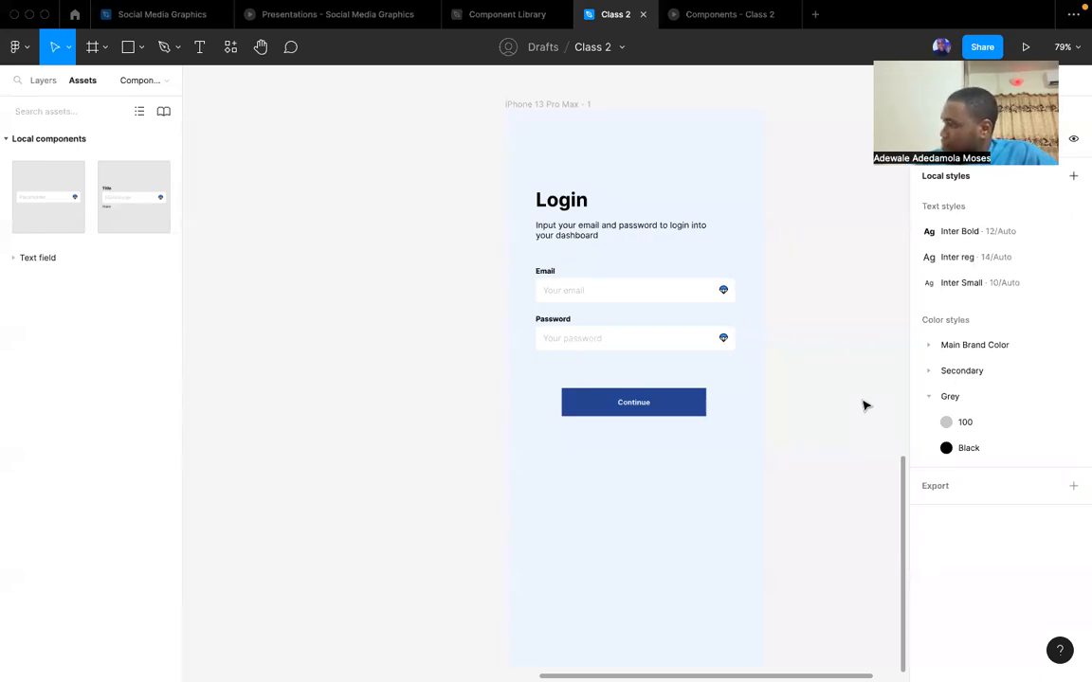
Open the login prototype preview, fit the Login screen to the window and test the Email field's interaction.
{"action": "scroll", "coordinate": [864, 406], "scroll_direction": "up", "scroll_amount": 10}
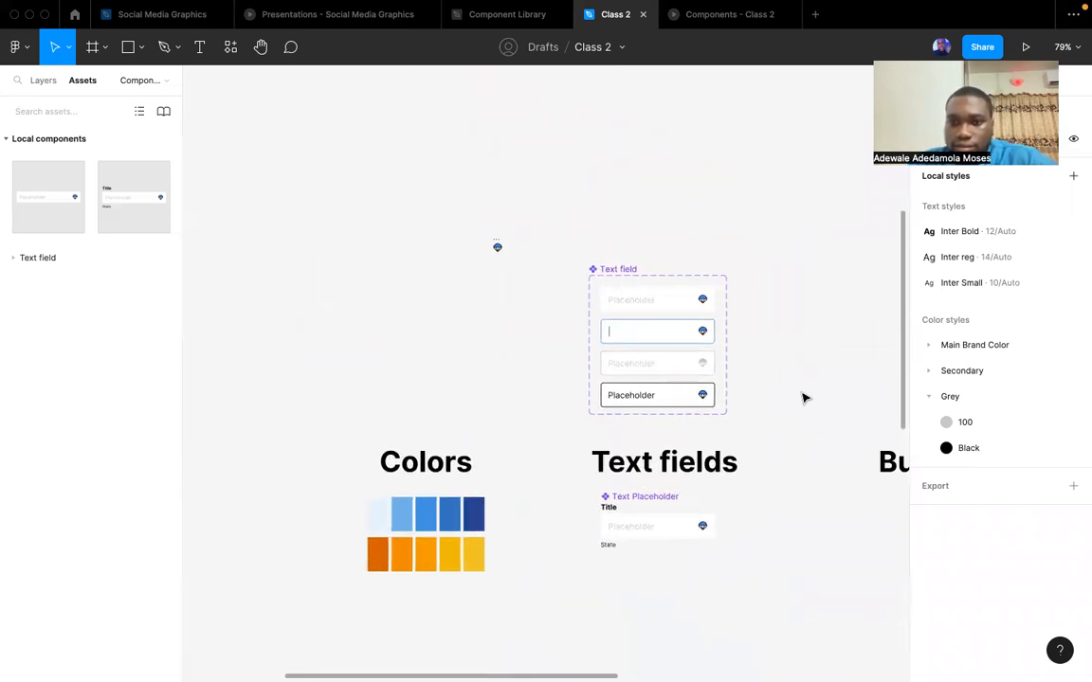
{"action": "scroll", "coordinate": [804, 398], "scroll_direction": "down", "scroll_amount": 5}
{"action": "scroll", "coordinate": [803, 398], "scroll_direction": "right", "scroll_amount": 3}
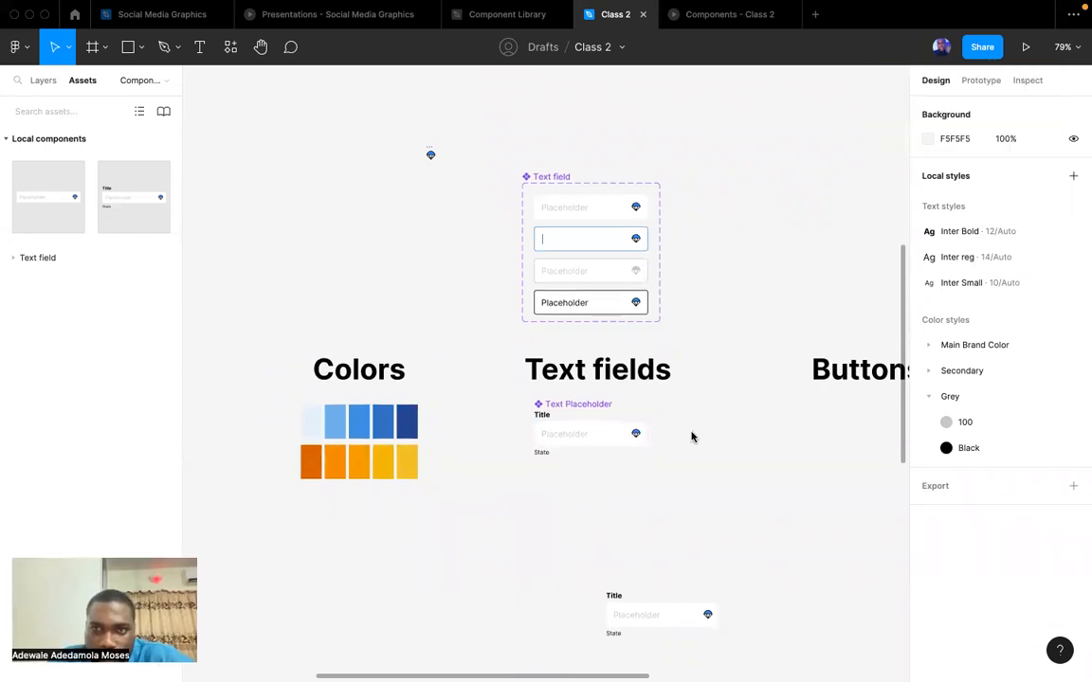
{"action": "scroll", "coordinate": [692, 438], "scroll_direction": "down", "scroll_amount": 1}
{"action": "left_click", "coordinate": [715, 17]}
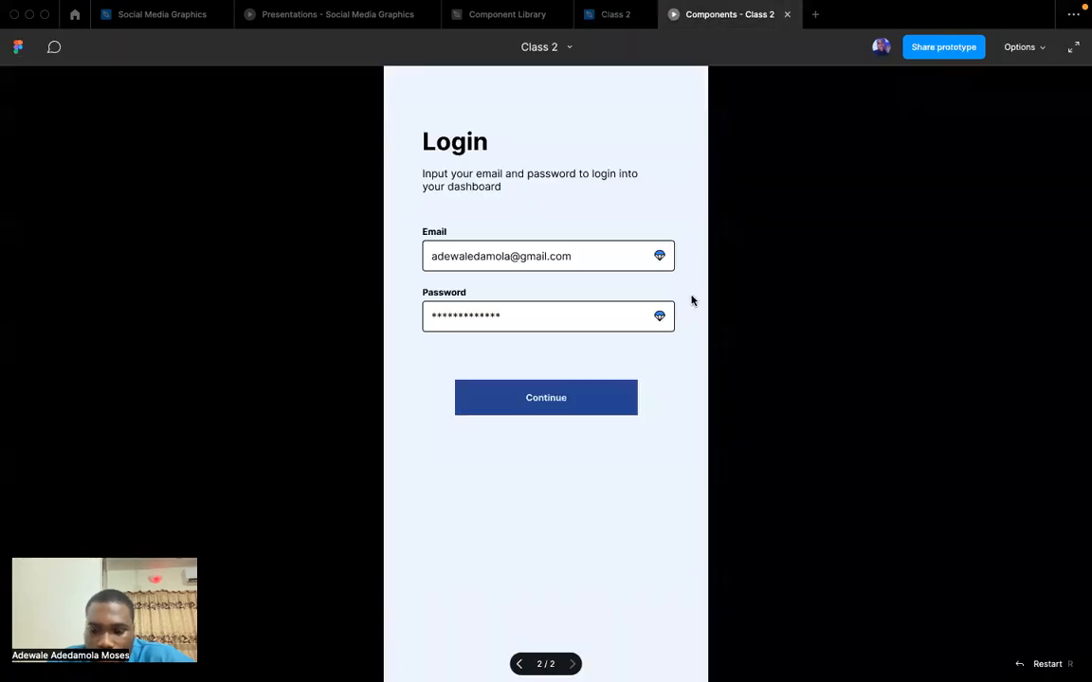
{"action": "key", "text": "z"}
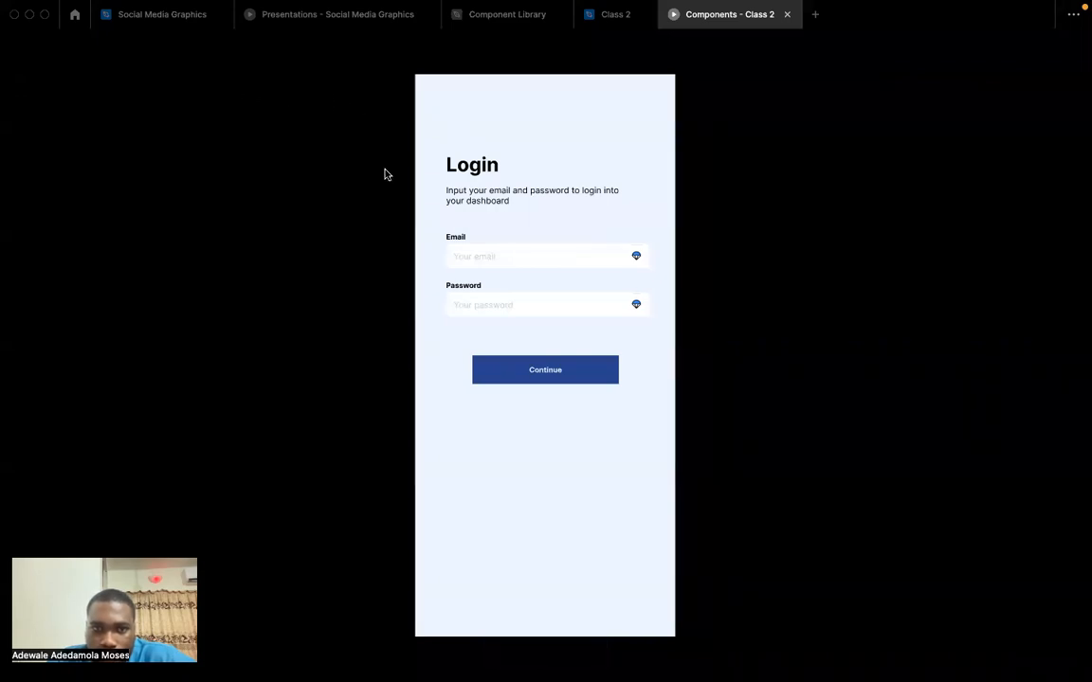
{"action": "left_click", "coordinate": [464, 259]}
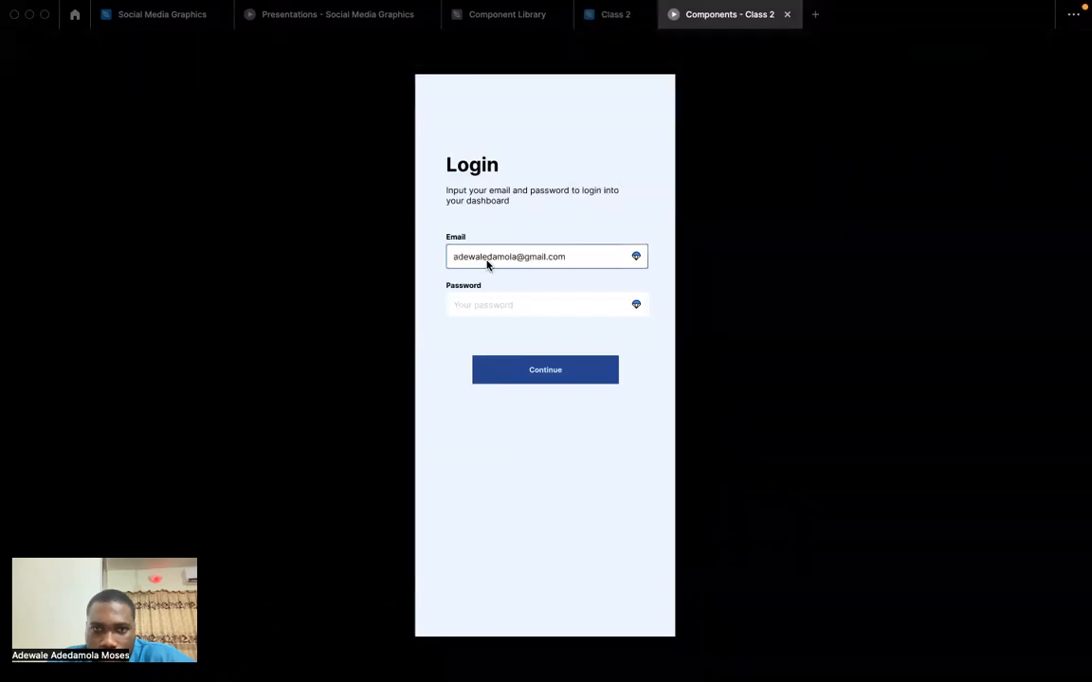
In the Class 2 file, set the trigger of the Text field component's Active-to-Filled interaction to Mouse leave.
{"action": "left_click", "coordinate": [610, 19]}
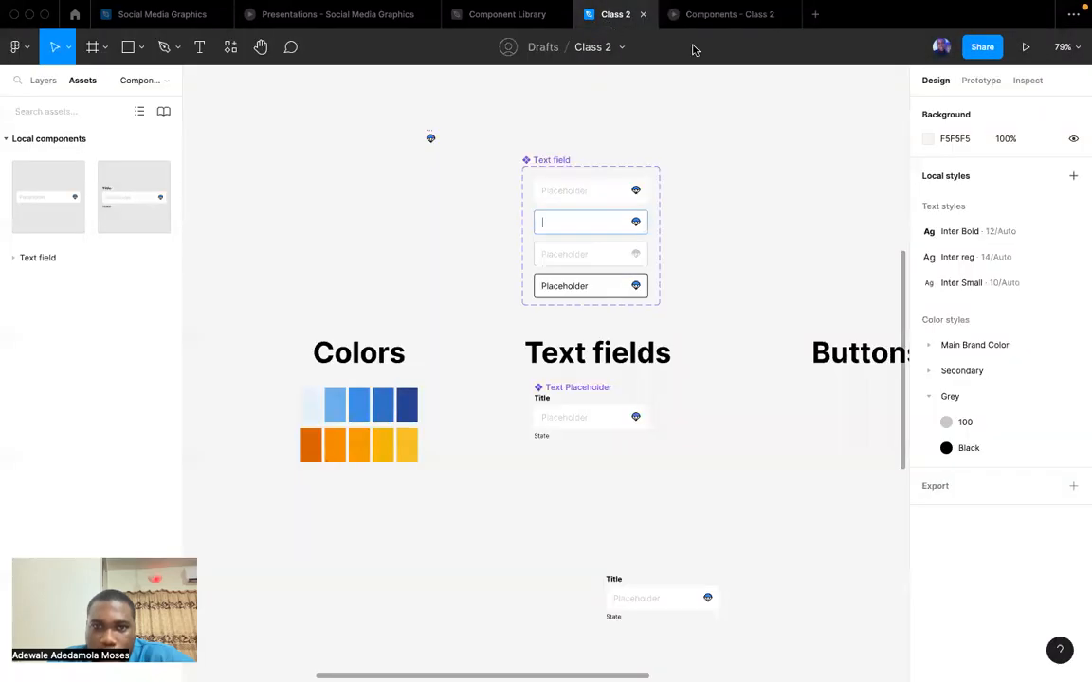
{"action": "left_click", "coordinate": [611, 195]}
{"action": "scroll", "coordinate": [612, 195], "scroll_direction": "up", "scroll_amount": 5}
{"action": "left_click", "coordinate": [983, 87]}
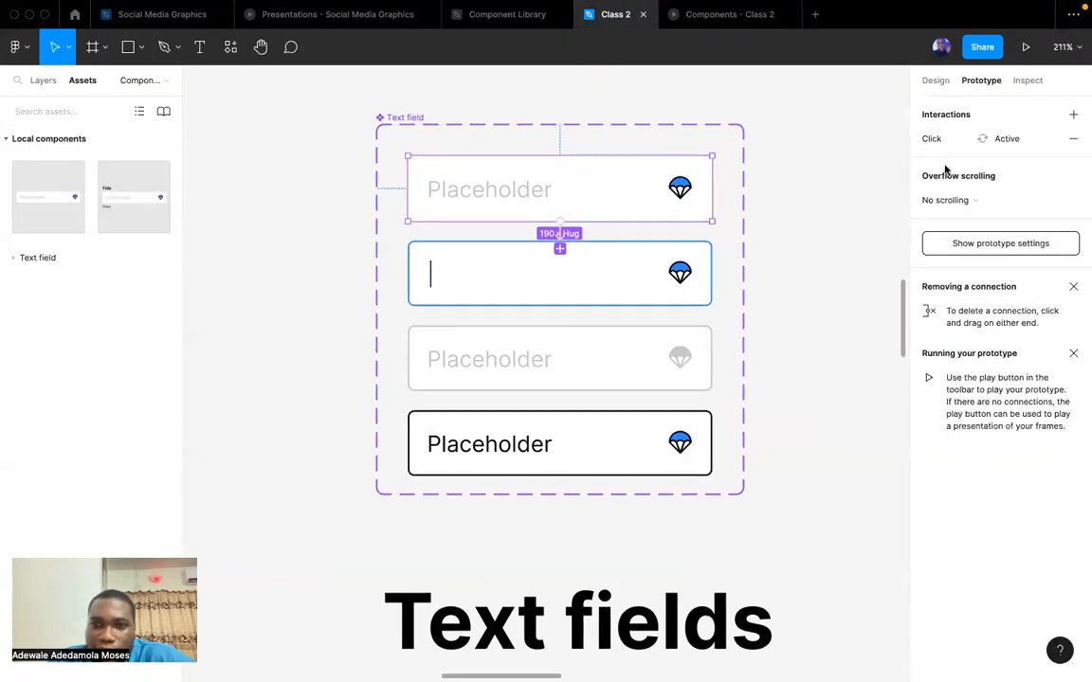
{"action": "left_click", "coordinate": [626, 454]}
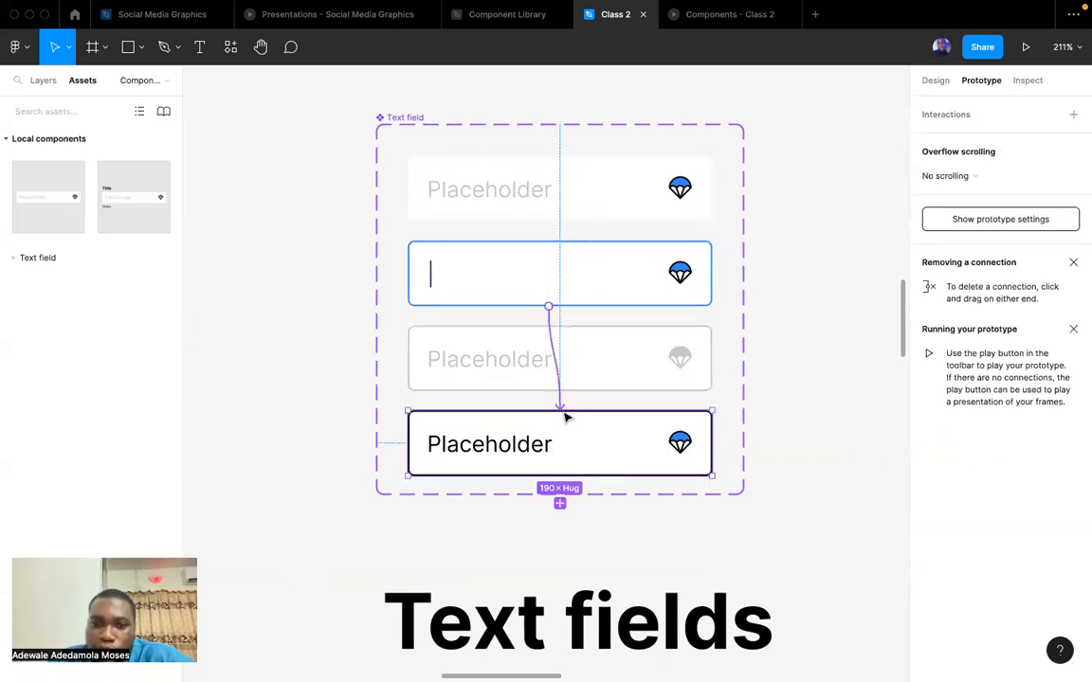
{"action": "left_click", "coordinate": [619, 216]}
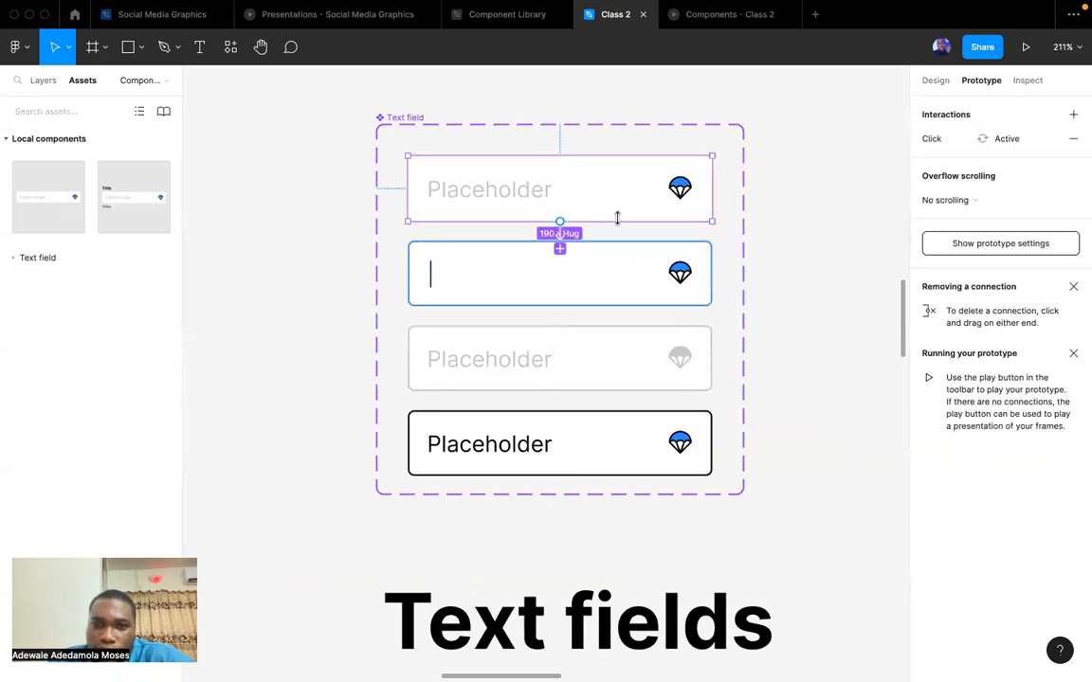
{"action": "left_click", "coordinate": [559, 234]}
{"action": "left_click", "coordinate": [590, 297]}
{"action": "left_click_drag", "start_coordinate": [558, 317], "coordinate": [557, 379]}
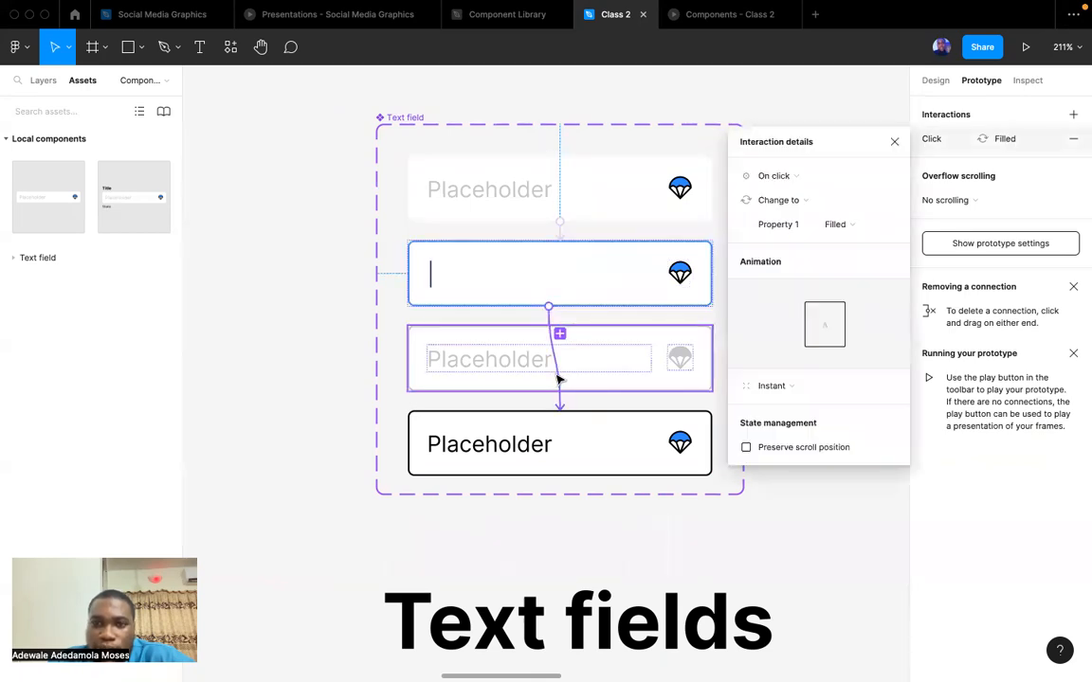
{"action": "left_click", "coordinate": [773, 176]}
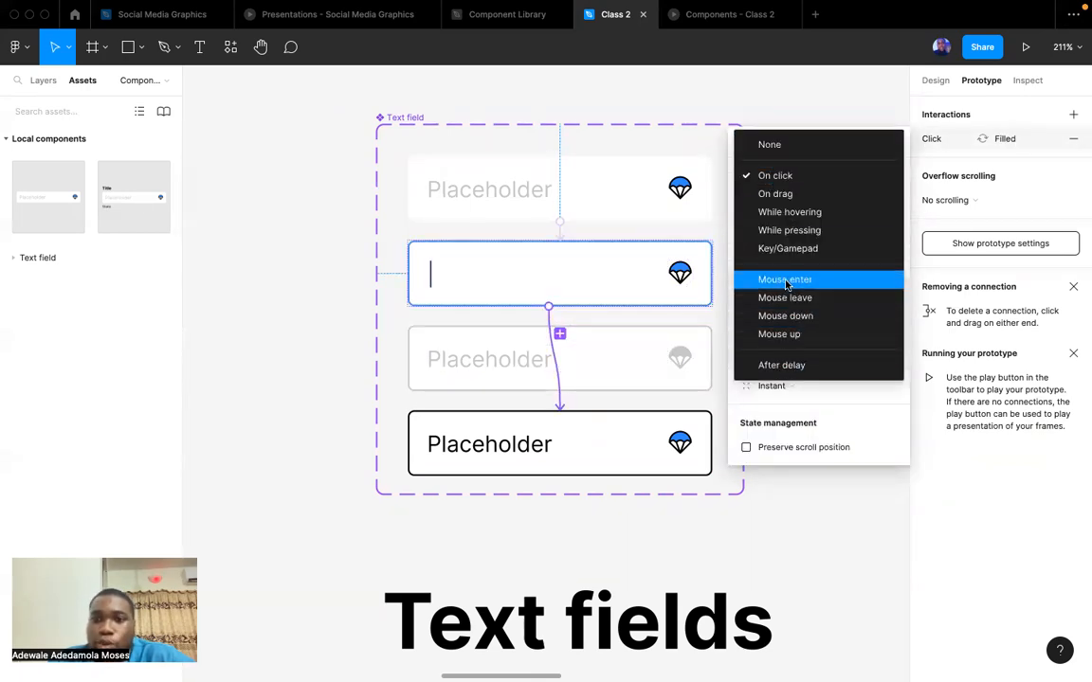
{"action": "left_click", "coordinate": [785, 298]}
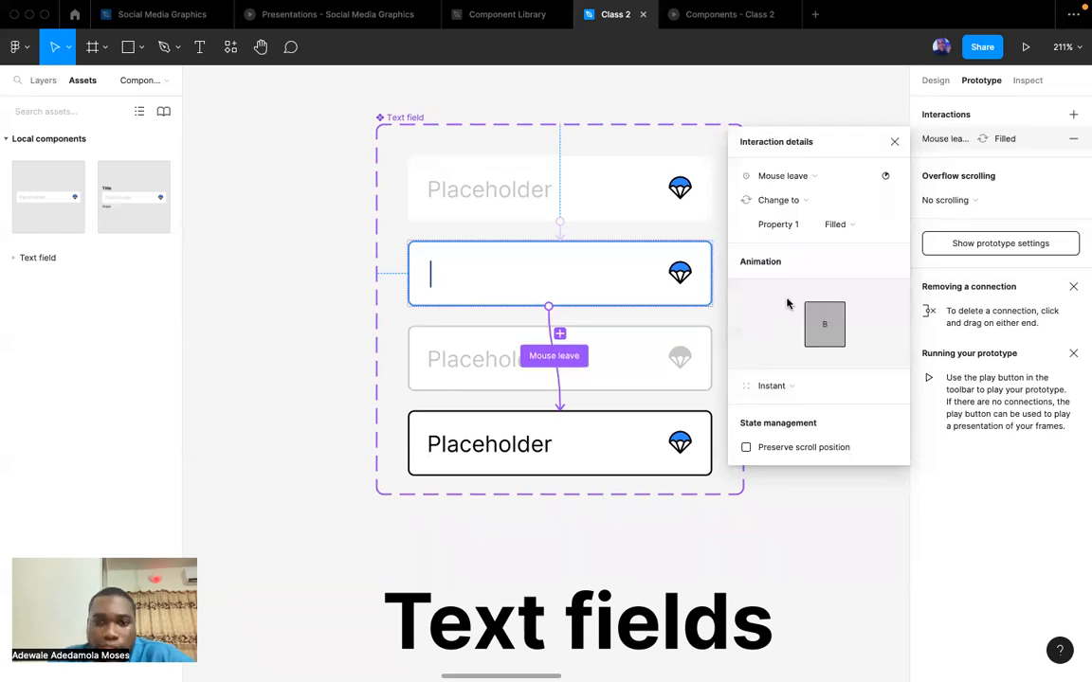
Test the Email and Password fields of the Login screen in the prototype preview.
{"action": "left_click", "coordinate": [690, 17]}
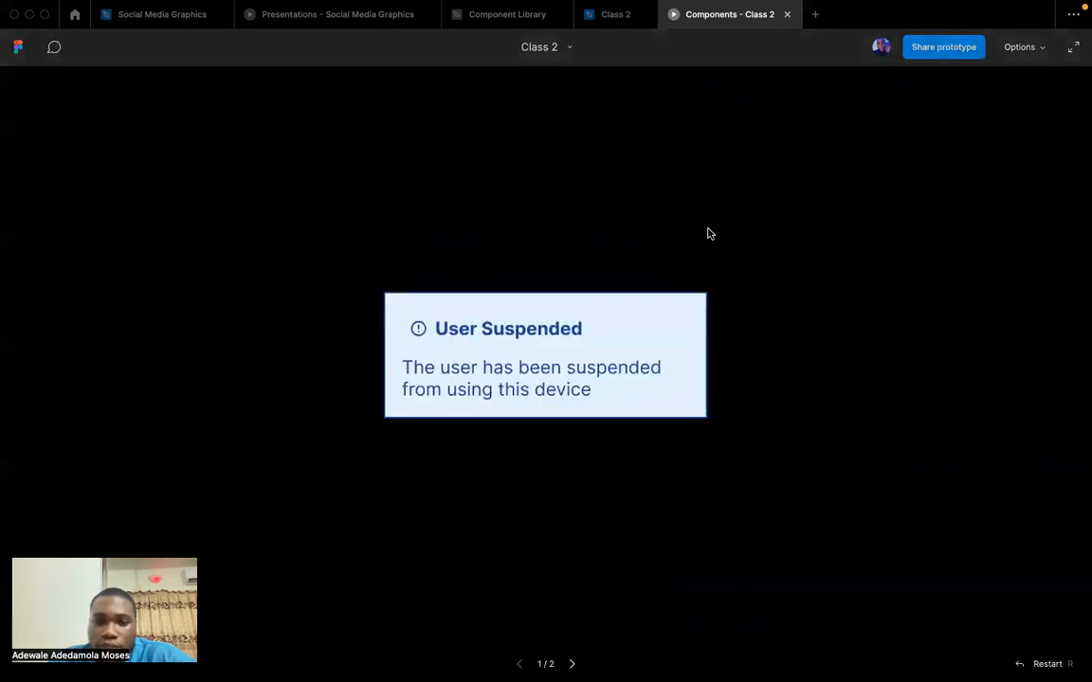
{"action": "left_click", "coordinate": [525, 262]}
{"action": "mouse_move", "coordinate": [525, 277]}
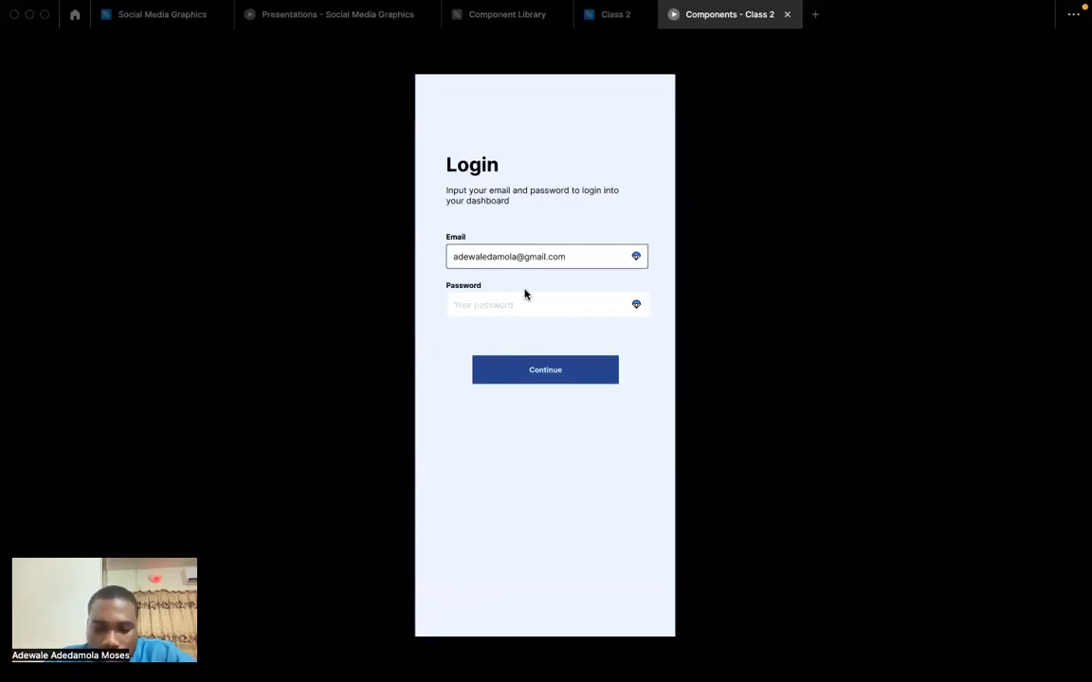
{"action": "left_click", "coordinate": [473, 314]}
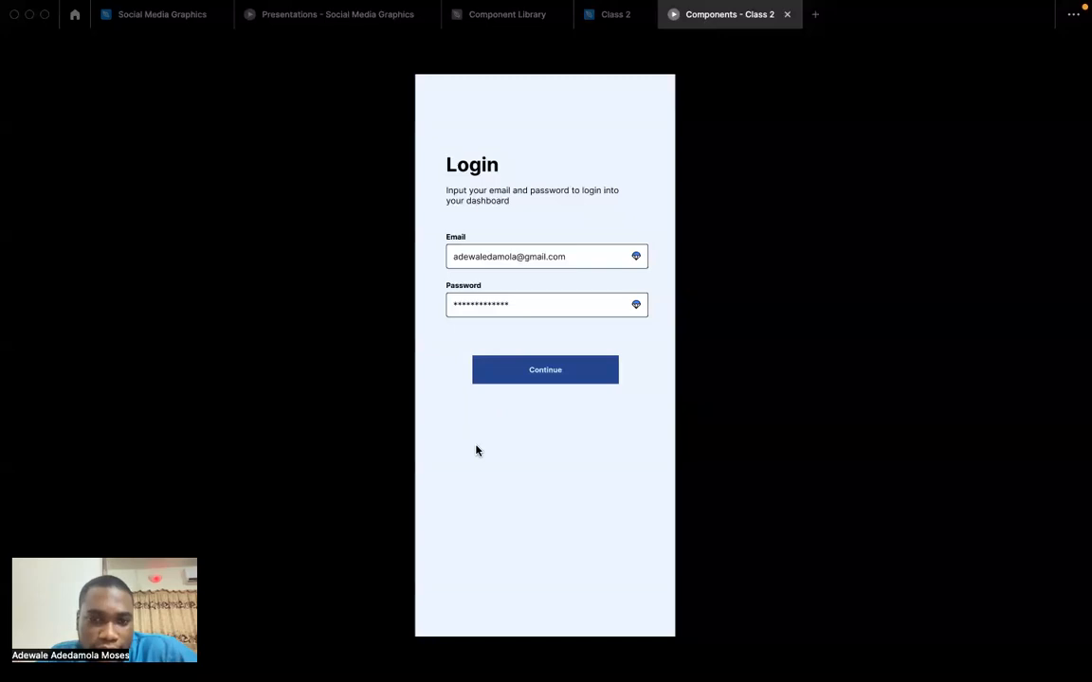
Add a second interaction from the Text field's Default variant to Active, triggered While hovering.
{"action": "left_click", "coordinate": [604, 17]}
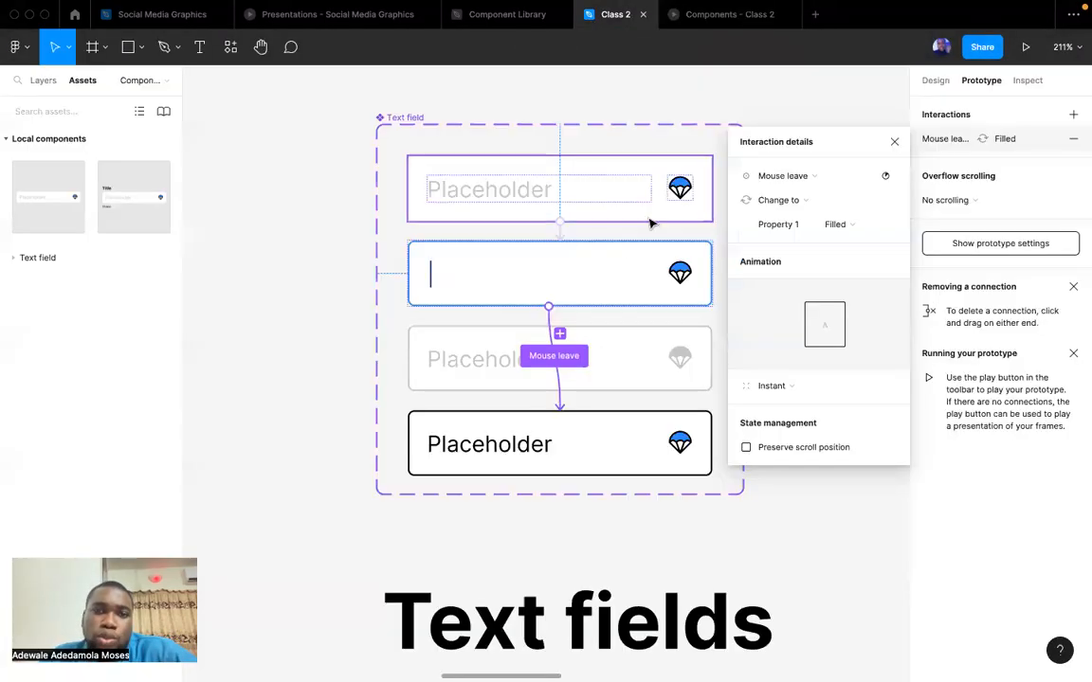
{"action": "left_click", "coordinate": [648, 194]}
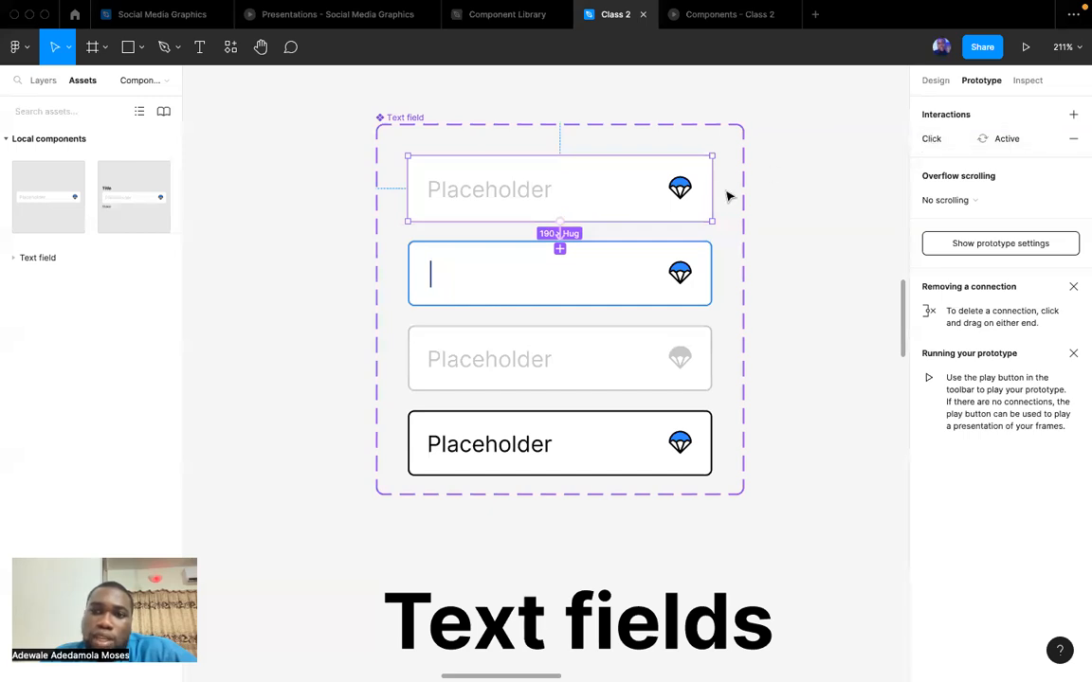
{"action": "left_click_drag", "start_coordinate": [712, 188], "coordinate": [644, 280]}
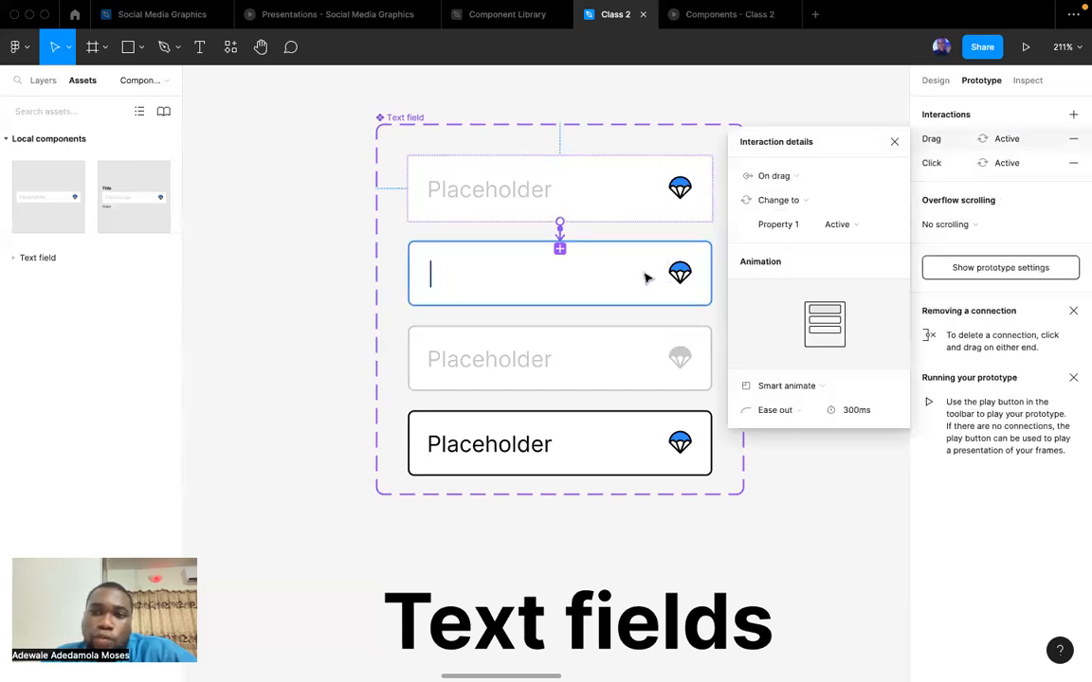
{"action": "left_click", "coordinate": [775, 175]}
{"action": "left_click", "coordinate": [794, 194]}
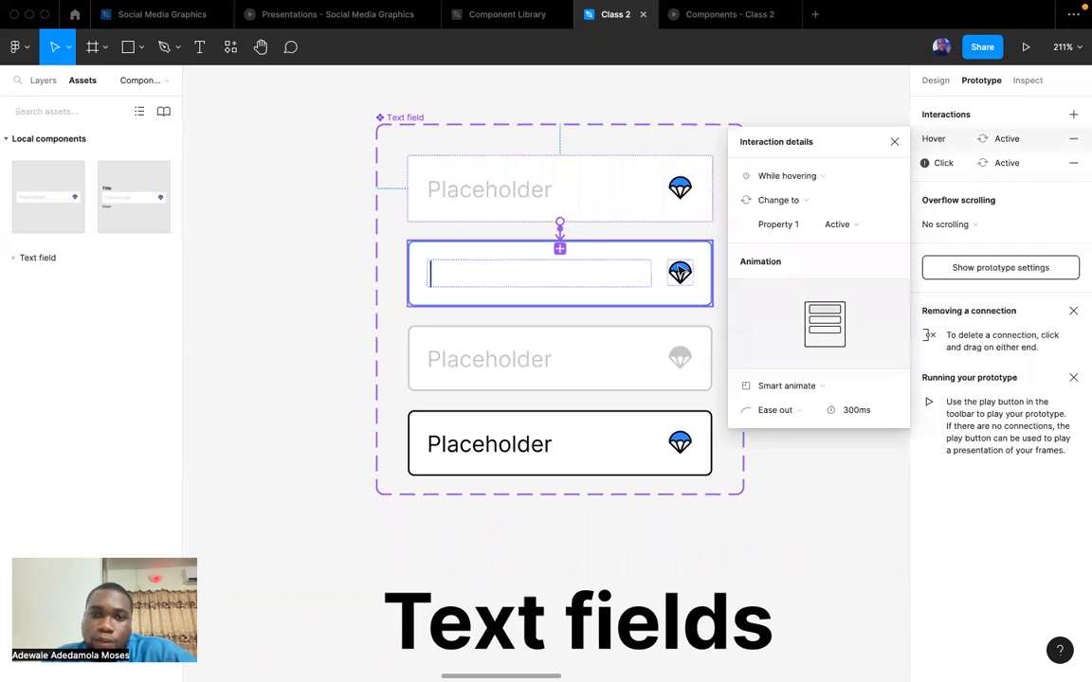
Test the hover and click behaviour of the Email and Password fields in the prototype preview.
{"action": "left_click", "coordinate": [713, 15]}
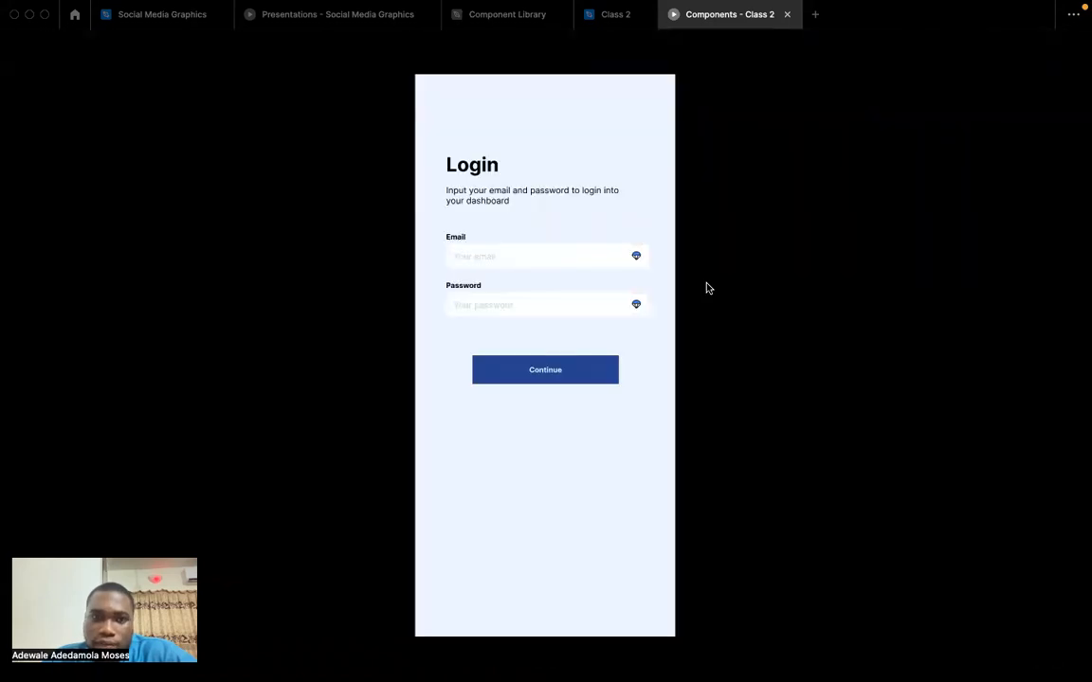
{"action": "left_click", "coordinate": [558, 258]}
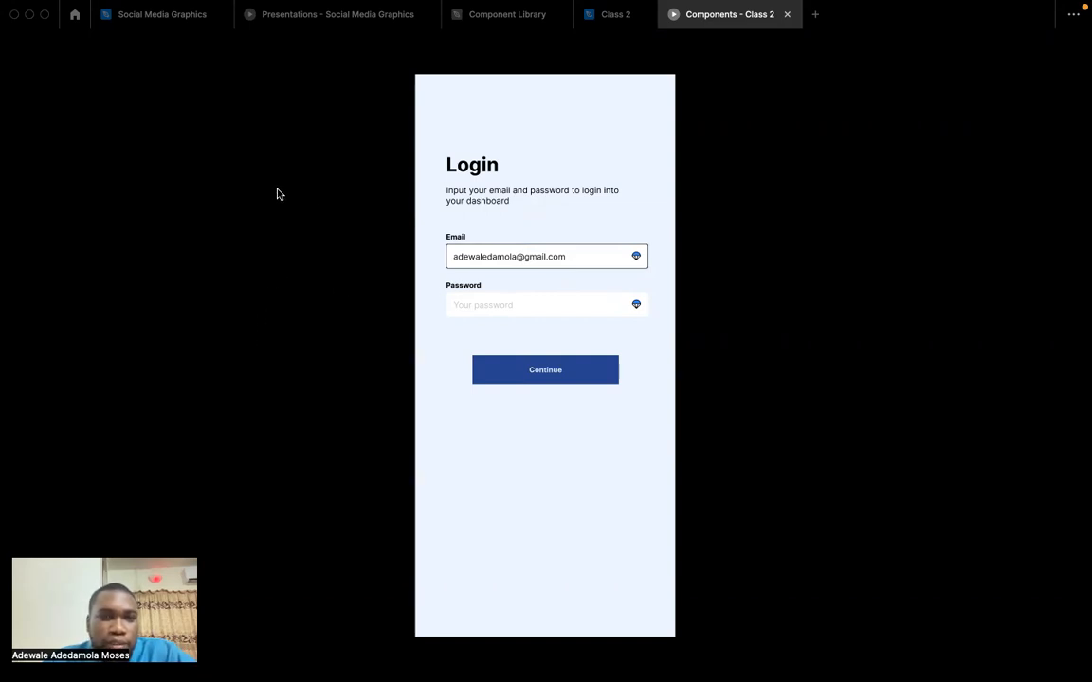
{"action": "left_click", "coordinate": [561, 305]}
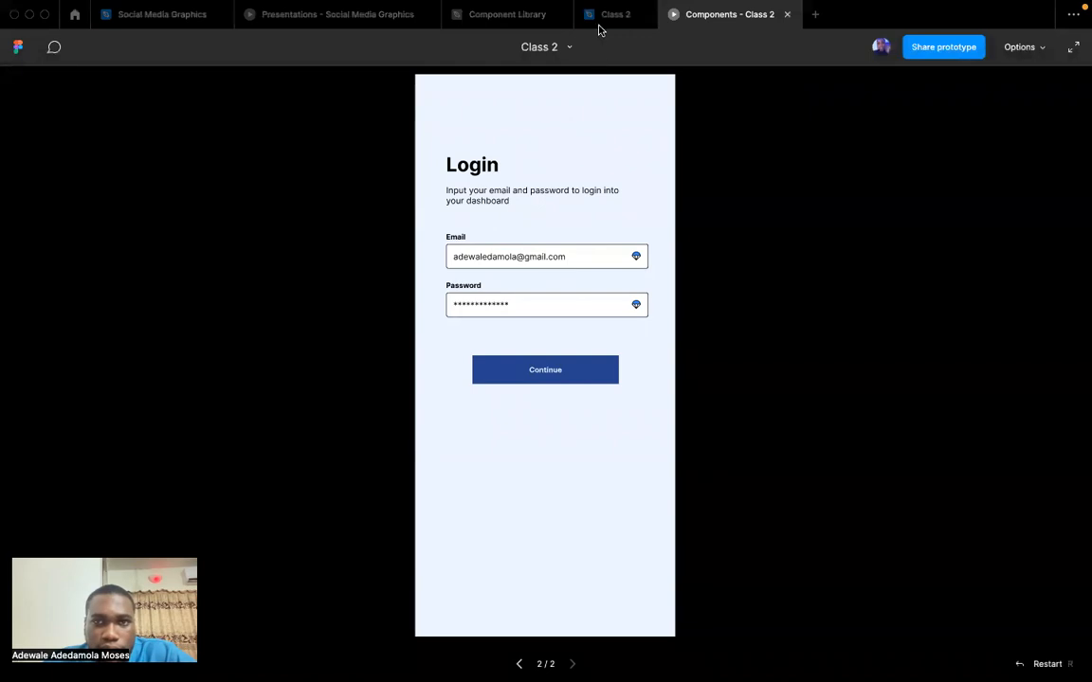
Remove the While hovering interaction from the Text field's Default variant and recheck the Login prototype.
{"action": "left_click", "coordinate": [598, 21]}
{"action": "left_click", "coordinate": [1073, 138]}
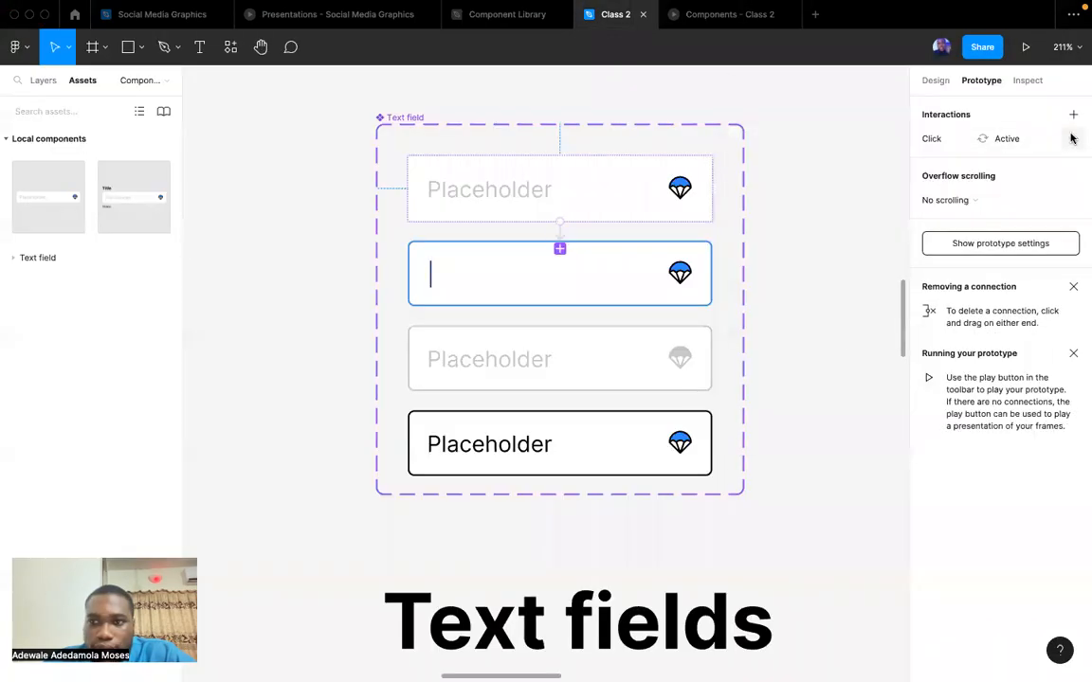
{"action": "left_click", "coordinate": [727, 17]}
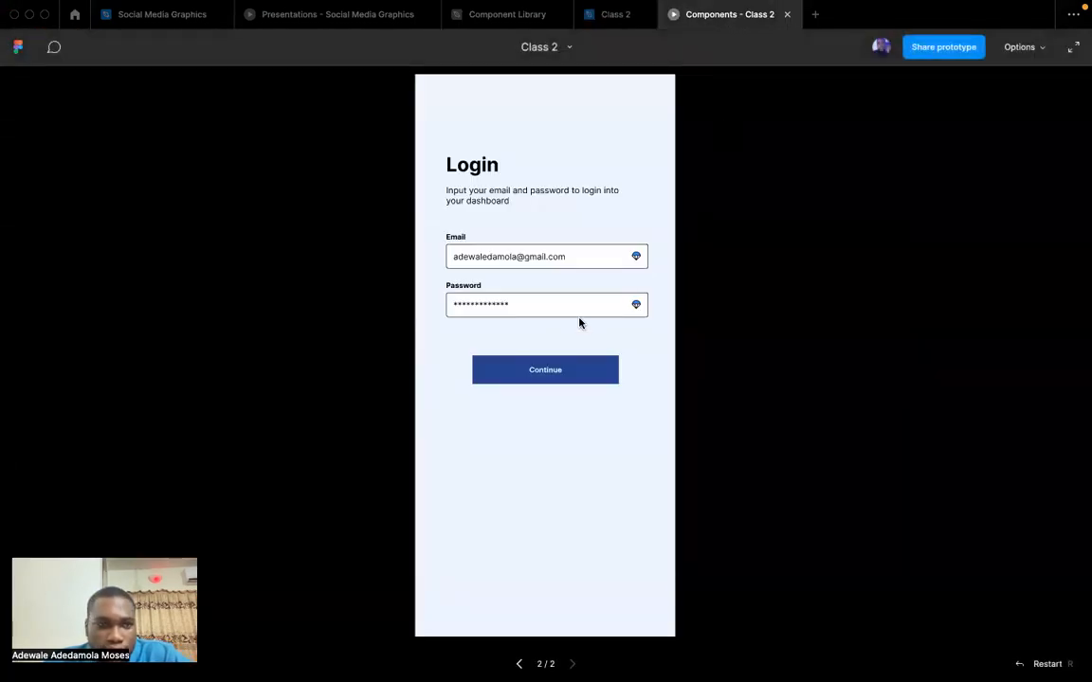
Move the Text field component set upward, away from the Text fields heading, to about Y -617.
{"action": "left_click", "coordinate": [609, 19]}
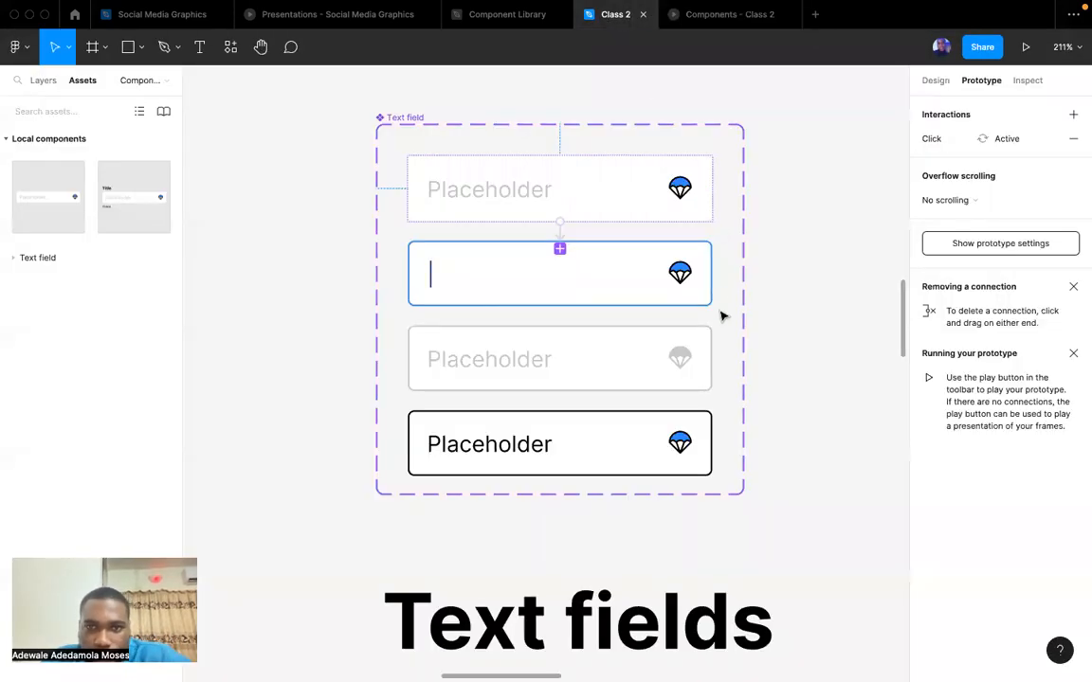
{"action": "scroll", "coordinate": [691, 260], "scroll_direction": "down", "scroll_amount": 3}
{"action": "scroll", "coordinate": [691, 261], "scroll_direction": "down", "scroll_amount": 2}
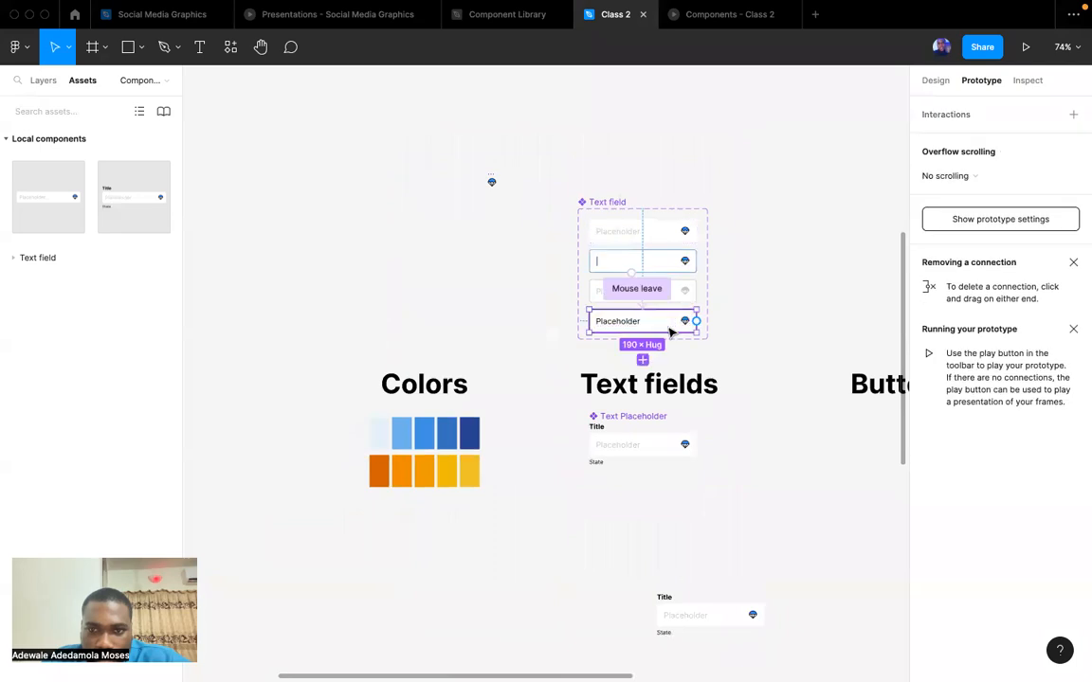
{"action": "scroll", "coordinate": [670, 330], "scroll_direction": "right", "scroll_amount": 5}
{"action": "scroll", "coordinate": [670, 333], "scroll_direction": "down", "scroll_amount": 3}
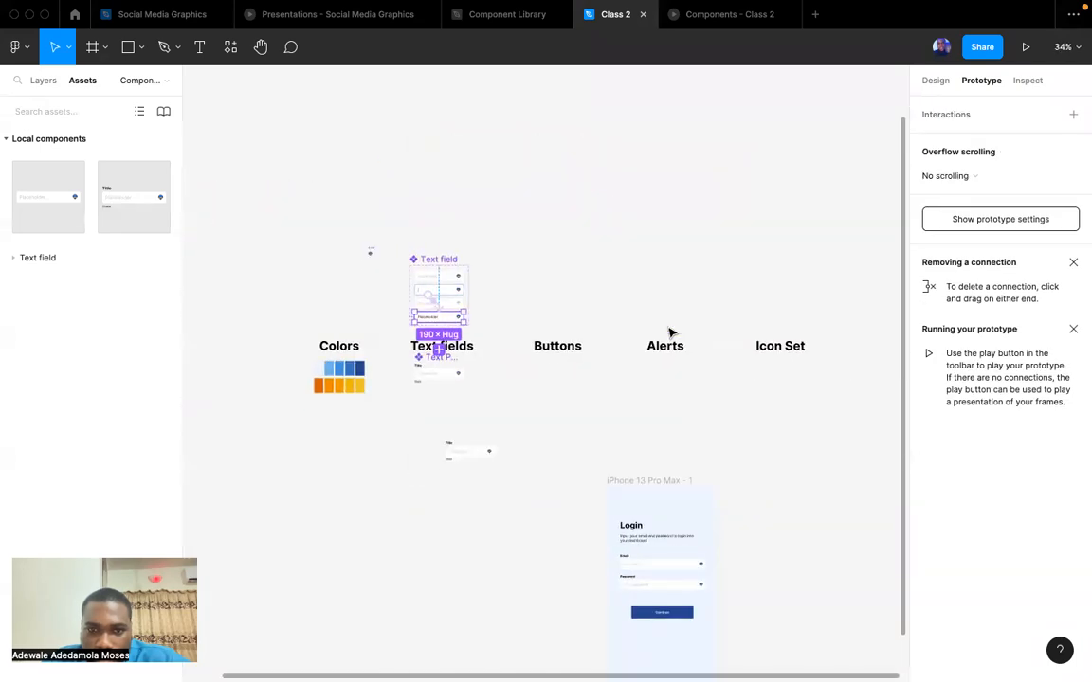
{"action": "scroll", "coordinate": [611, 336], "scroll_direction": "down", "scroll_amount": 2}
{"action": "scroll", "coordinate": [611, 336], "scroll_direction": "left", "scroll_amount": 2}
{"action": "scroll", "coordinate": [451, 248], "scroll_direction": "up", "scroll_amount": 5}
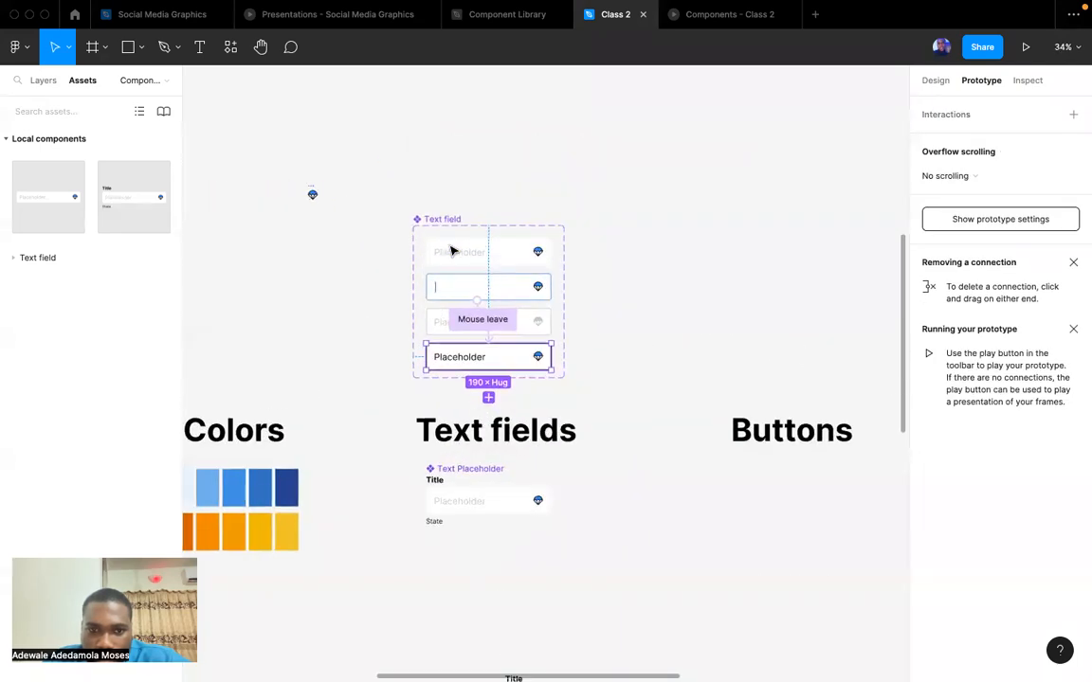
{"action": "left_click", "coordinate": [643, 458]}
{"action": "scroll", "coordinate": [643, 457], "scroll_direction": "down", "scroll_amount": 1}
{"action": "scroll", "coordinate": [643, 458], "scroll_direction": "left", "scroll_amount": 3}
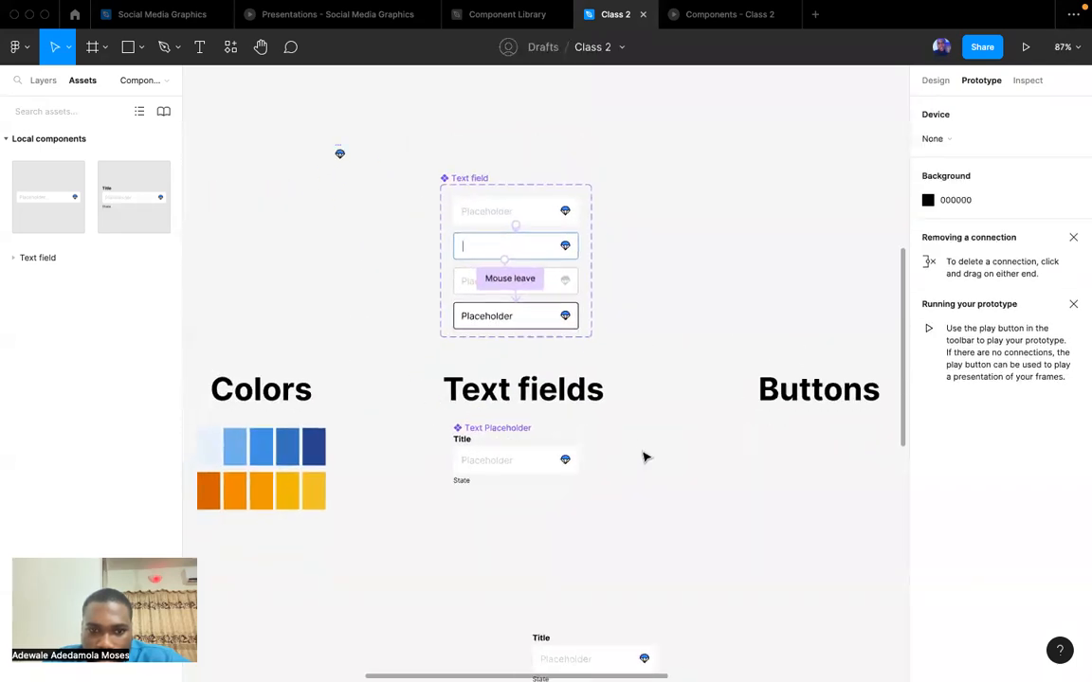
{"action": "left_click", "coordinate": [936, 81]}
{"action": "left_click_drag", "start_coordinate": [510, 202], "coordinate": [518, 134]}
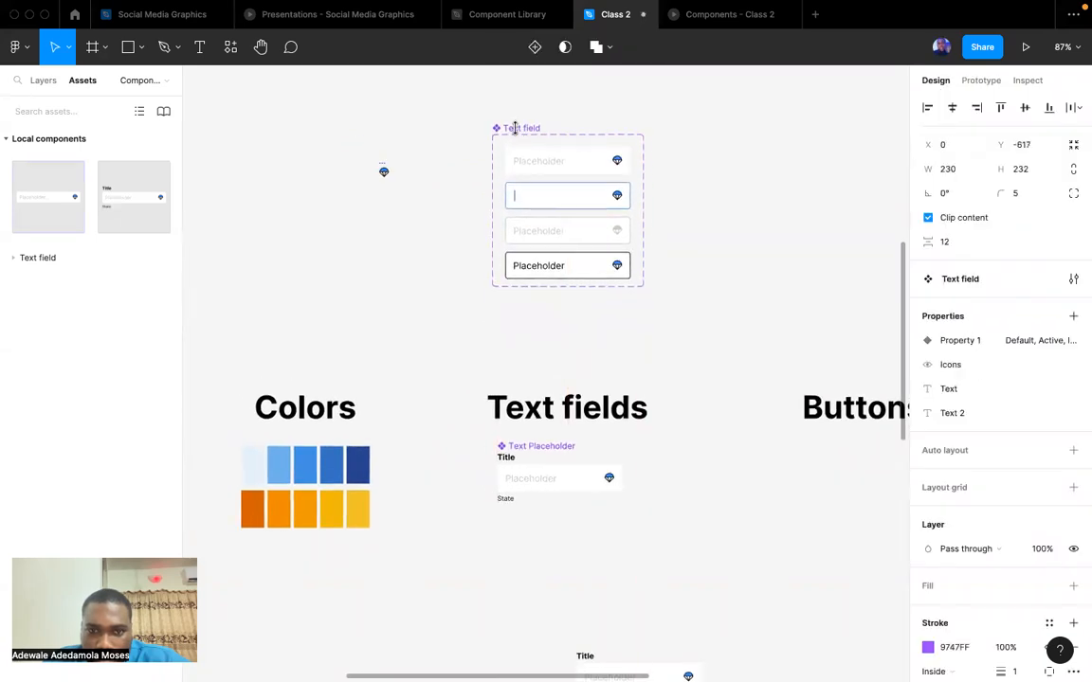
{"action": "left_click", "coordinate": [746, 457]}
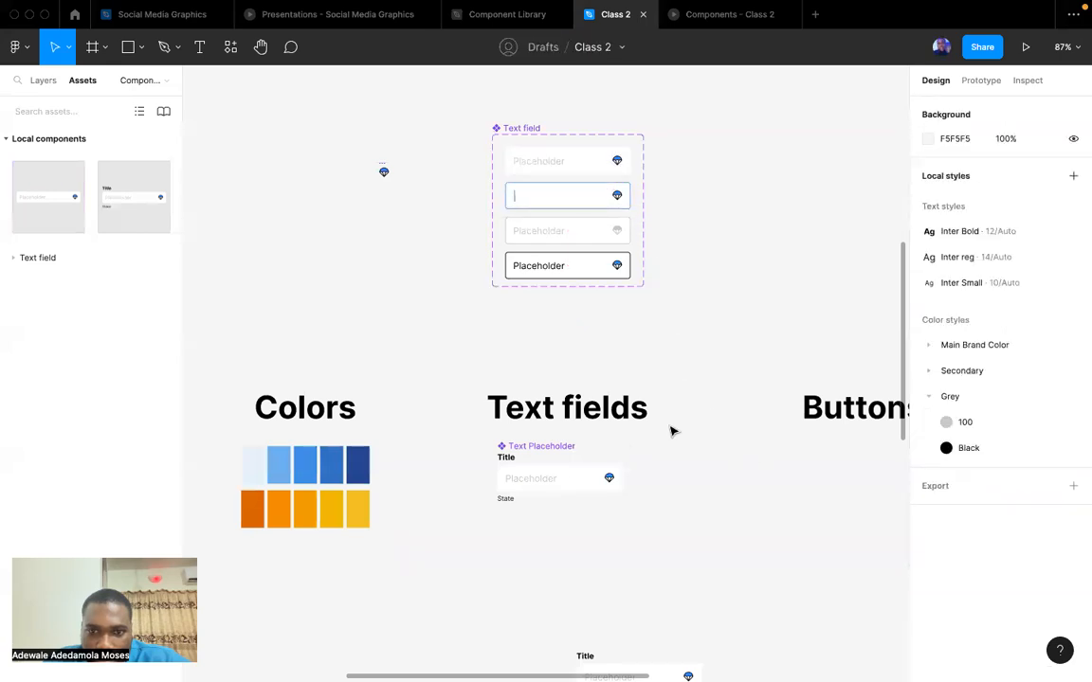
Examine the nested Text field's properties in the Text Placeholder component and the Email and Password fields on the Login frame.
{"action": "left_click", "coordinate": [571, 479]}
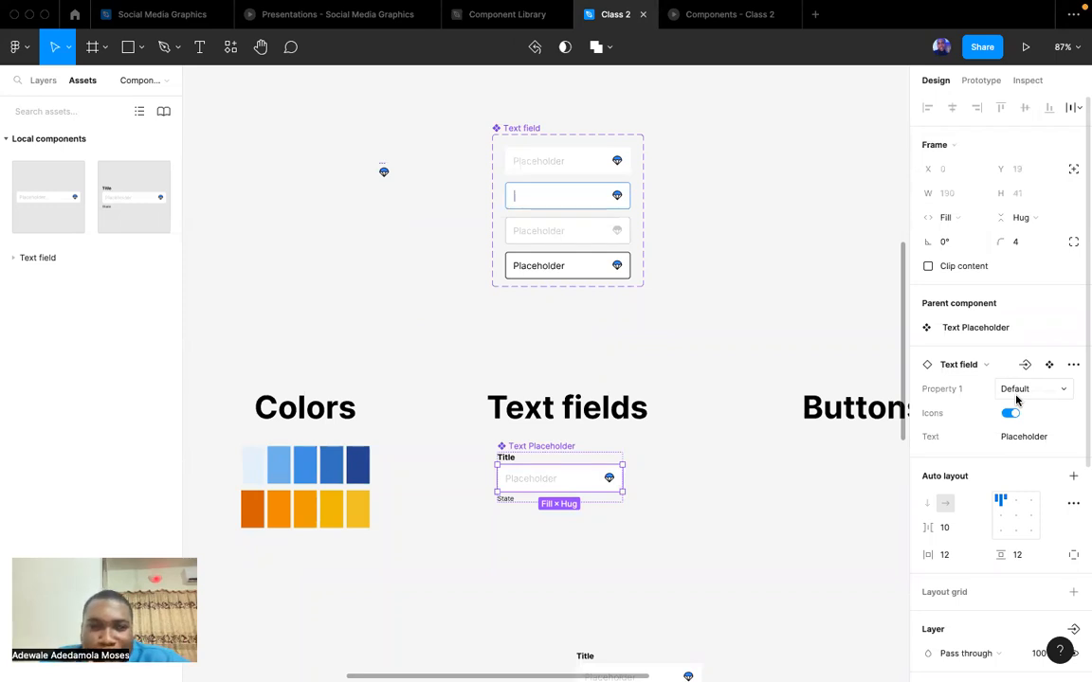
{"action": "scroll", "coordinate": [821, 451], "scroll_direction": "down", "scroll_amount": 8}
{"action": "scroll", "coordinate": [821, 451], "scroll_direction": "right", "scroll_amount": 2}
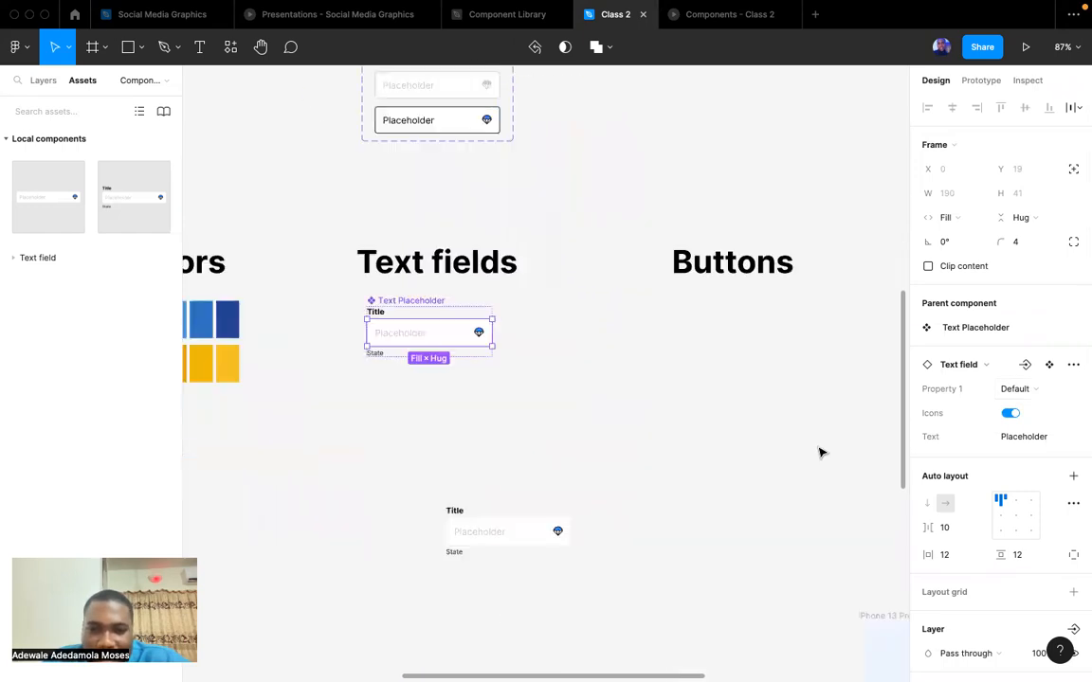
{"action": "scroll", "coordinate": [821, 451], "scroll_direction": "down", "scroll_amount": 5}
{"action": "scroll", "coordinate": [821, 451], "scroll_direction": "right", "scroll_amount": 6}
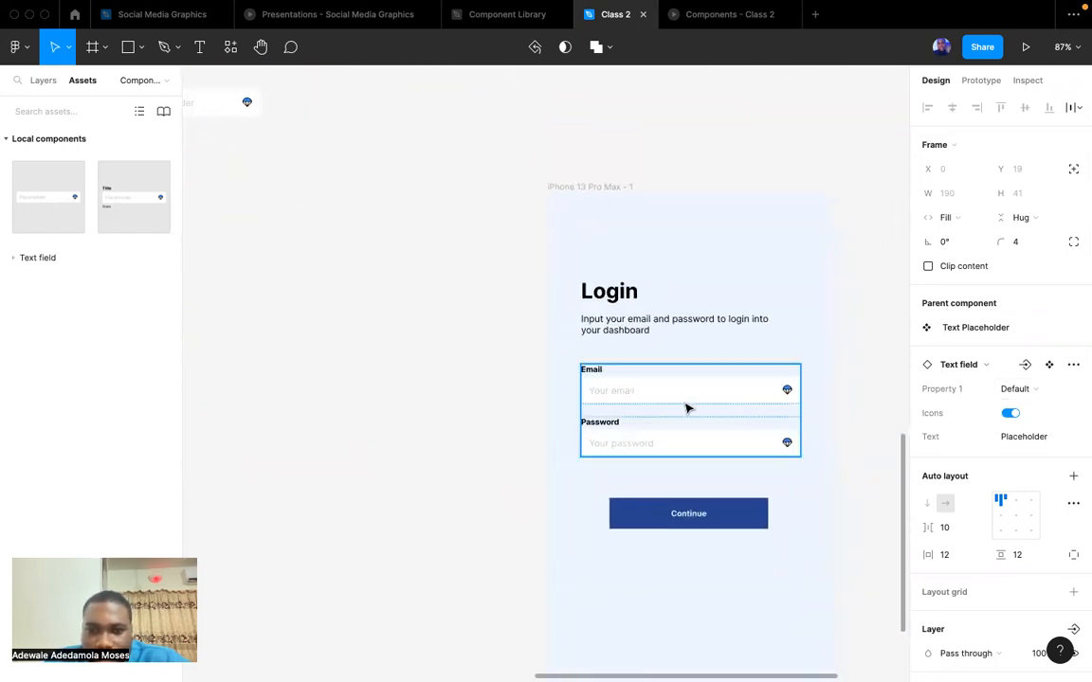
{"action": "scroll", "coordinate": [676, 397], "scroll_direction": "up", "scroll_amount": 1}
{"action": "scroll", "coordinate": [676, 397], "scroll_direction": "left", "scroll_amount": 1}
{"action": "scroll", "coordinate": [626, 370], "scroll_direction": "down", "scroll_amount": 2}
{"action": "scroll", "coordinate": [625, 370], "scroll_direction": "right", "scroll_amount": 4}
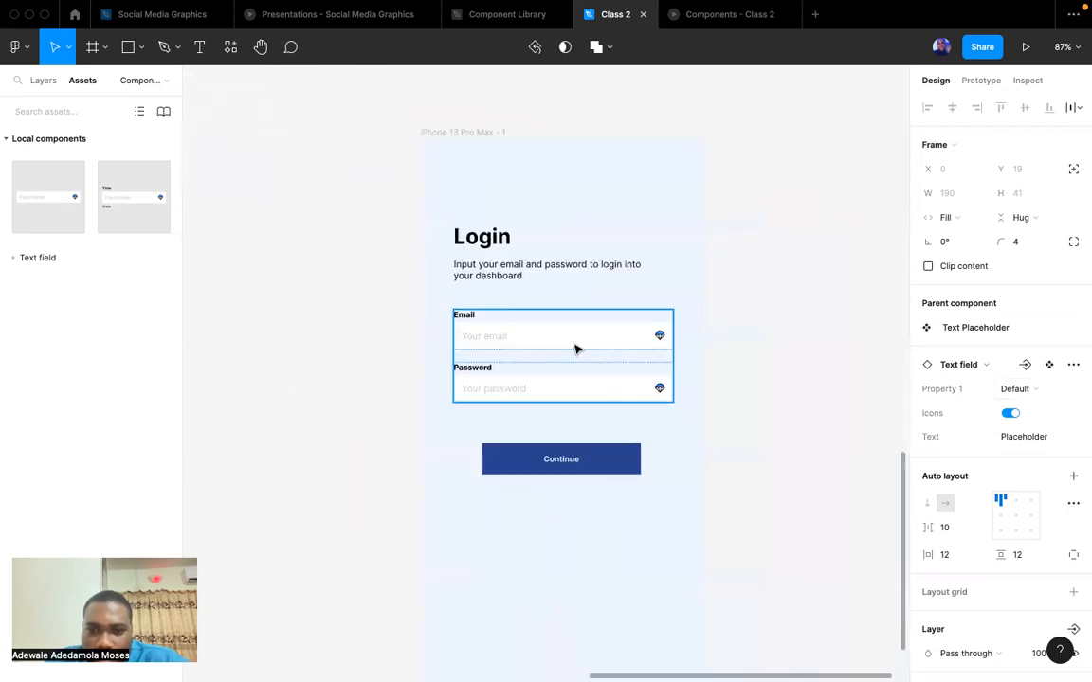
Try the Filled variant on the Login frame's Email field and restore its Default variant.
{"action": "left_click", "coordinate": [572, 346]}
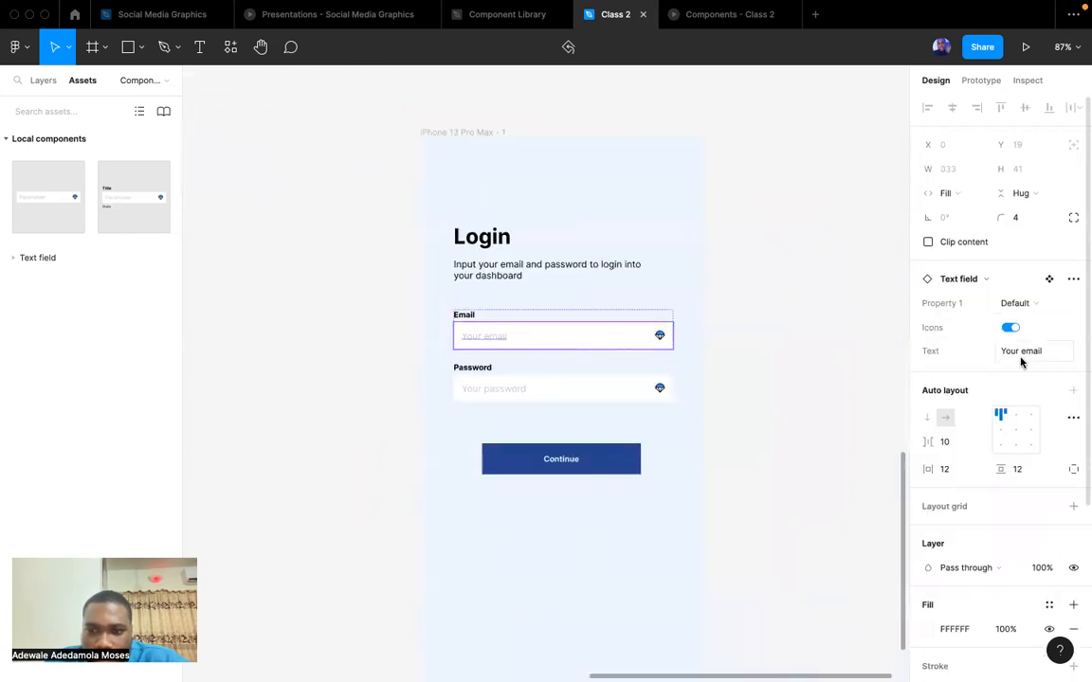
{"action": "left_click", "coordinate": [1020, 303]}
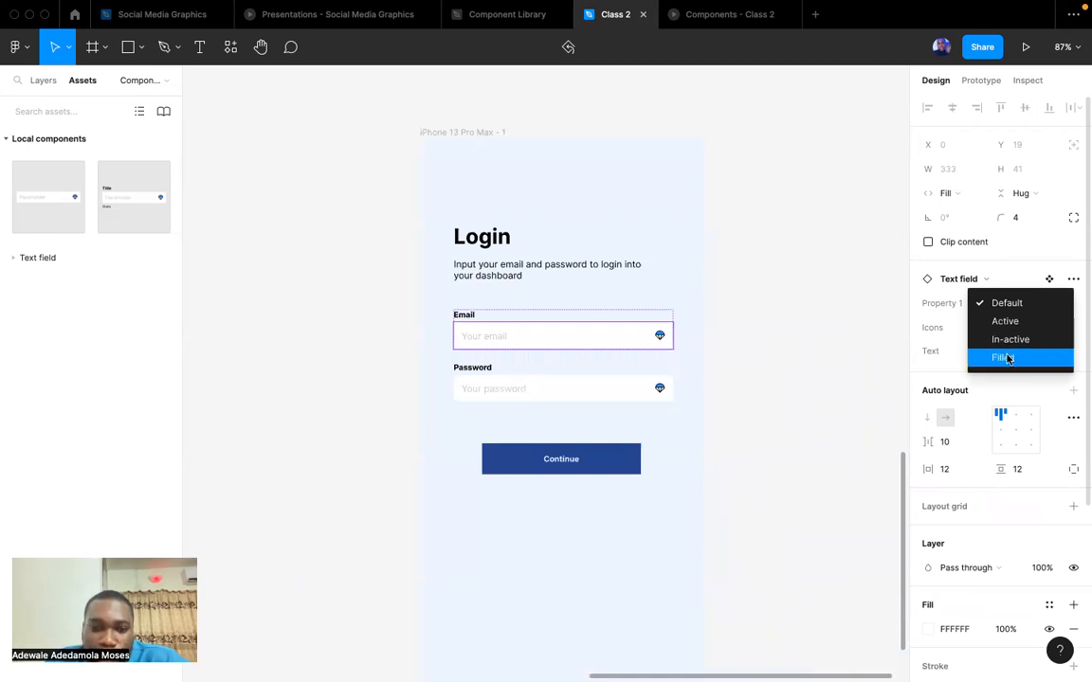
{"action": "left_click", "coordinate": [1009, 358]}
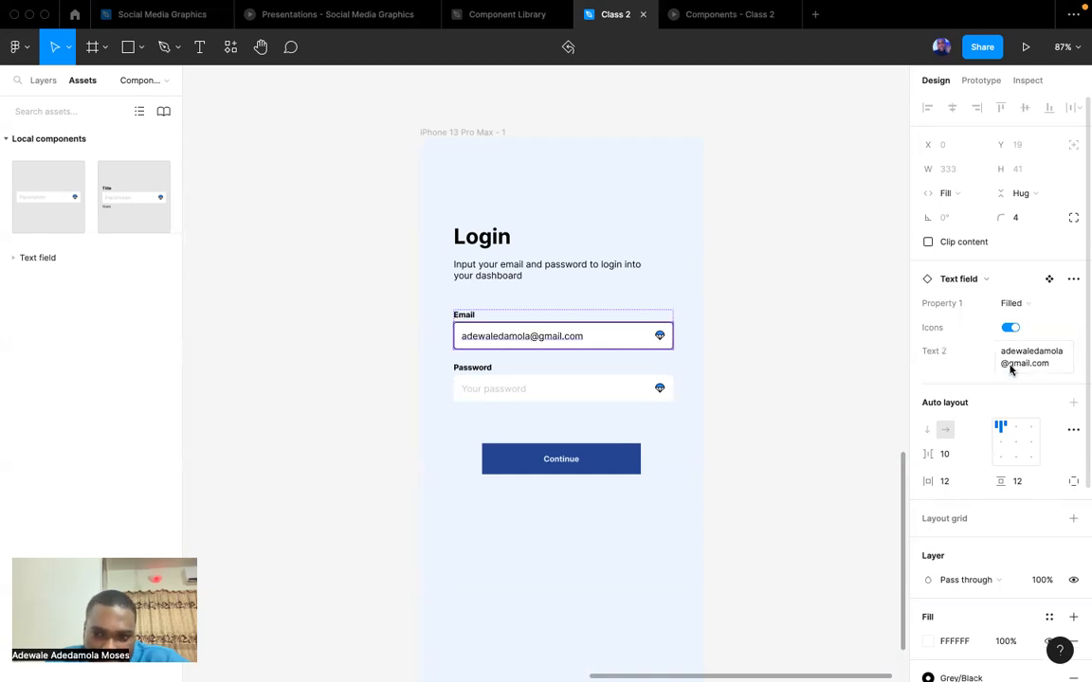
{"action": "left_click", "coordinate": [1012, 303]}
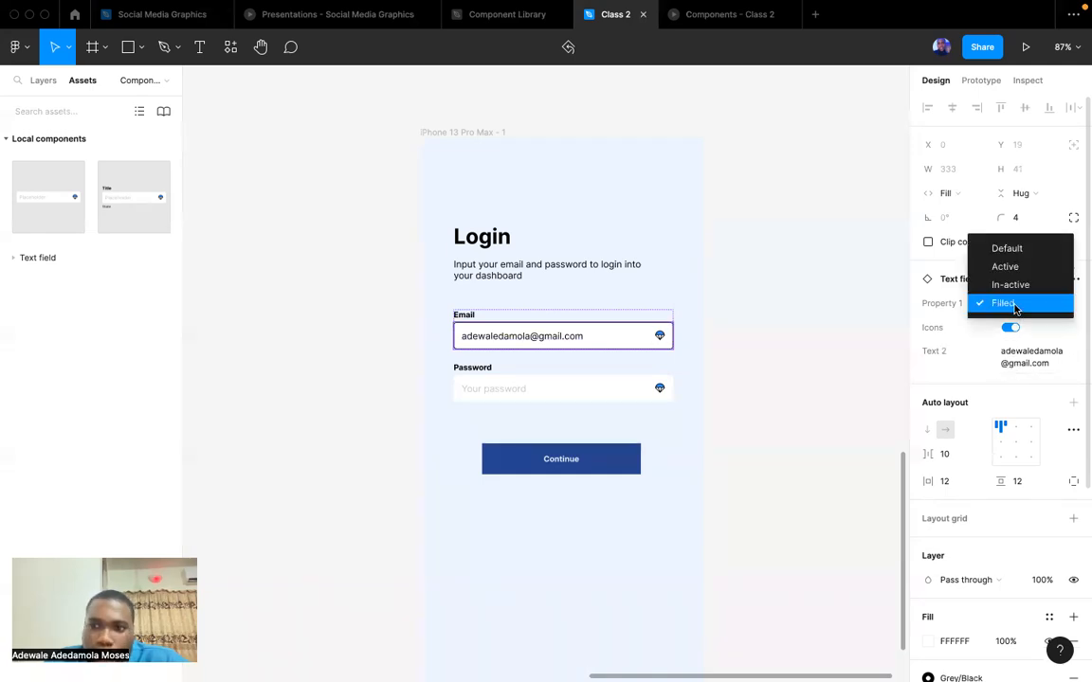
{"action": "left_click", "coordinate": [1006, 247]}
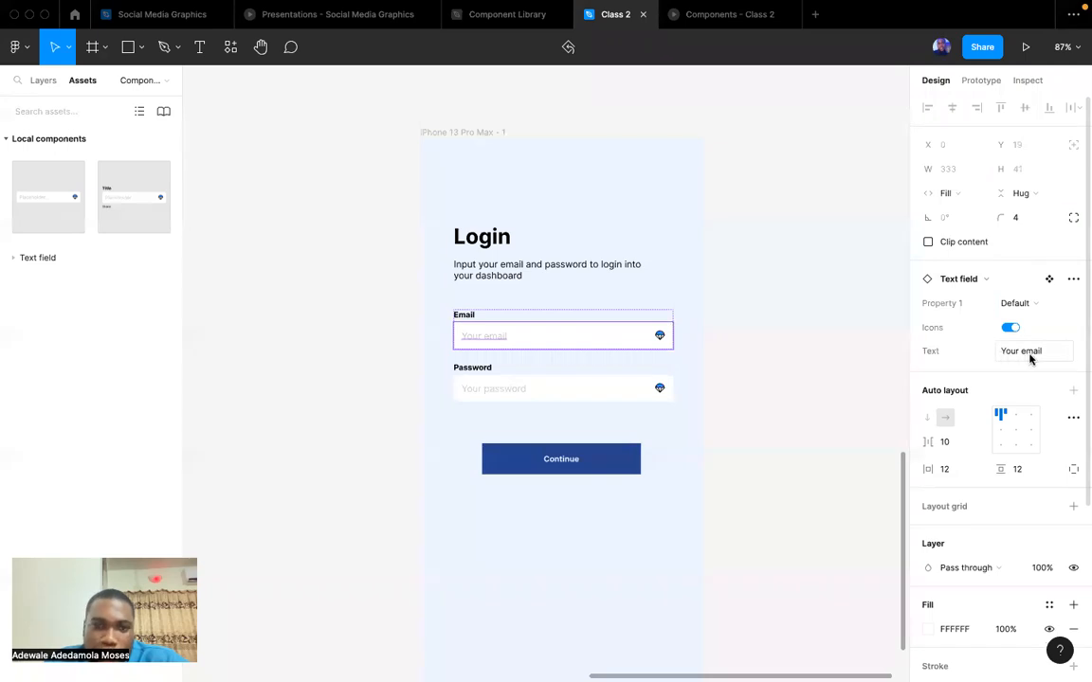
{"action": "left_click", "coordinate": [833, 410]}
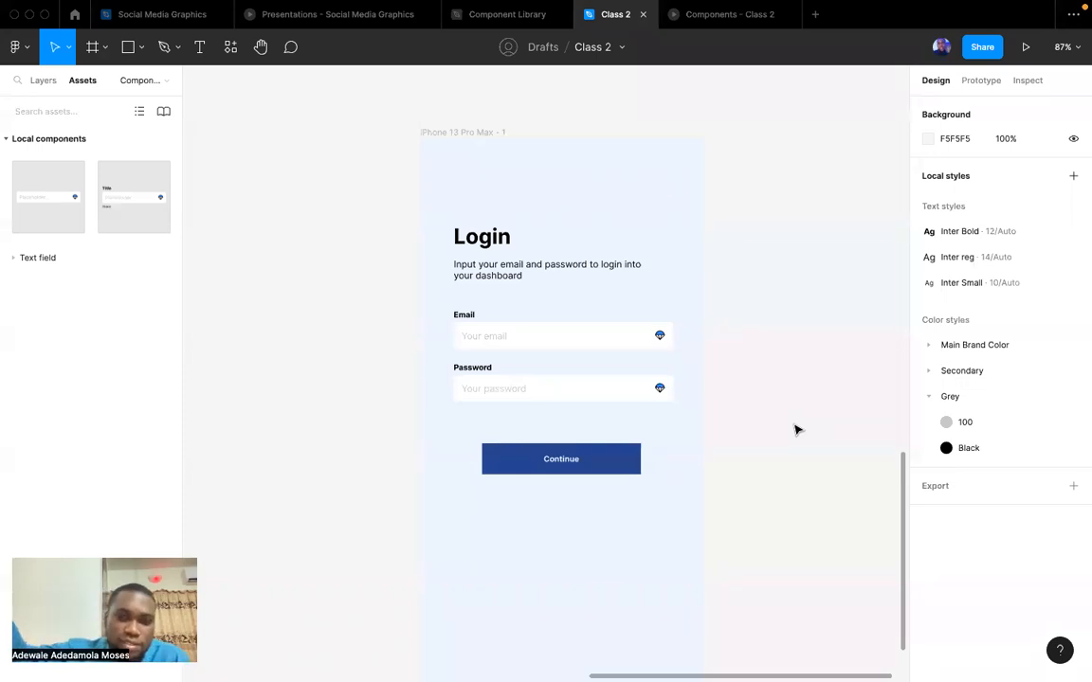
{"action": "left_click", "coordinate": [568, 363]}
{"action": "left_click", "coordinate": [558, 344]}
{"action": "left_click", "coordinate": [763, 388]}
Duplicate the iPhone 13 Pro Max - 1 Login frame to its right, at X 1214, Y 345.
{"action": "key", "text": "super+minus"}
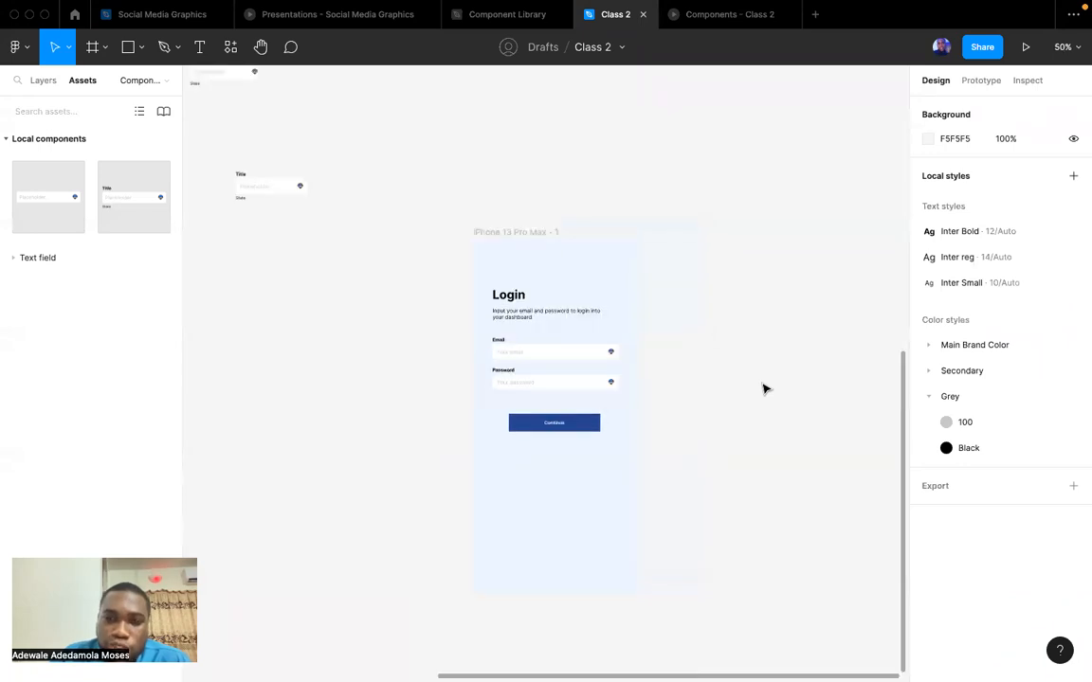
{"action": "key", "text": "super+plus"}
{"action": "key", "text": "super+minus"}
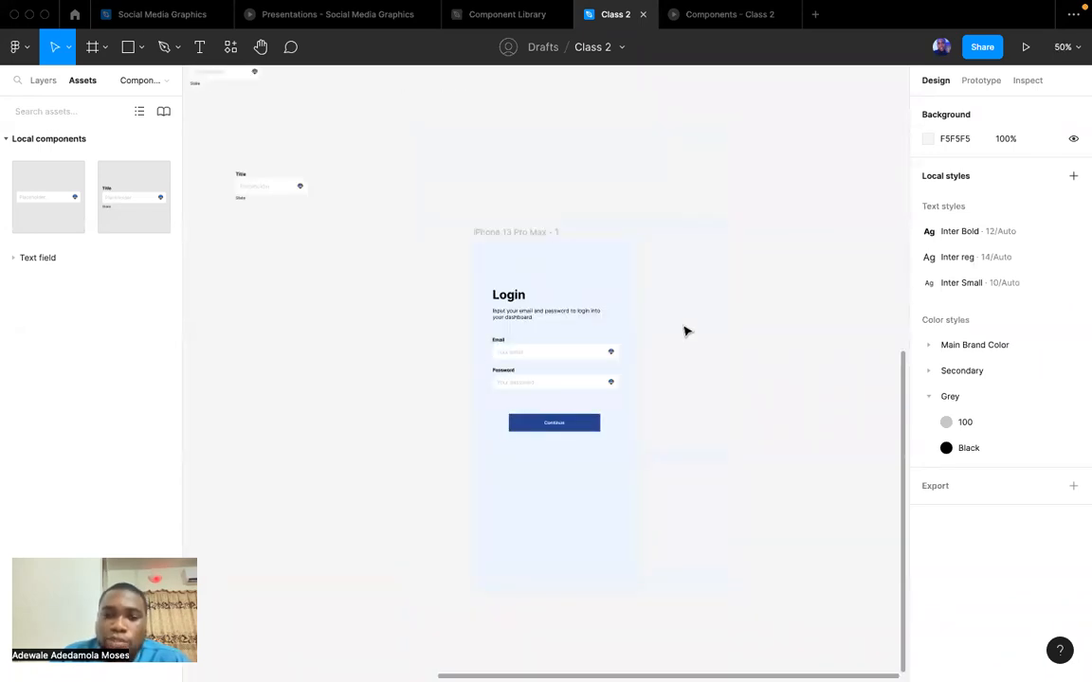
{"action": "left_click", "coordinate": [541, 234]}
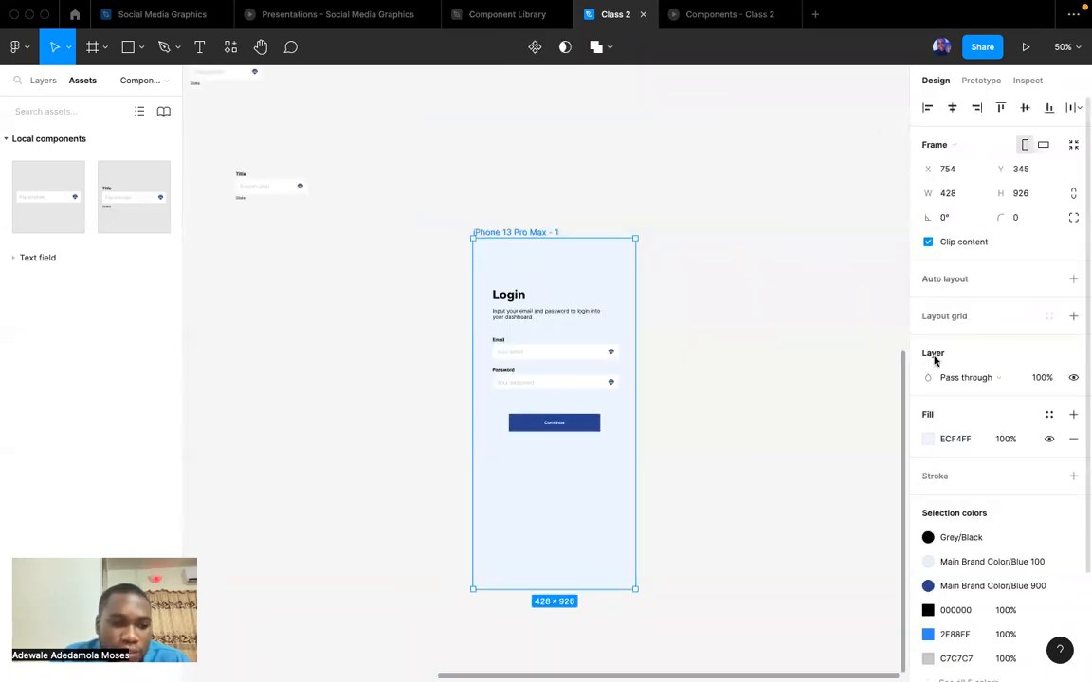
{"action": "scroll", "coordinate": [739, 370], "scroll_direction": "down", "scroll_amount": 2}
{"action": "scroll", "coordinate": [739, 369], "scroll_direction": "right", "scroll_amount": 2}
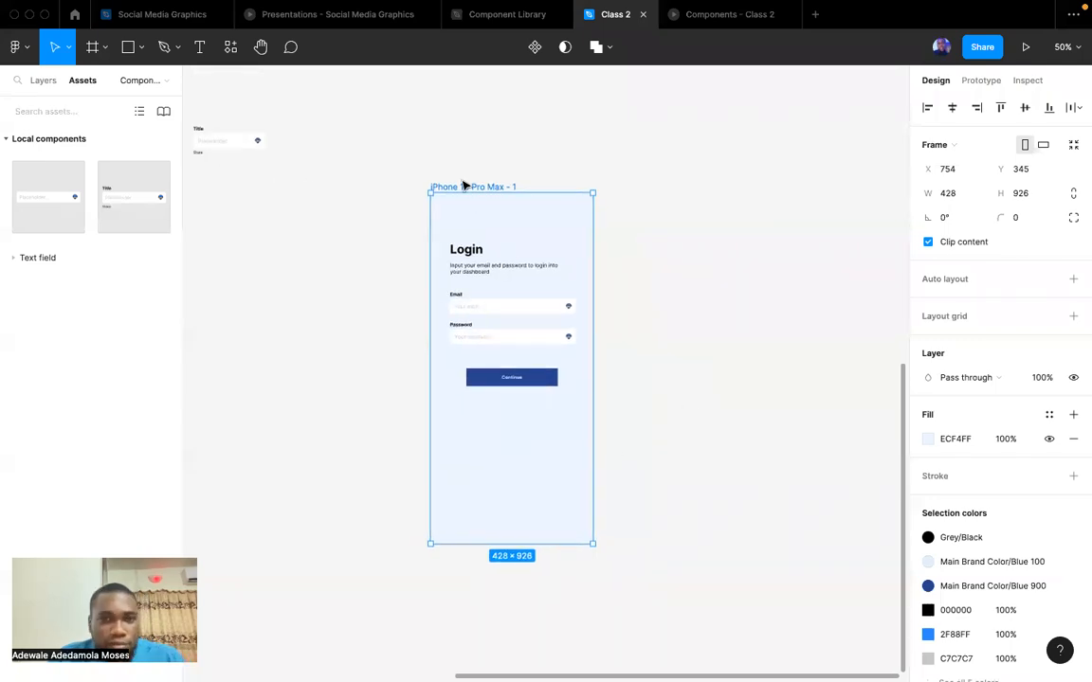
{"action": "left_click_drag", "start_coordinate": [462, 193], "coordinate": [636, 193]}
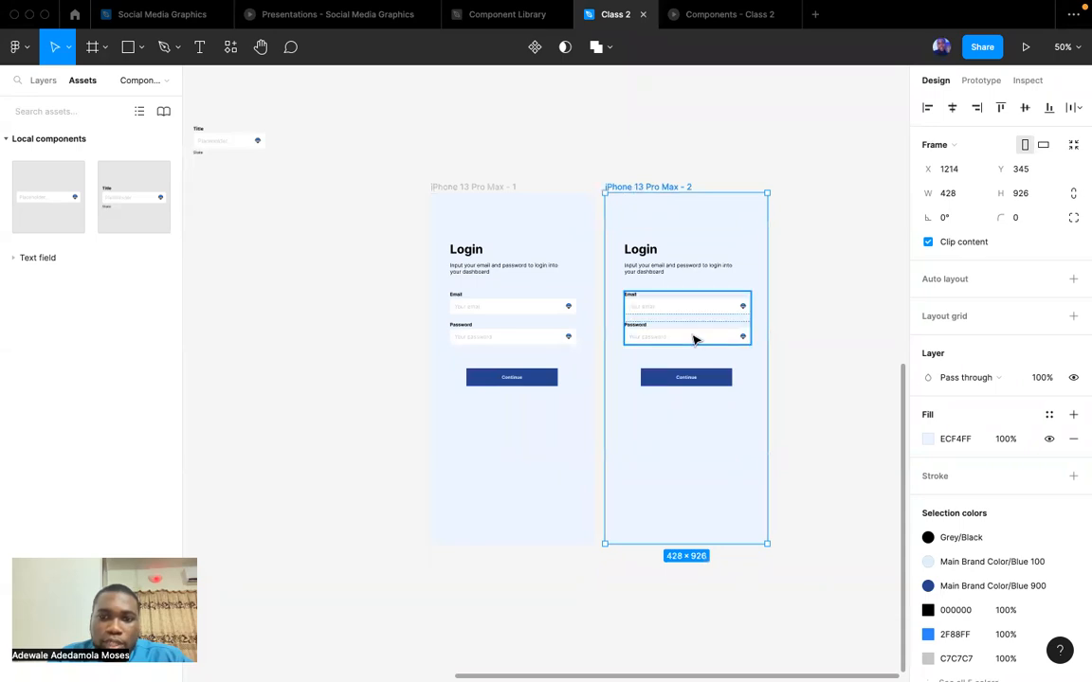
Delete the Email and Password fields from the duplicated frame and change its heading to Login Successful.
{"action": "left_click", "coordinate": [694, 339]}
{"action": "key", "text": "Delete"}
{"action": "left_click", "coordinate": [640, 252]}
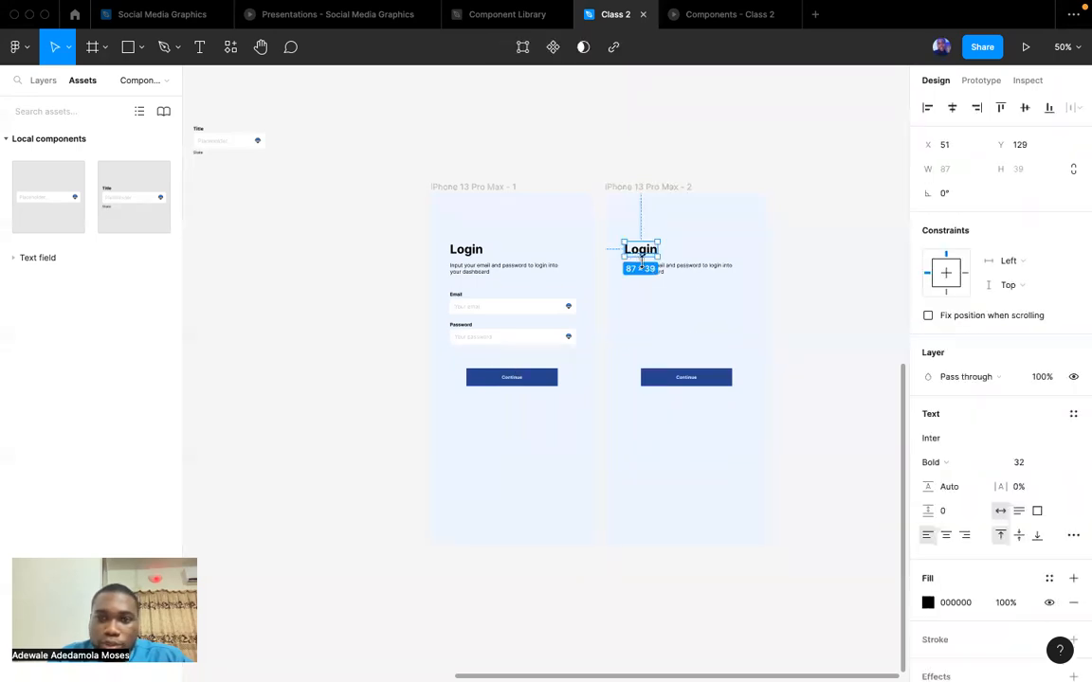
{"action": "double_click", "coordinate": [642, 251]}
{"action": "type", "text": "Logi"}
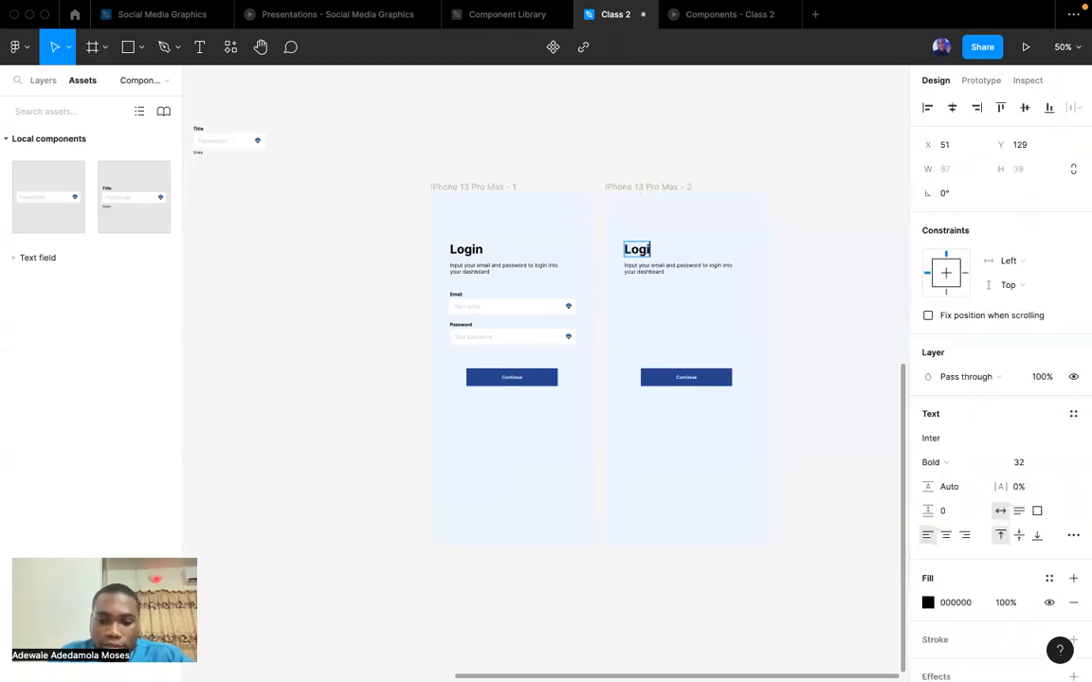
{"action": "type", "text": "n Successful"}
{"action": "left_click", "coordinate": [786, 273]}
Delete the duplicate's description text and place its heading, centre-aligned on two lines, just above the Continue button.
{"action": "left_click", "coordinate": [663, 271]}
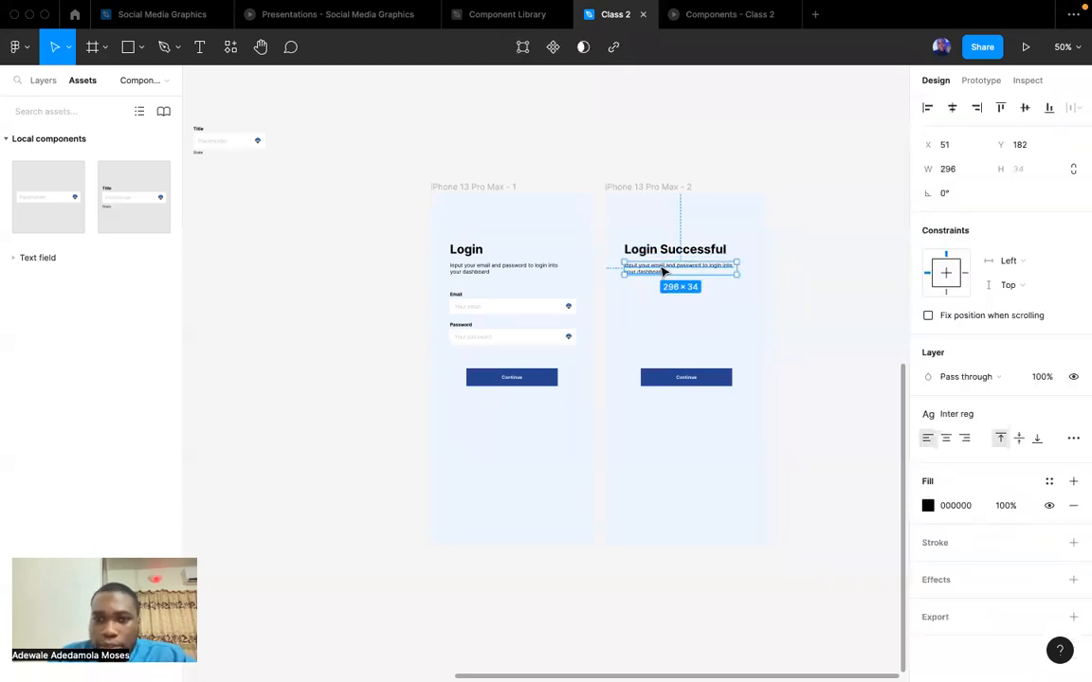
{"action": "key", "text": "Delete"}
{"action": "left_click", "coordinate": [649, 250]}
{"action": "left_click", "coordinate": [944, 536]}
{"action": "left_click_drag", "start_coordinate": [729, 247], "coordinate": [697, 337]}
{"action": "left_click", "coordinate": [741, 350]}
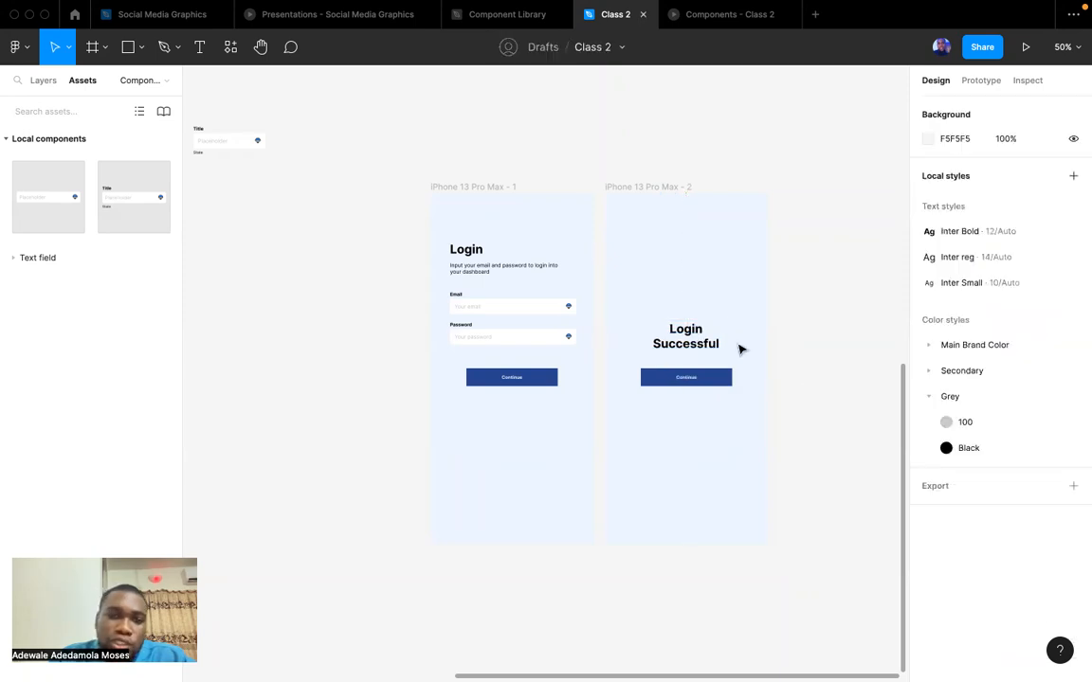
Duplicate the original Login frame to its left as a third screen.
{"action": "left_click", "coordinate": [473, 188]}
{"action": "scroll", "coordinate": [473, 187], "scroll_direction": "left", "scroll_amount": 3}
{"action": "left_click_drag", "start_coordinate": [588, 190], "coordinate": [413, 187]}
Set the Email and Password fields in the middle Login frame to the Filled variant.
{"action": "left_click", "coordinate": [628, 309]}
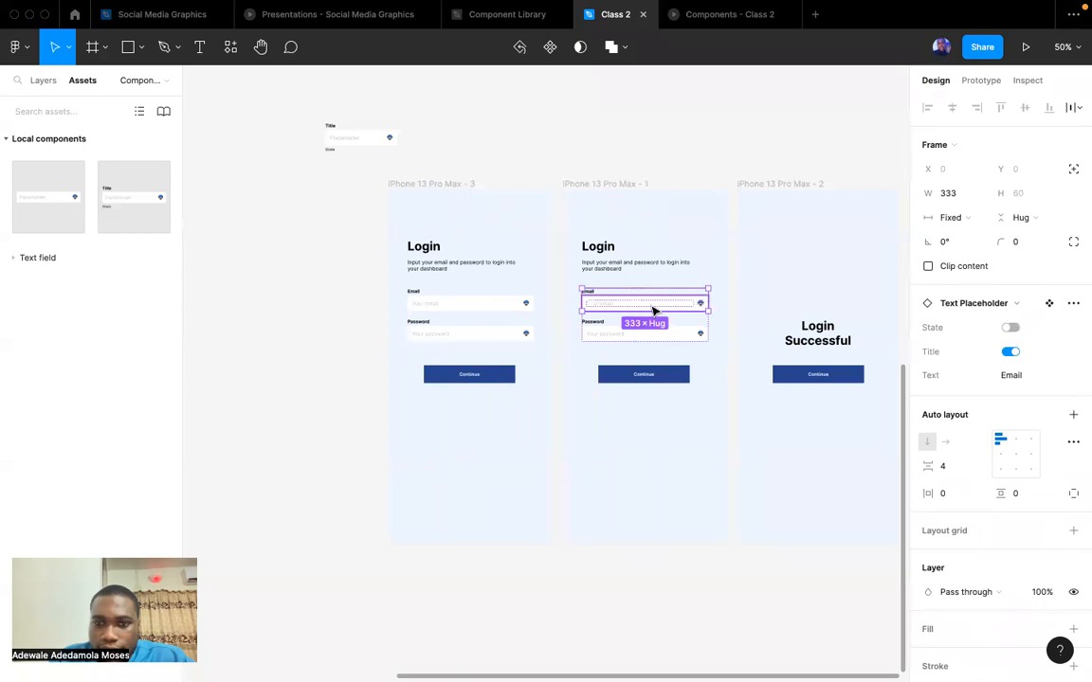
{"action": "left_click", "coordinate": [653, 310]}
{"action": "left_click", "coordinate": [1021, 303]}
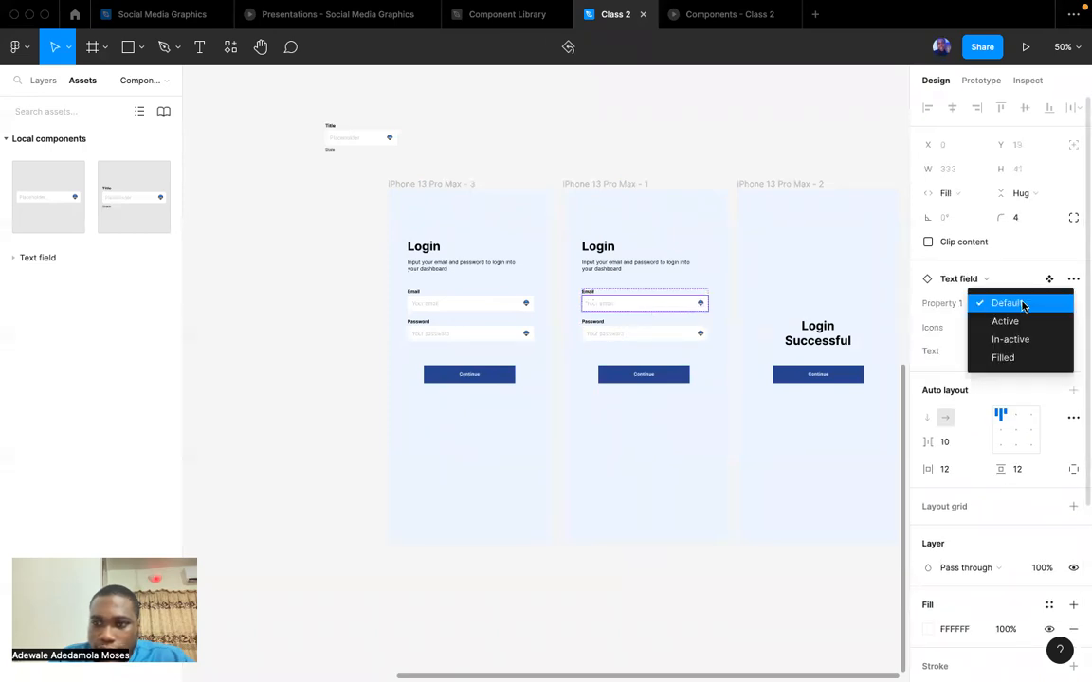
{"action": "left_click", "coordinate": [1003, 358]}
{"action": "left_click", "coordinate": [667, 336]}
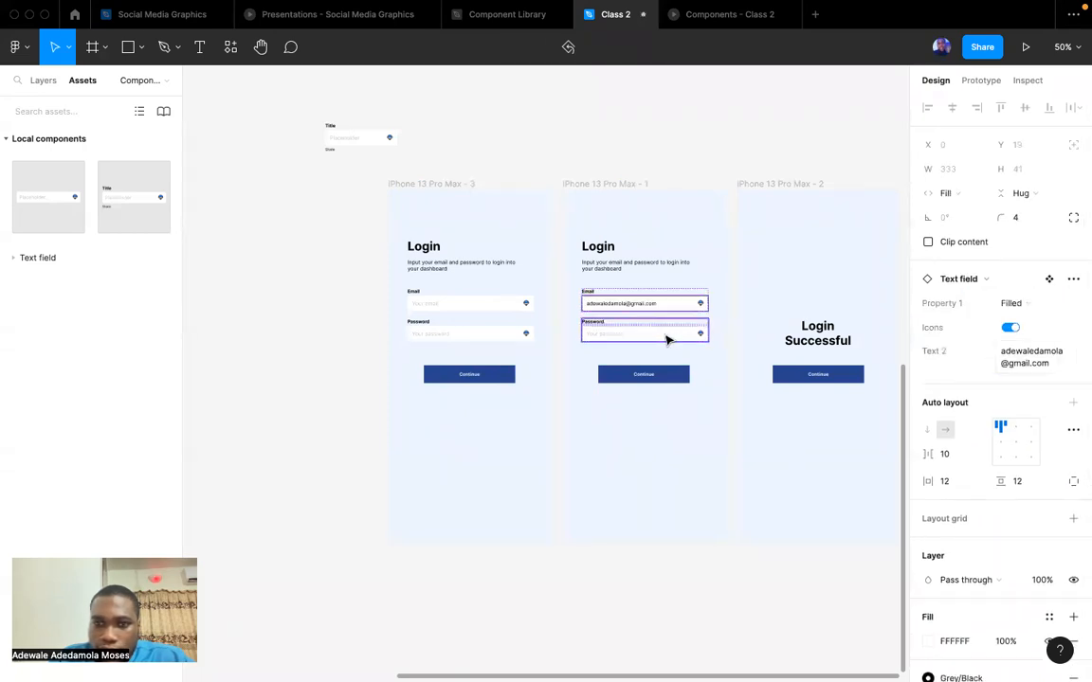
{"action": "left_click", "coordinate": [1024, 306]}
{"action": "left_click", "coordinate": [1009, 358]}
{"action": "left_click", "coordinate": [636, 141]}
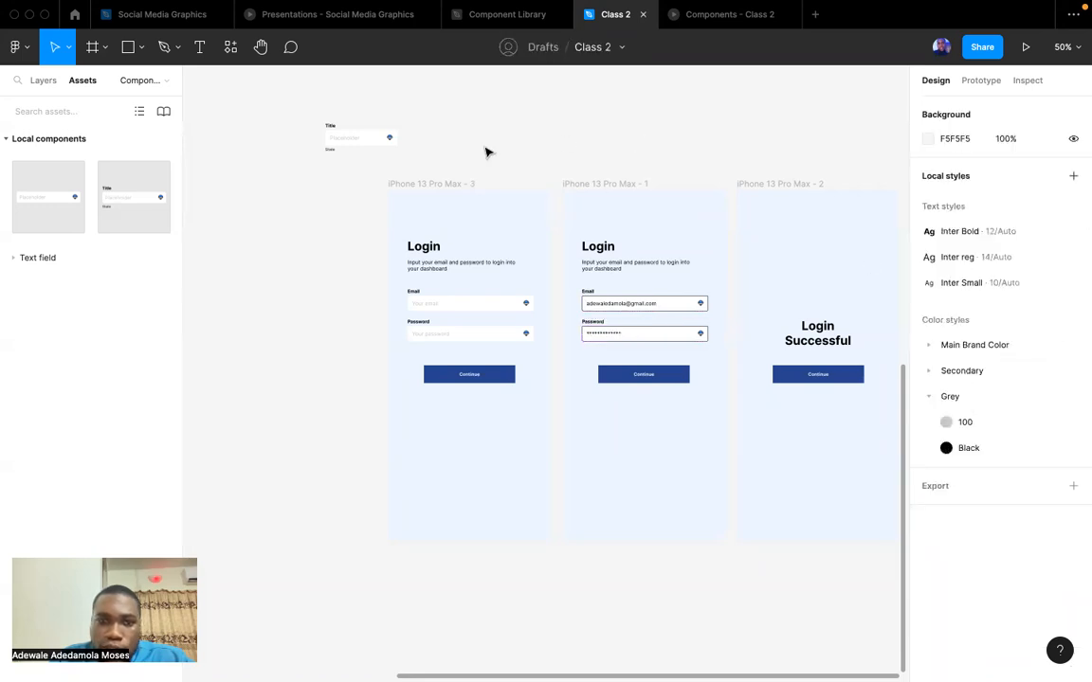
Link the left frame's fields and Continue button to the middle frame, and the middle Continue button to the Login Successful frame.
{"action": "left_click", "coordinate": [464, 375]}
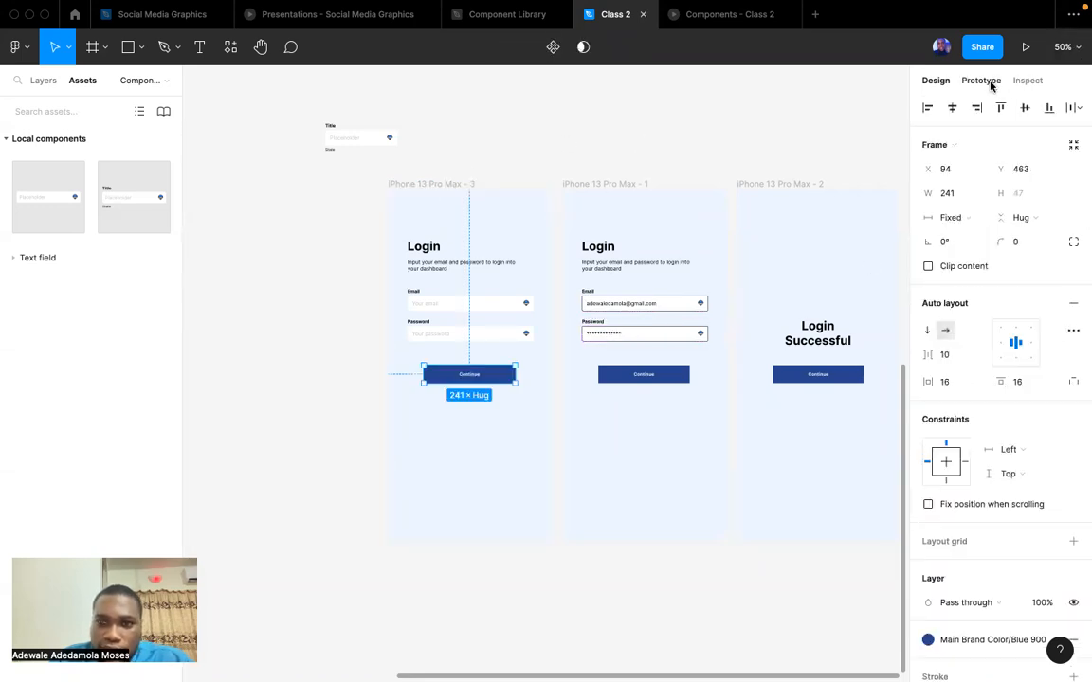
{"action": "left_click", "coordinate": [976, 80]}
{"action": "left_click_drag", "start_coordinate": [516, 374], "coordinate": [805, 401]}
{"action": "left_click", "coordinate": [640, 376]}
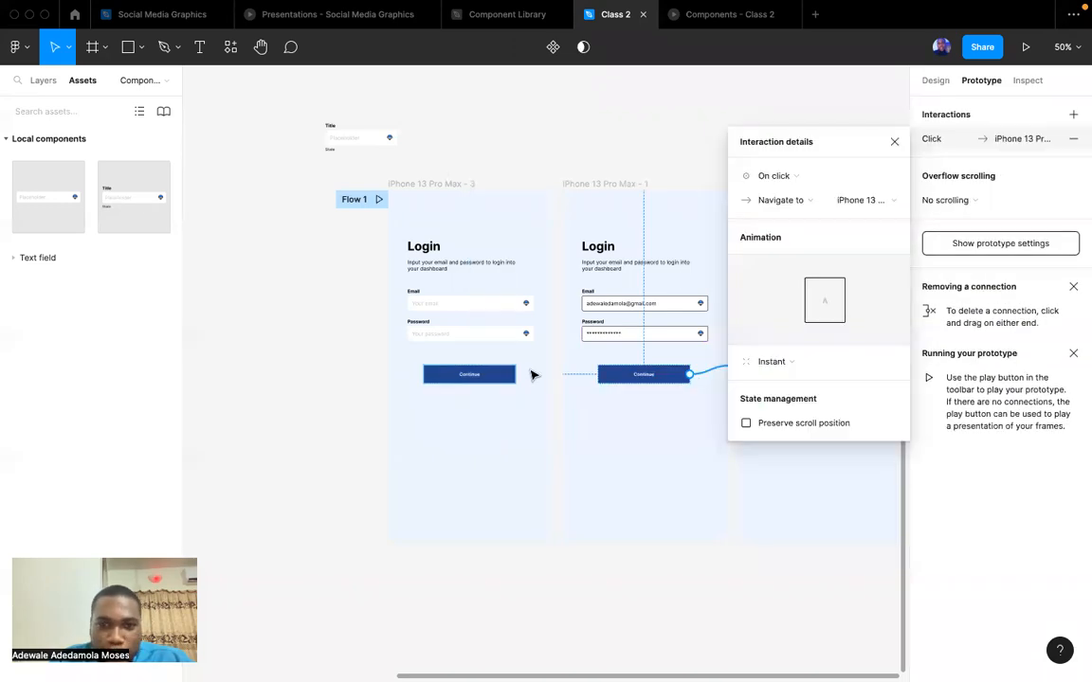
{"action": "left_click", "coordinate": [521, 311]}
{"action": "left_click_drag", "start_coordinate": [535, 315], "coordinate": [616, 343]}
{"action": "left_click", "coordinate": [493, 171]}
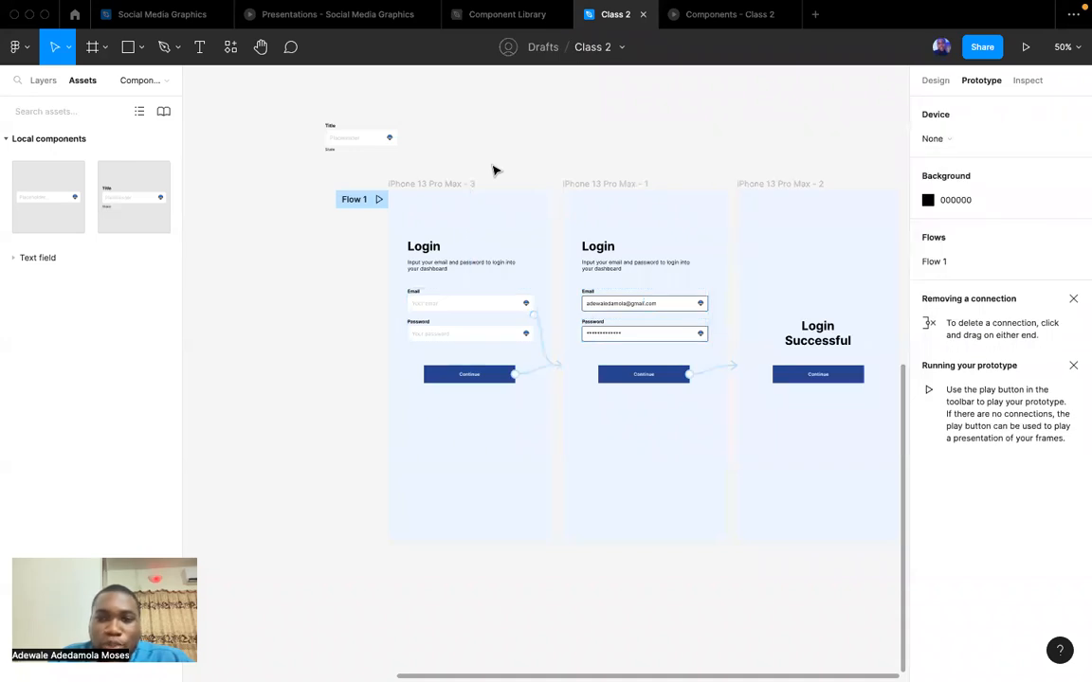
Undo the prototype connections and delete the leftmost duplicate Login frame.
{"action": "key", "text": "super+z"}
{"action": "key", "text": "super+z"}
{"action": "key", "text": "super+z"}
{"action": "key", "text": "super+z"}
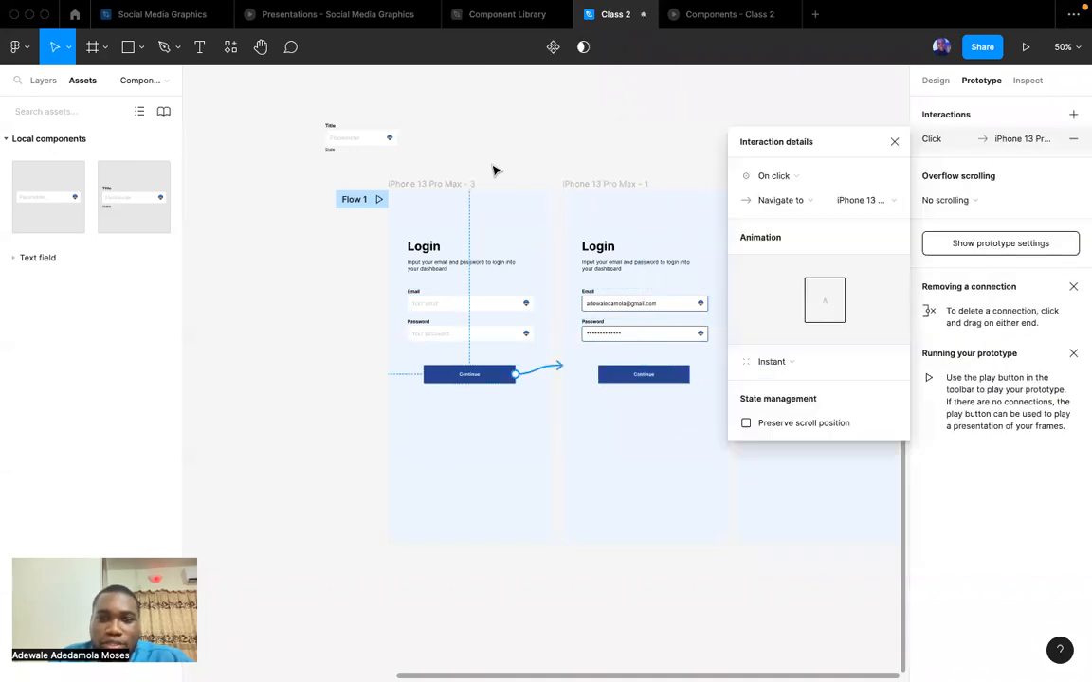
{"action": "left_click", "coordinate": [494, 169]}
{"action": "left_click", "coordinate": [463, 181]}
{"action": "key", "text": "Delete"}
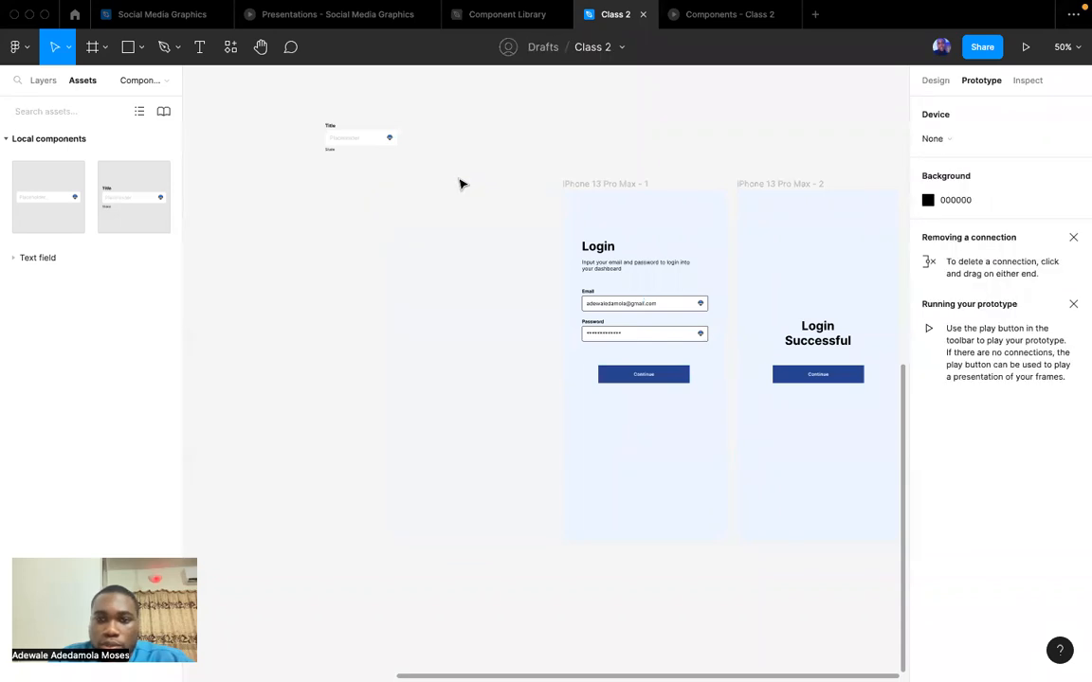
Set the remaining Login frame's Email and Password fields back to the Default variant.
{"action": "left_click", "coordinate": [692, 303]}
{"action": "left_click", "coordinate": [927, 83]}
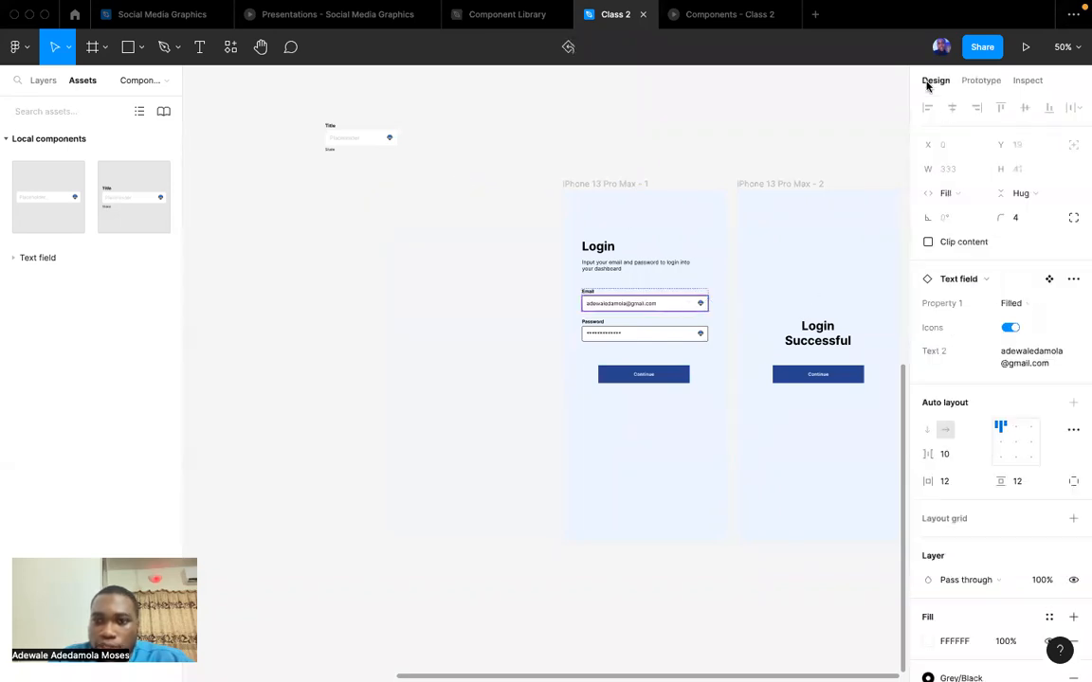
{"action": "left_click", "coordinate": [1026, 305]}
{"action": "left_click", "coordinate": [1004, 246]}
{"action": "left_click", "coordinate": [668, 334]}
{"action": "left_click", "coordinate": [1010, 304]}
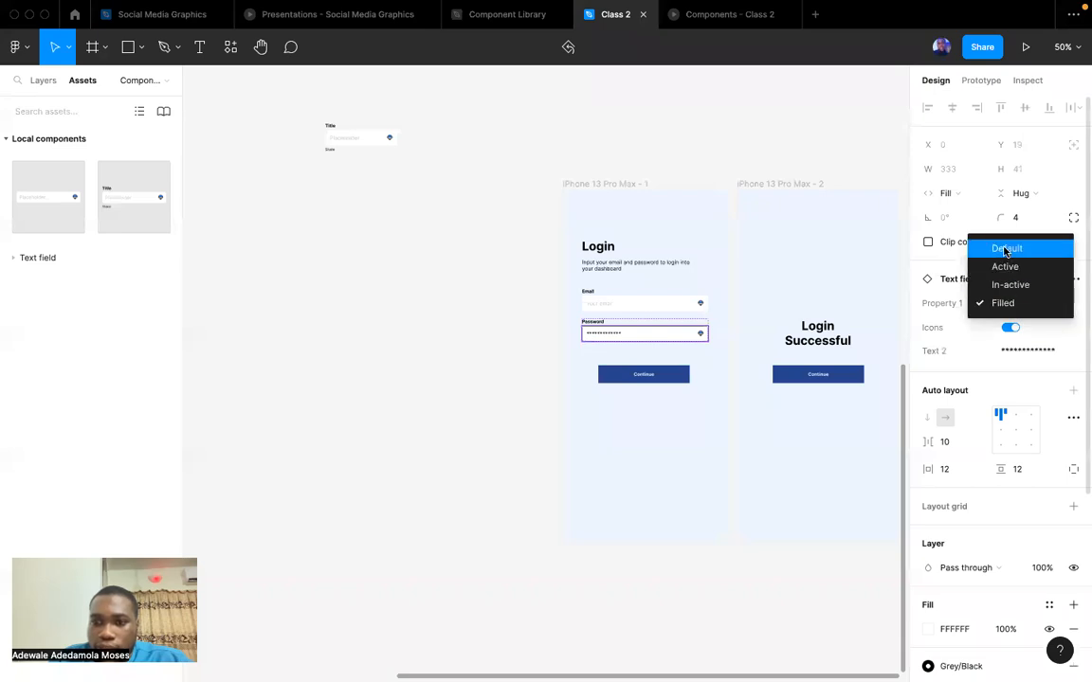
{"action": "left_click", "coordinate": [1004, 246]}
Connect the Login frame's Continue button to the Login Successful frame with an on-click, instant Navigate to interaction.
{"action": "scroll", "coordinate": [725, 337], "scroll_direction": "right", "scroll_amount": 3}
{"action": "scroll", "coordinate": [724, 338], "scroll_direction": "down", "scroll_amount": 2}
{"action": "left_click", "coordinate": [550, 319]}
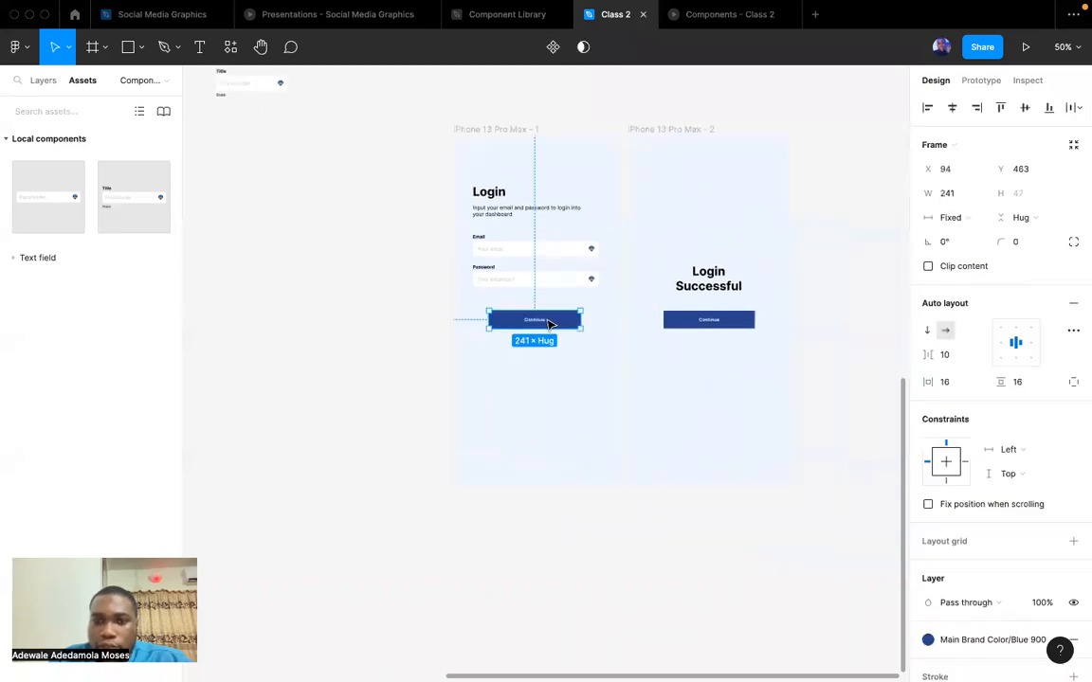
{"action": "left_click", "coordinate": [980, 80]}
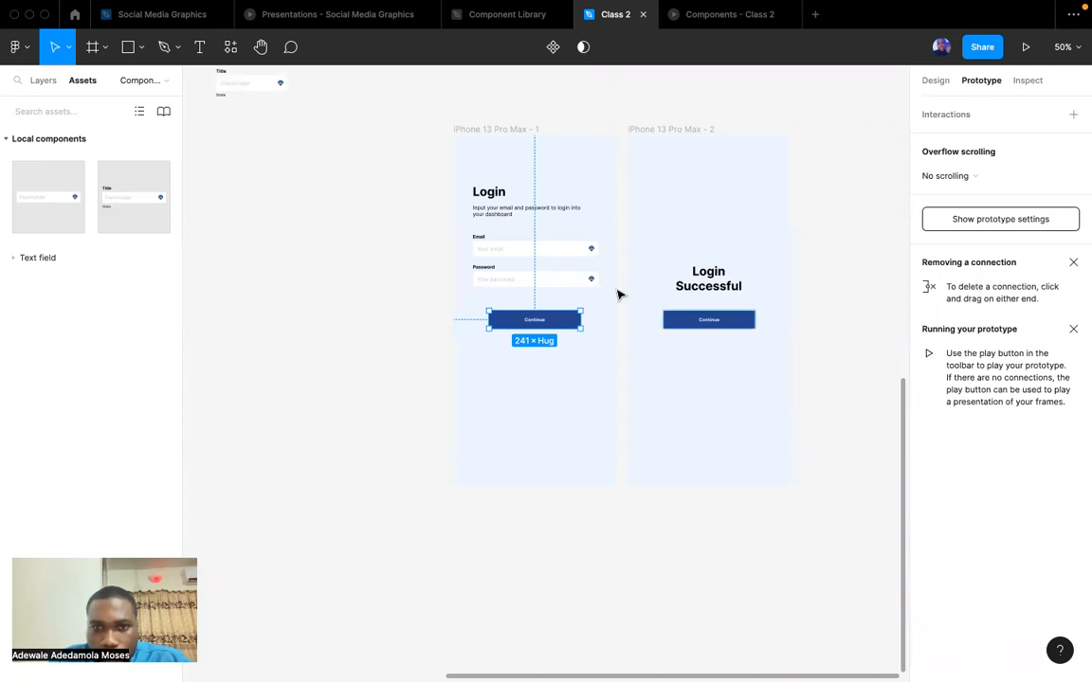
{"action": "left_click_drag", "start_coordinate": [580, 320], "coordinate": [628, 321]}
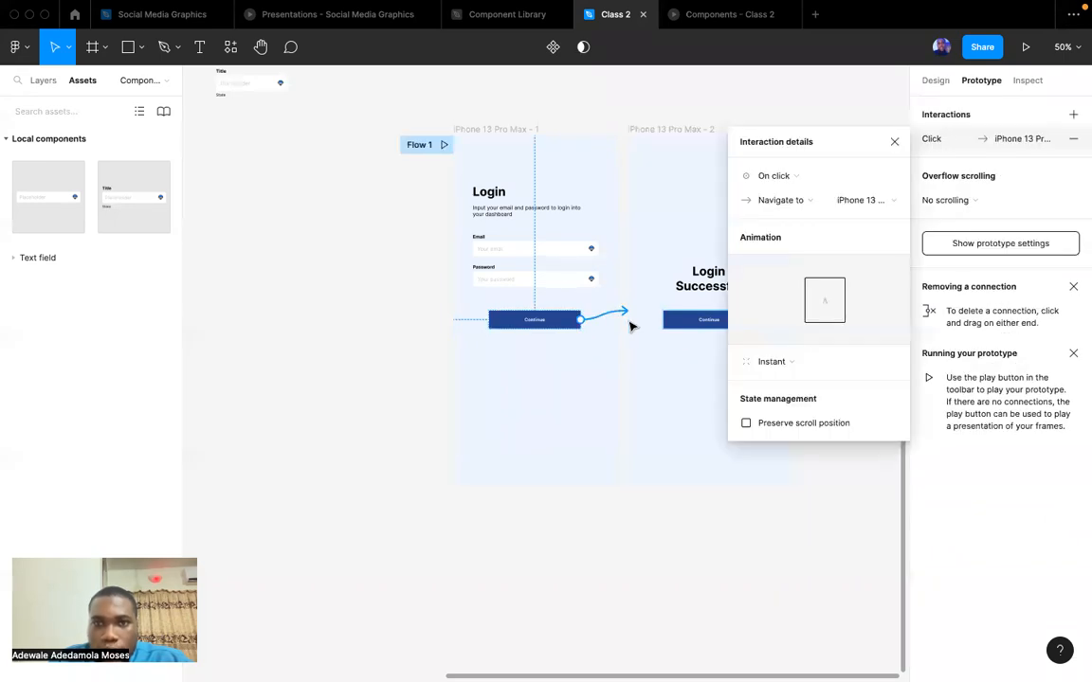
Test the Email and Password fields and the Continue button in the prototype preview, and return to the Class 2 design.
{"action": "left_click", "coordinate": [710, 12]}
{"action": "left_click", "coordinate": [575, 114]}
{"action": "key", "text": "super+alt+Return"}
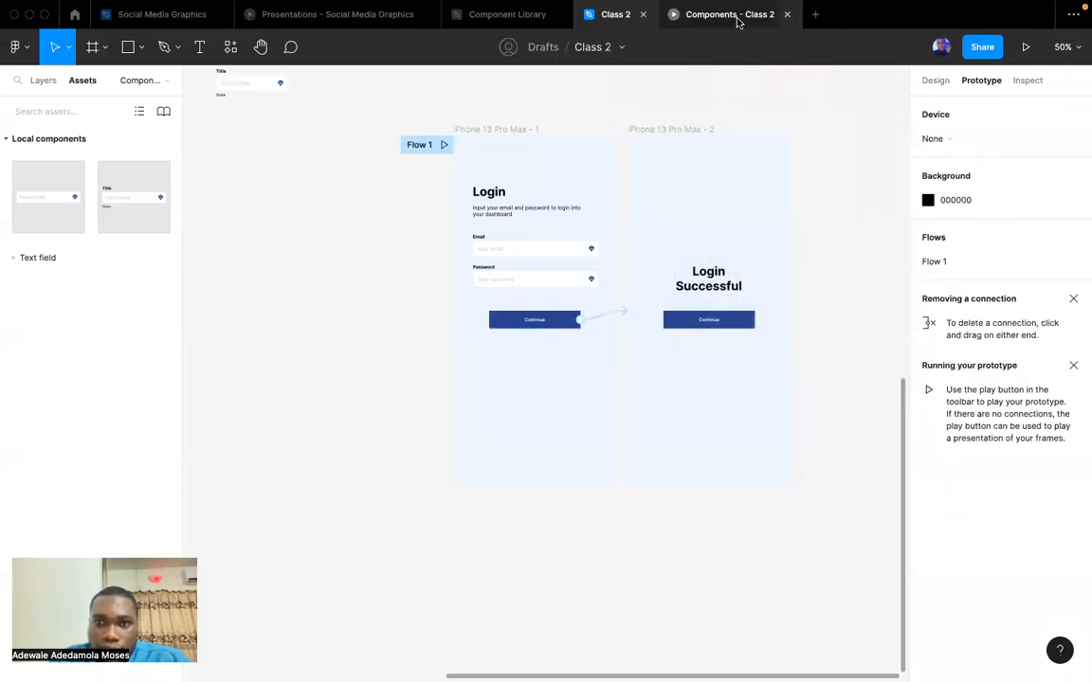
{"action": "left_click", "coordinate": [508, 257]}
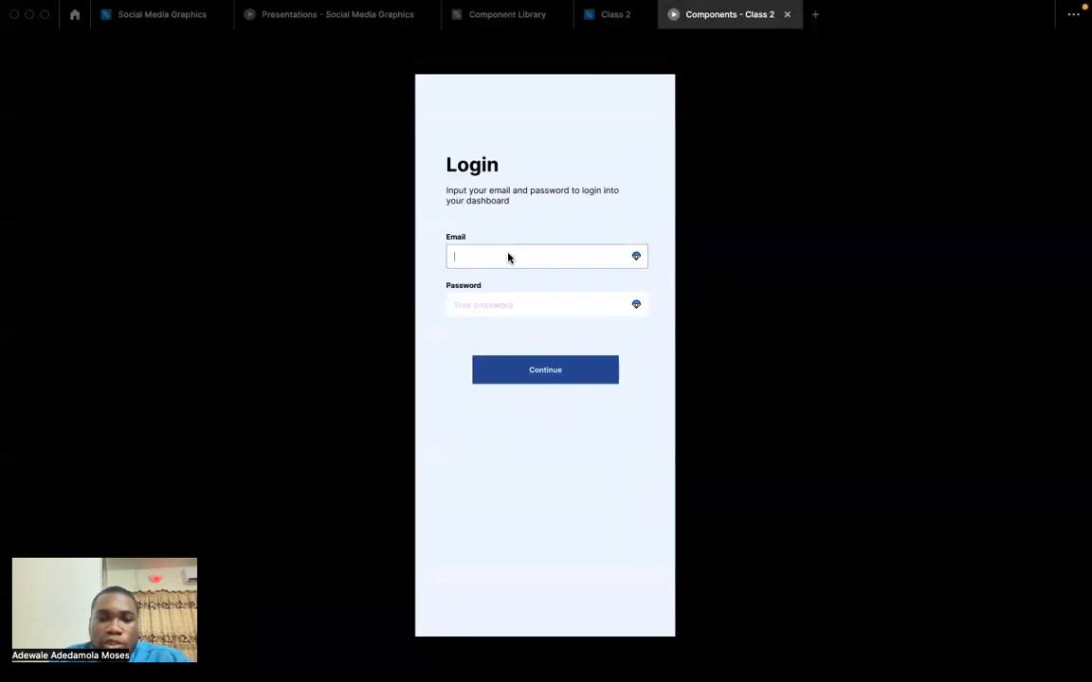
{"action": "left_click", "coordinate": [489, 313]}
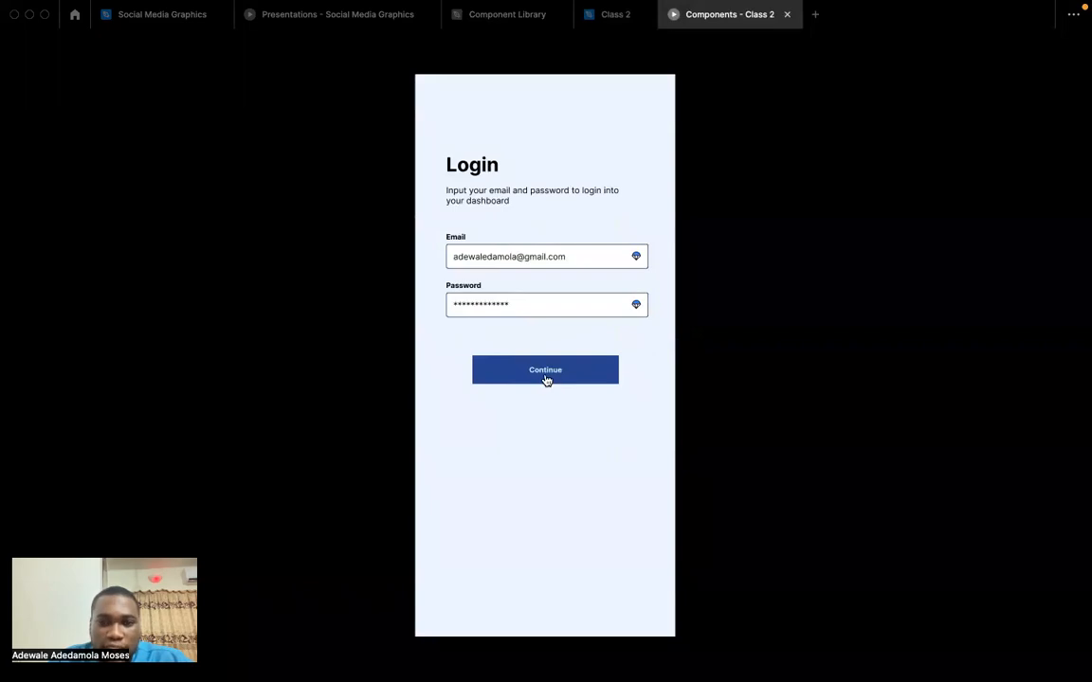
{"action": "left_click", "coordinate": [546, 377]}
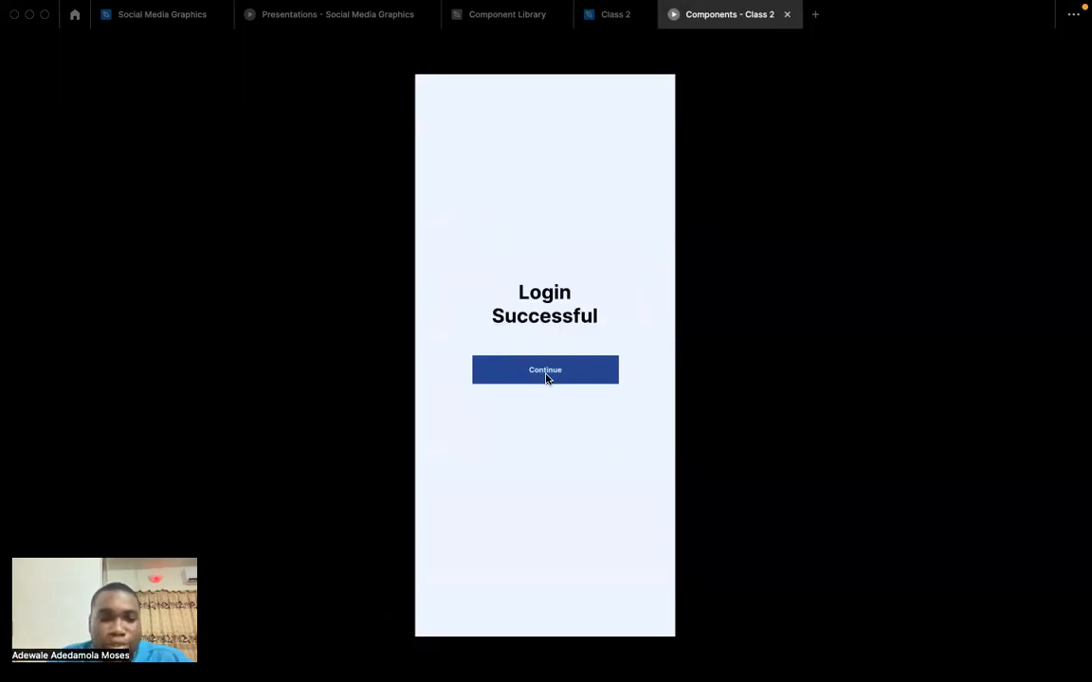
{"action": "left_click", "coordinate": [612, 15]}
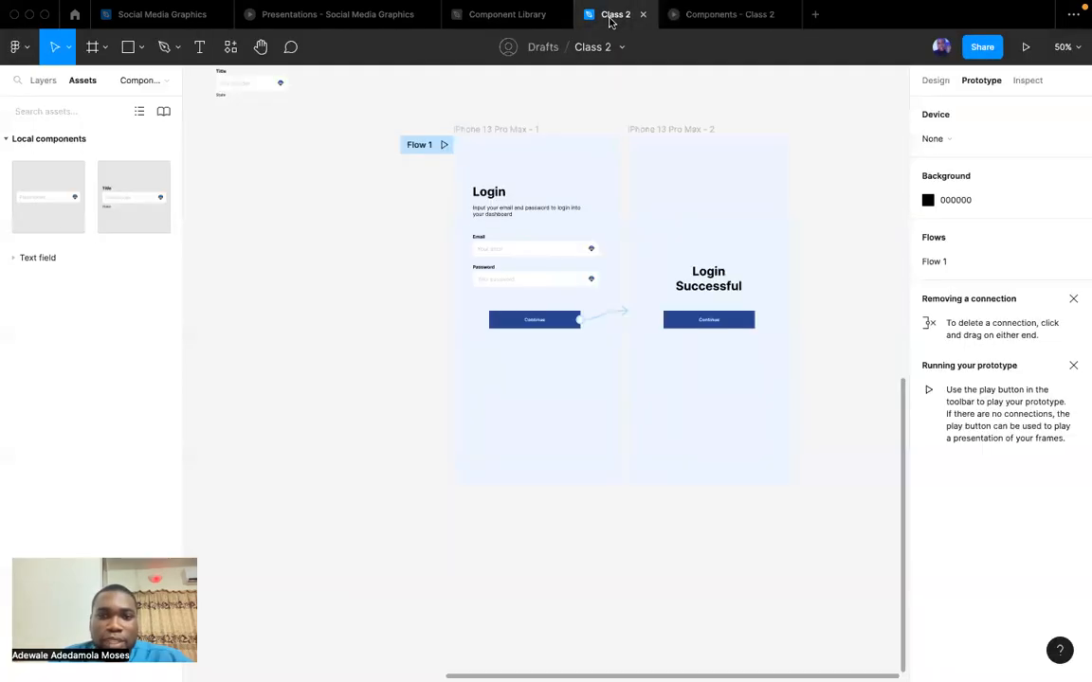
{"action": "left_click", "coordinate": [468, 130]}
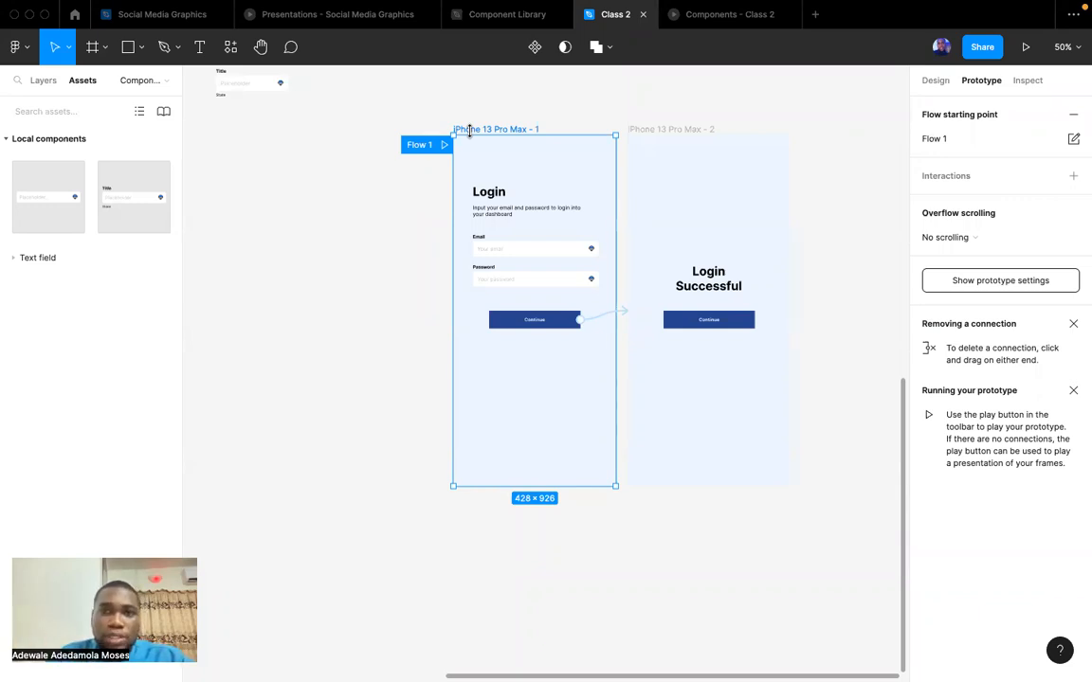
View the Login Successful screen in the Components - Class 2 preview and return to the Class 2 design.
{"action": "left_click", "coordinate": [706, 17]}
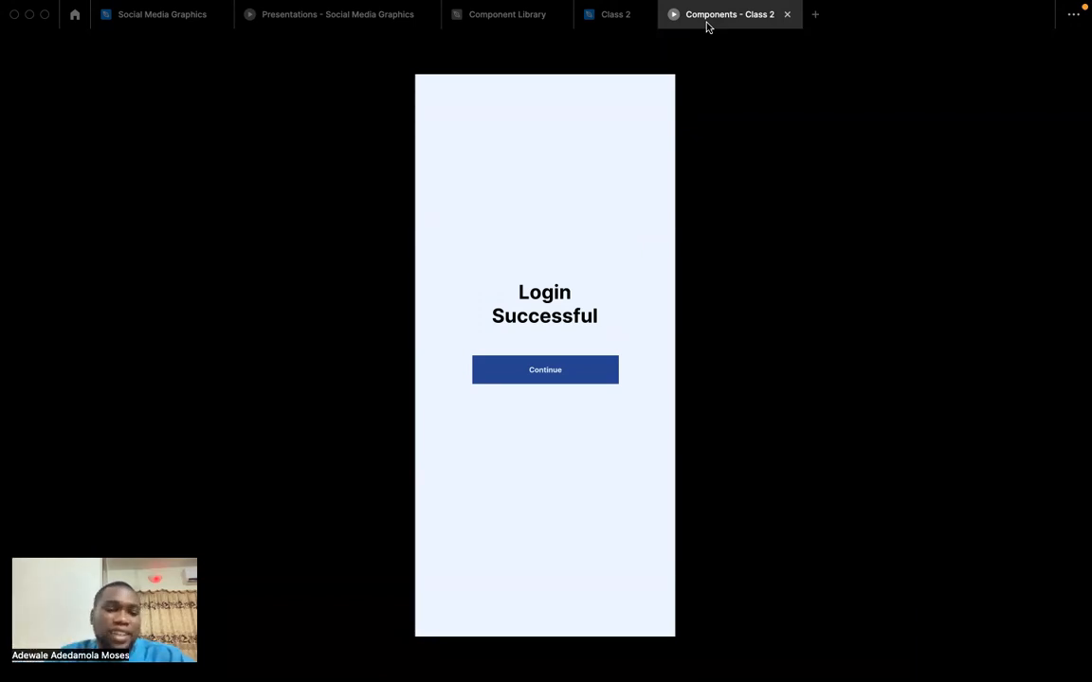
{"action": "left_click", "coordinate": [618, 21]}
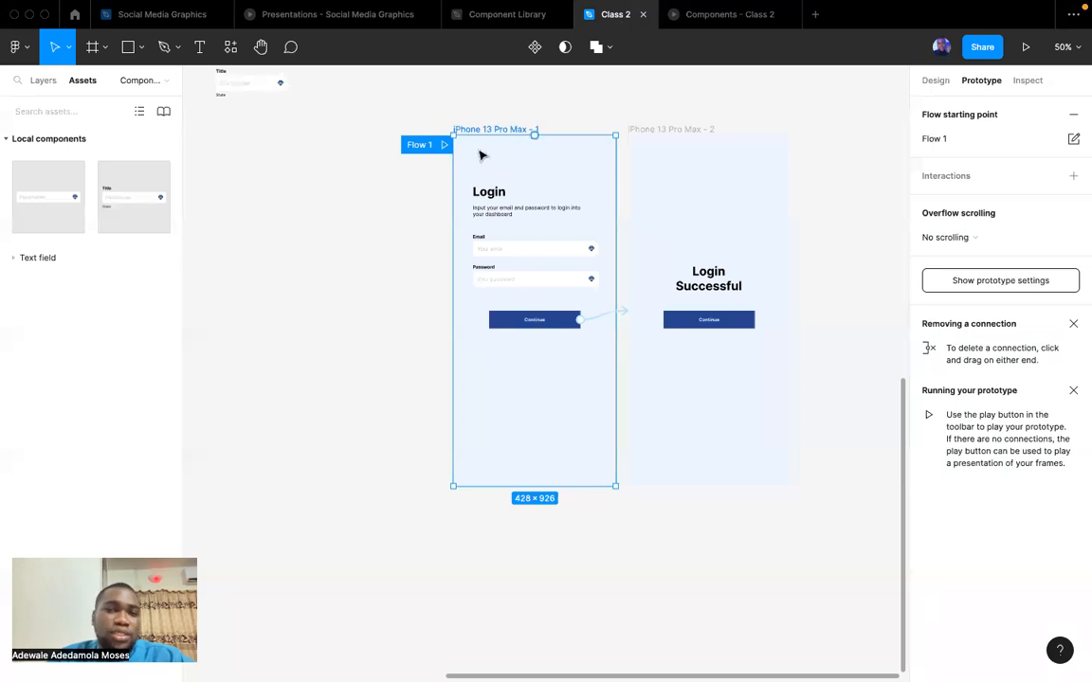
{"action": "left_click", "coordinate": [456, 112]}
{"action": "left_click", "coordinate": [488, 131]}
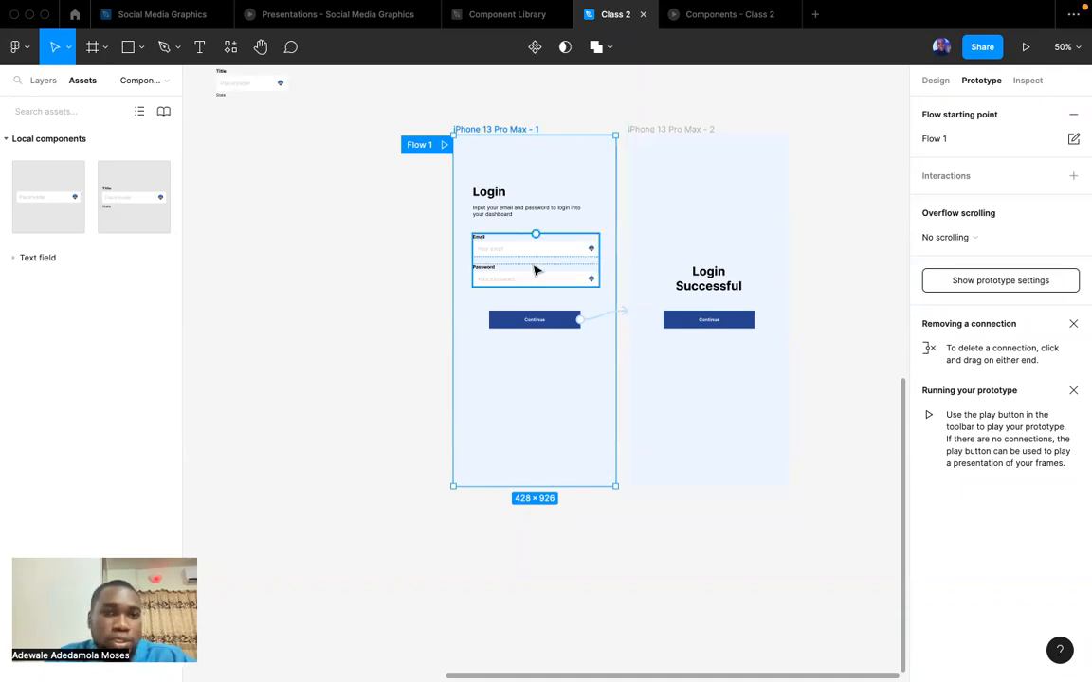
{"action": "left_click", "coordinate": [425, 552]}
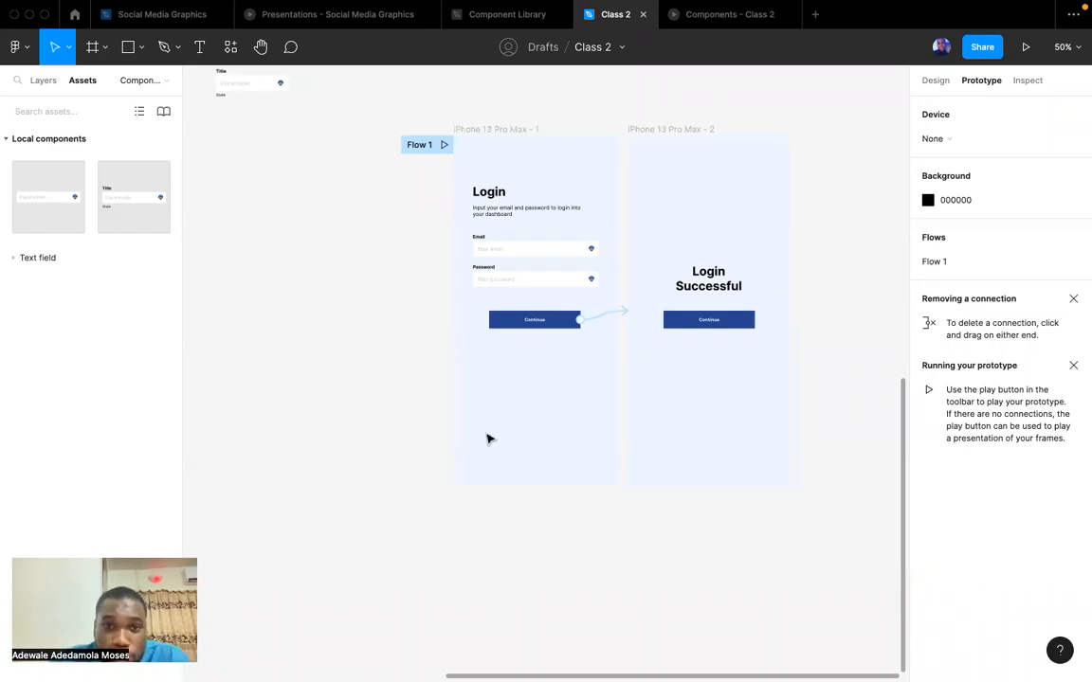
{"action": "scroll", "coordinate": [488, 438], "scroll_direction": "up", "scroll_amount": 3}
{"action": "scroll", "coordinate": [487, 438], "scroll_direction": "left", "scroll_amount": 4}
{"action": "scroll", "coordinate": [487, 439], "scroll_direction": "up", "scroll_amount": 1}
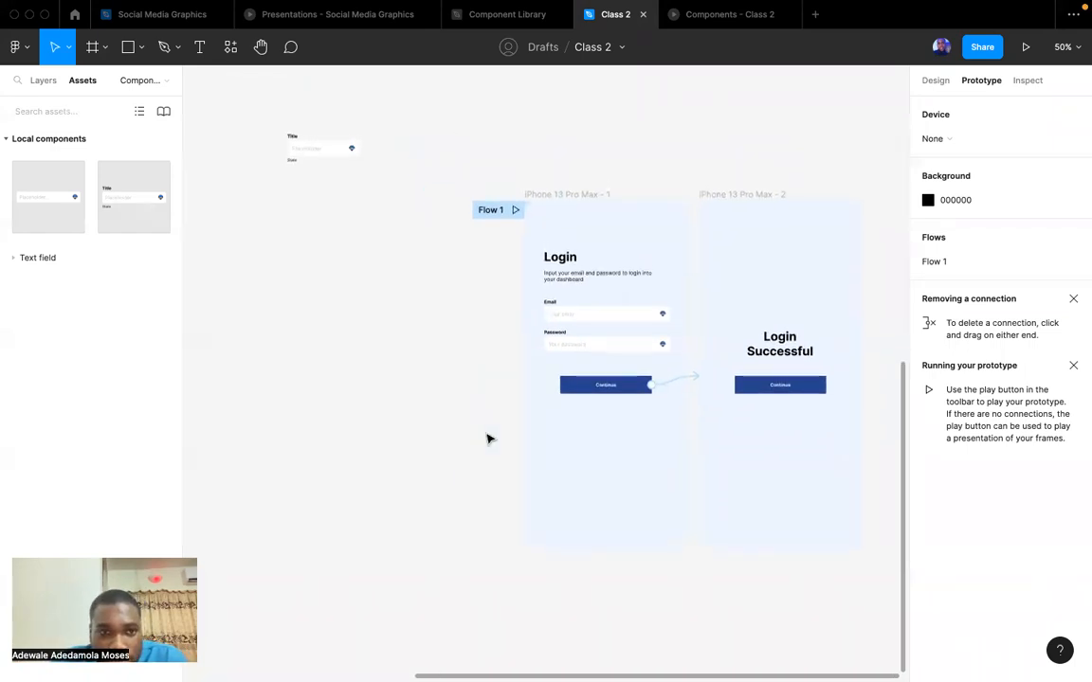
{"action": "scroll", "coordinate": [487, 439], "scroll_direction": "down", "scroll_amount": 3}
{"action": "scroll", "coordinate": [488, 439], "scroll_direction": "right", "scroll_amount": 4}
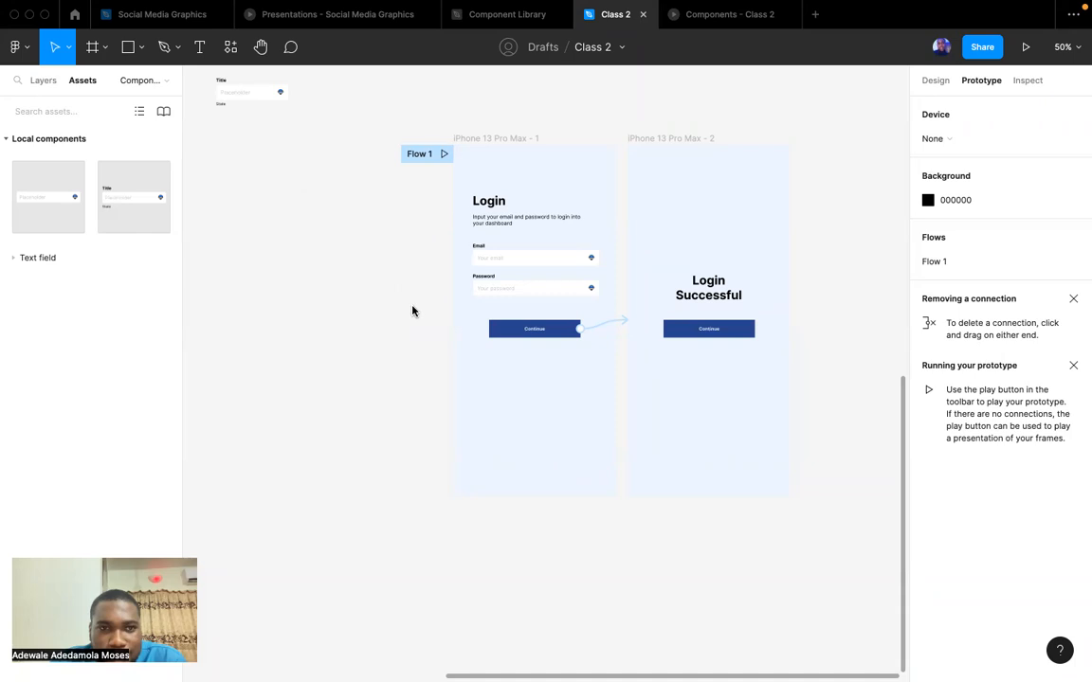
{"action": "scroll", "coordinate": [414, 310], "scroll_direction": "right", "scroll_amount": 3}
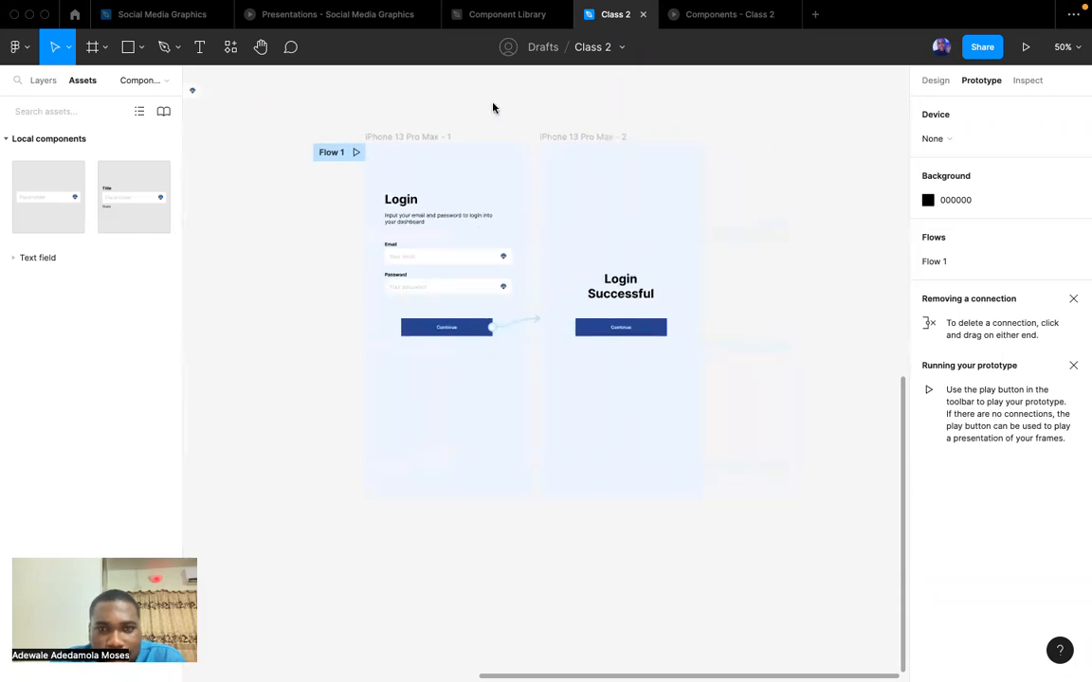
{"action": "scroll", "coordinate": [585, 248], "scroll_direction": "left", "scroll_amount": 2}
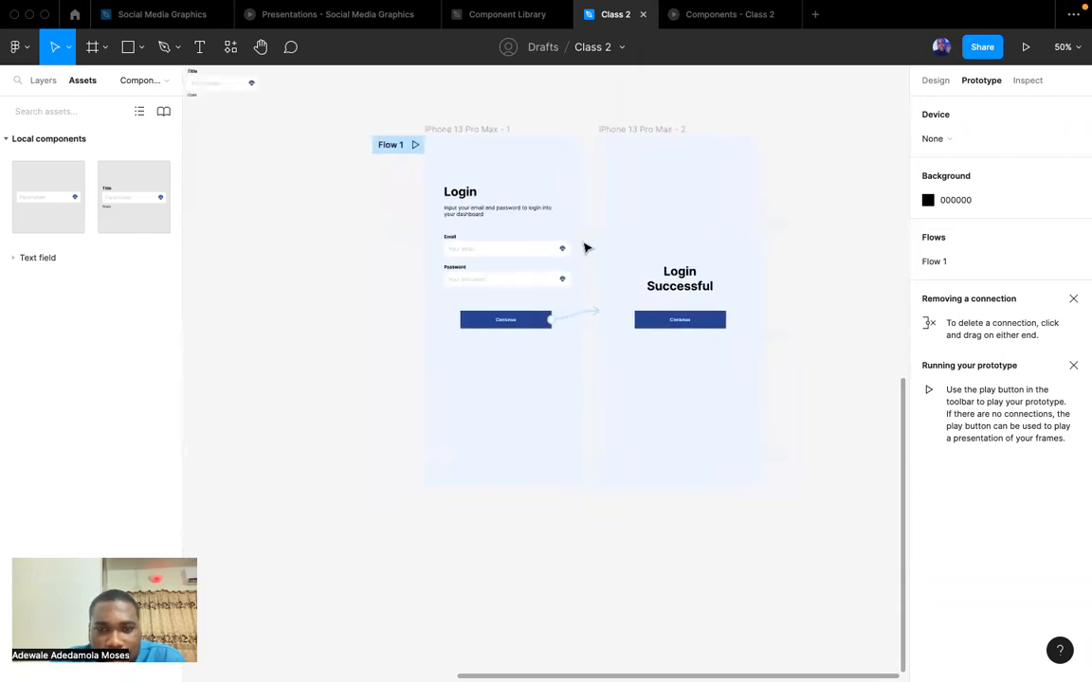
{"action": "scroll", "coordinate": [585, 248], "scroll_direction": "left", "scroll_amount": 2}
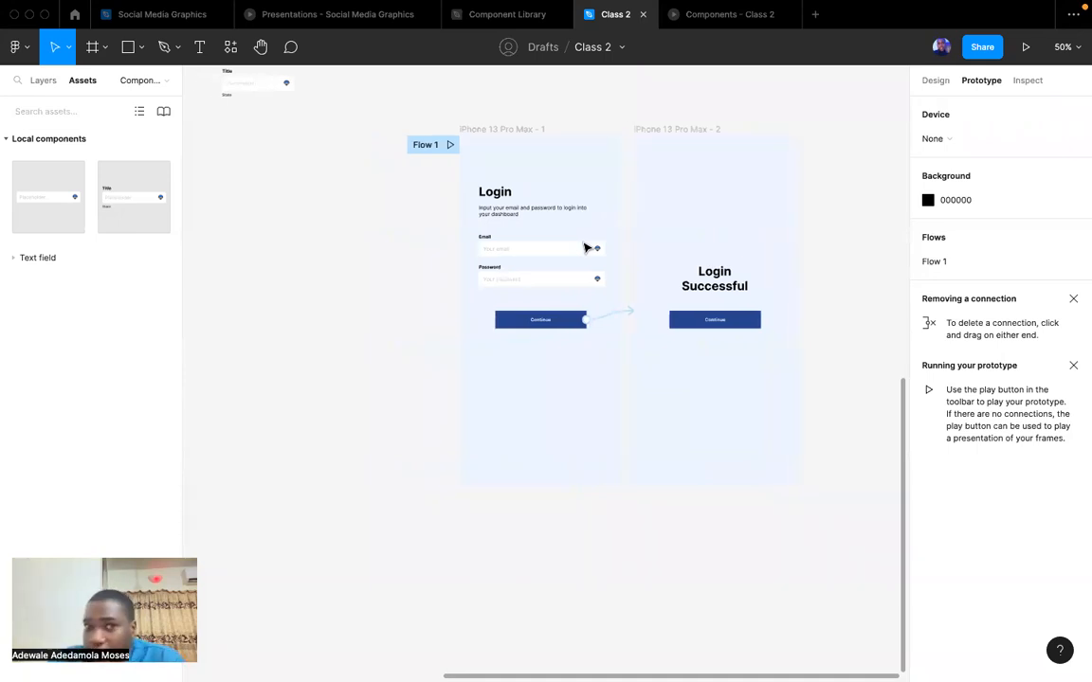
{"action": "mouse_move", "coordinate": [737, 22]}
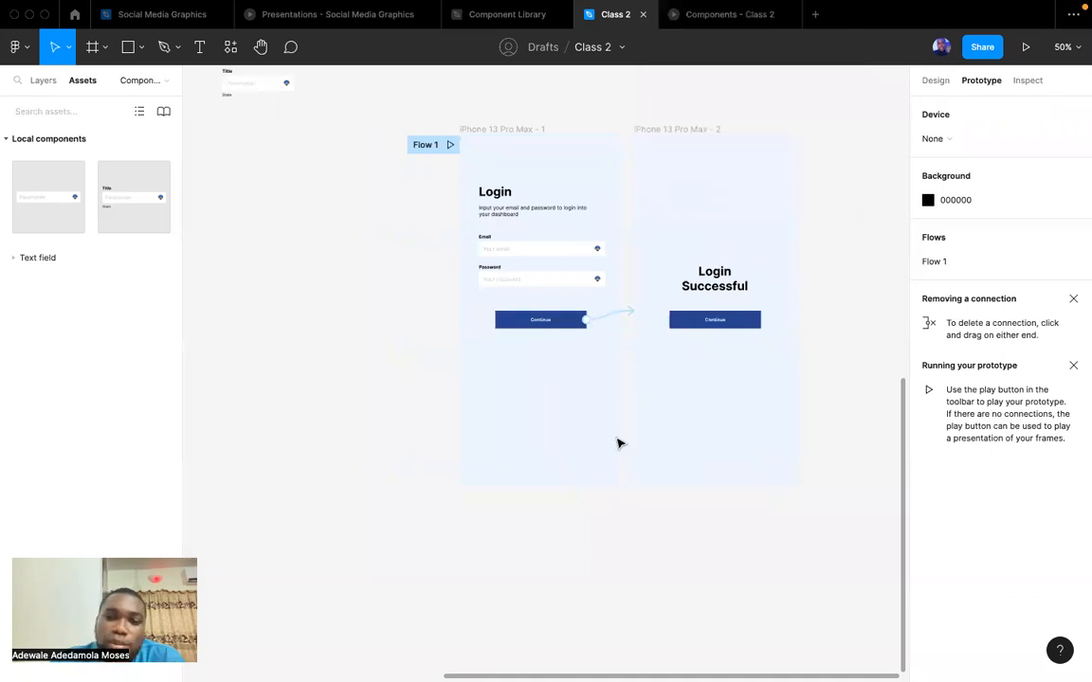
Look over the component sheet, including the colors, the text field components and the User Suspended alert.
{"action": "scroll", "coordinate": [618, 442], "scroll_direction": "up", "scroll_amount": 5}
{"action": "scroll", "coordinate": [618, 442], "scroll_direction": "left", "scroll_amount": 5}
{"action": "scroll", "coordinate": [618, 442], "scroll_direction": "right", "scroll_amount": 5}
{"action": "scroll", "coordinate": [618, 442], "scroll_direction": "down", "scroll_amount": 2}
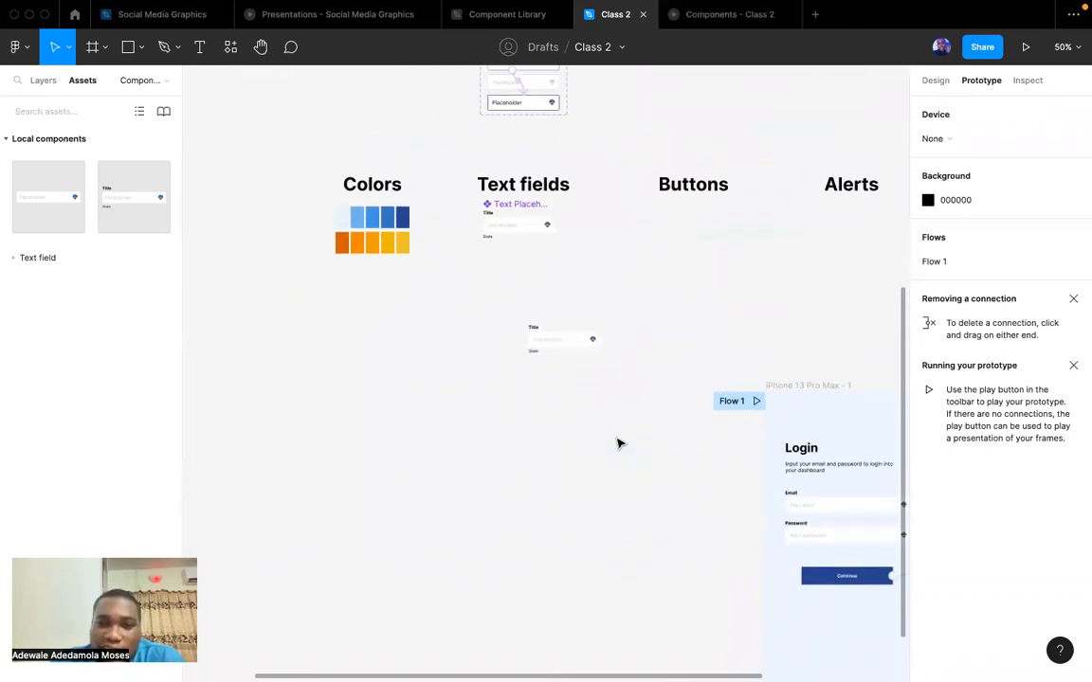
{"action": "scroll", "coordinate": [618, 443], "scroll_direction": "right", "scroll_amount": 3}
{"action": "scroll", "coordinate": [618, 442], "scroll_direction": "left", "scroll_amount": 10}
{"action": "scroll", "coordinate": [618, 443], "scroll_direction": "down", "scroll_amount": 2}
{"action": "scroll", "coordinate": [618, 443], "scroll_direction": "up", "scroll_amount": 4}
{"action": "scroll", "coordinate": [618, 442], "scroll_direction": "down", "scroll_amount": 3}
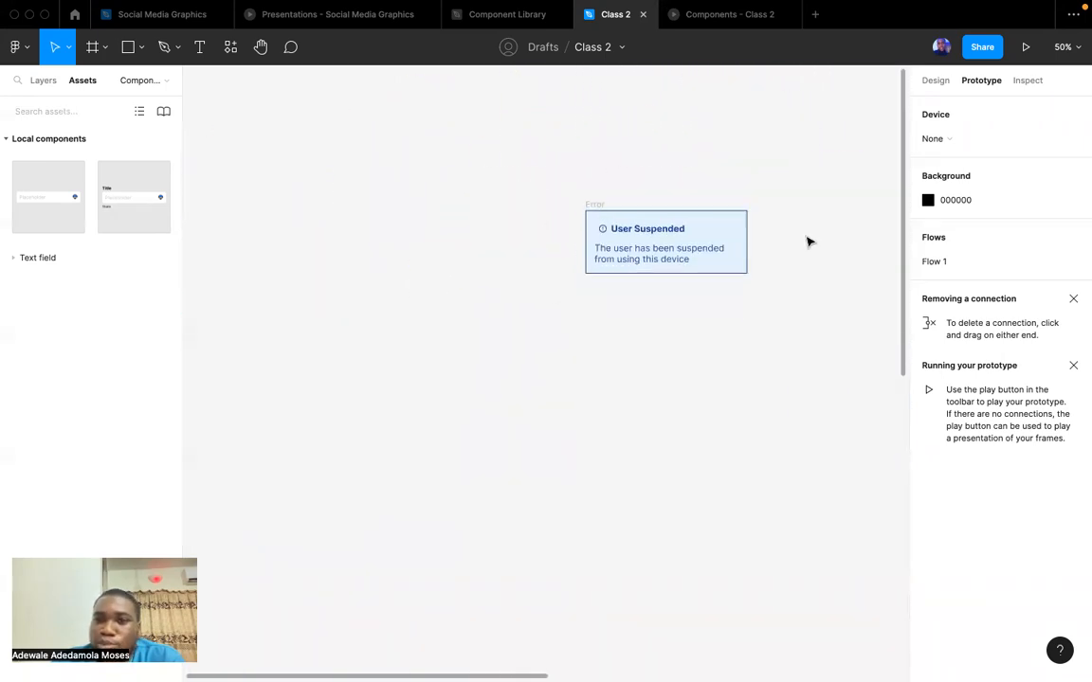
{"action": "left_click", "coordinate": [594, 207]}
{"action": "scroll", "coordinate": [640, 362], "scroll_direction": "down", "scroll_amount": 10}
{"action": "scroll", "coordinate": [641, 363], "scroll_direction": "left", "scroll_amount": 5}
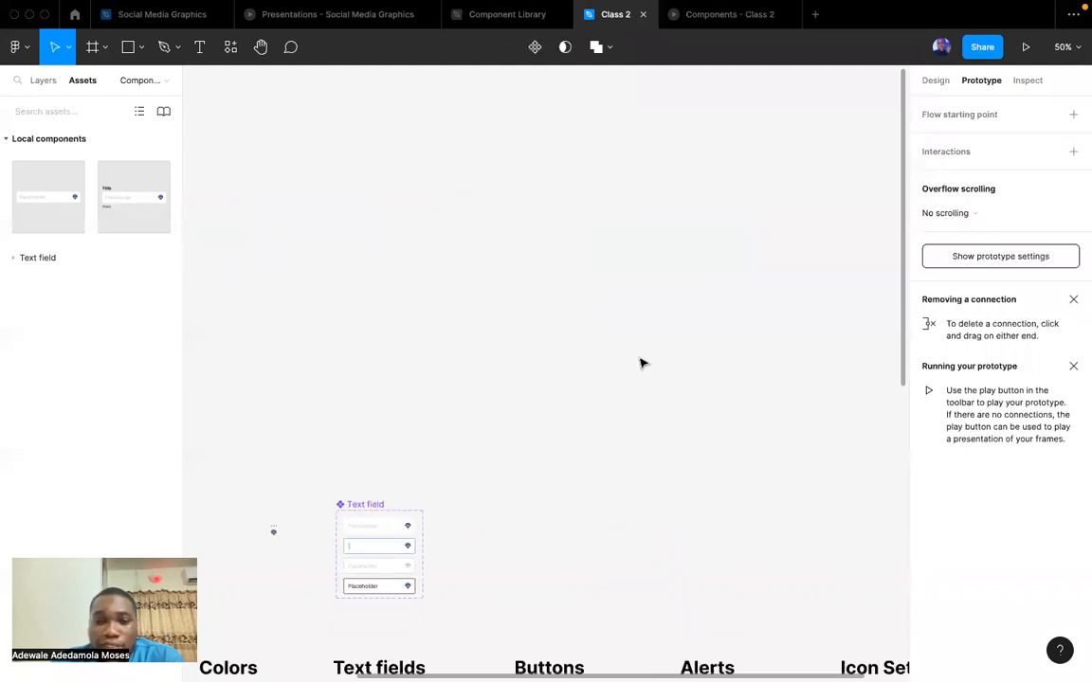
{"action": "scroll", "coordinate": [640, 363], "scroll_direction": "down", "scroll_amount": 3}
{"action": "scroll", "coordinate": [640, 363], "scroll_direction": "right", "scroll_amount": 5}
{"action": "scroll", "coordinate": [641, 363], "scroll_direction": "left", "scroll_amount": 6}
{"action": "scroll", "coordinate": [641, 363], "scroll_direction": "up", "scroll_amount": 3}
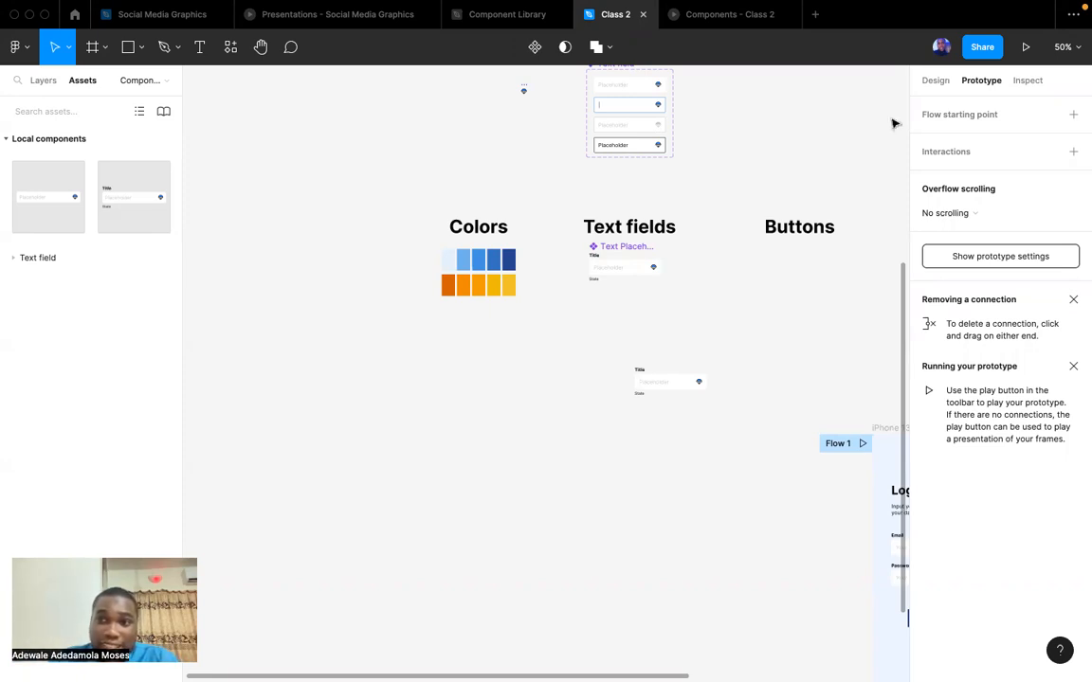
Show the design properties and select all four variants of the Text field component set to inspect their layout.
{"action": "left_click", "coordinate": [934, 81]}
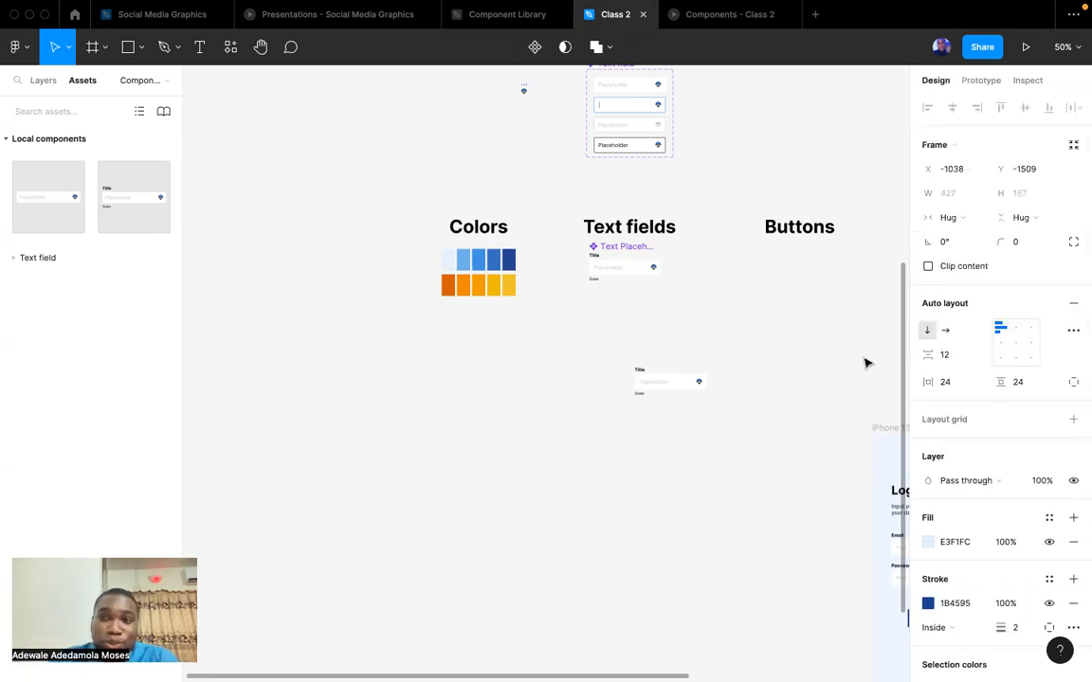
{"action": "scroll", "coordinate": [623, 263], "scroll_direction": "up", "scroll_amount": 4}
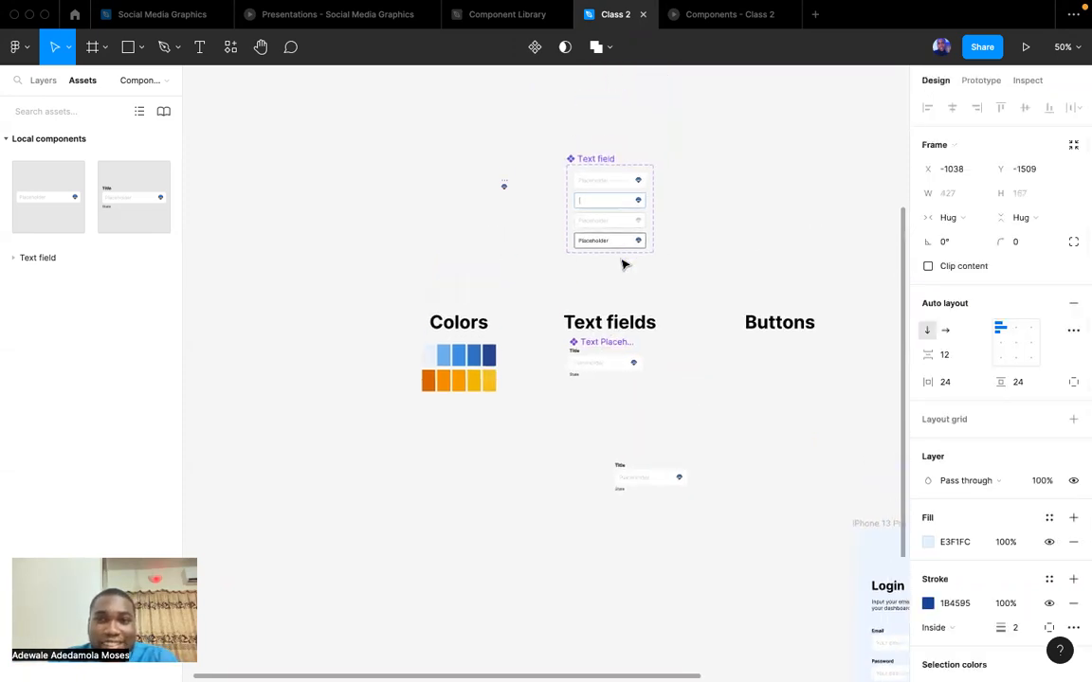
{"action": "left_click", "coordinate": [611, 249]}
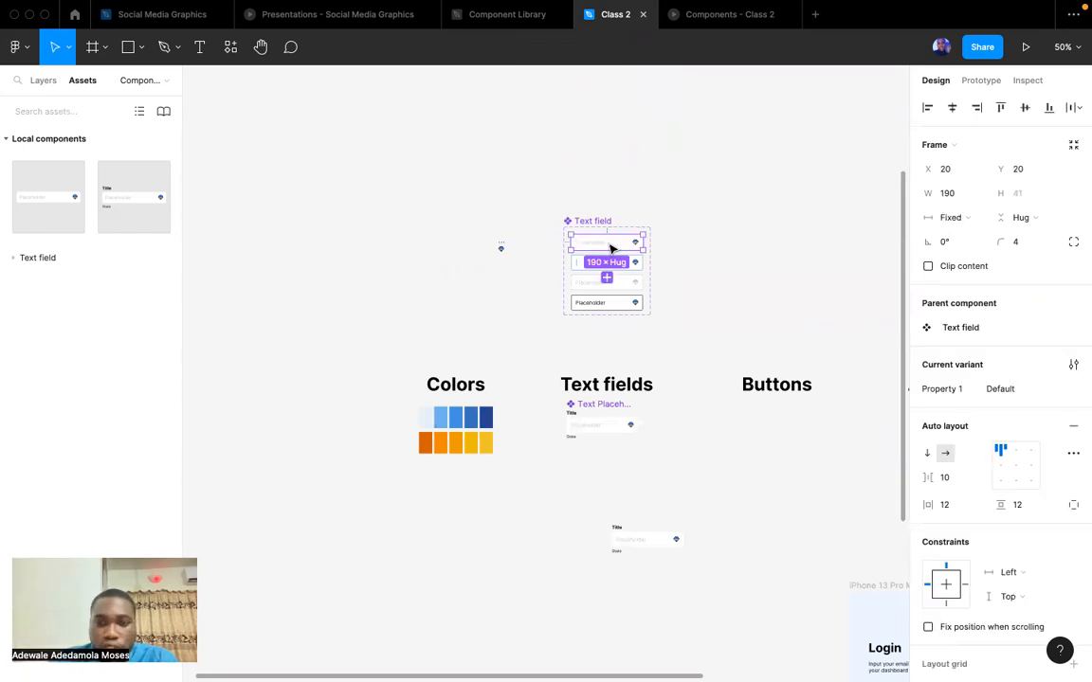
{"action": "scroll", "coordinate": [611, 249], "scroll_direction": "down", "scroll_amount": 3}
{"action": "scroll", "coordinate": [611, 248], "scroll_direction": "right", "scroll_amount": 3}
{"action": "scroll", "coordinate": [610, 249], "scroll_direction": "up", "scroll_amount": 1}
{"action": "scroll", "coordinate": [609, 249], "scroll_direction": "left", "scroll_amount": 1}
{"action": "scroll", "coordinate": [531, 127], "scroll_direction": "up", "scroll_amount": 5}
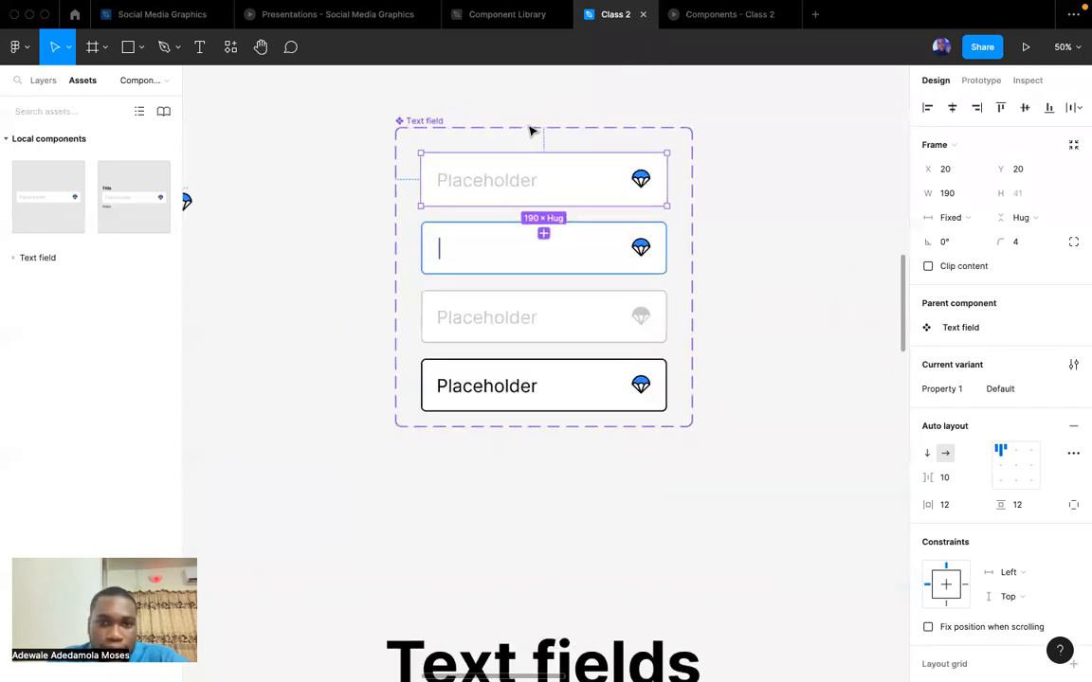
{"action": "left_click", "coordinate": [577, 281], "text": "shift"}
{"action": "left_click", "coordinate": [575, 349], "text": "shift"}
{"action": "left_click", "coordinate": [568, 417], "text": "shift"}
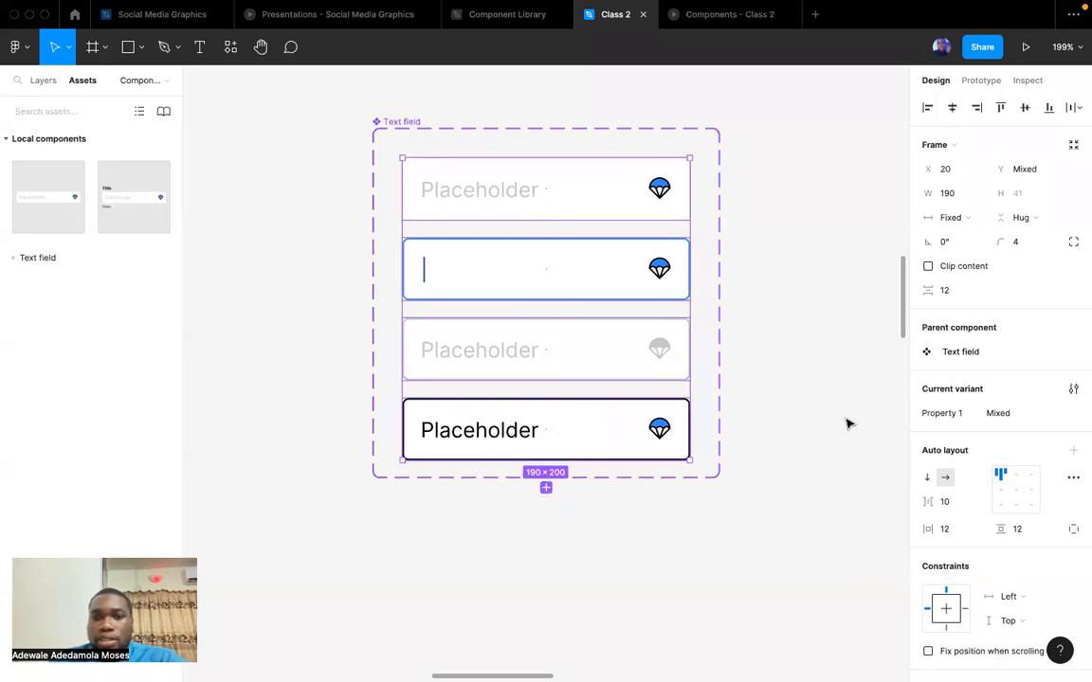
{"action": "left_click", "coordinate": [819, 324]}
Place a copy of the Default Text field variant above the component set and delete it.
{"action": "scroll", "coordinate": [819, 328], "scroll_direction": "up", "scroll_amount": 3}
{"action": "left_click", "coordinate": [638, 308]}
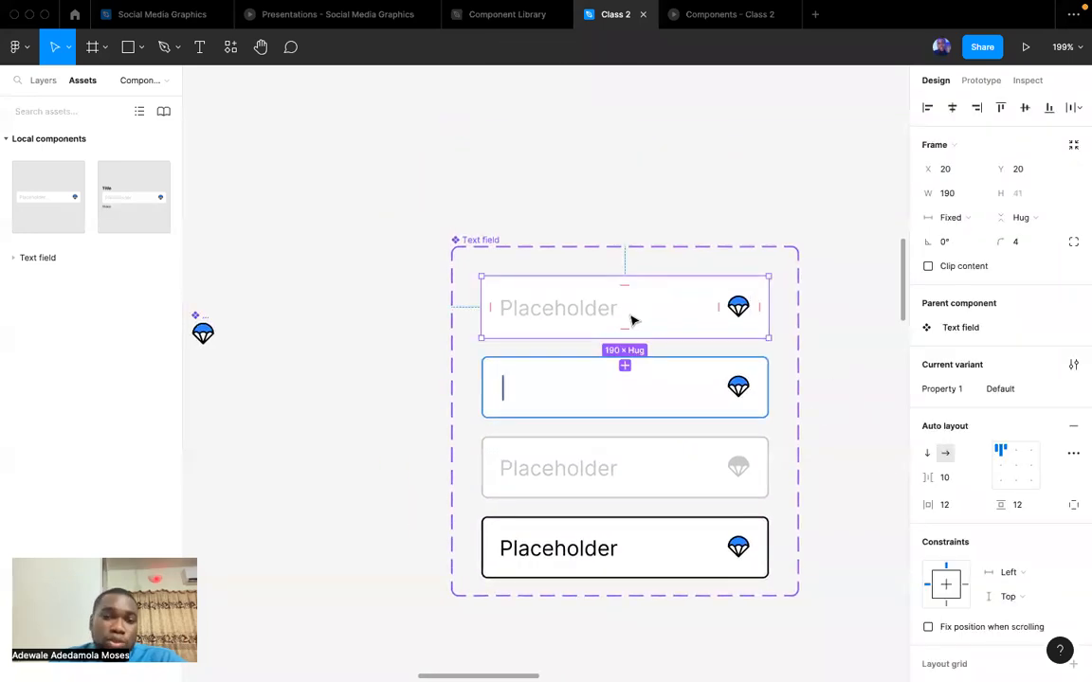
{"action": "left_click_drag", "start_coordinate": [635, 315], "coordinate": [622, 107]}
{"action": "scroll", "coordinate": [589, 127], "scroll_direction": "up", "scroll_amount": 3}
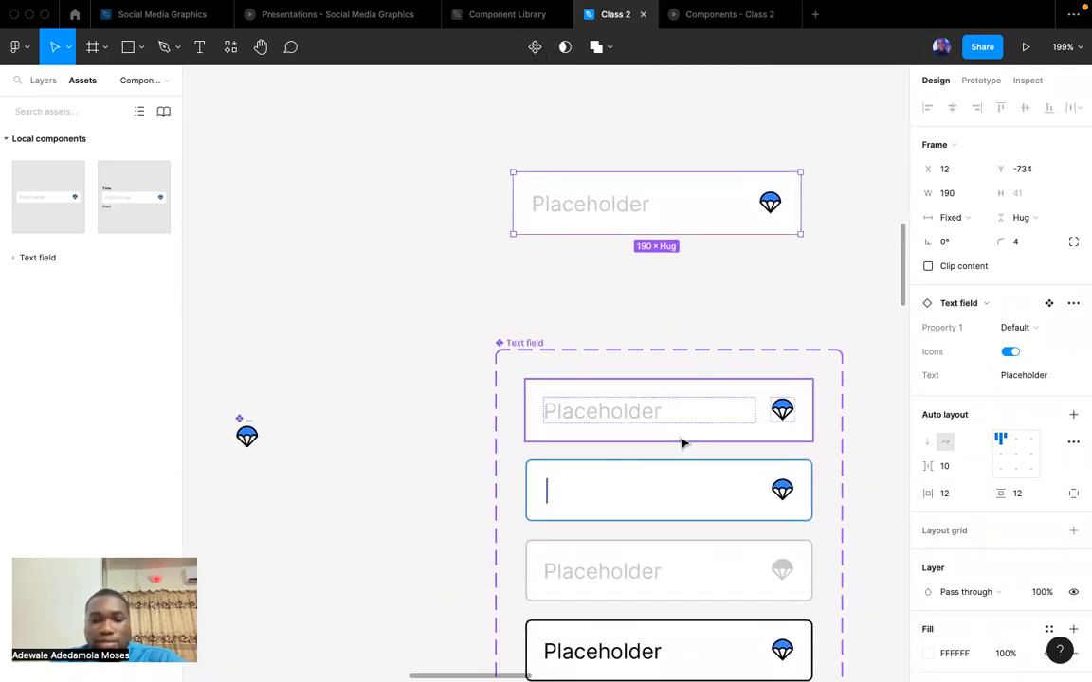
{"action": "key", "text": "Delete"}
{"action": "scroll", "coordinate": [681, 443], "scroll_direction": "down", "scroll_amount": 5}
{"action": "scroll", "coordinate": [678, 453], "scroll_direction": "up", "scroll_amount": 3}
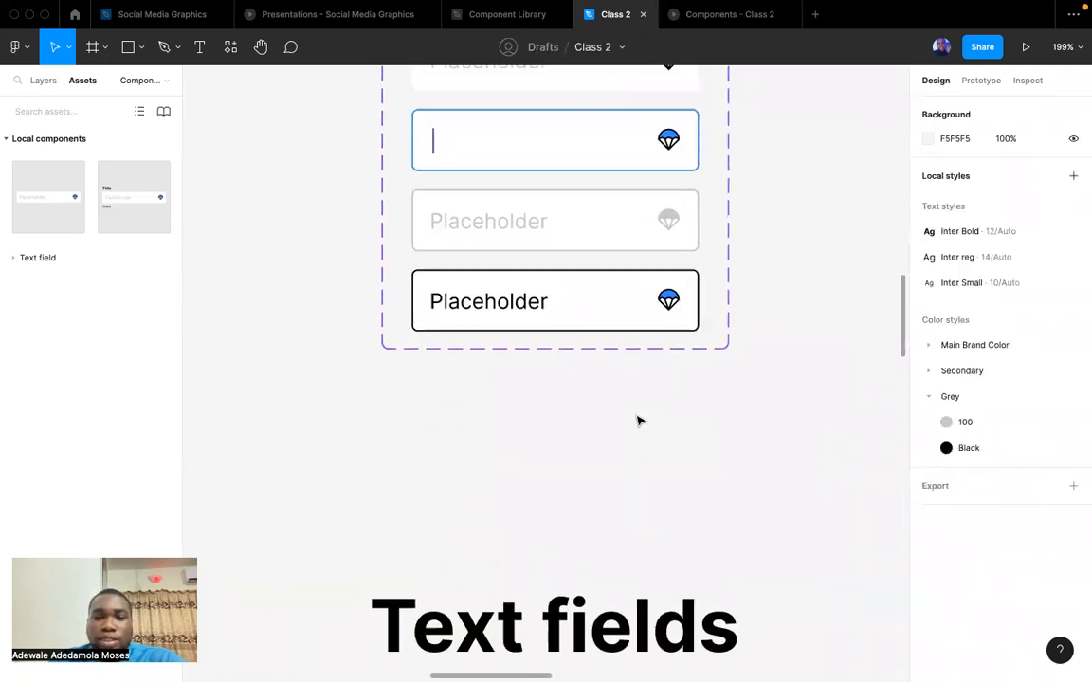
Set the vertical and horizontal auto layout padding of all four Text field variants to 16.
{"action": "left_click", "coordinate": [604, 484]}
{"action": "left_click", "coordinate": [609, 410], "text": "shift"}
{"action": "left_click", "coordinate": [628, 349], "text": "shift"}
{"action": "left_click", "coordinate": [619, 274], "text": "shift"}
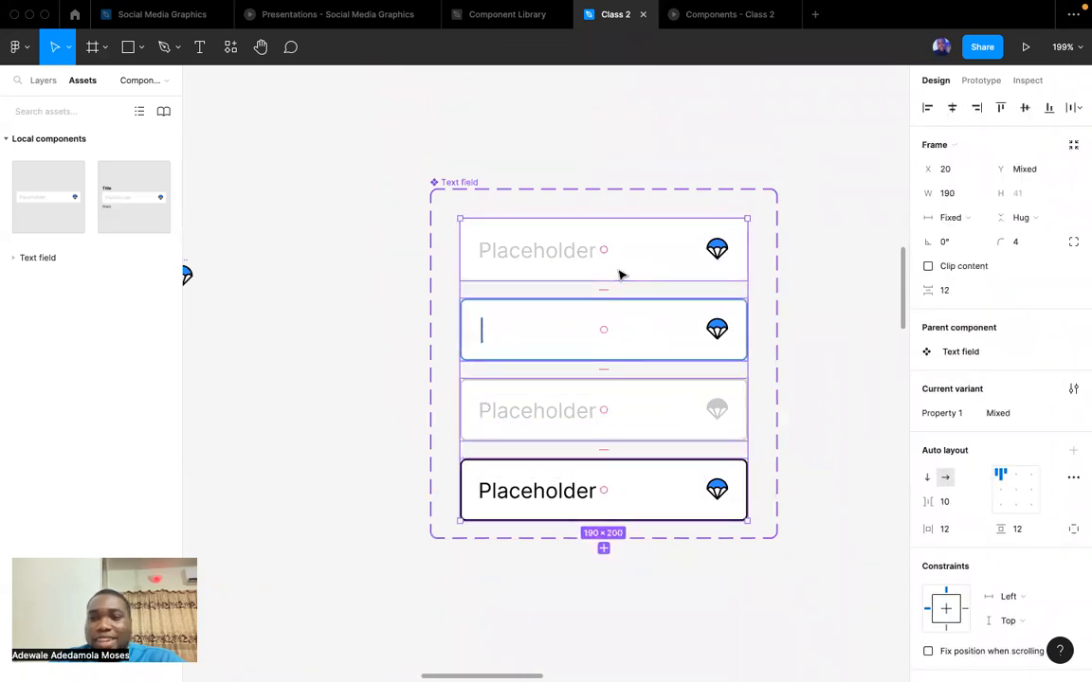
{"action": "left_click", "coordinate": [1030, 532]}
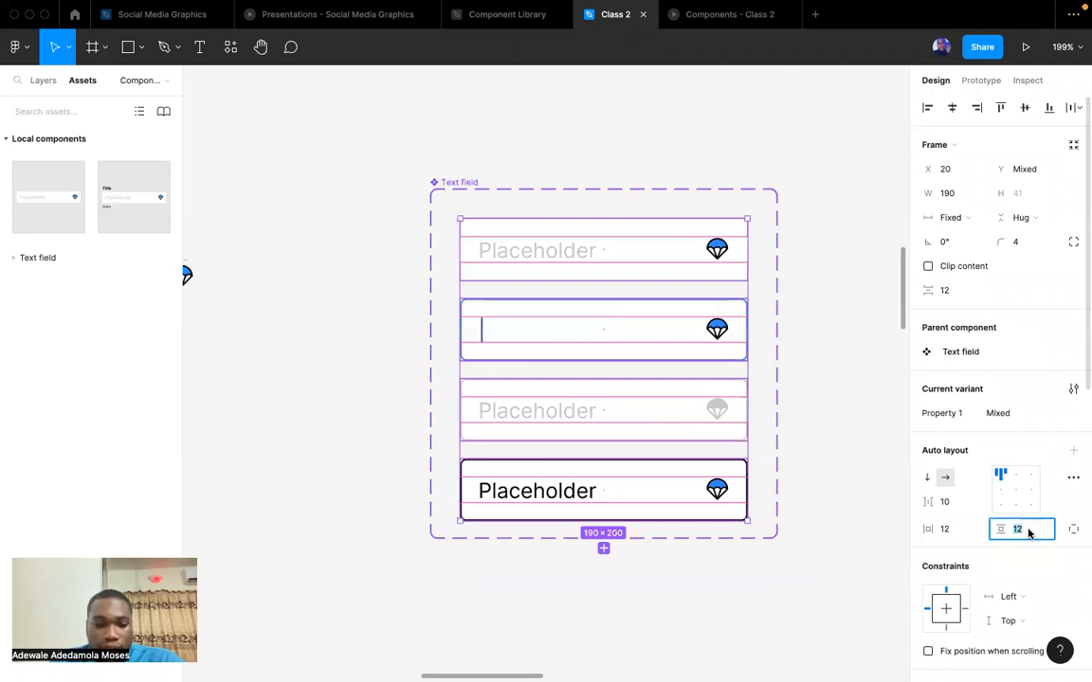
{"action": "type", "text": "16"}
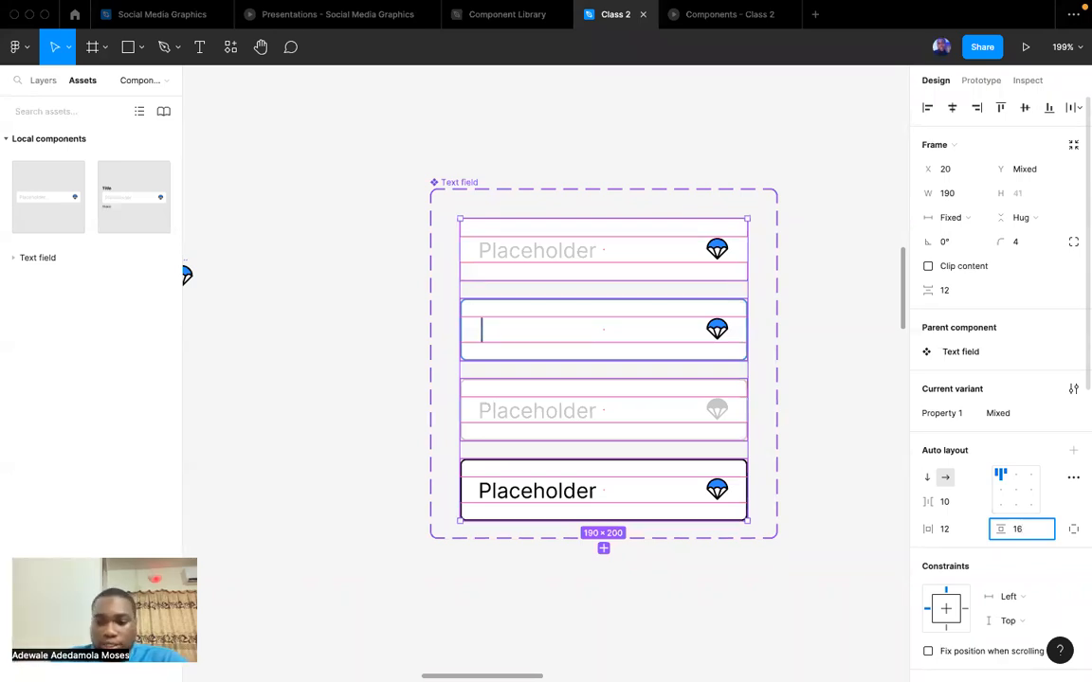
{"action": "key", "text": "Return"}
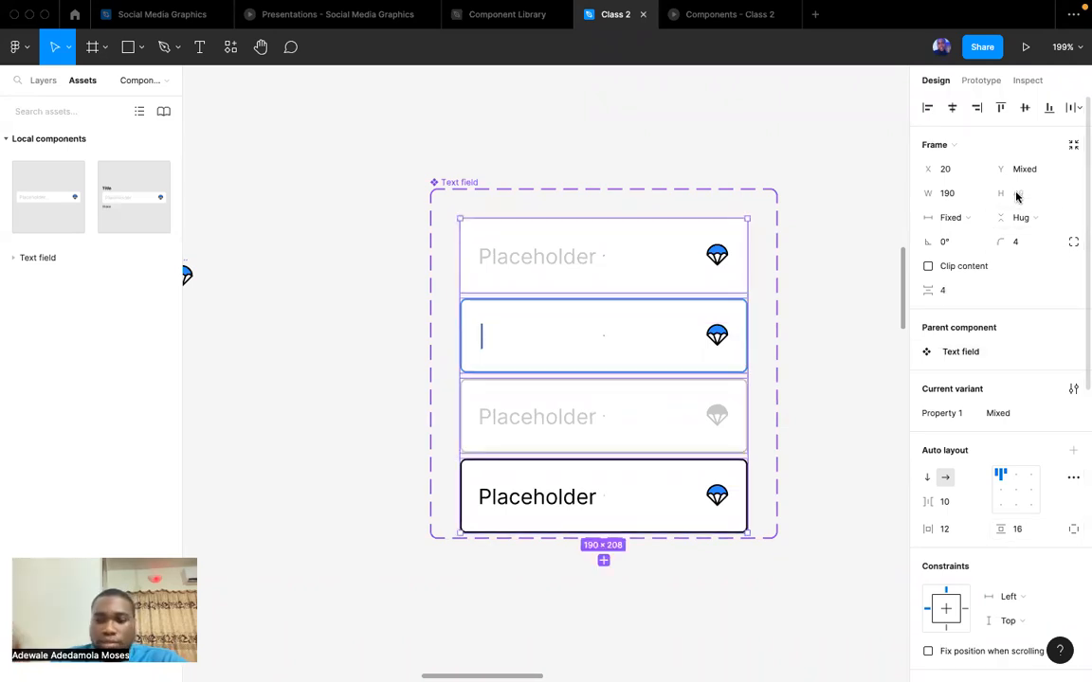
{"action": "left_click", "coordinate": [948, 529]}
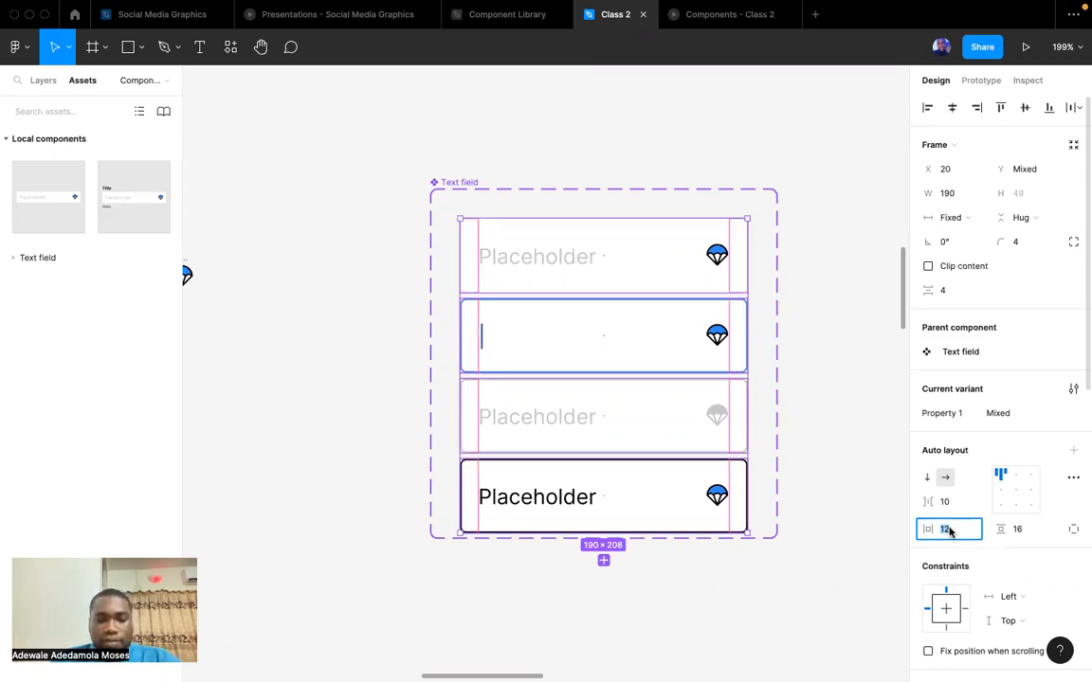
{"action": "key", "text": "Return"}
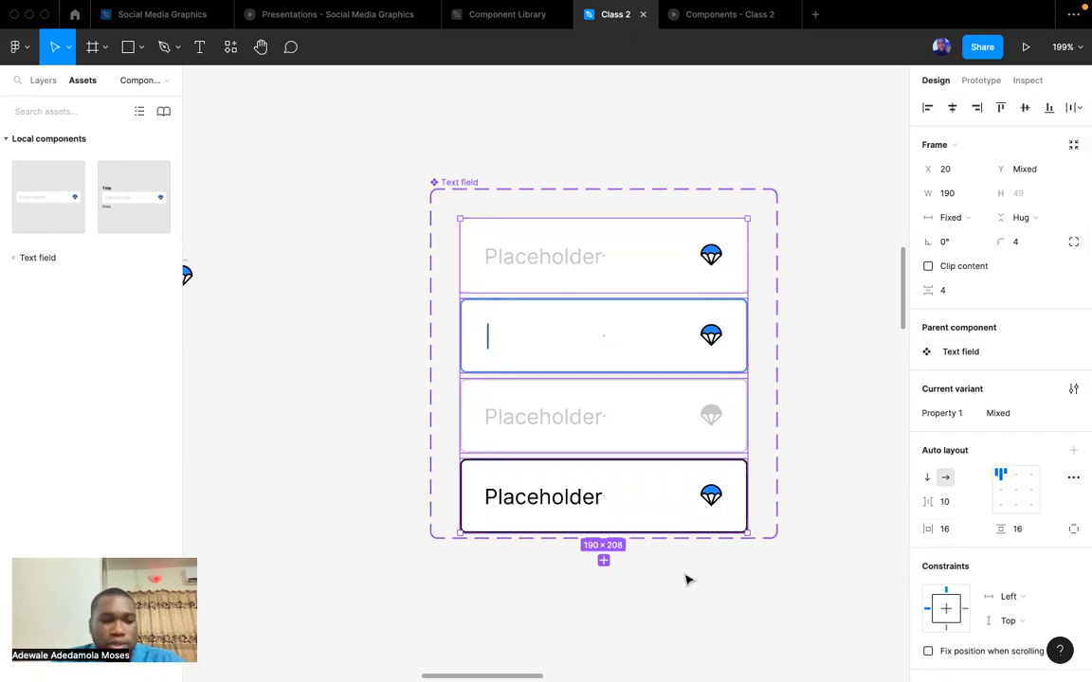
Inspect the Text Placeholder component's nested text field and its placeholder text for the updated padding.
{"action": "scroll", "coordinate": [684, 577], "scroll_direction": "down", "scroll_amount": 10}
{"action": "scroll", "coordinate": [684, 578], "scroll_direction": "left", "scroll_amount": 5}
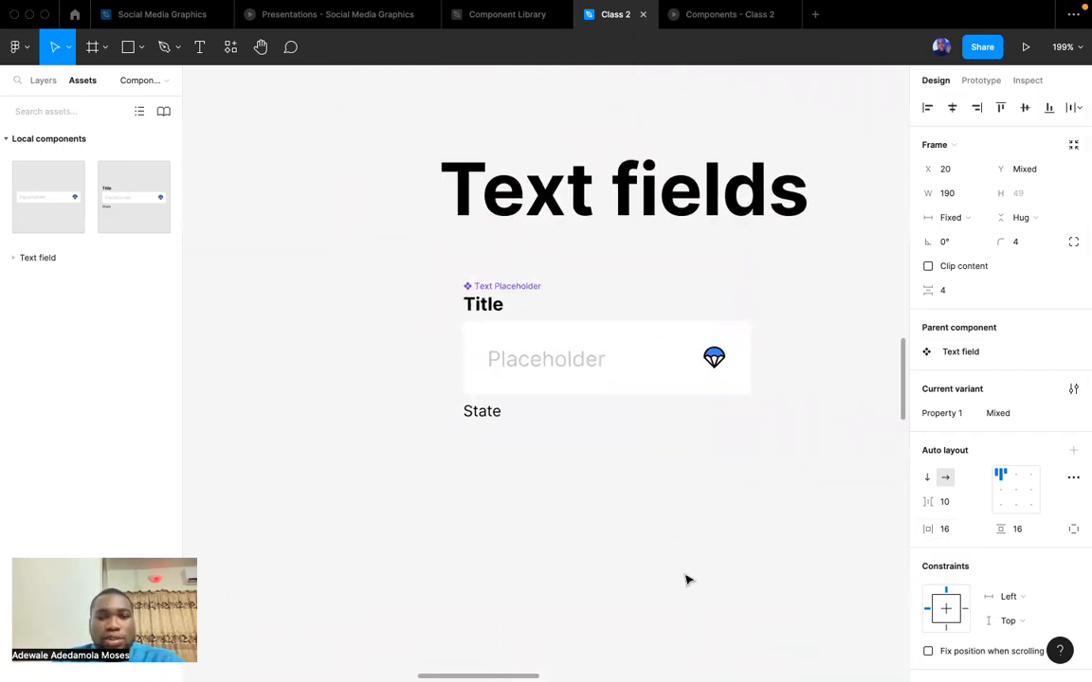
{"action": "left_click", "coordinate": [600, 428]}
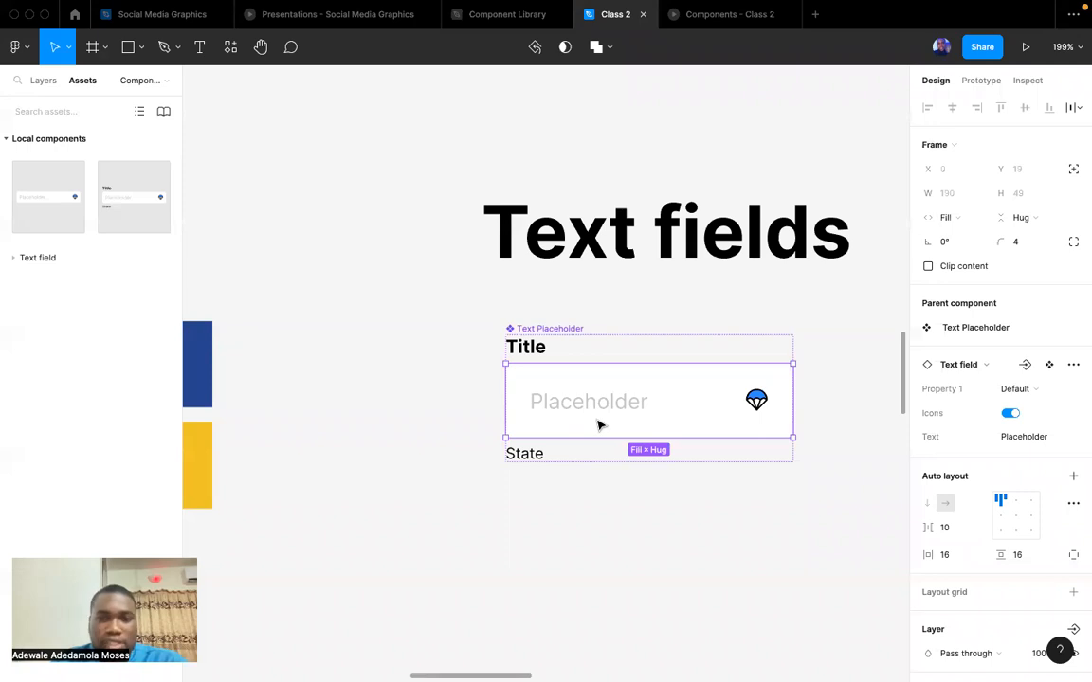
{"action": "scroll", "coordinate": [597, 425], "scroll_direction": "right", "scroll_amount": 5}
{"action": "scroll", "coordinate": [597, 426], "scroll_direction": "down", "scroll_amount": 1}
{"action": "scroll", "coordinate": [597, 425], "scroll_direction": "left", "scroll_amount": 5}
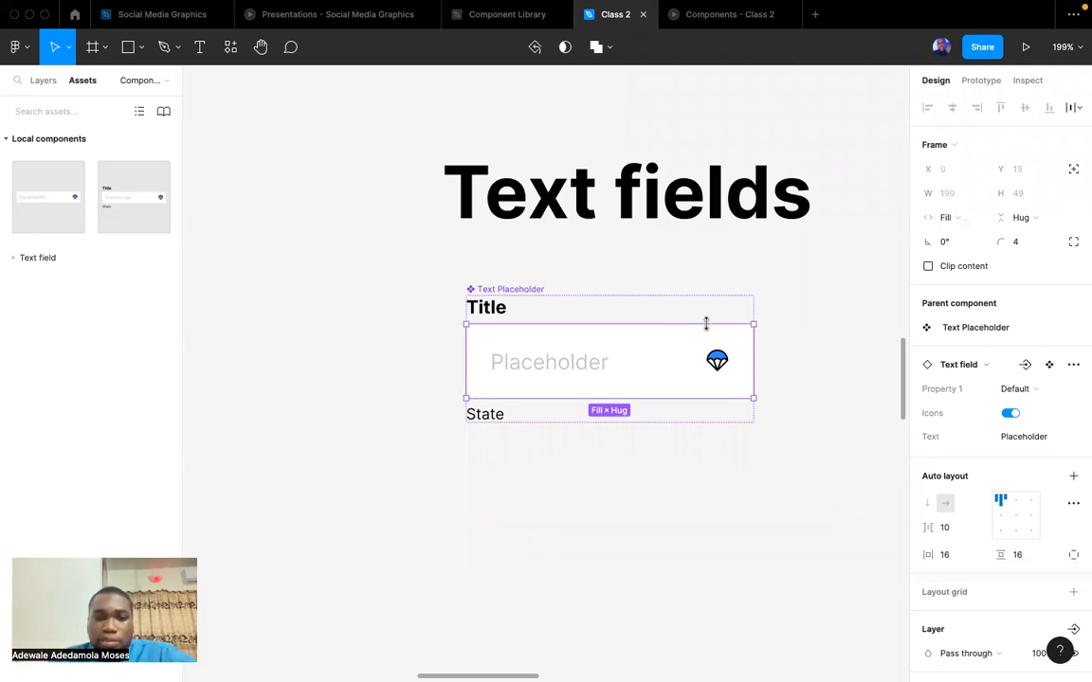
{"action": "double_click", "coordinate": [546, 371]}
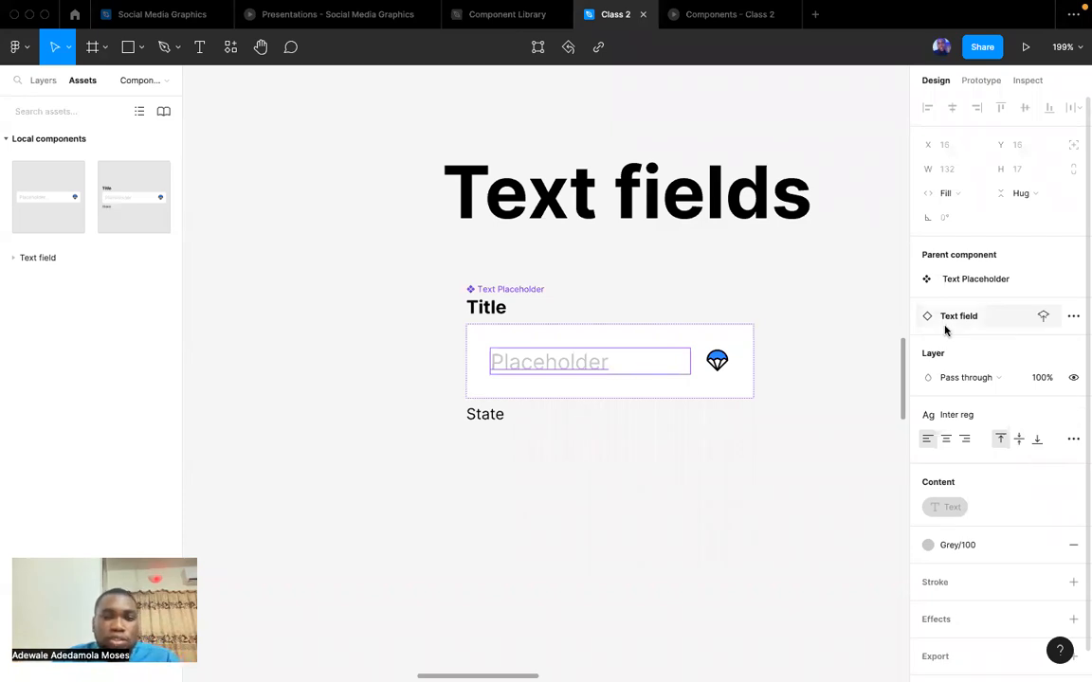
{"action": "left_click", "coordinate": [828, 295]}
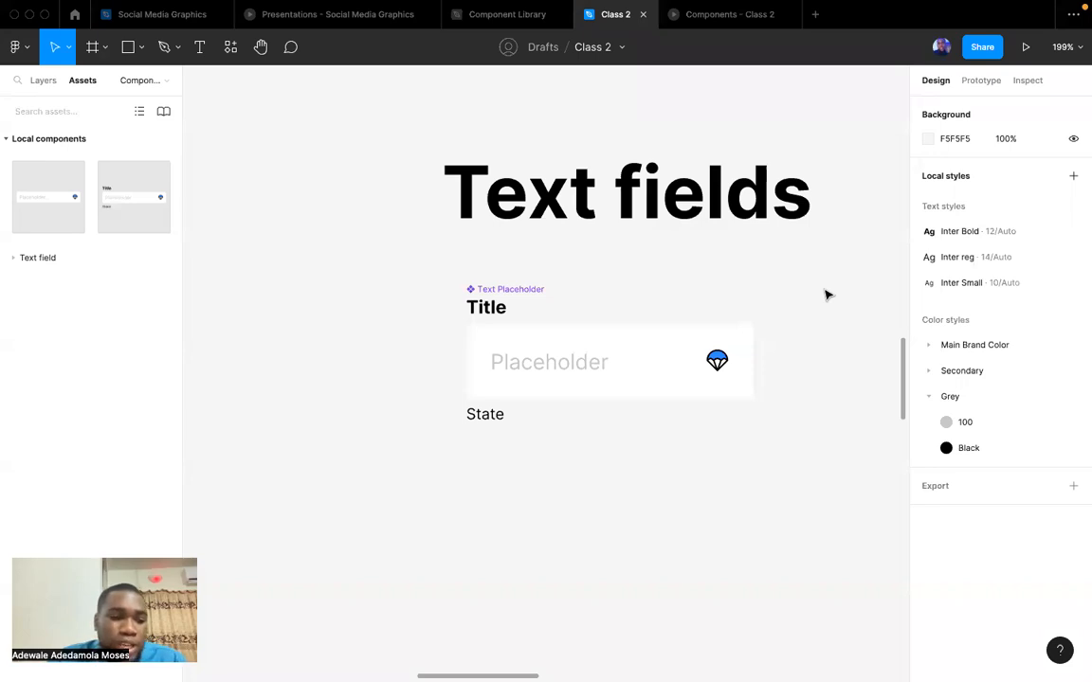
Restart the prototype preview to check the Login screen's fields, and return to the Class 2 design.
{"action": "left_click", "coordinate": [726, 15]}
{"action": "key", "text": "r"}
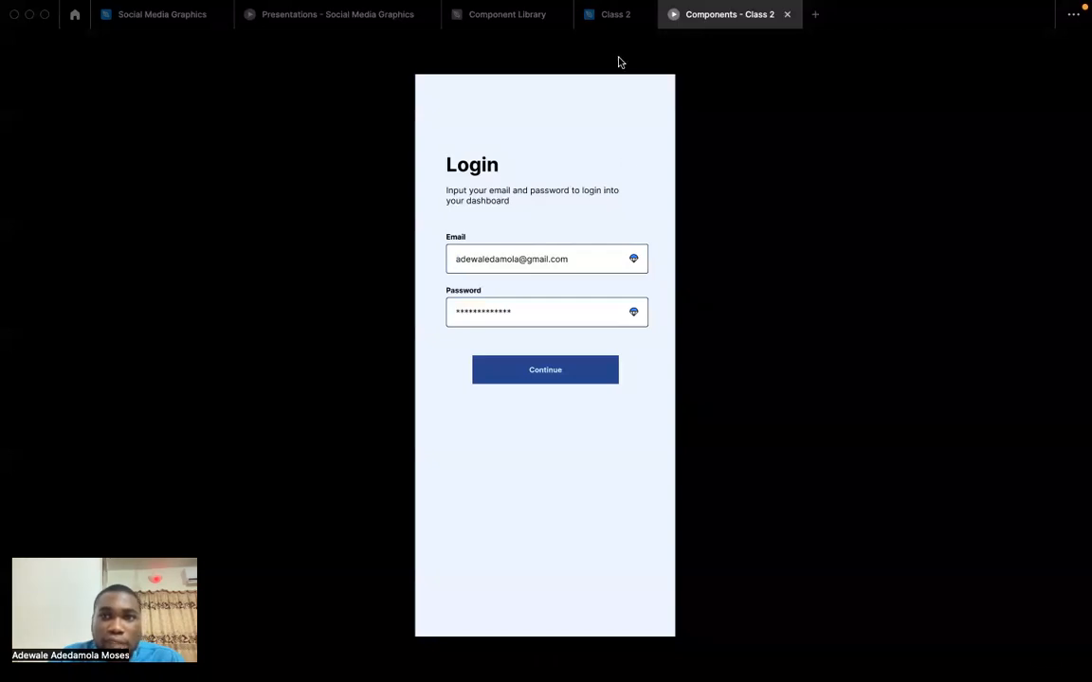
{"action": "left_click", "coordinate": [615, 15]}
{"action": "scroll", "coordinate": [592, 362], "scroll_direction": "down", "scroll_amount": 3}
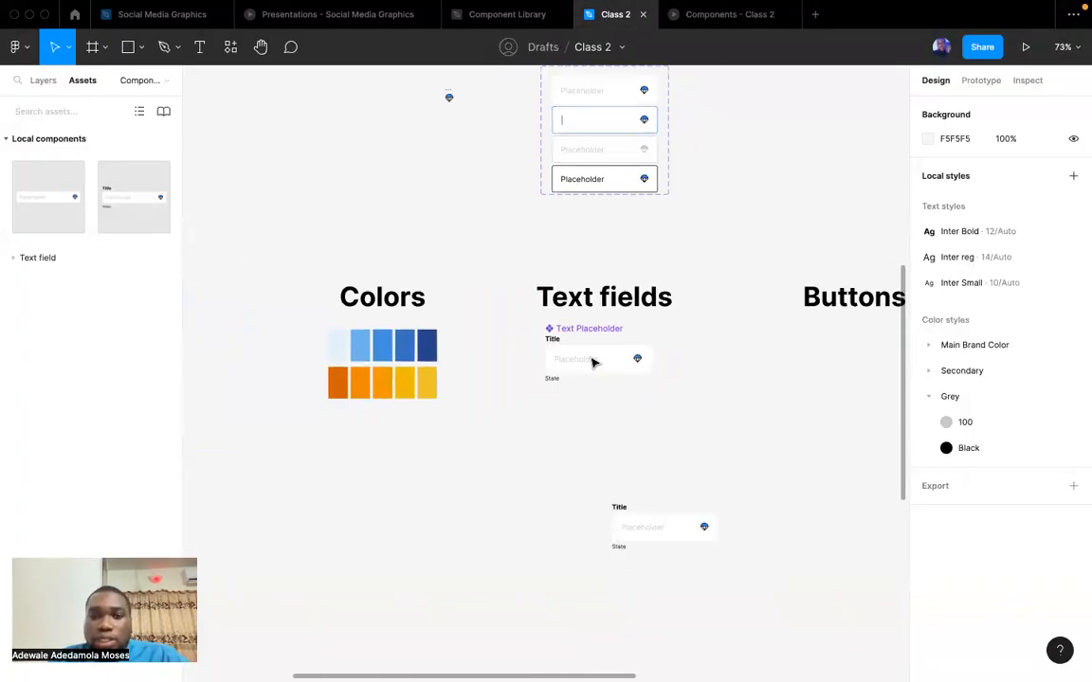
Increase the Text field component set frame's height to 270 by extending it downward.
{"action": "scroll", "coordinate": [592, 362], "scroll_direction": "up", "scroll_amount": 5}
{"action": "scroll", "coordinate": [592, 362], "scroll_direction": "right", "scroll_amount": 2}
{"action": "left_click", "coordinate": [499, 251]}
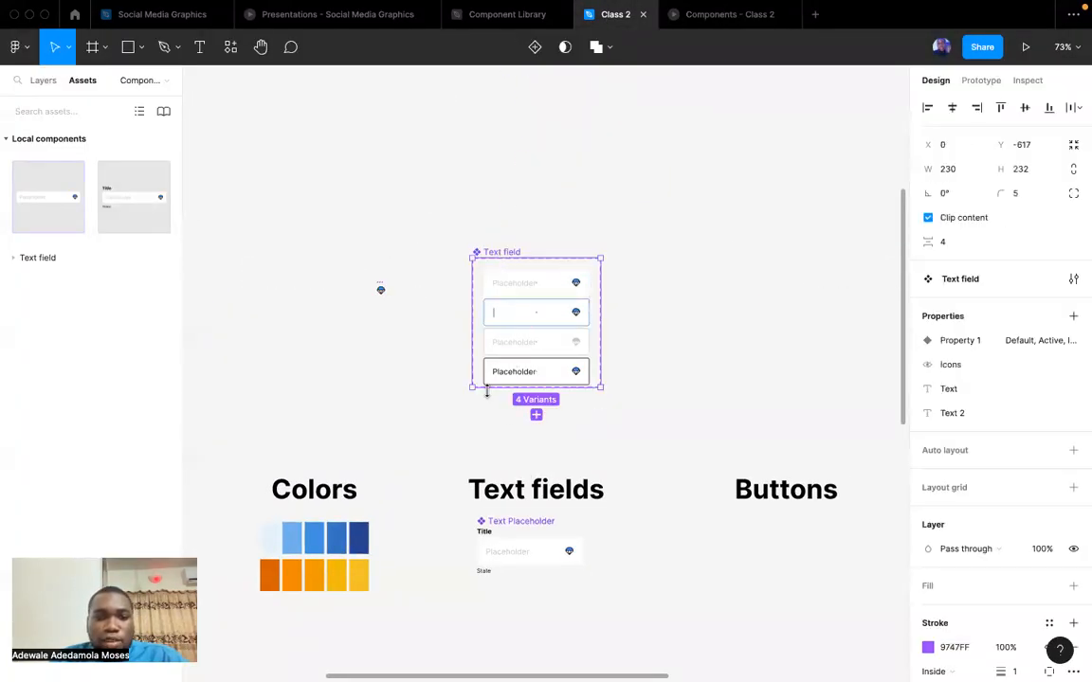
{"action": "left_click_drag", "start_coordinate": [486, 388], "coordinate": [491, 407]}
{"action": "scroll", "coordinate": [523, 294], "scroll_direction": "up", "scroll_amount": 5}
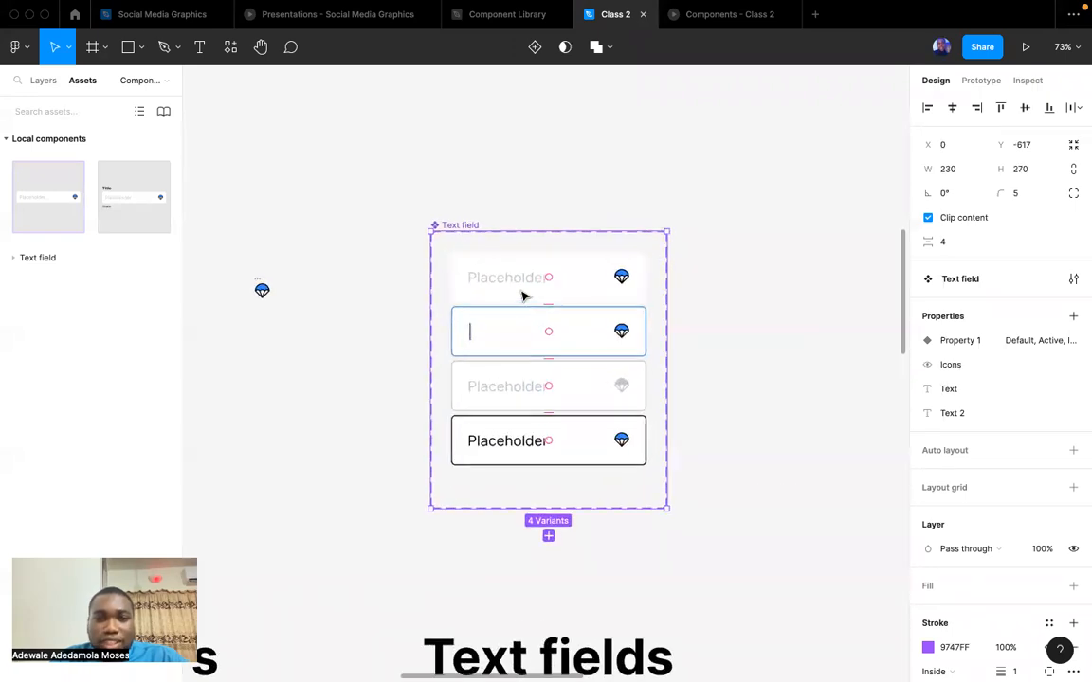
Inspect the Default Text field variant's auto layout settings and the Text Placeholder component below the set.
{"action": "left_click", "coordinate": [561, 300]}
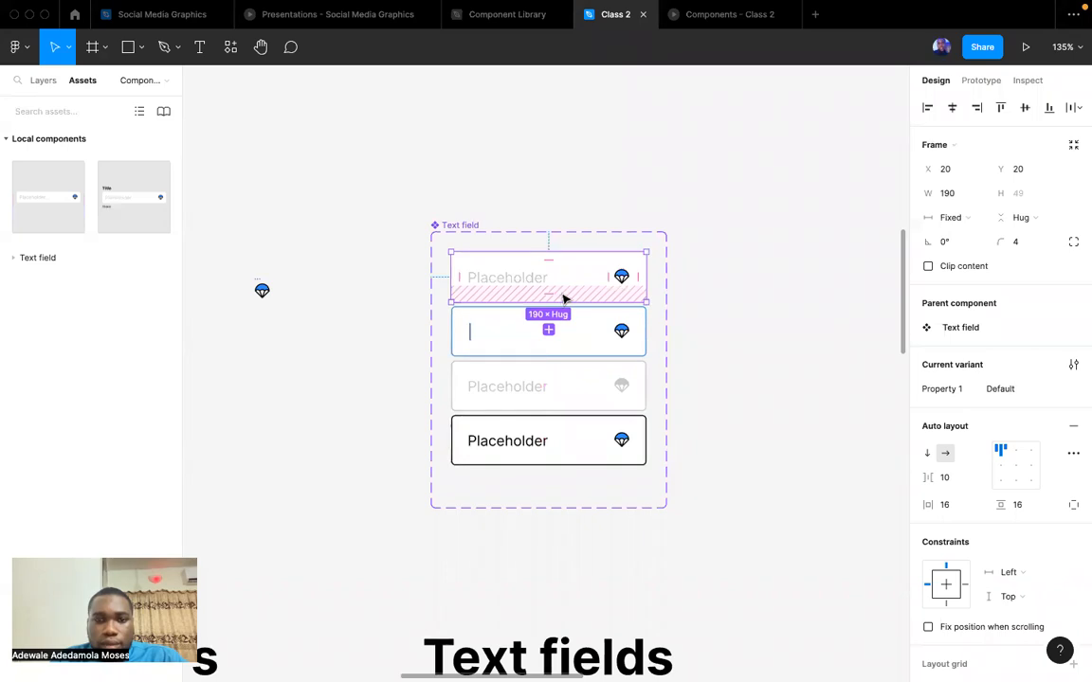
{"action": "scroll", "coordinate": [580, 426], "scroll_direction": "down", "scroll_amount": 3}
{"action": "scroll", "coordinate": [580, 427], "scroll_direction": "up", "scroll_amount": 2}
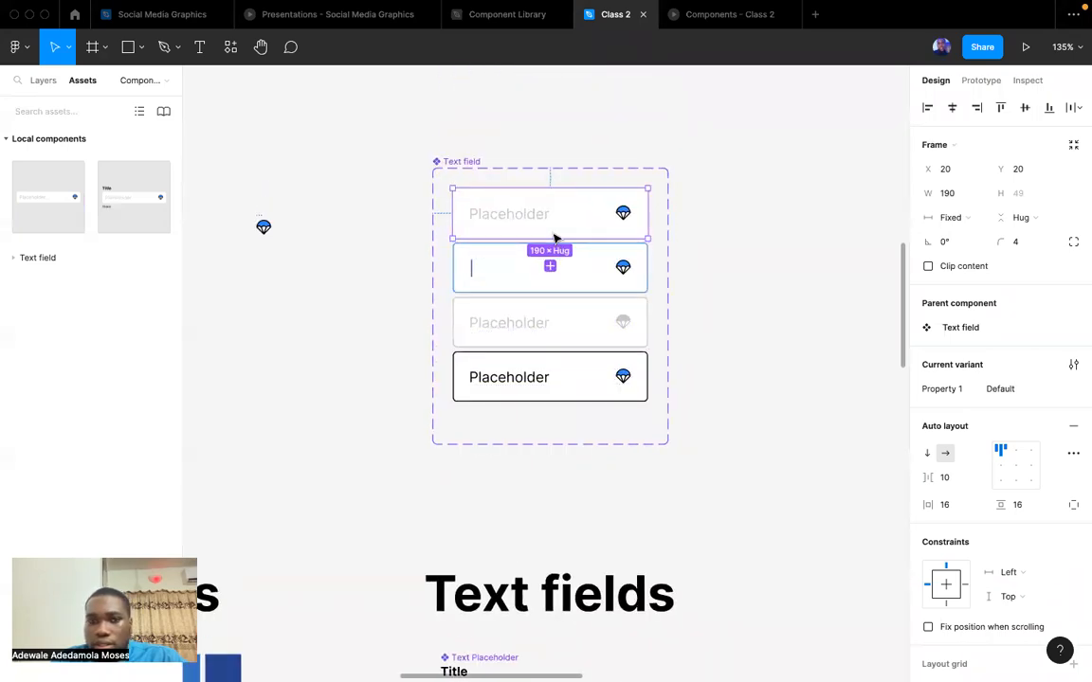
{"action": "scroll", "coordinate": [588, 379], "scroll_direction": "down", "scroll_amount": 5}
{"action": "scroll", "coordinate": [587, 381], "scroll_direction": "up", "scroll_amount": 1}
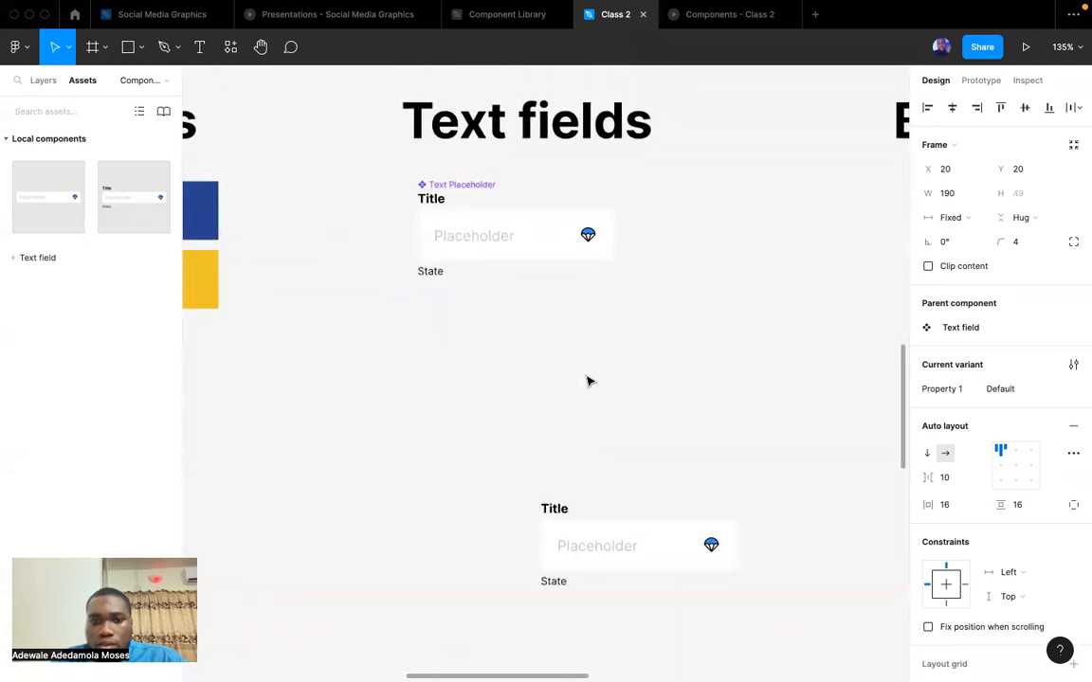
Try turning off the Email field's Title property on the Login screen, and undo it.
{"action": "scroll", "coordinate": [588, 381], "scroll_direction": "down", "scroll_amount": 5}
{"action": "scroll", "coordinate": [589, 380], "scroll_direction": "down", "scroll_amount": 3}
{"action": "scroll", "coordinate": [589, 380], "scroll_direction": "right", "scroll_amount": 3}
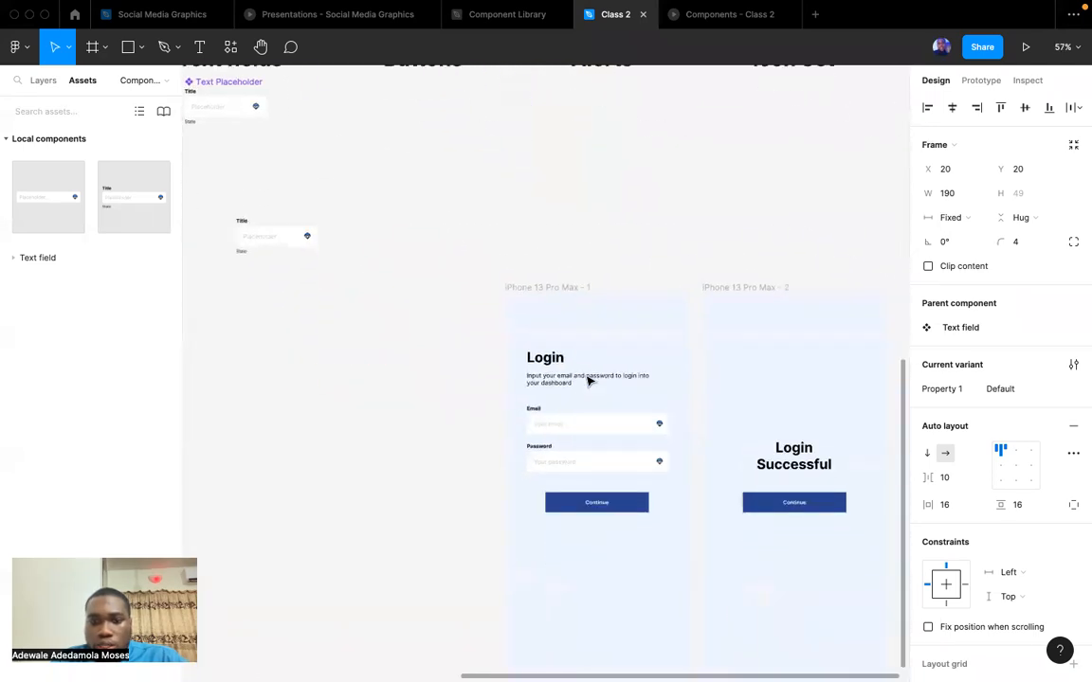
{"action": "scroll", "coordinate": [582, 395], "scroll_direction": "up", "scroll_amount": 5}
{"action": "left_click", "coordinate": [550, 401]}
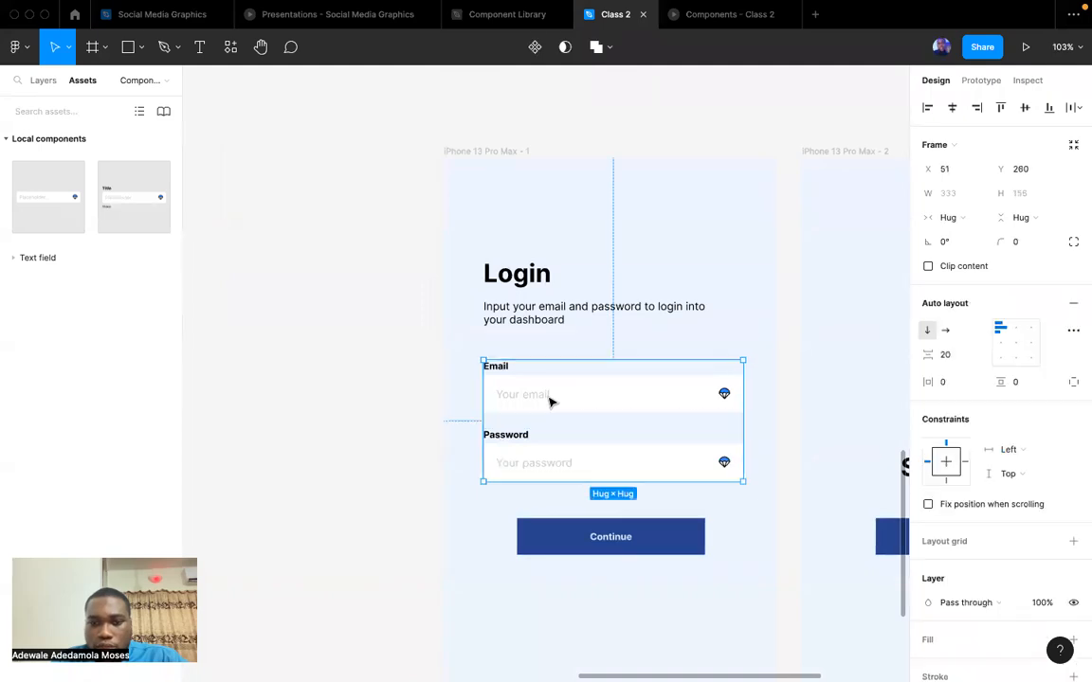
{"action": "left_click", "coordinate": [551, 402]}
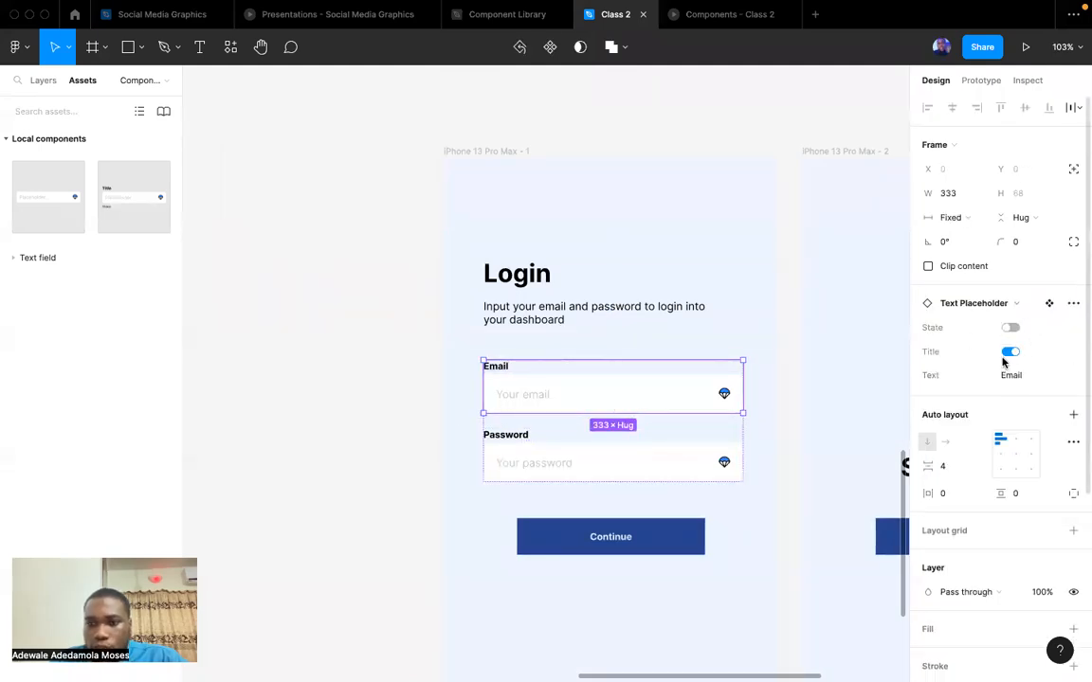
{"action": "left_click", "coordinate": [1010, 353]}
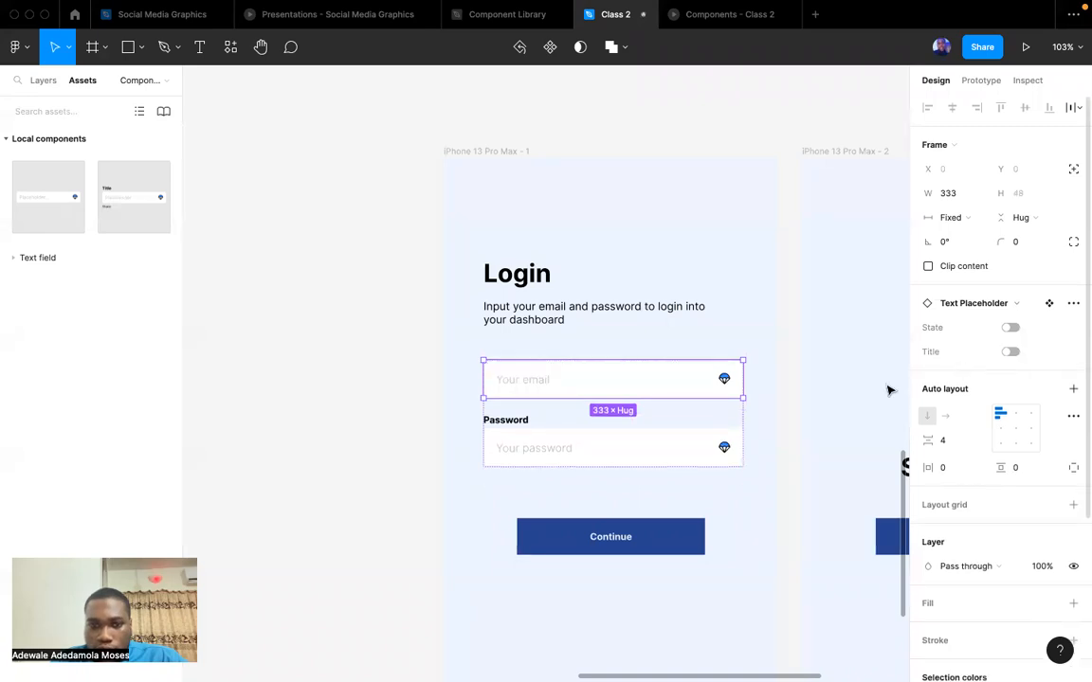
{"action": "key", "text": "ctrl+z"}
Inspect the properties of the text field nested inside the Login screen's Email field.
{"action": "scroll", "coordinate": [660, 326], "scroll_direction": "up", "scroll_amount": 5}
{"action": "scroll", "coordinate": [661, 326], "scroll_direction": "down", "scroll_amount": 5}
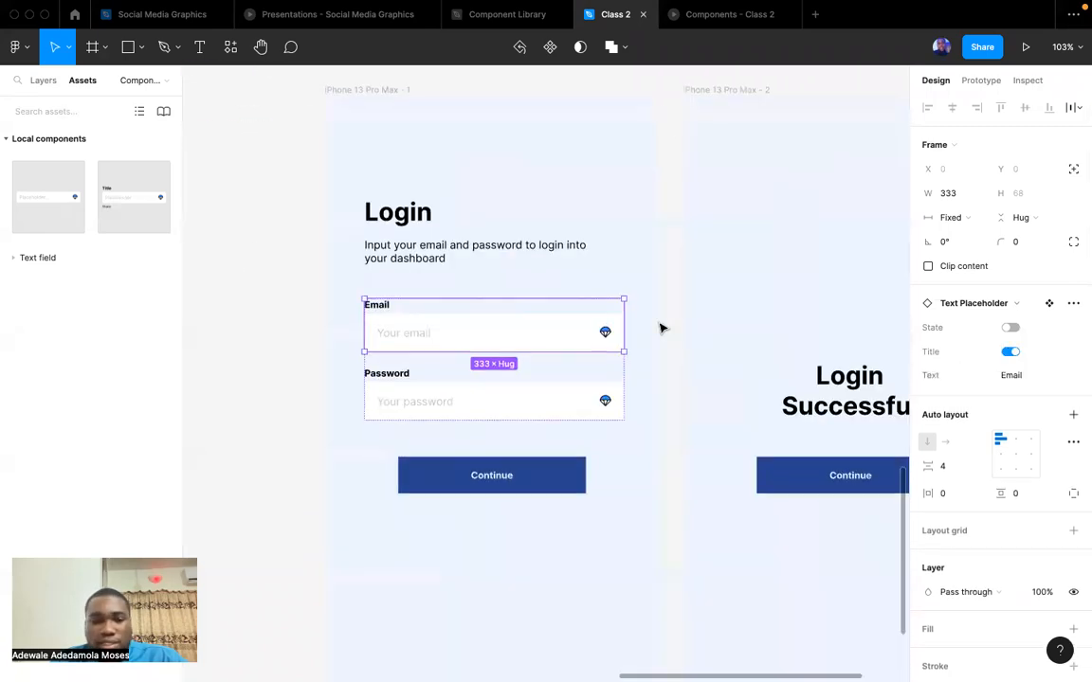
{"action": "scroll", "coordinate": [660, 326], "scroll_direction": "down", "scroll_amount": 3}
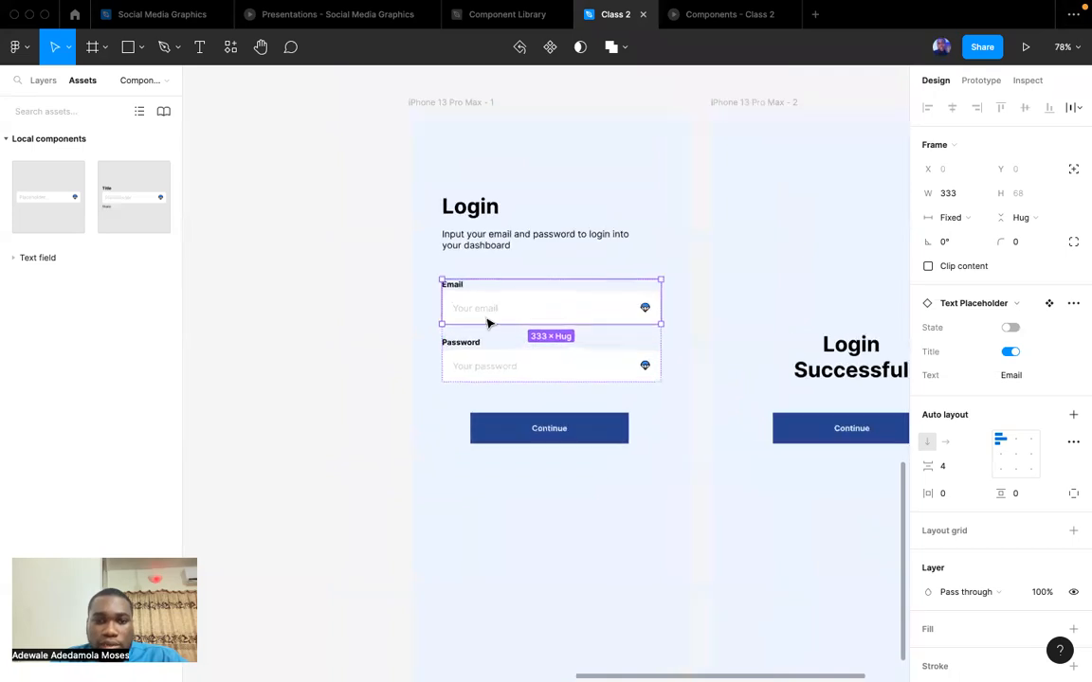
{"action": "scroll", "coordinate": [486, 318], "scroll_direction": "up", "scroll_amount": 5}
{"action": "double_click", "coordinate": [477, 298]}
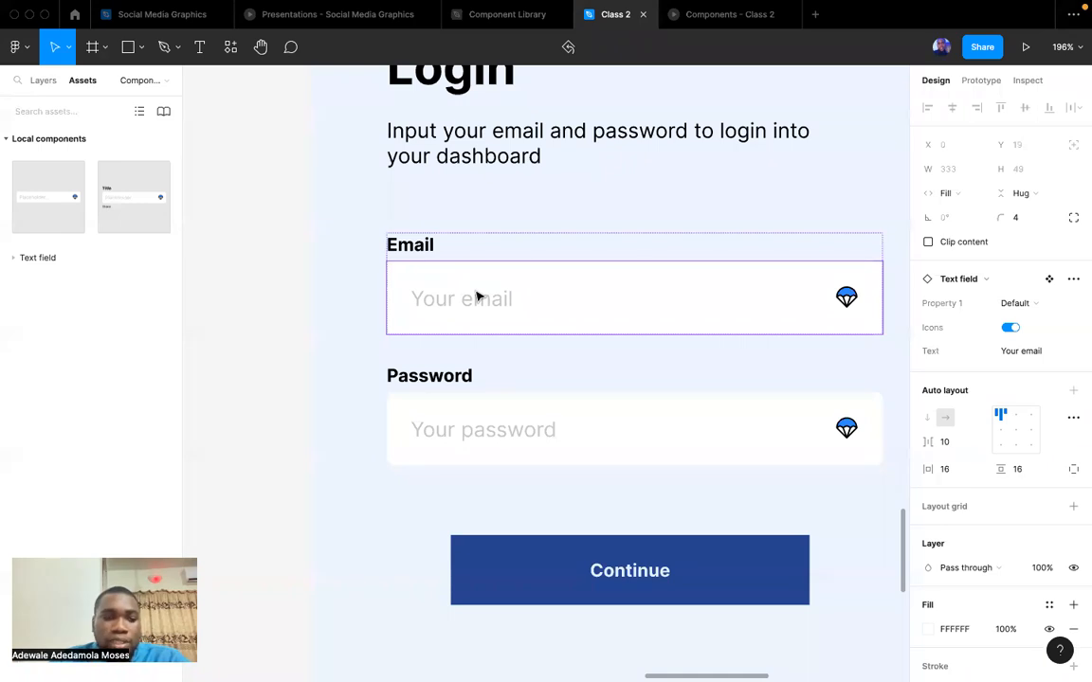
Add a second variant to the Text Placeholder component under the Text fields heading.
{"action": "scroll", "coordinate": [476, 297], "scroll_direction": "down", "scroll_amount": 10}
{"action": "scroll", "coordinate": [475, 295], "scroll_direction": "left", "scroll_amount": 5}
{"action": "scroll", "coordinate": [590, 373], "scroll_direction": "right", "scroll_amount": 3}
{"action": "scroll", "coordinate": [570, 389], "scroll_direction": "up", "scroll_amount": 4}
{"action": "scroll", "coordinate": [570, 389], "scroll_direction": "up", "scroll_amount": 3}
{"action": "scroll", "coordinate": [570, 389], "scroll_direction": "right", "scroll_amount": 3}
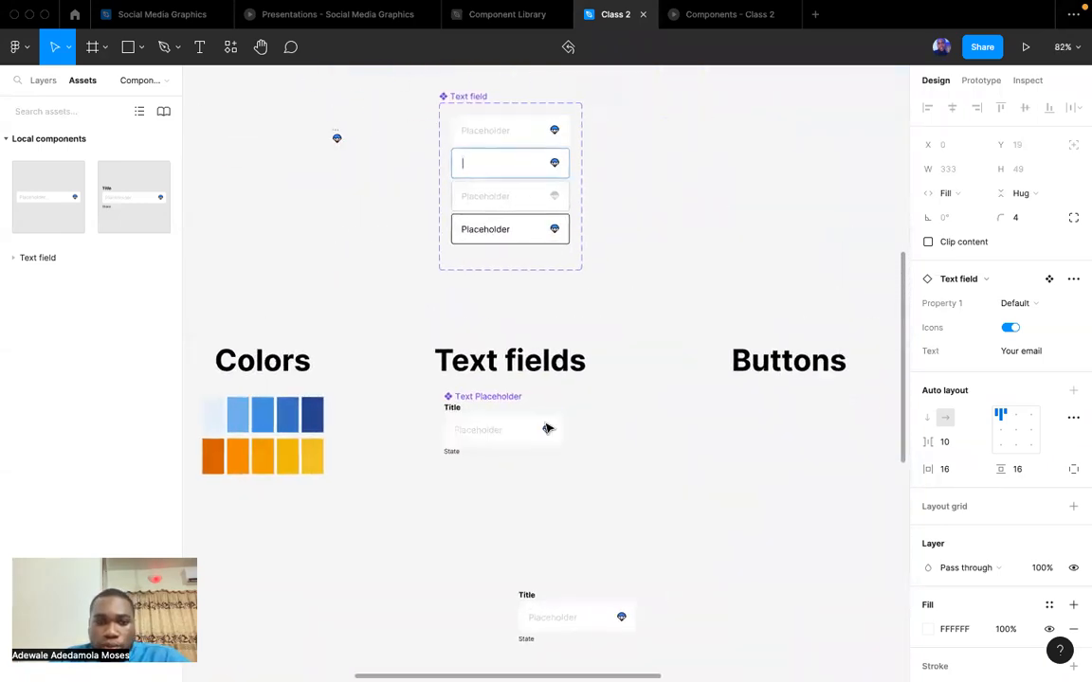
{"action": "scroll", "coordinate": [546, 428], "scroll_direction": "up", "scroll_amount": 8}
{"action": "left_click", "coordinate": [456, 404]}
{"action": "left_click", "coordinate": [534, 47]}
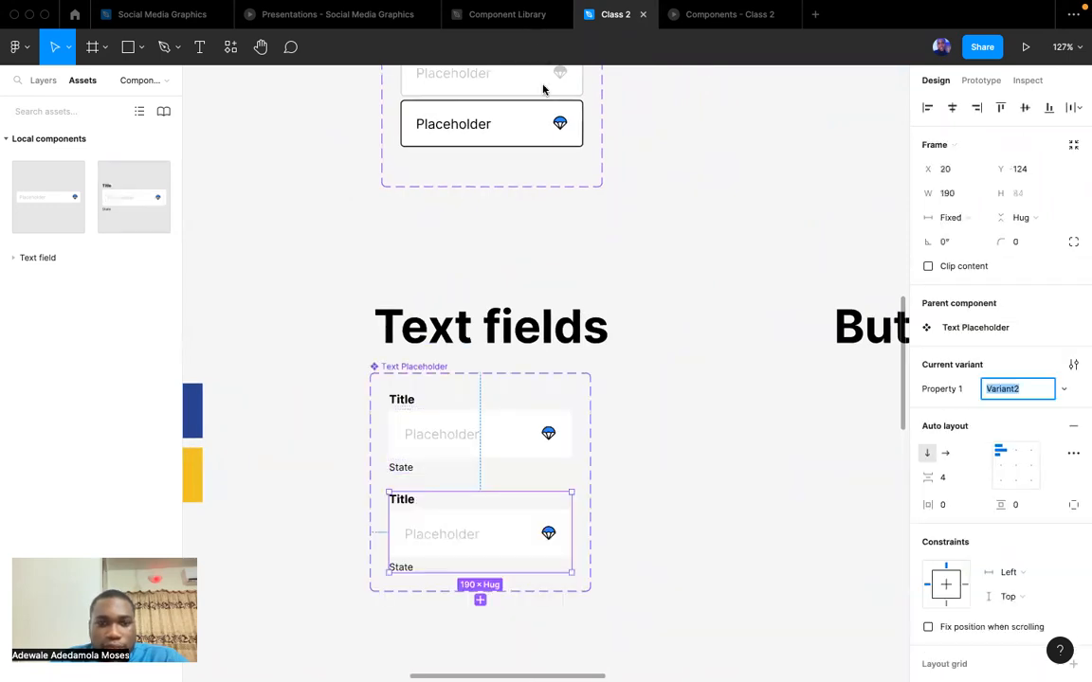
Connect the Text Placeholder's Default variant to Variant2 with a click interaction.
{"action": "scroll", "coordinate": [538, 400], "scroll_direction": "left", "scroll_amount": 3}
{"action": "left_click", "coordinate": [550, 342]}
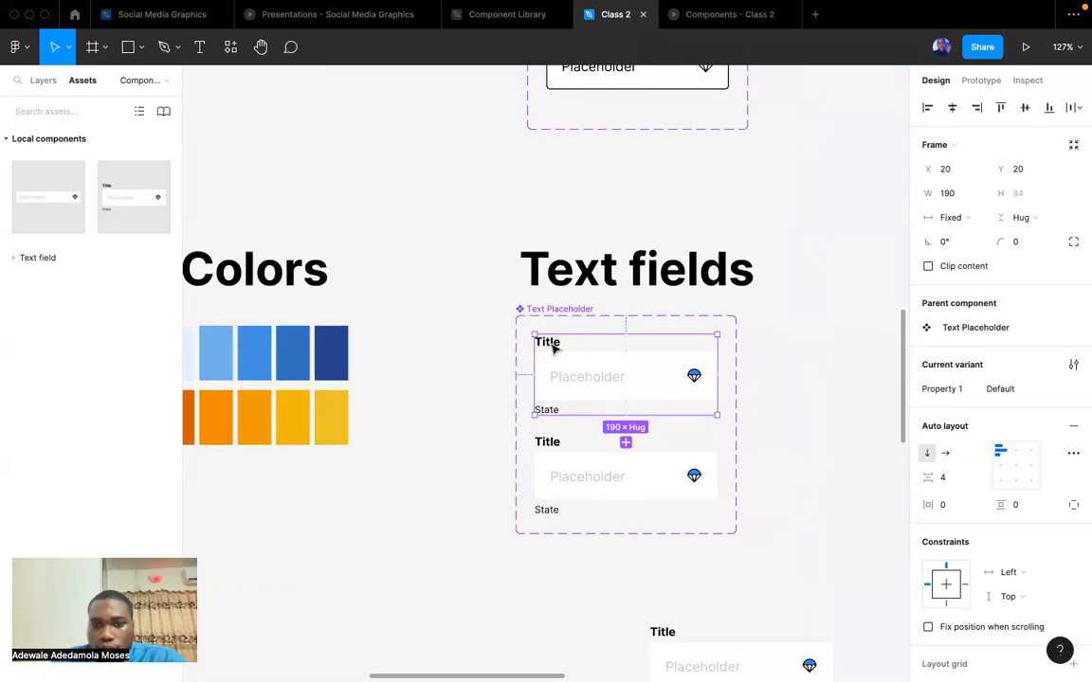
{"action": "double_click", "coordinate": [554, 347]}
{"action": "left_click", "coordinate": [658, 401]}
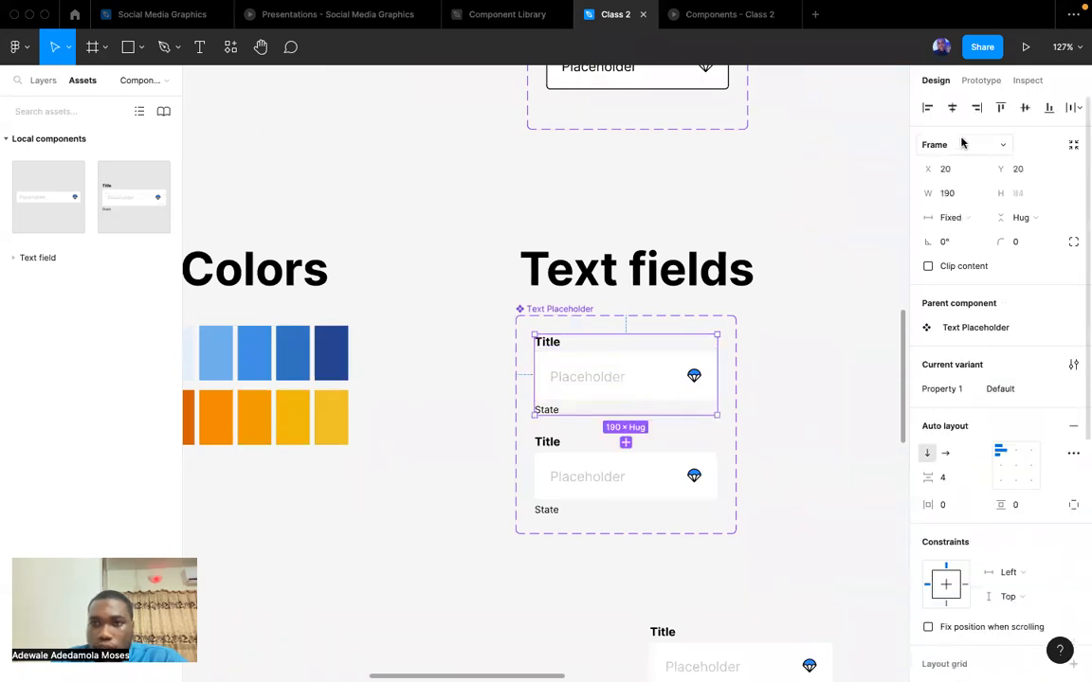
{"action": "left_click", "coordinate": [977, 83]}
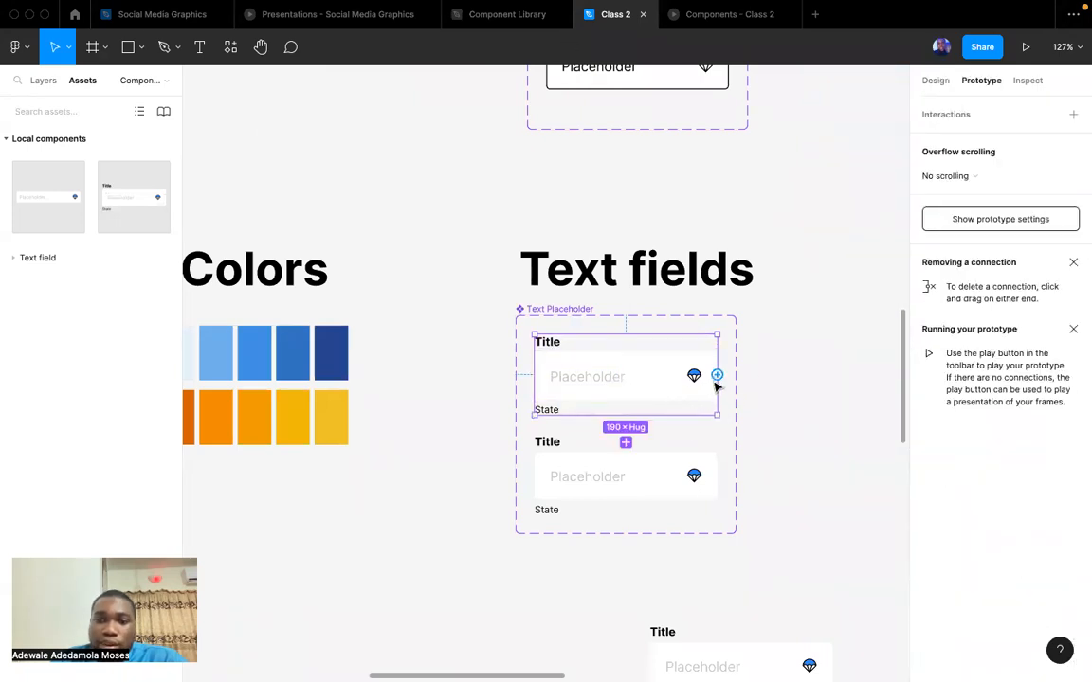
{"action": "left_click_drag", "start_coordinate": [718, 376], "coordinate": [699, 470]}
Delete the Title and State texts from the Text Placeholder's Default variant.
{"action": "left_click", "coordinate": [563, 349]}
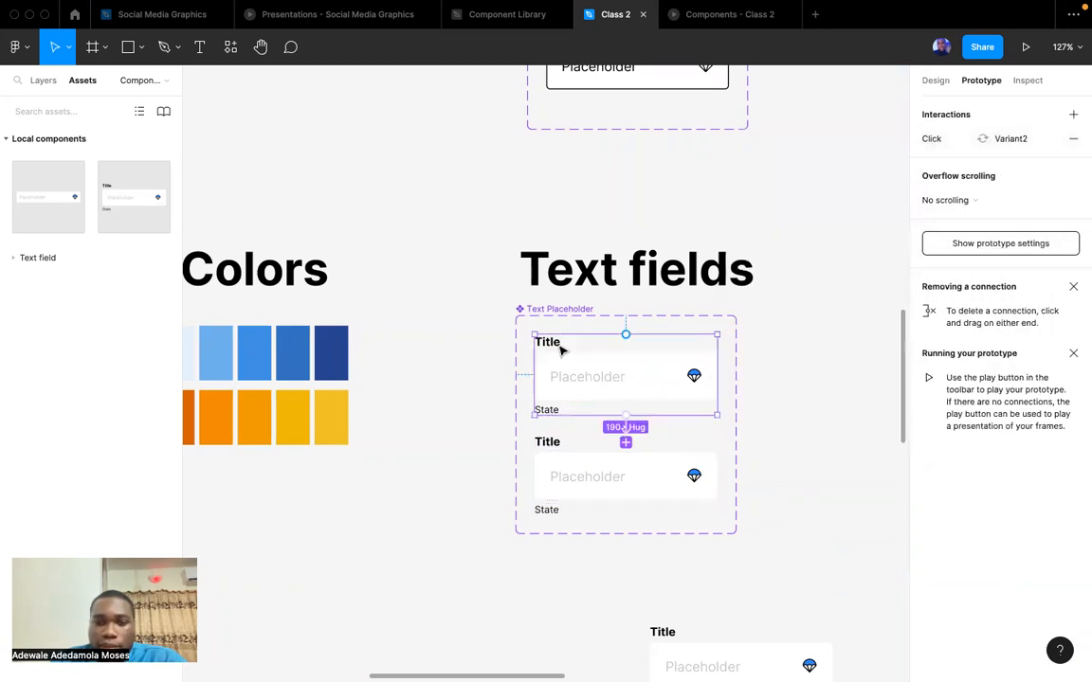
{"action": "left_click", "coordinate": [560, 350]}
{"action": "key", "text": "Delete"}
{"action": "left_click", "coordinate": [547, 389]}
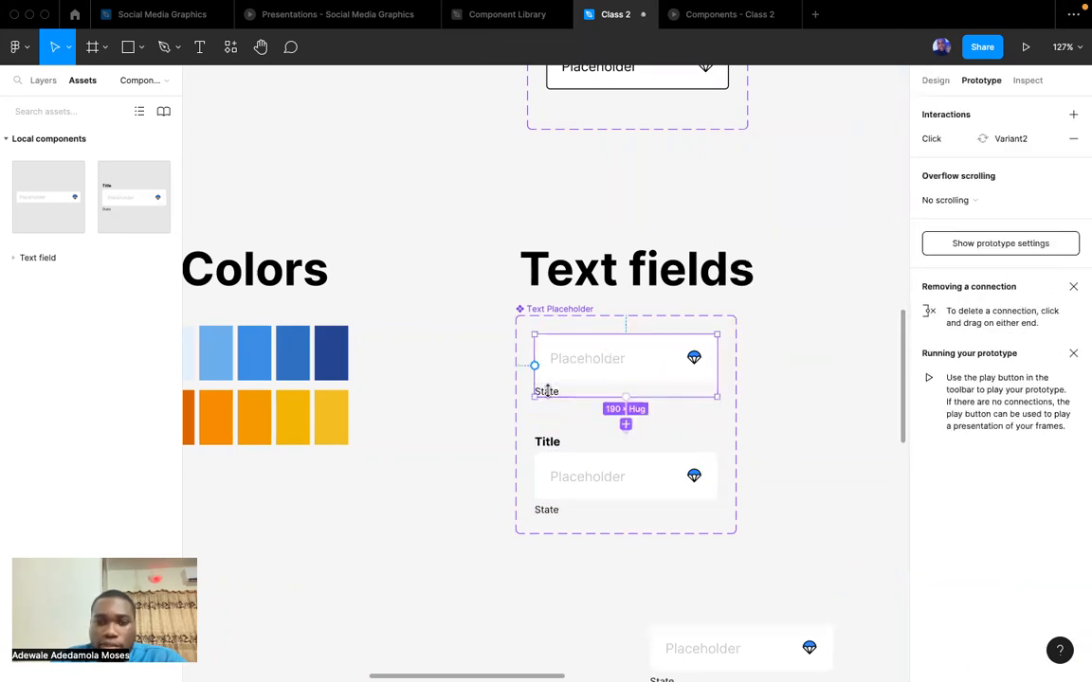
{"action": "left_click", "coordinate": [558, 391]}
{"action": "key", "text": "Delete"}
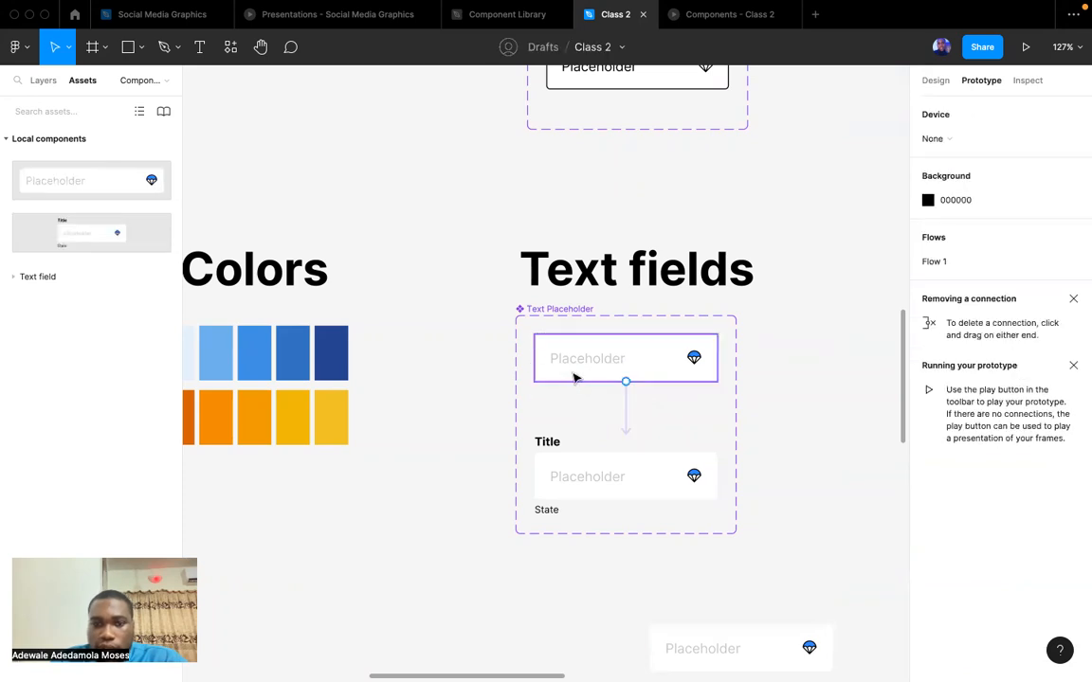
Remove the click interactions from the text fields nested in the Login screen's email and password fields.
{"action": "left_click", "coordinate": [575, 358]}
{"action": "scroll", "coordinate": [574, 375], "scroll_direction": "down", "scroll_amount": 5}
{"action": "scroll", "coordinate": [575, 374], "scroll_direction": "right", "scroll_amount": 5}
{"action": "scroll", "coordinate": [575, 375], "scroll_direction": "down", "scroll_amount": 4}
{"action": "scroll", "coordinate": [568, 367], "scroll_direction": "left", "scroll_amount": 2}
{"action": "scroll", "coordinate": [569, 368], "scroll_direction": "up", "scroll_amount": 1}
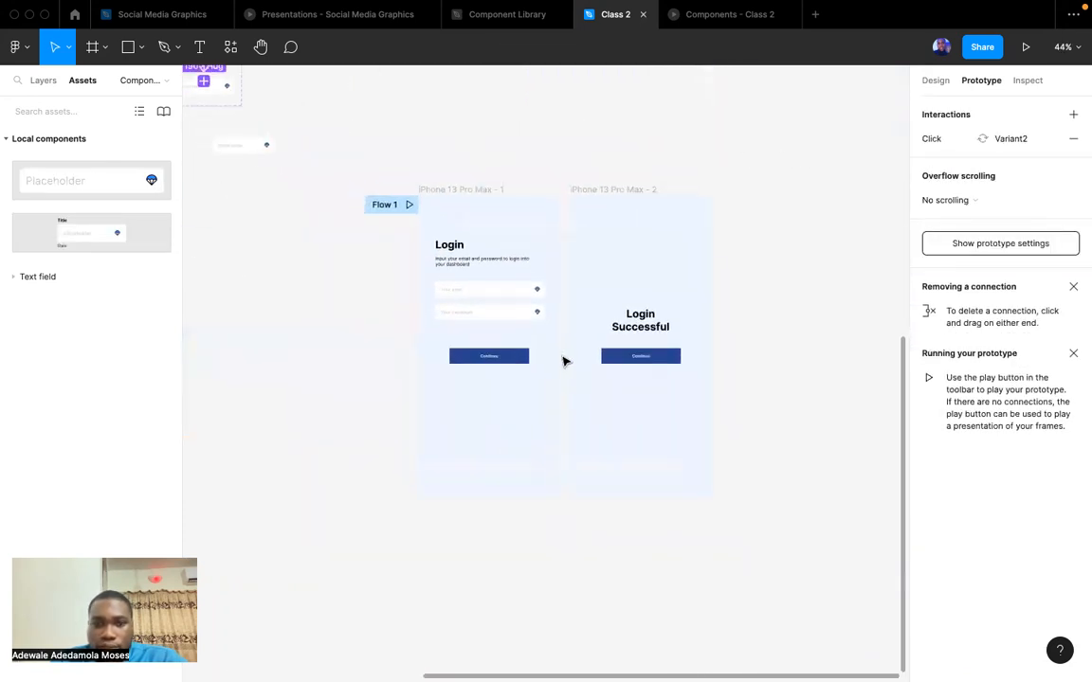
{"action": "scroll", "coordinate": [533, 352], "scroll_direction": "up", "scroll_amount": 2}
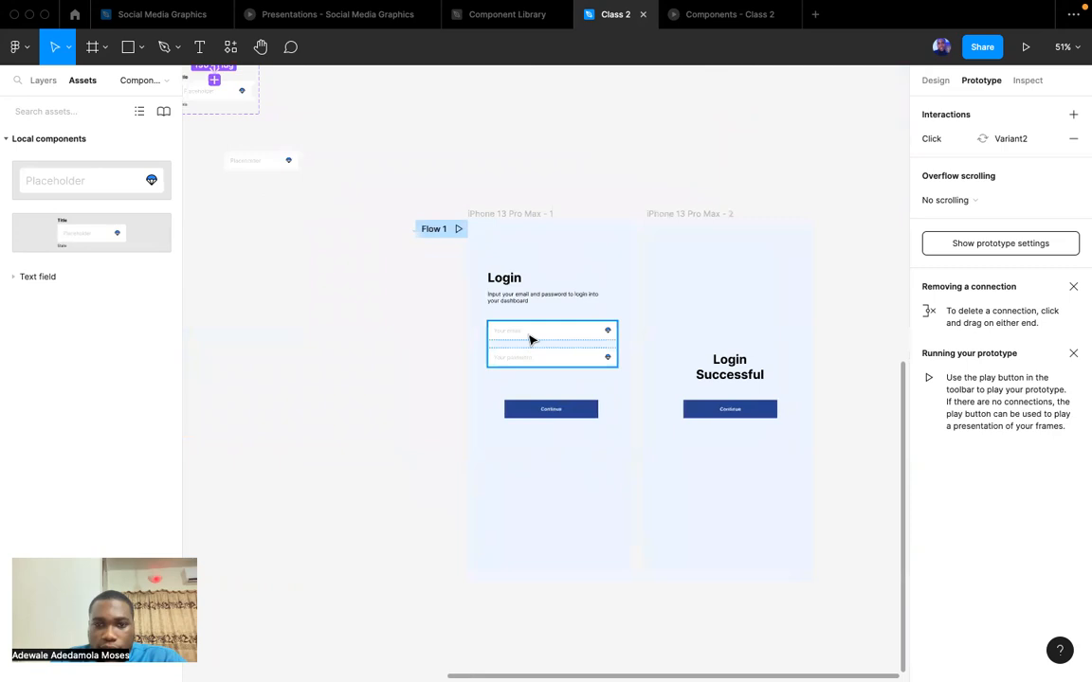
{"action": "double_click", "coordinate": [531, 339]}
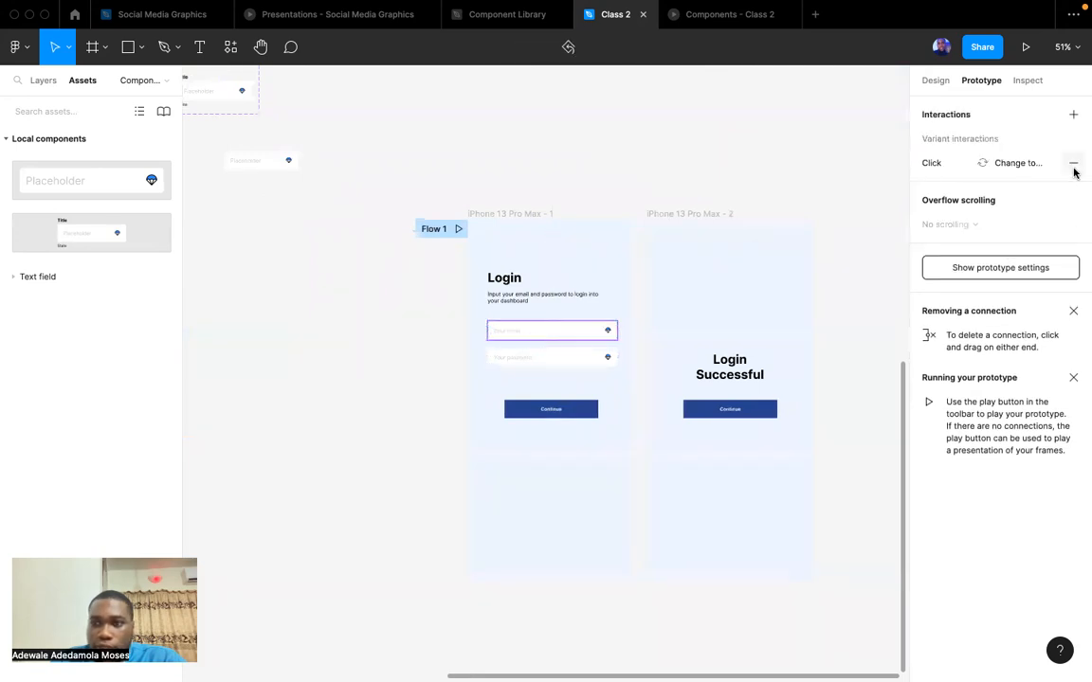
{"action": "left_click", "coordinate": [1072, 163]}
{"action": "left_click", "coordinate": [570, 362]}
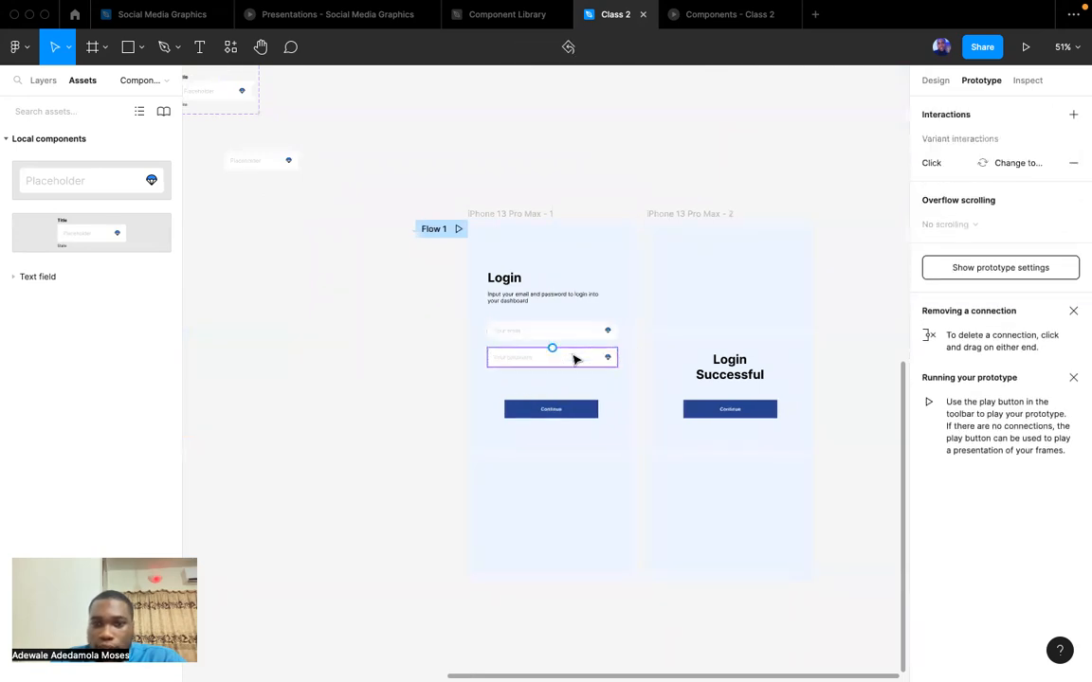
{"action": "left_click", "coordinate": [1073, 163]}
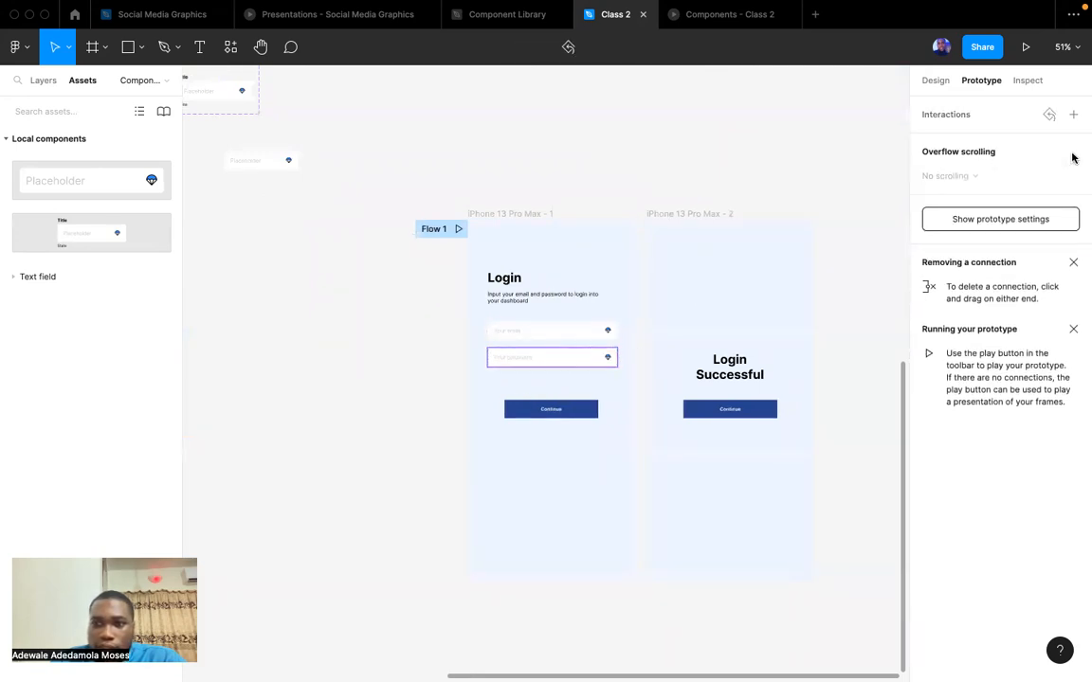
{"action": "left_click", "coordinate": [551, 332]}
{"action": "left_click", "coordinate": [532, 163]}
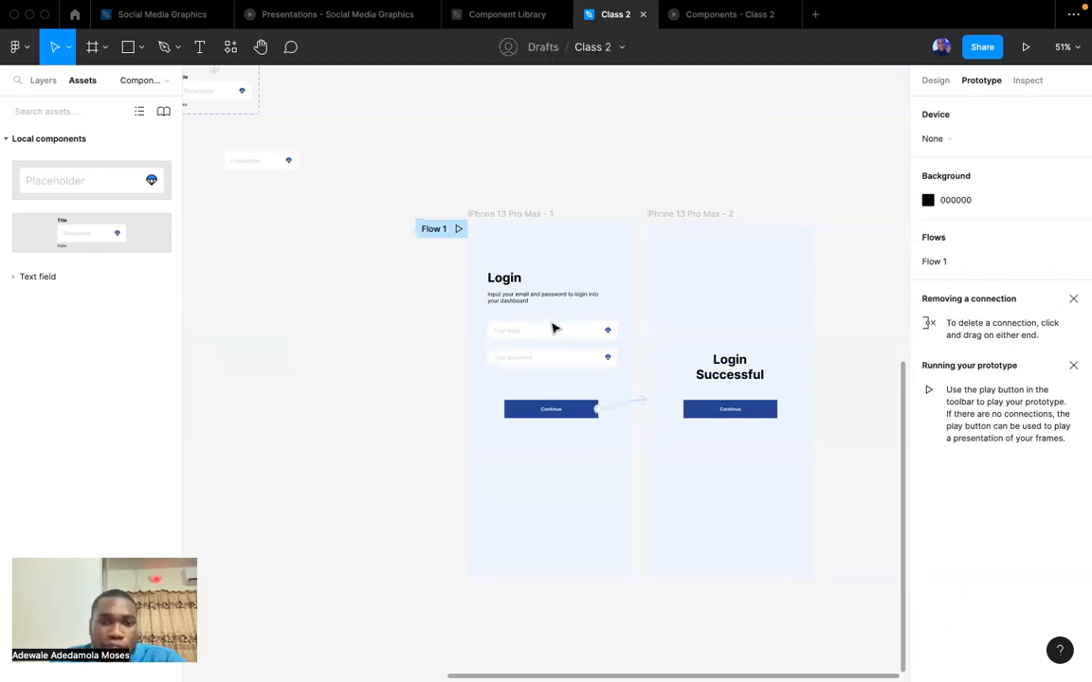
Test the email field's click behaviour in the prototype preview and return to the Class 2 design.
{"action": "left_click", "coordinate": [714, 17]}
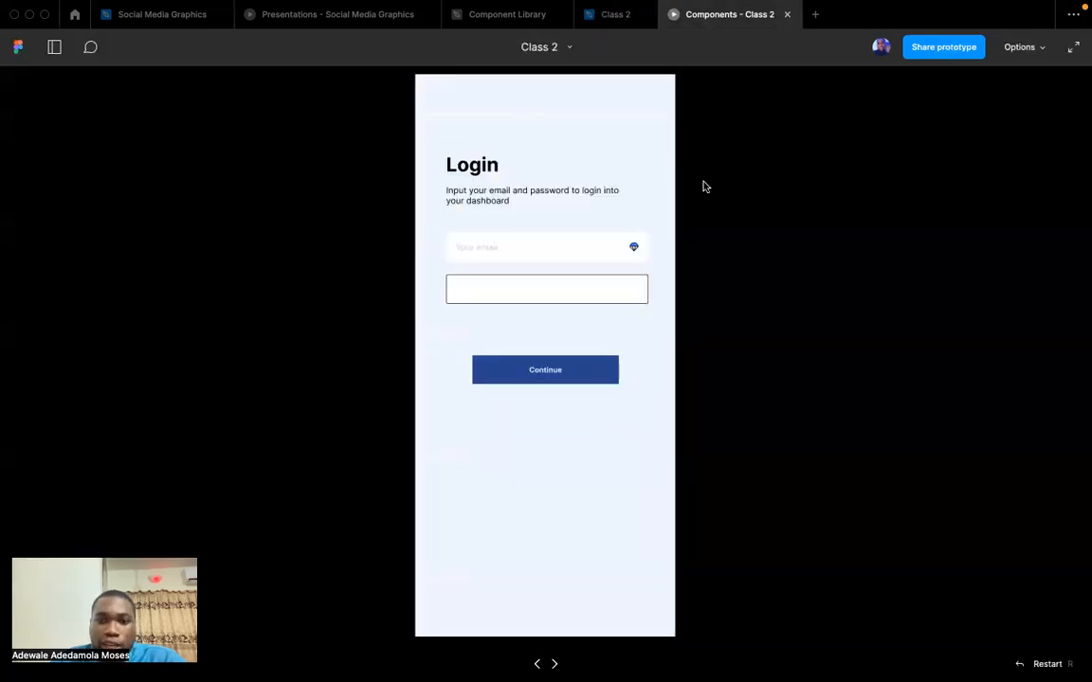
{"action": "left_click", "coordinate": [527, 258]}
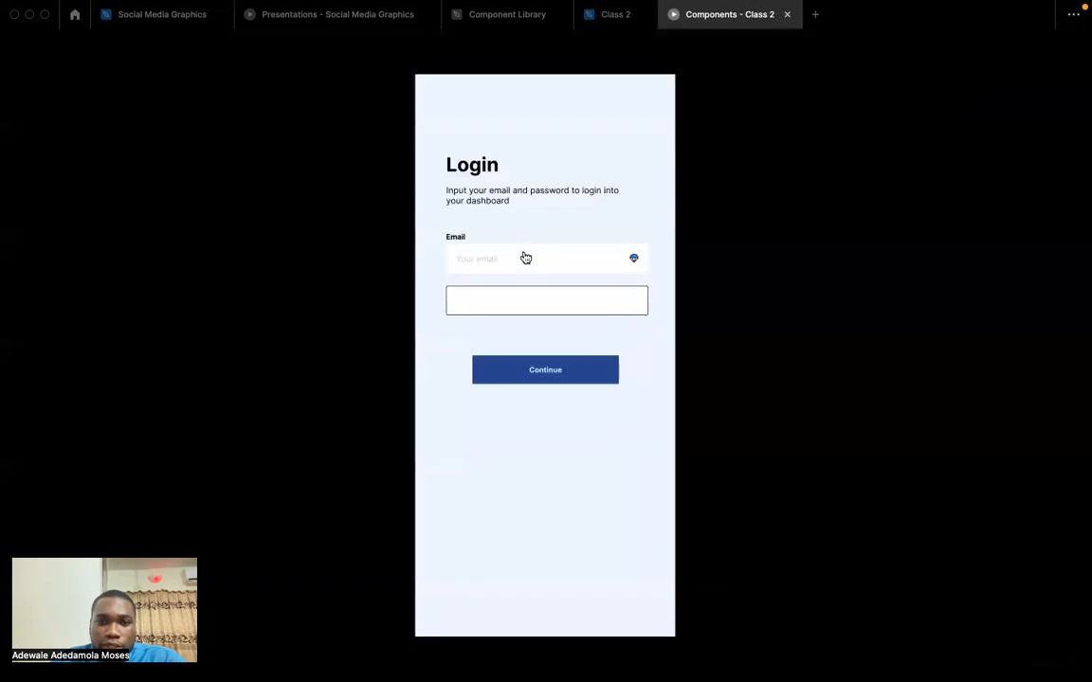
{"action": "left_click", "coordinate": [607, 17]}
Set the animation of the Text Placeholder's Default-to-Variant2 click interaction to Smart animate.
{"action": "scroll", "coordinate": [661, 324], "scroll_direction": "left", "scroll_amount": 10}
{"action": "scroll", "coordinate": [661, 324], "scroll_direction": "up", "scroll_amount": 5}
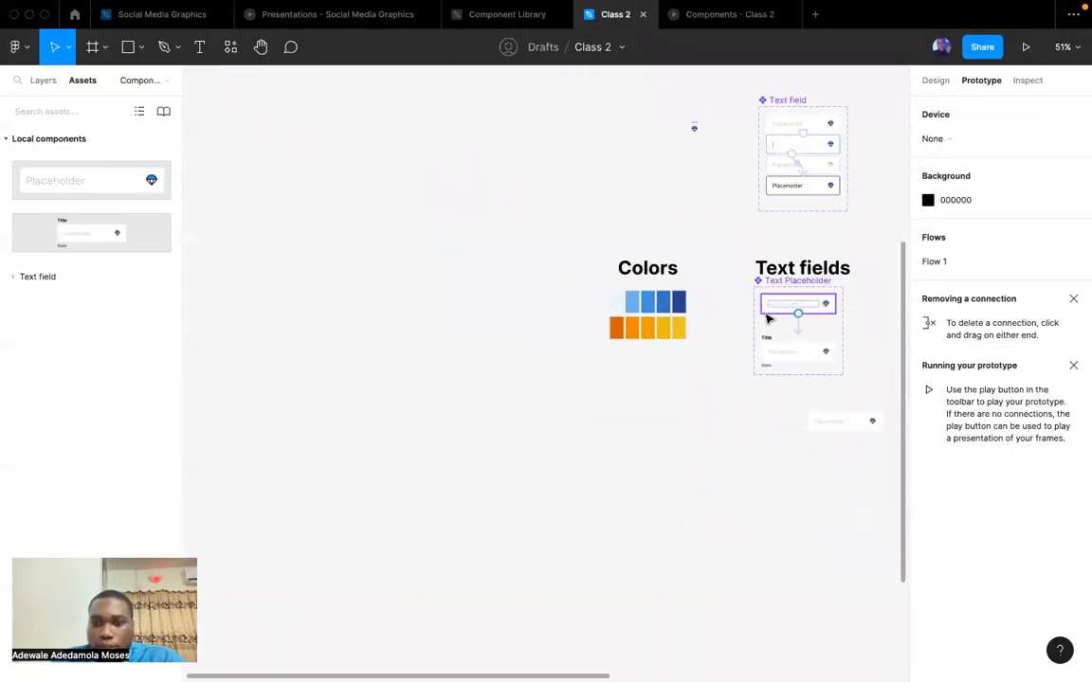
{"action": "scroll", "coordinate": [767, 319], "scroll_direction": "up", "scroll_amount": 5}
{"action": "left_click", "coordinate": [831, 338]}
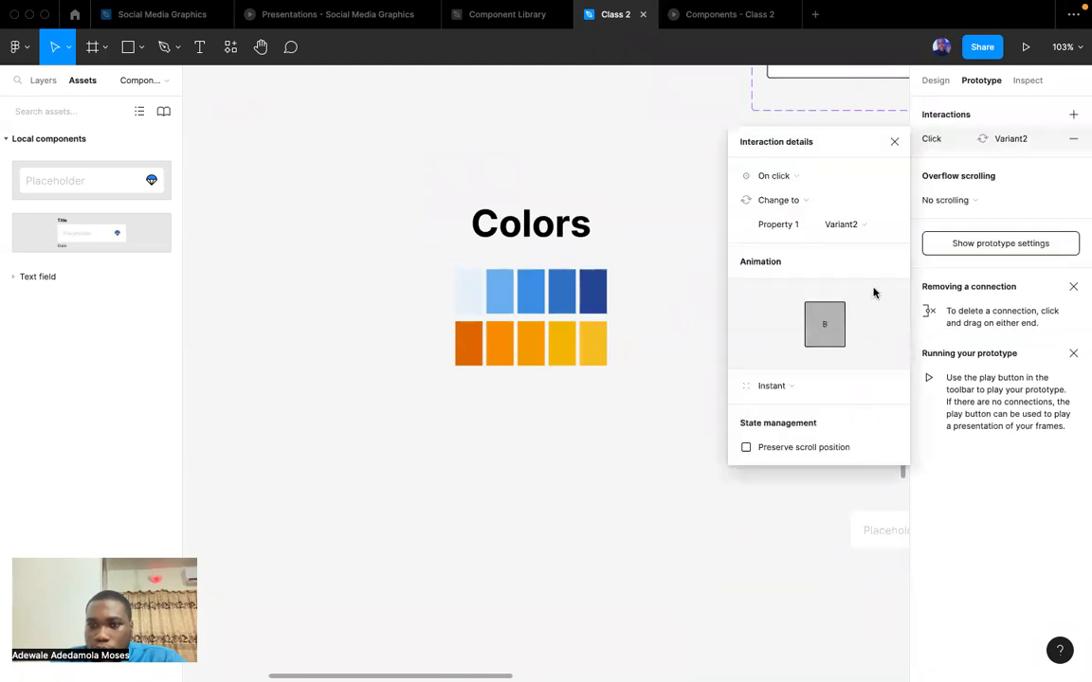
{"action": "left_click", "coordinate": [775, 175]}
{"action": "key", "text": "Escape"}
{"action": "left_click", "coordinate": [771, 386]}
{"action": "left_click", "coordinate": [778, 419]}
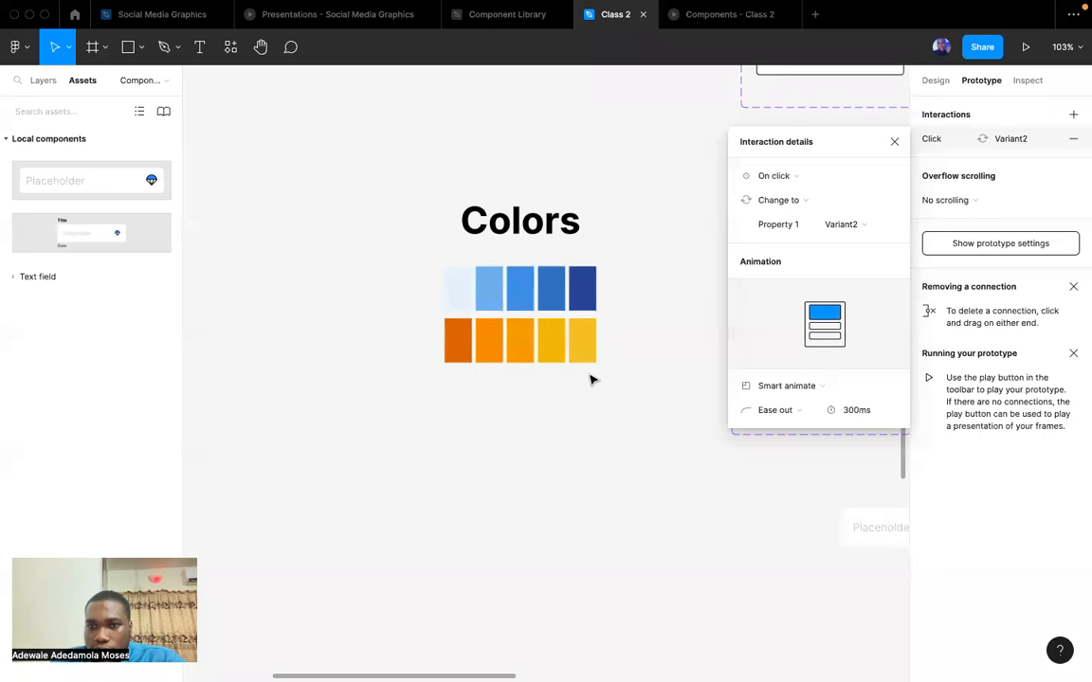
{"action": "scroll", "coordinate": [590, 380], "scroll_direction": "down", "scroll_amount": 10}
{"action": "scroll", "coordinate": [590, 380], "scroll_direction": "right", "scroll_amount": 10}
{"action": "left_click", "coordinate": [454, 108]}
Switch to the prototype preview, test the password field, and page through the frames to the reset Login screen.
{"action": "left_click", "coordinate": [705, 21]}
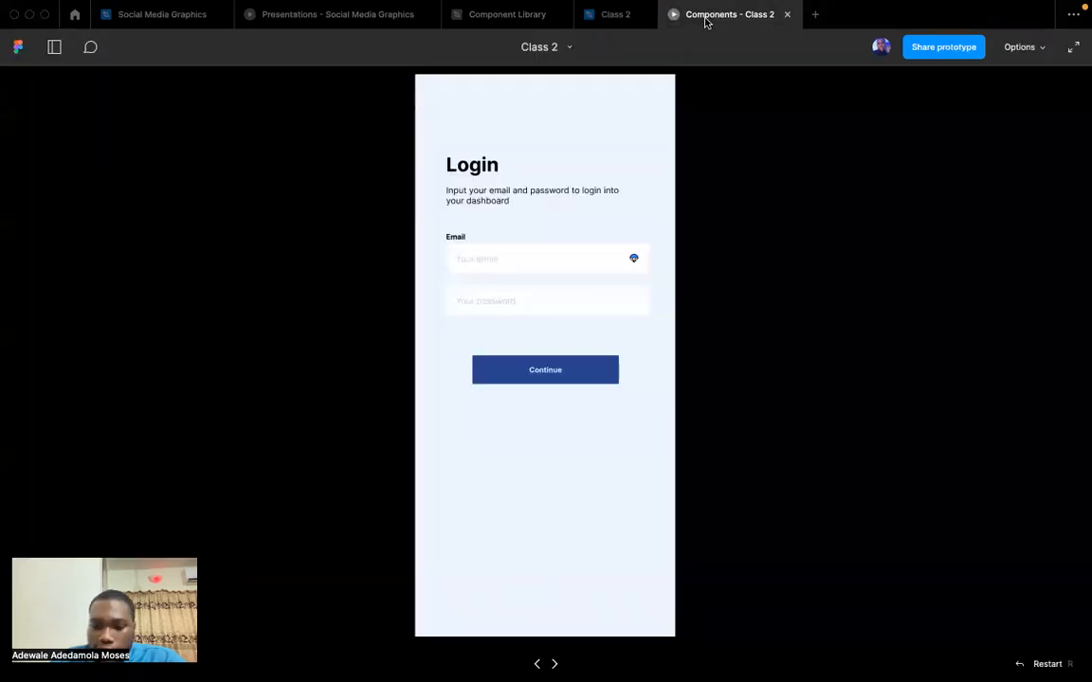
{"action": "left_click", "coordinate": [626, 299]}
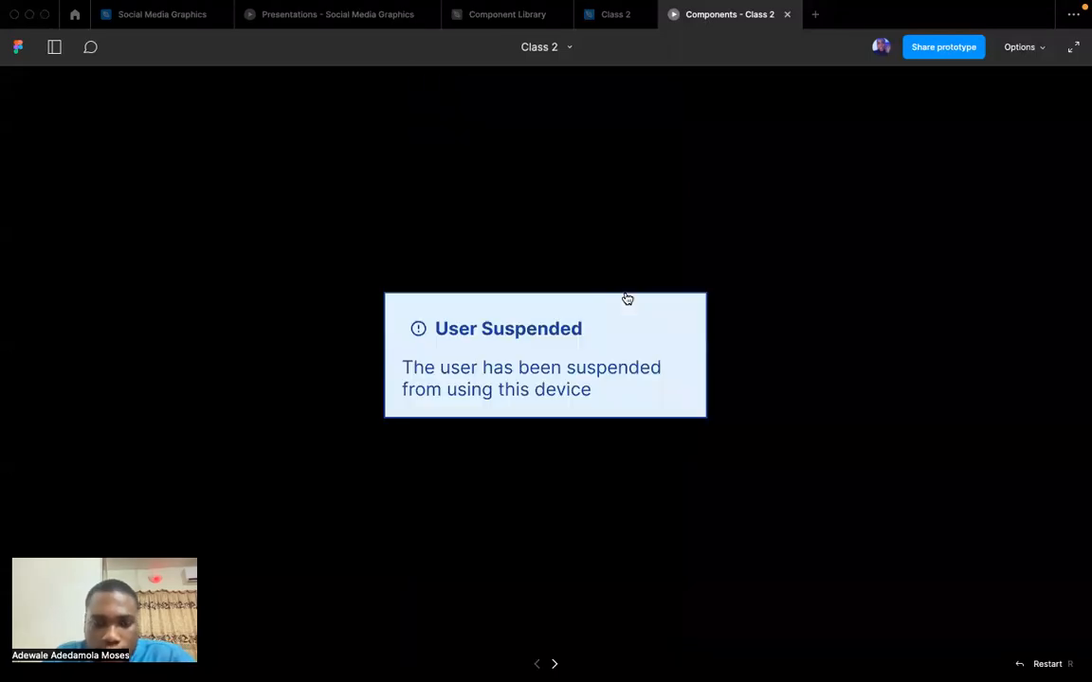
{"action": "key", "text": "Right"}
{"action": "key", "text": "Right"}
{"action": "key", "text": "Left"}
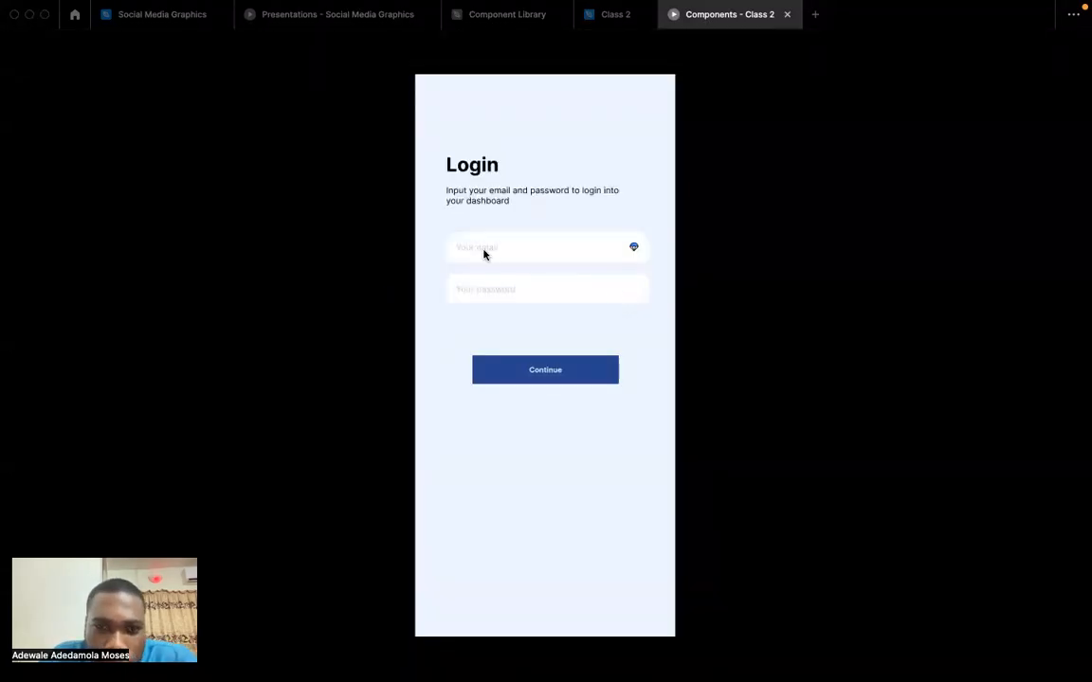
{"action": "left_click", "coordinate": [580, 218]}
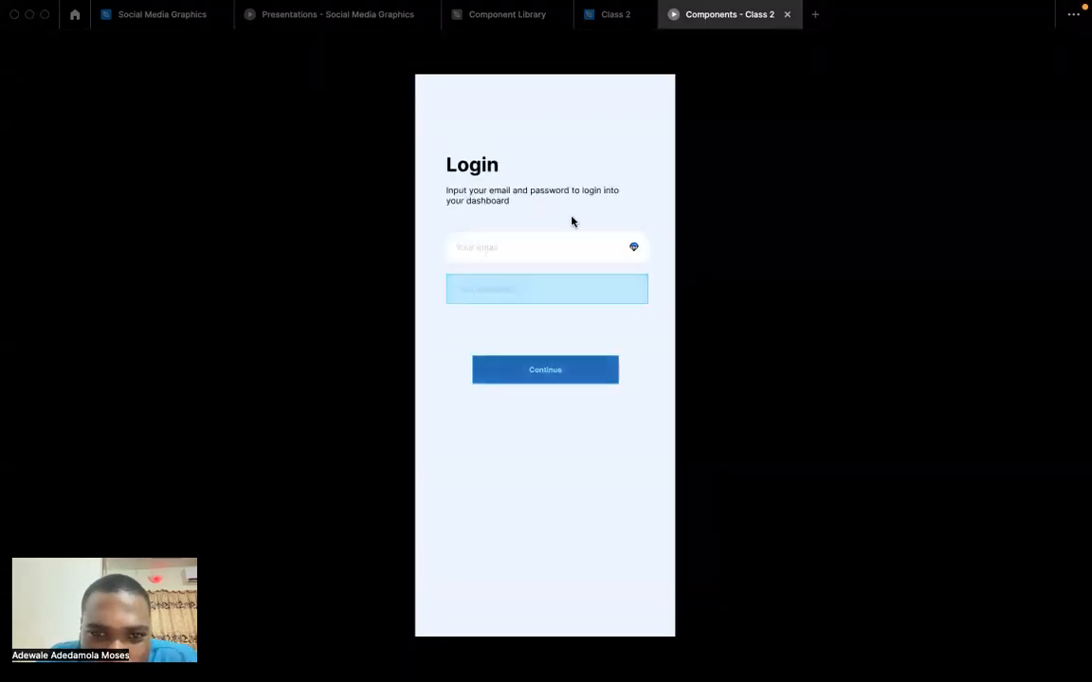
Test the password field's click animation in the prototype preview, then step through the Login Successful screen and back to Login.
{"action": "left_click", "coordinate": [493, 294]}
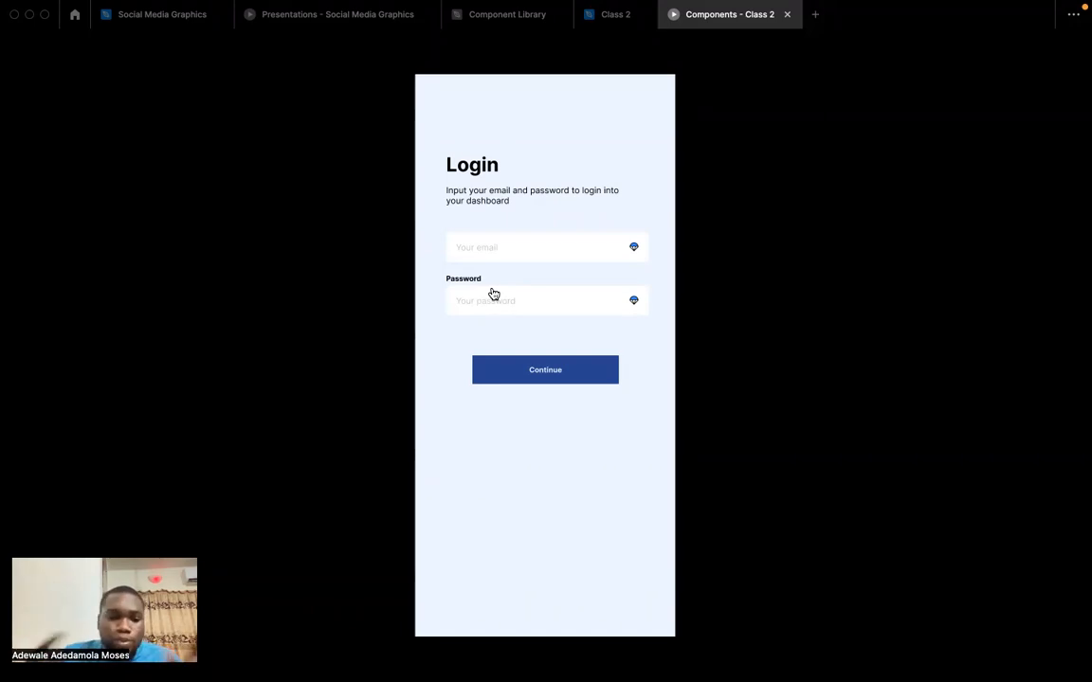
{"action": "left_click", "coordinate": [497, 268]}
{"action": "left_click", "coordinate": [486, 303]}
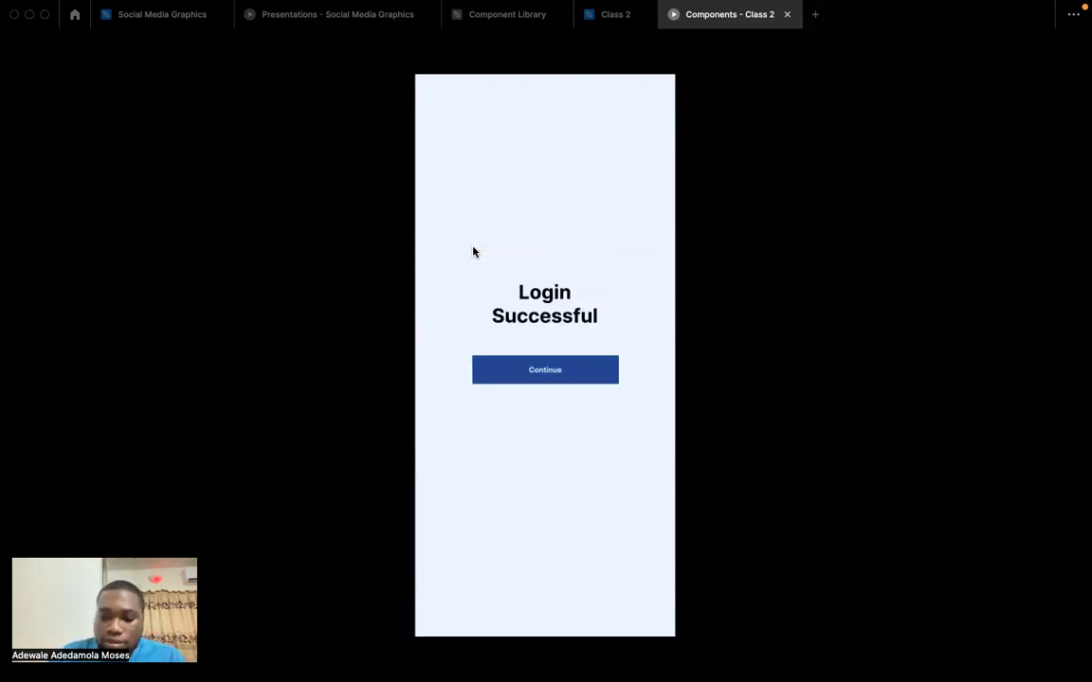
{"action": "left_click", "coordinate": [459, 274]}
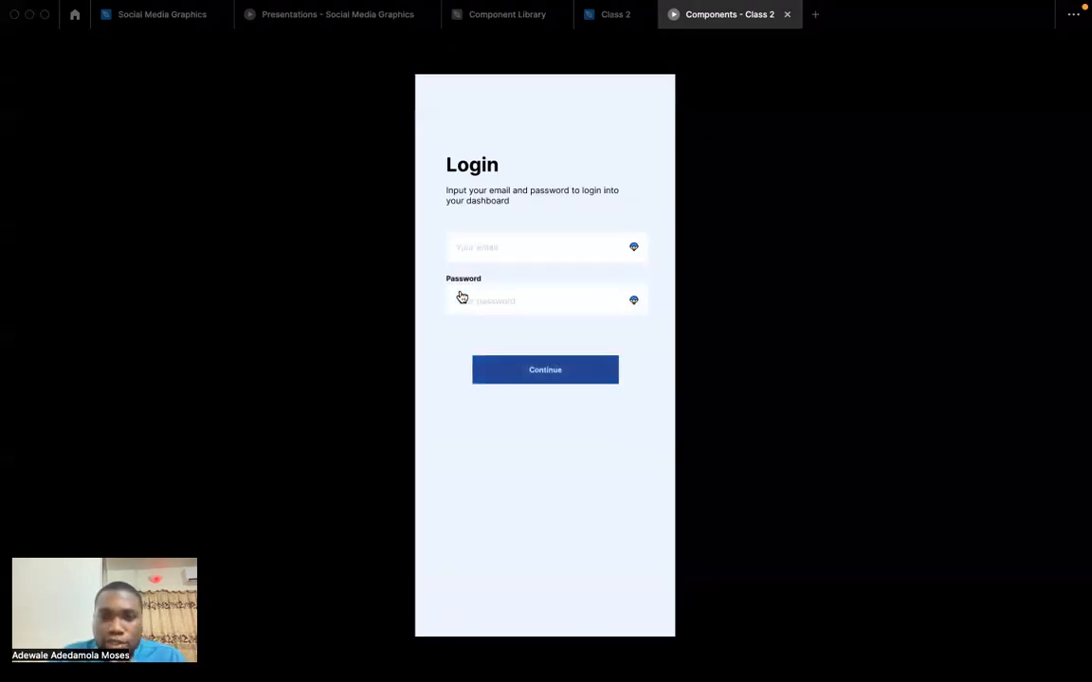
Switch to the Class 2 design, view the email field's design properties, and compare them with the prototype preview.
{"action": "left_click", "coordinate": [611, 27]}
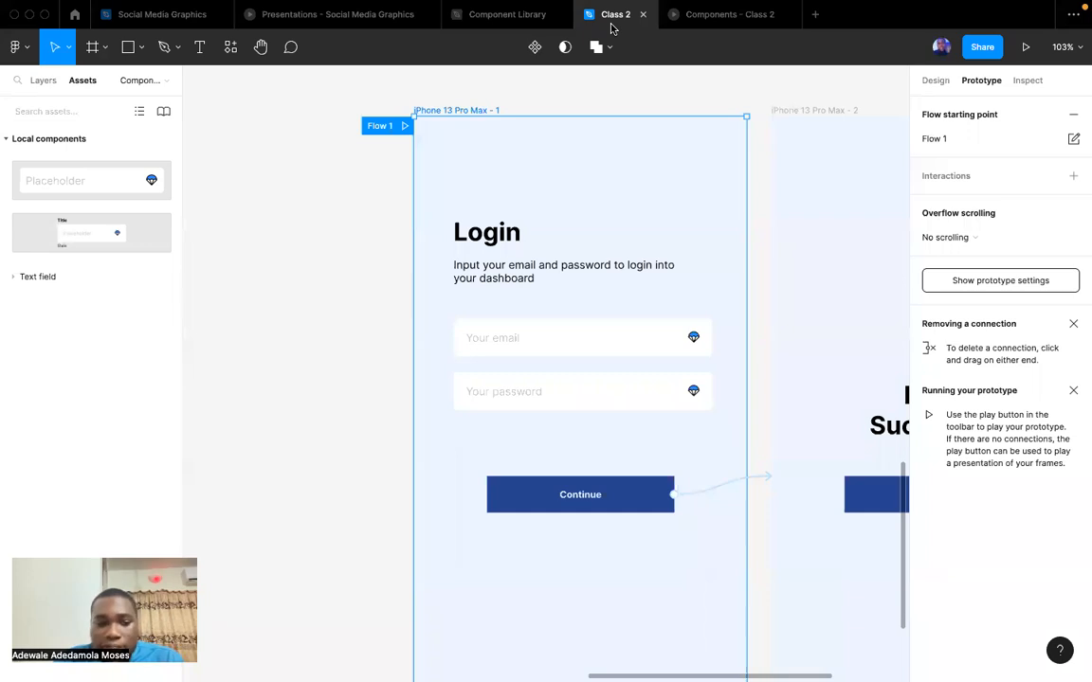
{"action": "scroll", "coordinate": [640, 304], "scroll_direction": "down", "scroll_amount": 5}
{"action": "left_click", "coordinate": [641, 327]}
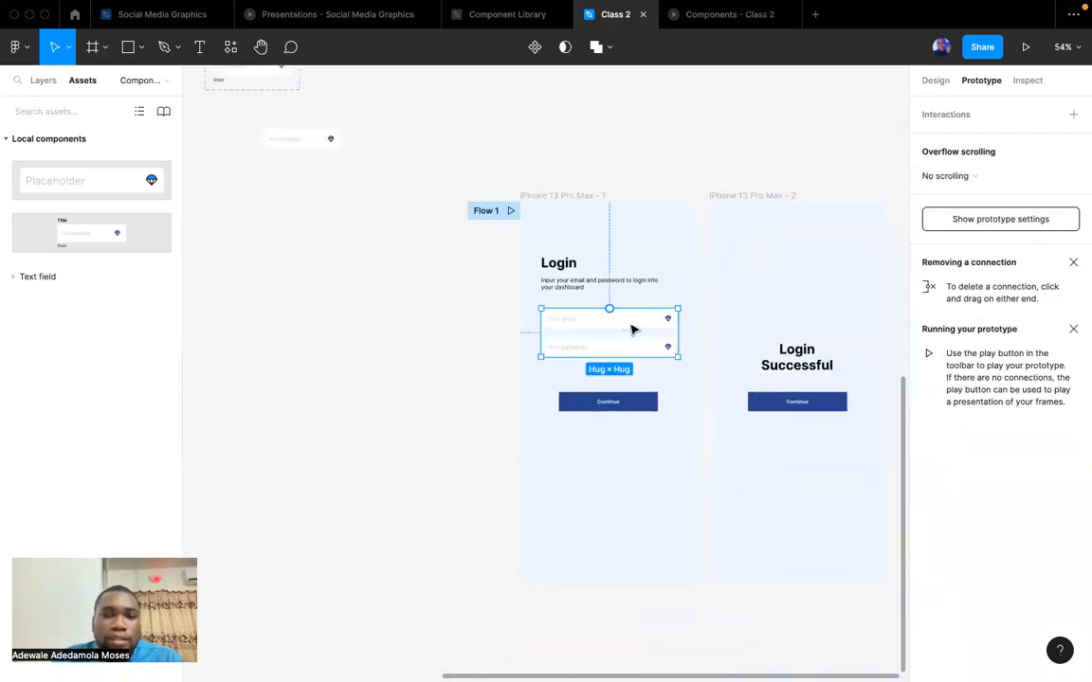
{"action": "left_click", "coordinate": [632, 323]}
{"action": "left_click", "coordinate": [933, 80]}
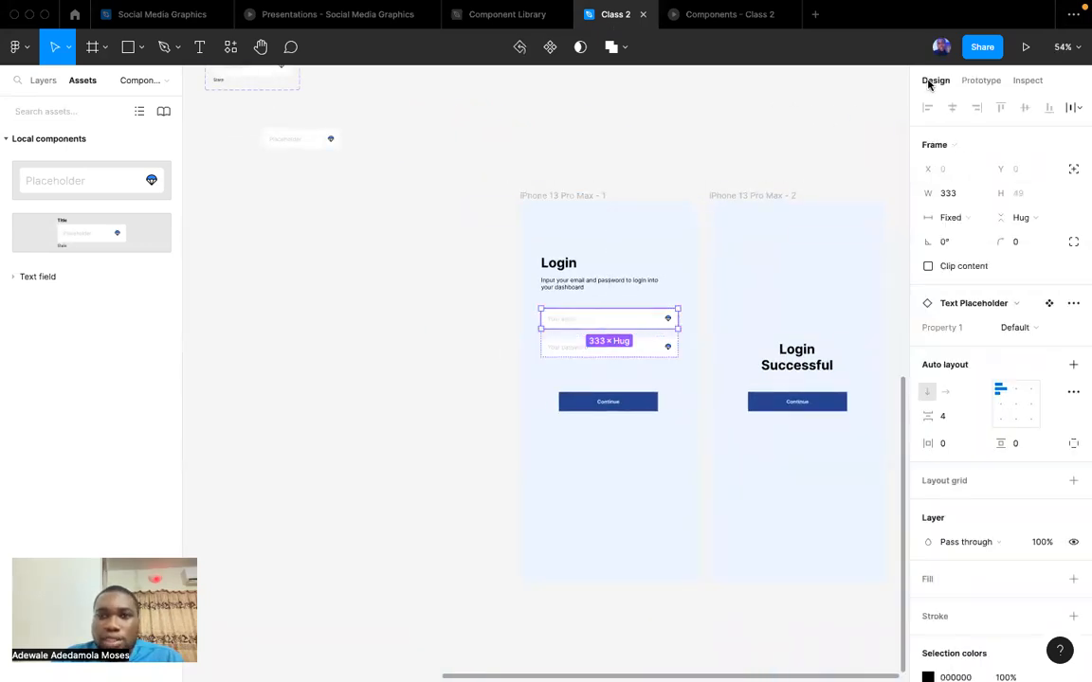
{"action": "left_click", "coordinate": [723, 16]}
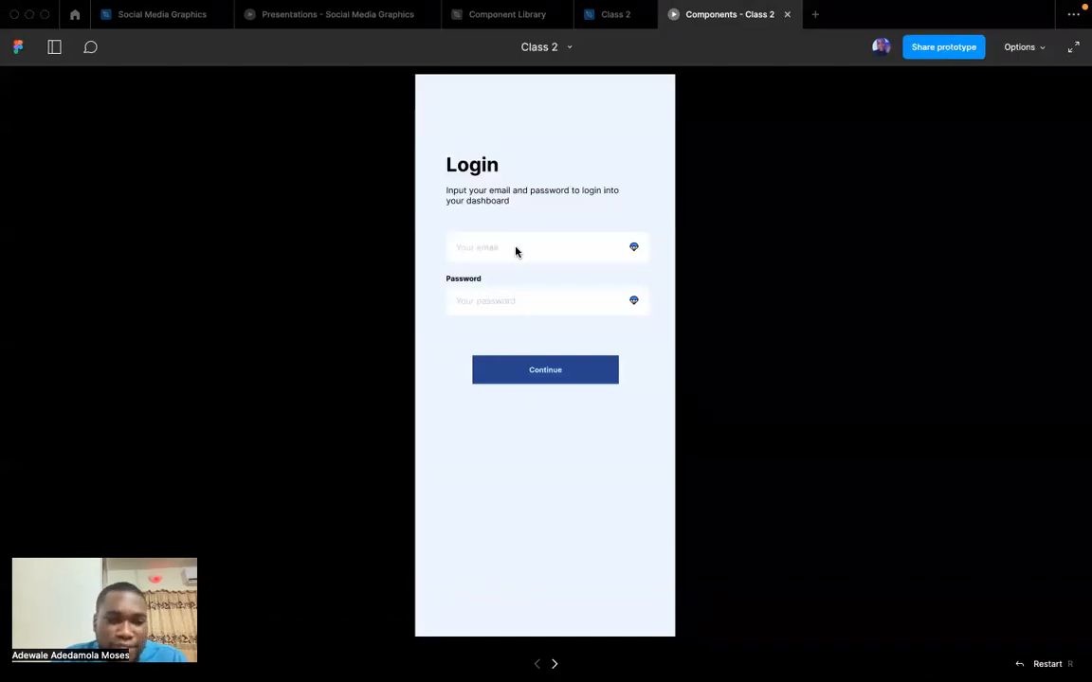
{"action": "mouse_move", "coordinate": [606, 23]}
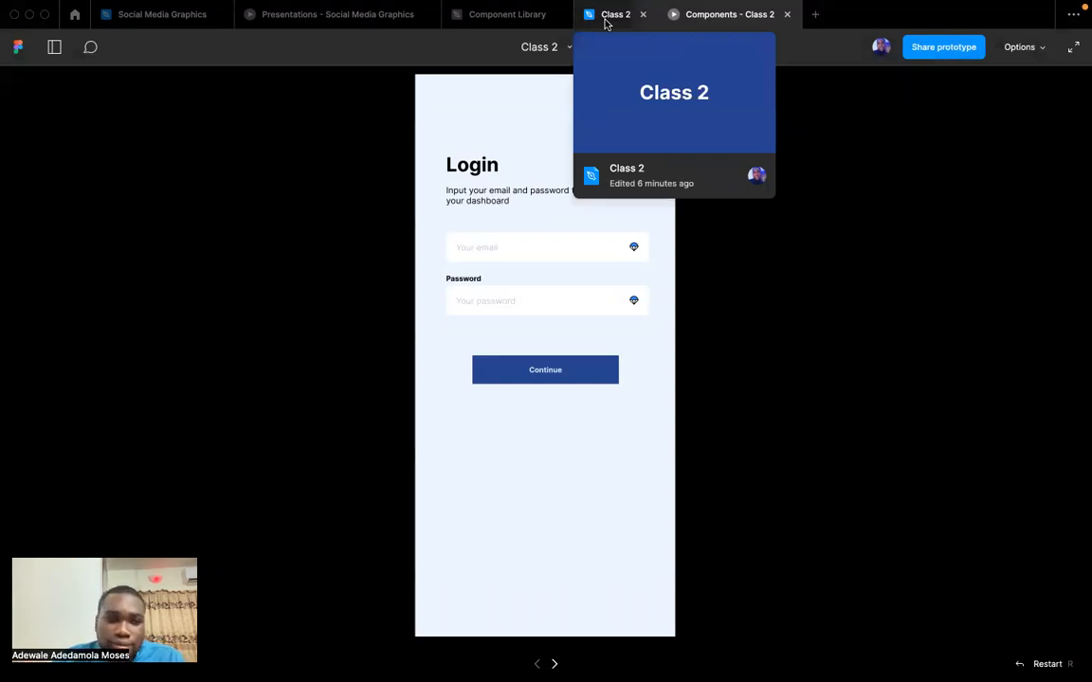
{"action": "left_click", "coordinate": [607, 19]}
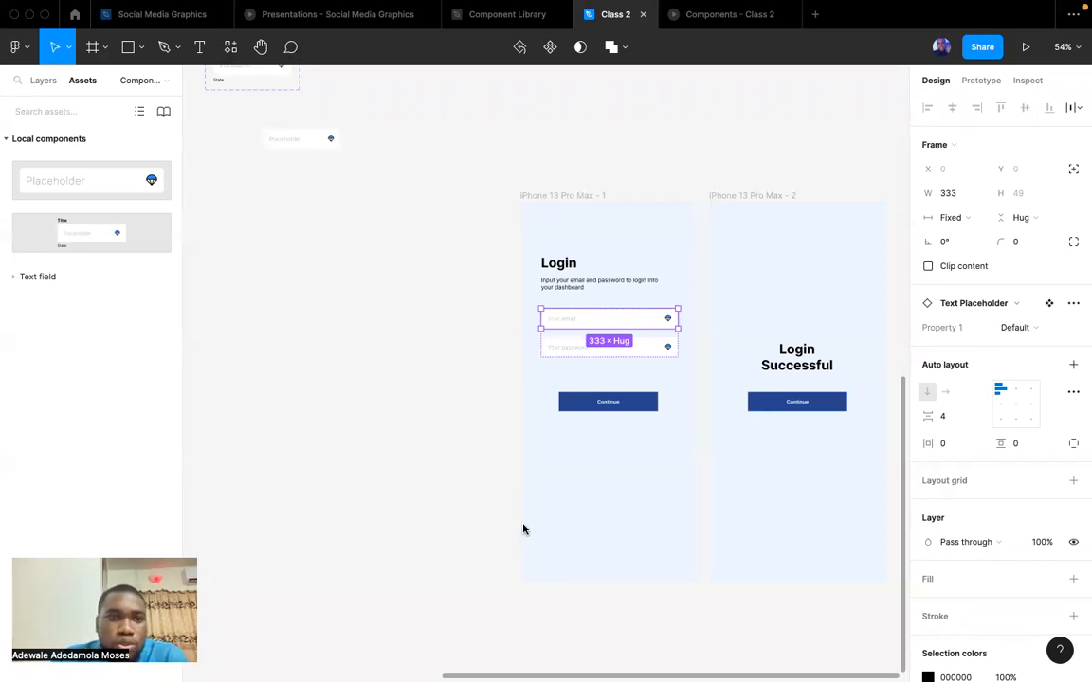
Examine the Login screen frame and the Text field component set with its four variants.
{"action": "left_click", "coordinate": [534, 195]}
{"action": "scroll", "coordinate": [531, 192], "scroll_direction": "right", "scroll_amount": 2}
{"action": "scroll", "coordinate": [532, 195], "scroll_direction": "down", "scroll_amount": 1}
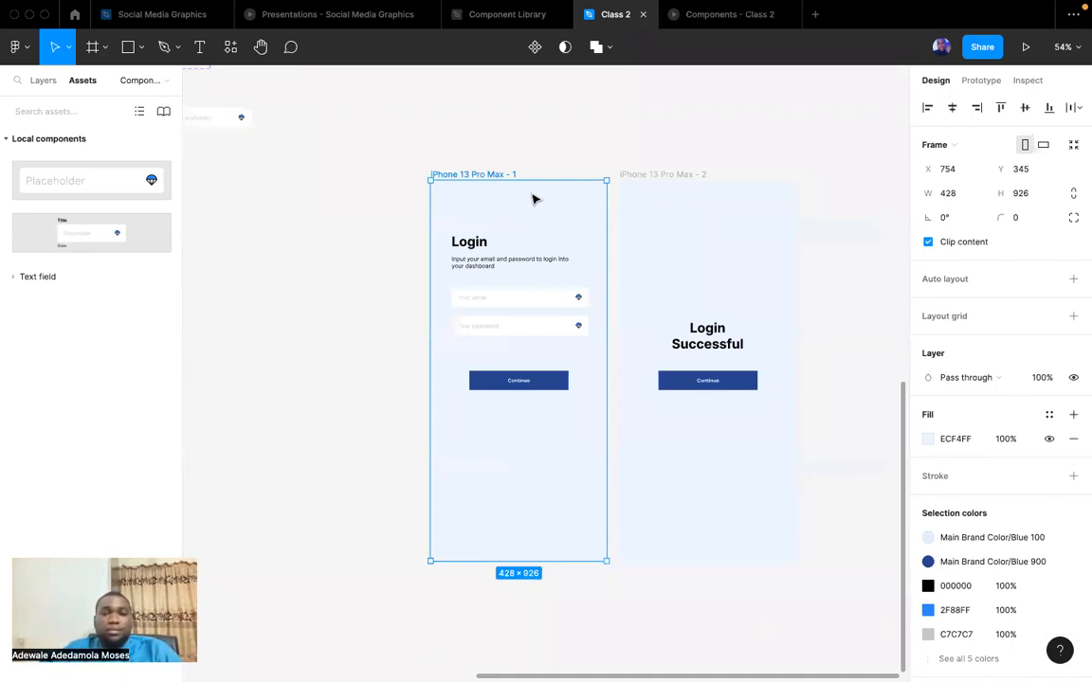
{"action": "left_click", "coordinate": [492, 143]}
{"action": "scroll", "coordinate": [492, 144], "scroll_direction": "left", "scroll_amount": 2}
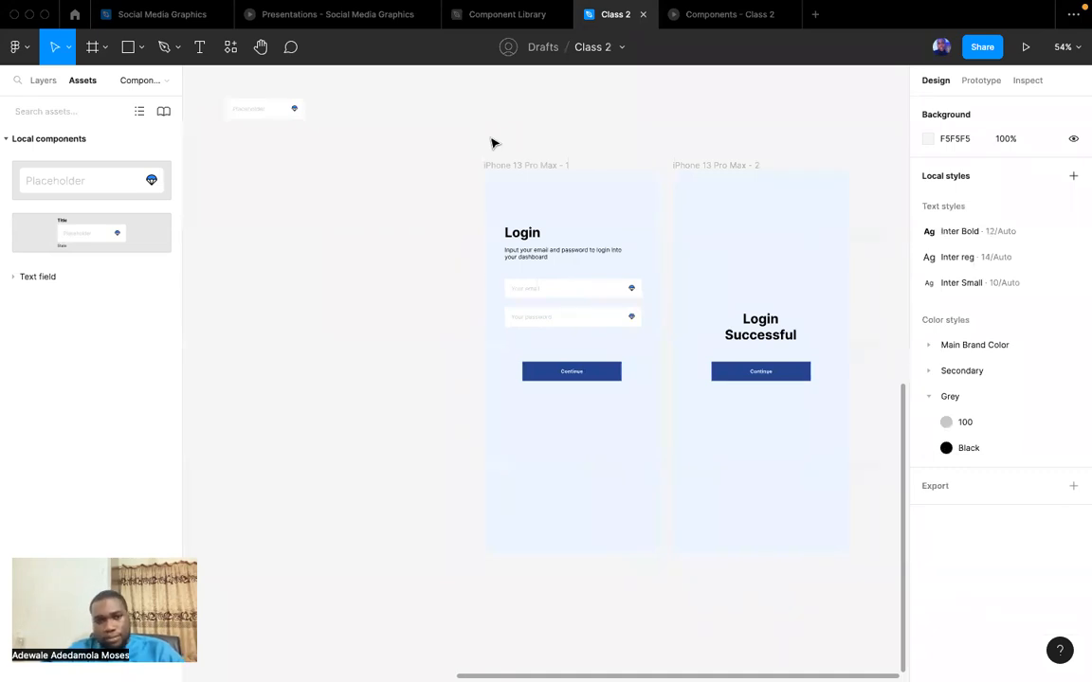
{"action": "scroll", "coordinate": [492, 143], "scroll_direction": "up", "scroll_amount": 10}
{"action": "scroll", "coordinate": [492, 144], "scroll_direction": "left", "scroll_amount": 5}
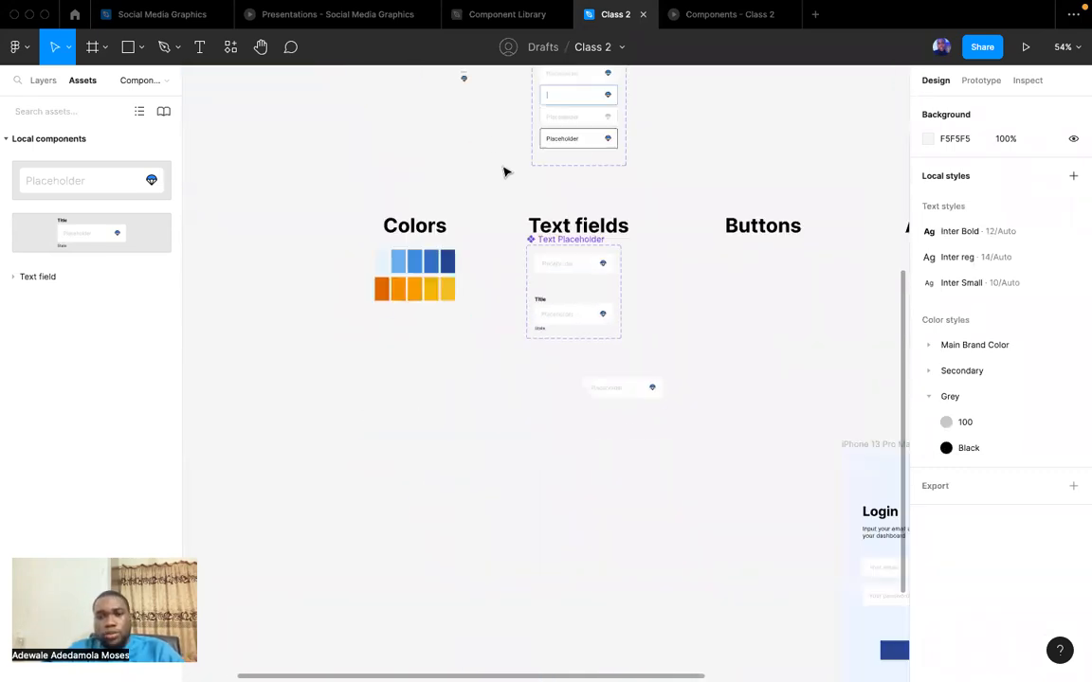
{"action": "scroll", "coordinate": [530, 295], "scroll_direction": "up", "scroll_amount": 5}
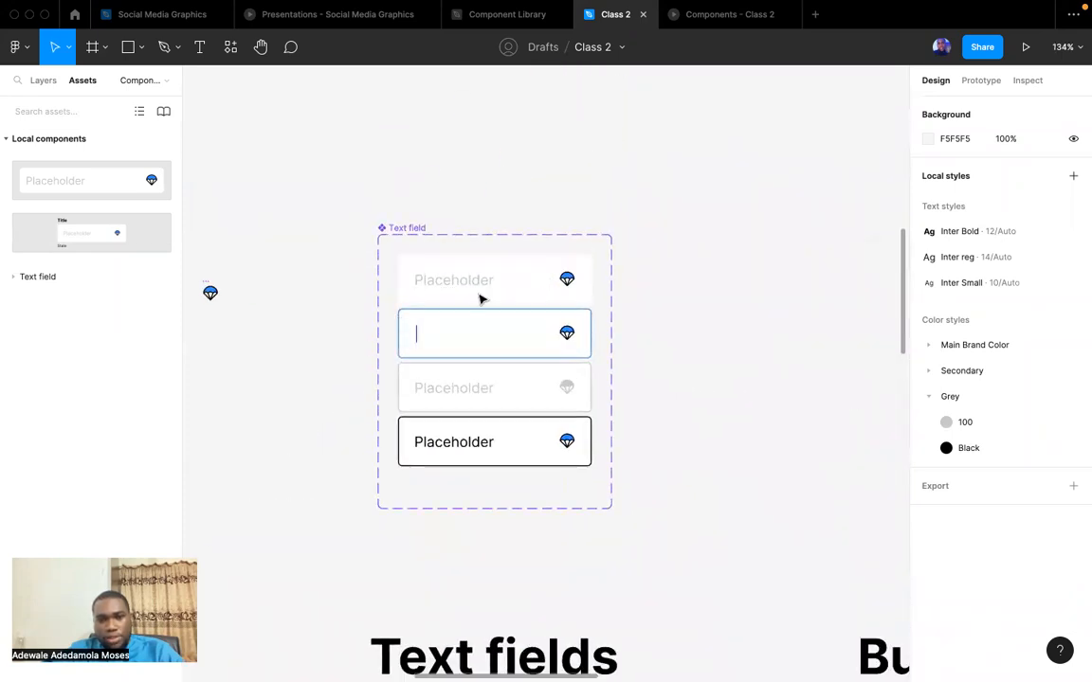
{"action": "scroll", "coordinate": [520, 319], "scroll_direction": "up", "scroll_amount": 3}
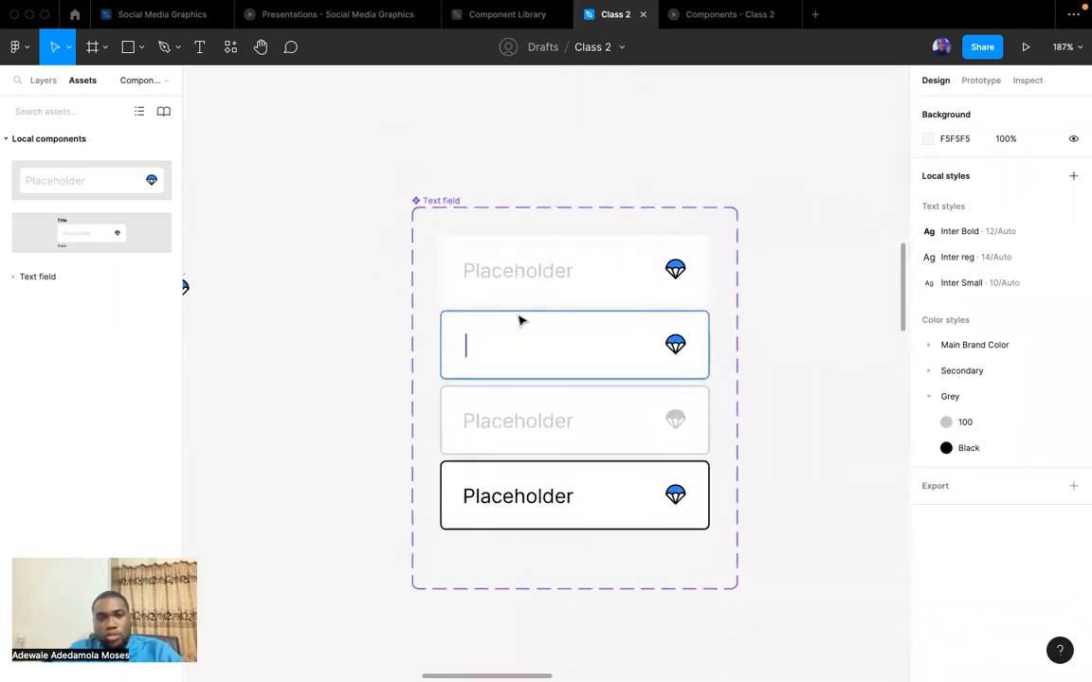
{"action": "left_click", "coordinate": [449, 199]}
{"action": "left_click", "coordinate": [475, 165]}
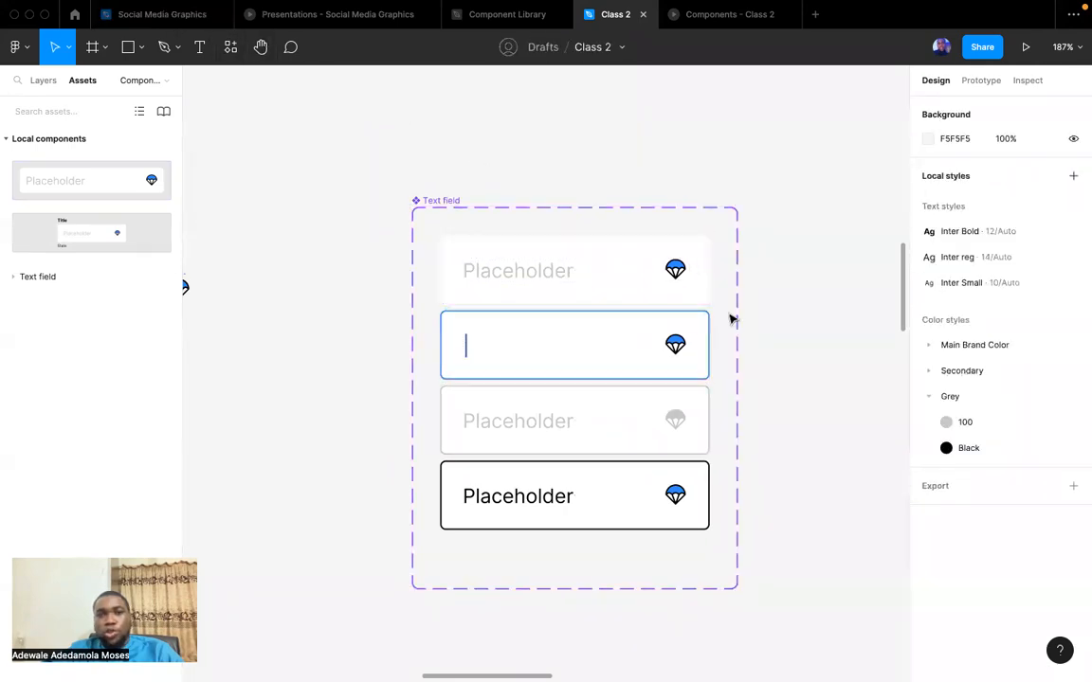
Switch to the Component Library file and examine the Alerts, Avatars and Badges specs in its System Guide.
{"action": "left_click", "coordinate": [497, 14]}
{"action": "scroll", "coordinate": [633, 275], "scroll_direction": "down", "scroll_amount": 5}
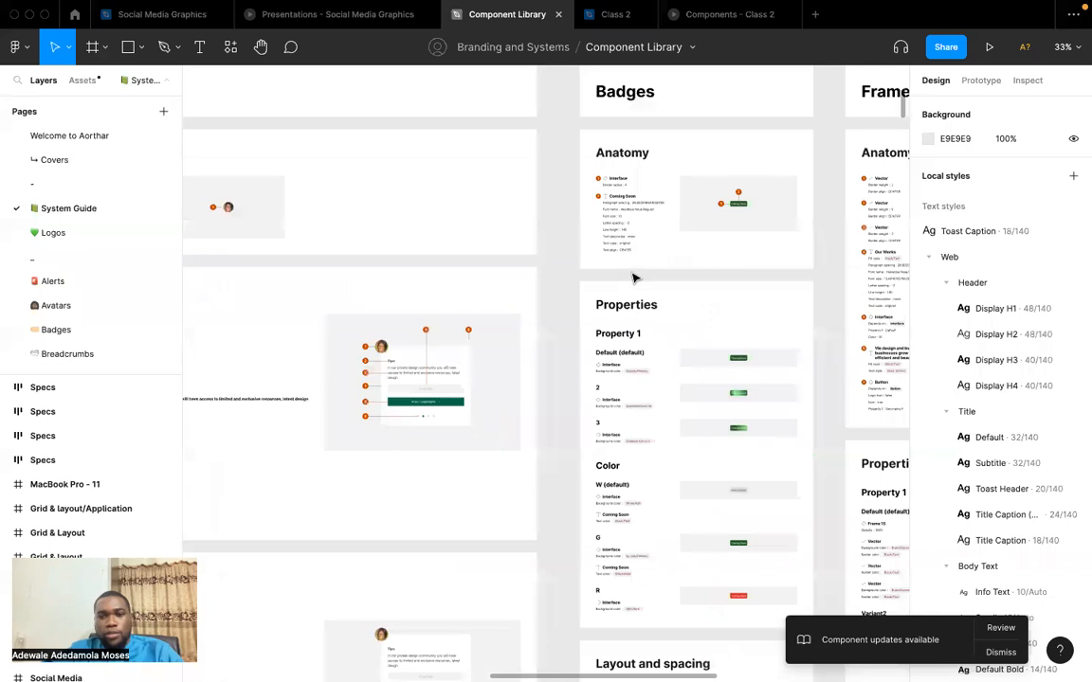
{"action": "scroll", "coordinate": [517, 253], "scroll_direction": "left", "scroll_amount": 5}
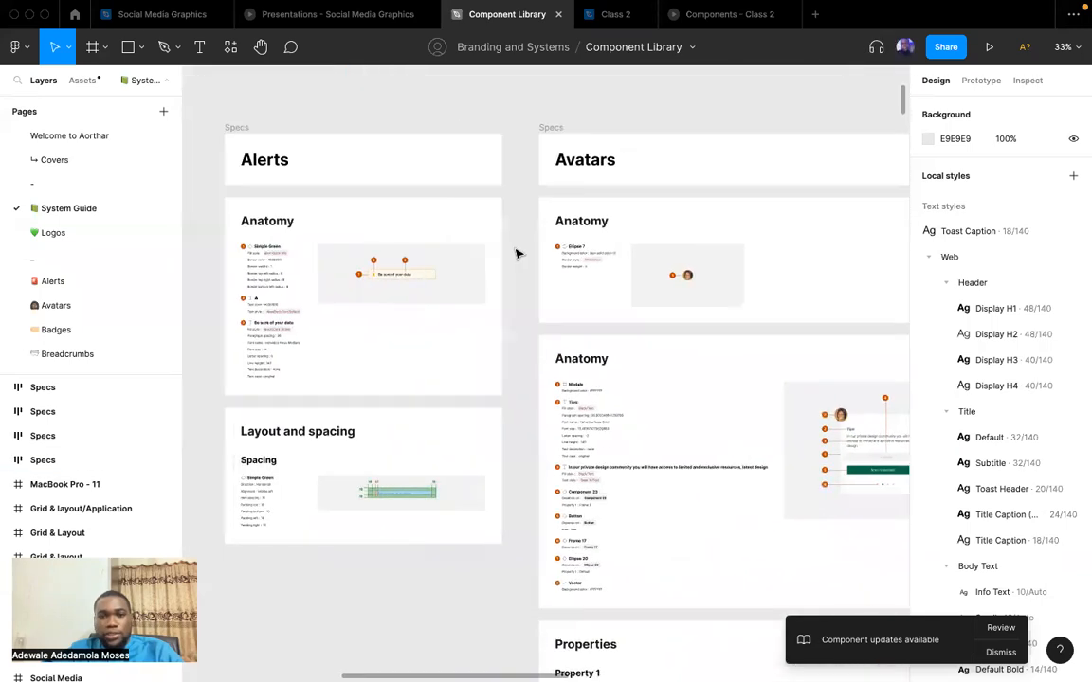
{"action": "scroll", "coordinate": [517, 253], "scroll_direction": "left", "scroll_amount": 5}
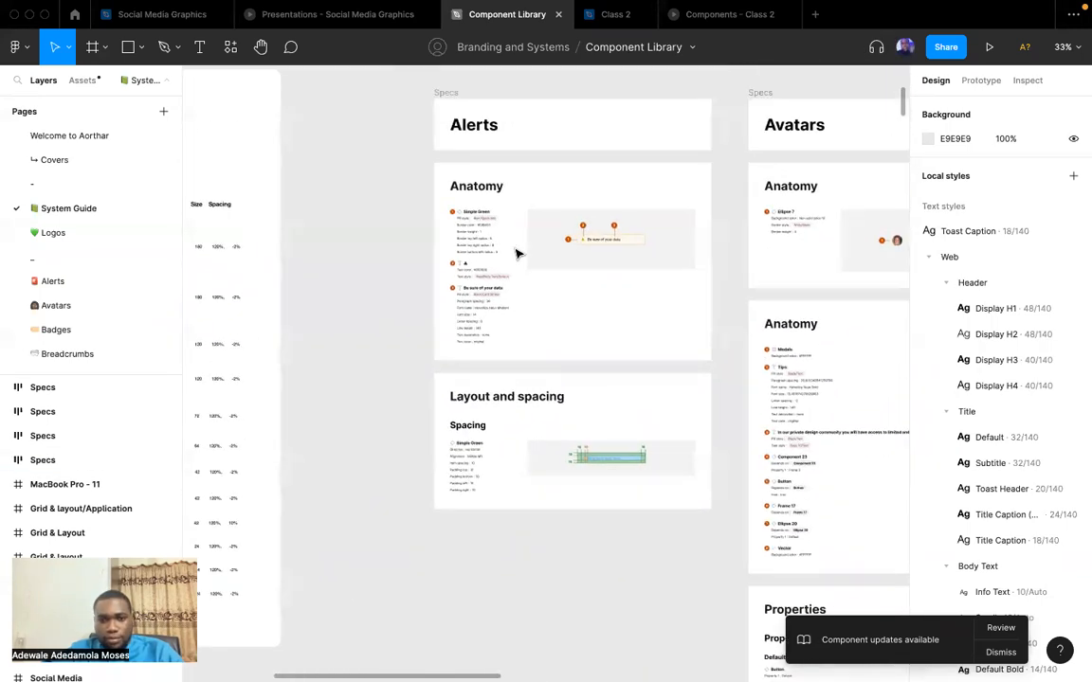
{"action": "scroll", "coordinate": [516, 253], "scroll_direction": "right", "scroll_amount": 5}
{"action": "scroll", "coordinate": [516, 253], "scroll_direction": "up", "scroll_amount": 3}
{"action": "scroll", "coordinate": [516, 253], "scroll_direction": "down", "scroll_amount": 10}
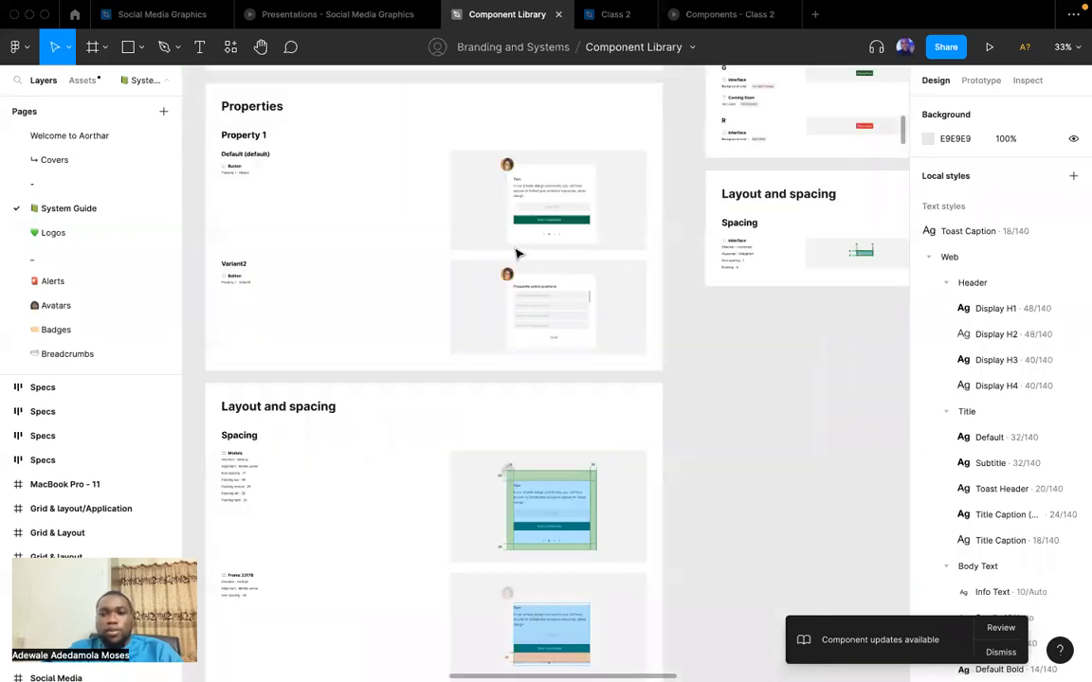
{"action": "scroll", "coordinate": [563, 231], "scroll_direction": "up", "scroll_amount": 3}
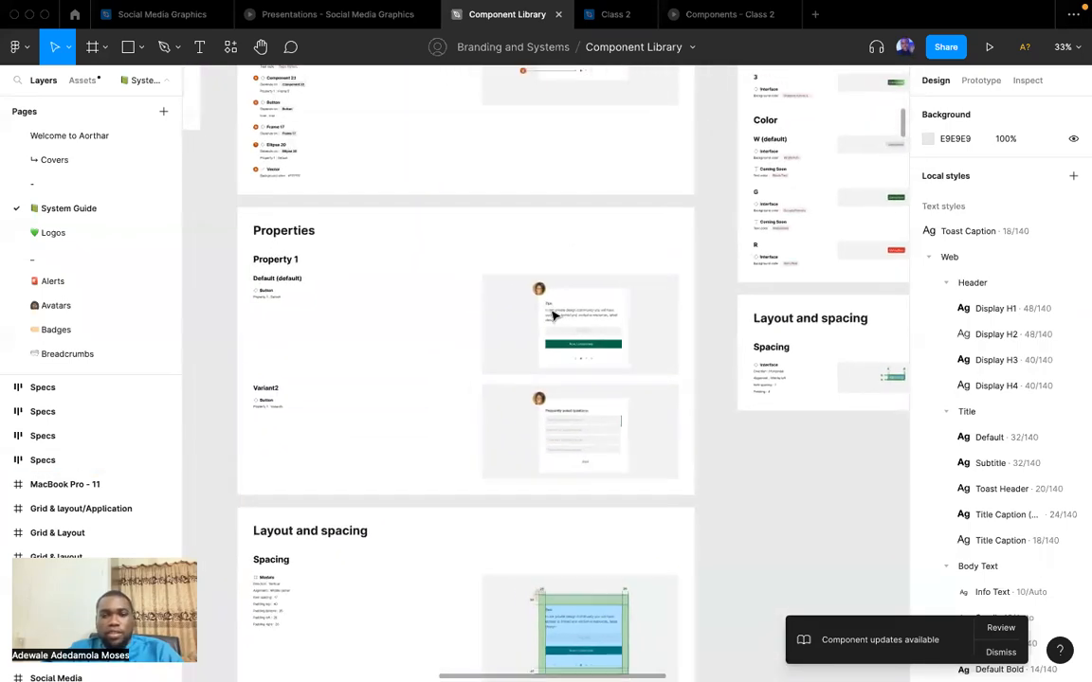
{"action": "scroll", "coordinate": [556, 315], "scroll_direction": "down", "scroll_amount": 5}
{"action": "scroll", "coordinate": [556, 517], "scroll_direction": "up", "scroll_amount": 15}
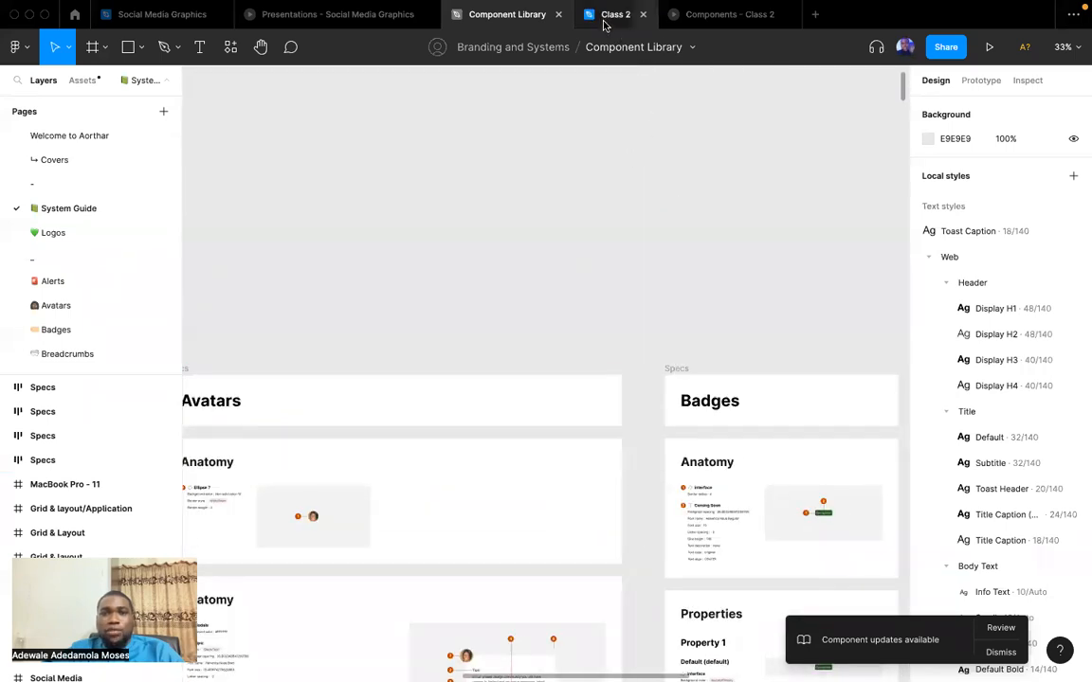
Return to the Class 2 file and inspect the Filled and Default variants of the Text field component.
{"action": "left_click", "coordinate": [612, 14]}
{"action": "left_click", "coordinate": [548, 264]}
{"action": "left_click", "coordinate": [536, 512]}
{"action": "scroll", "coordinate": [536, 512], "scroll_direction": "down", "scroll_amount": 1}
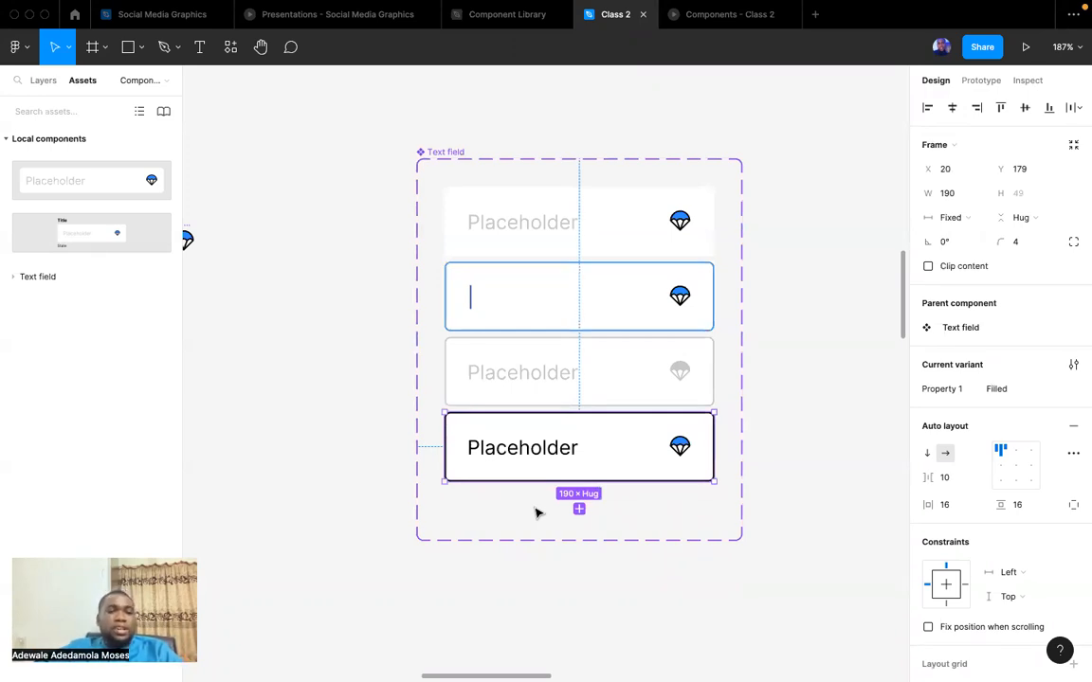
{"action": "left_click", "coordinate": [575, 244]}
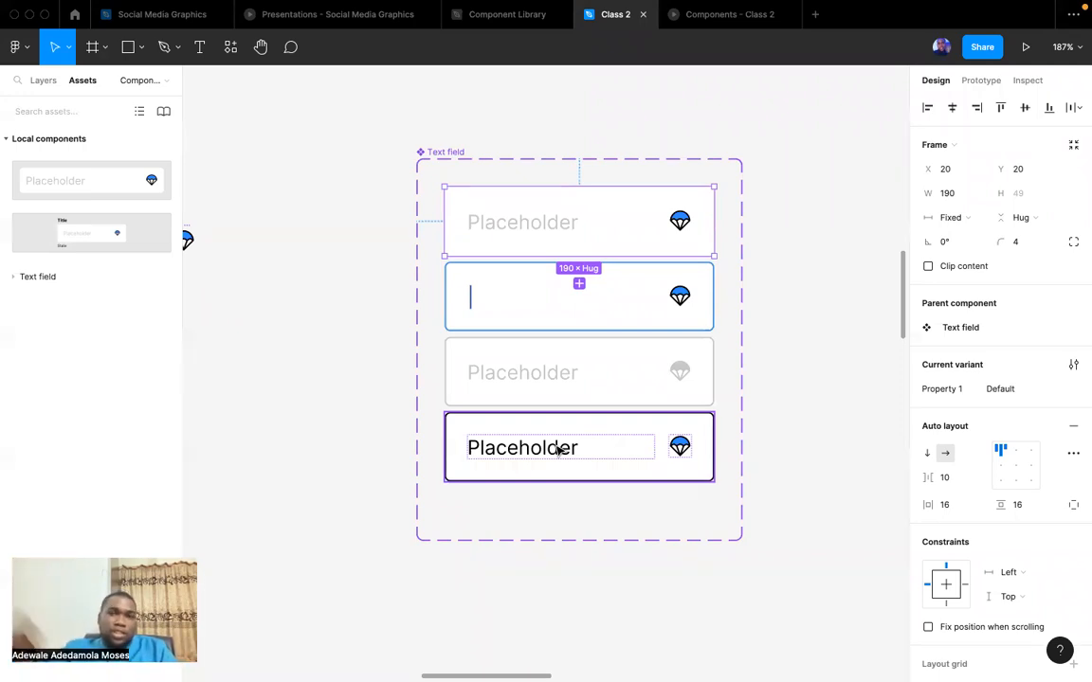
{"action": "key", "text": "ctrl+Right"}
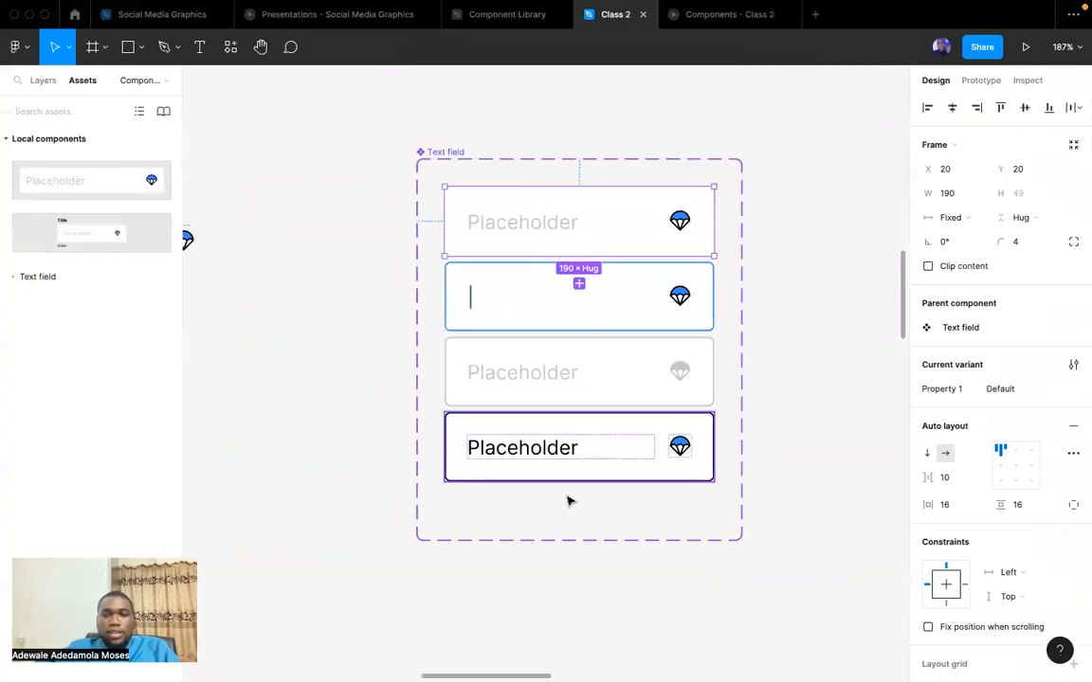
{"action": "left_click", "coordinate": [288, 524]}
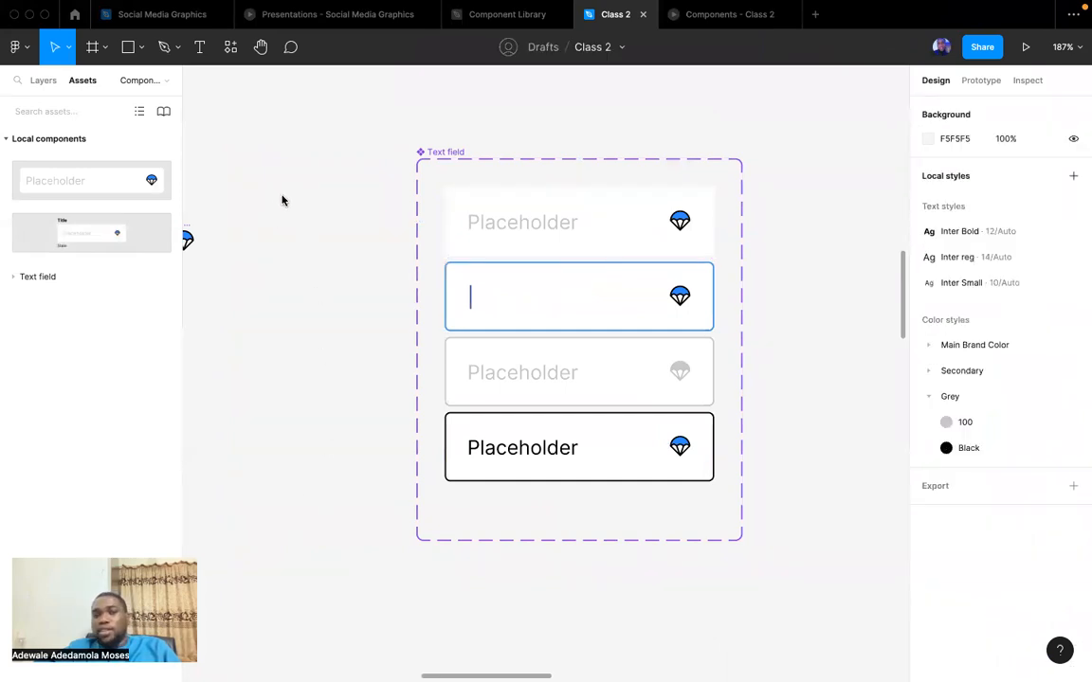
Look over the Text Placeholder component, the component section headings and the Login screen on the canvas.
{"action": "scroll", "coordinate": [789, 366], "scroll_direction": "down", "scroll_amount": 5}
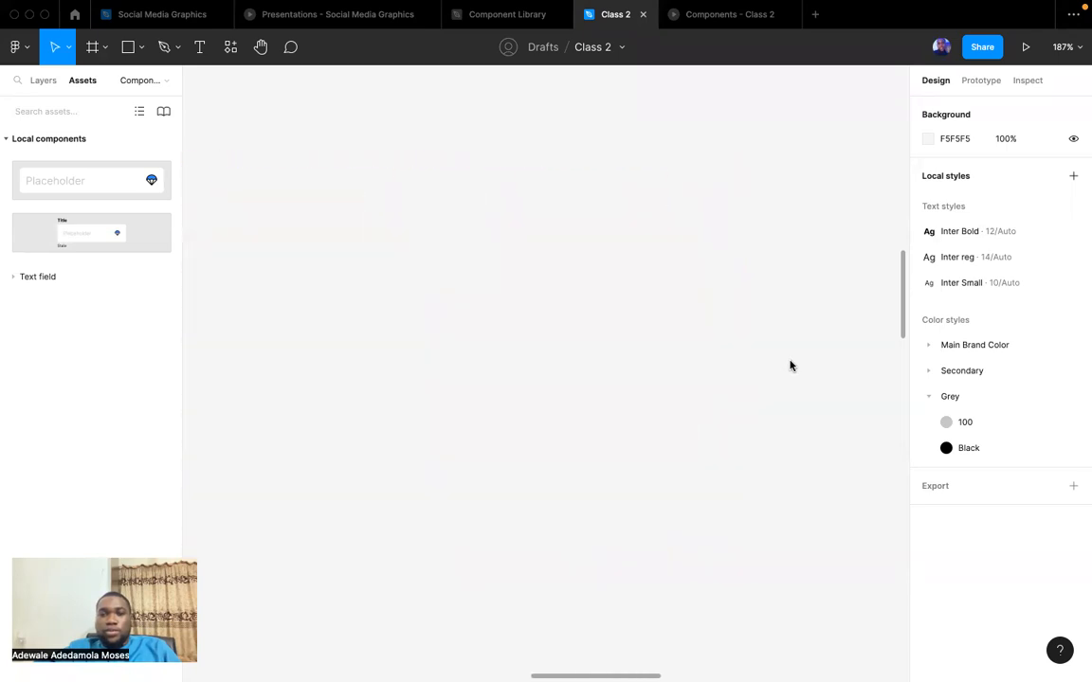
{"action": "scroll", "coordinate": [790, 366], "scroll_direction": "down", "scroll_amount": 5}
{"action": "scroll", "coordinate": [790, 366], "scroll_direction": "left", "scroll_amount": 2}
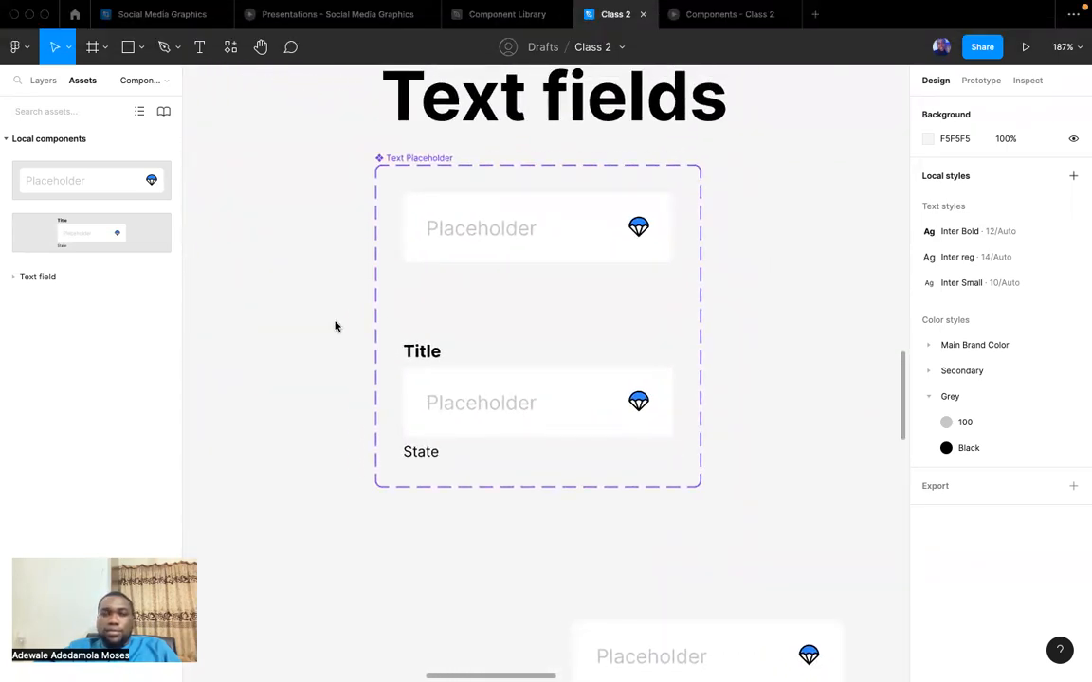
{"action": "scroll", "coordinate": [404, 414], "scroll_direction": "right", "scroll_amount": 10}
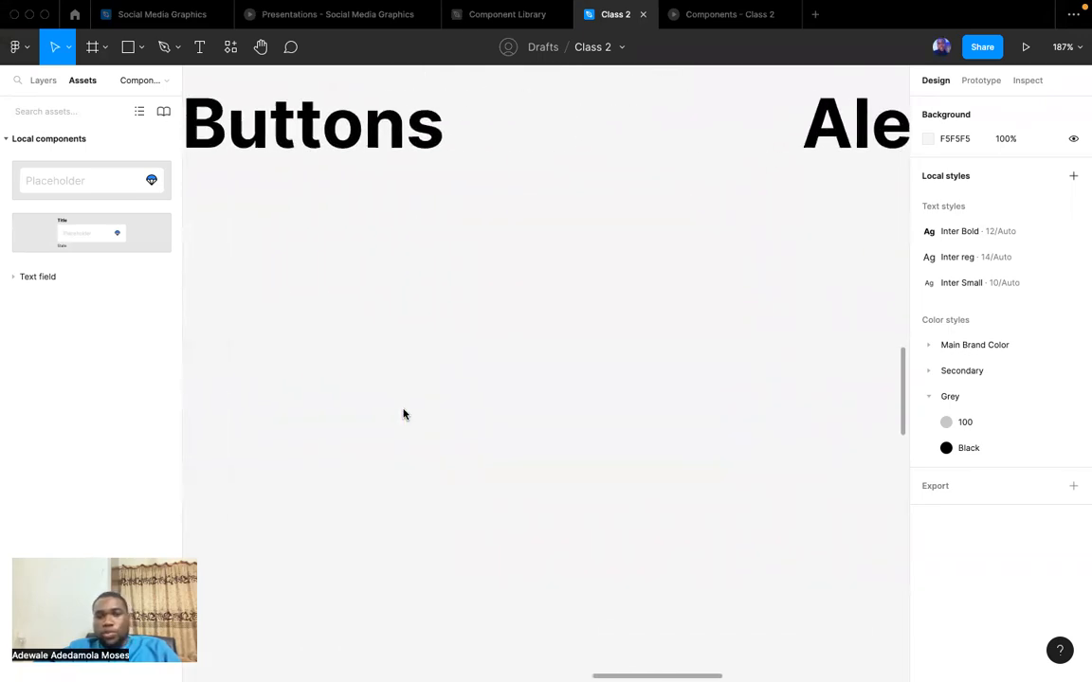
{"action": "scroll", "coordinate": [404, 414], "scroll_direction": "left", "scroll_amount": 4}
{"action": "scroll", "coordinate": [495, 351], "scroll_direction": "down", "scroll_amount": 5}
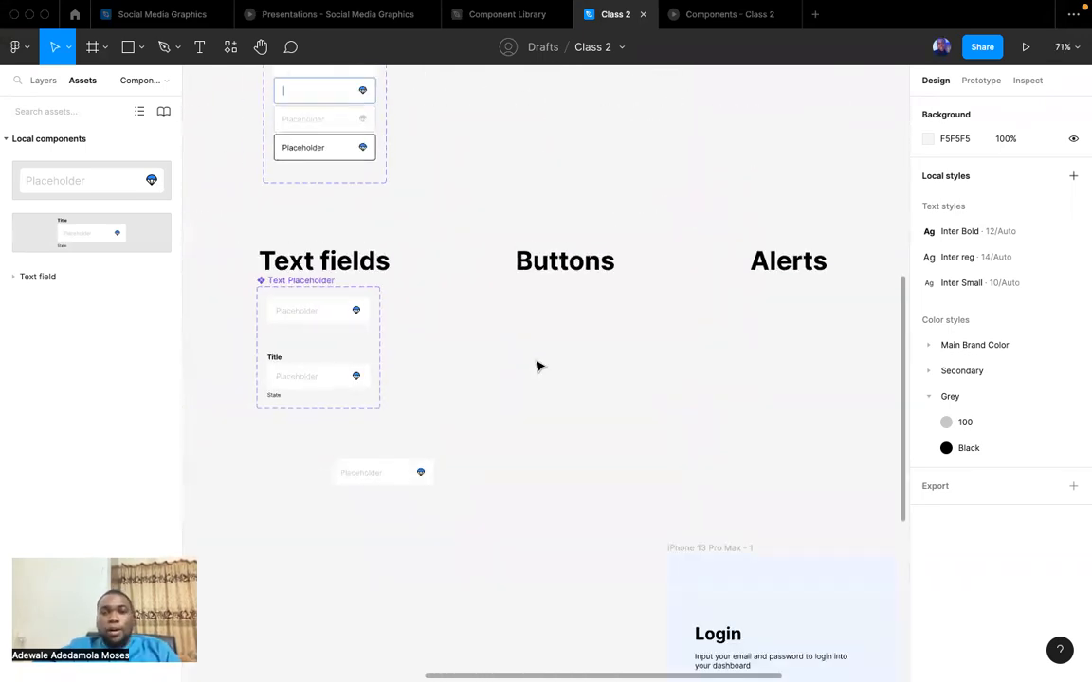
{"action": "scroll", "coordinate": [538, 366], "scroll_direction": "left", "scroll_amount": 2}
{"action": "scroll", "coordinate": [537, 366], "scroll_direction": "left", "scroll_amount": 1}
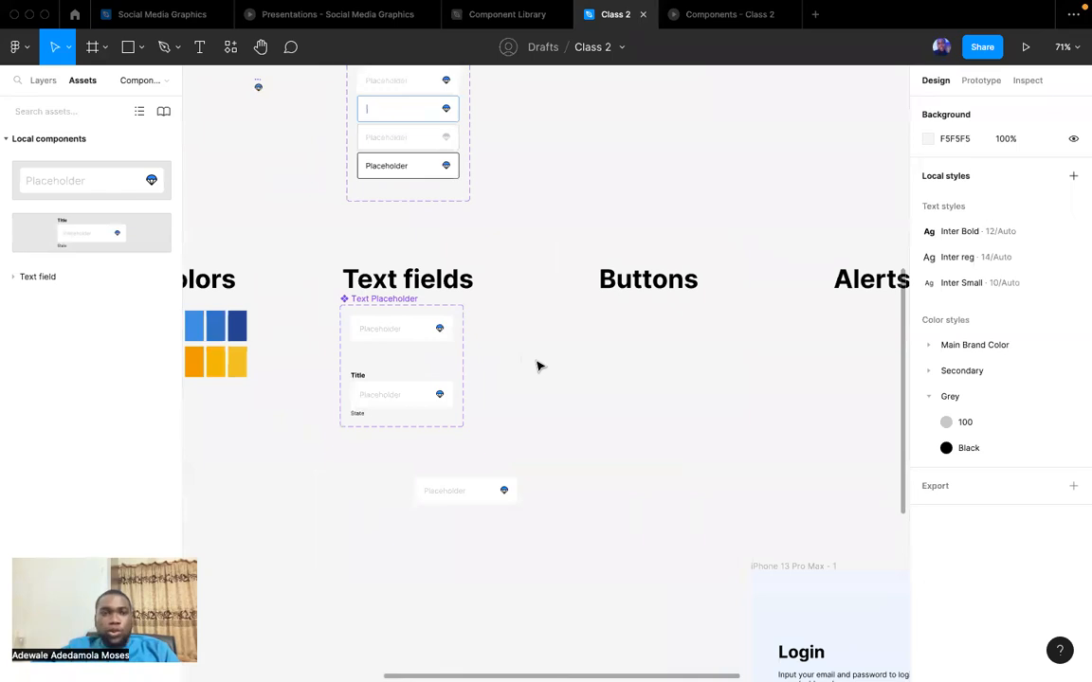
{"action": "scroll", "coordinate": [537, 365], "scroll_direction": "left", "scroll_amount": 5}
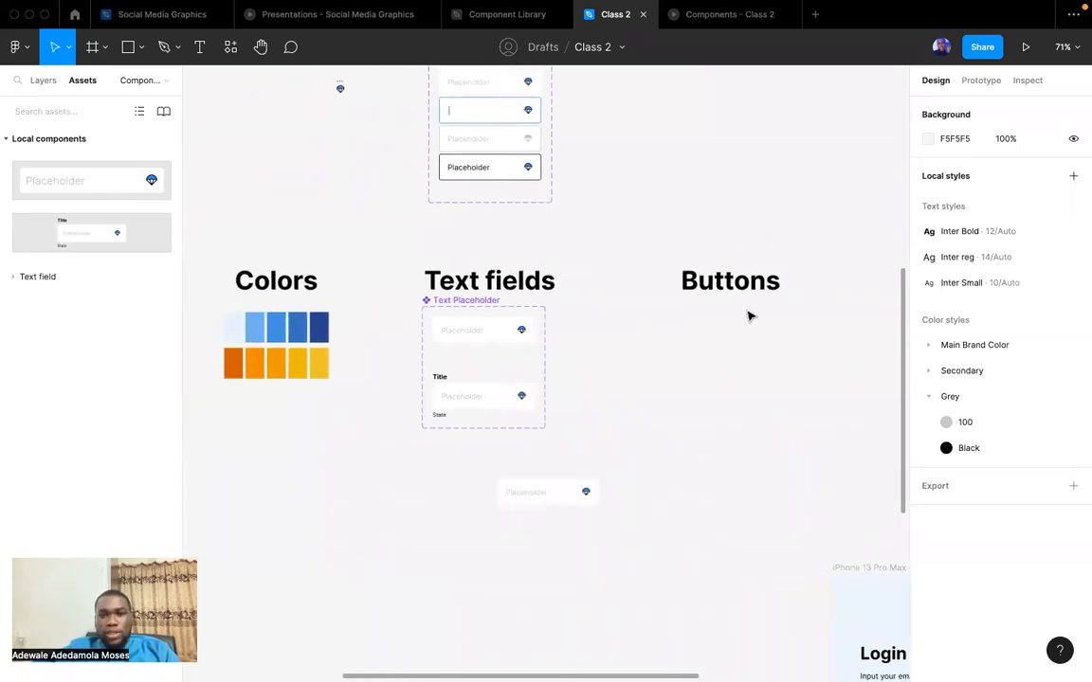
{"action": "scroll", "coordinate": [749, 316], "scroll_direction": "down", "scroll_amount": 8}
{"action": "scroll", "coordinate": [748, 316], "scroll_direction": "right", "scroll_amount": 5}
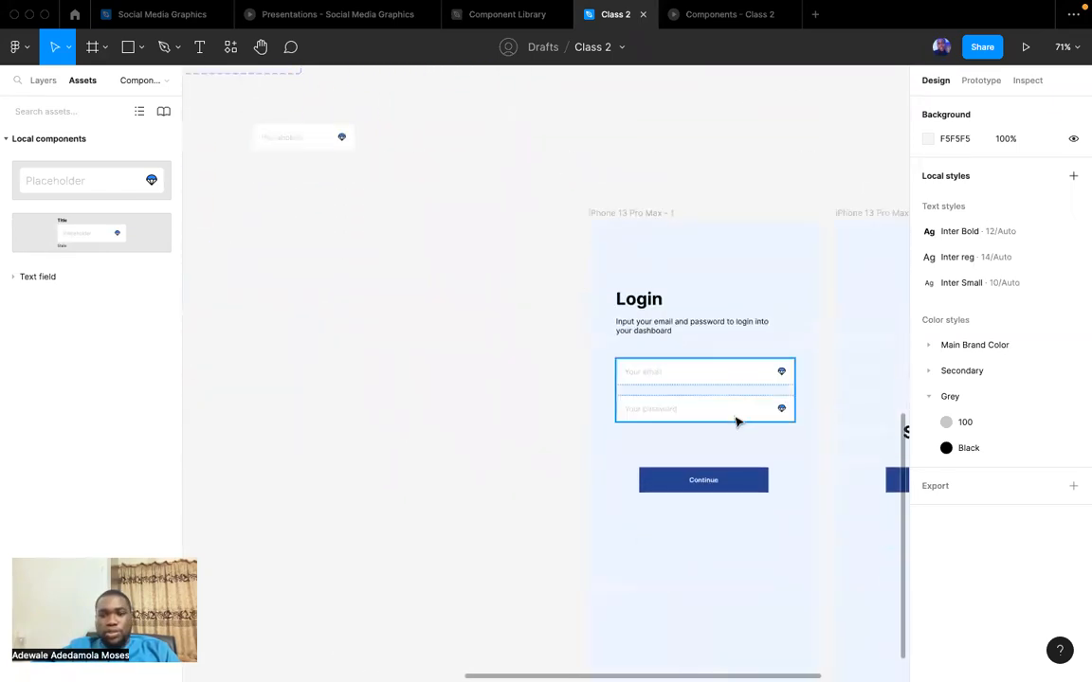
Duplicate the Login screen's Continue button and place the copy directly below the Buttons heading.
{"action": "scroll", "coordinate": [737, 422], "scroll_direction": "up", "scroll_amount": 5}
{"action": "left_click", "coordinate": [707, 365]}
{"action": "scroll", "coordinate": [705, 367], "scroll_direction": "up", "scroll_amount": 8}
{"action": "scroll", "coordinate": [705, 367], "scroll_direction": "left", "scroll_amount": 6}
{"action": "scroll", "coordinate": [705, 366], "scroll_direction": "down", "scroll_amount": 10}
{"action": "scroll", "coordinate": [705, 365], "scroll_direction": "right", "scroll_amount": 5}
{"action": "left_click", "coordinate": [591, 134]}
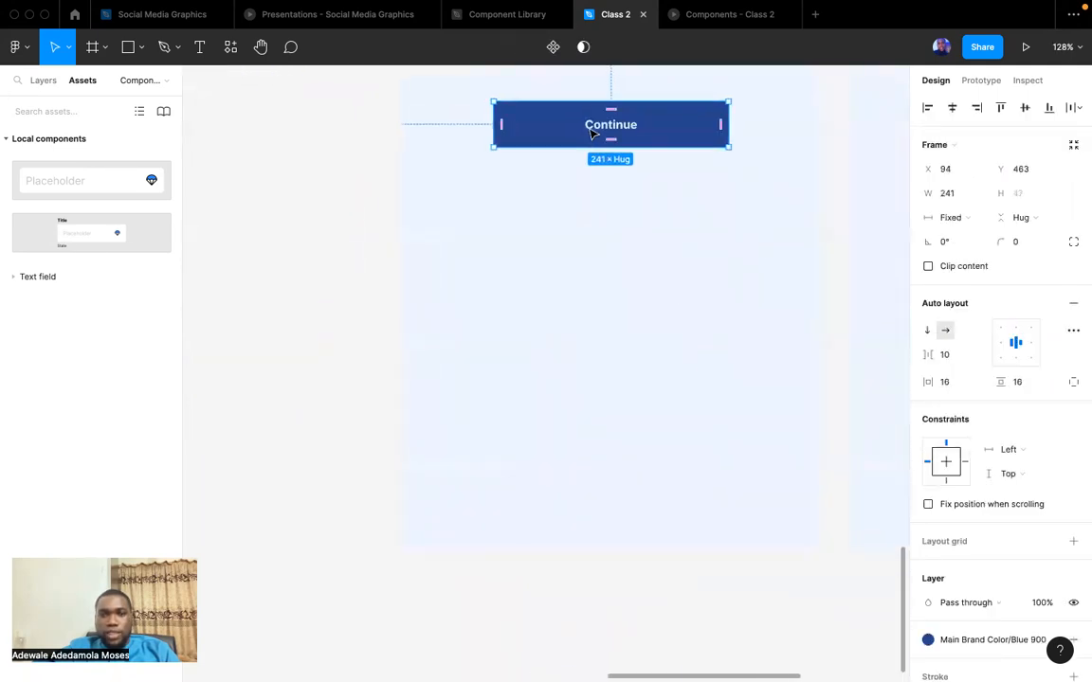
{"action": "scroll", "coordinate": [591, 133], "scroll_direction": "up", "scroll_amount": 2}
{"action": "scroll", "coordinate": [590, 133], "scroll_direction": "left", "scroll_amount": 3}
{"action": "scroll", "coordinate": [590, 134], "scroll_direction": "down", "scroll_amount": 6}
{"action": "scroll", "coordinate": [598, 152], "scroll_direction": "up", "scroll_amount": 3}
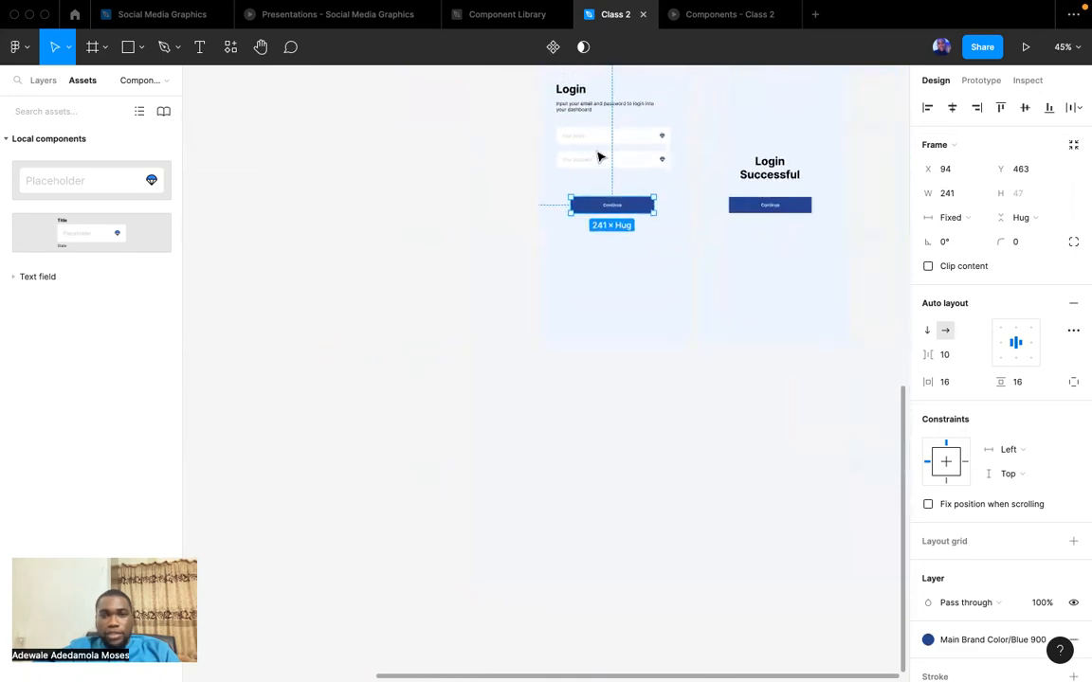
{"action": "scroll", "coordinate": [616, 227], "scroll_direction": "up", "scroll_amount": 4}
{"action": "scroll", "coordinate": [616, 228], "scroll_direction": "up", "scroll_amount": 3}
{"action": "scroll", "coordinate": [616, 228], "scroll_direction": "up", "scroll_amount": 3}
{"action": "left_click_drag", "start_coordinate": [641, 367], "coordinate": [562, 190]}
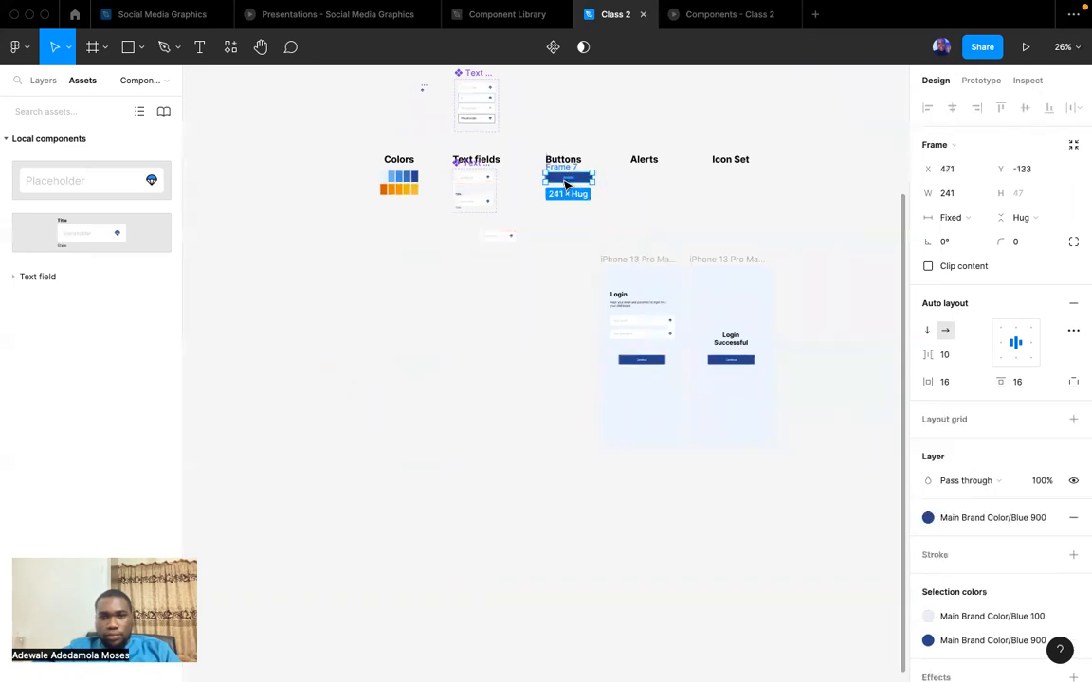
Convert the copied Continue button below the Buttons heading into a component and show the page's layers.
{"action": "scroll", "coordinate": [565, 184], "scroll_direction": "up", "scroll_amount": 10}
{"action": "scroll", "coordinate": [566, 185], "scroll_direction": "down", "scroll_amount": 2}
{"action": "scroll", "coordinate": [565, 185], "scroll_direction": "up", "scroll_amount": 2}
{"action": "scroll", "coordinate": [566, 184], "scroll_direction": "left", "scroll_amount": 2}
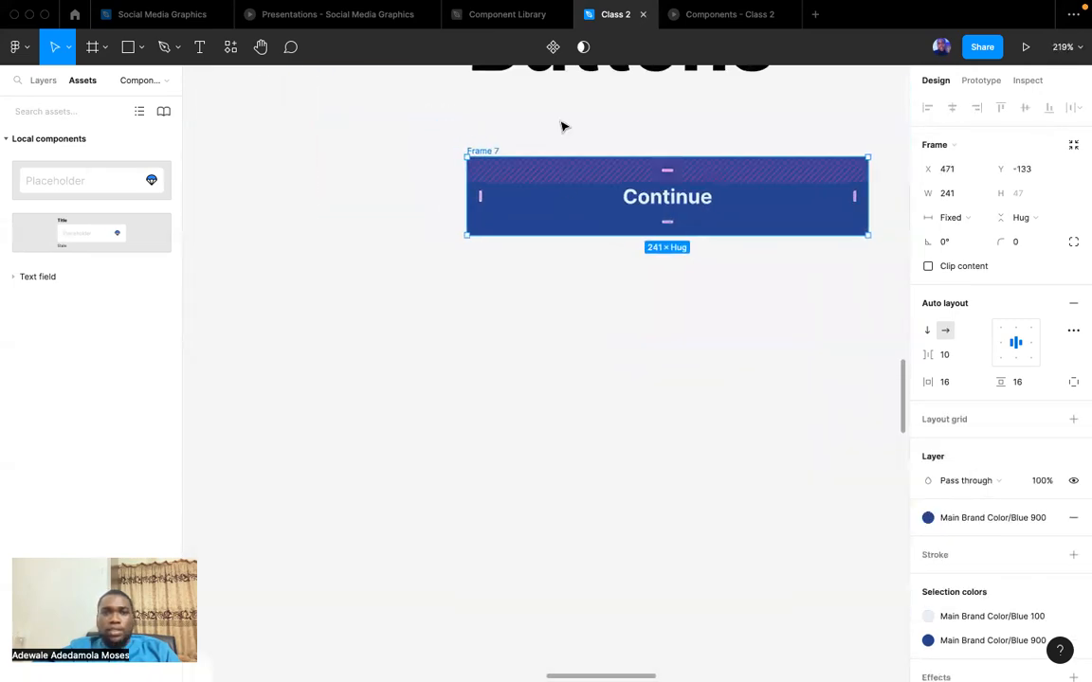
{"action": "key", "text": "ctrl+alt+k"}
{"action": "left_click", "coordinate": [40, 83]}
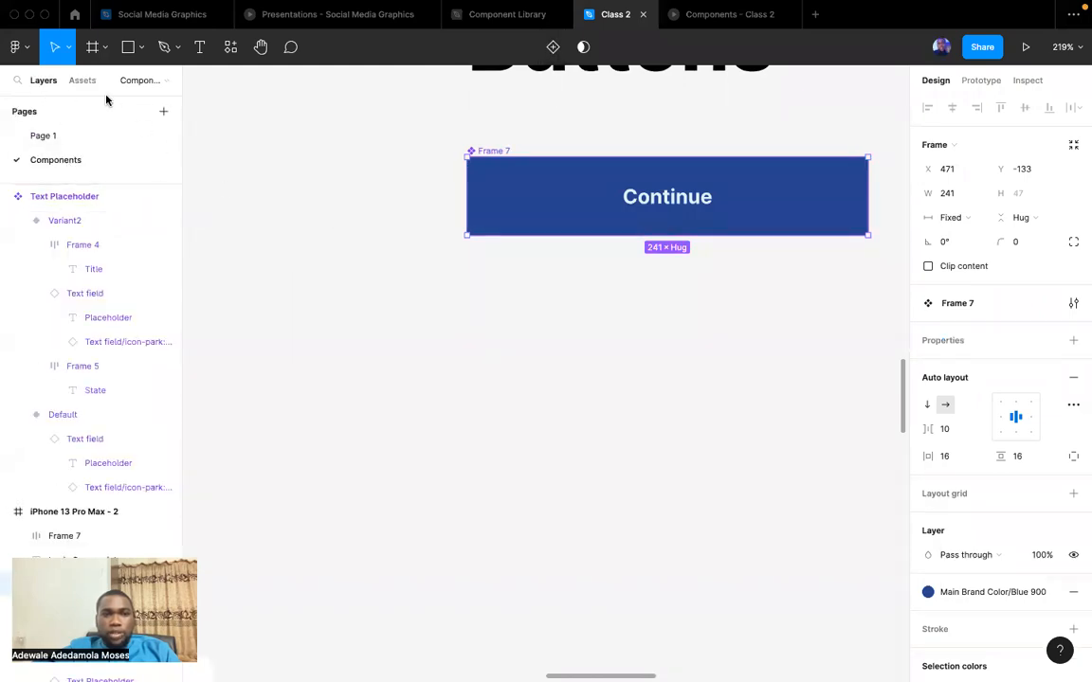
Set the button component's corner radius to 4 and rename the component Primary.
{"action": "left_click", "coordinate": [439, 327]}
{"action": "left_click", "coordinate": [490, 151]}
{"action": "double_click", "coordinate": [493, 149]}
{"action": "left_click", "coordinate": [1015, 242]}
{"action": "type", "text": "4"}
{"action": "key", "text": "Return"}
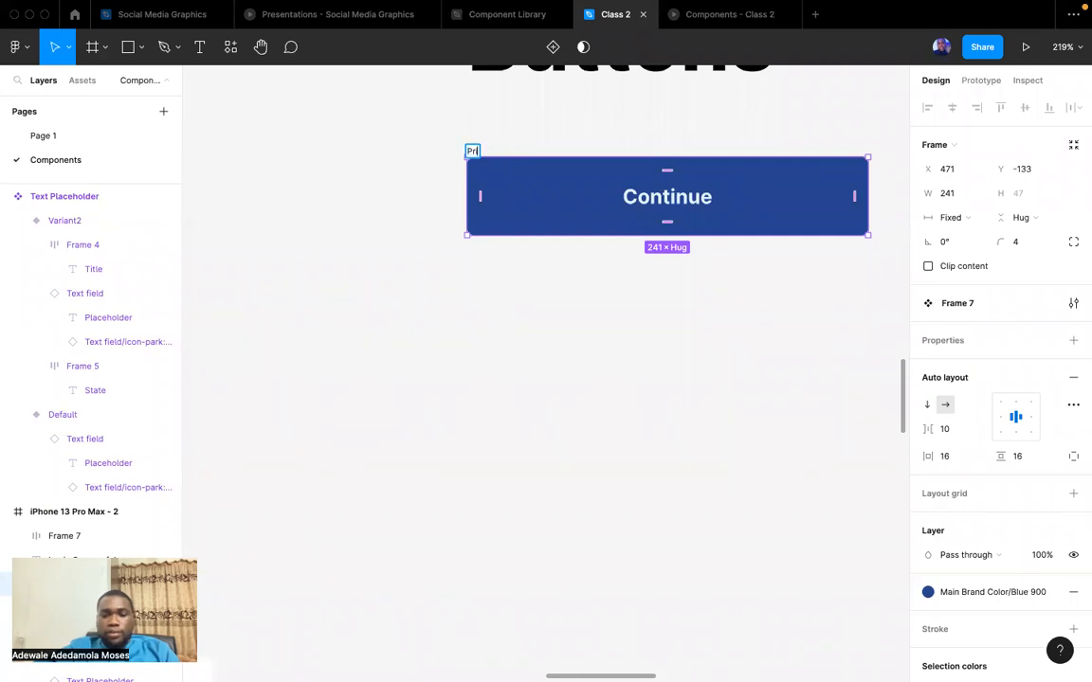
{"action": "key", "text": "Return"}
{"action": "left_click", "coordinate": [437, 361]}
{"action": "scroll", "coordinate": [438, 361], "scroll_direction": "down", "scroll_amount": 5}
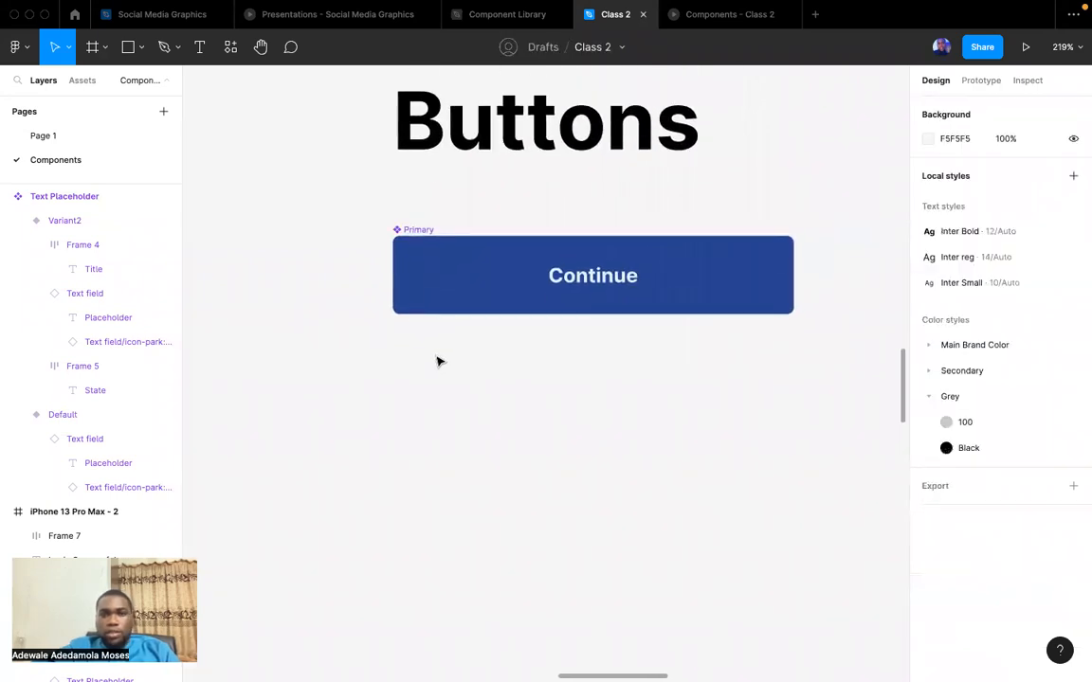
Add three variants to the Primary button component, making a stack of four Continue buttons.
{"action": "left_click", "coordinate": [431, 287]}
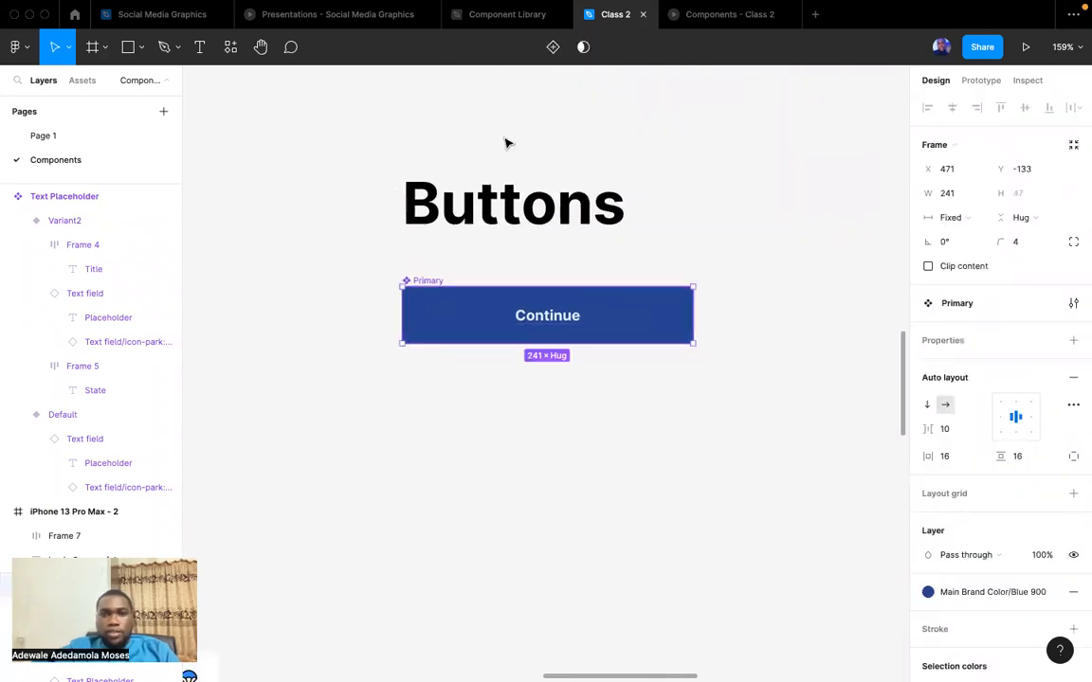
{"action": "left_click", "coordinate": [554, 47]}
{"action": "key", "text": "ctrl+d"}
{"action": "key", "text": "ctrl+d"}
{"action": "scroll", "coordinate": [618, 375], "scroll_direction": "down", "scroll_amount": 3}
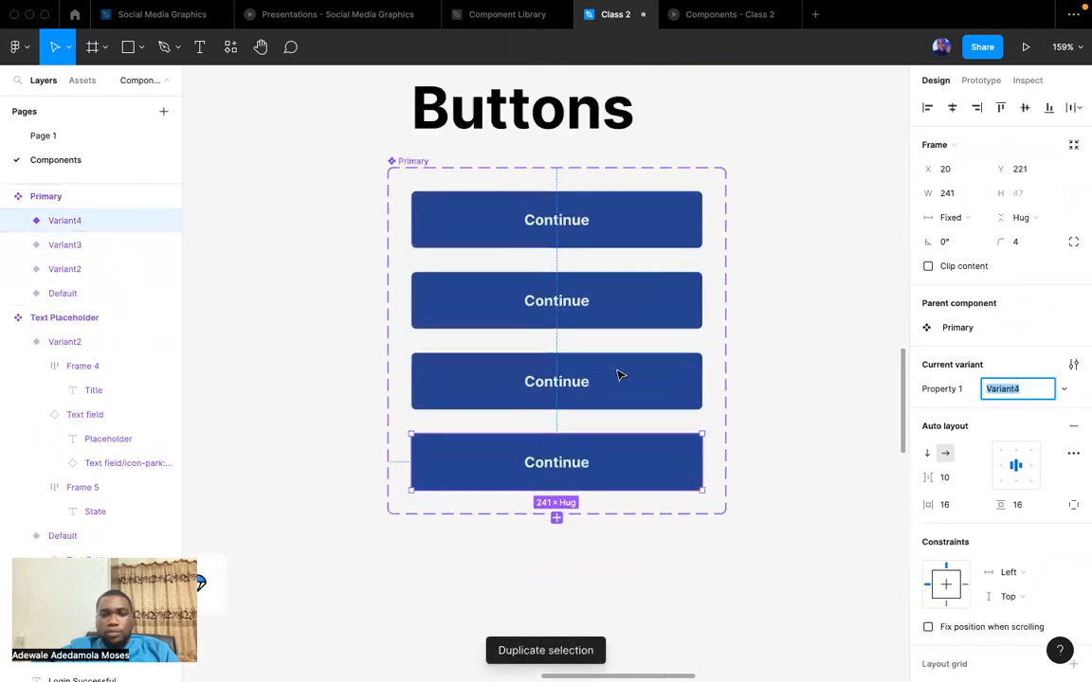
Change the second button variant's fill to the Main Brand Color style Blue 700.
{"action": "left_click", "coordinate": [634, 275]}
{"action": "scroll", "coordinate": [997, 485], "scroll_direction": "down", "scroll_amount": 5}
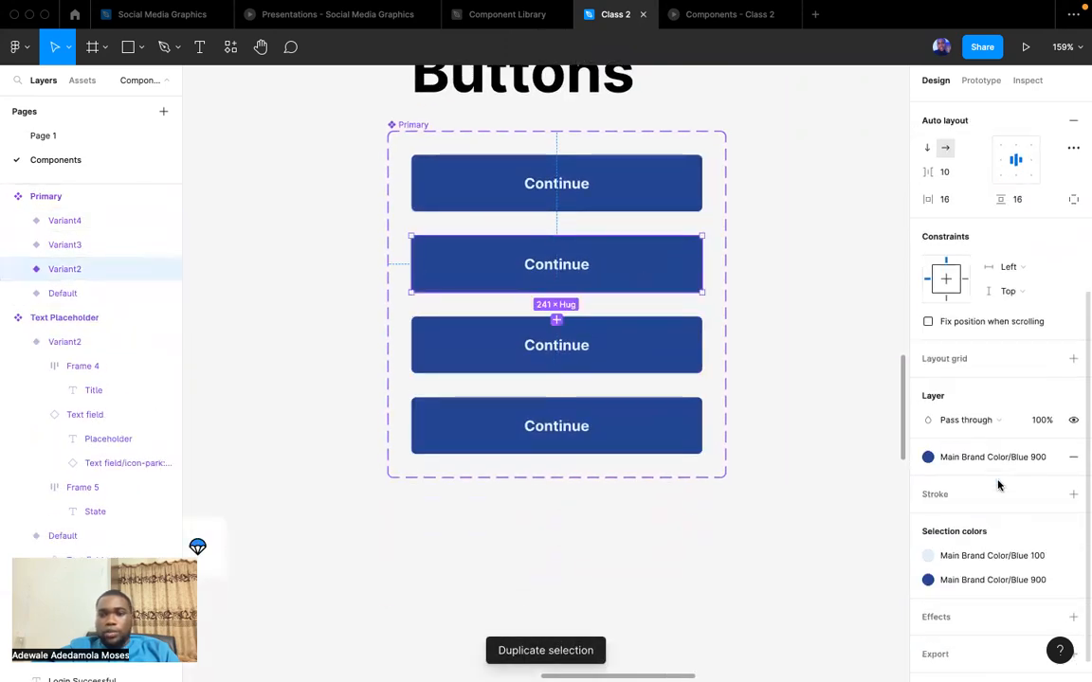
{"action": "left_click", "coordinate": [980, 460]}
{"action": "left_click", "coordinate": [966, 569]}
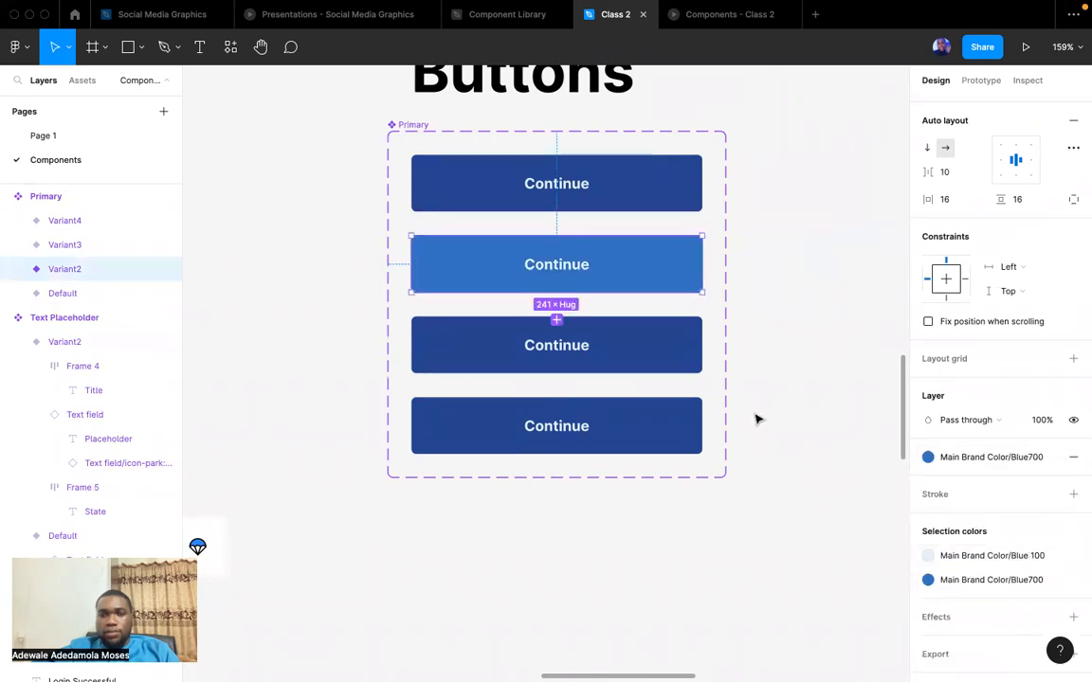
Change the Continue label colour in the third button variant to Main Brand Color Blue 300.
{"action": "left_click", "coordinate": [662, 363]}
{"action": "left_click", "coordinate": [976, 458]}
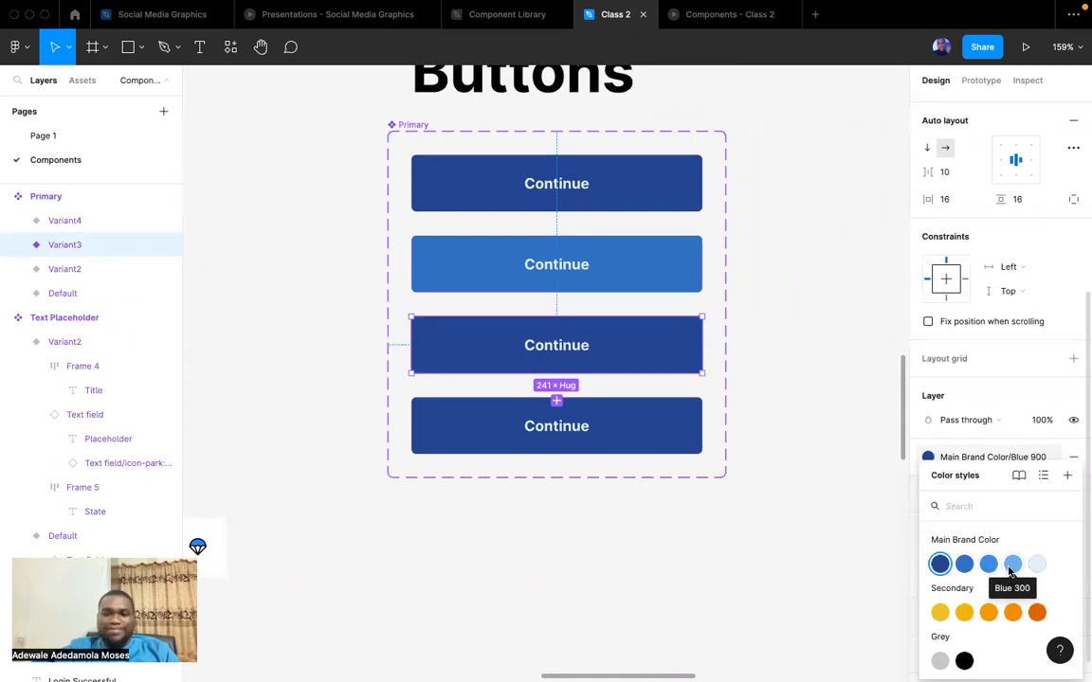
{"action": "double_click", "coordinate": [556, 347]}
{"action": "left_click", "coordinate": [984, 514]}
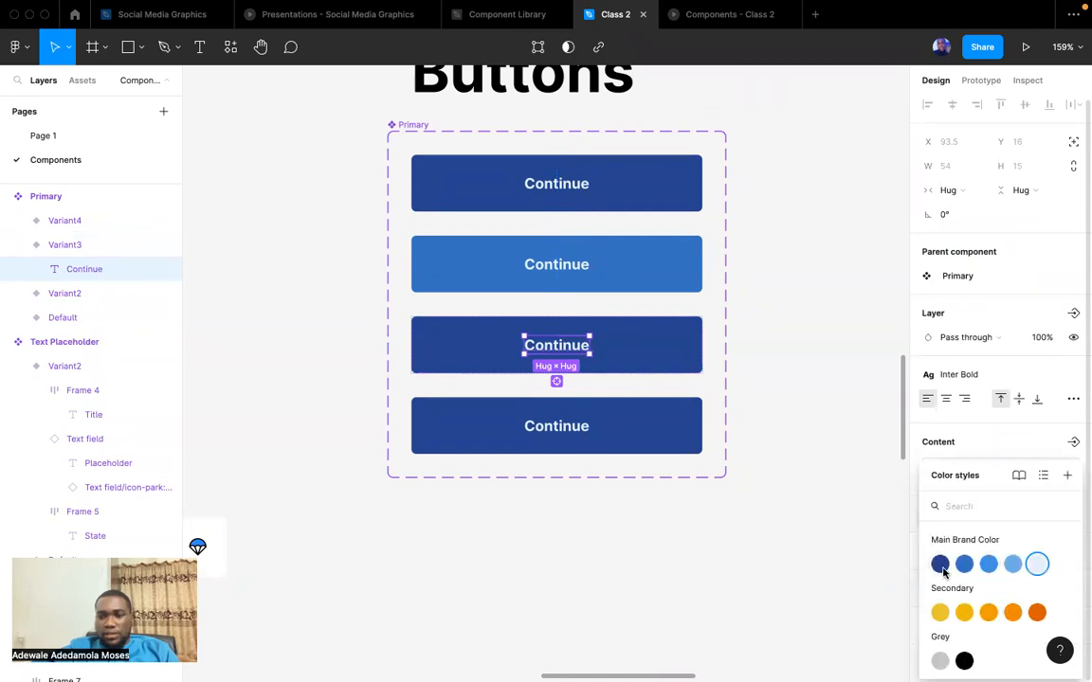
{"action": "left_click", "coordinate": [1012, 564]}
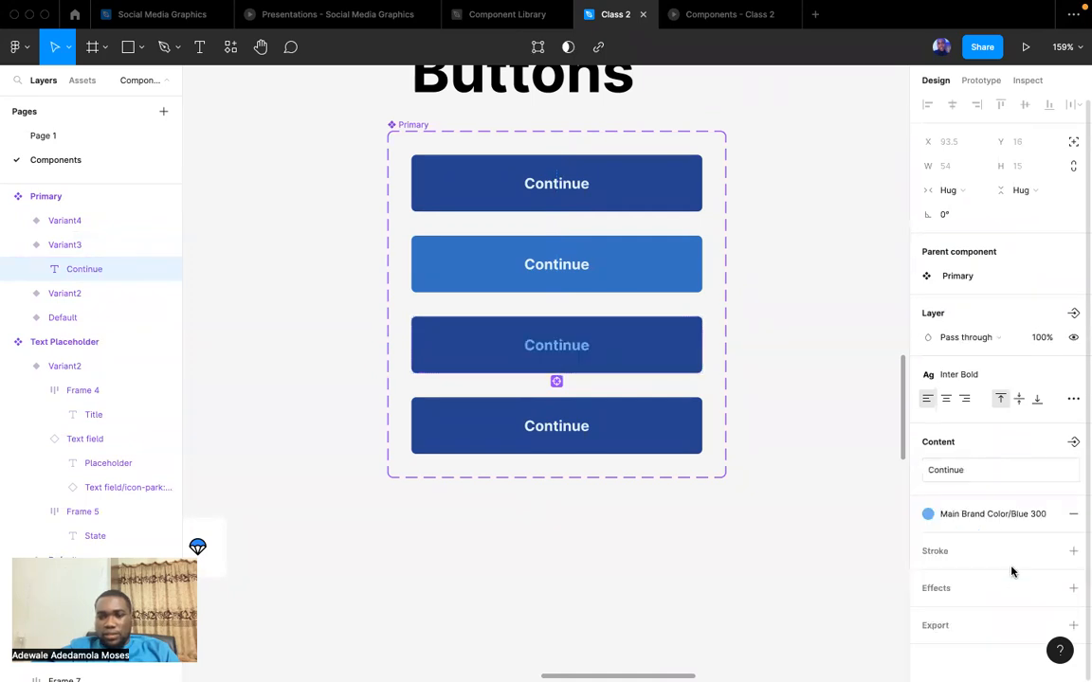
Change the fourth button variant's fill to the Grey 100 colour style.
{"action": "left_click", "coordinate": [603, 426]}
{"action": "scroll", "coordinate": [959, 596], "scroll_direction": "down", "scroll_amount": 4}
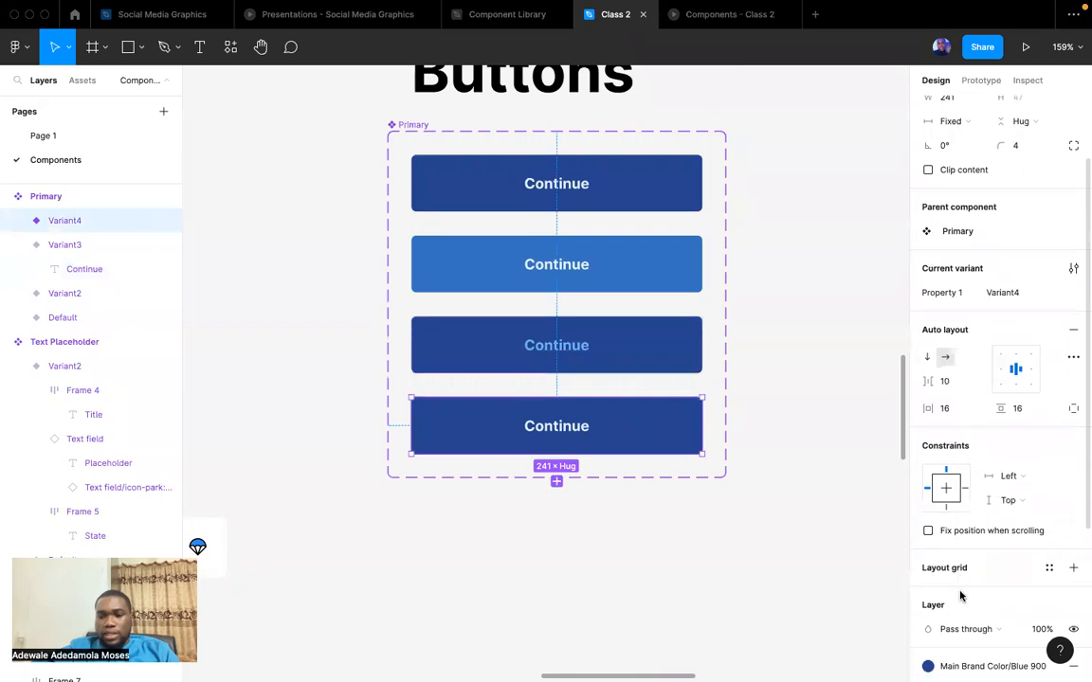
{"action": "left_click", "coordinate": [953, 544]}
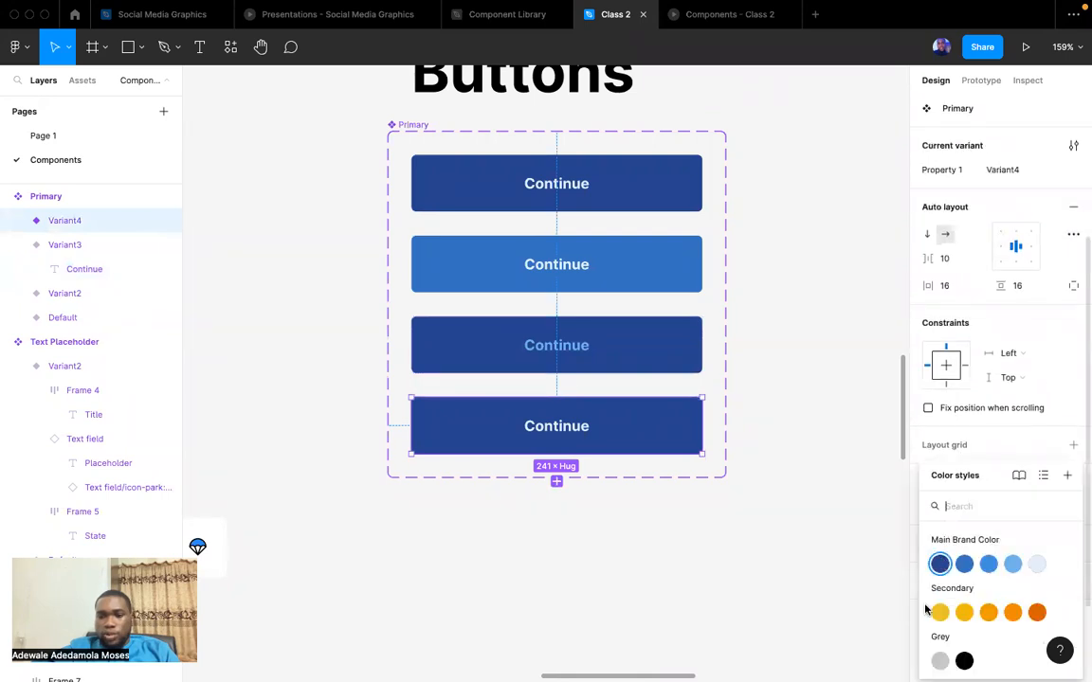
{"action": "left_click", "coordinate": [940, 660]}
Give the fourth variant's Continue label the Grey Black style, detach it from the style and set the colour to F1F1F1.
{"action": "left_click", "coordinate": [556, 431]}
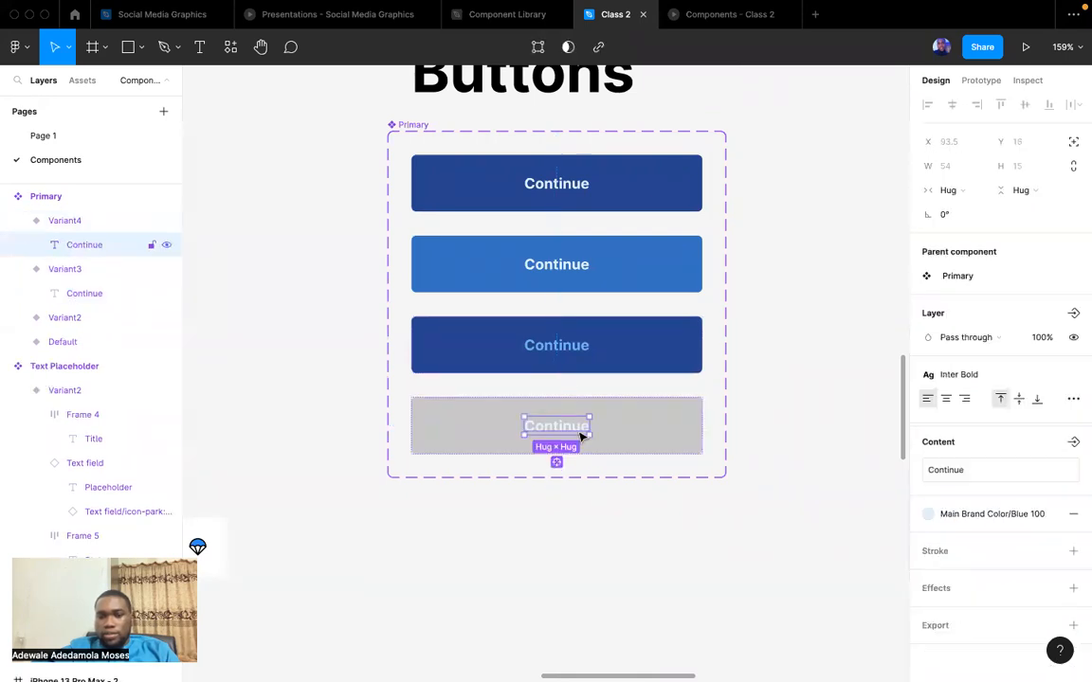
{"action": "left_click", "coordinate": [980, 519]}
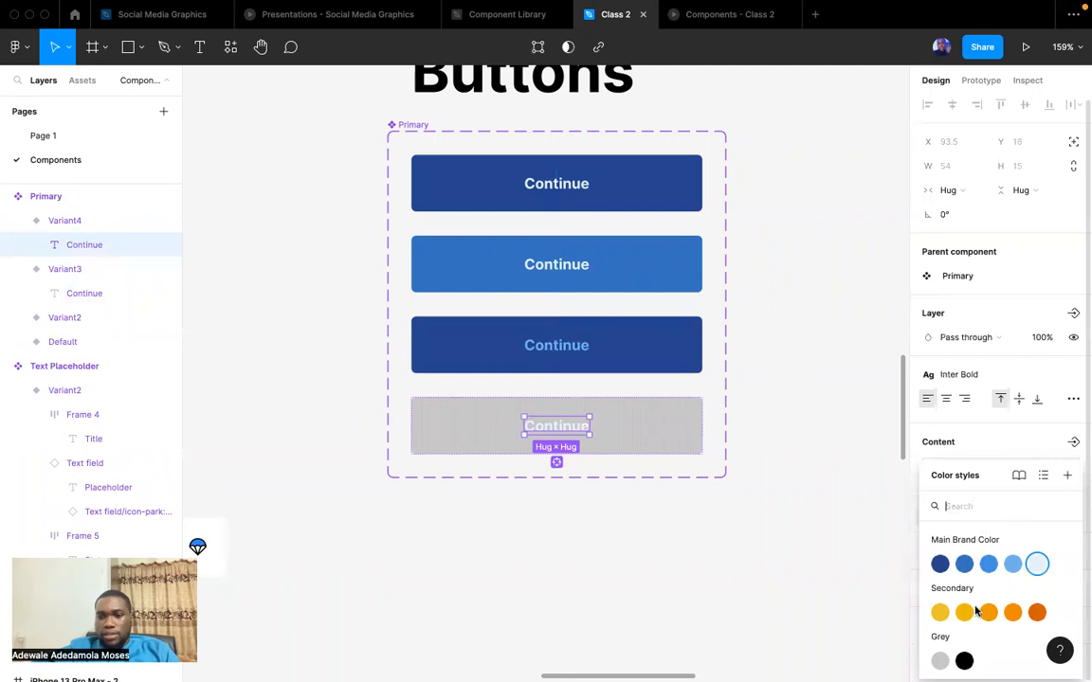
{"action": "left_click", "coordinate": [963, 661]}
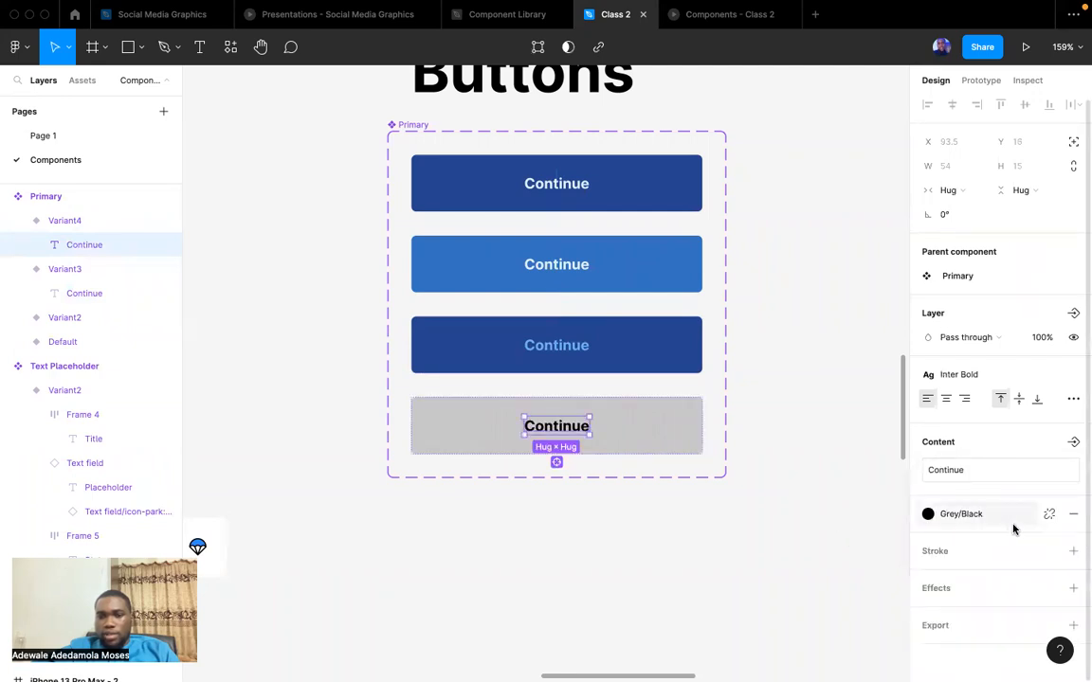
{"action": "left_click", "coordinate": [1048, 515]}
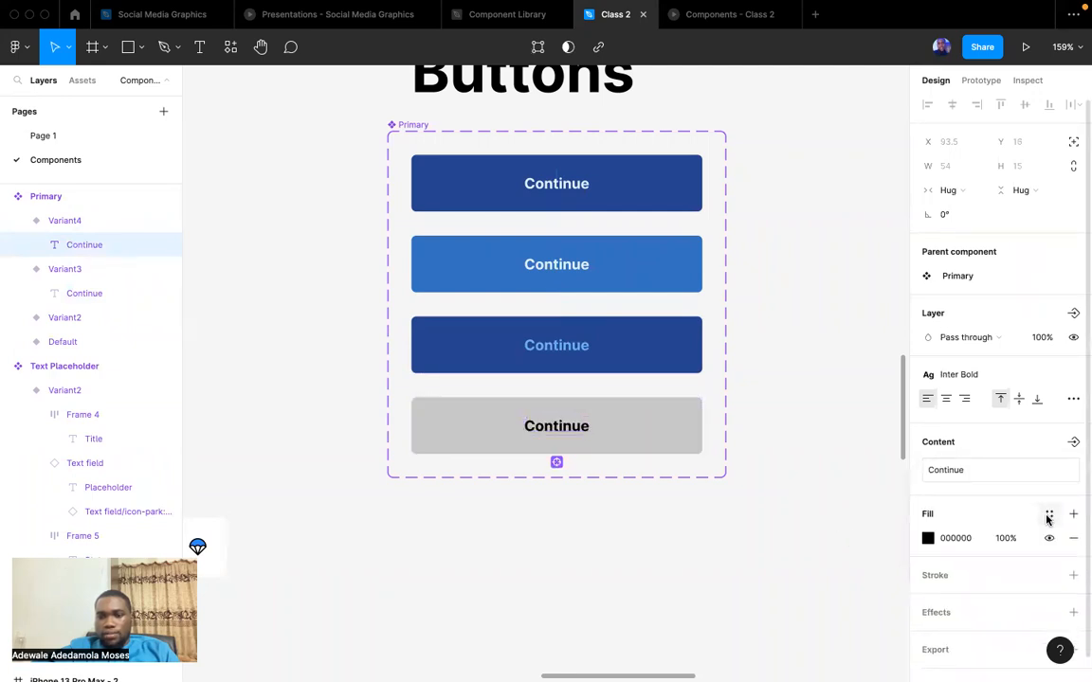
{"action": "left_click", "coordinate": [927, 539]}
{"action": "type", "text": "E8E8E8"}
{"action": "key", "text": "Return"}
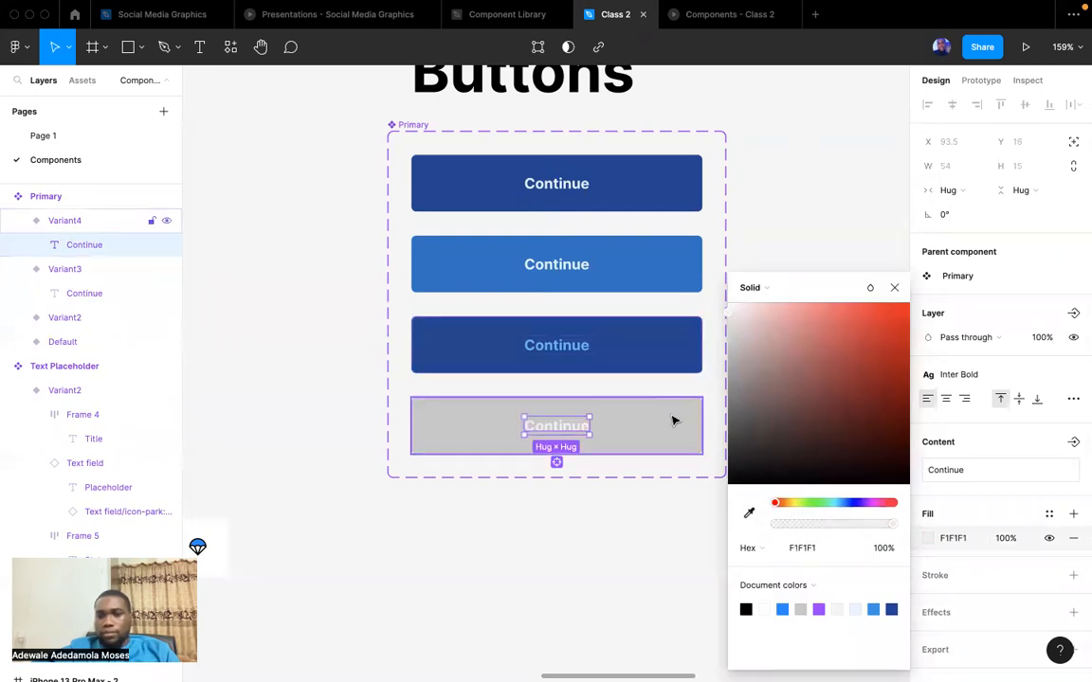
Save the fourth variant's label colour as a new colour style named 200 and move it into the Grey group.
{"action": "left_click", "coordinate": [1045, 515]}
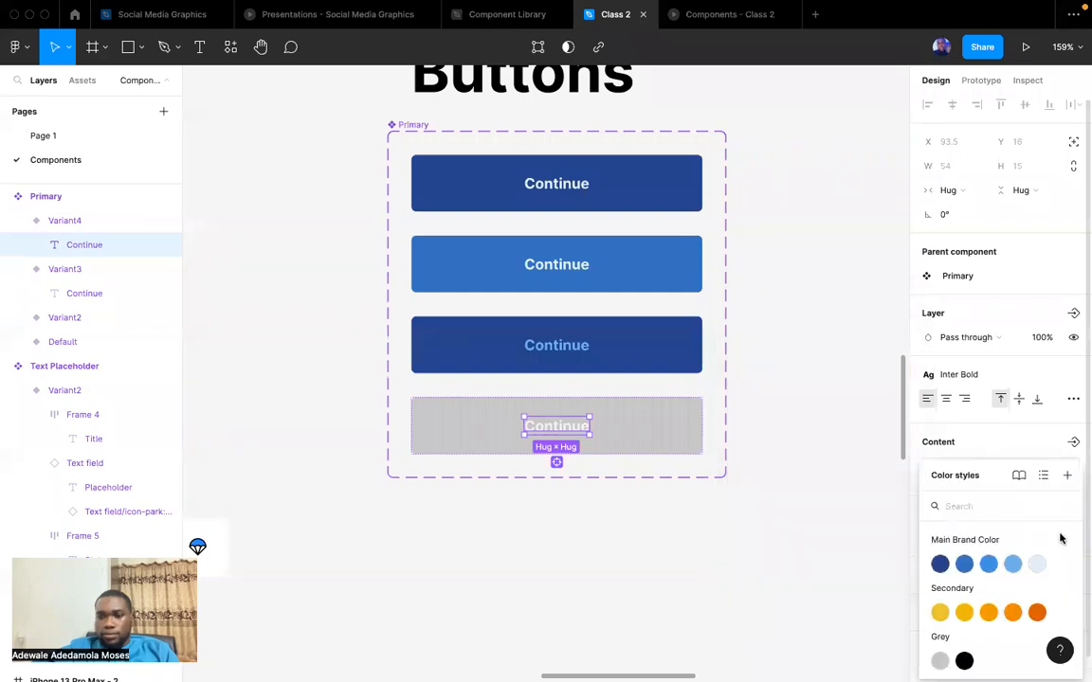
{"action": "left_click", "coordinate": [1066, 477]}
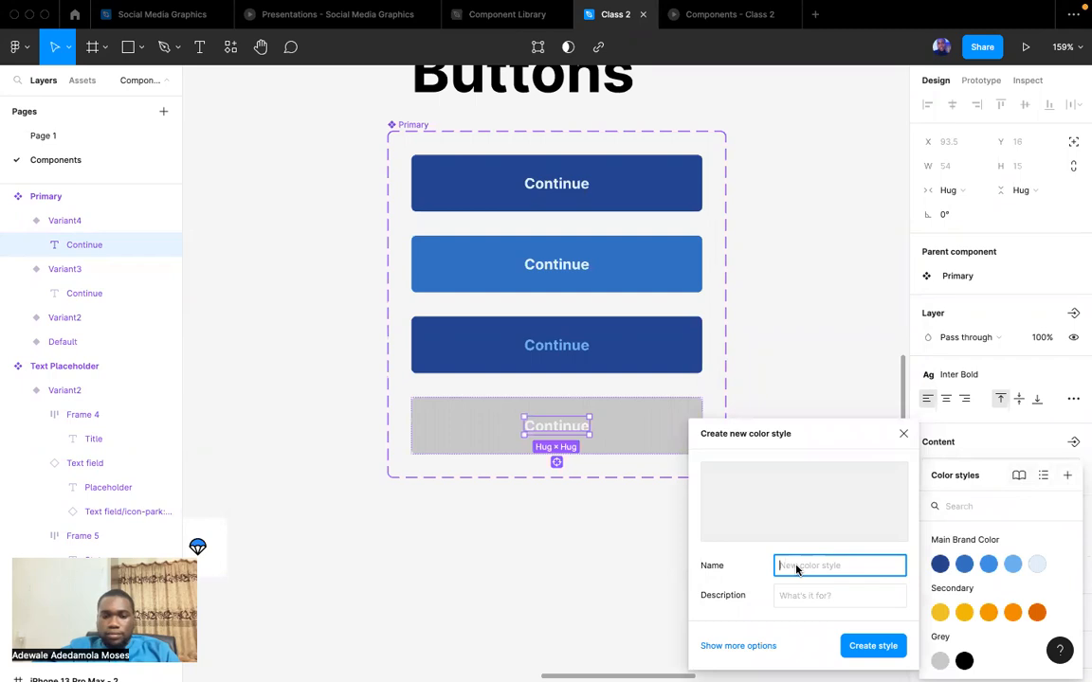
{"action": "key", "text": "Return"}
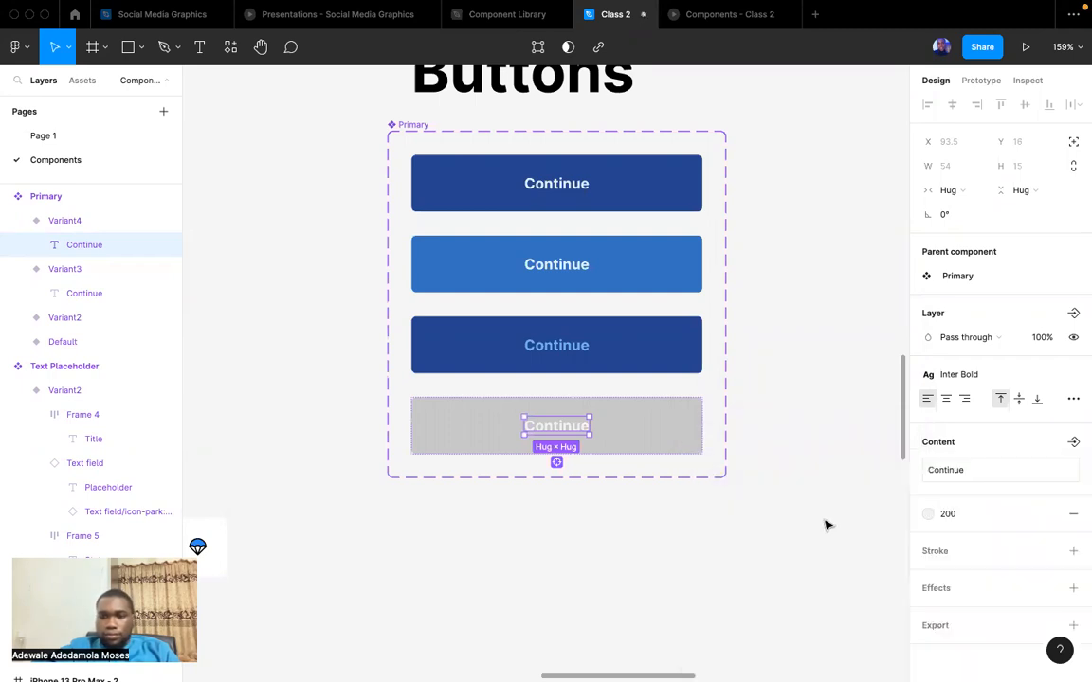
{"action": "left_click", "coordinate": [827, 525]}
{"action": "left_click_drag", "start_coordinate": [967, 347], "coordinate": [969, 453]}
{"action": "scroll", "coordinate": [838, 492], "scroll_direction": "down", "scroll_amount": 2}
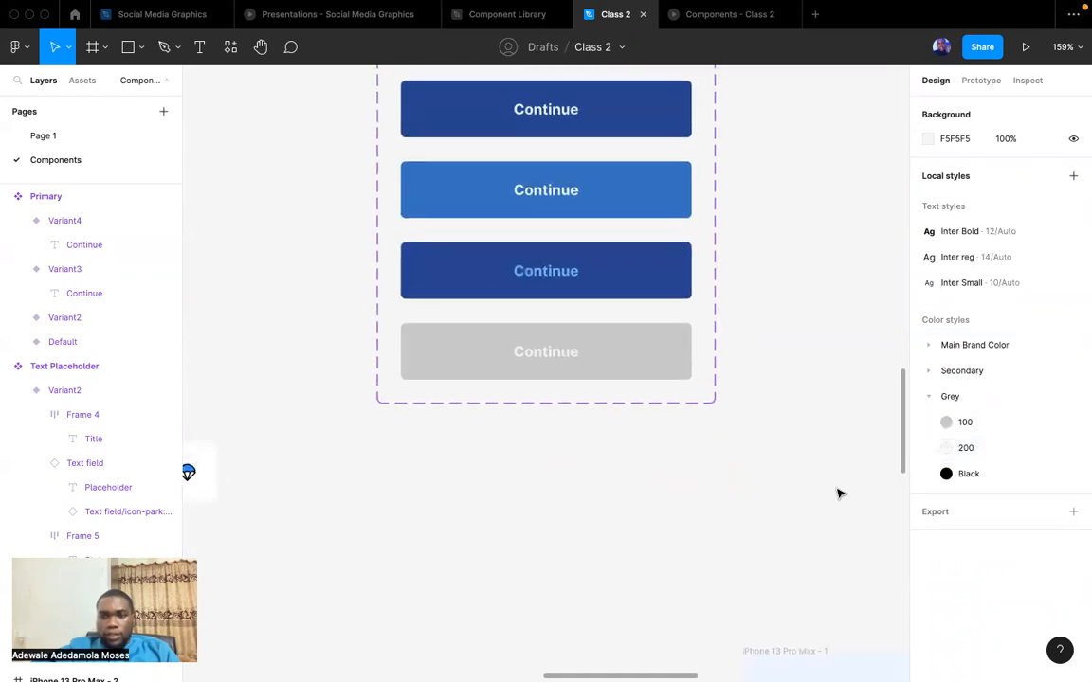
Move the Primary component set so that its edge lines up with the start of the Buttons heading.
{"action": "scroll", "coordinate": [731, 368], "scroll_direction": "down", "scroll_amount": 5}
{"action": "left_click_drag", "start_coordinate": [568, 217], "coordinate": [580, 222]}
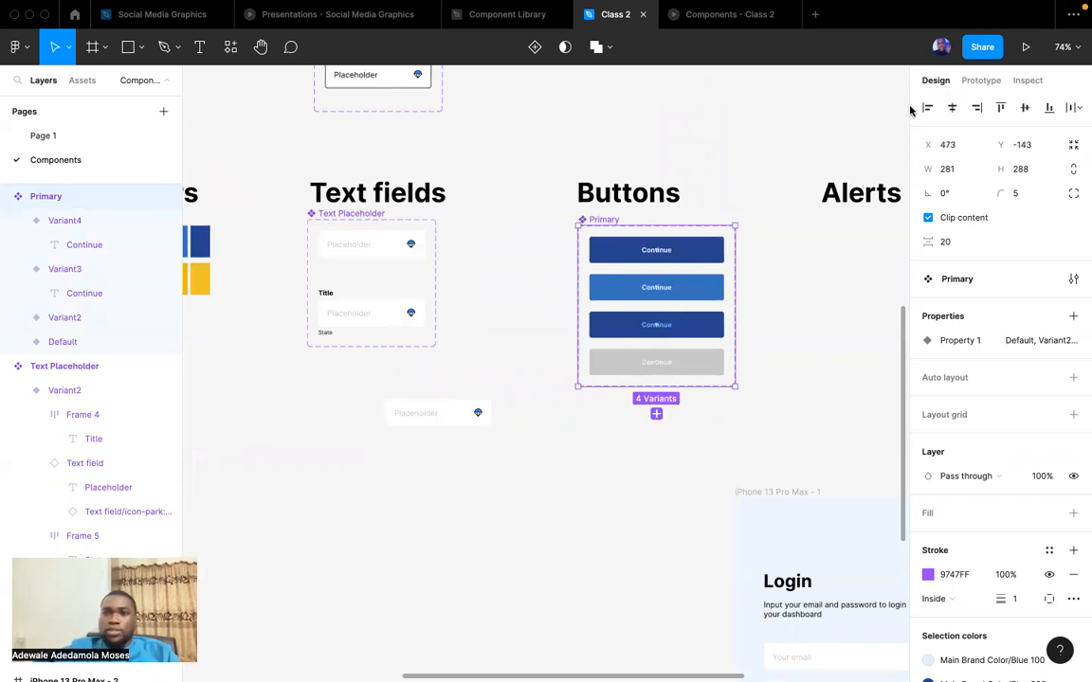
{"action": "scroll", "coordinate": [792, 241], "scroll_direction": "up", "scroll_amount": 3}
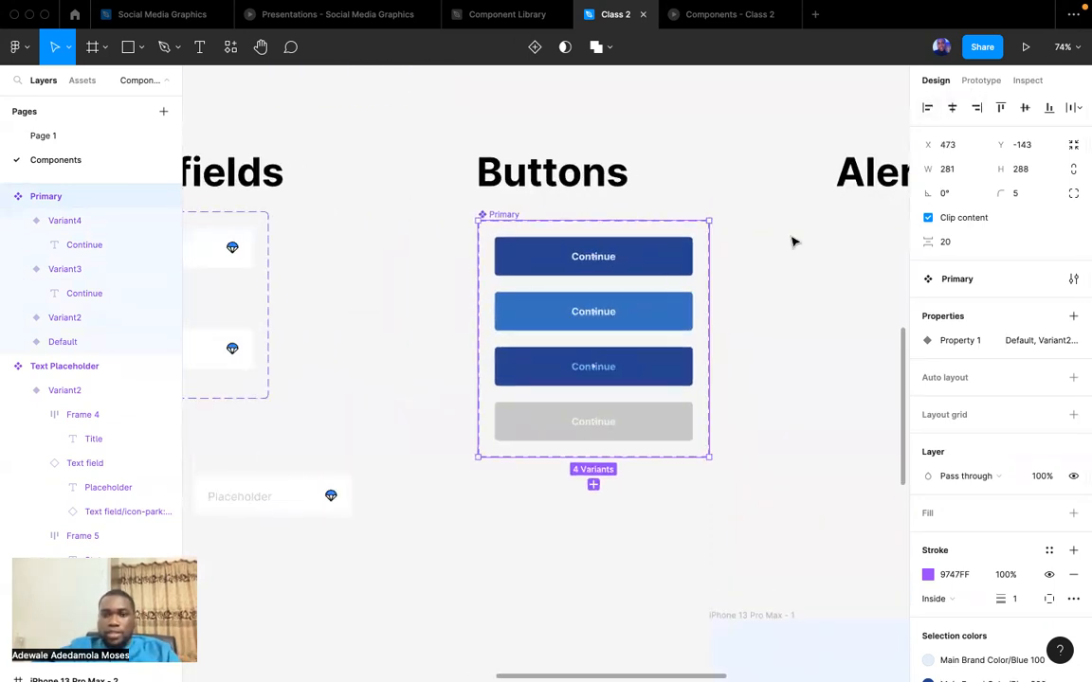
Redirect the default Primary button's click interaction from the second iPhone screen to the lighter blue Variant2.
{"action": "left_click", "coordinate": [664, 275]}
{"action": "left_click", "coordinate": [990, 84]}
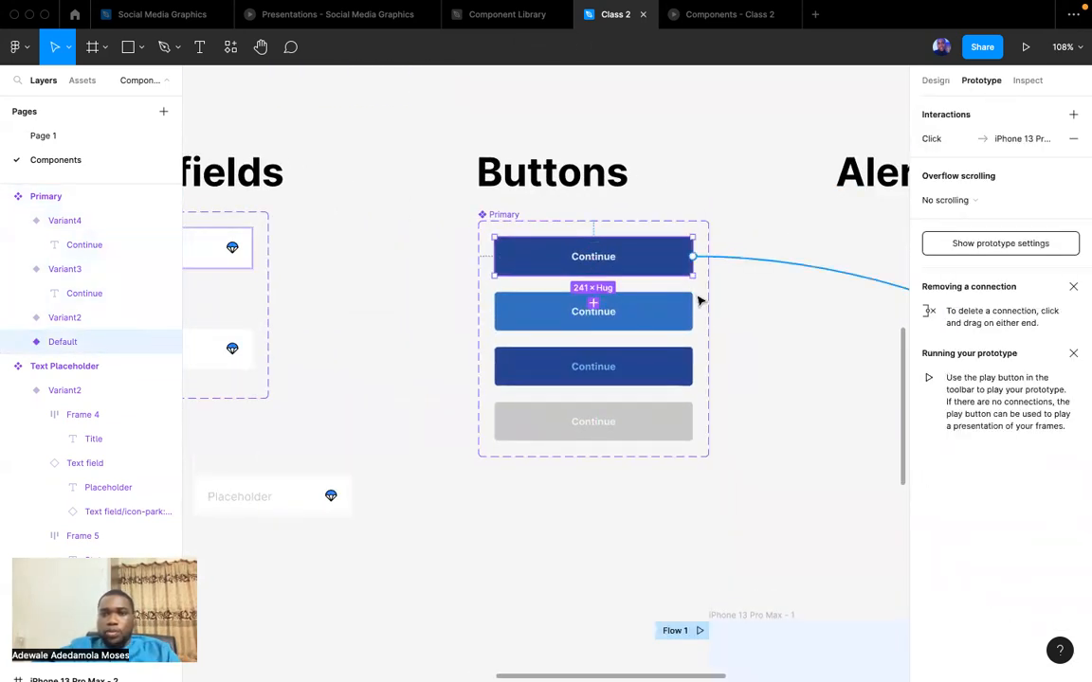
{"action": "left_click_drag", "start_coordinate": [742, 263], "coordinate": [638, 323]}
{"action": "left_click", "coordinate": [644, 328]}
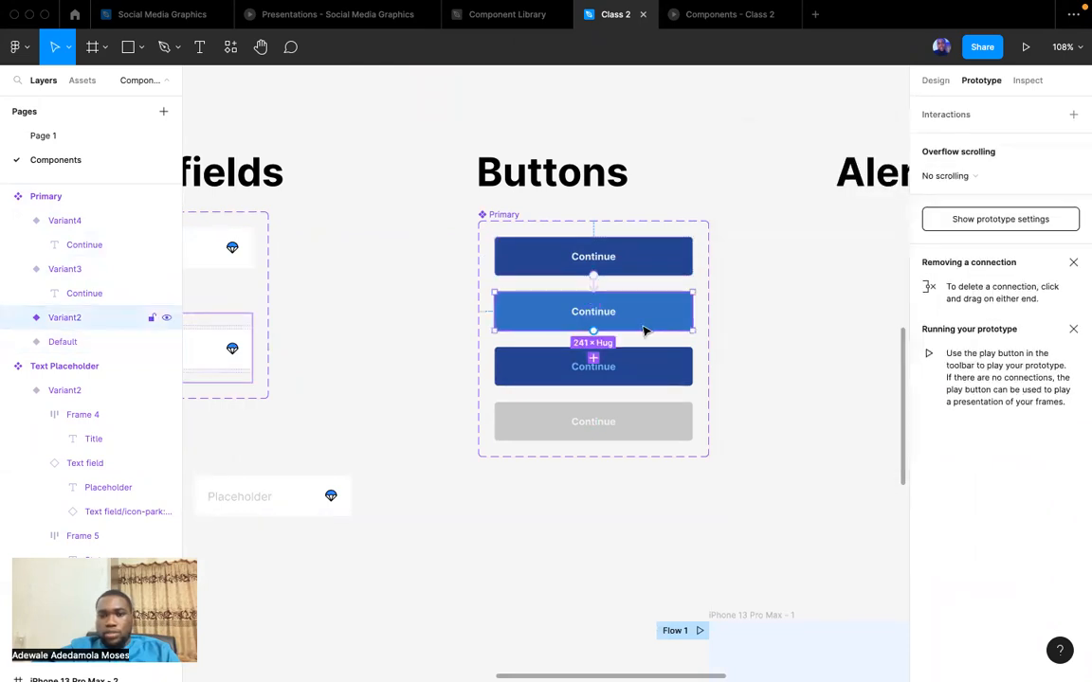
{"action": "left_click", "coordinate": [648, 375]}
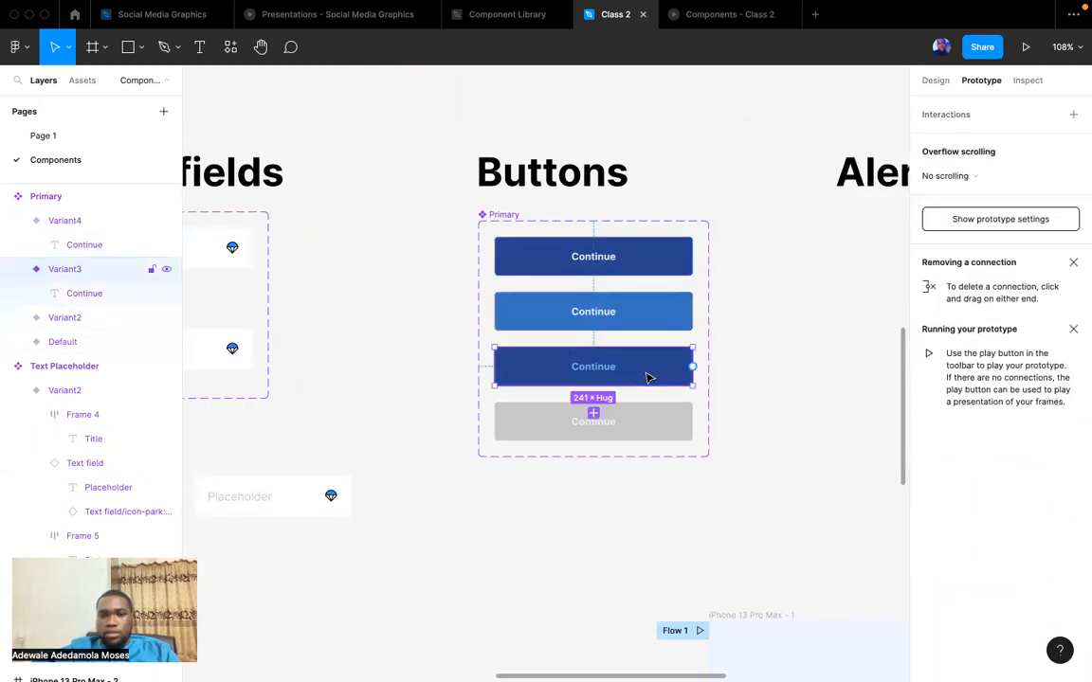
{"action": "left_click", "coordinate": [648, 268]}
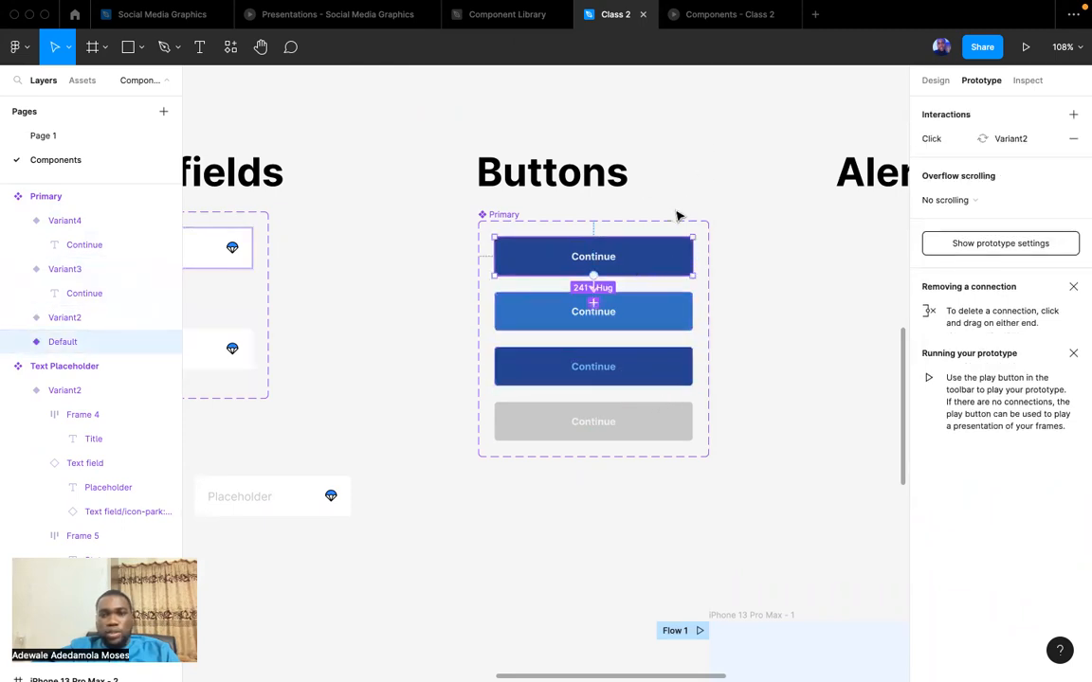
Replace the Login screen's Continue button with an instance of the Primary button component.
{"action": "scroll", "coordinate": [661, 258], "scroll_direction": "down", "scroll_amount": 10}
{"action": "scroll", "coordinate": [658, 256], "scroll_direction": "right", "scroll_amount": 6}
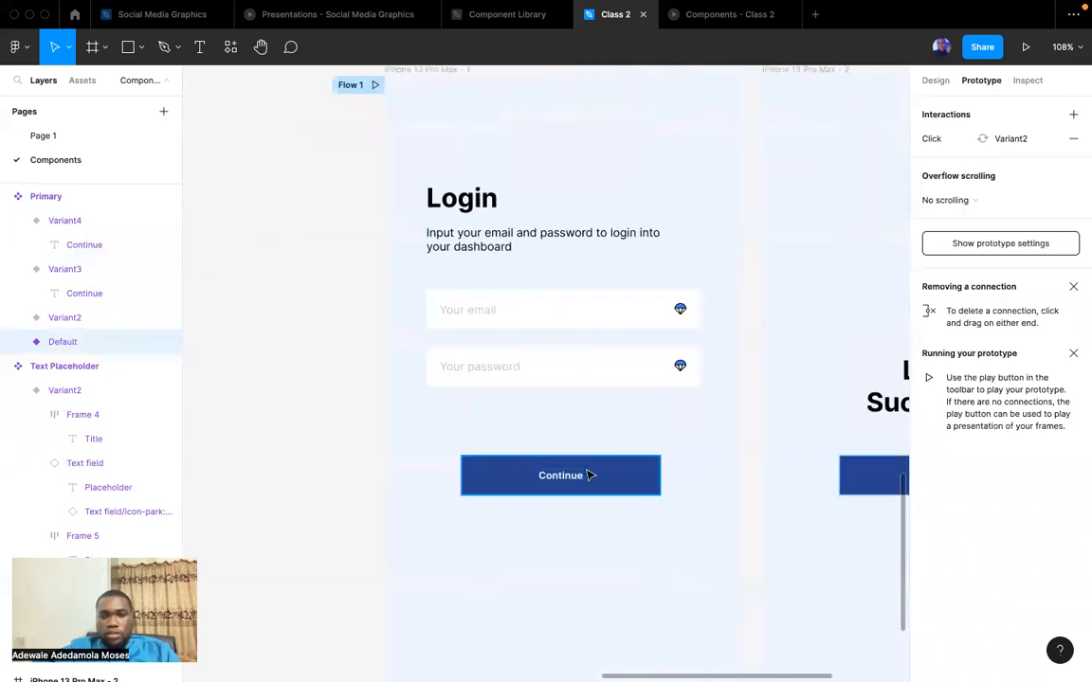
{"action": "left_click", "coordinate": [588, 475]}
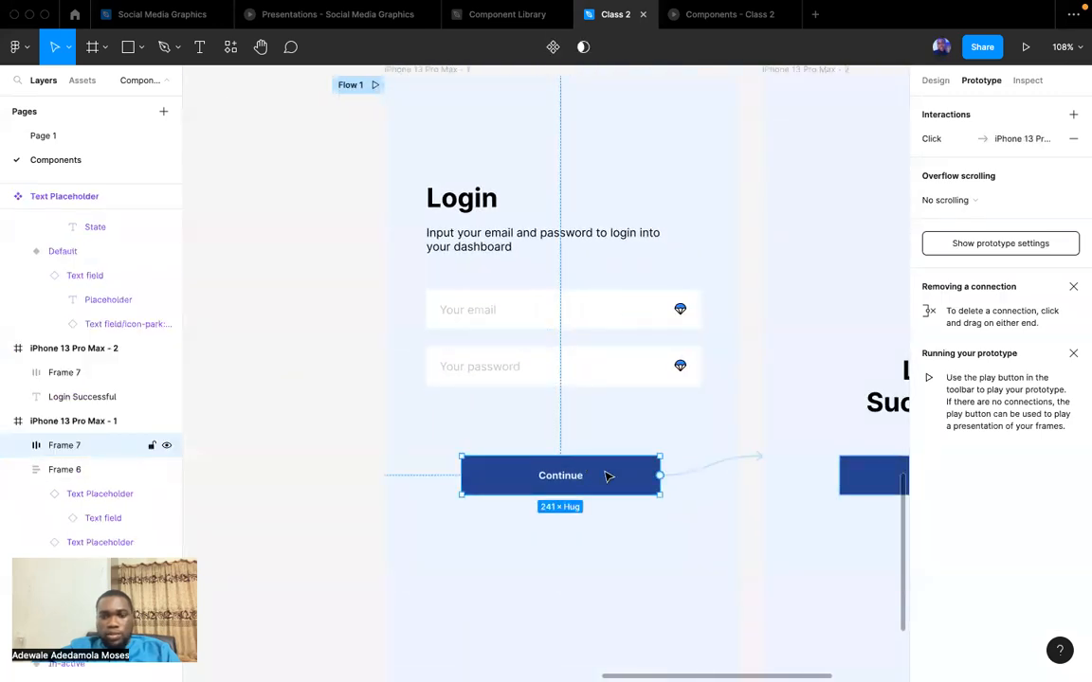
{"action": "right_click", "coordinate": [607, 476]}
{"action": "left_click", "coordinate": [594, 184]}
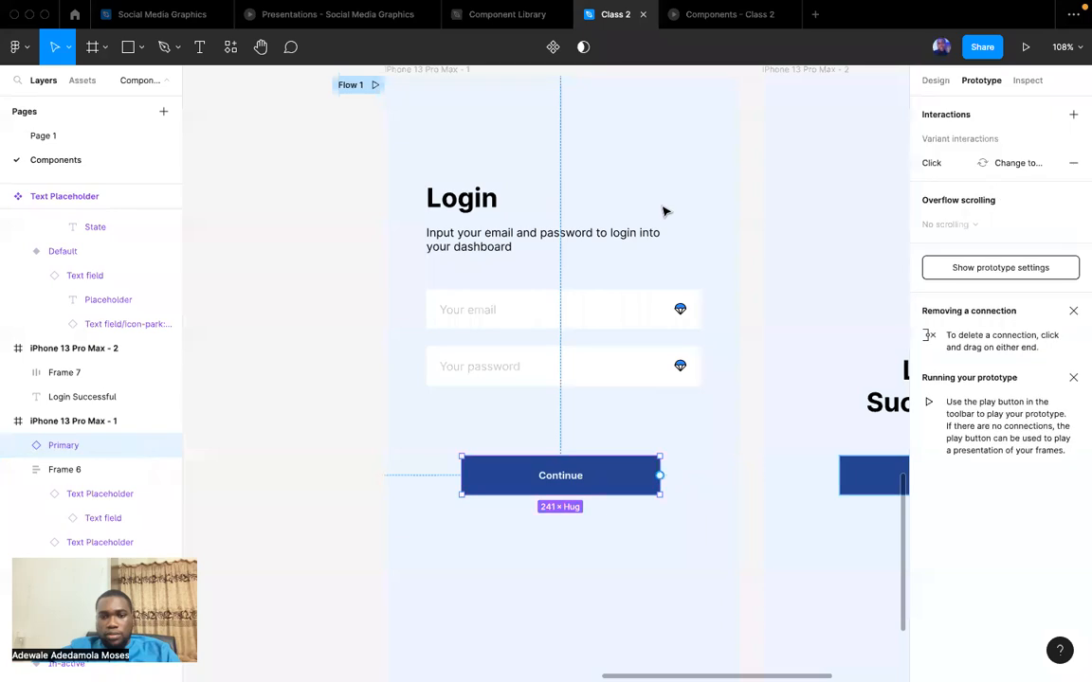
Open the prototype preview and test the Login screen's Continue button.
{"action": "left_click", "coordinate": [706, 14]}
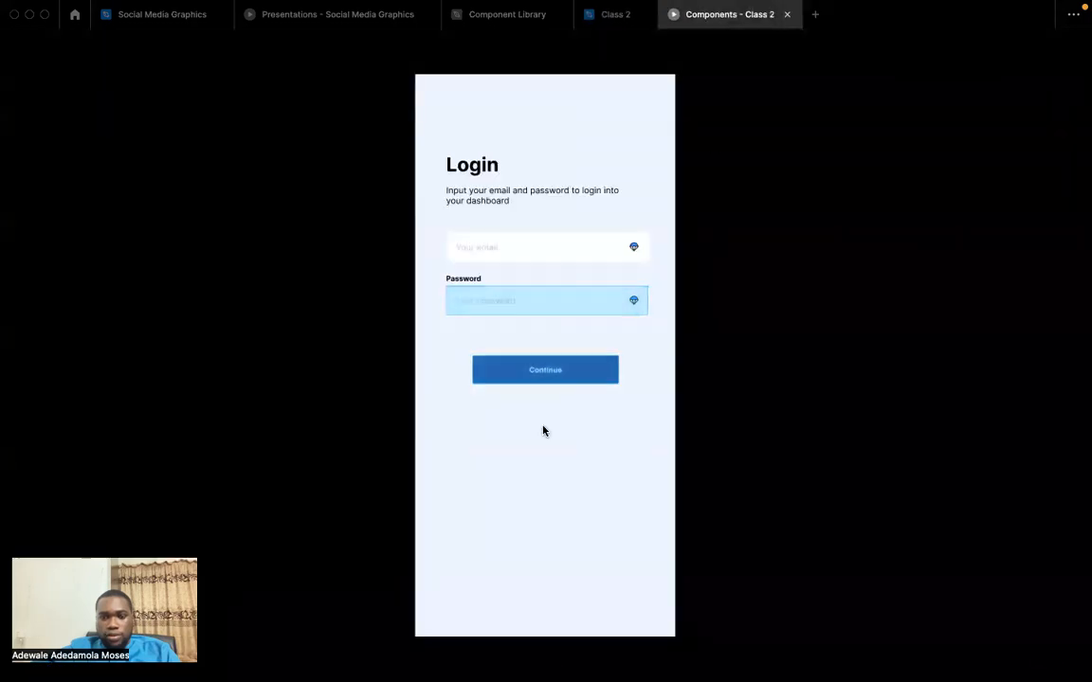
{"action": "left_click", "coordinate": [540, 379]}
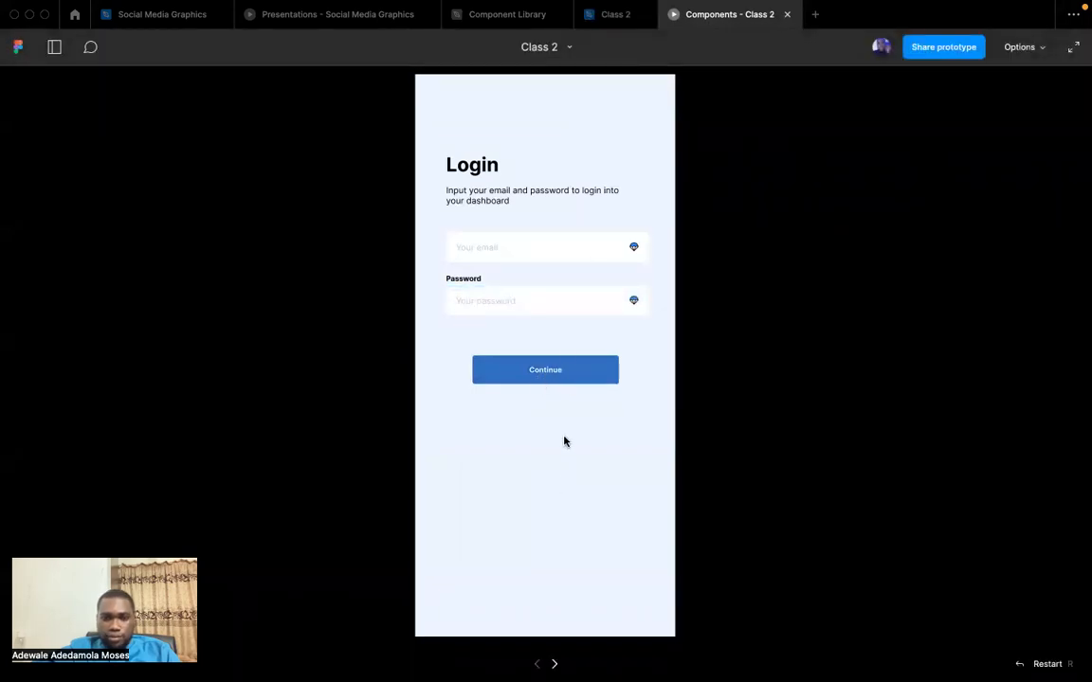
Change the trigger of the default Primary button's interaction to While hovering, keeping Variant2 as its target.
{"action": "left_click", "coordinate": [611, 14]}
{"action": "scroll", "coordinate": [602, 388], "scroll_direction": "up", "scroll_amount": 3}
{"action": "scroll", "coordinate": [602, 390], "scroll_direction": "left", "scroll_amount": 10}
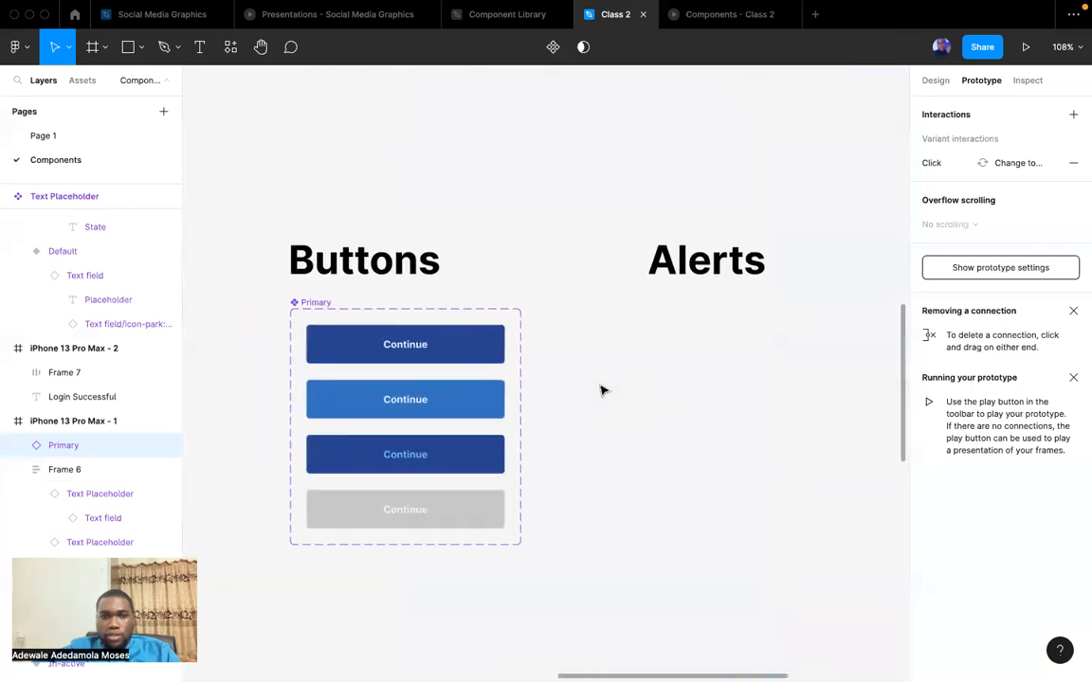
{"action": "left_click", "coordinate": [642, 392]}
{"action": "left_click", "coordinate": [936, 81]}
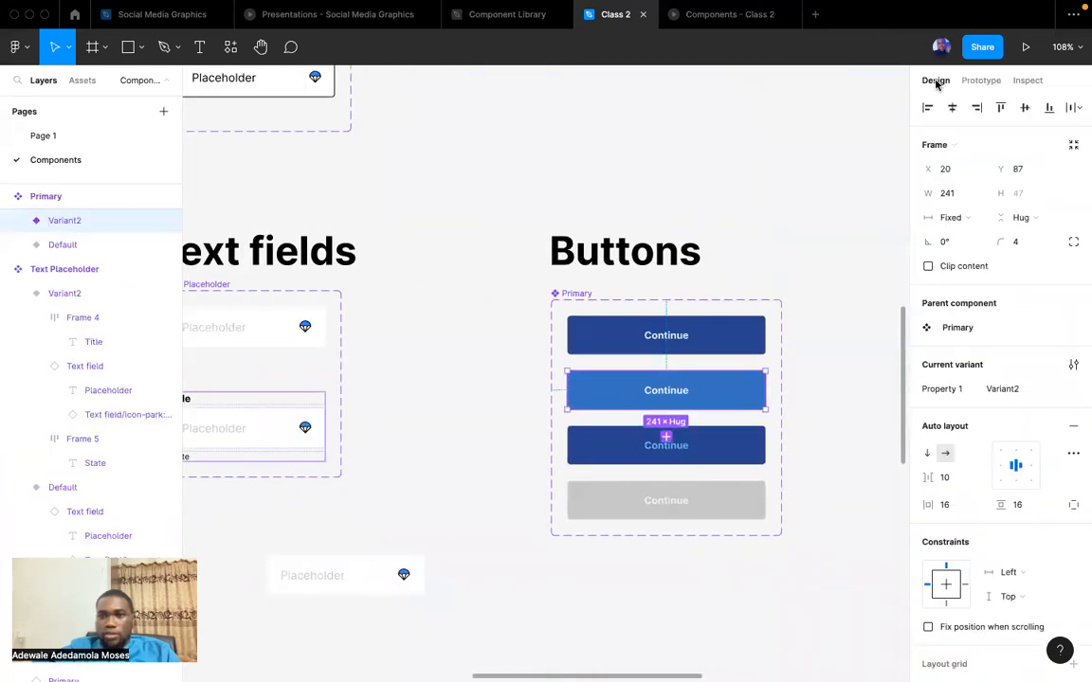
{"action": "left_click", "coordinate": [711, 338]}
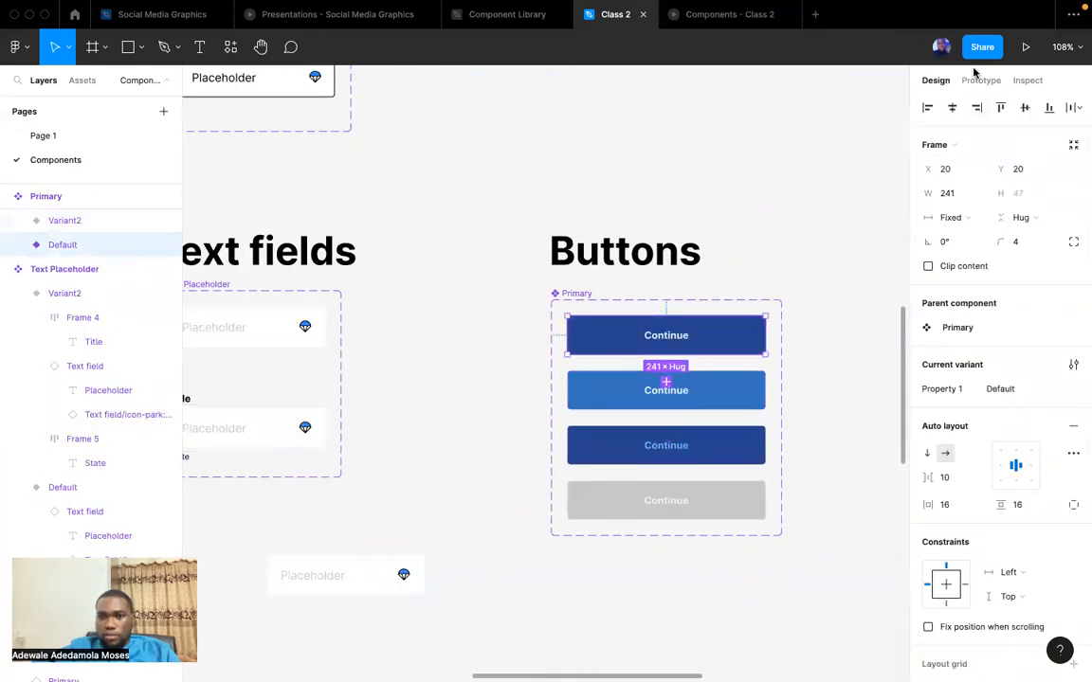
{"action": "scroll", "coordinate": [732, 371], "scroll_direction": "up", "scroll_amount": 5}
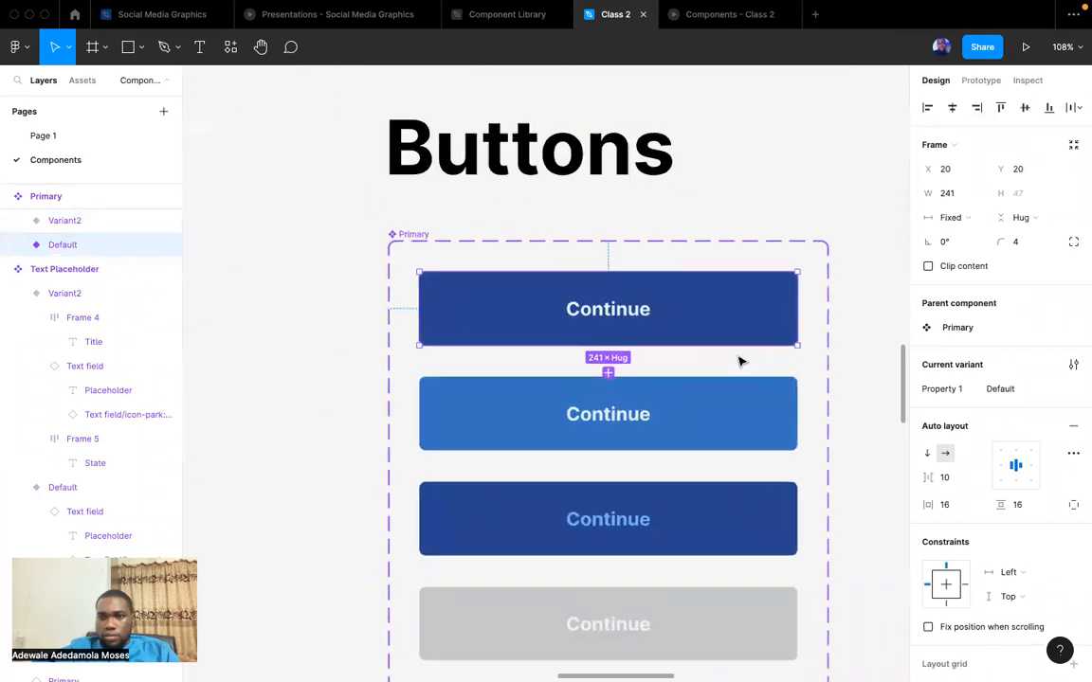
{"action": "left_click", "coordinate": [980, 81]}
{"action": "left_click", "coordinate": [945, 142]}
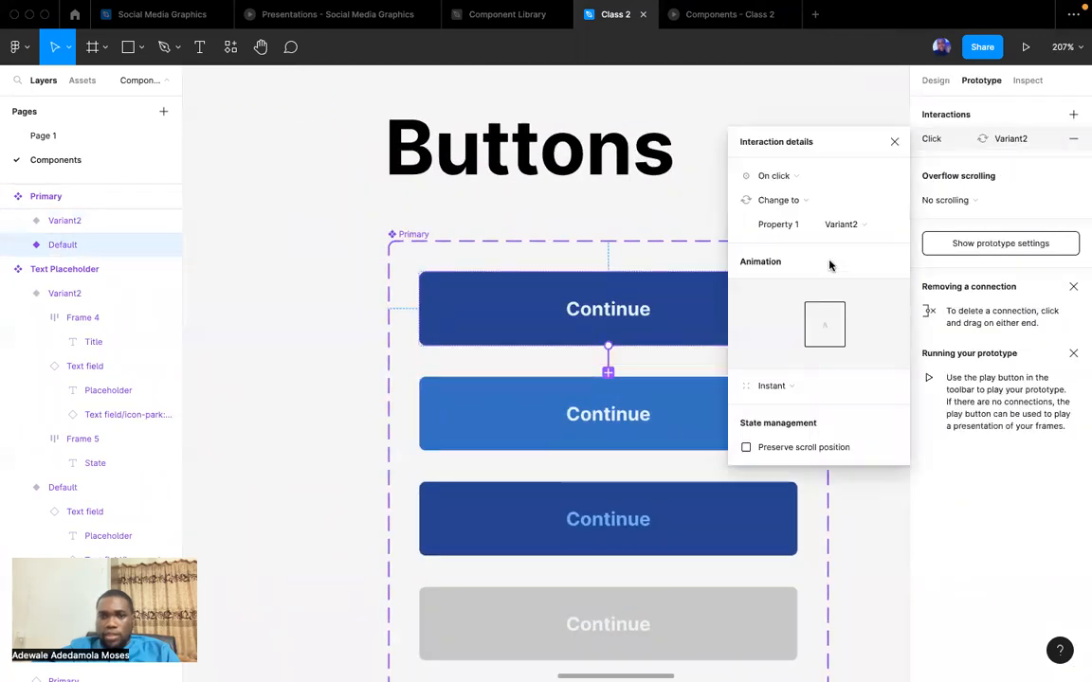
{"action": "left_click", "coordinate": [785, 180]}
{"action": "left_click", "coordinate": [788, 218]}
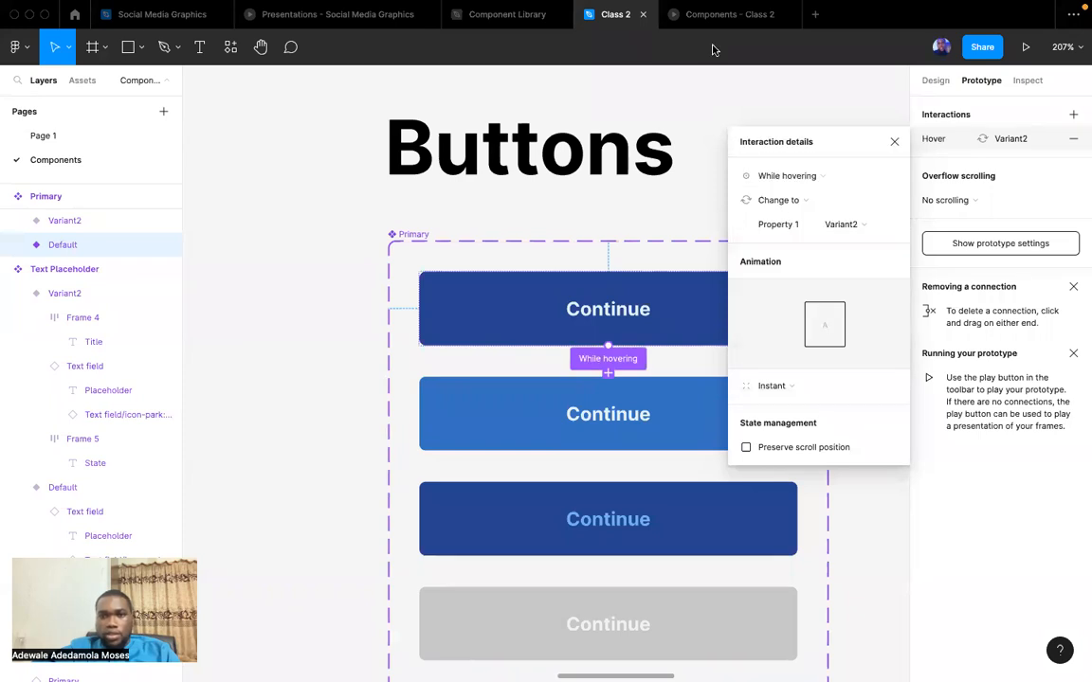
Test the Login screen's Continue button hover behavior in the prototype preview.
{"action": "left_click", "coordinate": [726, 14]}
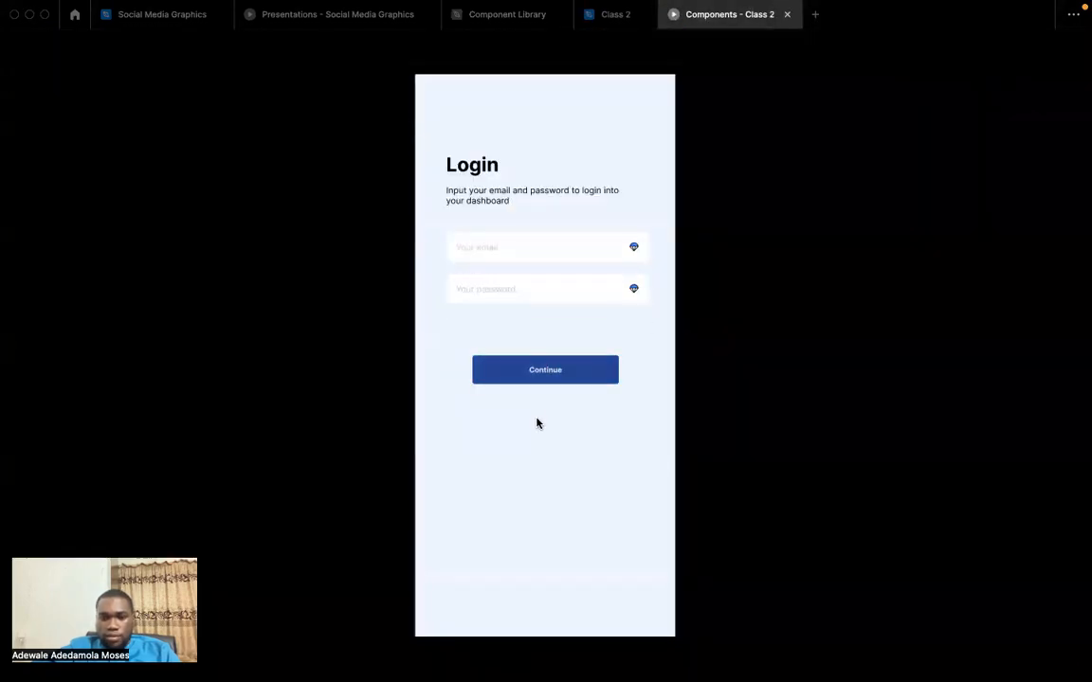
{"action": "left_click", "coordinate": [502, 405]}
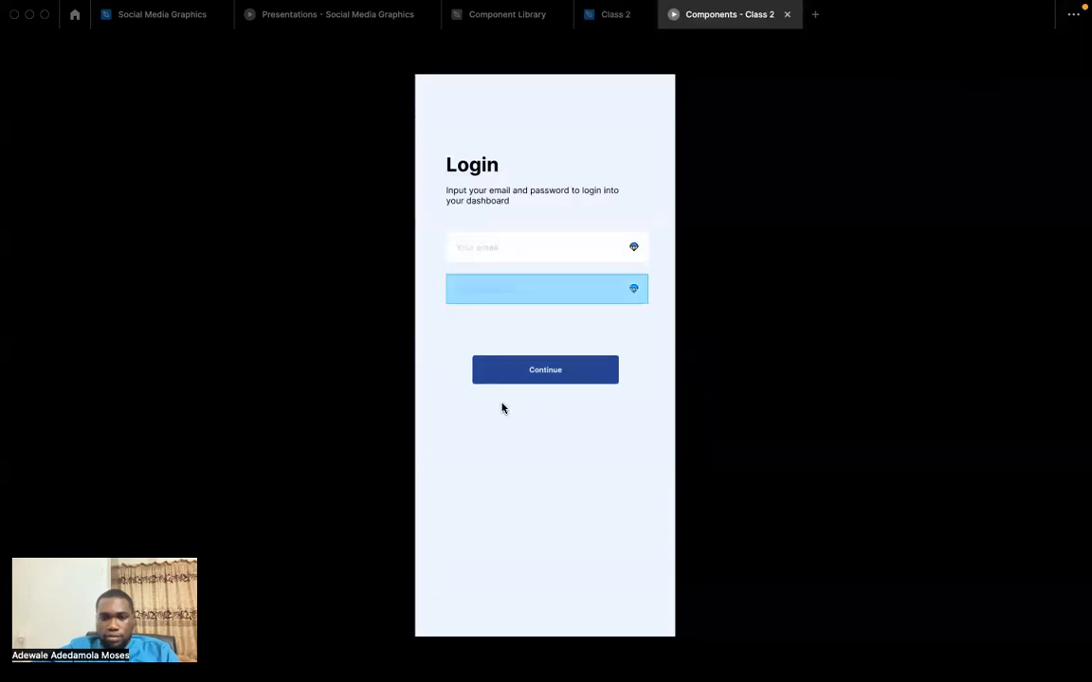
{"action": "left_click", "coordinate": [518, 351]}
Check the hover interaction on the Login screen's Primary instance, and test the Continue button again in the preview.
{"action": "left_click", "coordinate": [609, 16]}
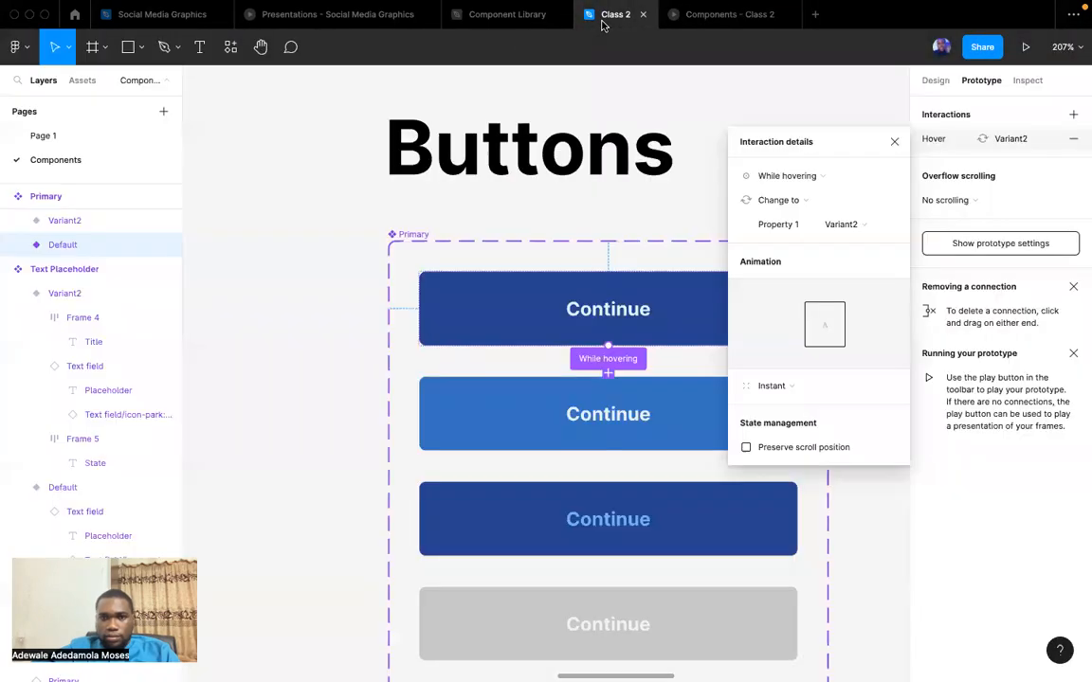
{"action": "left_click", "coordinate": [504, 317]}
{"action": "scroll", "coordinate": [504, 317], "scroll_direction": "down", "scroll_amount": 5}
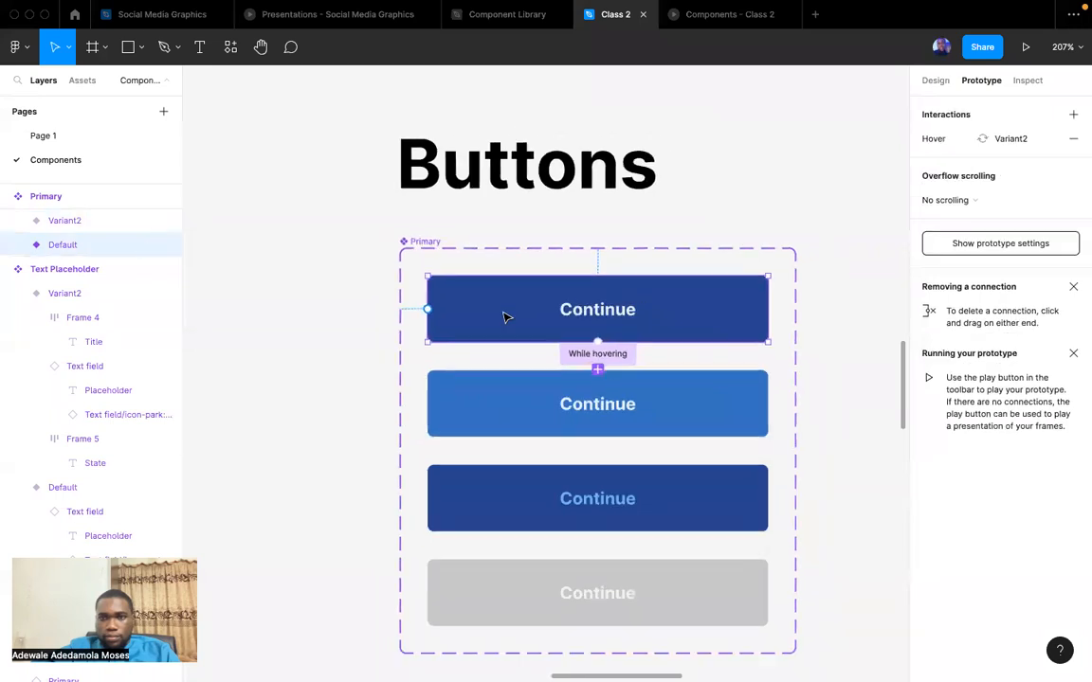
{"action": "scroll", "coordinate": [505, 317], "scroll_direction": "down", "scroll_amount": 5}
{"action": "scroll", "coordinate": [504, 317], "scroll_direction": "down", "scroll_amount": 2}
{"action": "left_click", "coordinate": [527, 302]}
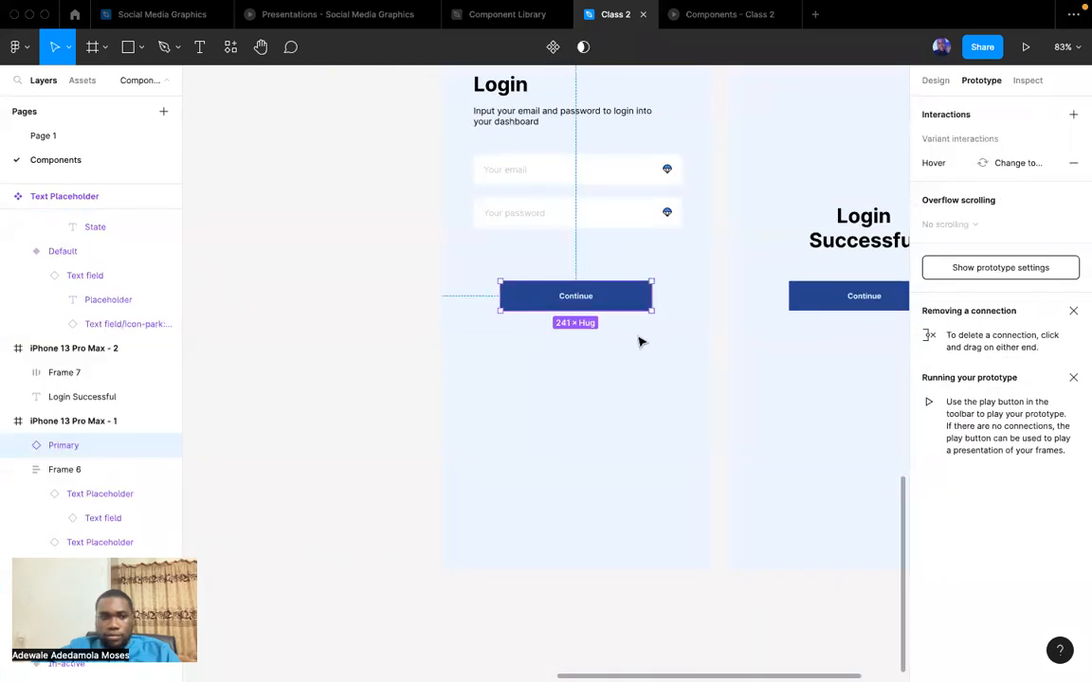
{"action": "left_click", "coordinate": [706, 15]}
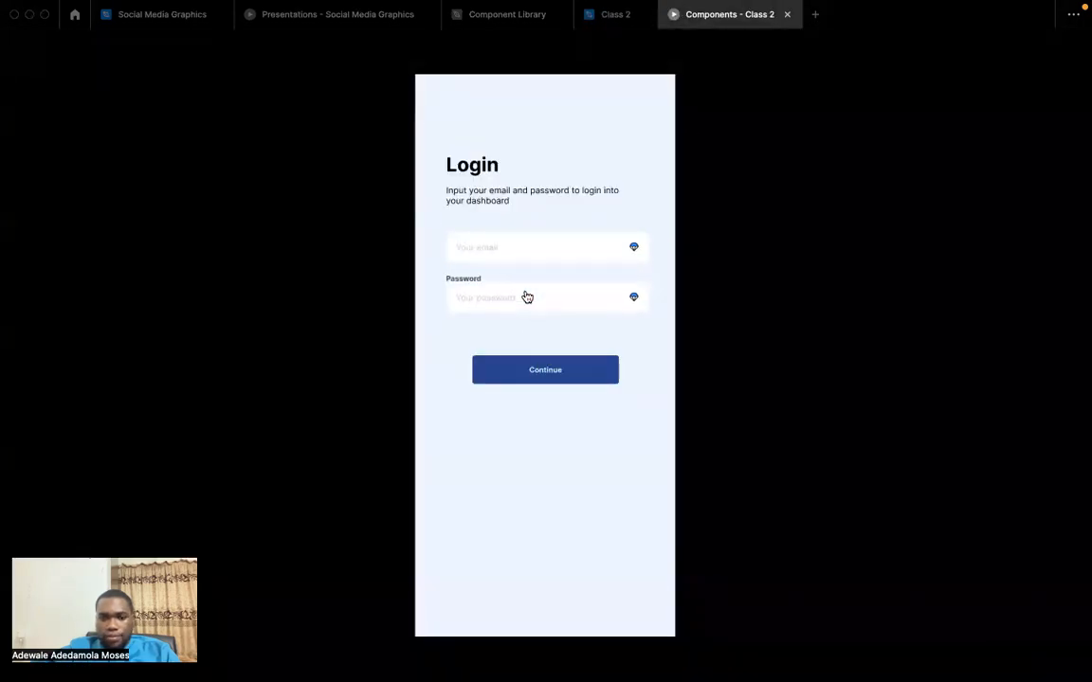
{"action": "left_click", "coordinate": [528, 376]}
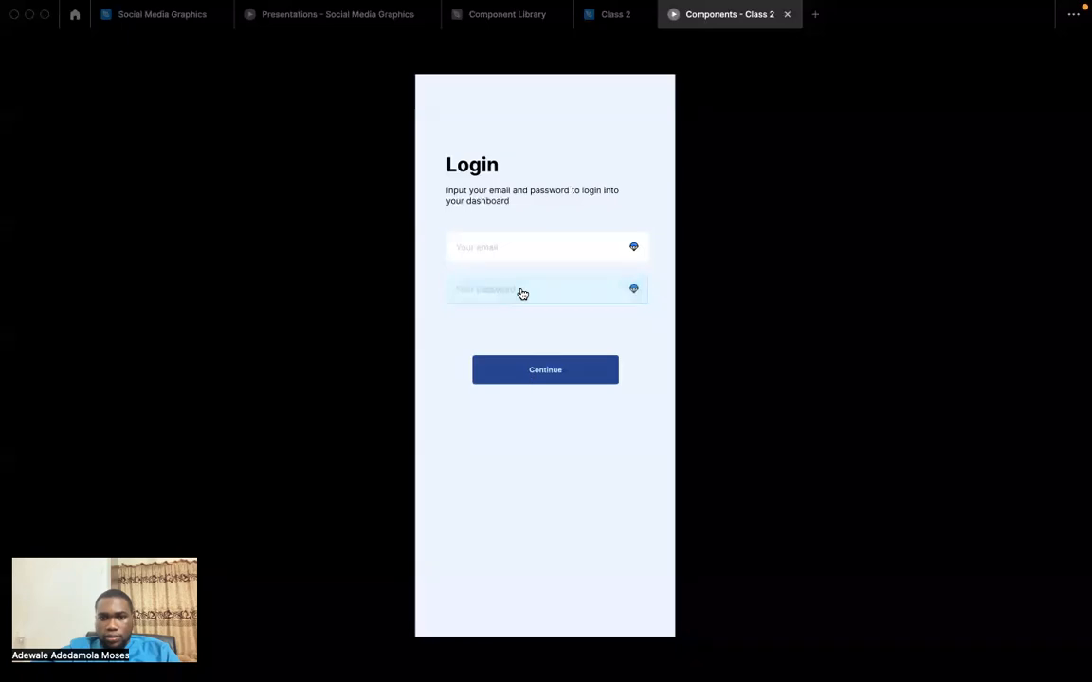
Give the default Primary button's hover interaction an animated transition to Variant2.
{"action": "left_click", "coordinate": [615, 14]}
{"action": "scroll", "coordinate": [575, 380], "scroll_direction": "down", "scroll_amount": 5}
{"action": "scroll", "coordinate": [576, 380], "scroll_direction": "up", "scroll_amount": 3}
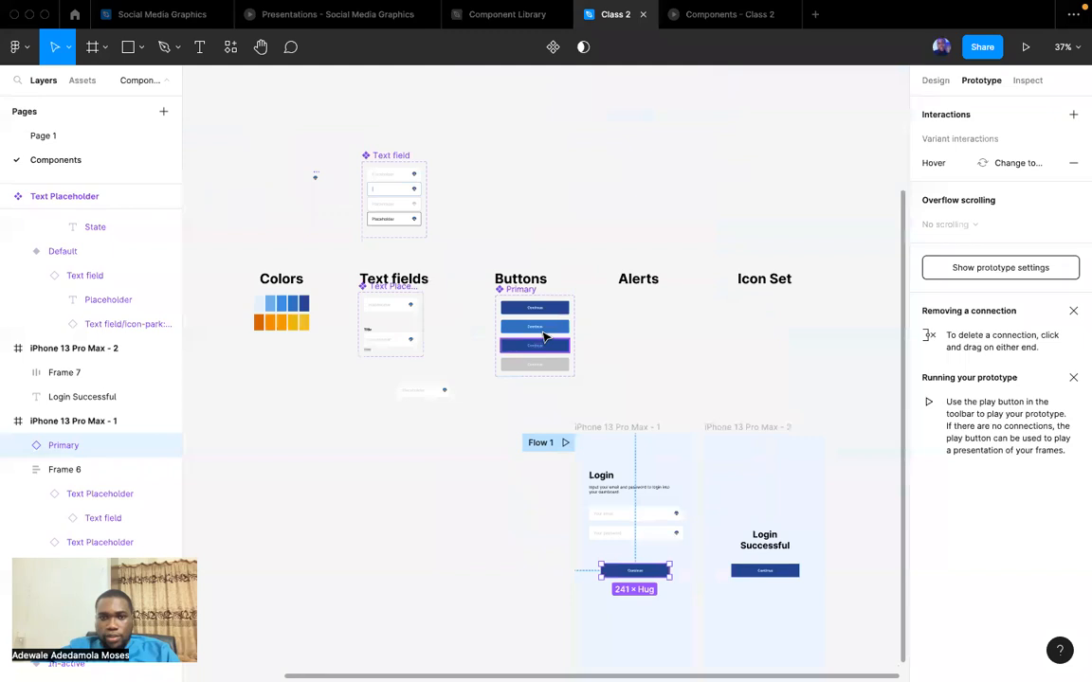
{"action": "scroll", "coordinate": [541, 332], "scroll_direction": "up", "scroll_amount": 5}
{"action": "left_click", "coordinate": [566, 256]}
{"action": "left_click", "coordinate": [951, 137]}
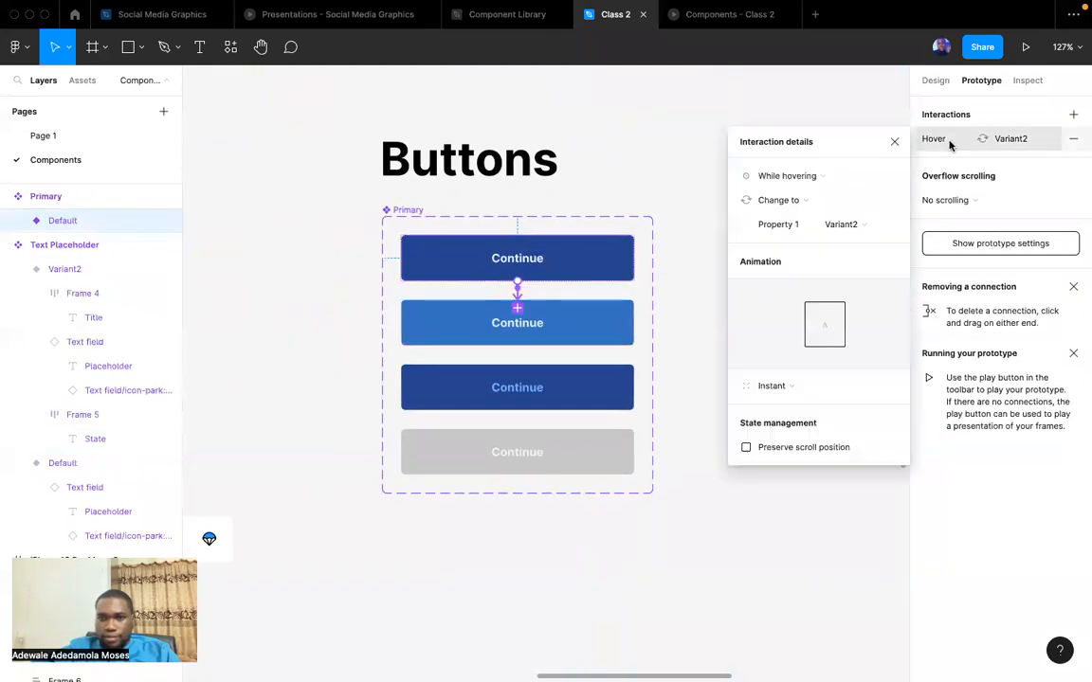
{"action": "left_click", "coordinate": [764, 387]}
{"action": "left_click", "coordinate": [763, 420]}
{"action": "left_click", "coordinate": [575, 313]}
{"action": "left_click", "coordinate": [578, 275]}
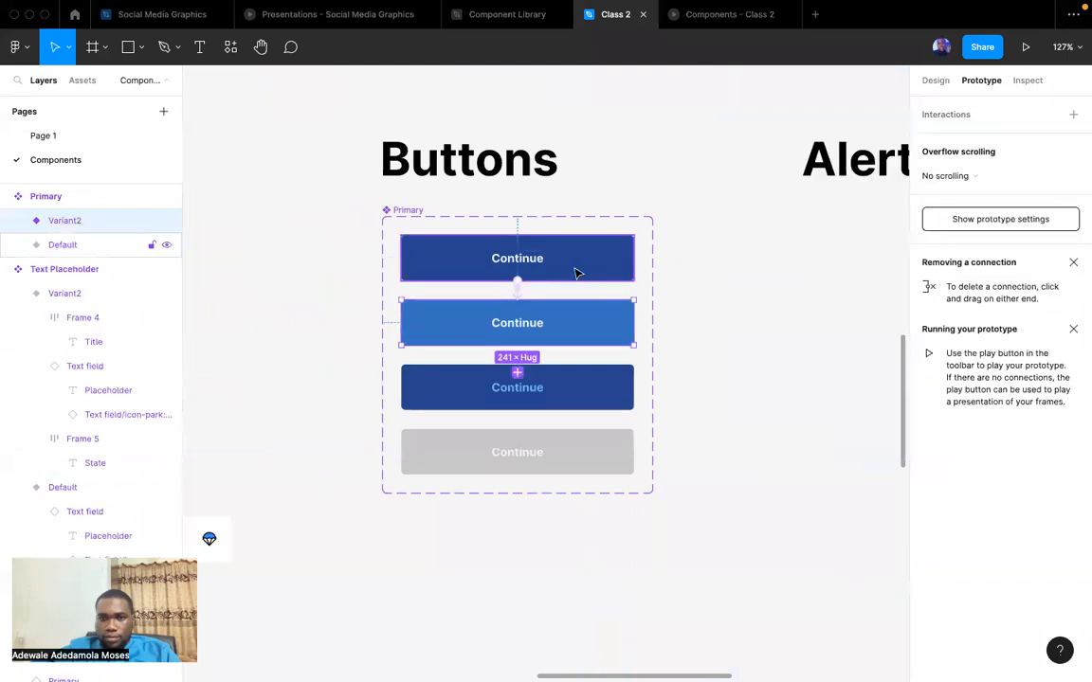
Check the Login screen's Continue button and test its hover transition in the prototype preview.
{"action": "scroll", "coordinate": [575, 273], "scroll_direction": "down", "scroll_amount": 10}
{"action": "scroll", "coordinate": [576, 275], "scroll_direction": "up", "scroll_amount": 3}
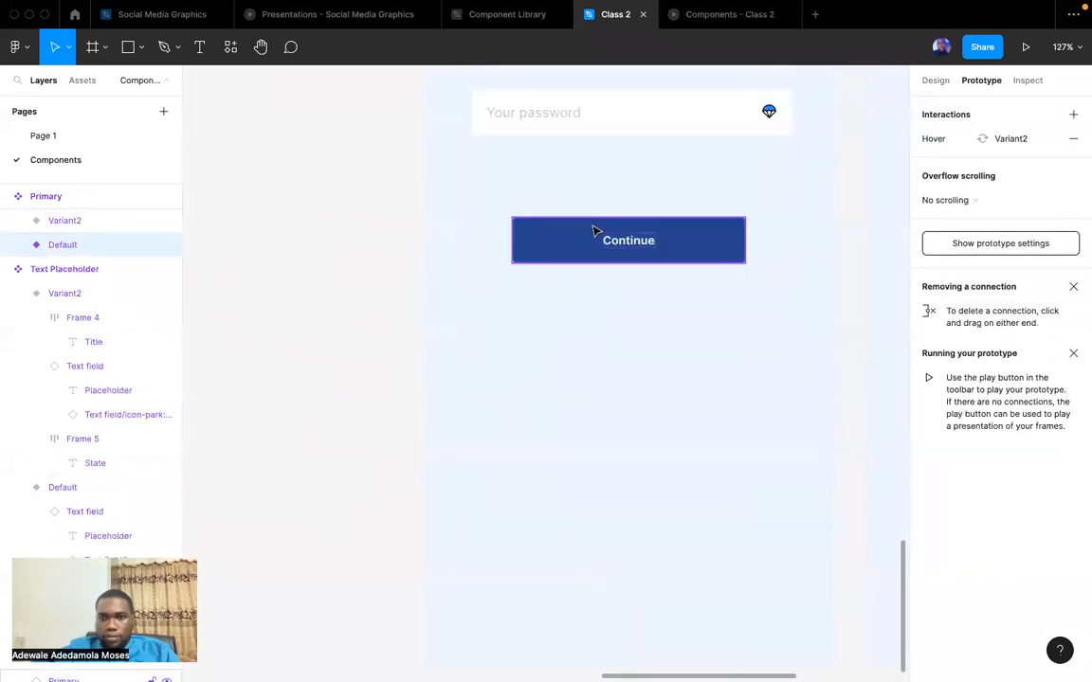
{"action": "left_click", "coordinate": [587, 243]}
{"action": "right_click", "coordinate": [587, 243]}
{"action": "key", "text": "Escape"}
{"action": "left_click", "coordinate": [615, 391]}
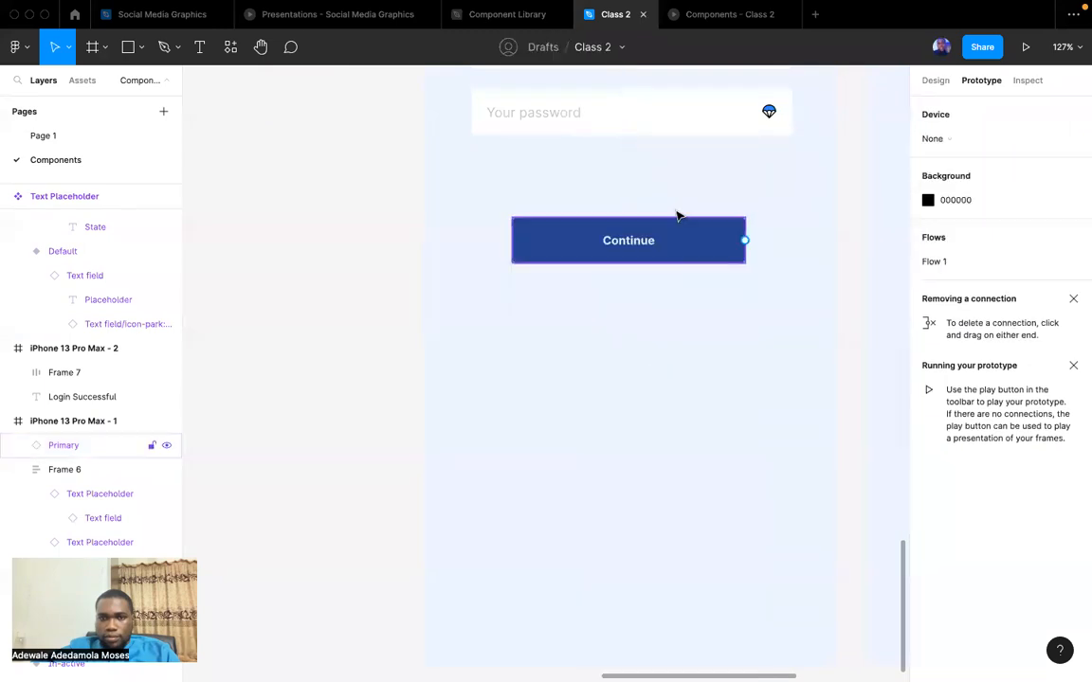
{"action": "left_click", "coordinate": [706, 19]}
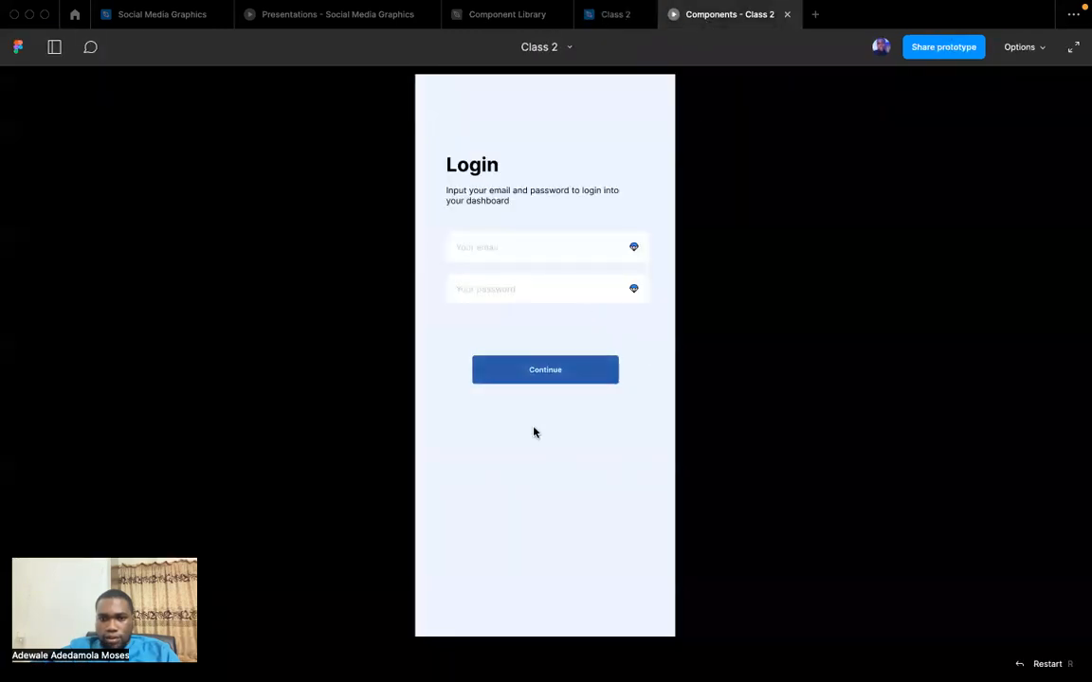
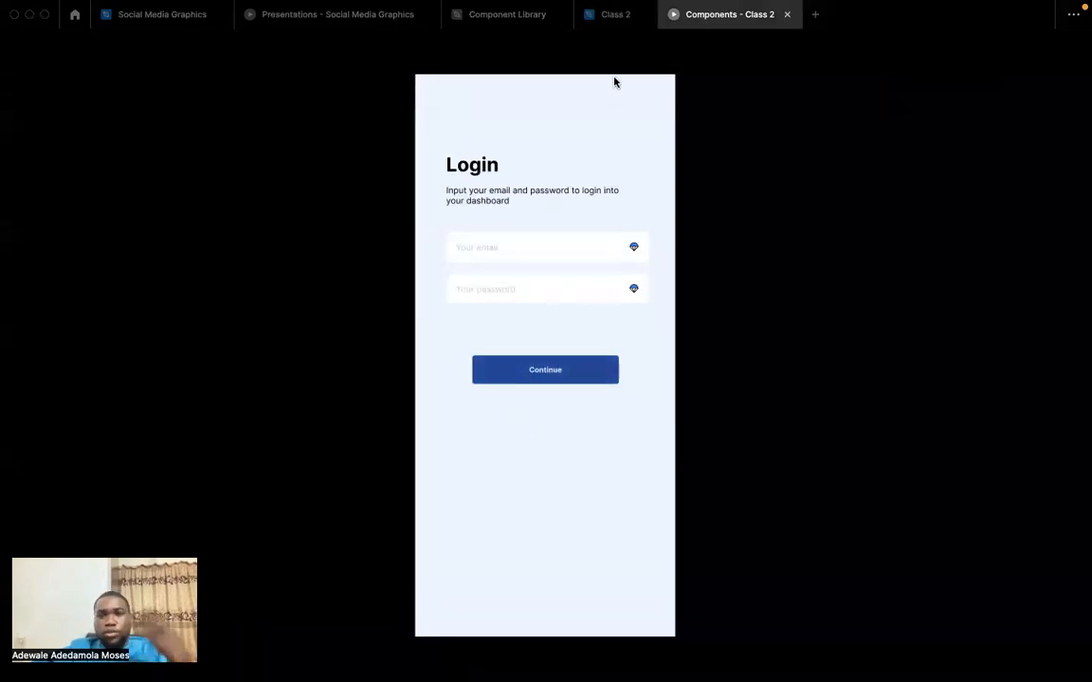
Copy the parachute icon from the default variant of the Text Placeholder component.
{"action": "left_click", "coordinate": [614, 16]}
{"action": "scroll", "coordinate": [543, 390], "scroll_direction": "up", "scroll_amount": 10}
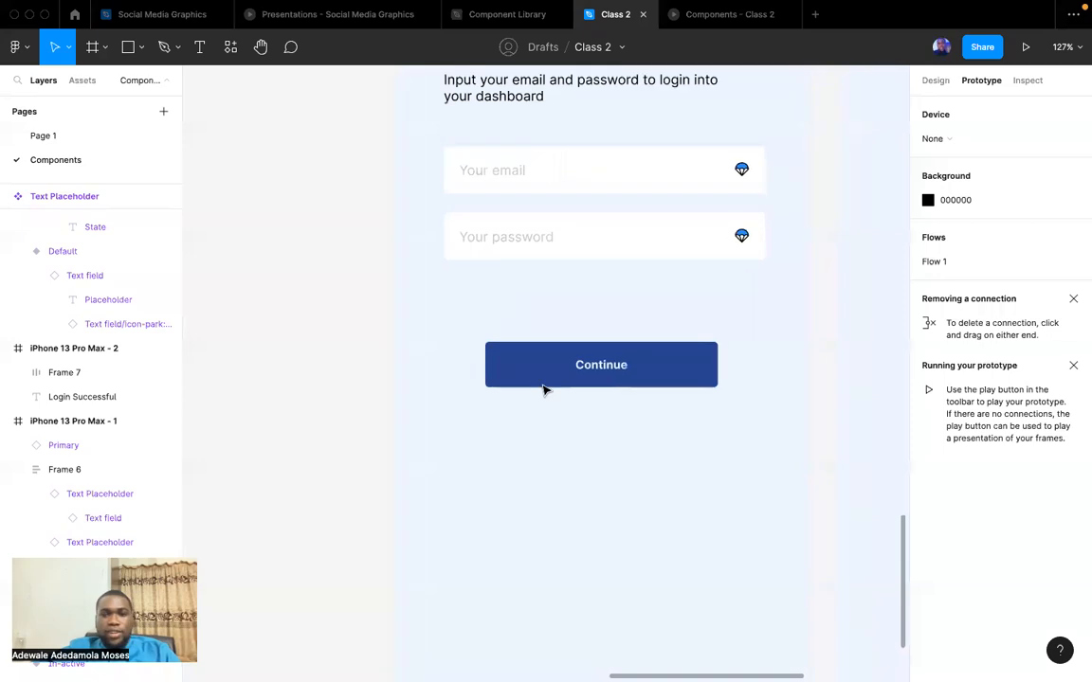
{"action": "scroll", "coordinate": [543, 390], "scroll_direction": "up", "scroll_amount": 3}
{"action": "scroll", "coordinate": [543, 390], "scroll_direction": "down", "scroll_amount": 6}
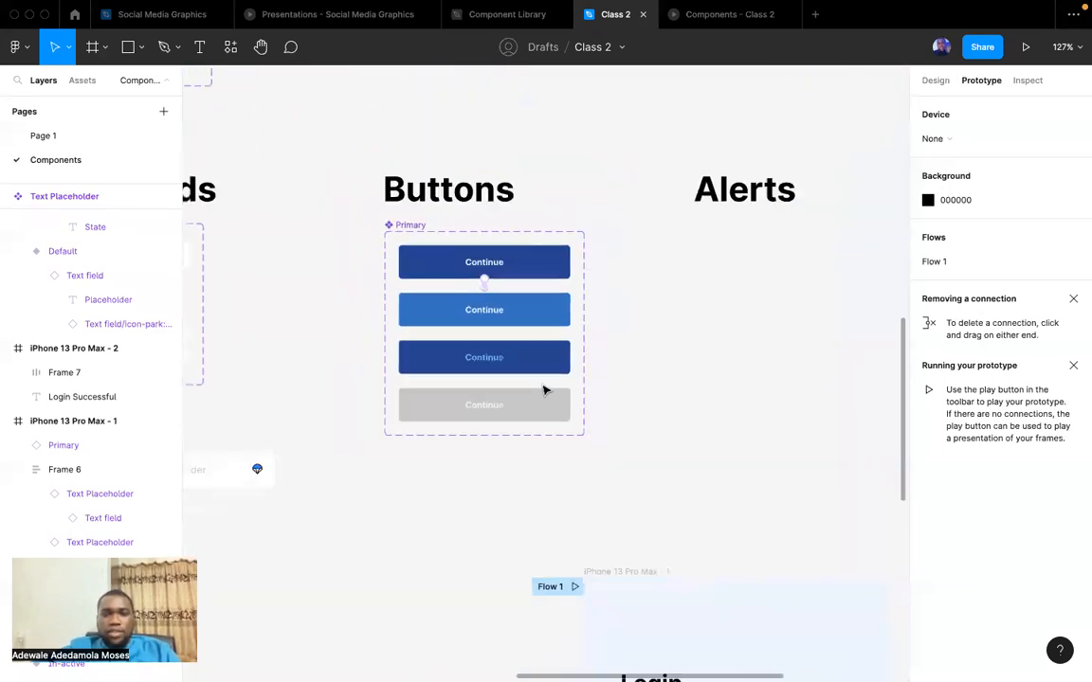
{"action": "scroll", "coordinate": [446, 327], "scroll_direction": "up", "scroll_amount": 5}
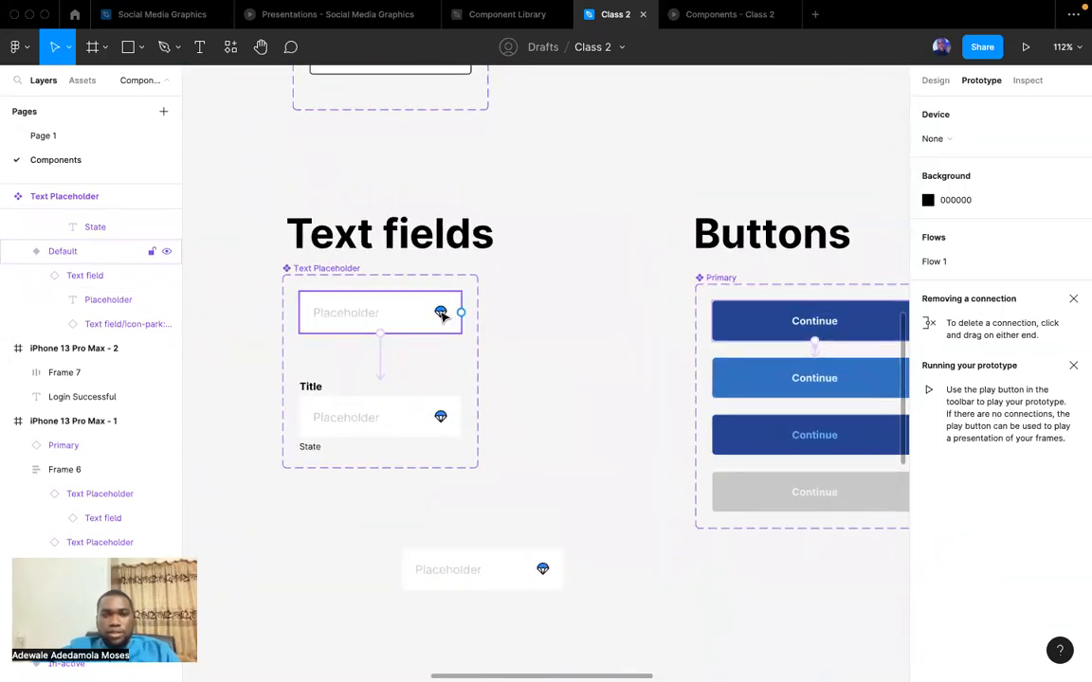
{"action": "left_click", "coordinate": [441, 316]}
{"action": "left_click", "coordinate": [441, 316]}
Paste the parachute icon after the Continue label in all four Primary button variants.
{"action": "scroll", "coordinate": [441, 316], "scroll_direction": "right", "scroll_amount": 4}
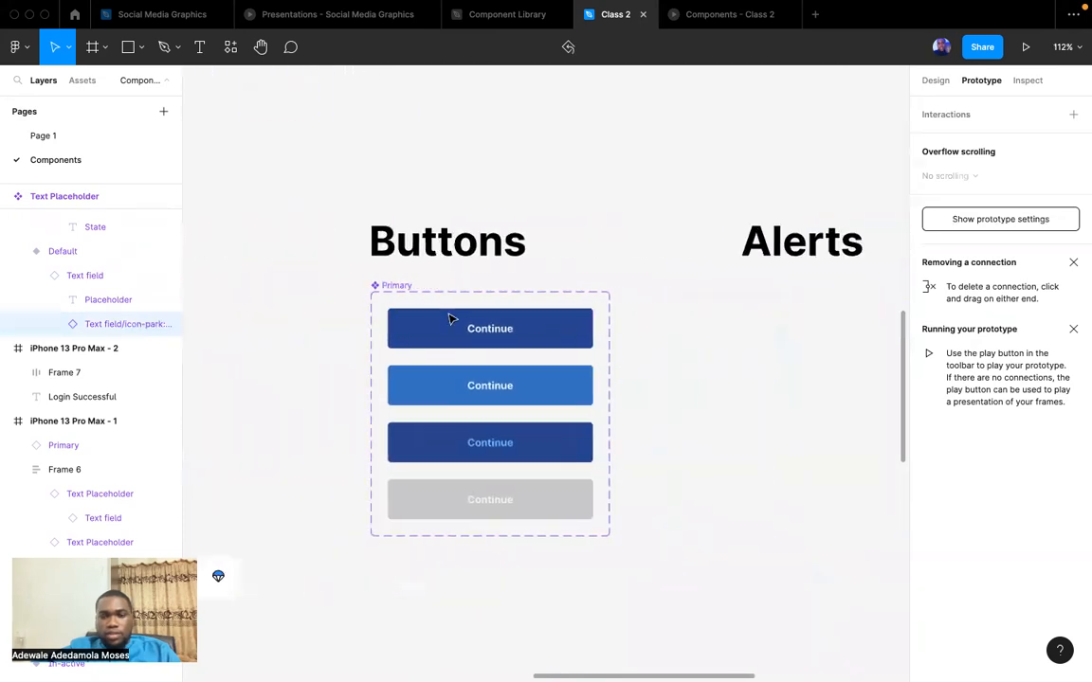
{"action": "left_click", "coordinate": [495, 329]}
{"action": "key", "text": "super+v"}
{"action": "left_click", "coordinate": [542, 396]}
{"action": "key", "text": "super+v"}
{"action": "left_click", "coordinate": [548, 453]}
{"action": "key", "text": "super+v"}
{"action": "left_click", "coordinate": [538, 512]}
{"action": "key", "text": "super+v"}
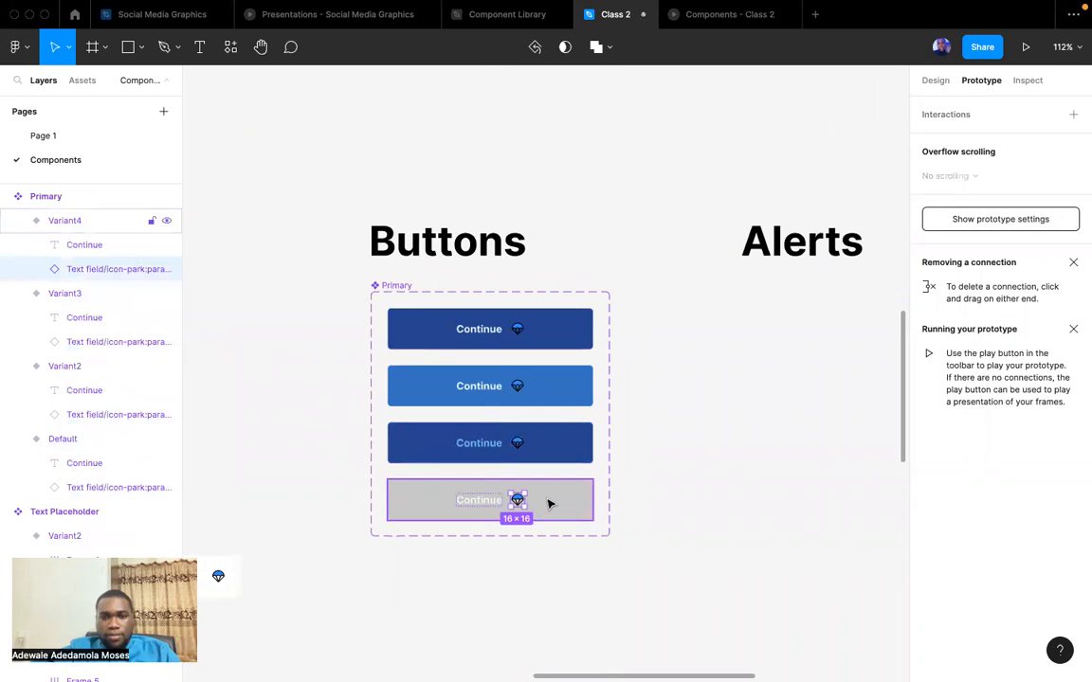
Add a second parachute icon before the Continue label in the Primary button's Default and Variant2.
{"action": "left_click", "coordinate": [506, 334]}
{"action": "key", "text": "super+v"}
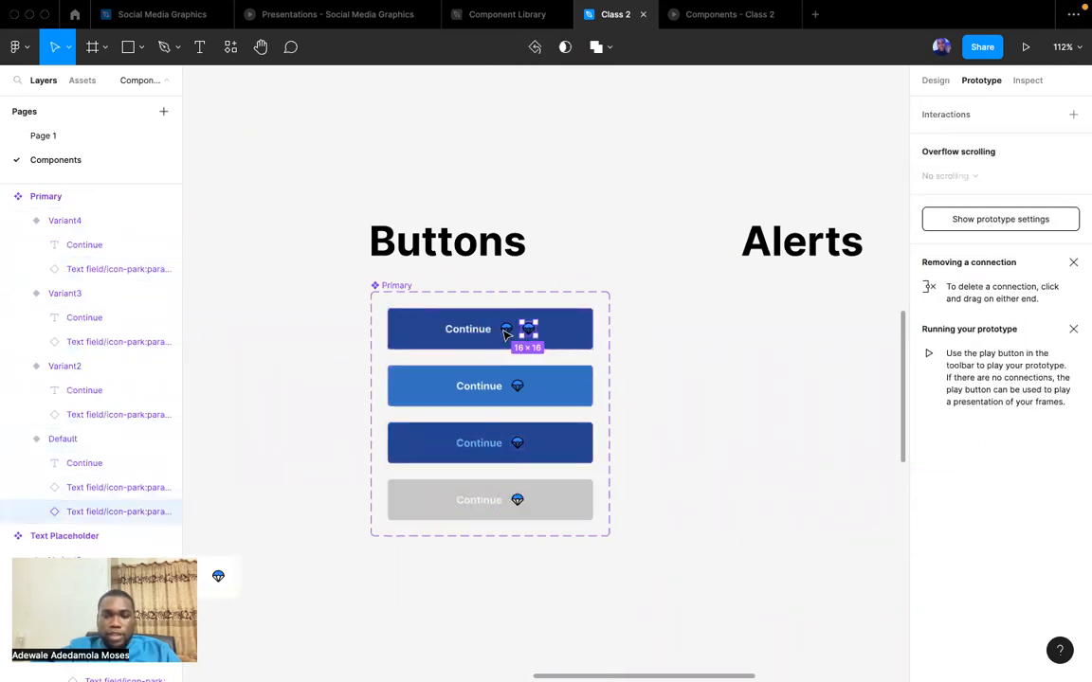
{"action": "left_click_drag", "start_coordinate": [505, 334], "coordinate": [449, 328]}
{"action": "left_click", "coordinate": [541, 383]}
{"action": "key", "text": "super+v"}
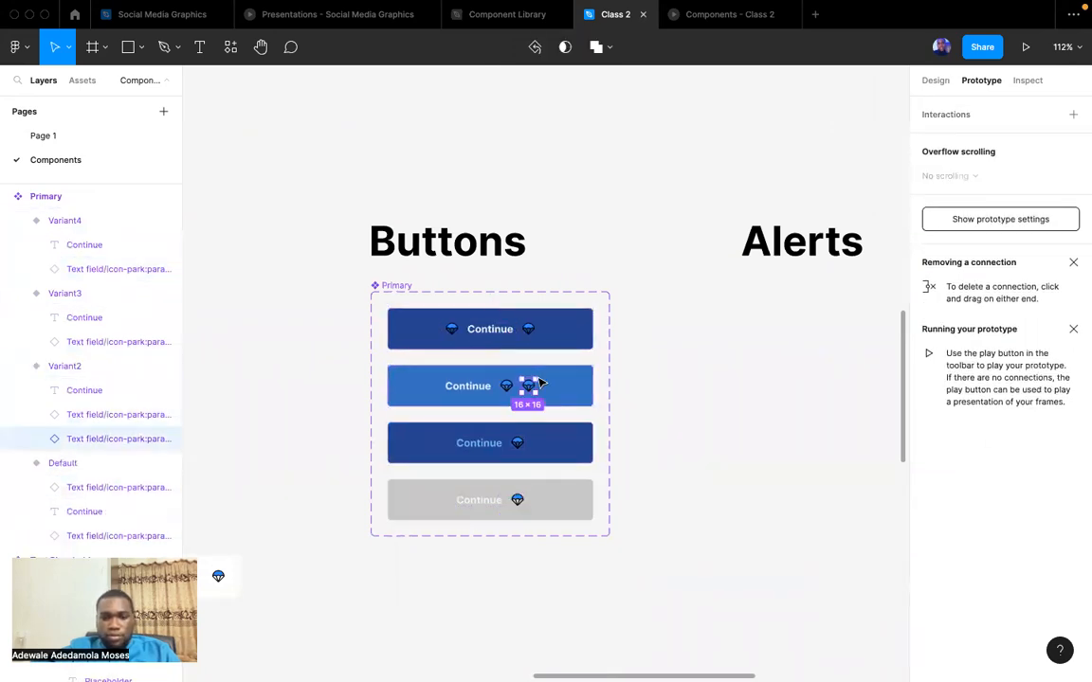
{"action": "left_click_drag", "start_coordinate": [527, 385], "coordinate": [449, 385]}
Add a second parachute icon before the Continue label in the Primary button's Variant3 and Variant4.
{"action": "left_click", "coordinate": [560, 441]}
{"action": "key", "text": "super+v"}
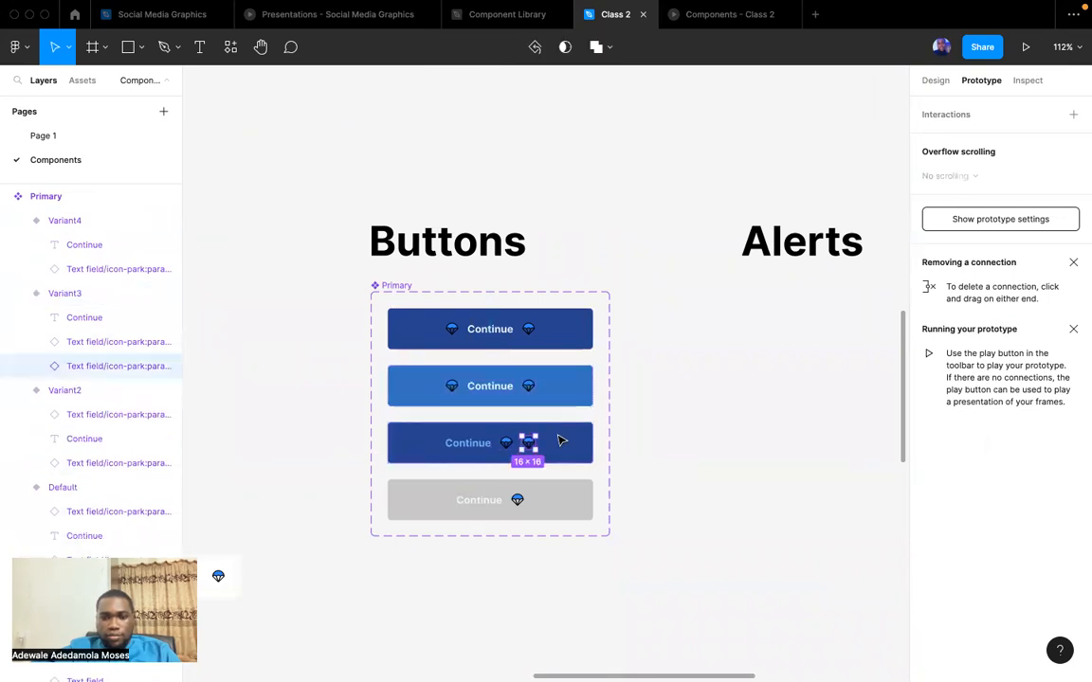
{"action": "key", "text": "Left"}
{"action": "key", "text": "Left"}
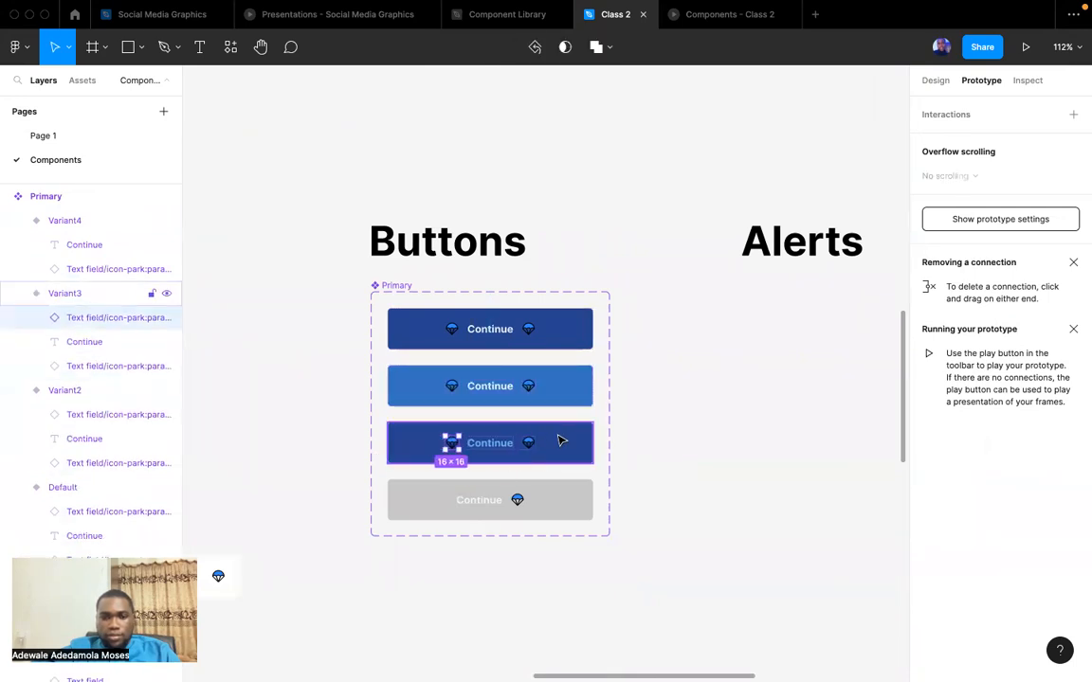
{"action": "left_click", "coordinate": [558, 499]}
{"action": "key", "text": "super+v"}
{"action": "key", "text": "Left"}
{"action": "key", "text": "Left"}
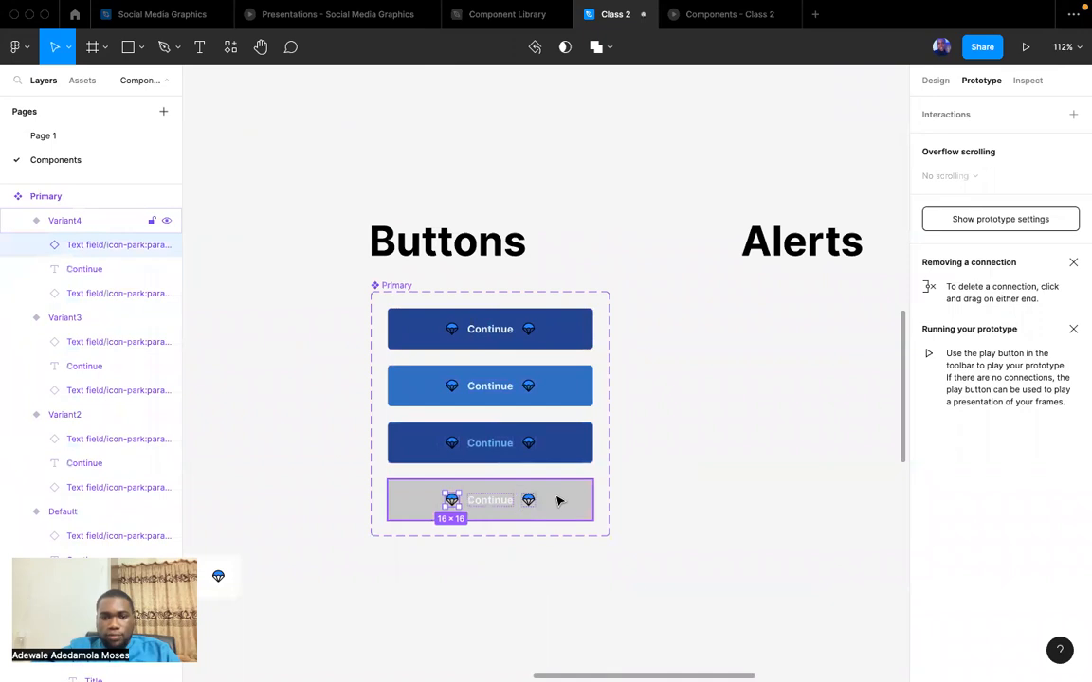
Create a boolean visibility property named "back icons" with value True for the icons before the Continue label in all four Primary button variants.
{"action": "left_click", "coordinate": [455, 560]}
{"action": "left_click", "coordinate": [453, 500]}
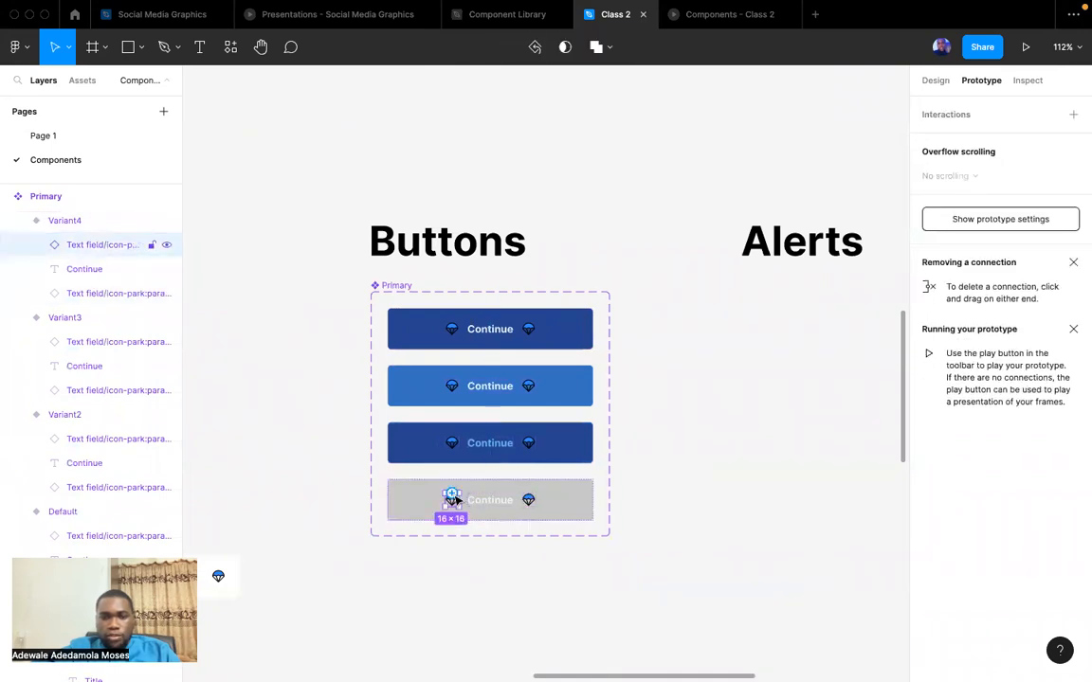
{"action": "scroll", "coordinate": [453, 509], "scroll_direction": "up", "scroll_amount": 5}
{"action": "left_click", "coordinate": [451, 357], "text": "shift"}
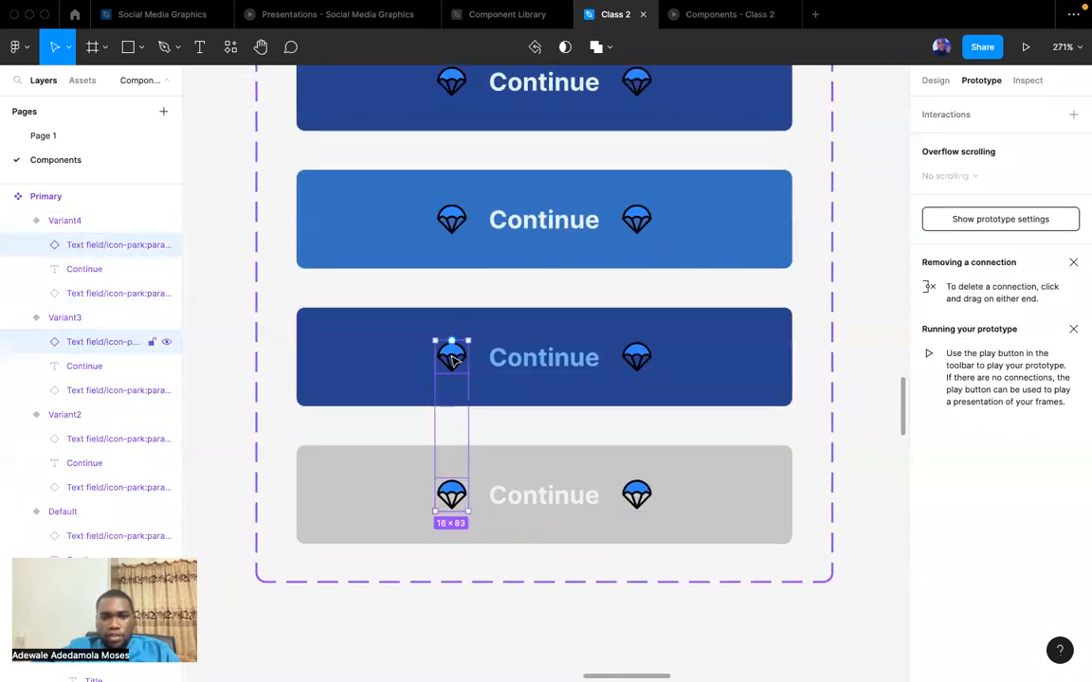
{"action": "left_click", "coordinate": [453, 216], "text": "shift"}
{"action": "scroll", "coordinate": [458, 219], "scroll_direction": "up", "scroll_amount": 3}
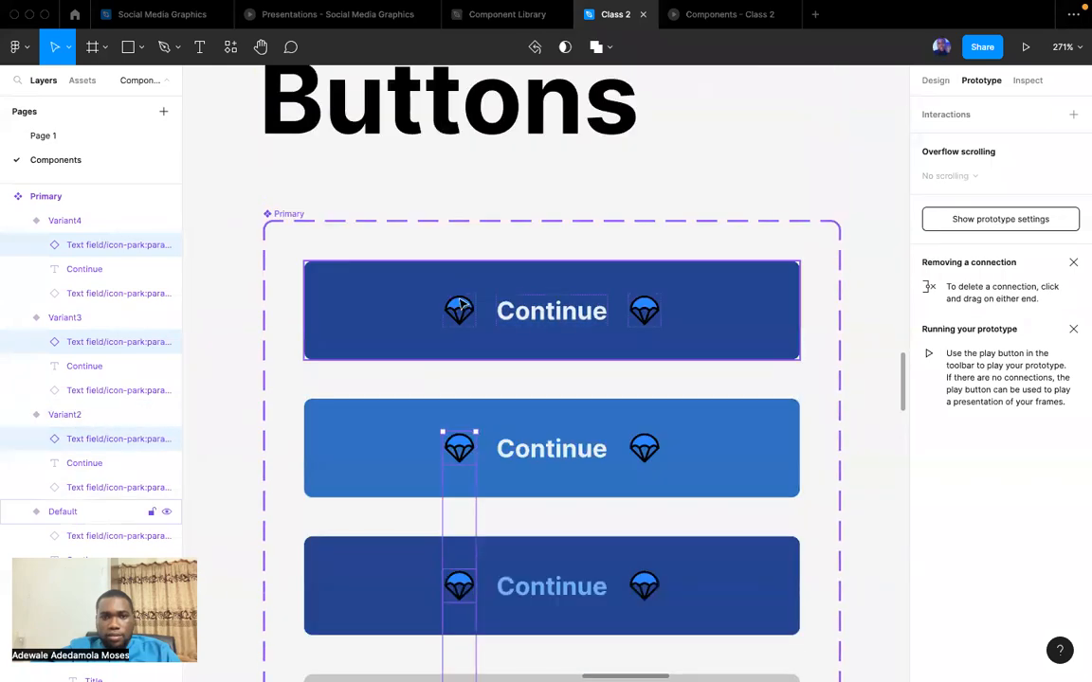
{"action": "left_click", "coordinate": [459, 311], "text": "shift"}
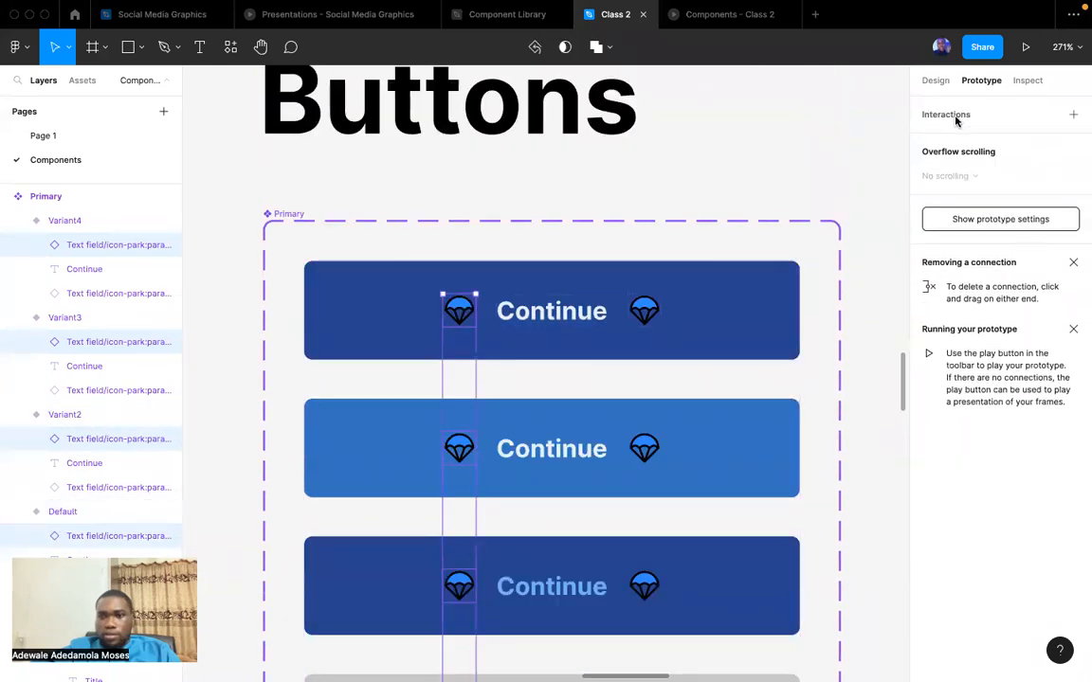
{"action": "left_click", "coordinate": [934, 81]}
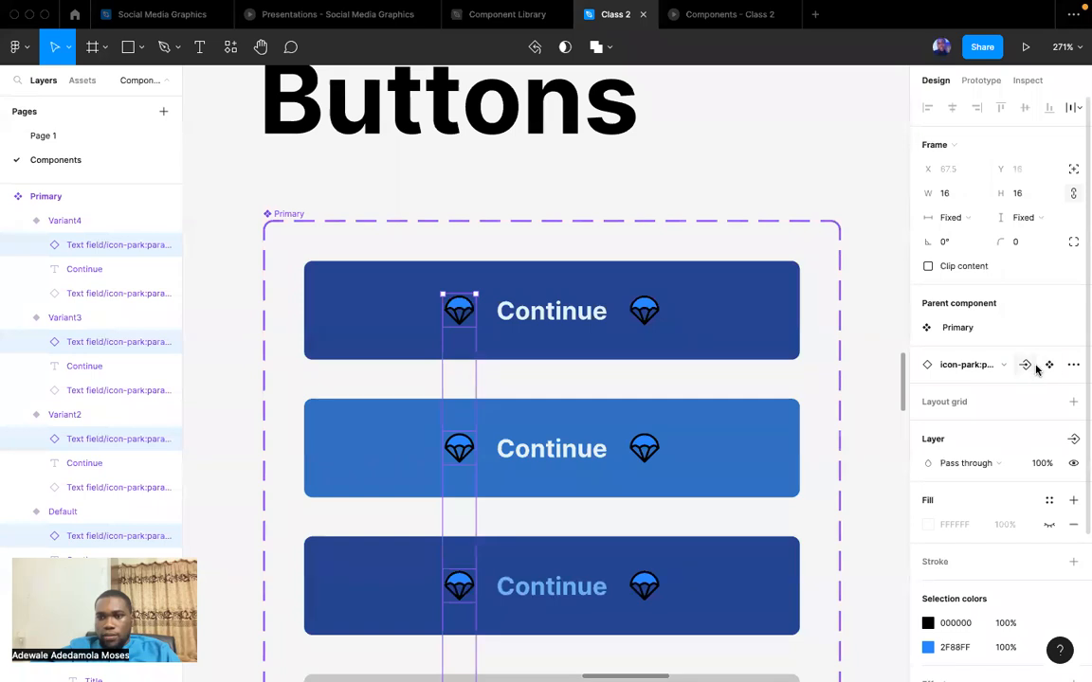
{"action": "left_click", "coordinate": [1073, 440]}
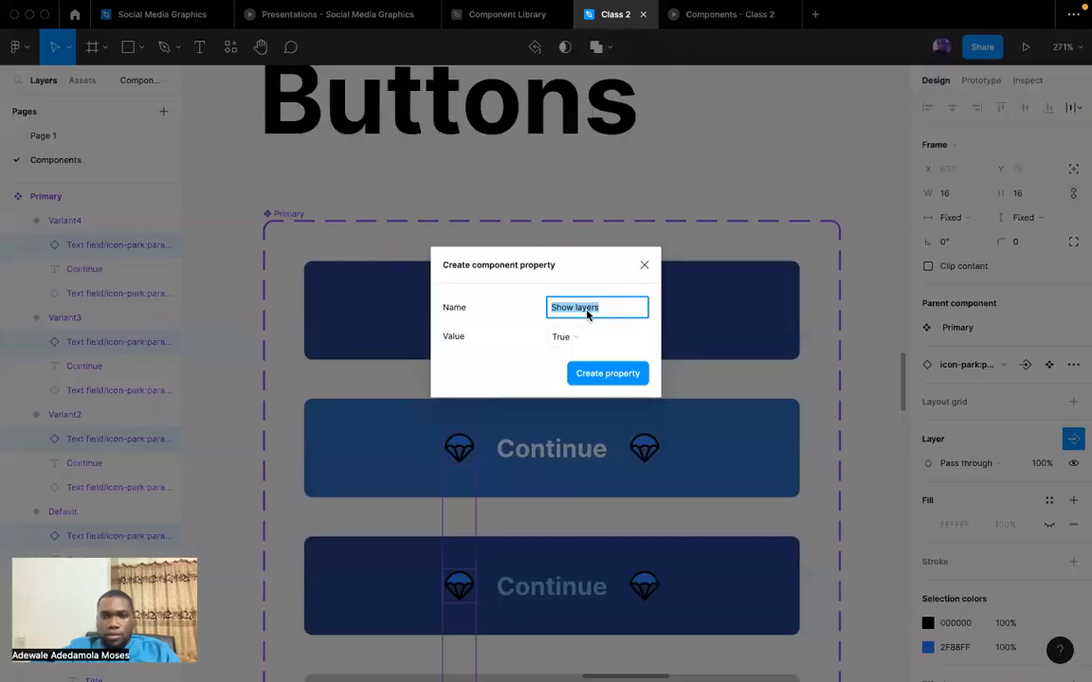
{"action": "type", "text": "F"}
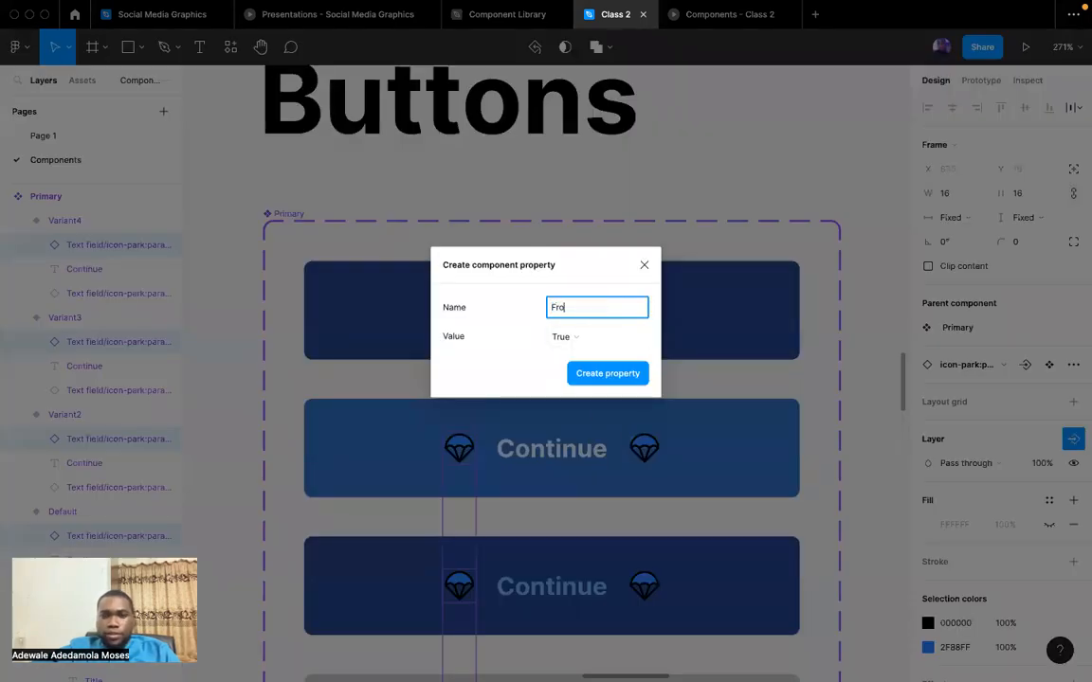
{"action": "key", "text": "BackSpace"}
{"action": "type", "text": "ba"}
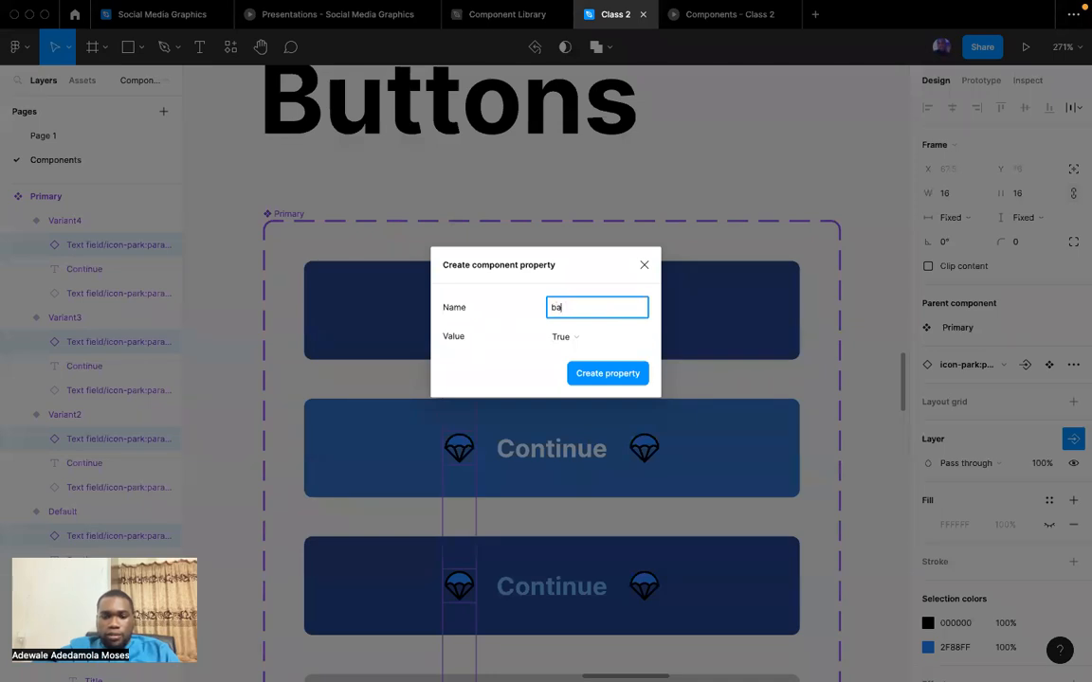
{"action": "type", "text": "ck icons"}
{"action": "key", "text": "Return"}
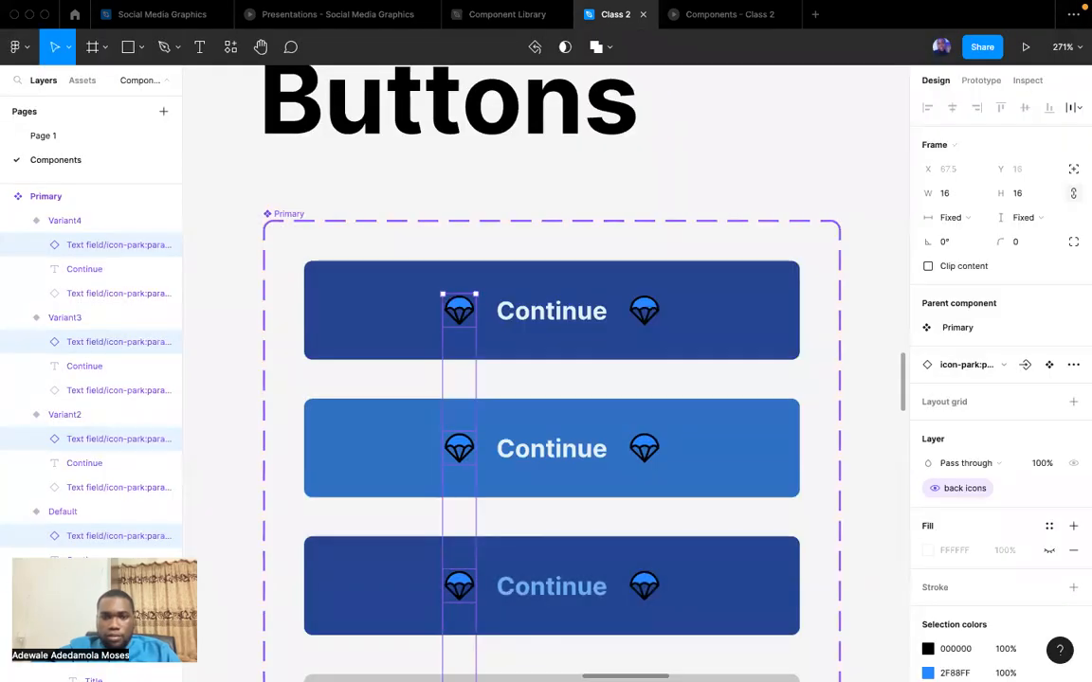
Create a boolean visibility property named "front icons" with value True for the icons after the Continue label in all four Primary variants.
{"action": "left_click", "coordinate": [644, 309]}
{"action": "key", "text": "super+alt+a"}
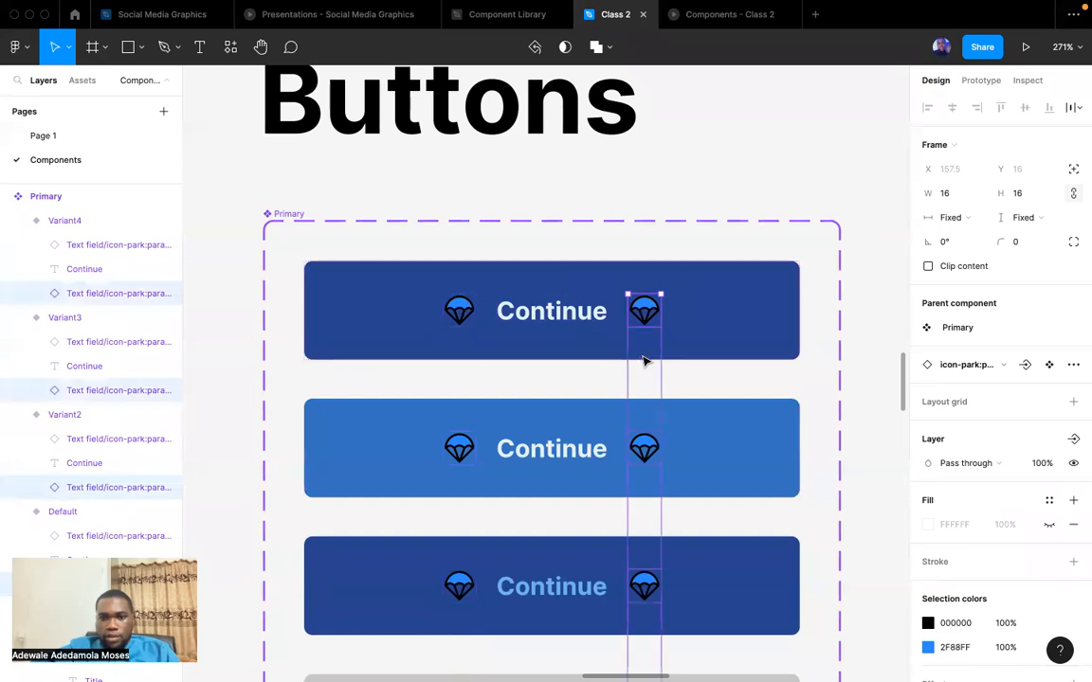
{"action": "left_click", "coordinate": [1073, 439]}
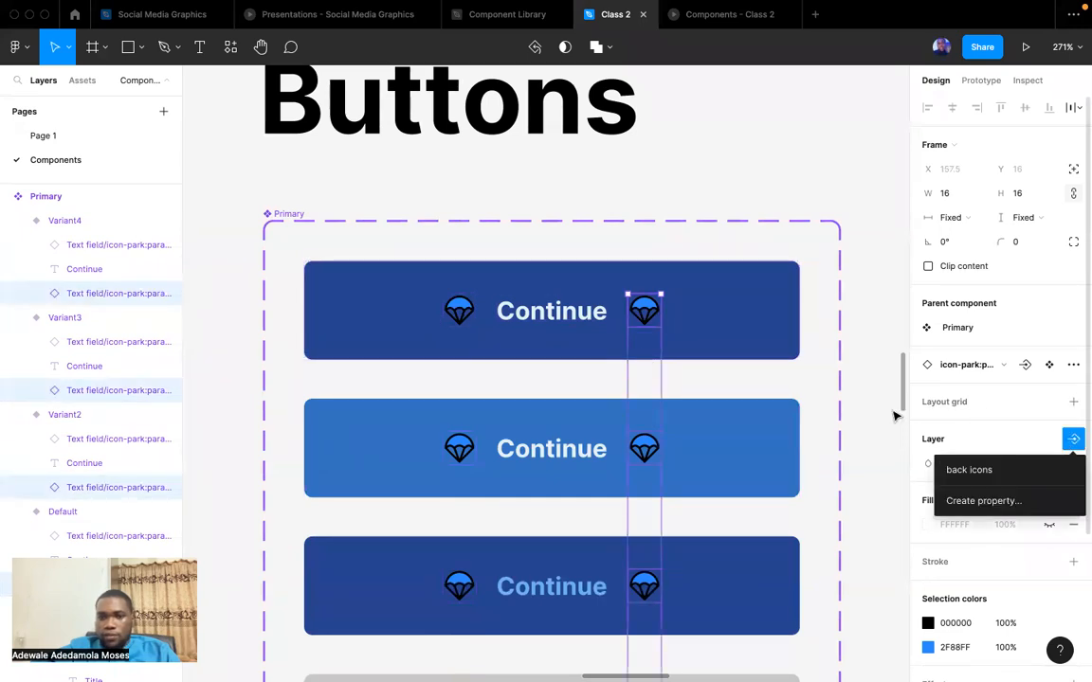
{"action": "left_click", "coordinate": [966, 499]}
{"action": "type", "text": "front icons"}
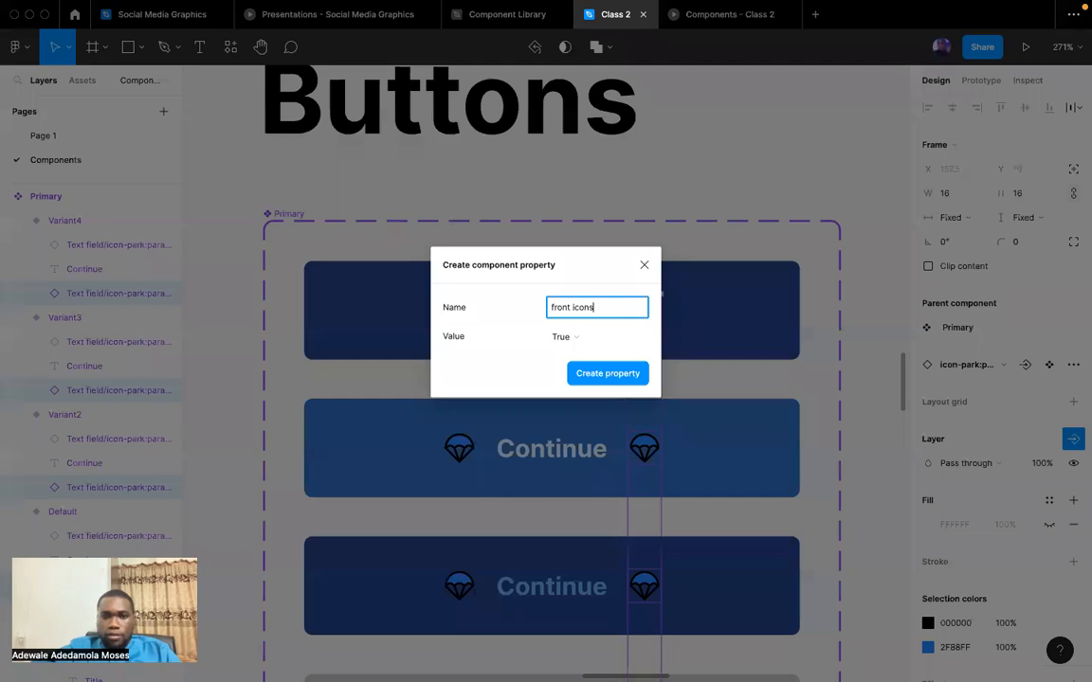
{"action": "key", "text": "Return"}
{"action": "scroll", "coordinate": [746, 470], "scroll_direction": "down", "scroll_amount": 10}
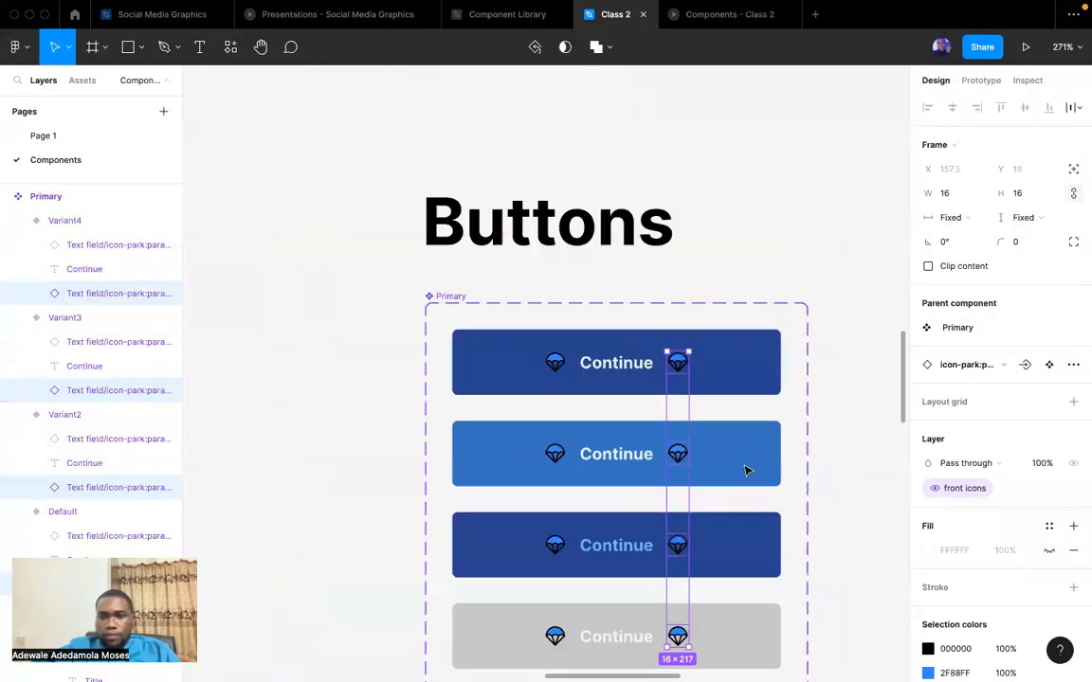
Set the default value of the Primary component's "back icons" and "front icons" properties to False.
{"action": "scroll", "coordinate": [663, 358], "scroll_direction": "up", "scroll_amount": 5}
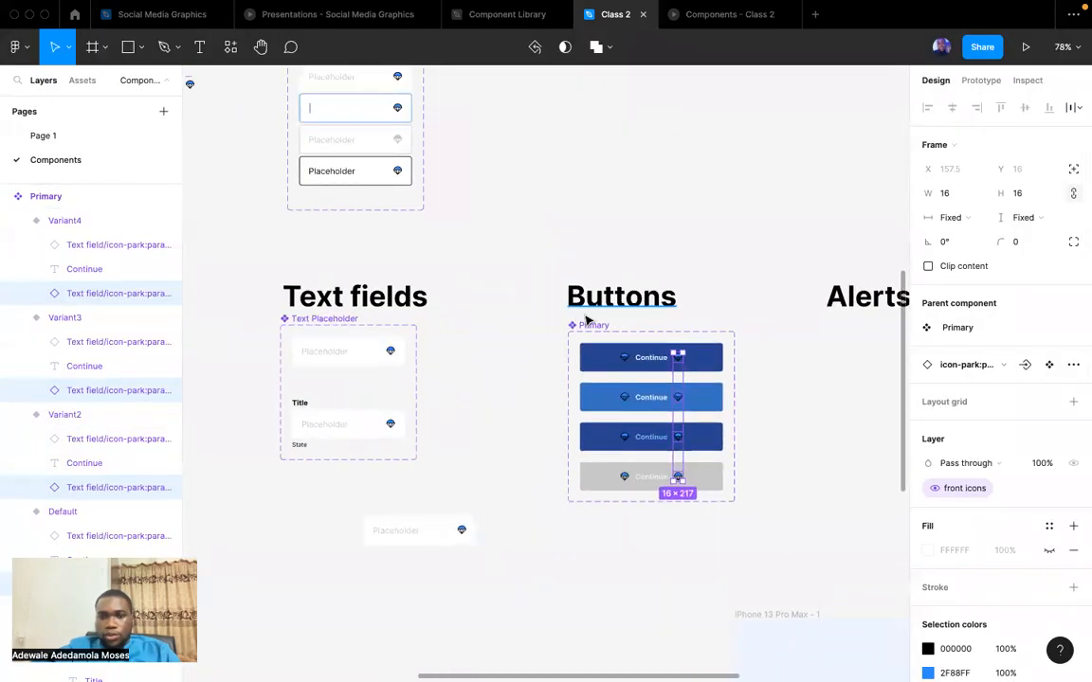
{"action": "left_click", "coordinate": [585, 324]}
{"action": "left_click", "coordinate": [1048, 365]}
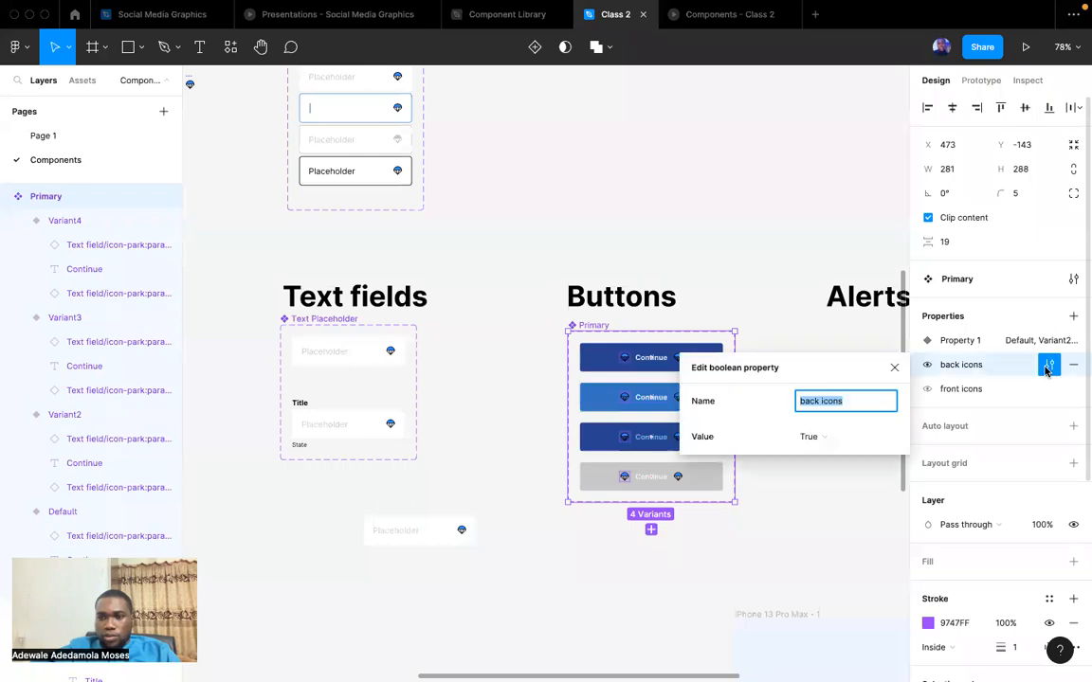
{"action": "left_click", "coordinate": [823, 436]}
{"action": "left_click", "coordinate": [829, 456]}
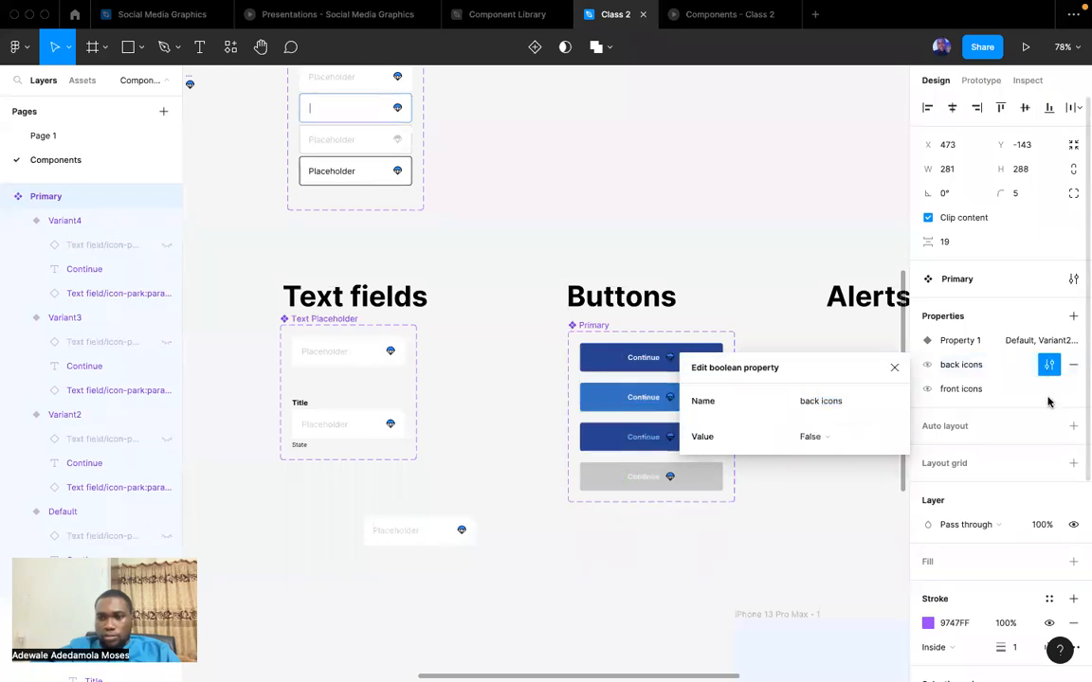
{"action": "left_click", "coordinate": [1048, 390]}
{"action": "left_click", "coordinate": [840, 454]}
{"action": "left_click", "coordinate": [825, 476]}
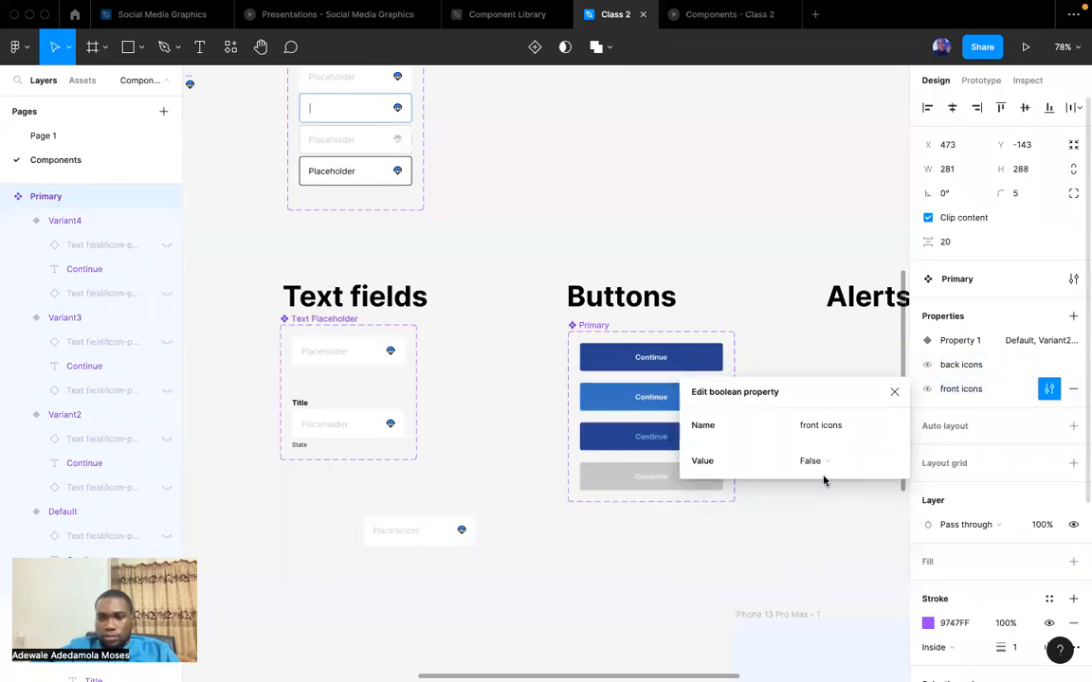
{"action": "left_click", "coordinate": [753, 258]}
Try turning on "front icons" for the Continue button on the Login screen and undo the change.
{"action": "scroll", "coordinate": [753, 261], "scroll_direction": "down", "scroll_amount": 5}
{"action": "scroll", "coordinate": [753, 262], "scroll_direction": "right", "scroll_amount": 3}
{"action": "scroll", "coordinate": [754, 262], "scroll_direction": "down", "scroll_amount": 3}
{"action": "scroll", "coordinate": [720, 285], "scroll_direction": "right", "scroll_amount": 1}
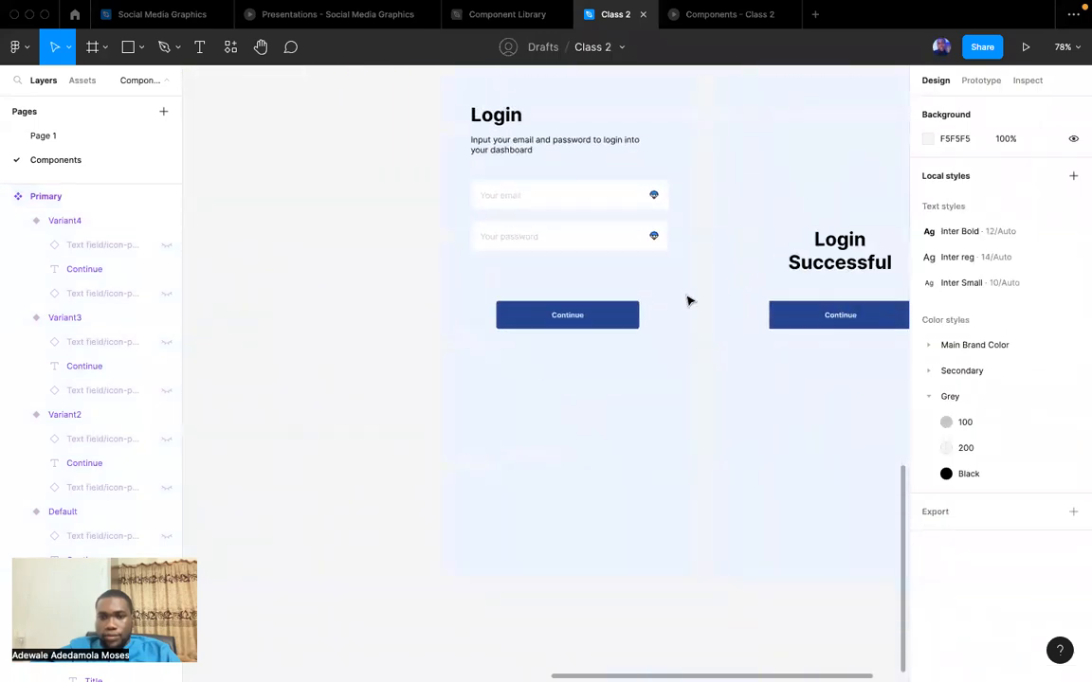
{"action": "left_click", "coordinate": [607, 322]}
{"action": "left_click", "coordinate": [1010, 377]}
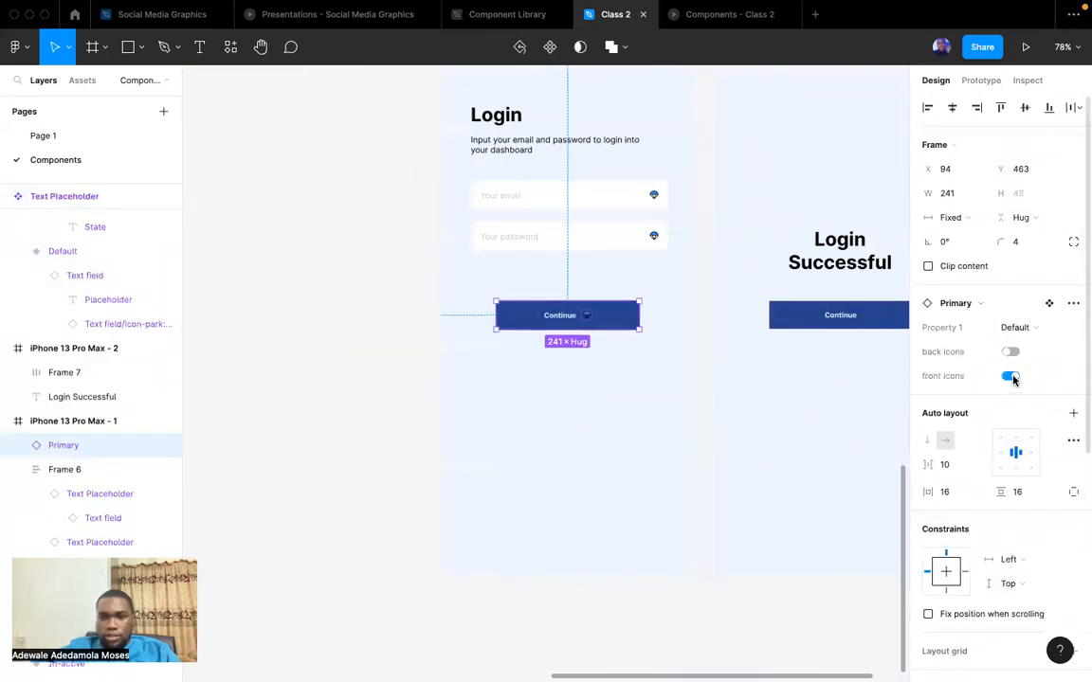
{"action": "key", "text": "ctrl+z"}
{"action": "key", "text": "ctrl+z"}
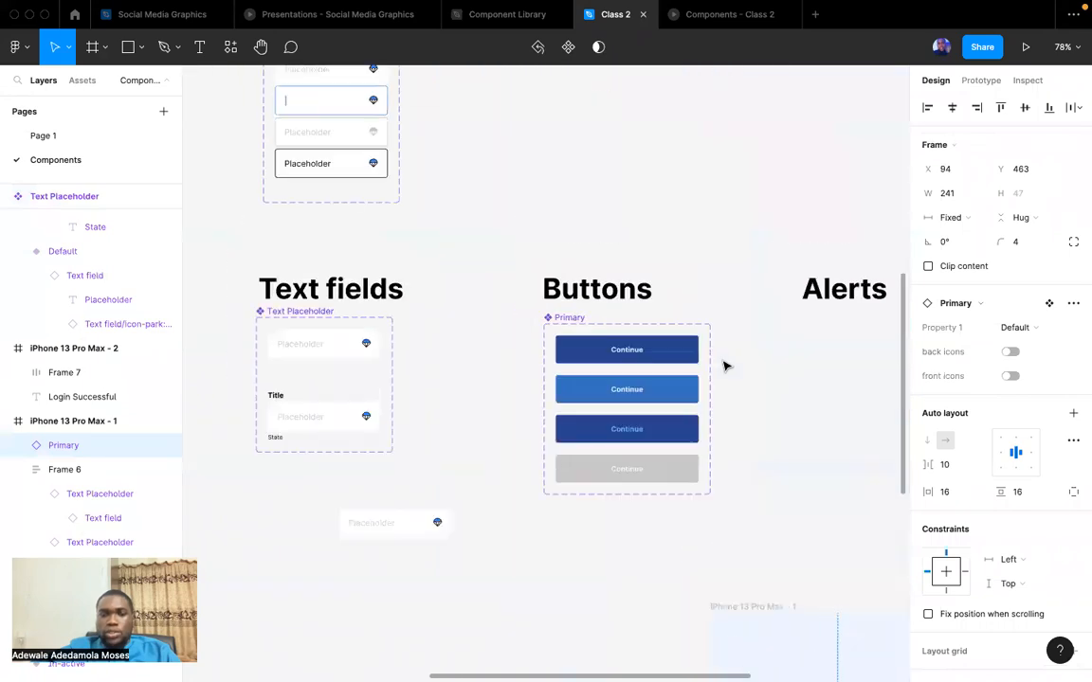
Move the parachute icon component farther from the Text field component set, to about X -220, Y -611.
{"action": "scroll", "coordinate": [725, 365], "scroll_direction": "up", "scroll_amount": 5}
{"action": "scroll", "coordinate": [725, 365], "scroll_direction": "left", "scroll_amount": 4}
{"action": "scroll", "coordinate": [701, 212], "scroll_direction": "up", "scroll_amount": 10}
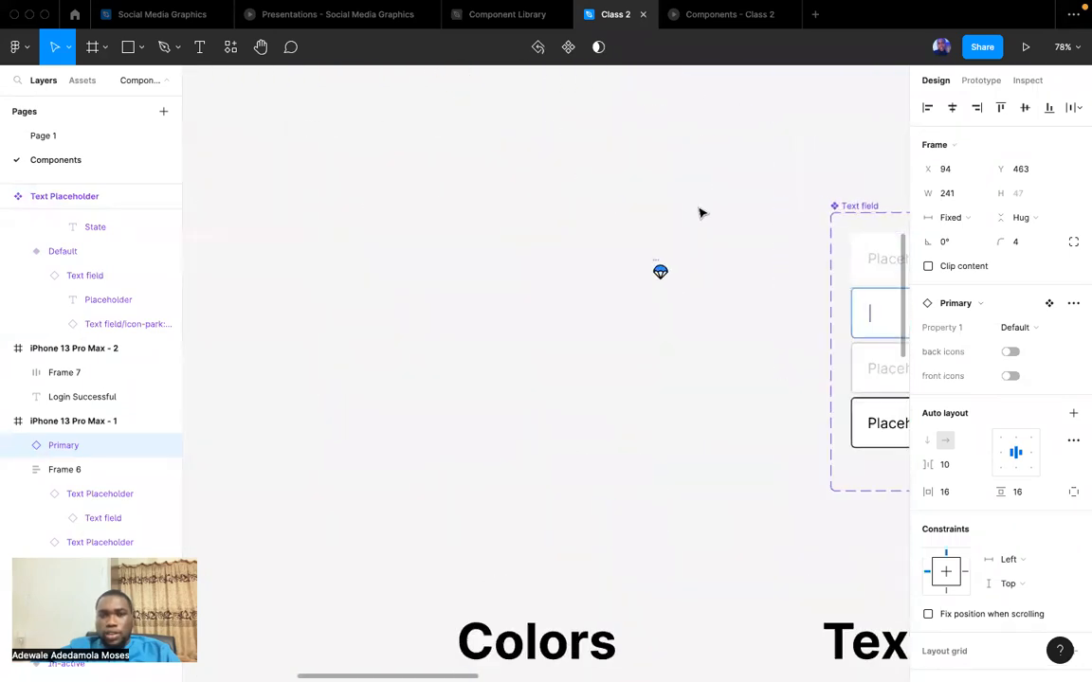
{"action": "scroll", "coordinate": [664, 199], "scroll_direction": "down", "scroll_amount": 3}
{"action": "scroll", "coordinate": [638, 194], "scroll_direction": "down", "scroll_amount": 8}
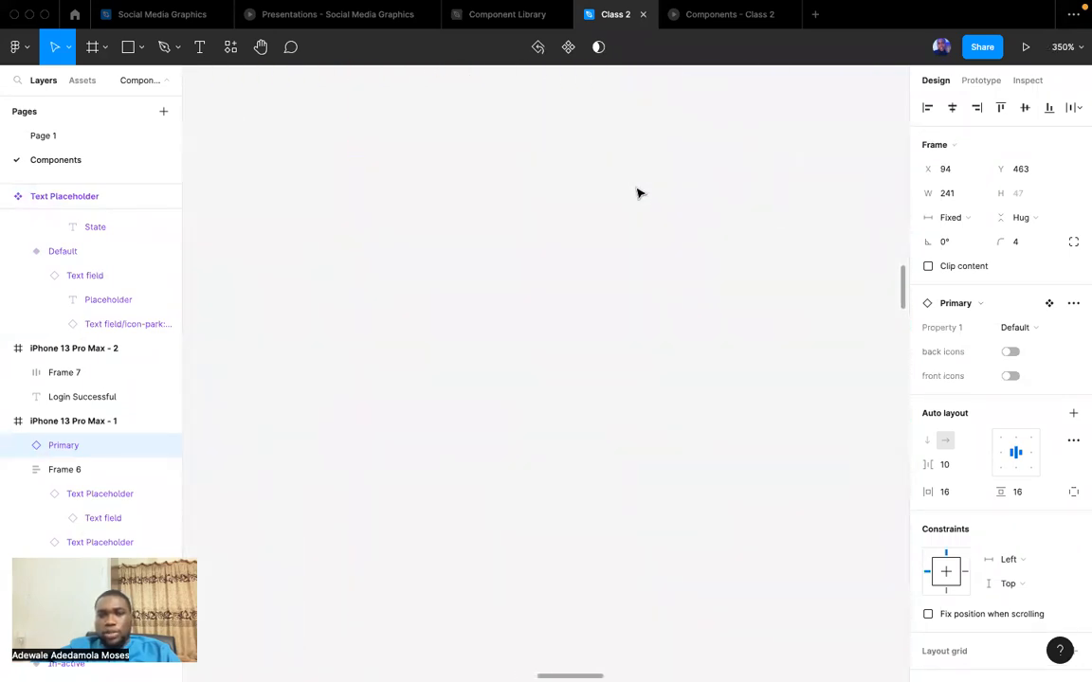
{"action": "scroll", "coordinate": [638, 193], "scroll_direction": "down", "scroll_amount": 5}
{"action": "scroll", "coordinate": [372, 315], "scroll_direction": "up", "scroll_amount": 5}
{"action": "scroll", "coordinate": [375, 317], "scroll_direction": "right", "scroll_amount": 5}
{"action": "scroll", "coordinate": [348, 310], "scroll_direction": "up", "scroll_amount": 10}
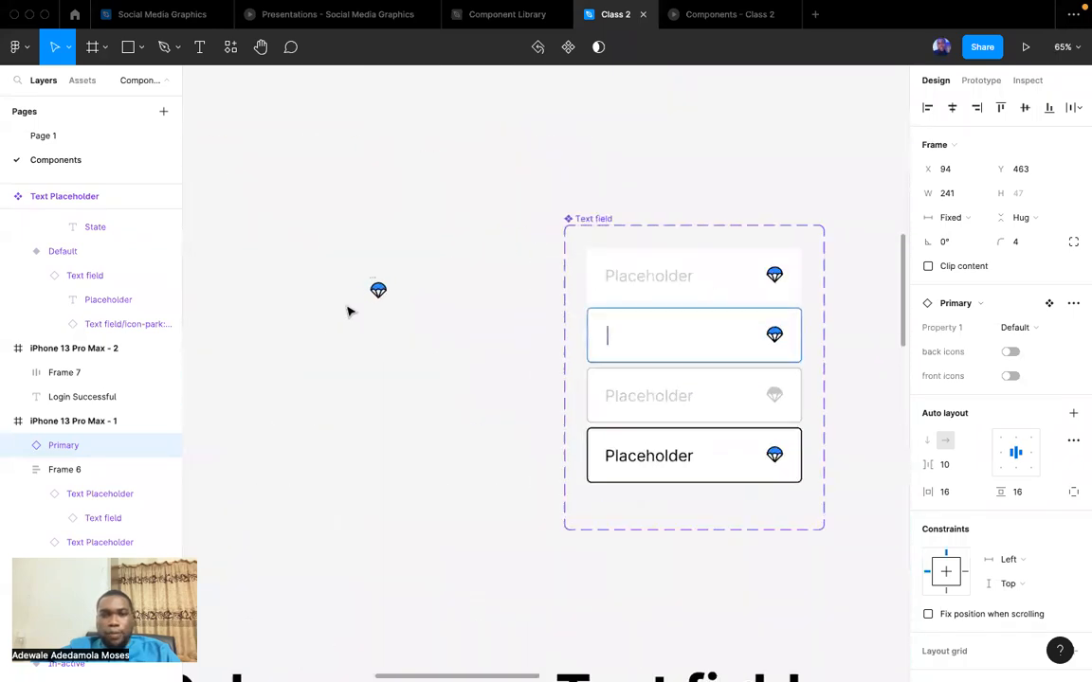
{"action": "left_click_drag", "start_coordinate": [408, 255], "coordinate": [301, 158]}
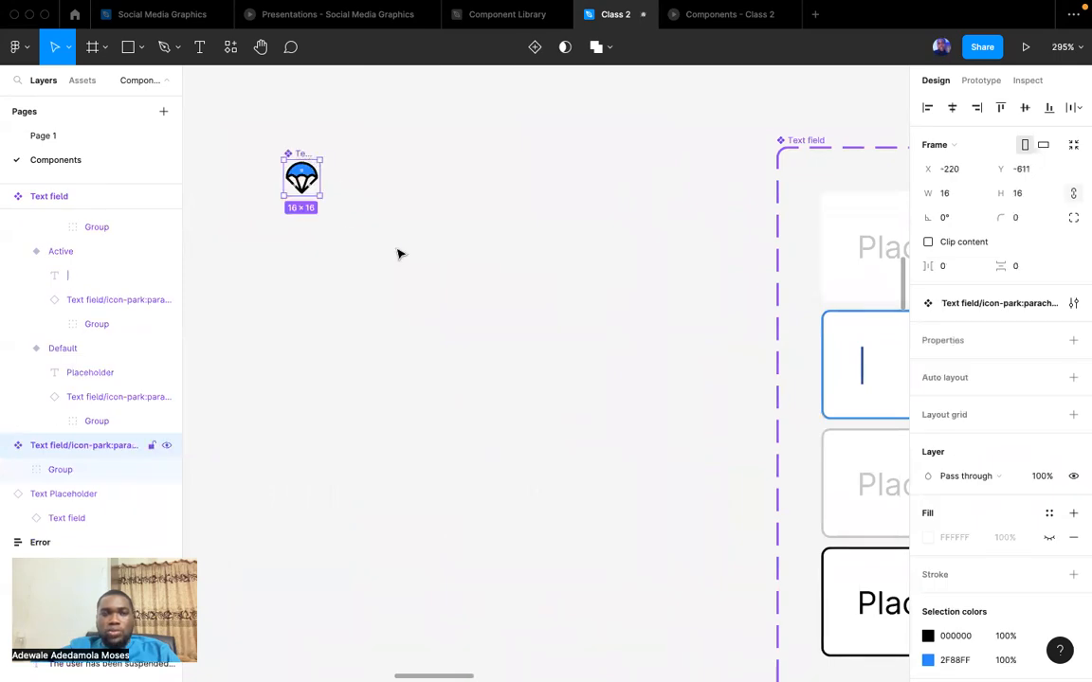
{"action": "left_click", "coordinate": [436, 337]}
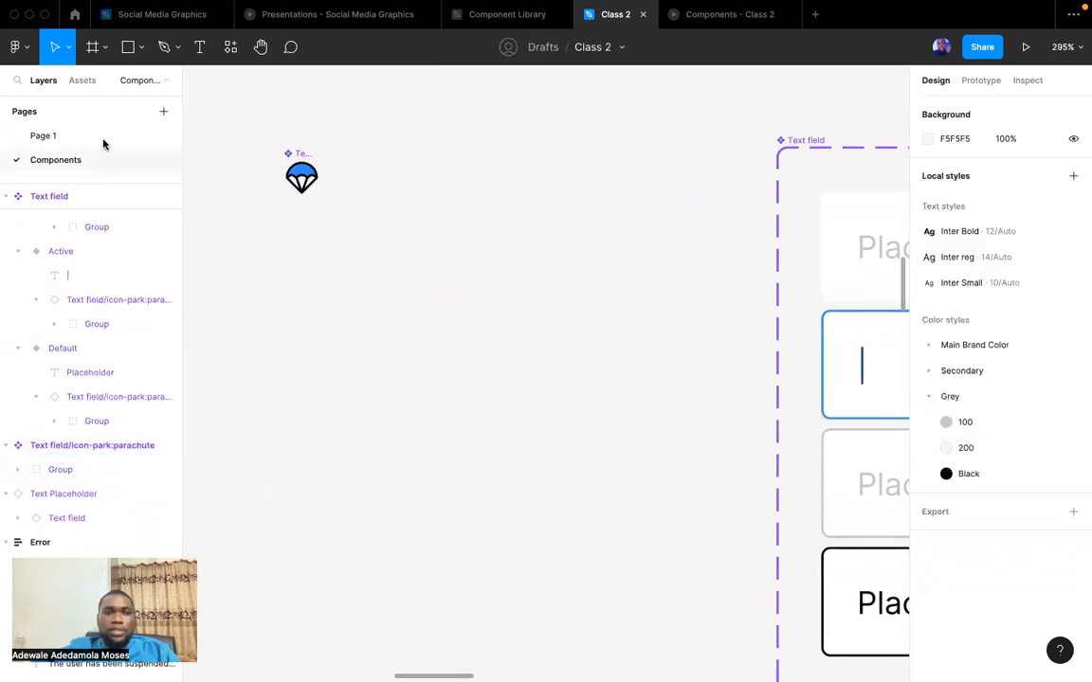
Import the material-symbols:error icon from the Iconify plugin as a component with height 32.
{"action": "left_click", "coordinate": [17, 47]}
{"action": "mouse_move", "coordinate": [95, 255]}
{"action": "left_click", "coordinate": [201, 273]}
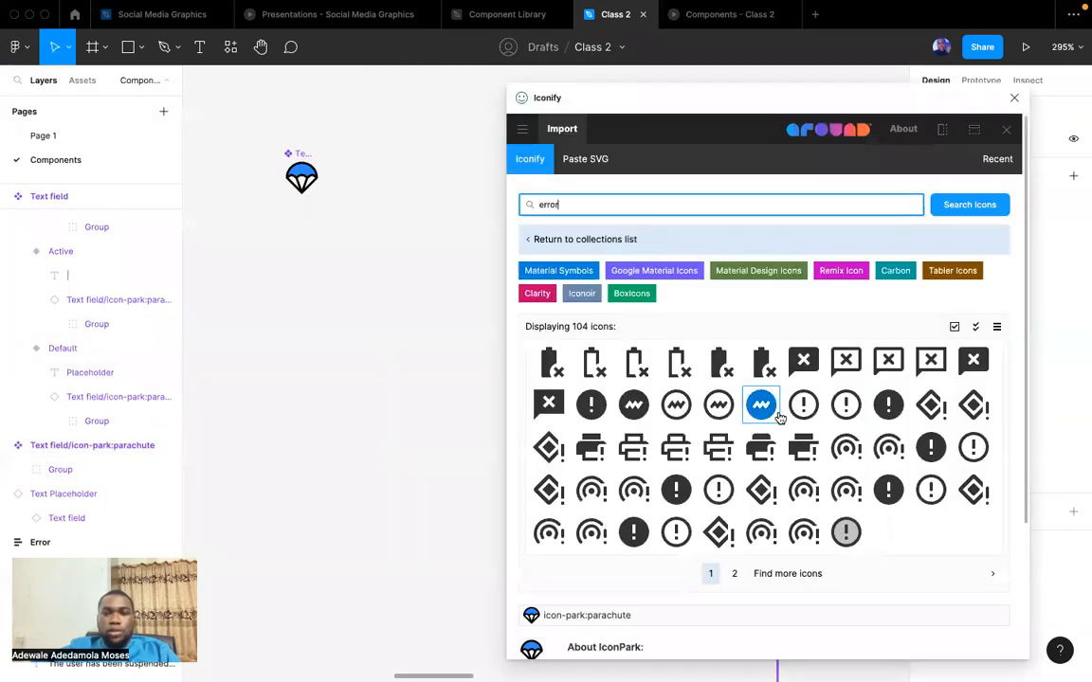
{"action": "left_click", "coordinate": [595, 413]}
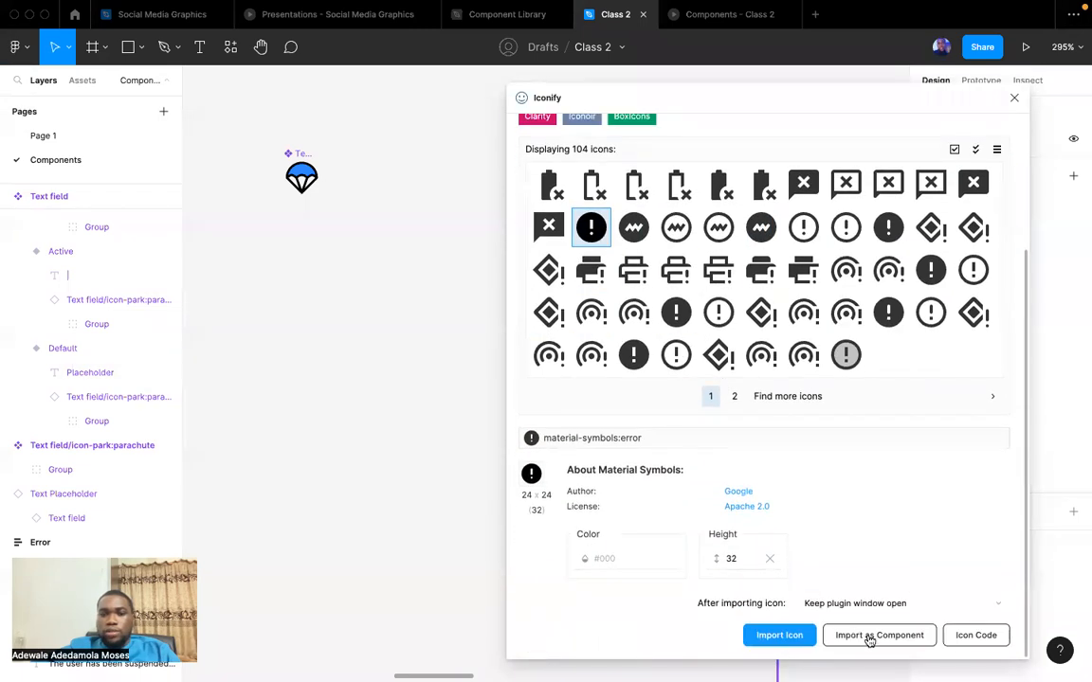
{"action": "left_click", "coordinate": [869, 637]}
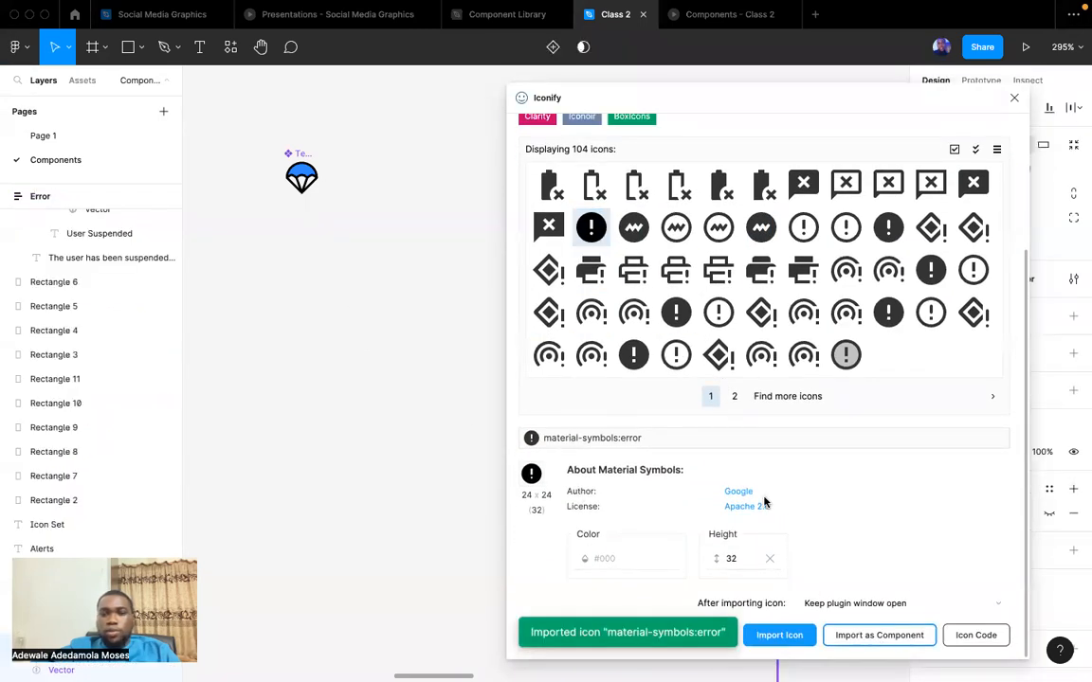
Search Iconify for "arrow", import material-symbols:arrow-back-rounded as a component with height 32, and close the plugin.
{"action": "scroll", "coordinate": [766, 474], "scroll_direction": "up", "scroll_amount": 3}
{"action": "left_click", "coordinate": [556, 183]}
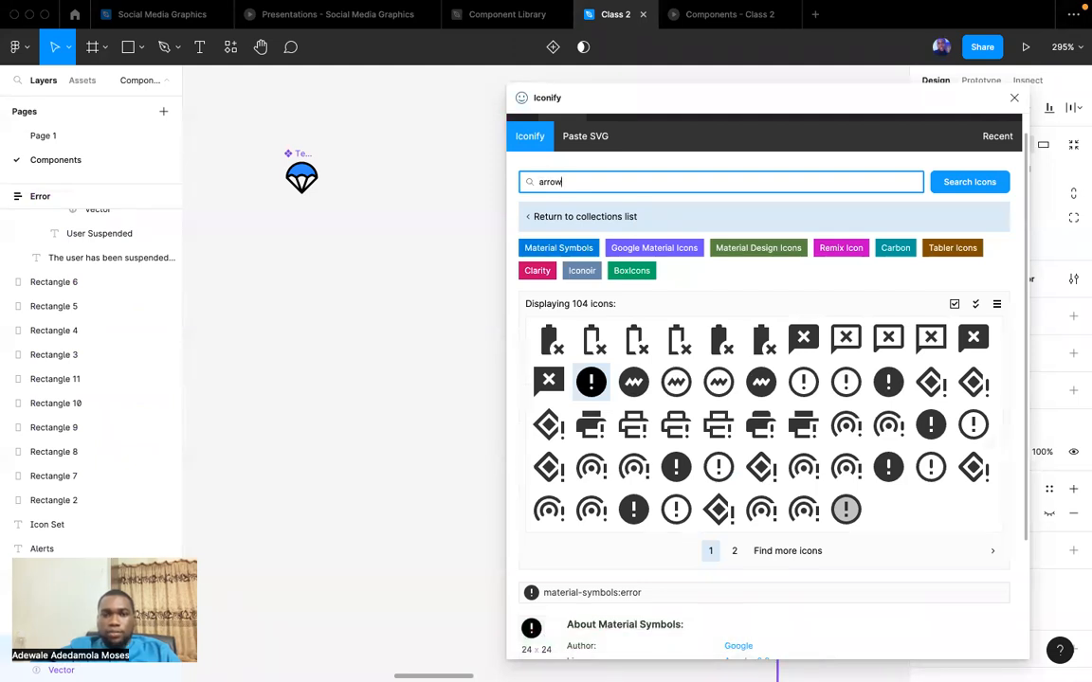
{"action": "type", "text": "arrow"}
{"action": "key", "text": "Return"}
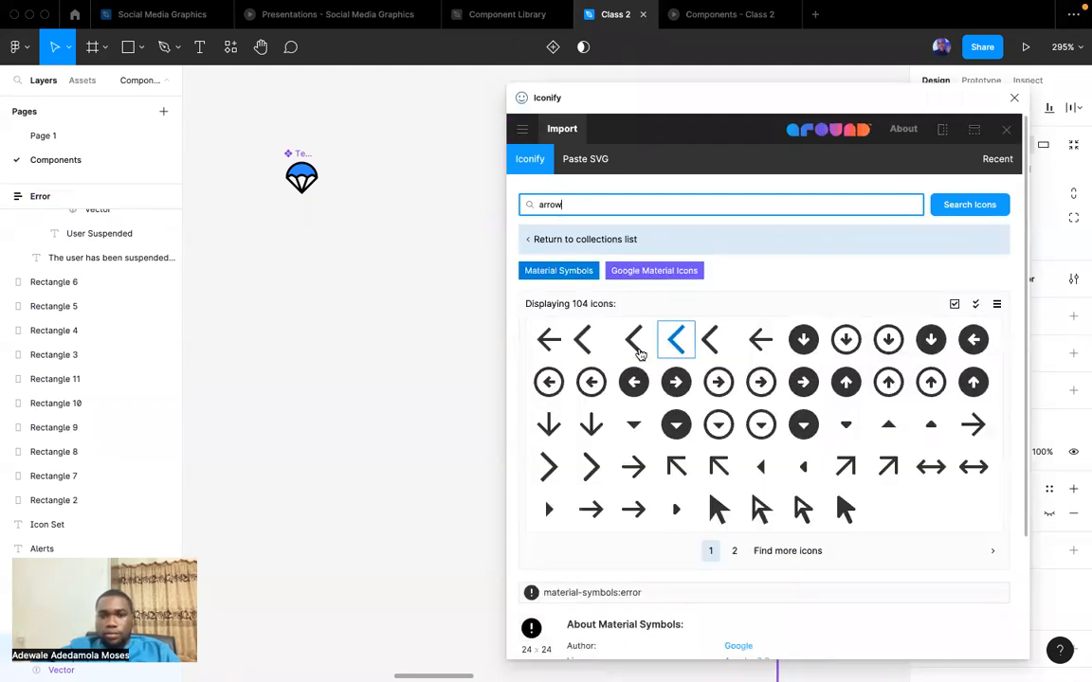
{"action": "left_click", "coordinate": [754, 343]}
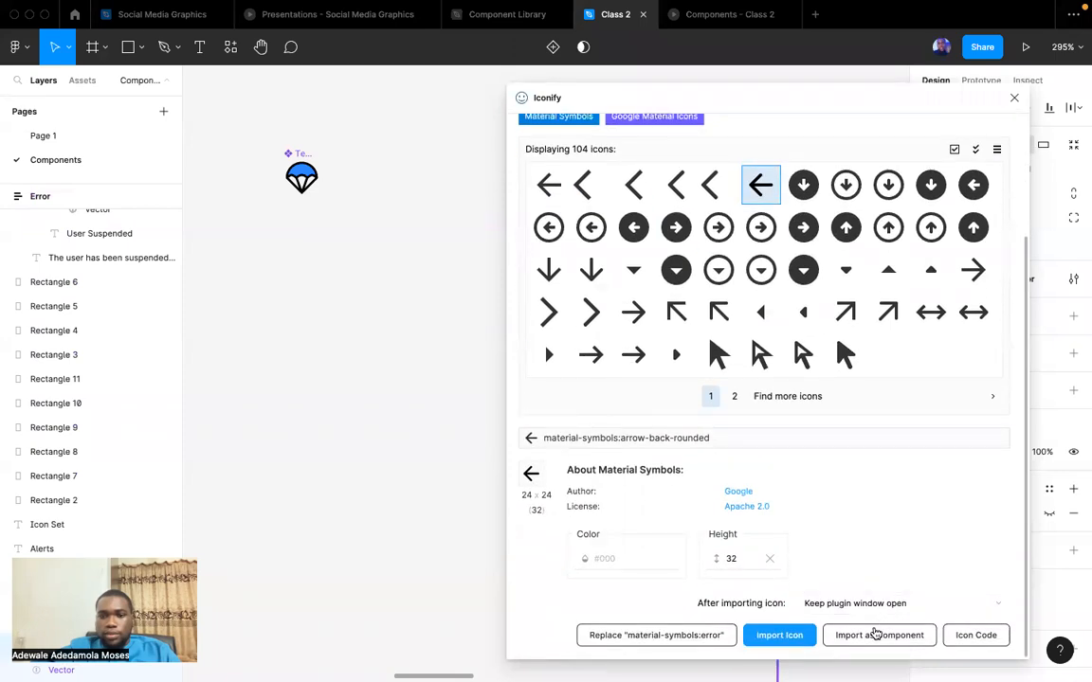
{"action": "left_click", "coordinate": [876, 635]}
{"action": "left_click", "coordinate": [1014, 98]}
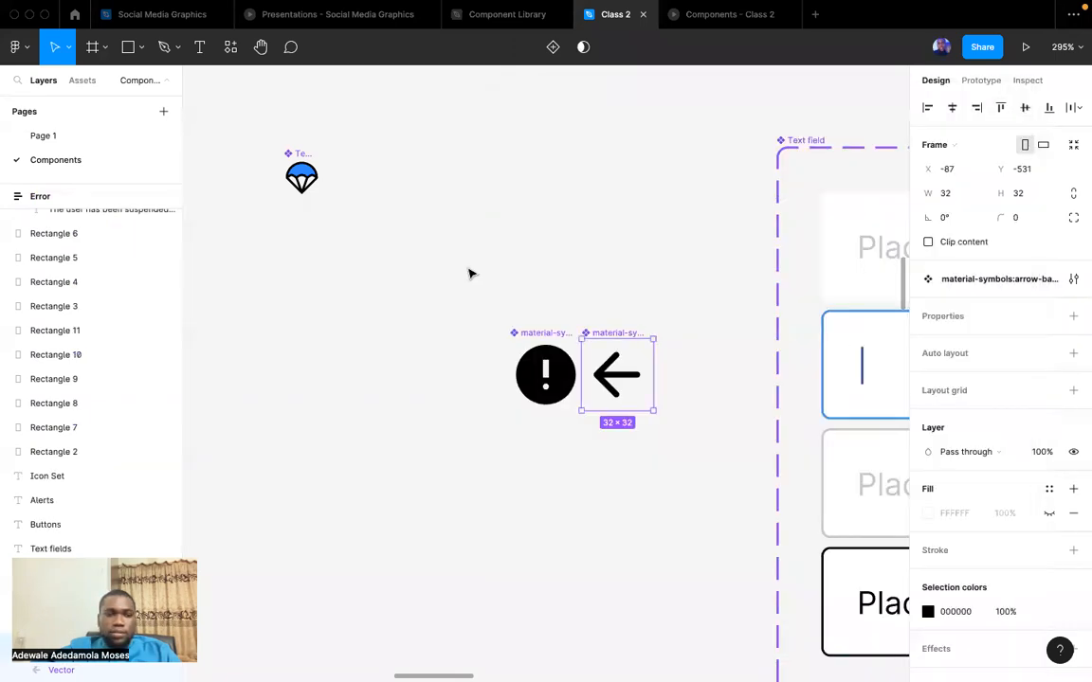
Move the error and back arrow icon components together beside the parachute icon component.
{"action": "left_click", "coordinate": [536, 333]}
{"action": "left_click", "coordinate": [614, 330], "text": "shift"}
{"action": "left_click_drag", "start_coordinate": [614, 330], "coordinate": [451, 141]}
Resize the error and back arrow icon components together to 16 × 16, matching the parachute icon component.
{"action": "left_click", "coordinate": [300, 174]}
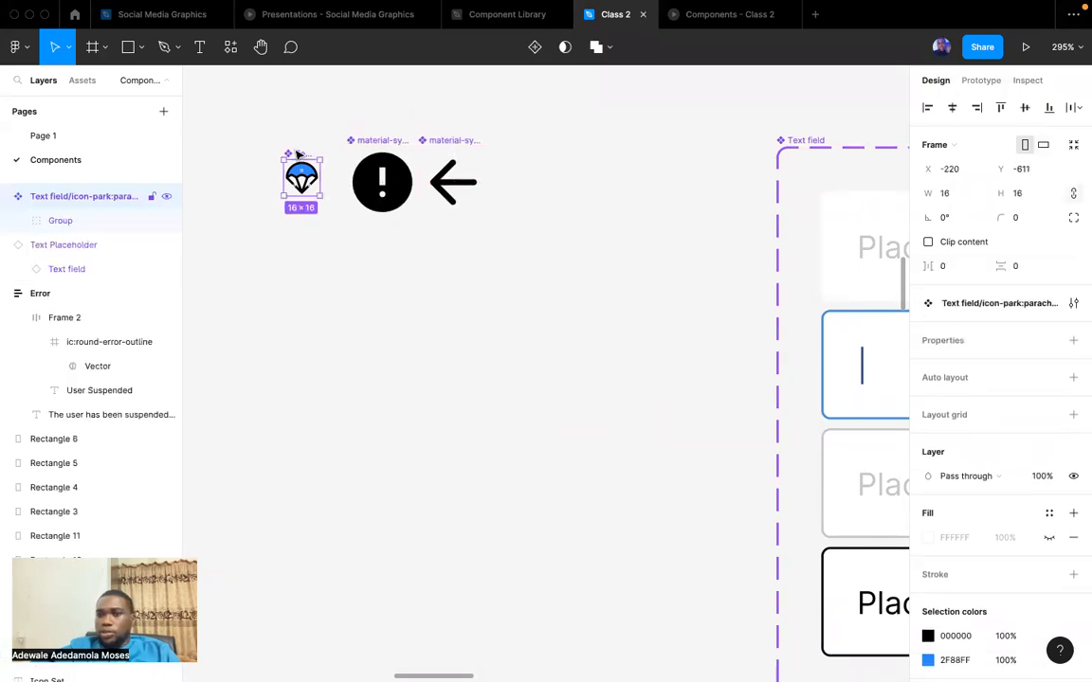
{"action": "left_click", "coordinate": [373, 142]}
{"action": "left_click", "coordinate": [476, 144], "text": "shift"}
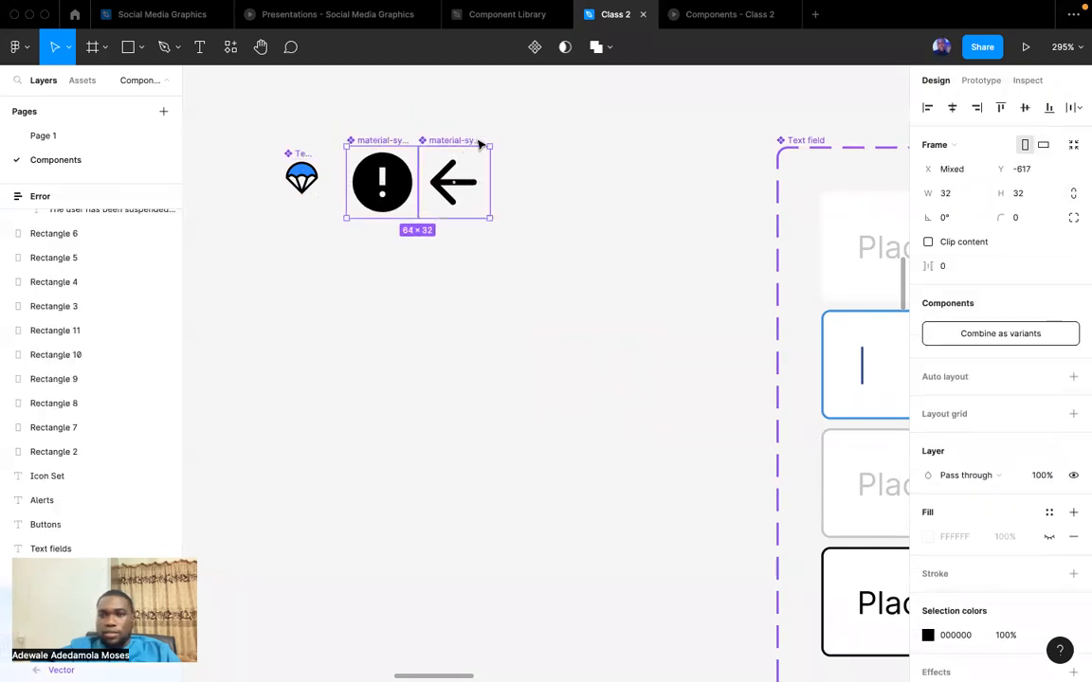
{"action": "left_click", "coordinate": [1019, 194]}
{"action": "type", "text": "16"}
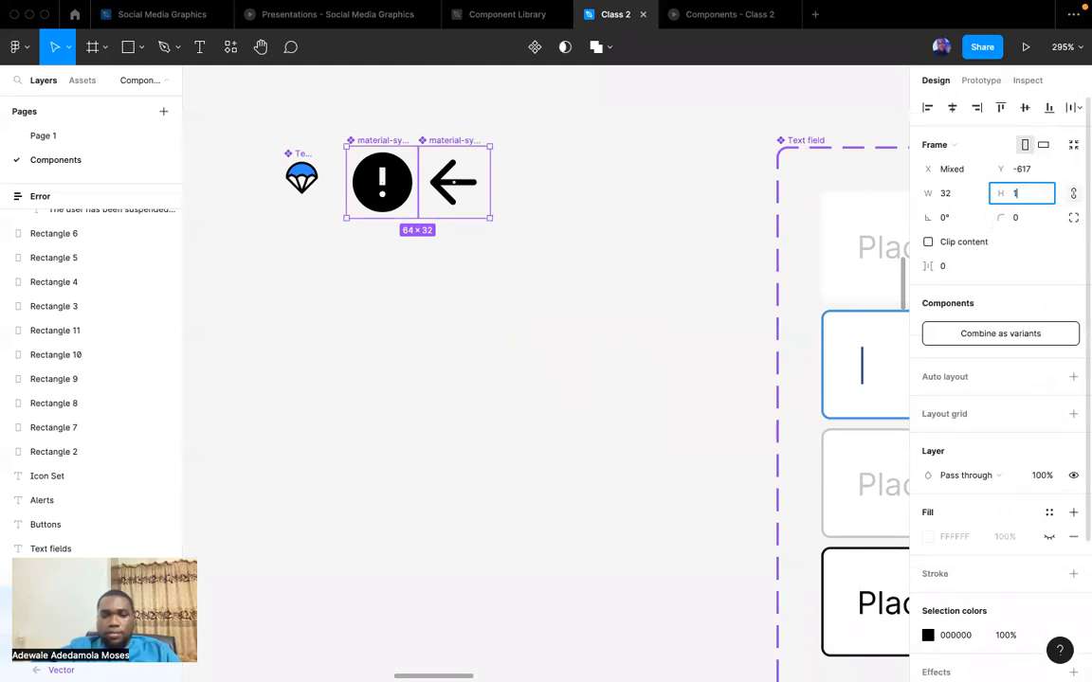
{"action": "key", "text": "Return"}
{"action": "left_click", "coordinate": [467, 224]}
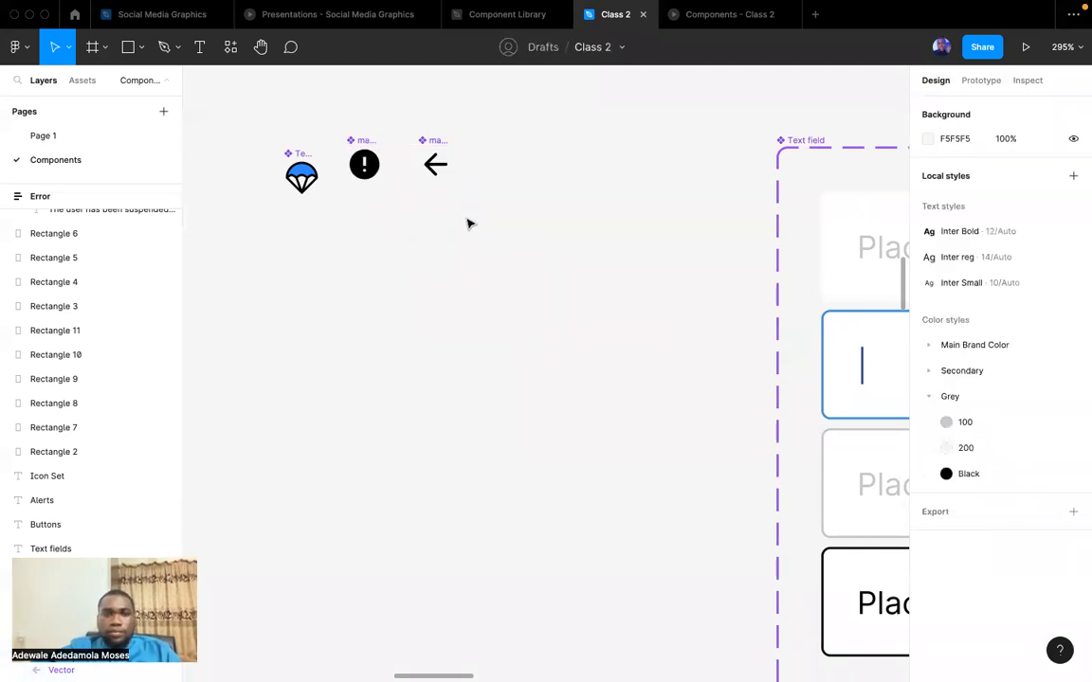
Move the error and back arrow icon components together to Y -611, level with the parachute icon component.
{"action": "left_click", "coordinate": [365, 142]}
{"action": "left_click", "coordinate": [429, 146], "text": "shift"}
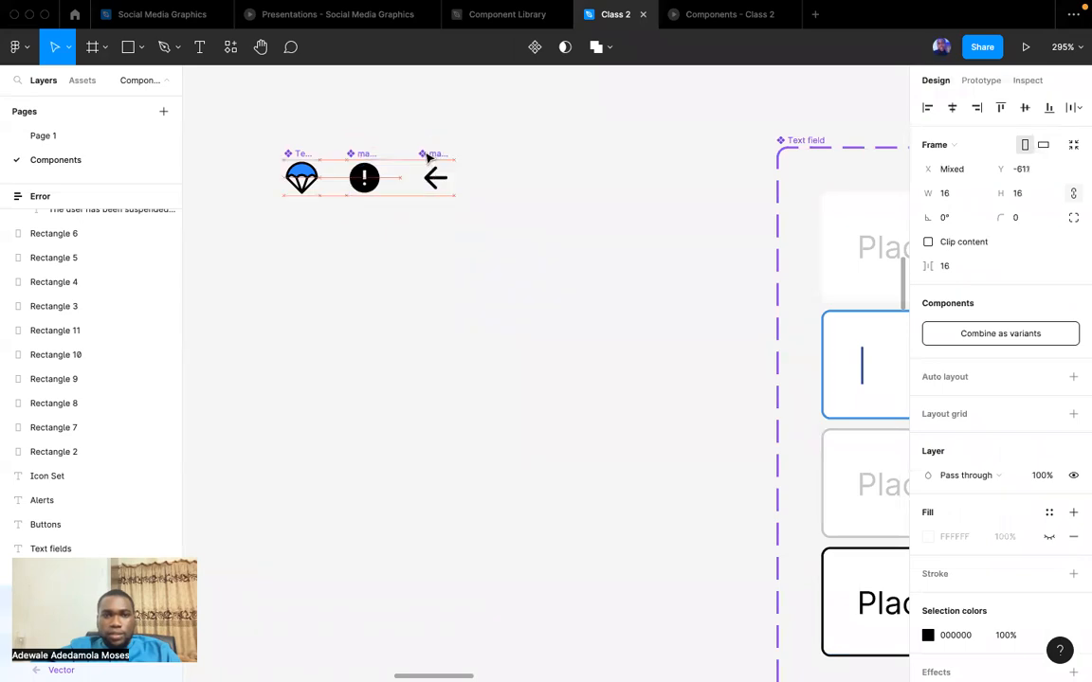
{"action": "left_click", "coordinate": [524, 312]}
Turn on the back icons property for the Continue button on the iPhone 13 Pro Max - 1 login screen.
{"action": "scroll", "coordinate": [525, 311], "scroll_direction": "down", "scroll_amount": 5}
{"action": "scroll", "coordinate": [524, 312], "scroll_direction": "down", "scroll_amount": 5}
{"action": "scroll", "coordinate": [524, 312], "scroll_direction": "right", "scroll_amount": 3}
{"action": "scroll", "coordinate": [524, 312], "scroll_direction": "down", "scroll_amount": 5}
{"action": "scroll", "coordinate": [525, 312], "scroll_direction": "down", "scroll_amount": 5}
{"action": "scroll", "coordinate": [572, 492], "scroll_direction": "up", "scroll_amount": 5}
{"action": "left_click", "coordinate": [584, 436]}
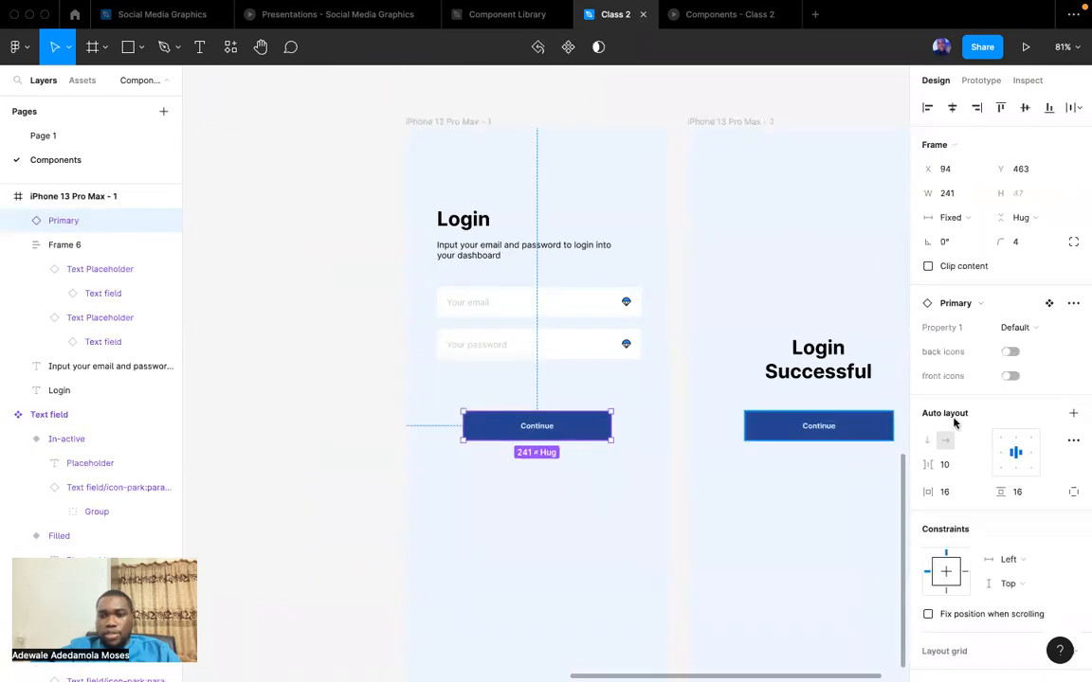
{"action": "left_click", "coordinate": [1010, 351]}
Swap the parachute icon inside the login screen's Continue button for the material-symbols:error component.
{"action": "scroll", "coordinate": [631, 466], "scroll_direction": "up", "scroll_amount": 5}
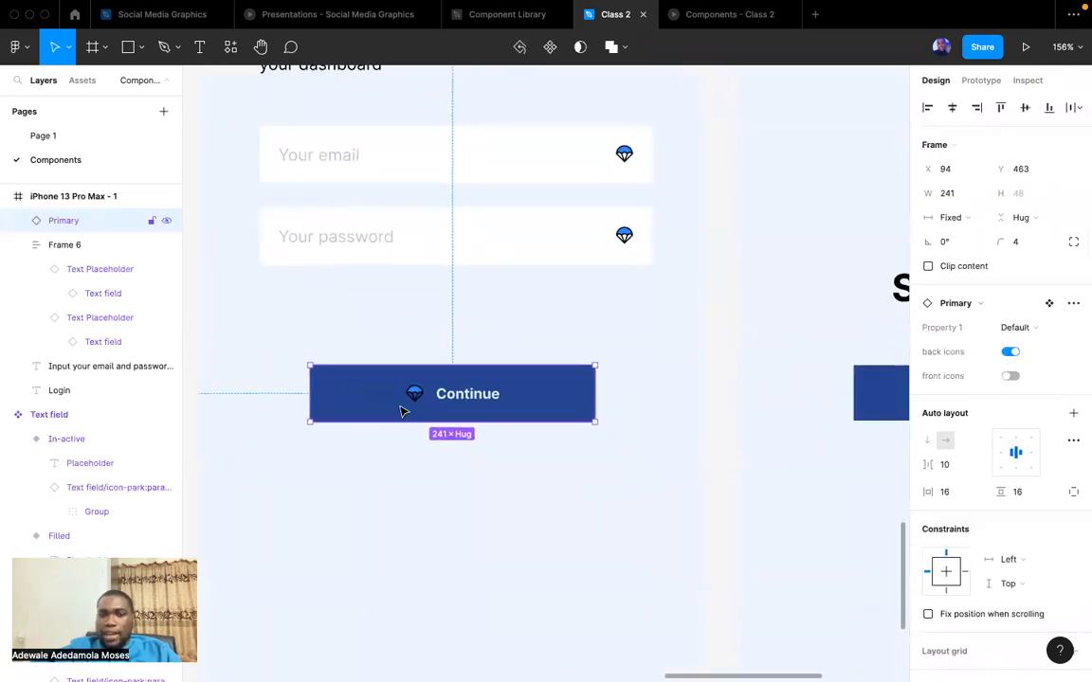
{"action": "double_click", "coordinate": [412, 400]}
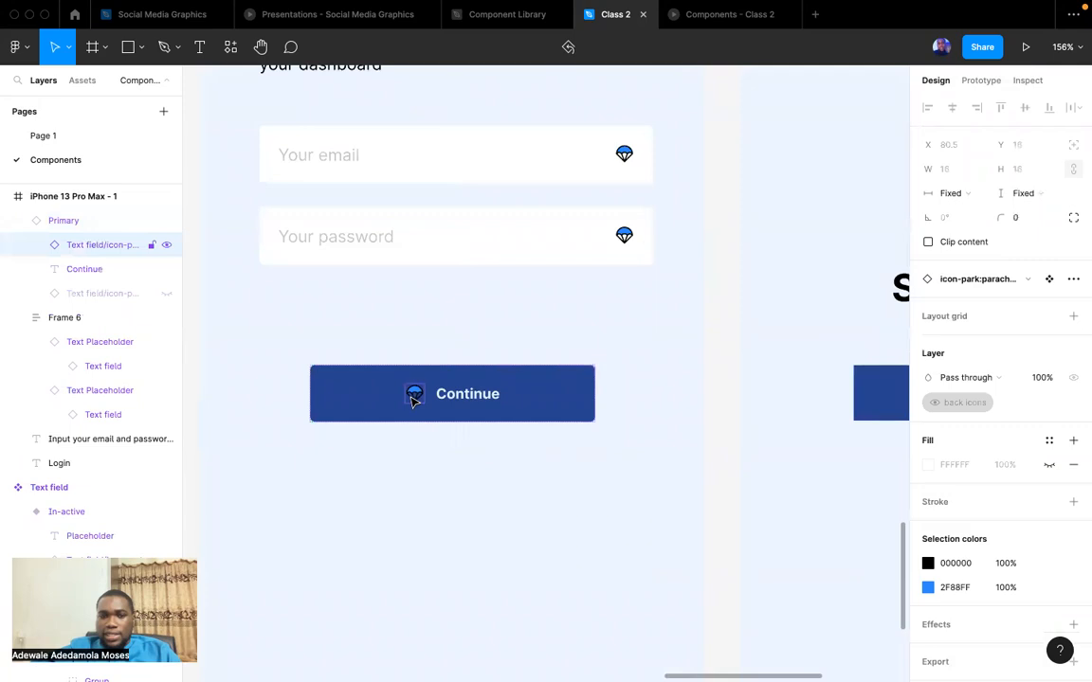
{"action": "left_click", "coordinate": [969, 282]}
{"action": "left_click", "coordinate": [954, 396]}
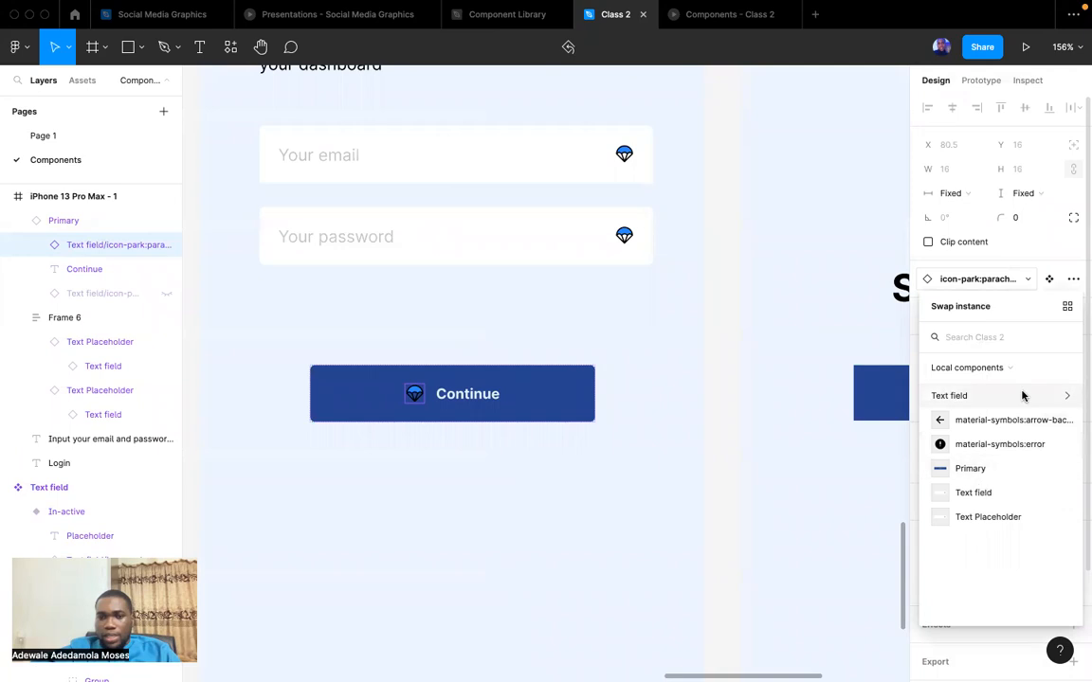
{"action": "left_click", "coordinate": [978, 449]}
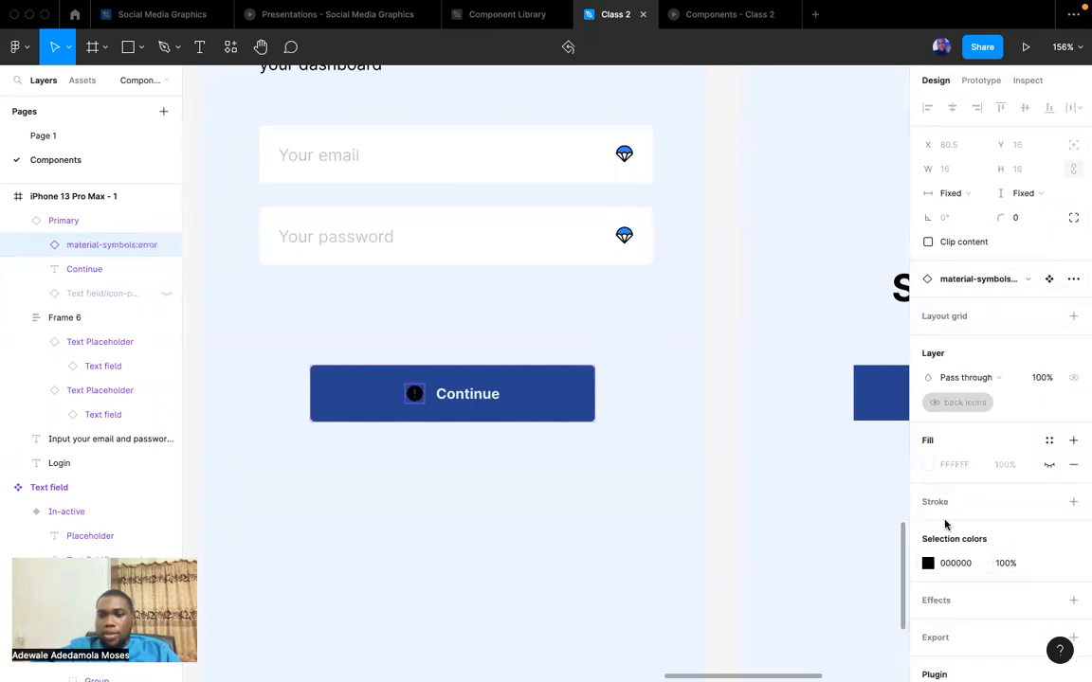
Recolor the Continue button's error icon with the Main Brand Color/Blue 100 style and select the whole button.
{"action": "left_click", "coordinate": [1049, 563]}
{"action": "left_click", "coordinate": [863, 555]}
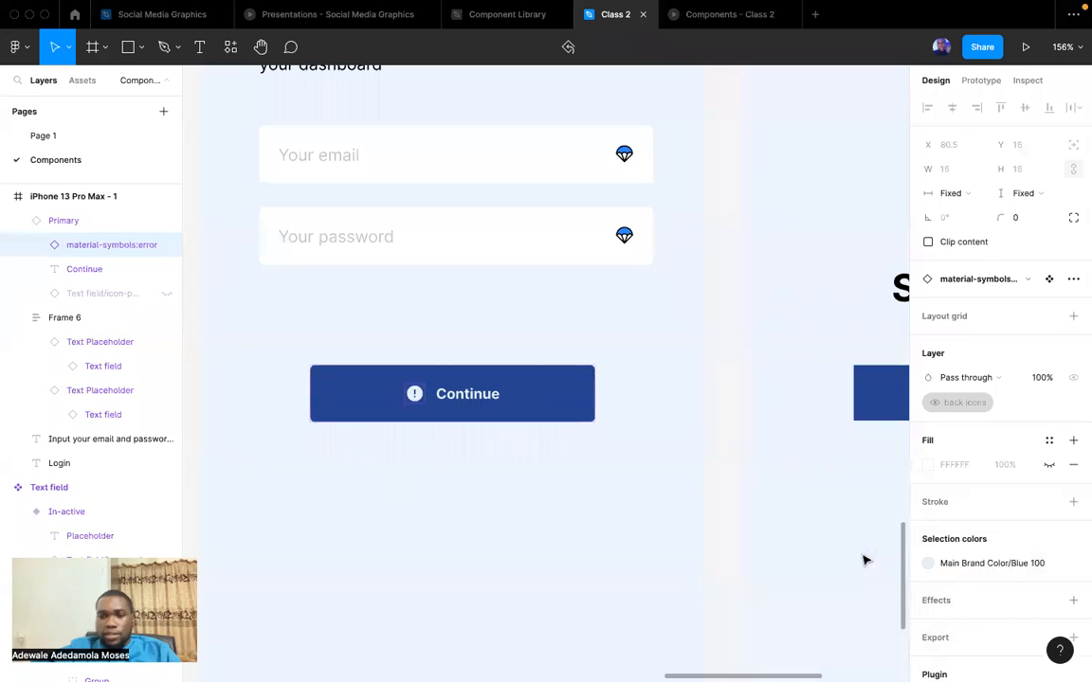
{"action": "left_click", "coordinate": [580, 410]}
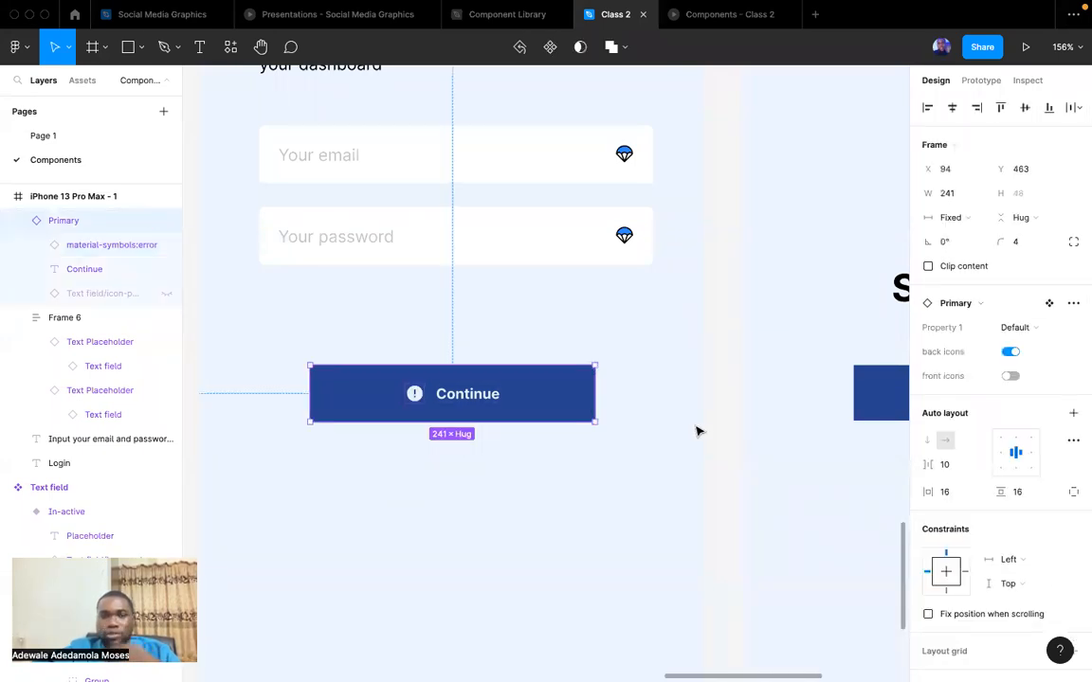
Swap the error icon in the Login screen's Continue button for the material-symbols arrow-back icon.
{"action": "scroll", "coordinate": [697, 432], "scroll_direction": "left", "scroll_amount": 3}
{"action": "scroll", "coordinate": [696, 432], "scroll_direction": "down", "scroll_amount": 1}
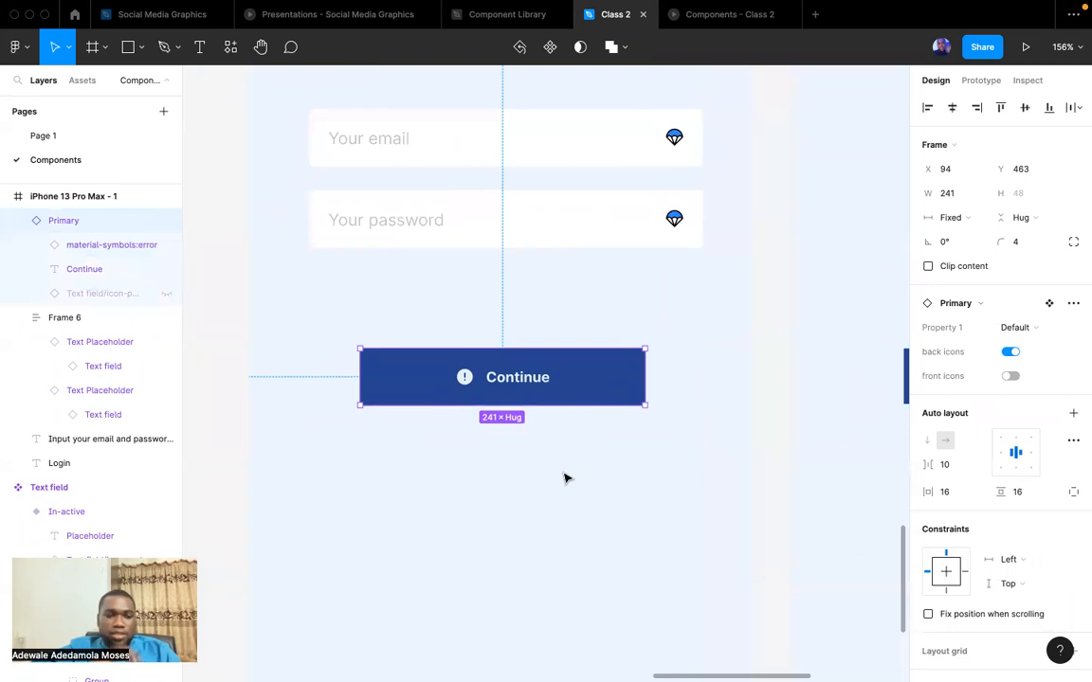
{"action": "double_click", "coordinate": [464, 378]}
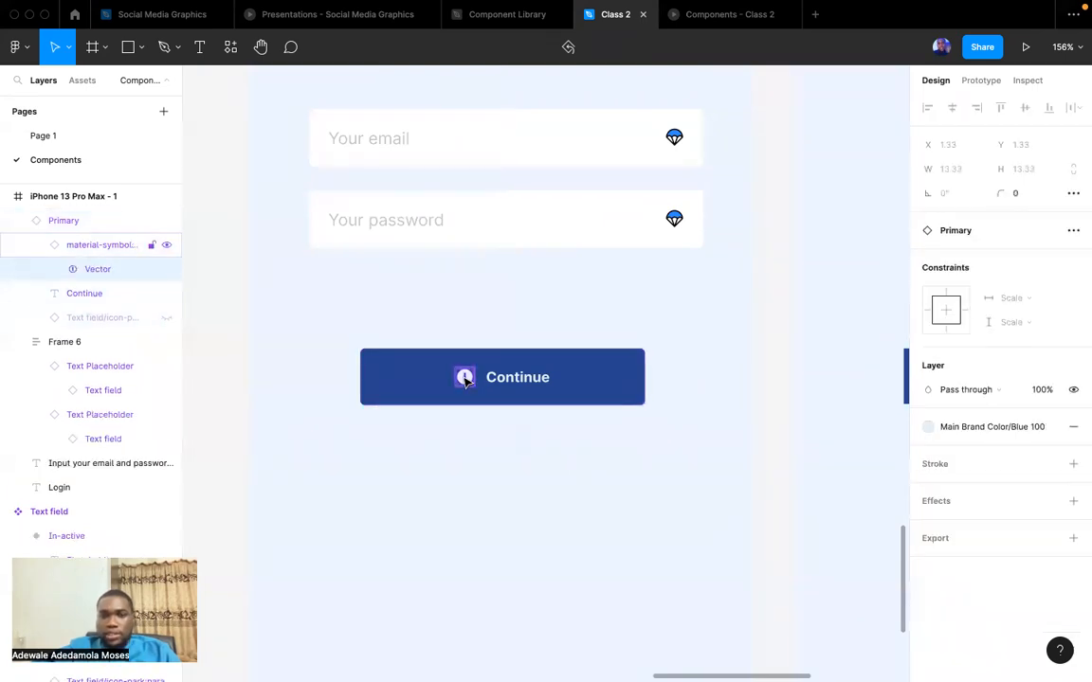
{"action": "left_click", "coordinate": [966, 280]}
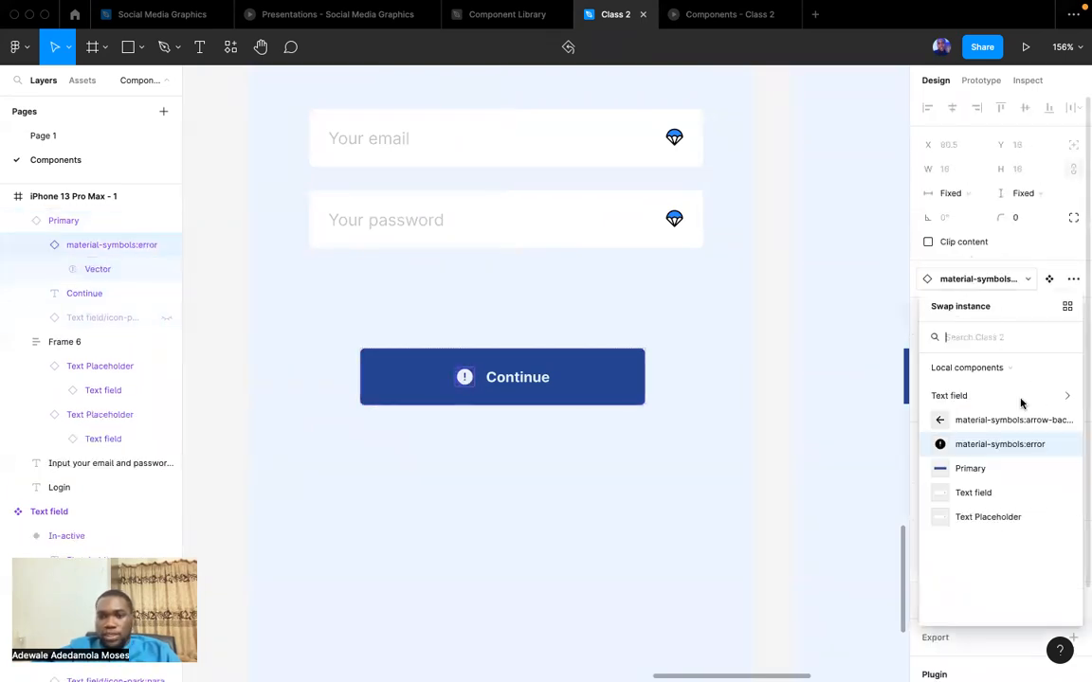
{"action": "left_click", "coordinate": [966, 427]}
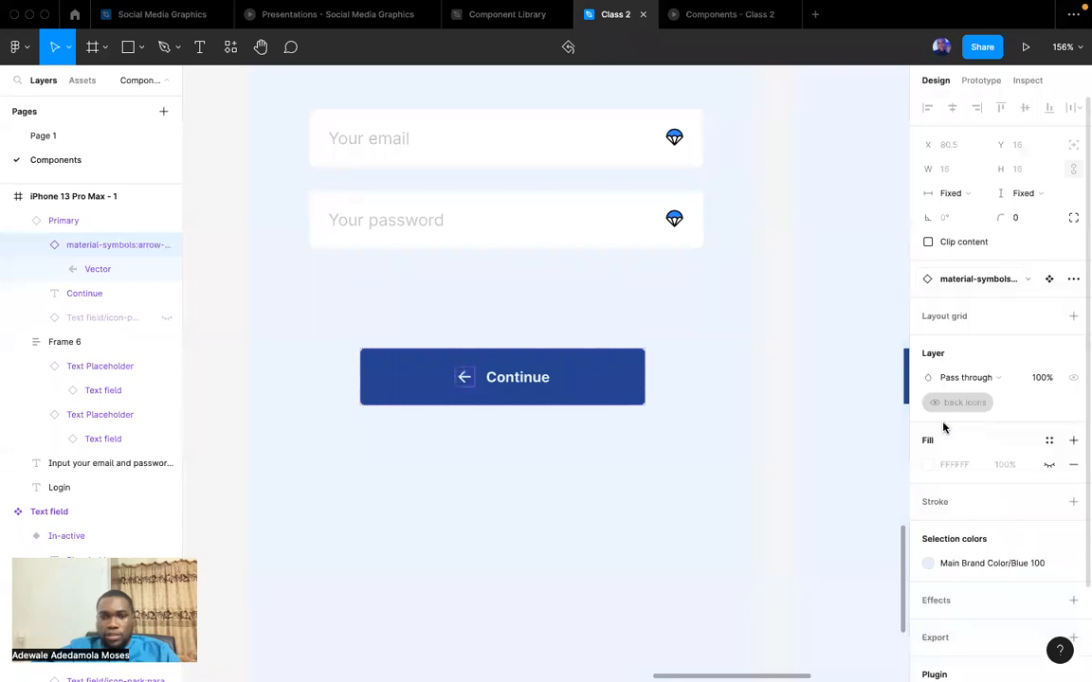
{"action": "left_click", "coordinate": [605, 390]}
{"action": "scroll", "coordinate": [725, 419], "scroll_direction": "down", "scroll_amount": 3}
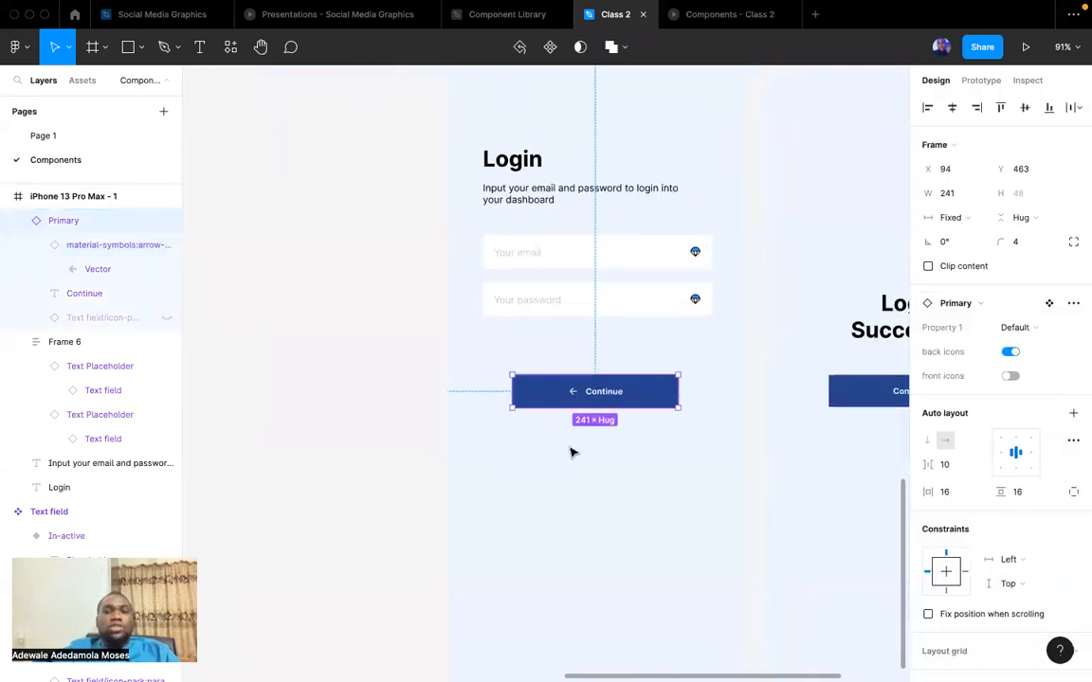
Examine the three icon components beside the Text field set, along with the text field and button component sets.
{"action": "right_click", "coordinate": [566, 395]}
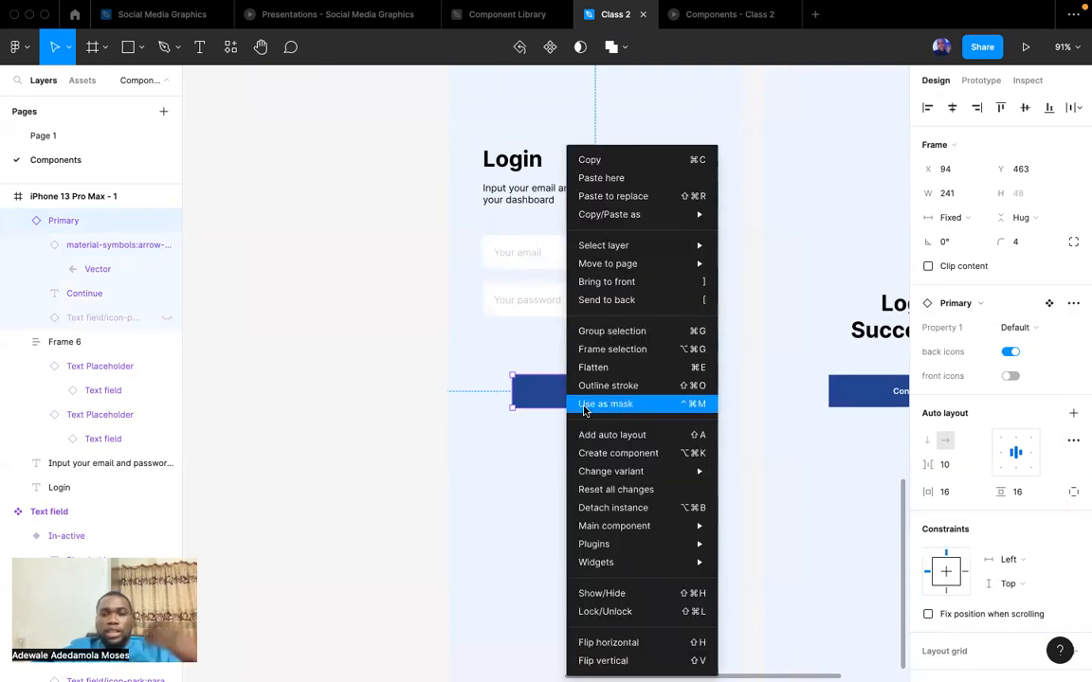
{"action": "left_click", "coordinate": [543, 405]}
{"action": "scroll", "coordinate": [546, 396], "scroll_direction": "up", "scroll_amount": 10}
{"action": "scroll", "coordinate": [546, 396], "scroll_direction": "left", "scroll_amount": 5}
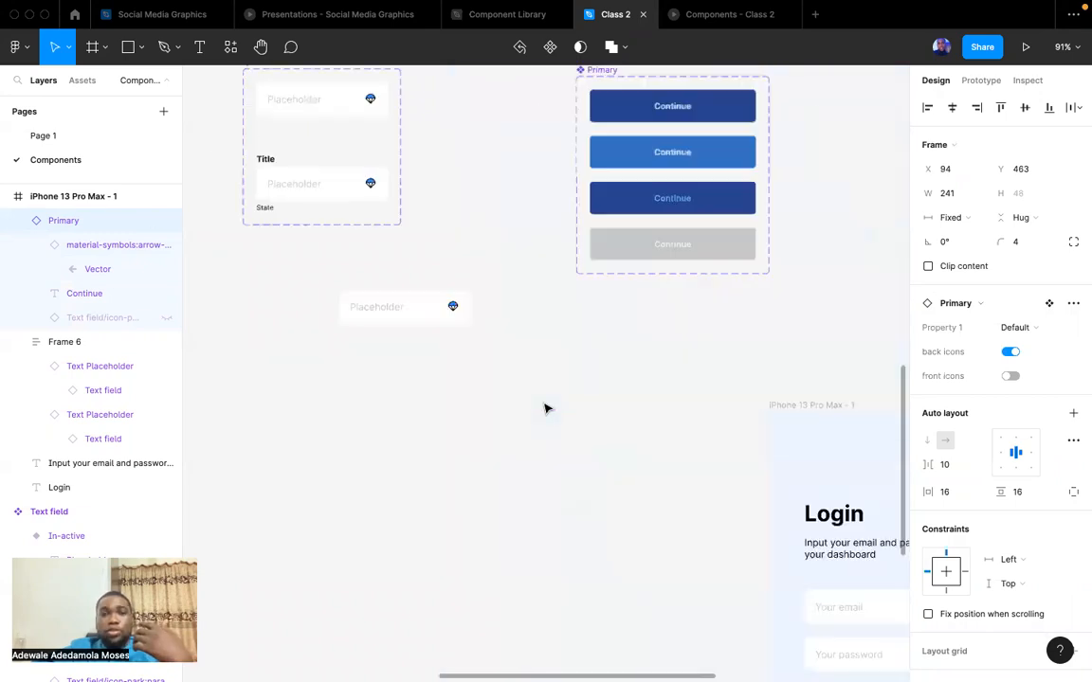
{"action": "left_click_drag", "start_coordinate": [378, 214], "coordinate": [516, 285]}
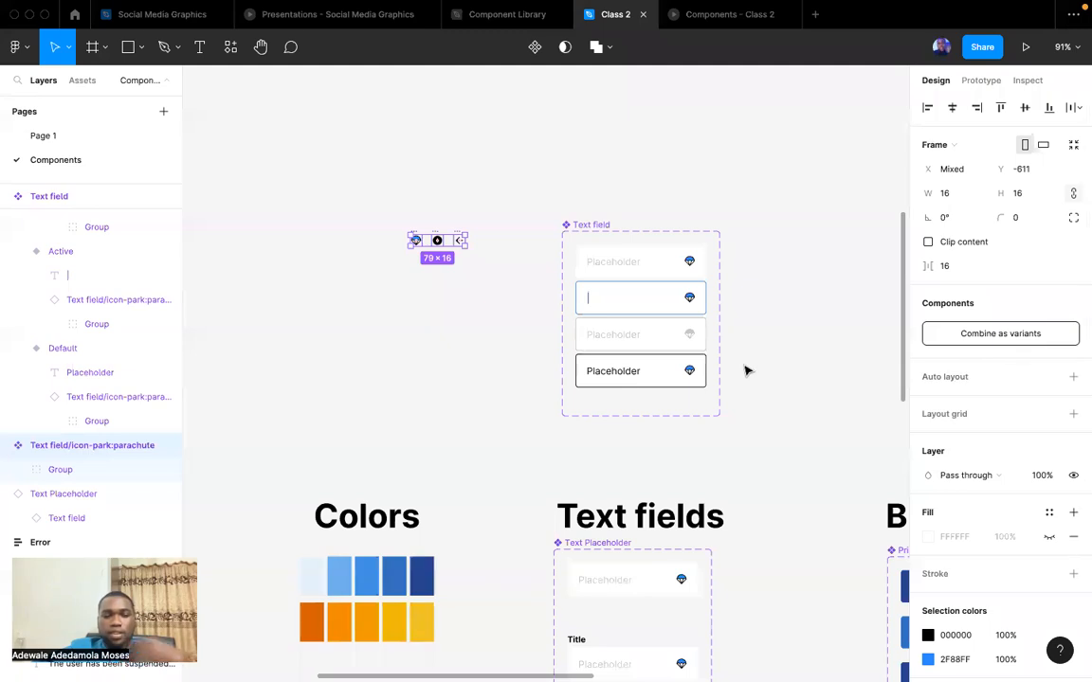
{"action": "scroll", "coordinate": [746, 371], "scroll_direction": "down", "scroll_amount": 10}
{"action": "scroll", "coordinate": [745, 370], "scroll_direction": "right", "scroll_amount": 4}
{"action": "scroll", "coordinate": [746, 371], "scroll_direction": "up", "scroll_amount": 3}
{"action": "scroll", "coordinate": [746, 370], "scroll_direction": "right", "scroll_amount": 4}
{"action": "scroll", "coordinate": [726, 363], "scroll_direction": "left", "scroll_amount": 4}
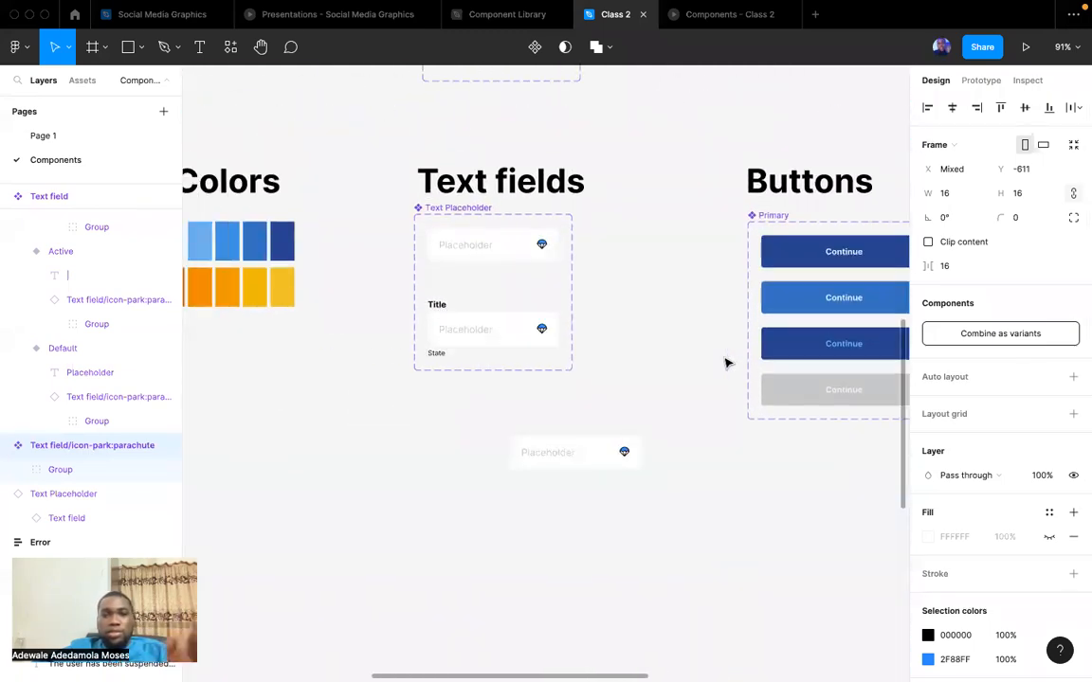
Swap the parachute icon in all four Text field variants for the material-symbols arrow-back icon.
{"action": "left_click", "coordinate": [540, 246]}
{"action": "left_click", "coordinate": [542, 246]}
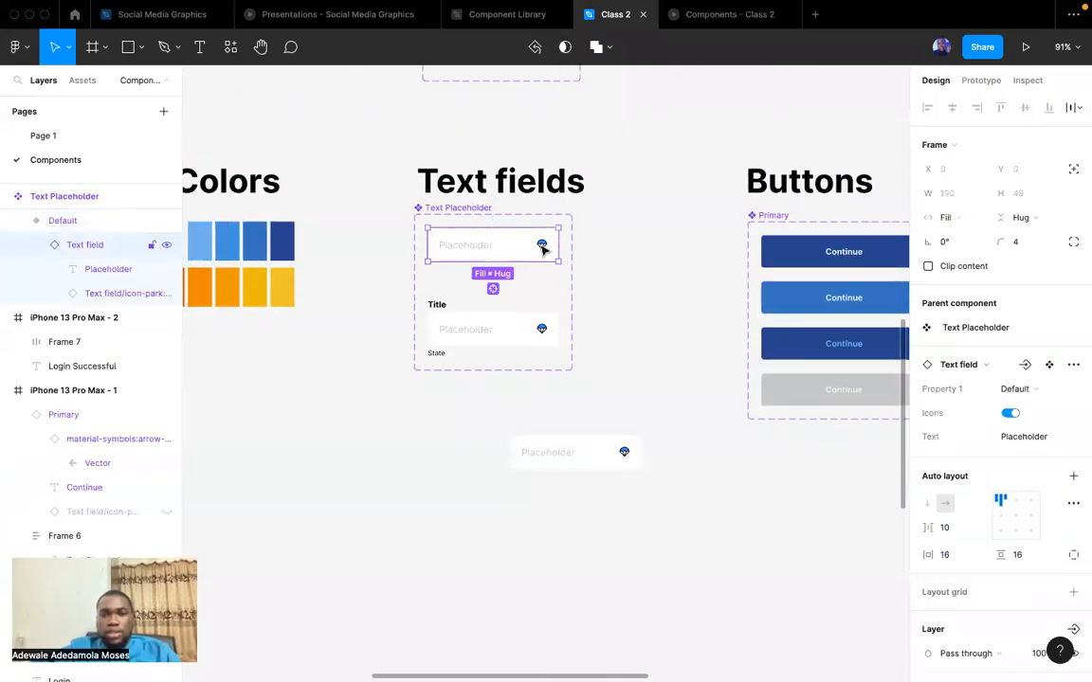
{"action": "scroll", "coordinate": [545, 245], "scroll_direction": "up", "scroll_amount": 5}
{"action": "double_click", "coordinate": [559, 222]}
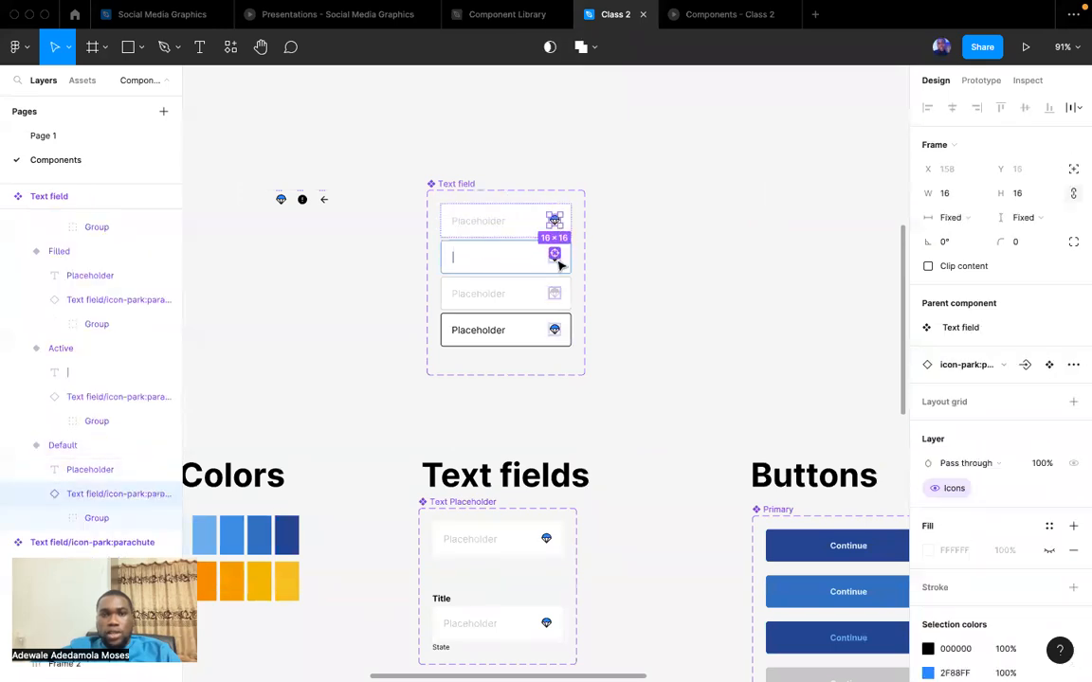
{"action": "left_click", "coordinate": [555, 256]}
{"action": "left_click", "coordinate": [962, 367]}
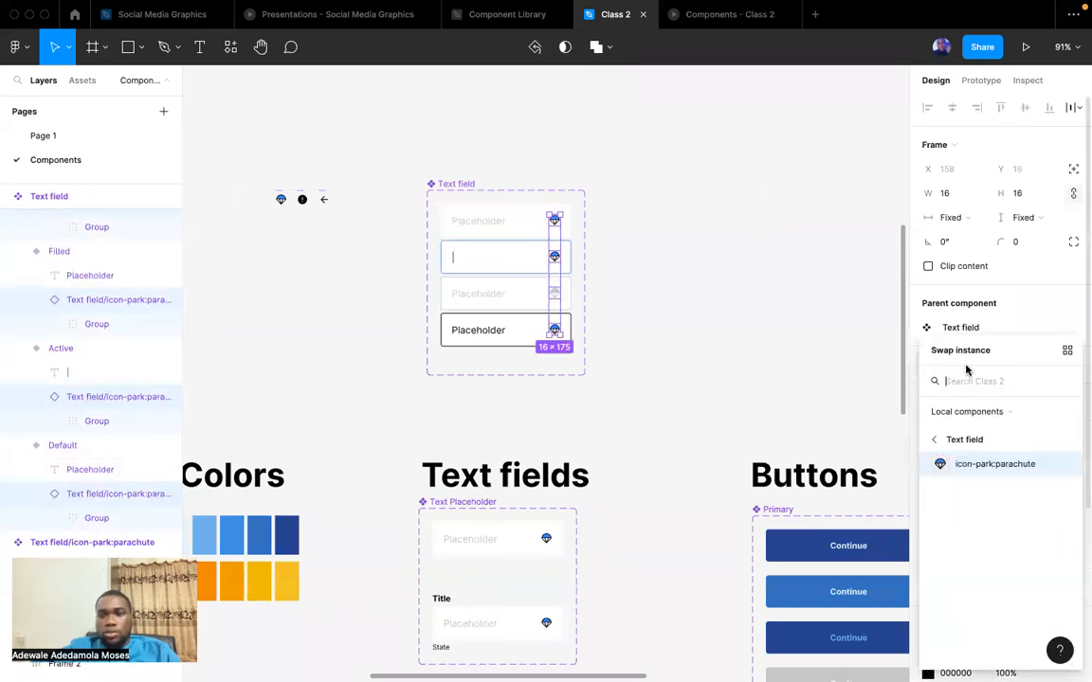
{"action": "left_click", "coordinate": [941, 440]}
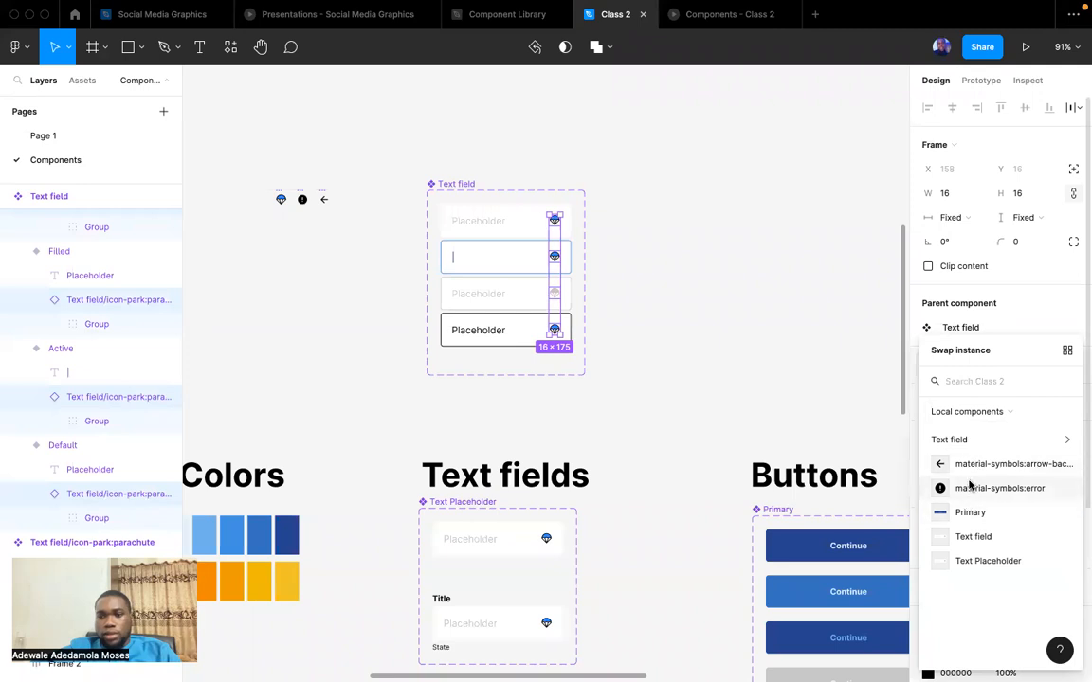
{"action": "left_click", "coordinate": [968, 465]}
{"action": "scroll", "coordinate": [701, 336], "scroll_direction": "down", "scroll_amount": 4}
{"action": "scroll", "coordinate": [701, 337], "scroll_direction": "up", "scroll_amount": 4}
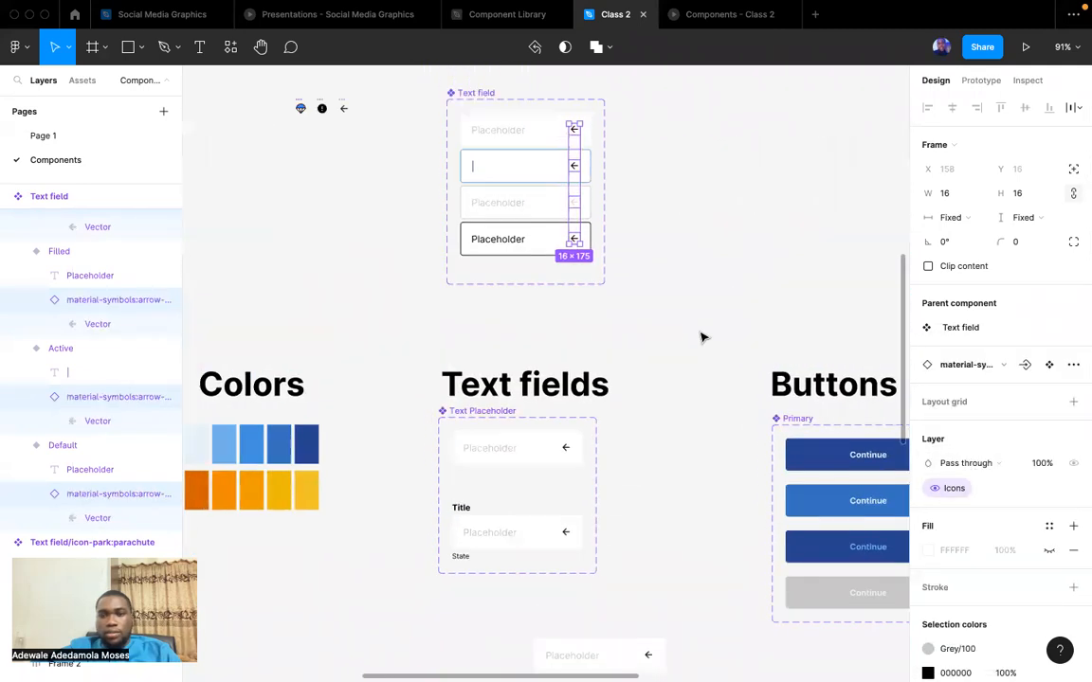
{"action": "left_click", "coordinate": [664, 330]}
{"action": "scroll", "coordinate": [660, 322], "scroll_direction": "left", "scroll_amount": 5}
{"action": "scroll", "coordinate": [775, 327], "scroll_direction": "up", "scroll_amount": 5}
{"action": "scroll", "coordinate": [775, 329], "scroll_direction": "up", "scroll_amount": 3}
{"action": "scroll", "coordinate": [479, 271], "scroll_direction": "right", "scroll_amount": 3}
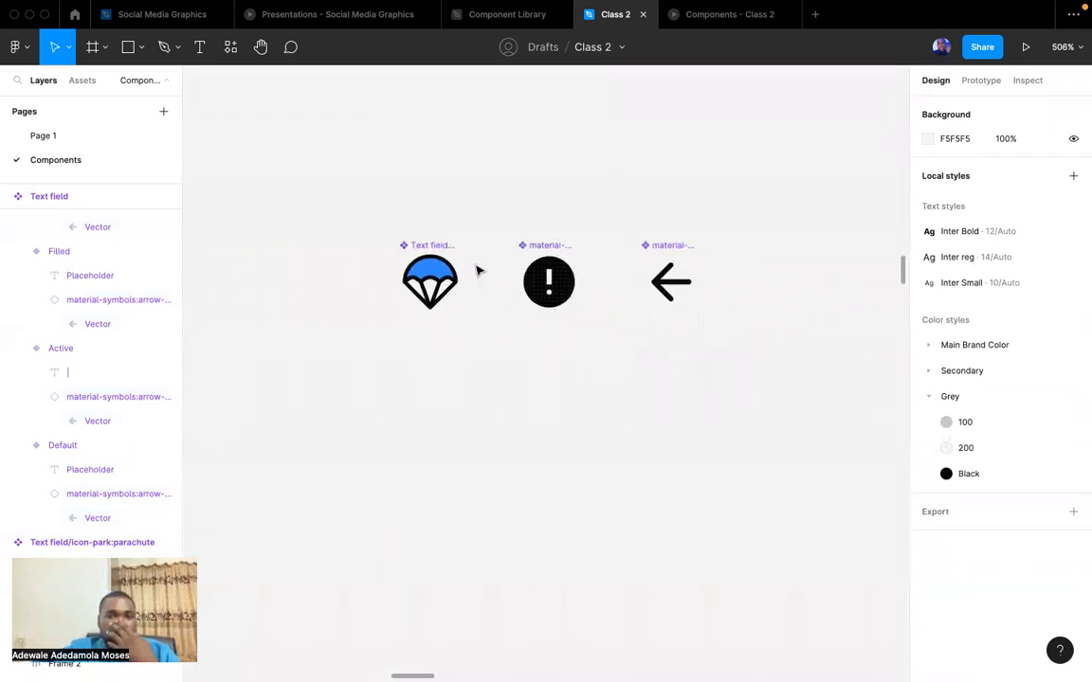
Go to the file browser's home and browse the Figma Community using the first listed profile.
{"action": "left_click", "coordinate": [75, 14]}
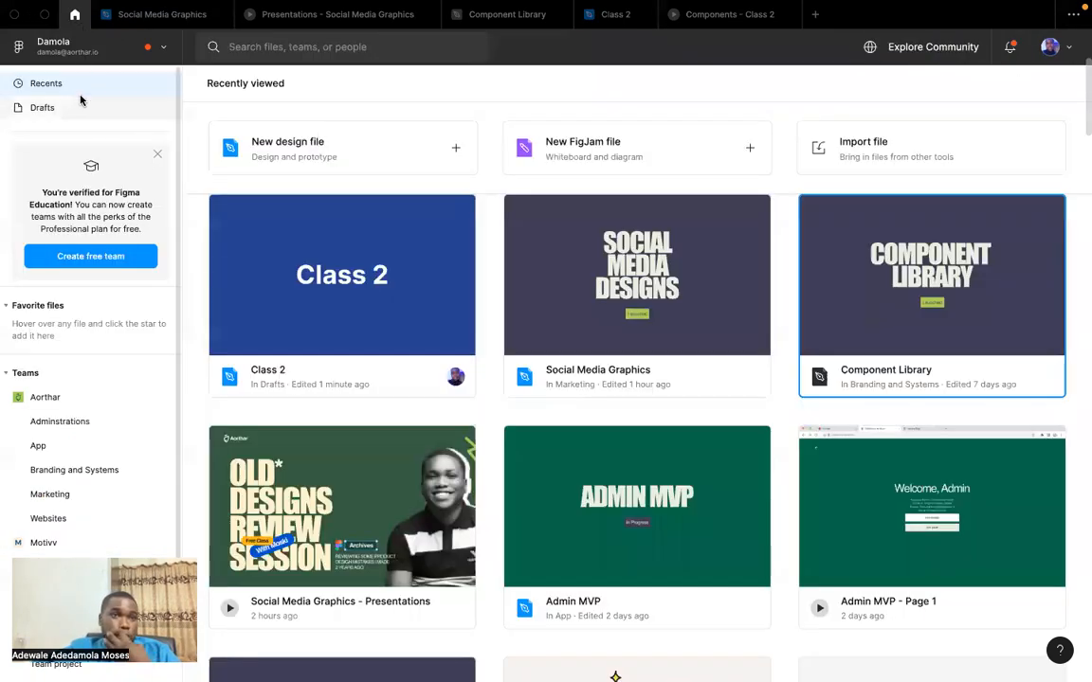
{"action": "left_click", "coordinate": [80, 49]}
{"action": "mouse_move", "coordinate": [95, 313]}
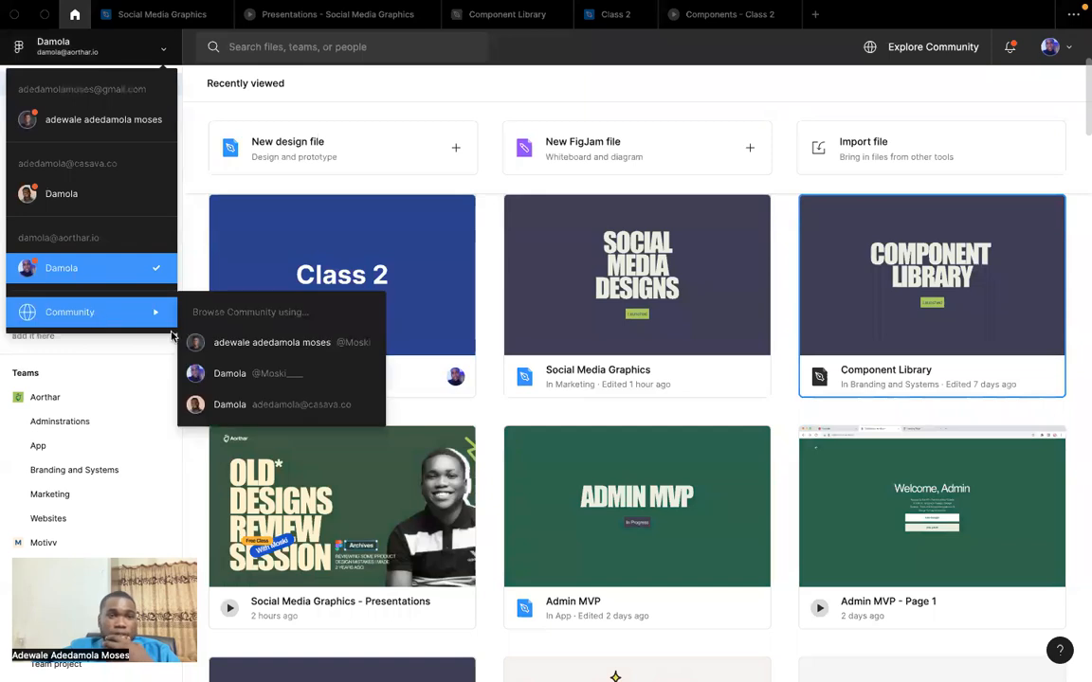
{"action": "left_click", "coordinate": [261, 345]}
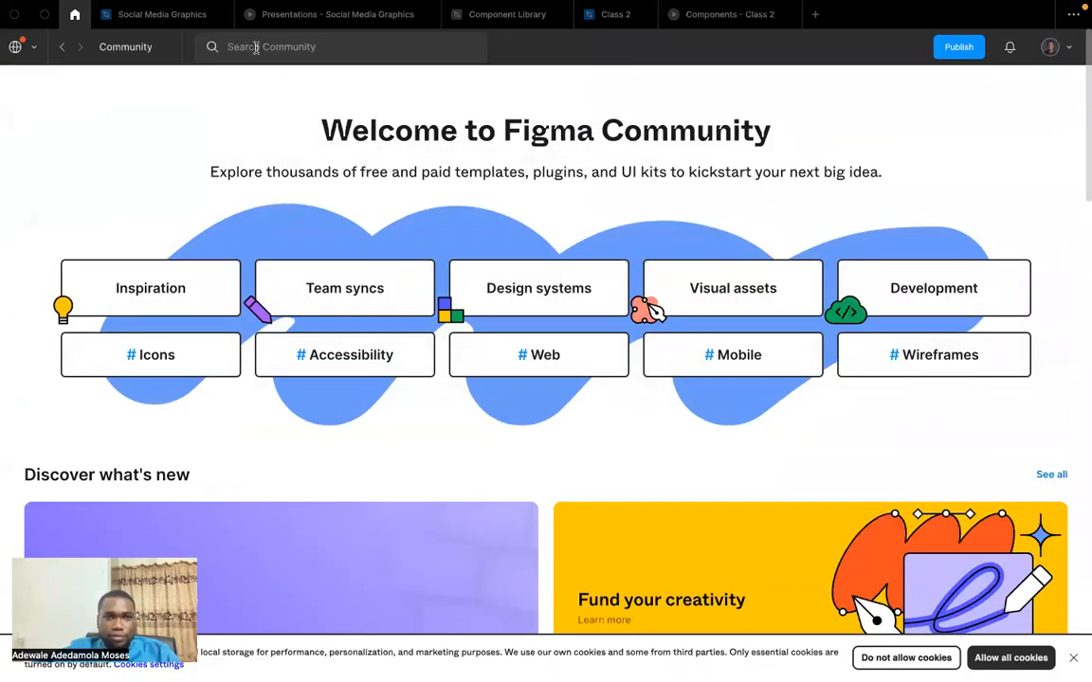
Search the Community for "icons set".
{"action": "left_click", "coordinate": [255, 48]}
{"action": "type", "text": "icons s"}
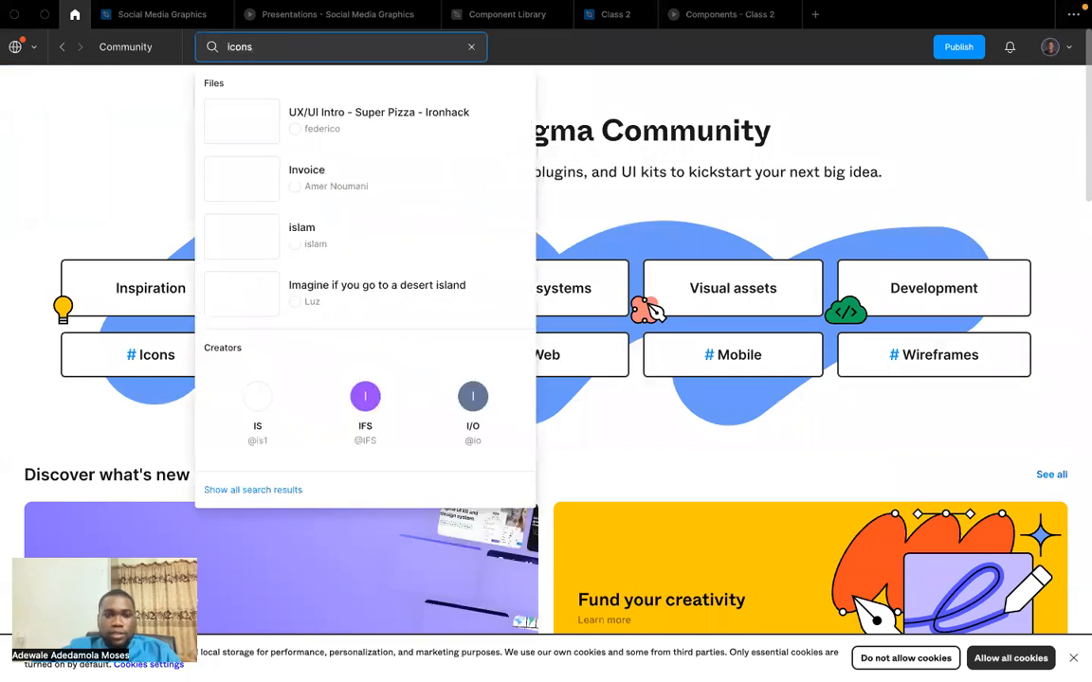
{"action": "type", "text": "et"}
{"action": "key", "text": "Return"}
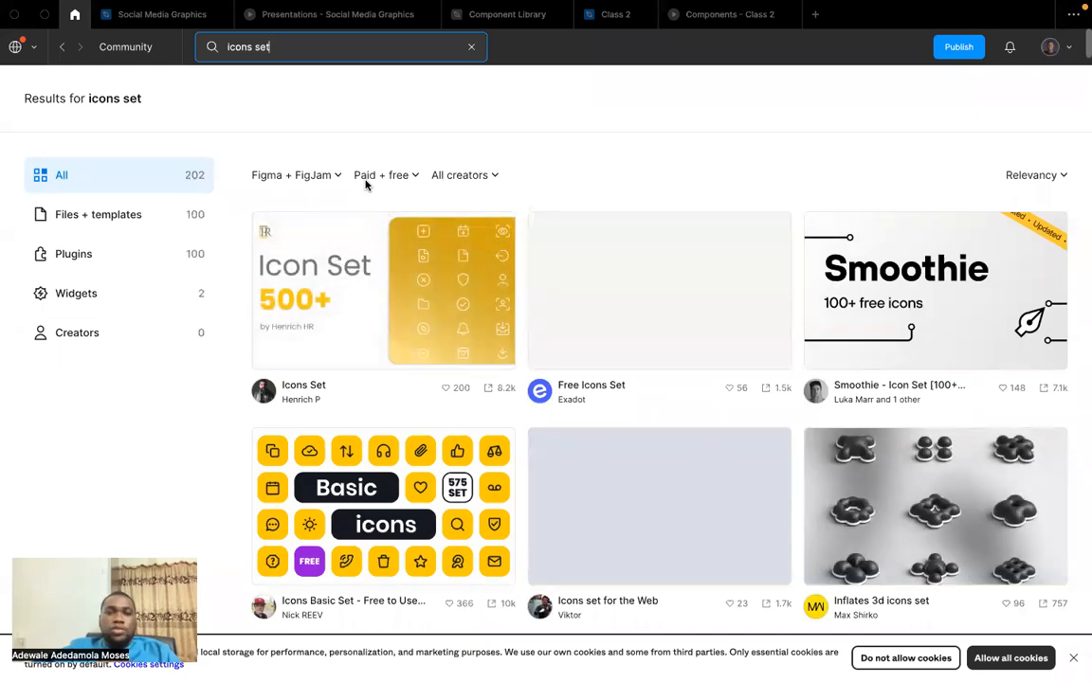
Open the Solar Icons Set file from the search results with the account that is editor on the file.
{"action": "scroll", "coordinate": [438, 312], "scroll_direction": "down", "scroll_amount": 5}
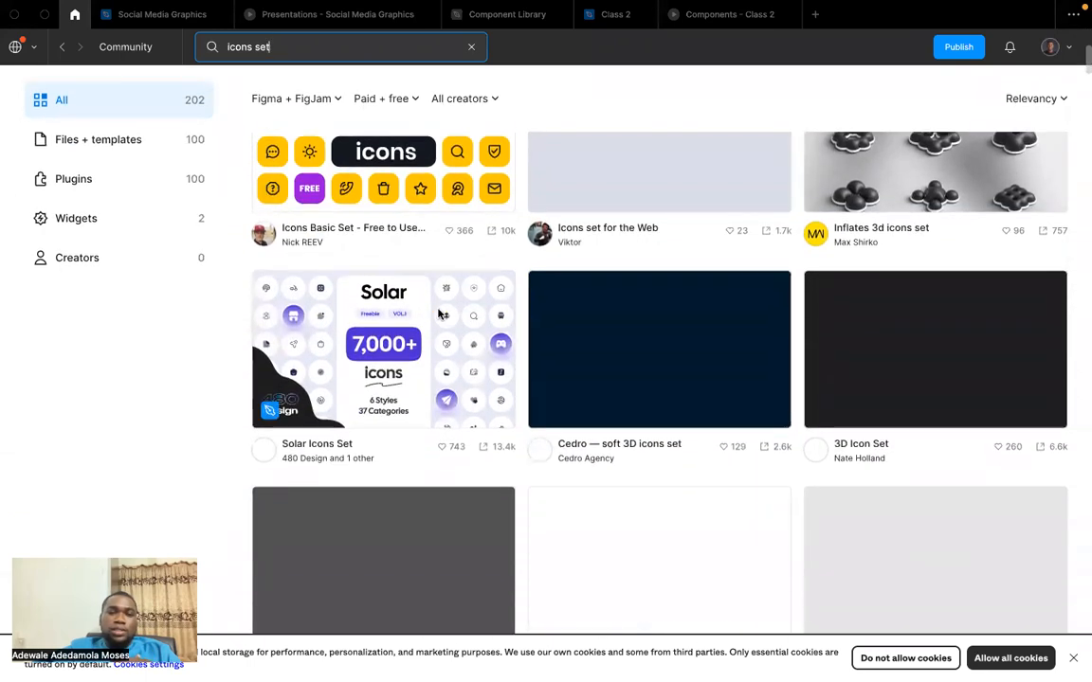
{"action": "left_click", "coordinate": [399, 344]}
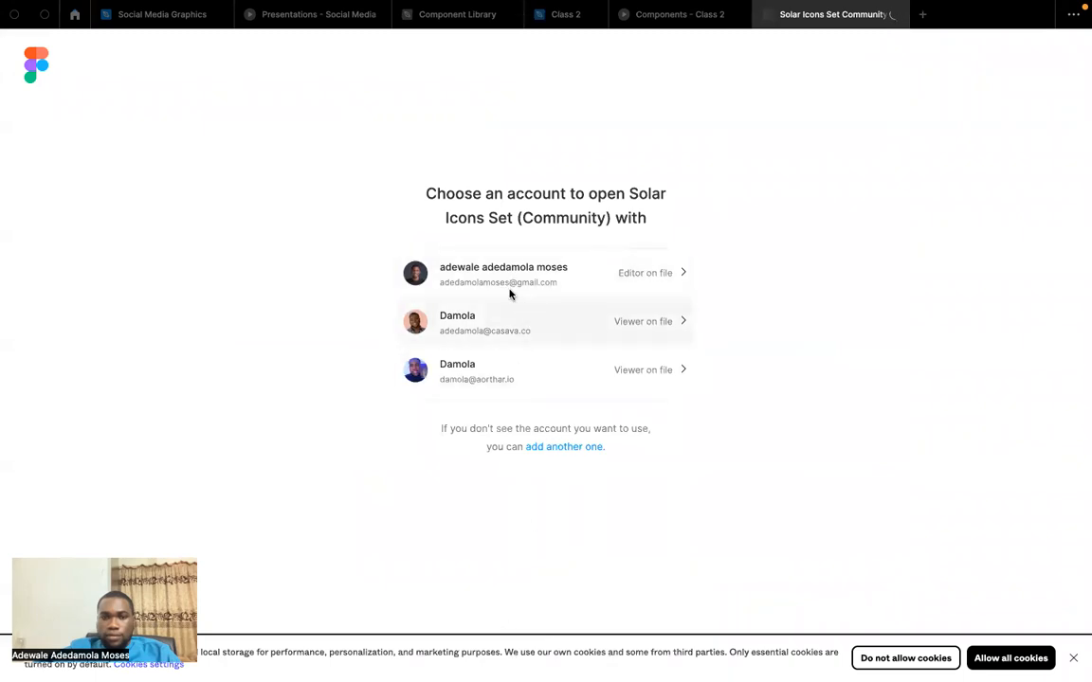
{"action": "left_click", "coordinate": [550, 284]}
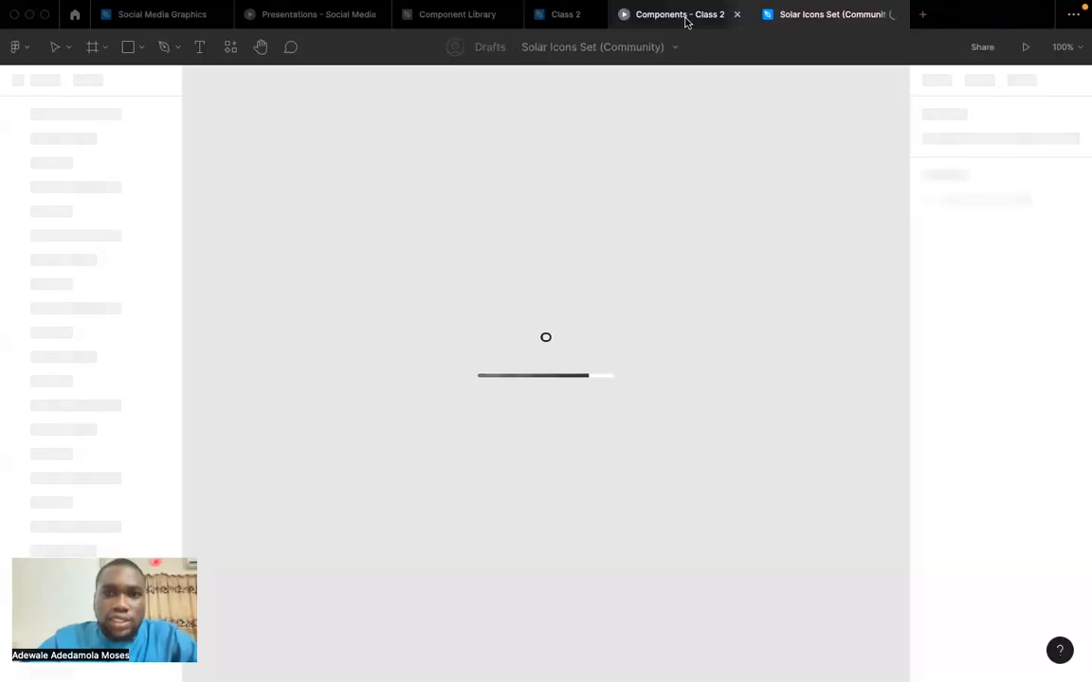
{"action": "left_click", "coordinate": [566, 15]}
{"action": "left_click", "coordinate": [812, 16]}
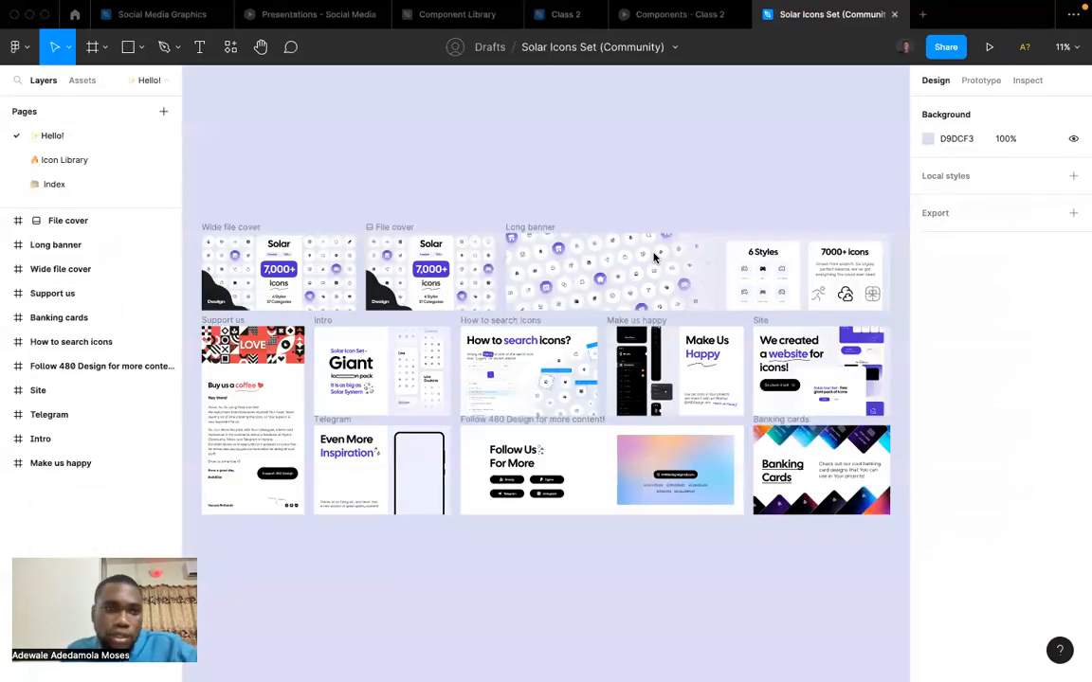
Open the Icon Library page and inspect the Linear User Plus icon in the Users frame.
{"action": "left_click", "coordinate": [83, 160]}
{"action": "scroll", "coordinate": [532, 237], "scroll_direction": "up", "scroll_amount": 5}
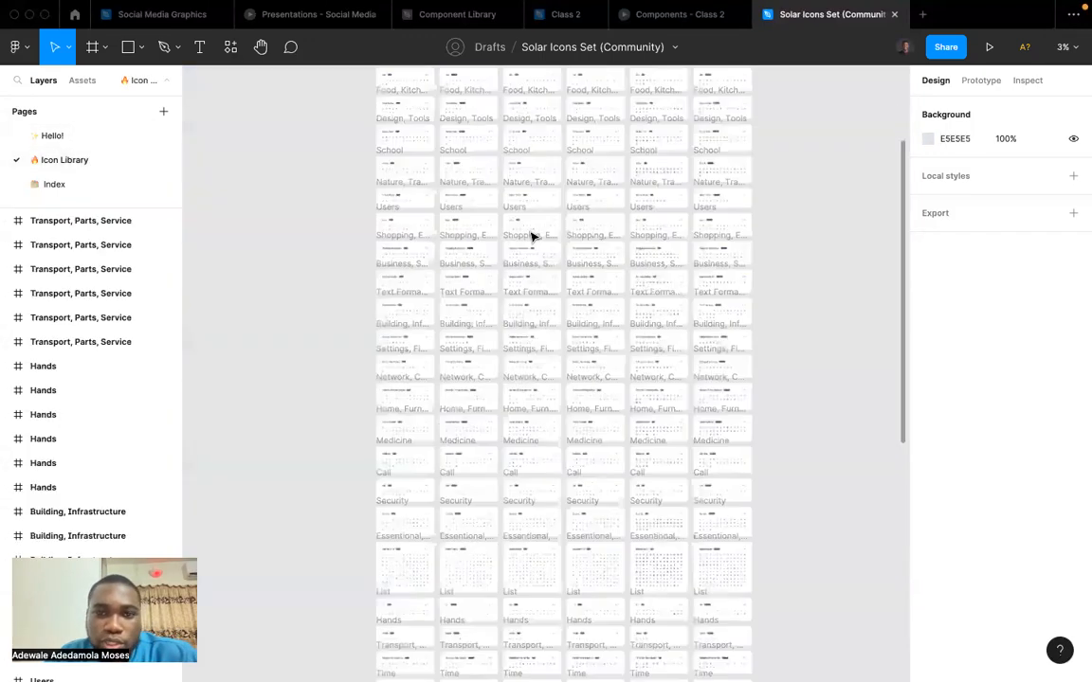
{"action": "scroll", "coordinate": [532, 237], "scroll_direction": "up", "scroll_amount": 2}
{"action": "left_click", "coordinate": [495, 140]}
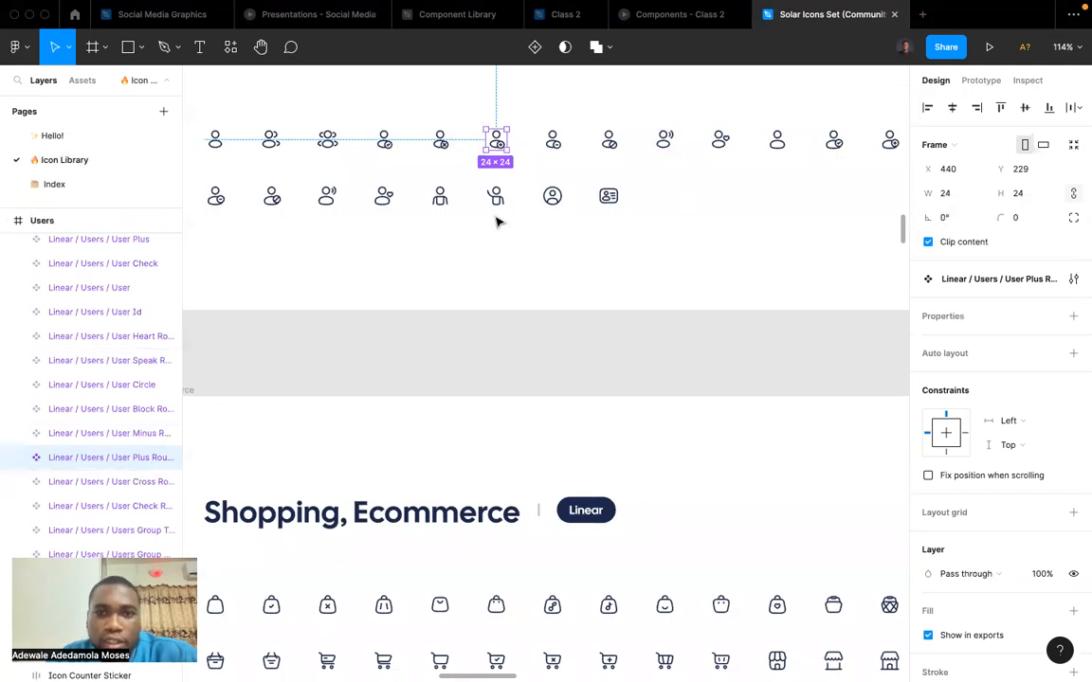
Select and copy all frames on the Icon Library page, including both banners.
{"action": "scroll", "coordinate": [498, 219], "scroll_direction": "down", "scroll_amount": 10}
{"action": "scroll", "coordinate": [498, 219], "scroll_direction": "down", "scroll_amount": 10}
{"action": "left_click_drag", "start_coordinate": [370, 124], "coordinate": [656, 494]}
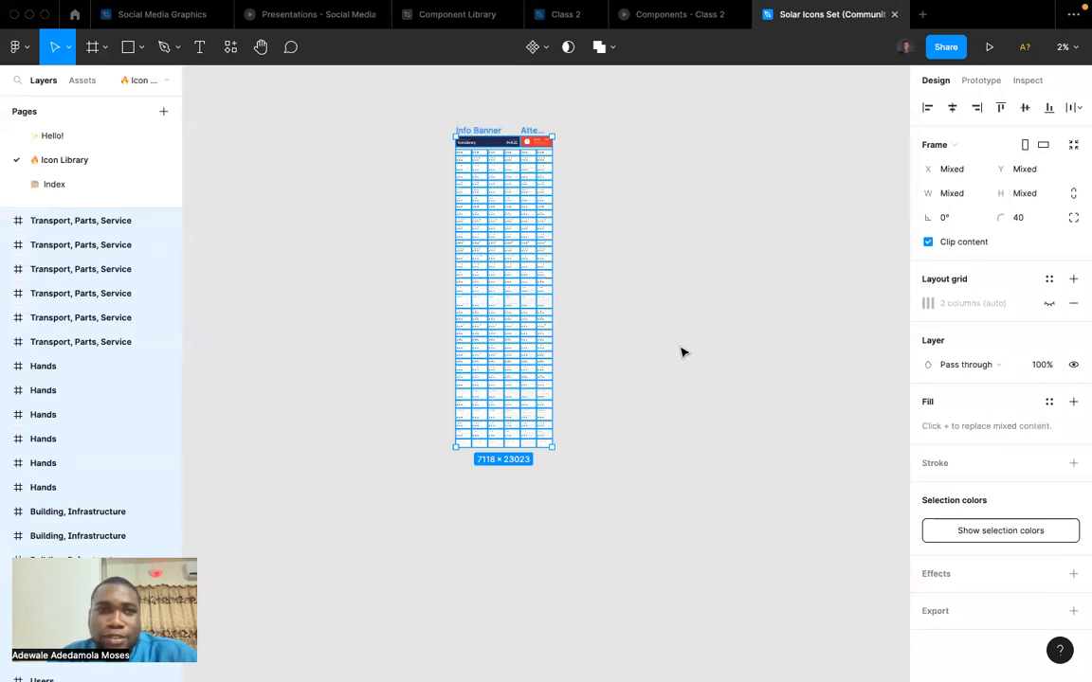
{"action": "left_click", "coordinate": [681, 352]}
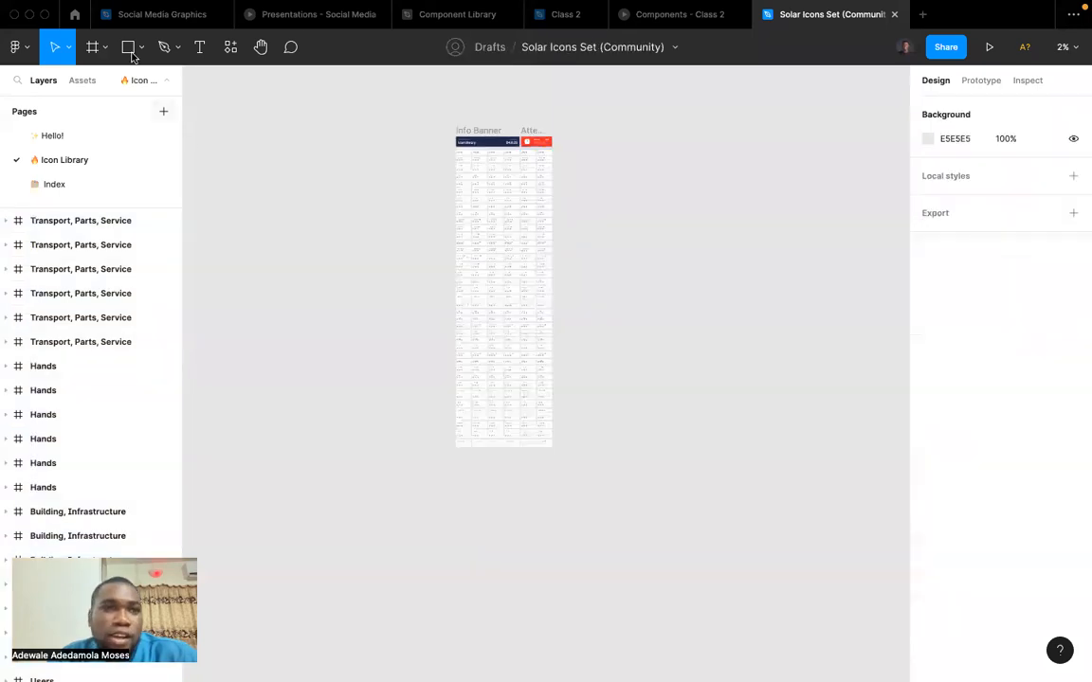
Add a new page named Icons to the Class 2 file.
{"action": "left_click", "coordinate": [561, 20]}
{"action": "left_click", "coordinate": [163, 111]}
{"action": "type", "text": "C"}
{"action": "key", "text": "Return"}
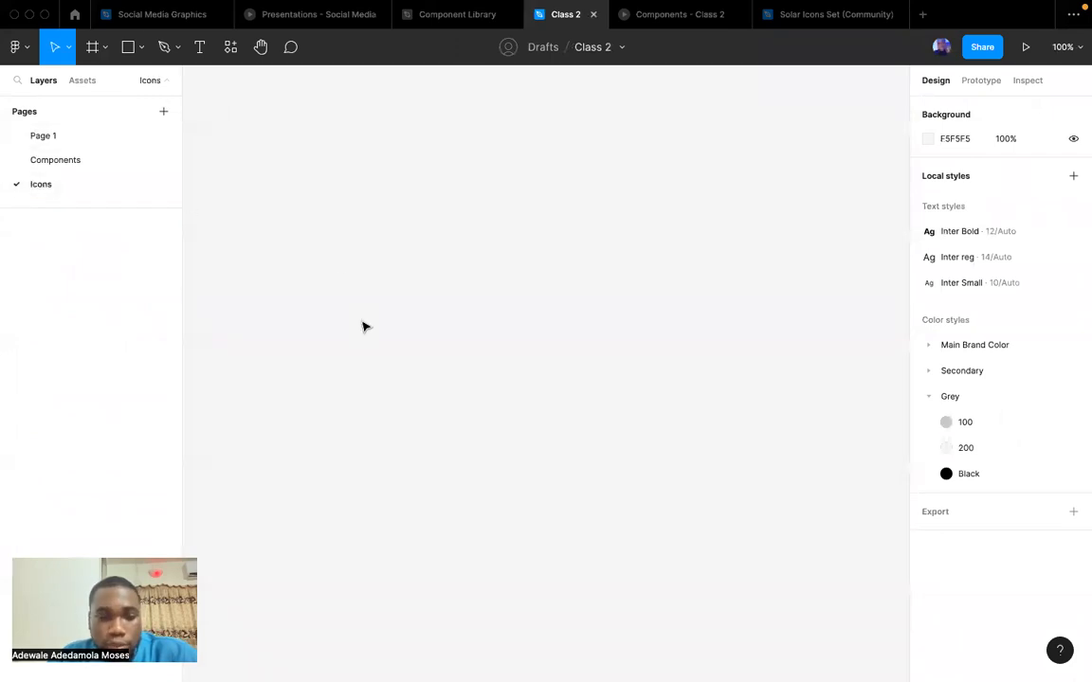
Paste the copied icon library frames onto the Icons page and check a School case icon among them.
{"action": "key", "text": "super+v"}
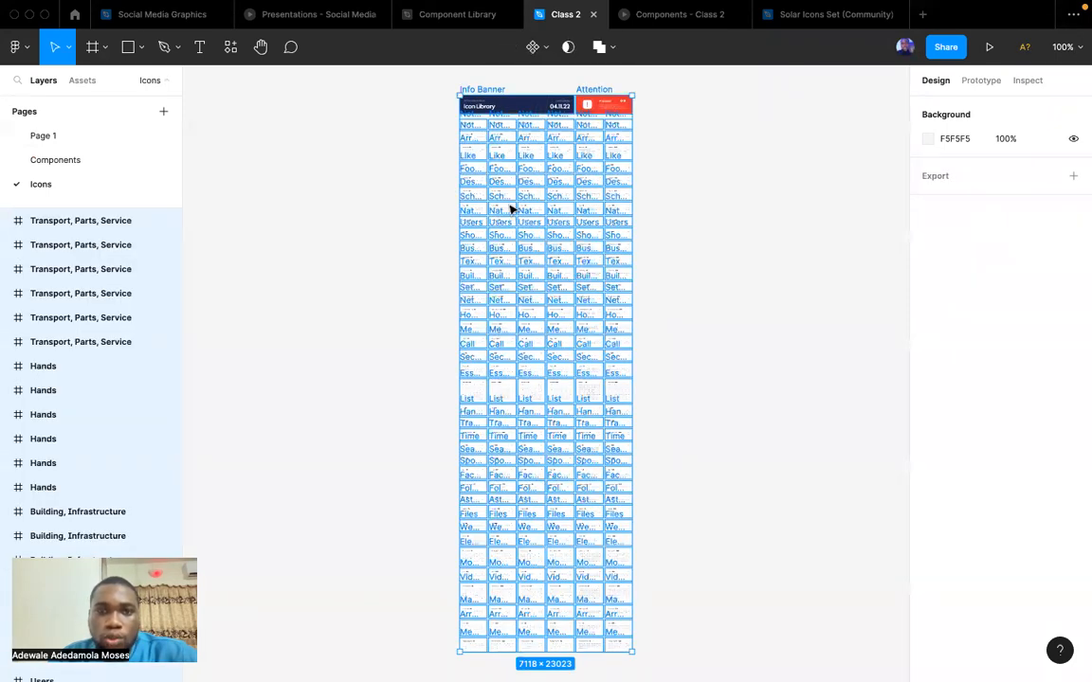
{"action": "scroll", "coordinate": [510, 208], "scroll_direction": "up", "scroll_amount": 2}
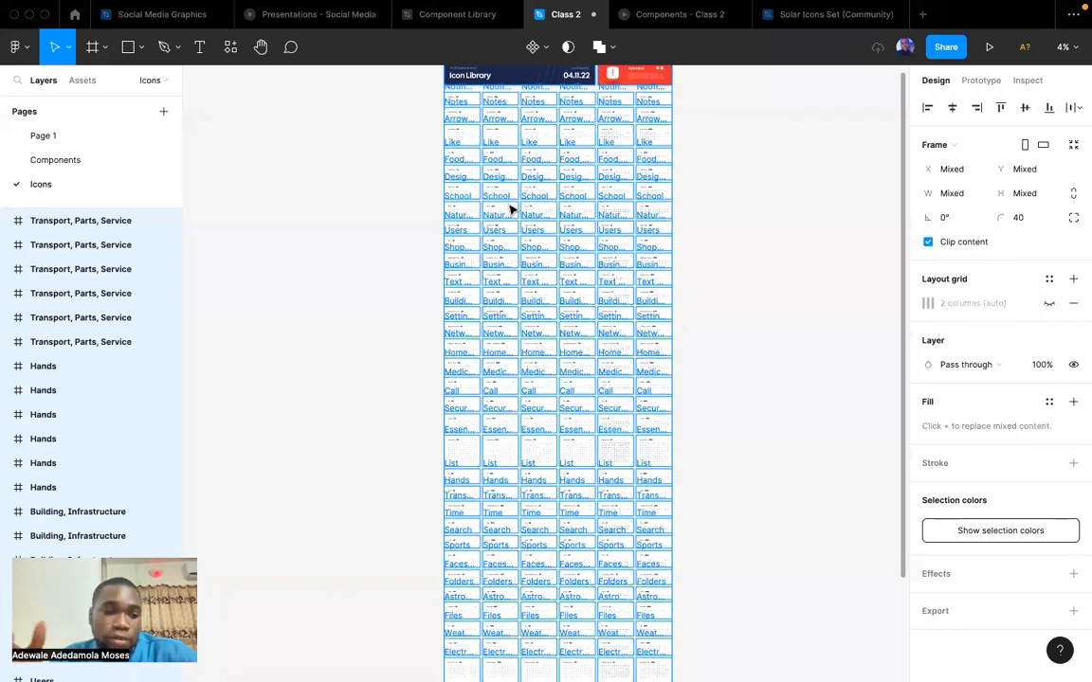
{"action": "scroll", "coordinate": [511, 208], "scroll_direction": "up", "scroll_amount": 10}
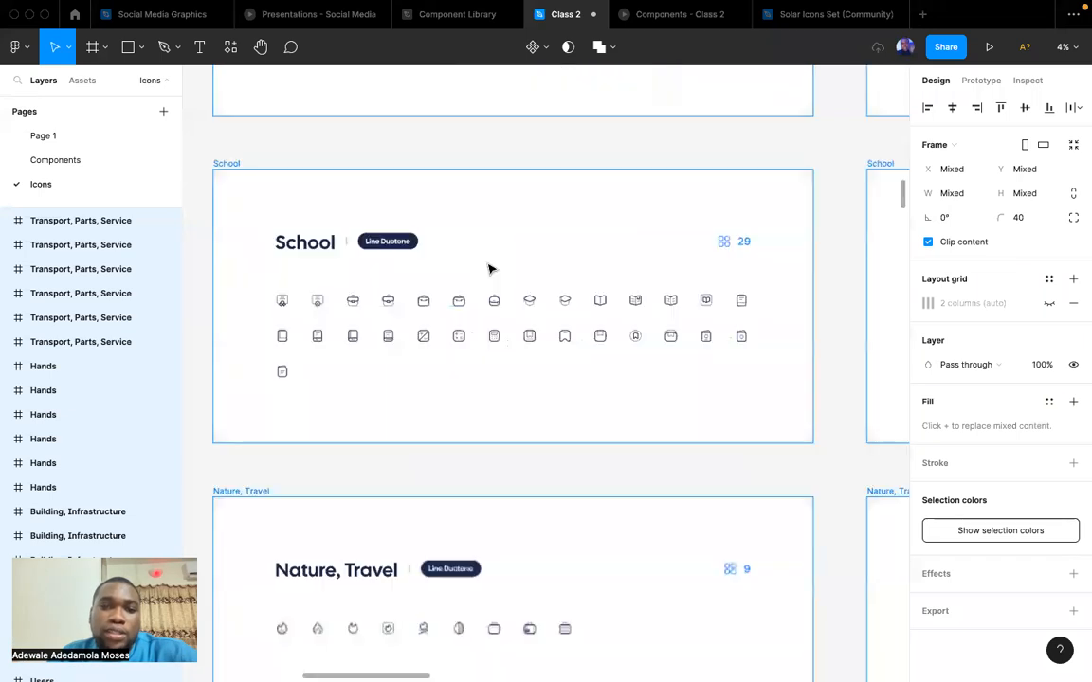
{"action": "left_click", "coordinate": [459, 304]}
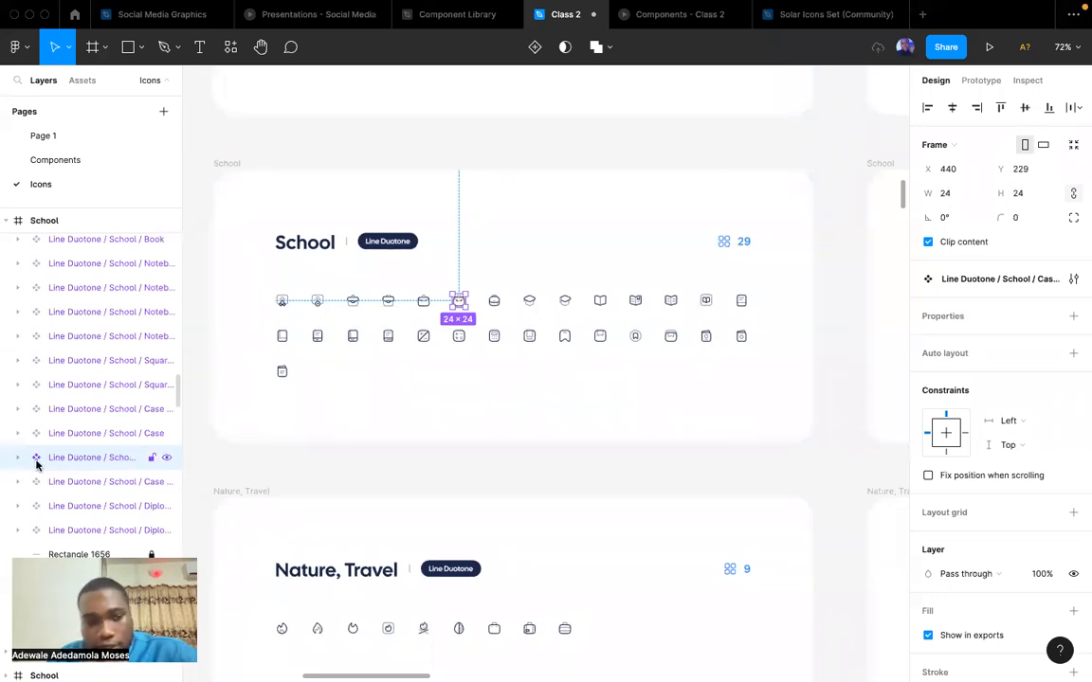
Delete the three standalone parachute, error and arrow icon components from the Components page.
{"action": "left_click", "coordinate": [78, 159]}
{"action": "scroll", "coordinate": [560, 315], "scroll_direction": "down", "scroll_amount": 5}
{"action": "scroll", "coordinate": [560, 315], "scroll_direction": "down", "scroll_amount": 3}
{"action": "scroll", "coordinate": [558, 311], "scroll_direction": "up", "scroll_amount": 8}
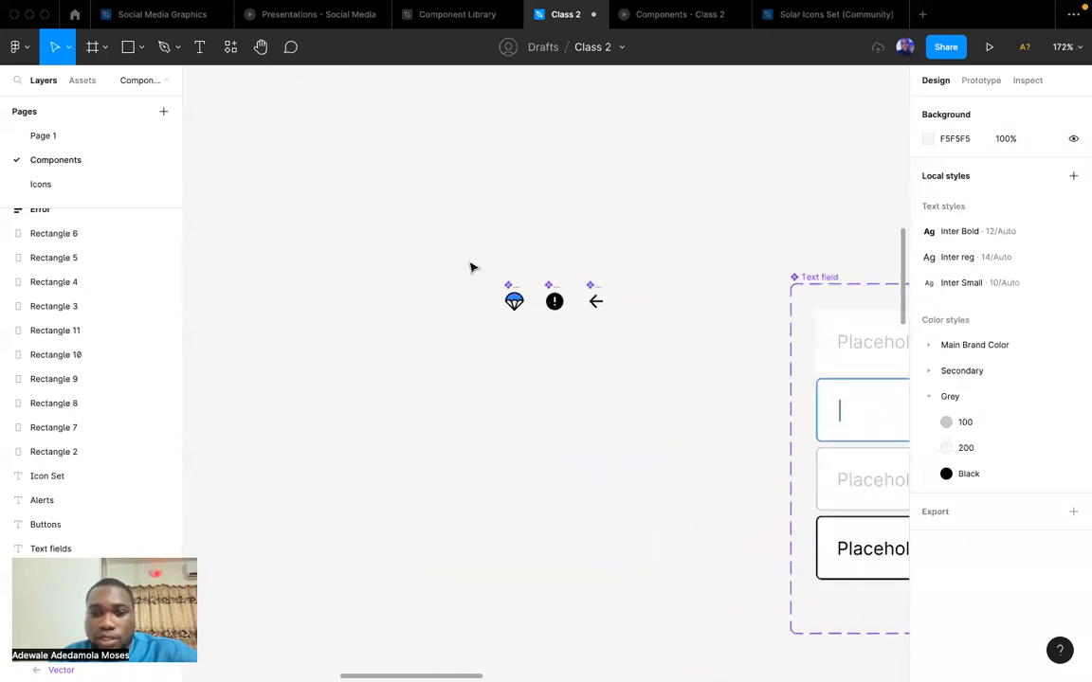
{"action": "left_click_drag", "start_coordinate": [469, 261], "coordinate": [676, 370]}
{"action": "left_click", "coordinate": [85, 156]}
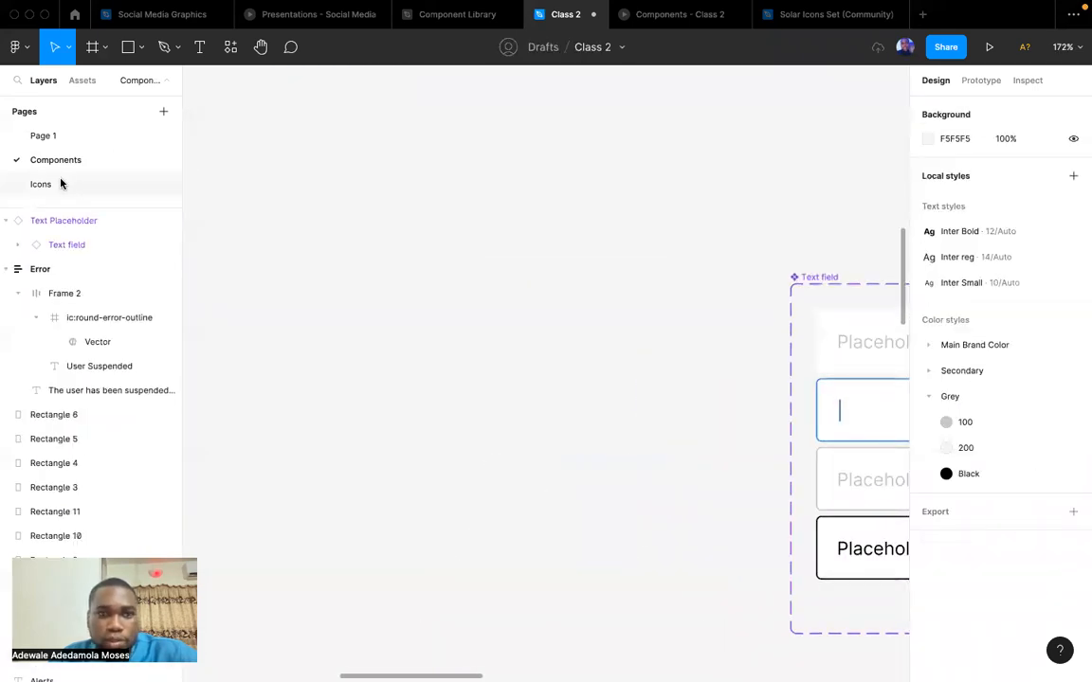
Paste the parachute, error and arrow icon components onto the Icons page.
{"action": "left_click", "coordinate": [60, 183]}
{"action": "scroll", "coordinate": [568, 149], "scroll_direction": "down", "scroll_amount": 15}
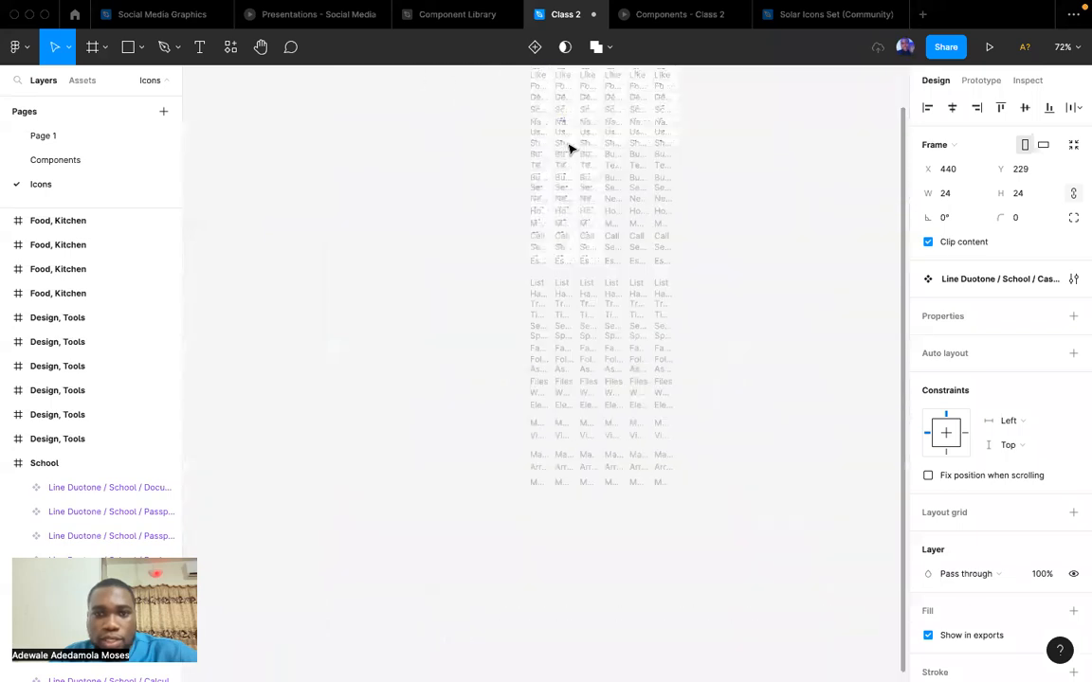
{"action": "left_click", "coordinate": [417, 194]}
{"action": "key", "text": "ctrl+v"}
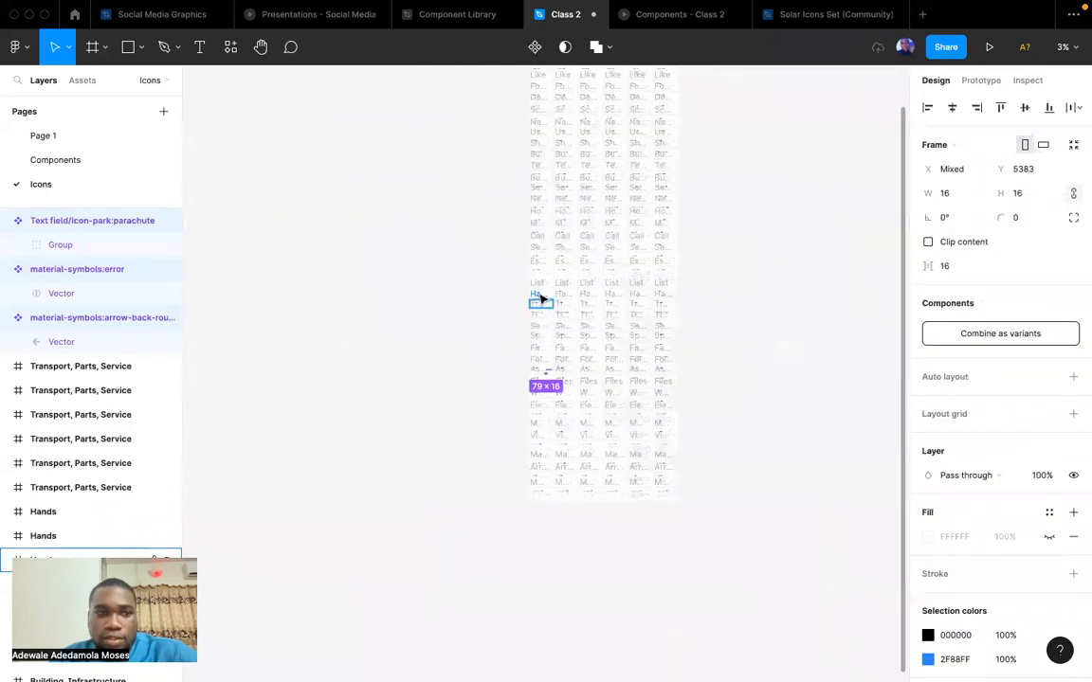
{"action": "scroll", "coordinate": [580, 380], "scroll_direction": "up", "scroll_amount": 5}
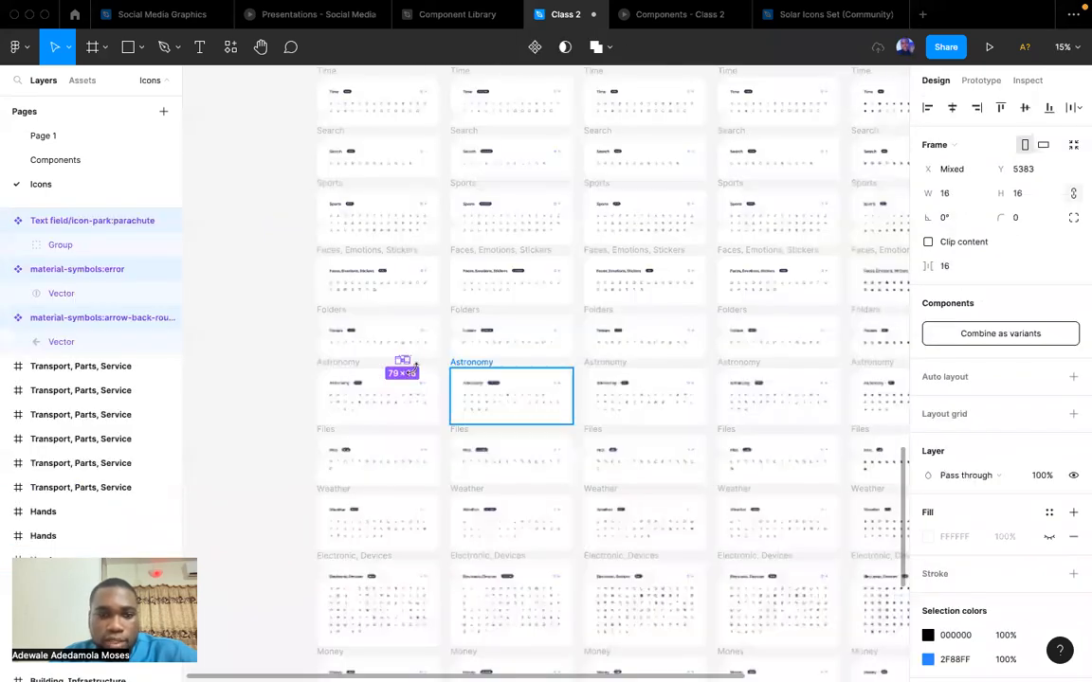
On the Components page, swap the arrow icon in the Text field's Active variant for the Bold / Time / Alarm Play icon.
{"action": "left_click", "coordinate": [94, 163]}
{"action": "scroll", "coordinate": [570, 317], "scroll_direction": "right", "scroll_amount": 10}
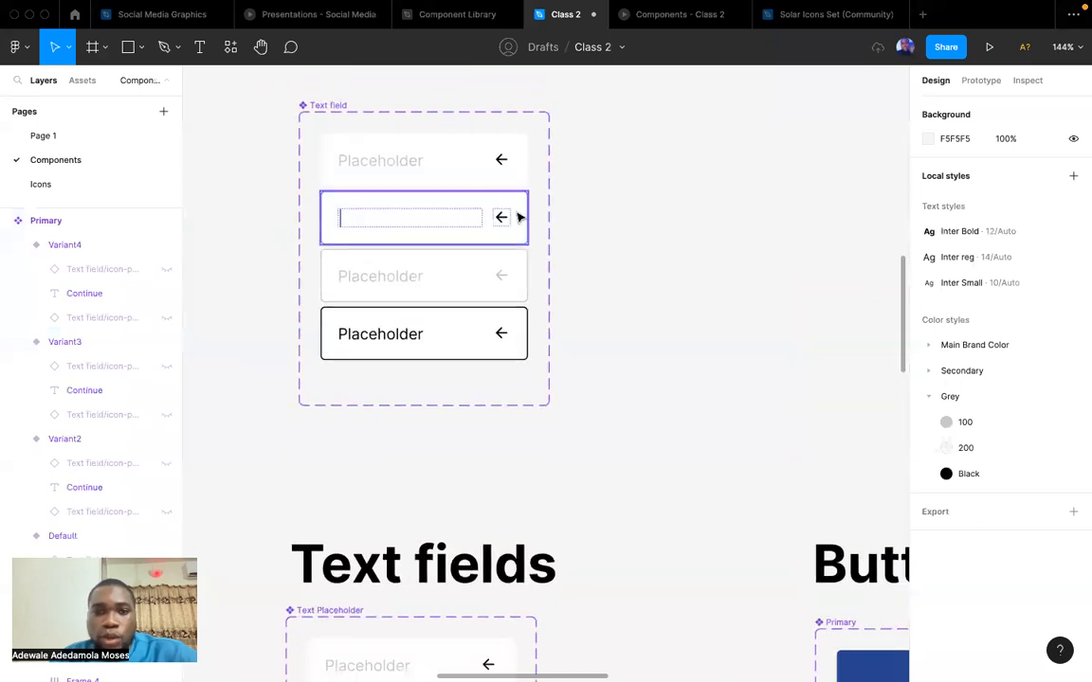
{"action": "left_click", "coordinate": [501, 217]}
{"action": "left_click", "coordinate": [502, 217]}
{"action": "left_click", "coordinate": [985, 365]}
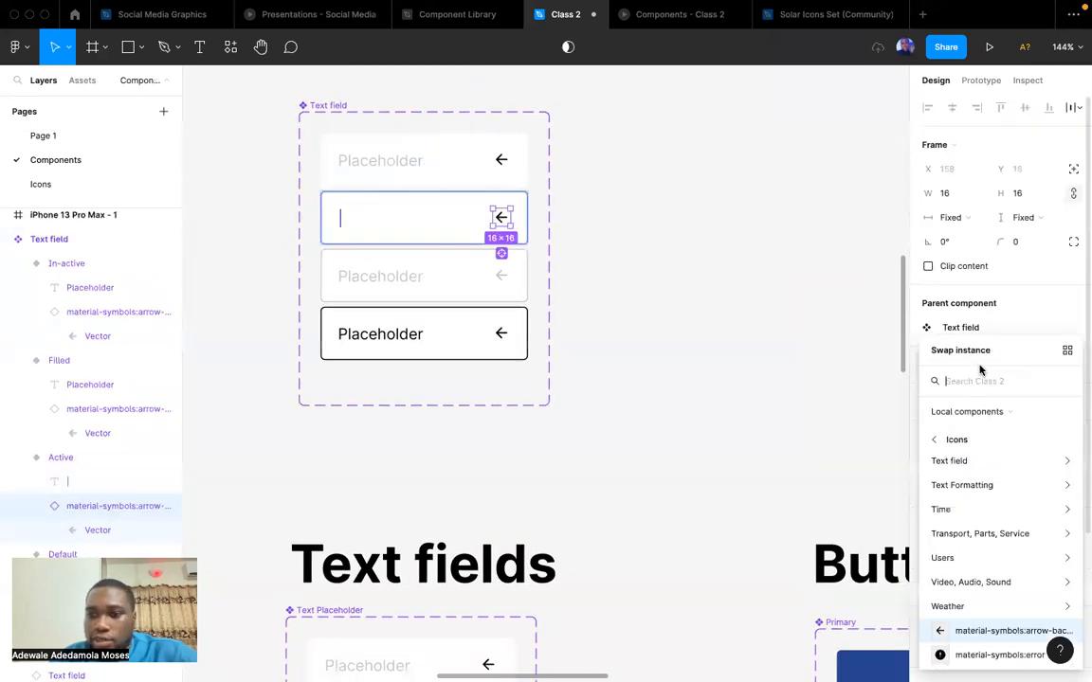
{"action": "left_click", "coordinate": [957, 460]}
{"action": "left_click", "coordinate": [944, 444]}
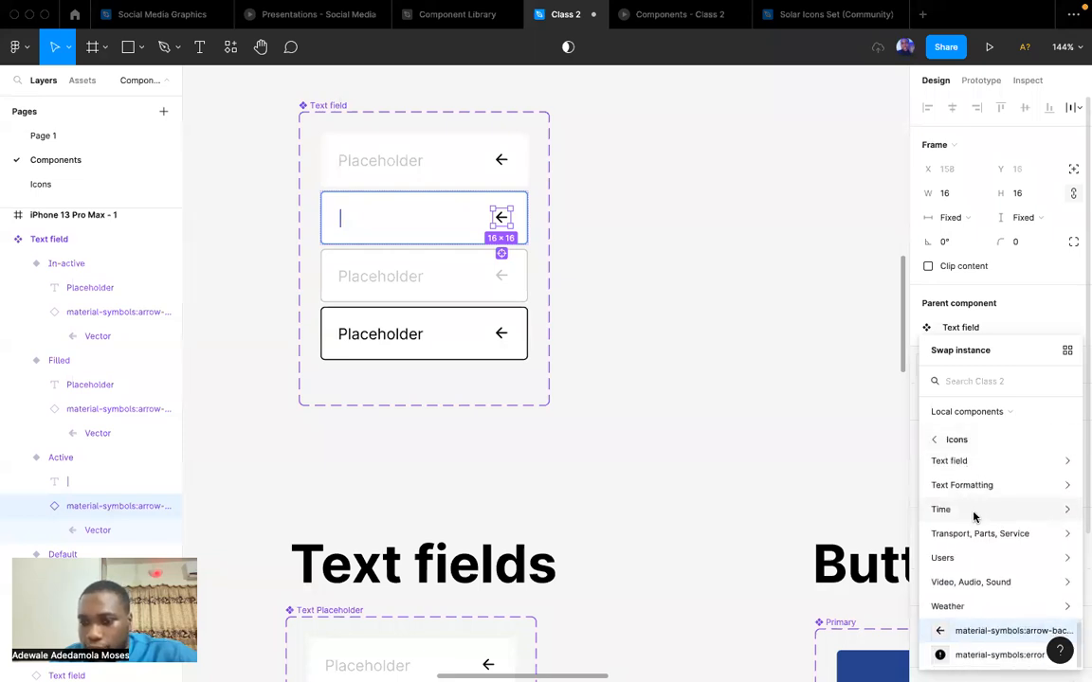
{"action": "left_click", "coordinate": [971, 514]}
{"action": "left_click", "coordinate": [952, 465]}
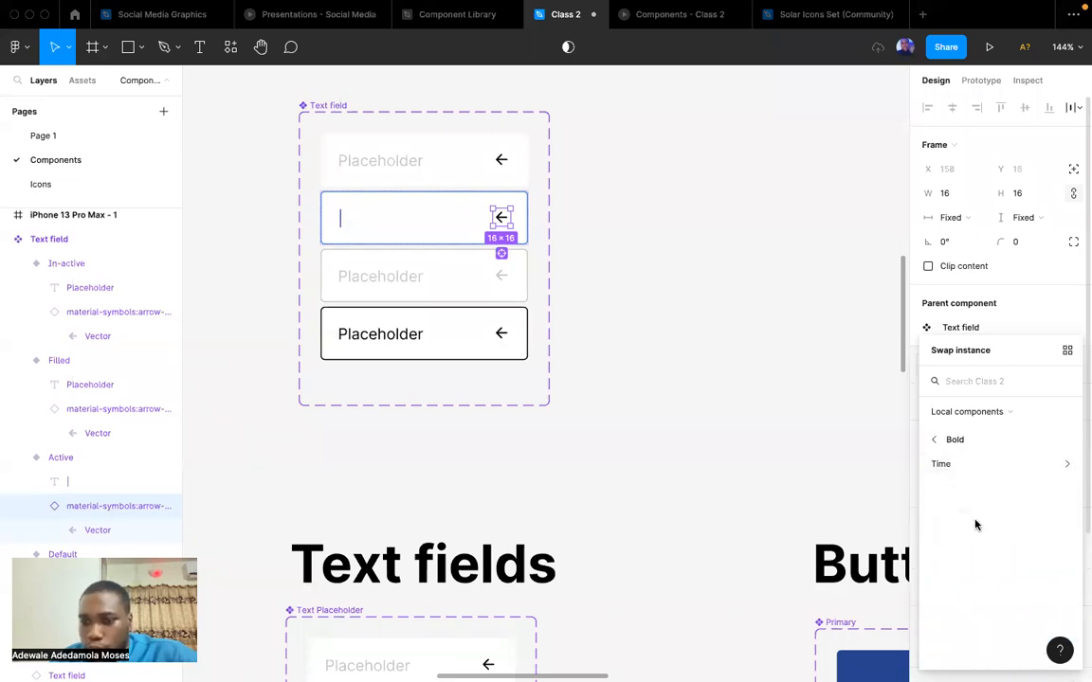
{"action": "left_click", "coordinate": [957, 465]}
{"action": "scroll", "coordinate": [959, 512], "scroll_direction": "down", "scroll_amount": 3}
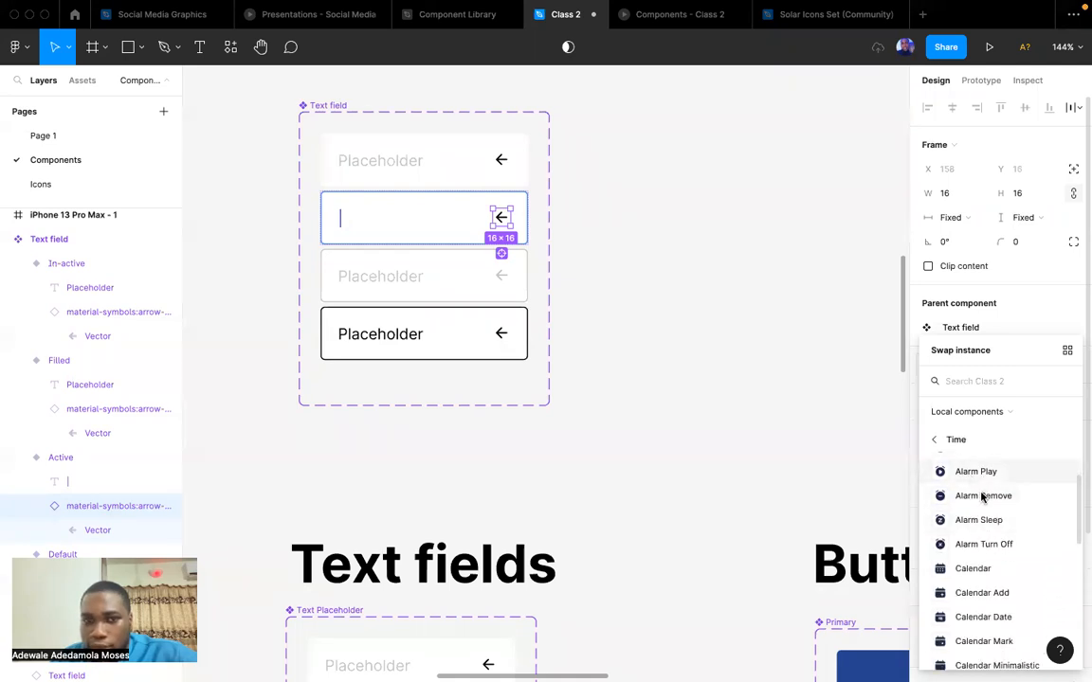
{"action": "left_click", "coordinate": [970, 474]}
Search the local components for "front" and then "back", and look through the matching icons.
{"action": "left_click", "coordinate": [962, 365]}
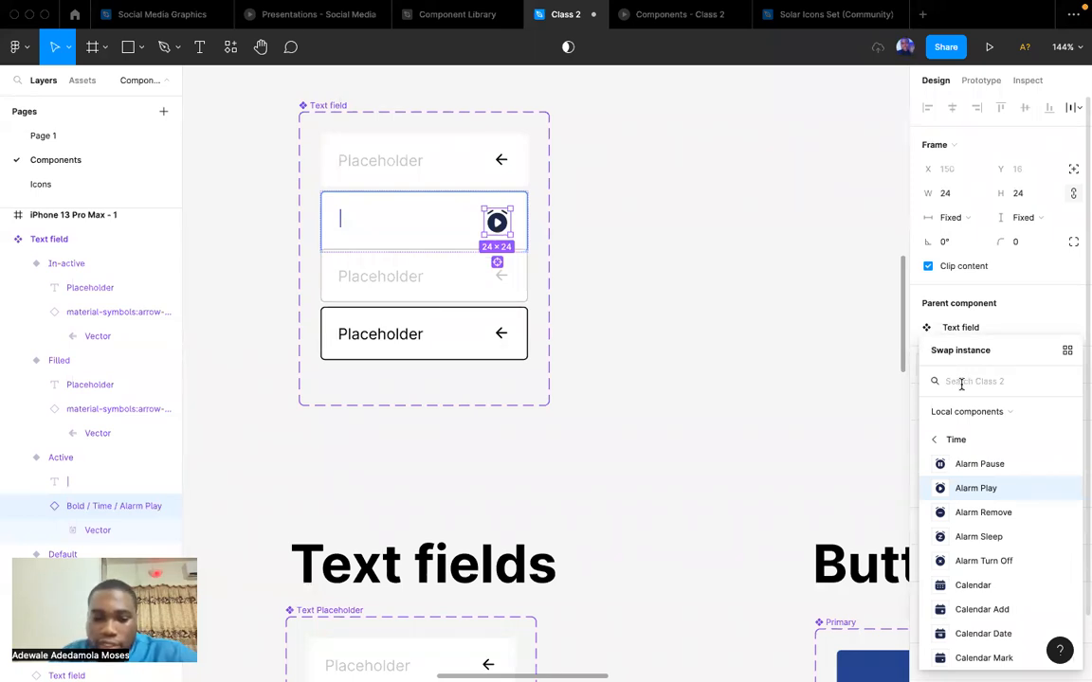
{"action": "type", "text": "front"}
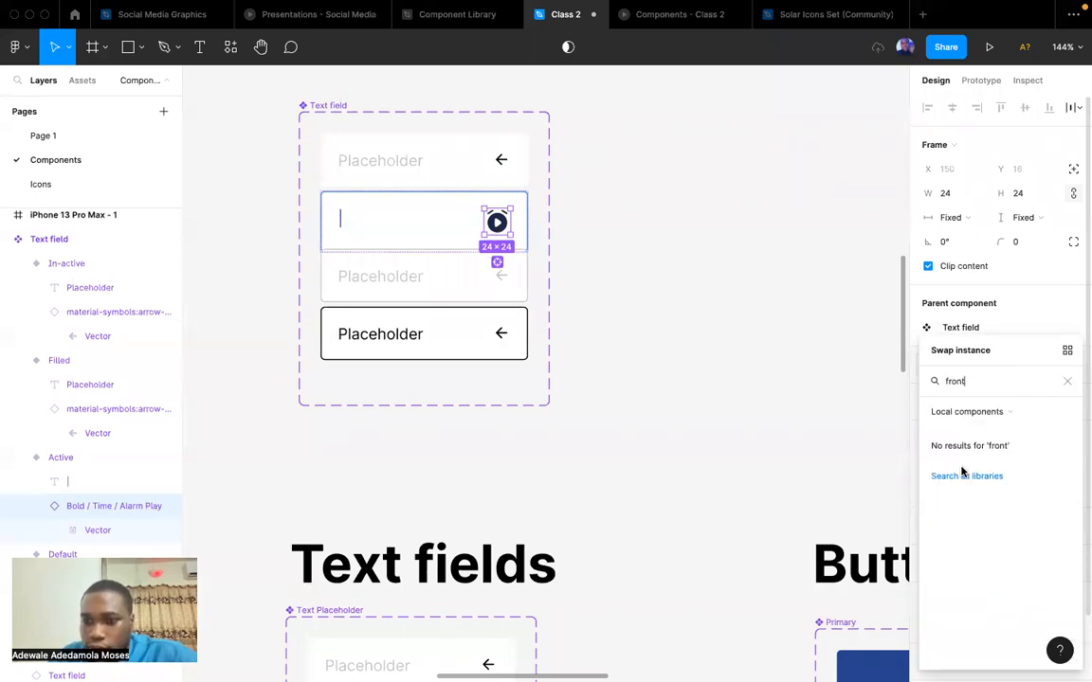
{"action": "key", "text": "BackSpace"}
{"action": "key", "text": "BackSpace"}
{"action": "key", "text": "BackSpace"}
{"action": "key", "text": "BackSpace"}
{"action": "key", "text": "BackSpace"}
{"action": "type", "text": "back"}
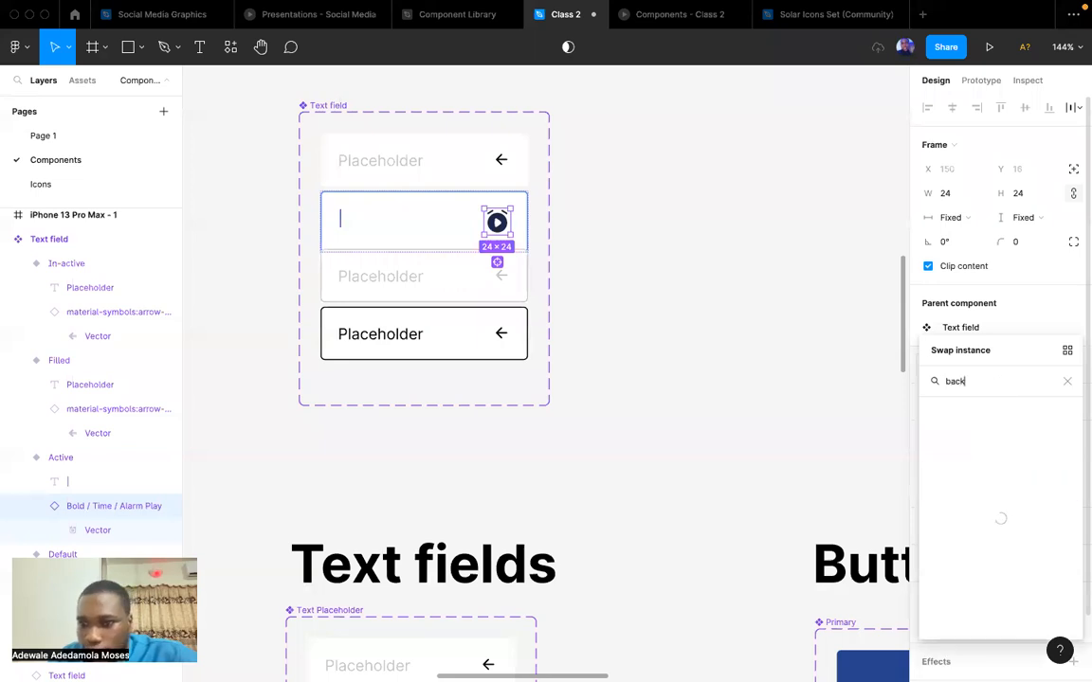
{"action": "scroll", "coordinate": [989, 543], "scroll_direction": "down", "scroll_amount": 3}
{"action": "scroll", "coordinate": [990, 543], "scroll_direction": "down", "scroll_amount": 5}
{"action": "scroll", "coordinate": [984, 569], "scroll_direction": "down", "scroll_amount": 6}
{"action": "scroll", "coordinate": [982, 571], "scroll_direction": "down", "scroll_amount": 5}
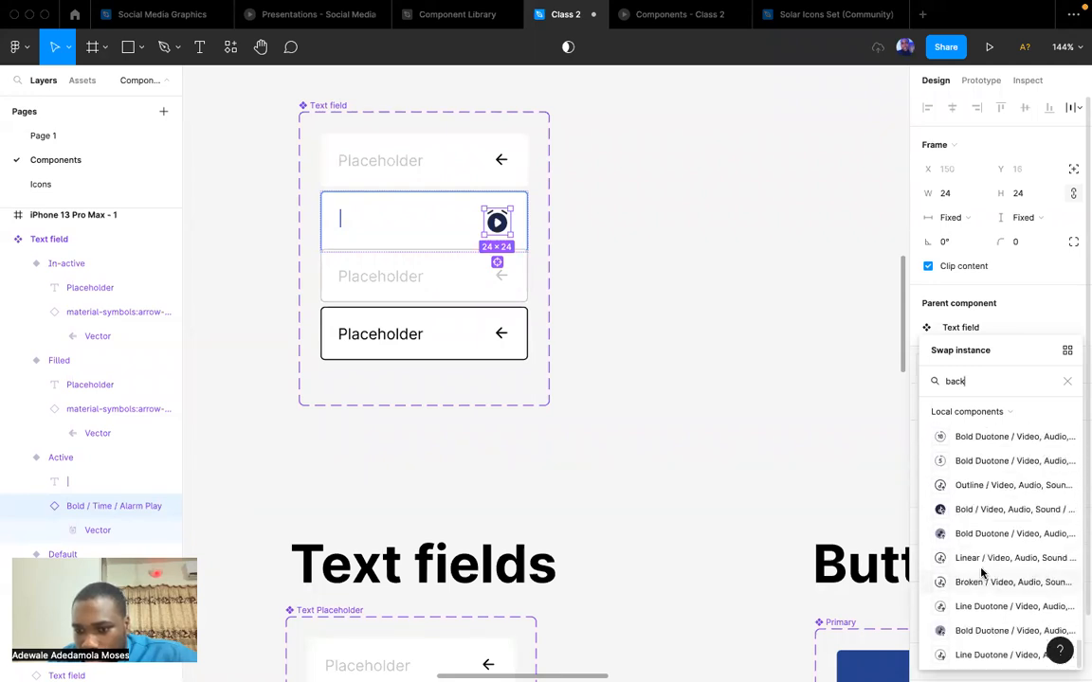
Search the local components for "edit" and swap the Active variant's icon for Bold / Sports / Meditation.
{"action": "key", "text": "ctrl+Up"}
{"action": "left_click", "coordinate": [499, 45]}
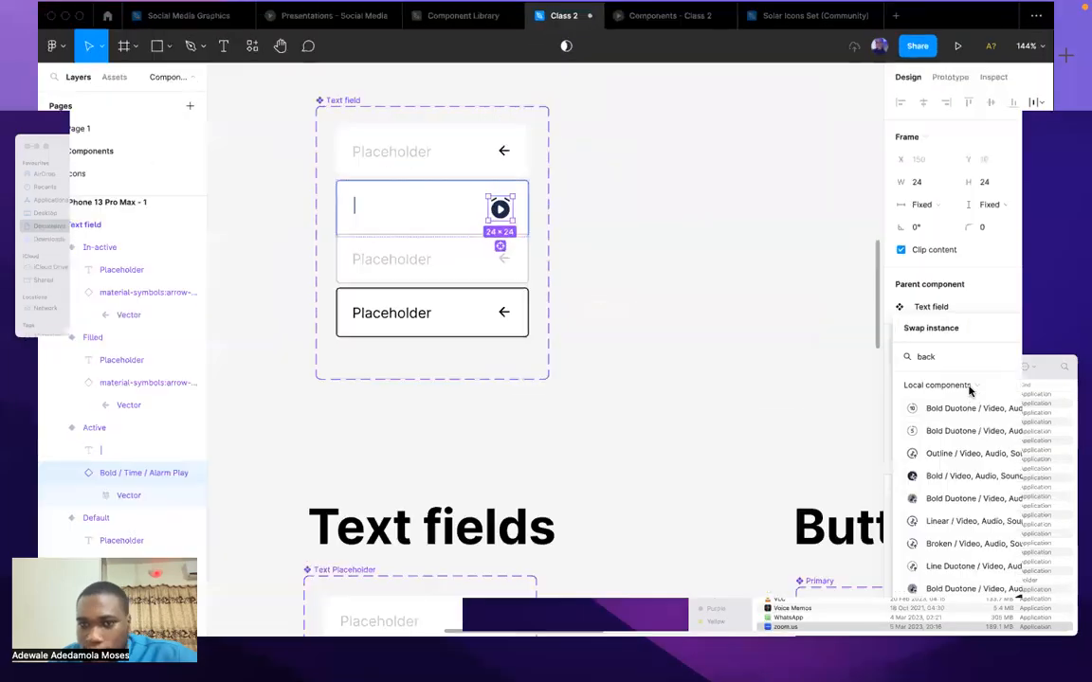
{"action": "key", "text": "super+a"}
{"action": "type", "text": "e"}
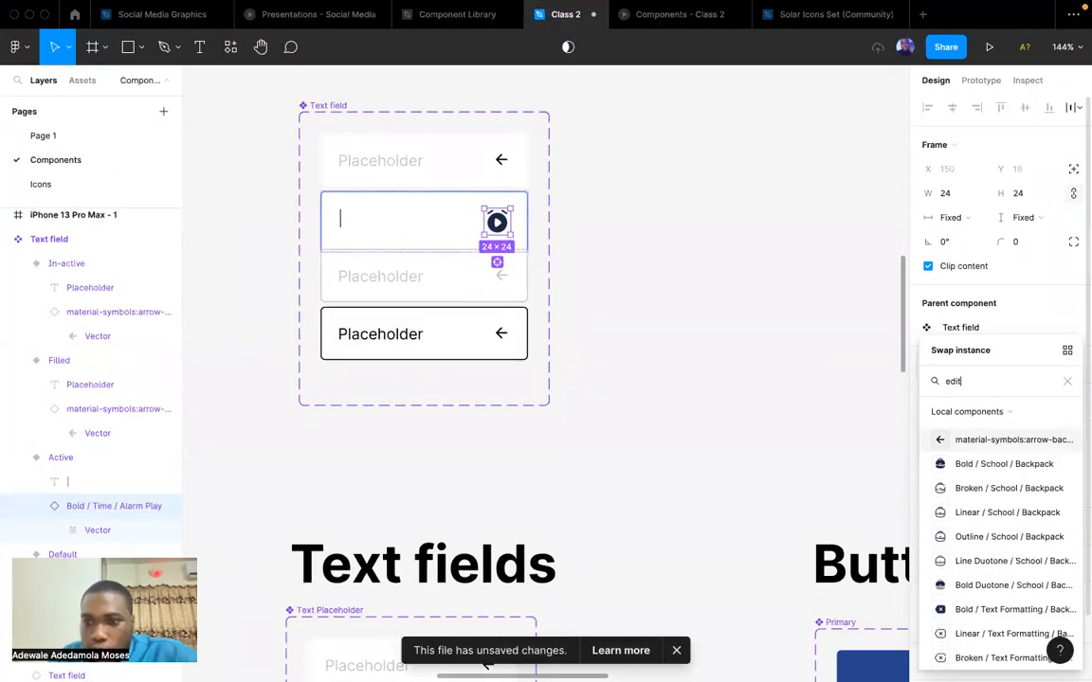
{"action": "key", "text": "Return"}
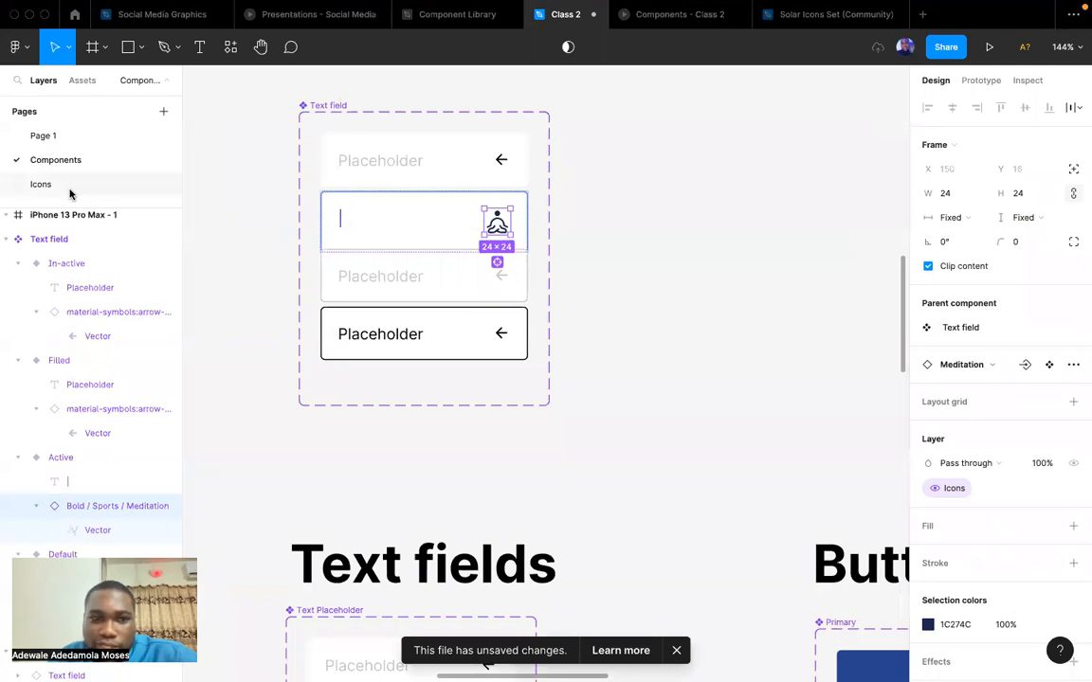
Look over the icon frames on the Icons page and return to the Components page.
{"action": "left_click", "coordinate": [70, 189]}
{"action": "scroll", "coordinate": [524, 322], "scroll_direction": "up", "scroll_amount": 10}
{"action": "scroll", "coordinate": [539, 416], "scroll_direction": "down", "scroll_amount": 5}
{"action": "left_click", "coordinate": [53, 162]}
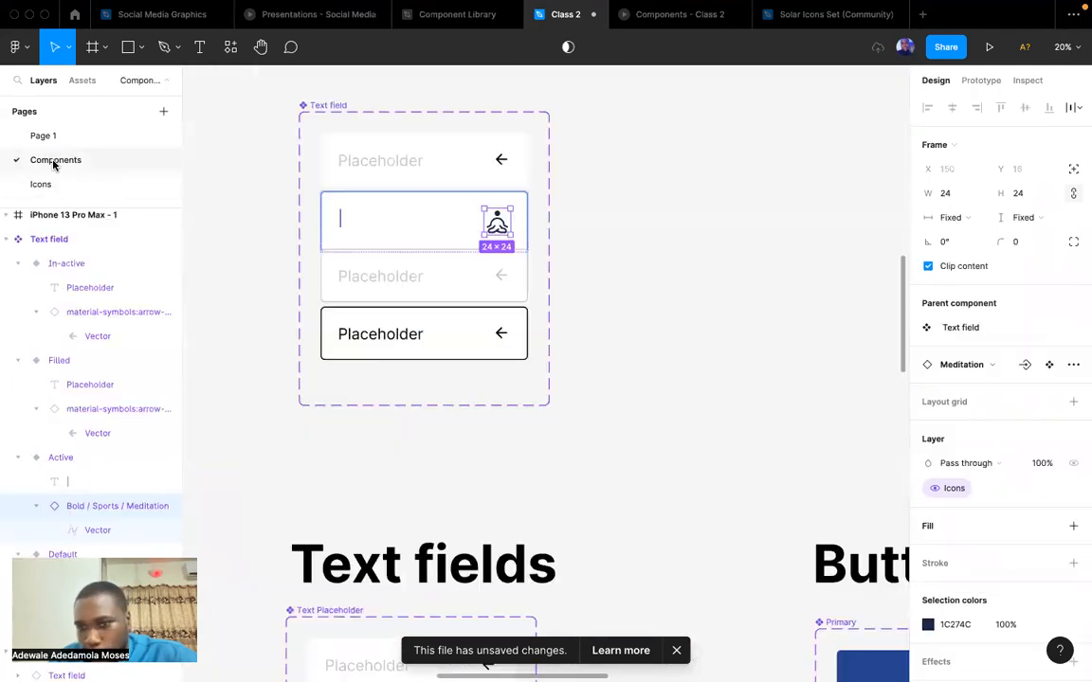
Search the local components for "edit" and swap the Active variant's icon for the Line Duotone Gallery Edit icon.
{"action": "left_click", "coordinate": [967, 365]}
{"action": "type", "text": "edit"}
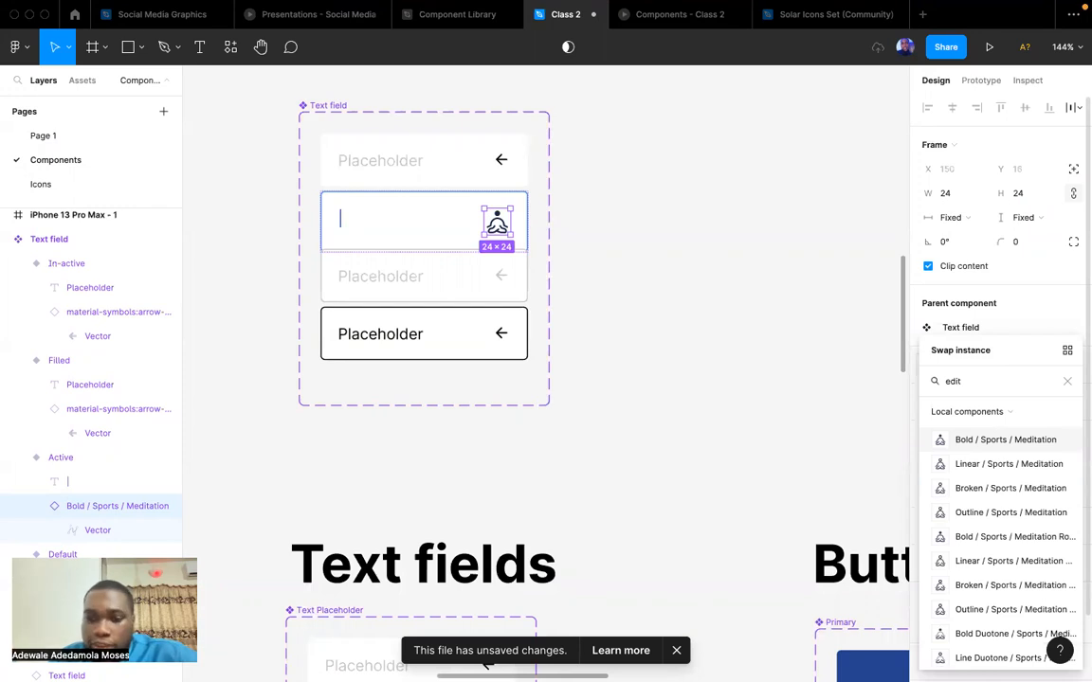
{"action": "scroll", "coordinate": [1049, 593], "scroll_direction": "down", "scroll_amount": 10}
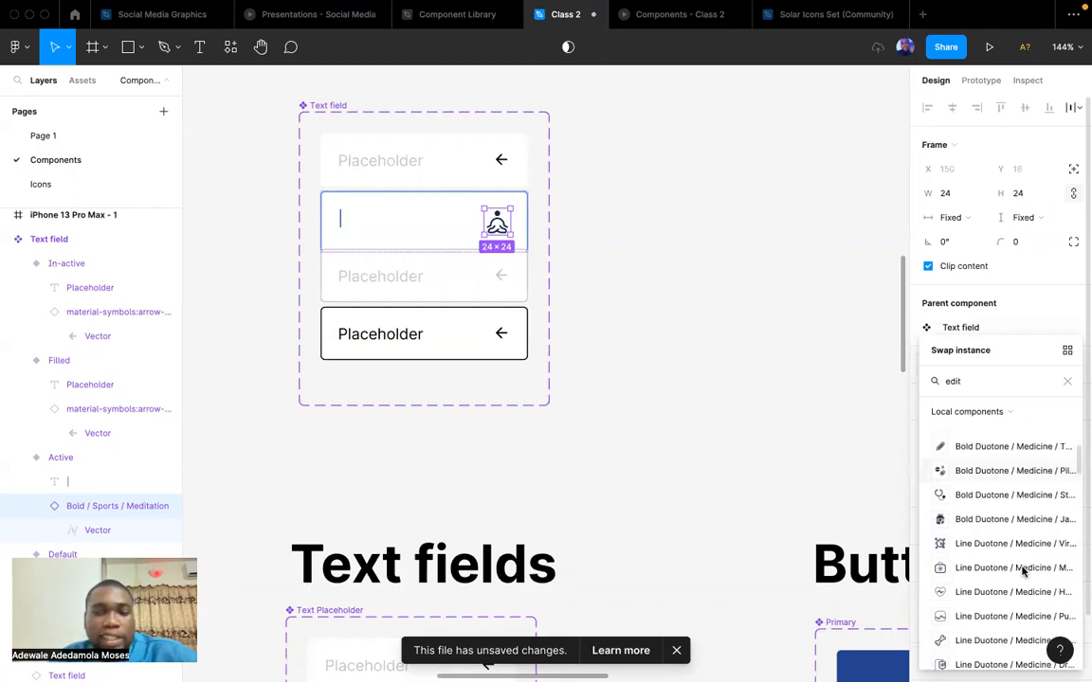
{"action": "scroll", "coordinate": [1023, 571], "scroll_direction": "down", "scroll_amount": 1}
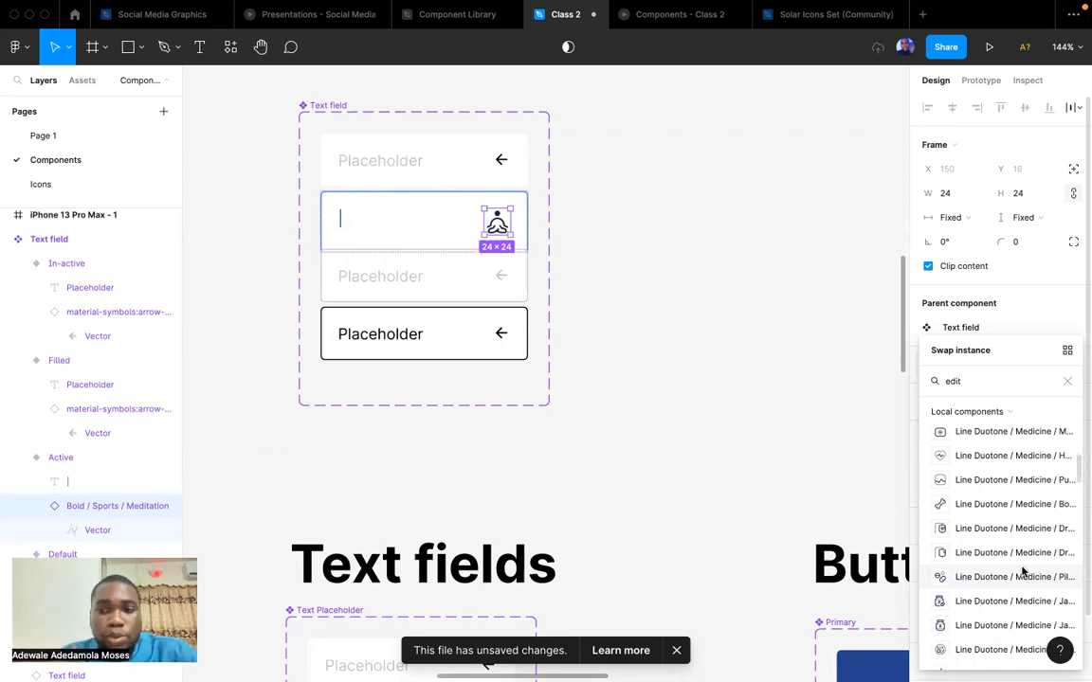
{"action": "scroll", "coordinate": [990, 555], "scroll_direction": "down", "scroll_amount": 5}
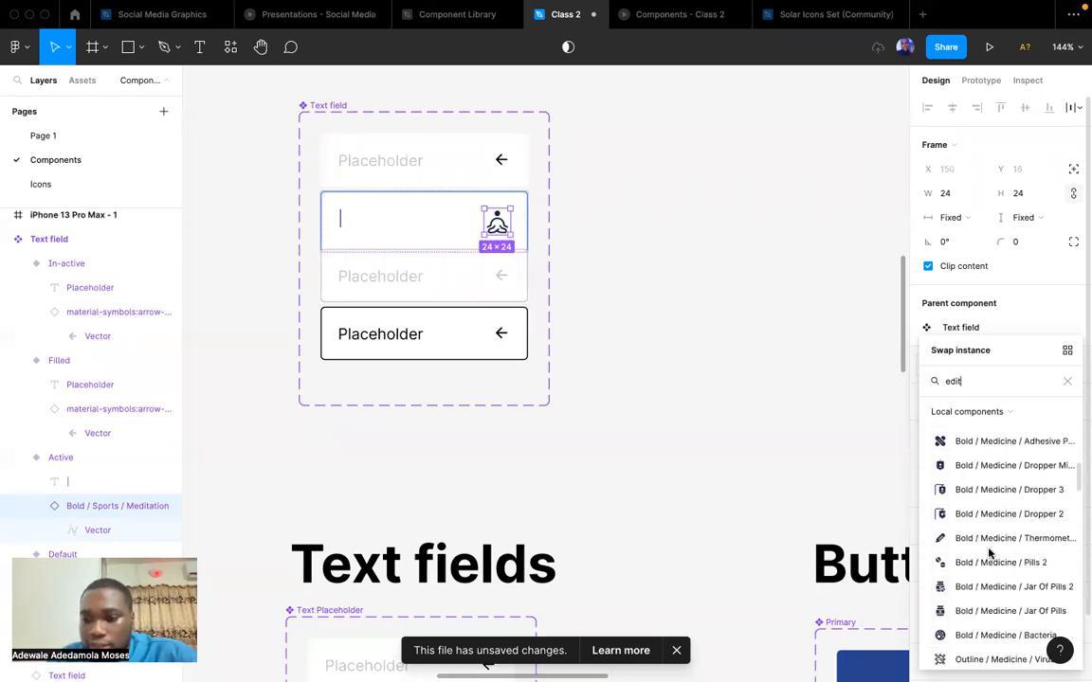
{"action": "scroll", "coordinate": [989, 553], "scroll_direction": "up", "scroll_amount": 2}
{"action": "scroll", "coordinate": [989, 553], "scroll_direction": "up", "scroll_amount": 1}
{"action": "scroll", "coordinate": [982, 555], "scroll_direction": "down", "scroll_amount": 15}
{"action": "scroll", "coordinate": [982, 555], "scroll_direction": "down", "scroll_amount": 6}
{"action": "scroll", "coordinate": [982, 536], "scroll_direction": "down", "scroll_amount": 10}
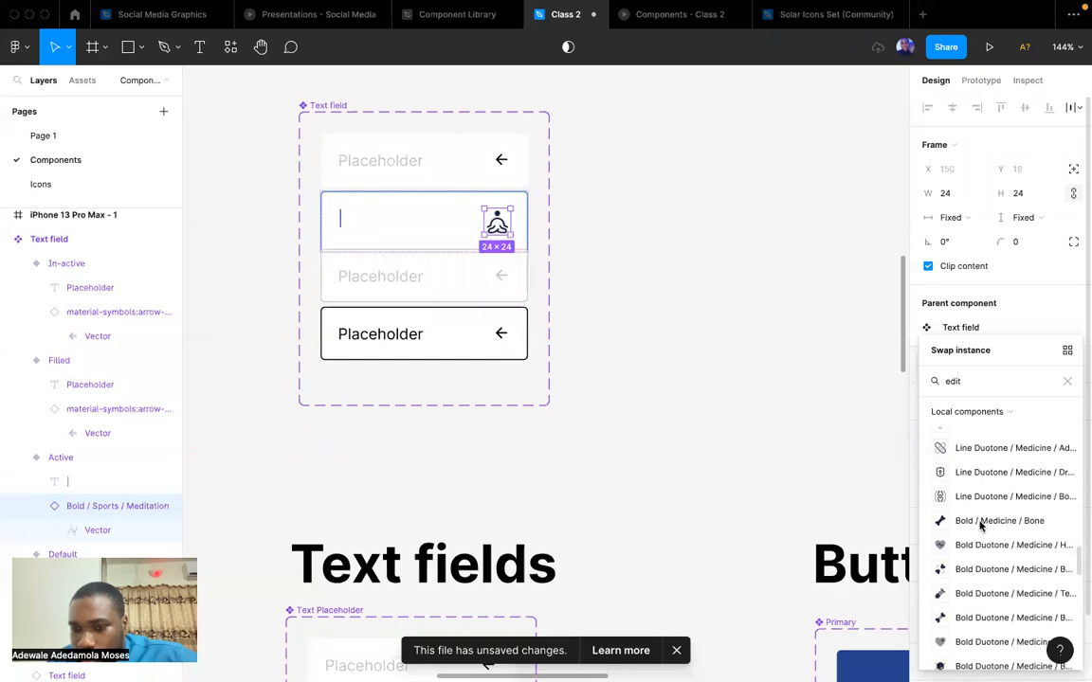
{"action": "scroll", "coordinate": [982, 543], "scroll_direction": "down", "scroll_amount": 12}
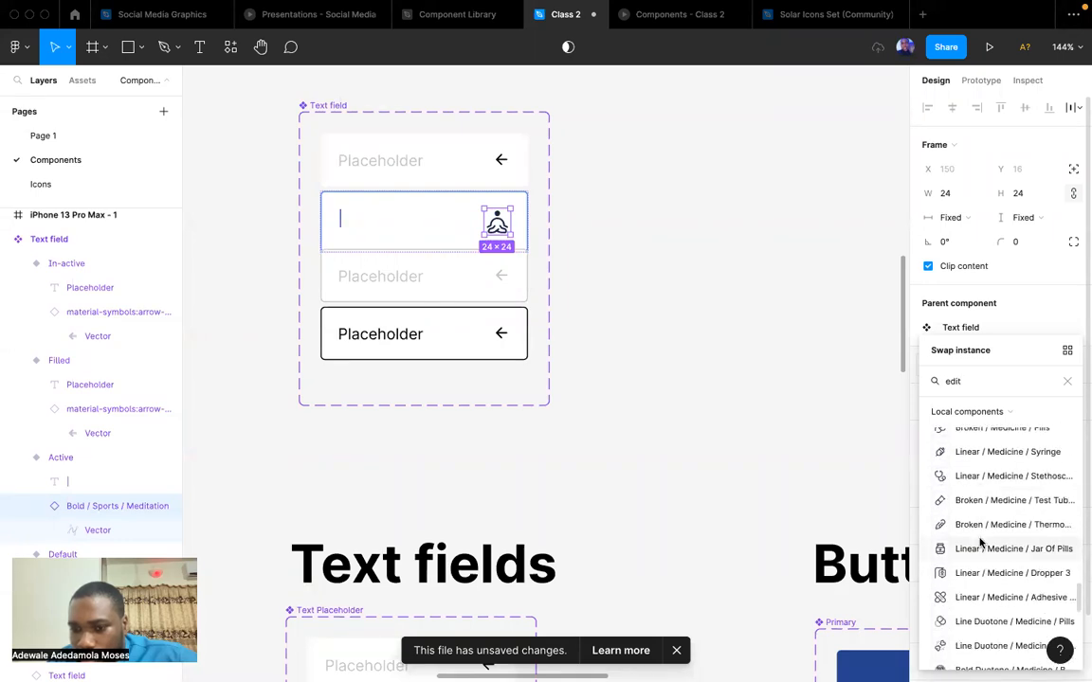
{"action": "scroll", "coordinate": [982, 543], "scroll_direction": "down", "scroll_amount": 3}
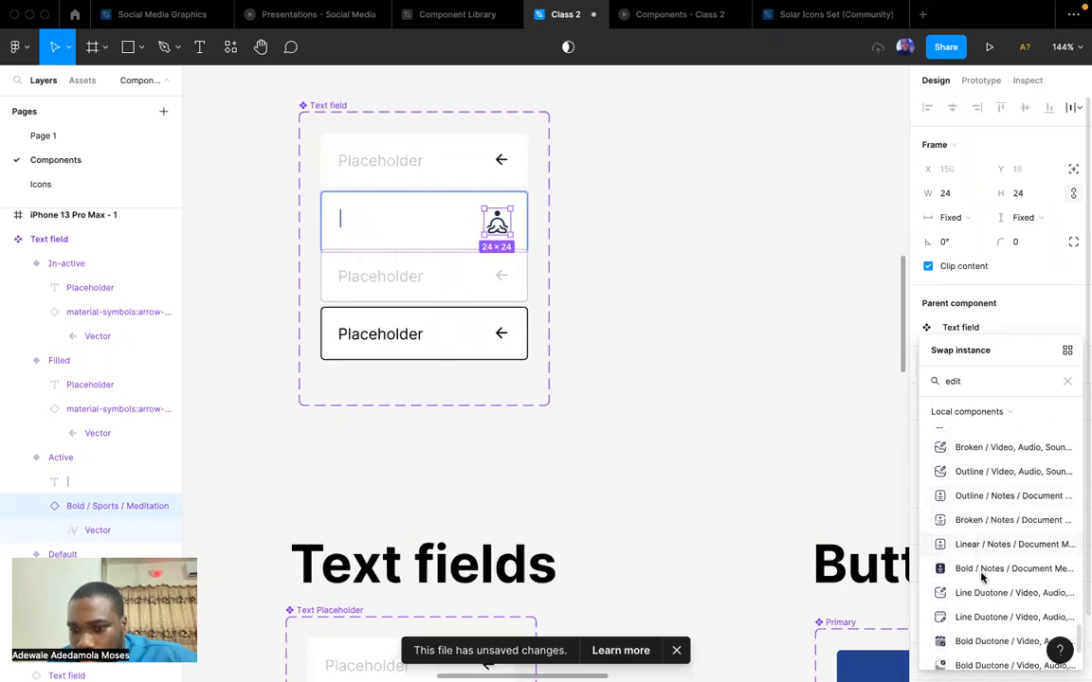
{"action": "scroll", "coordinate": [982, 588], "scroll_direction": "down", "scroll_amount": 2}
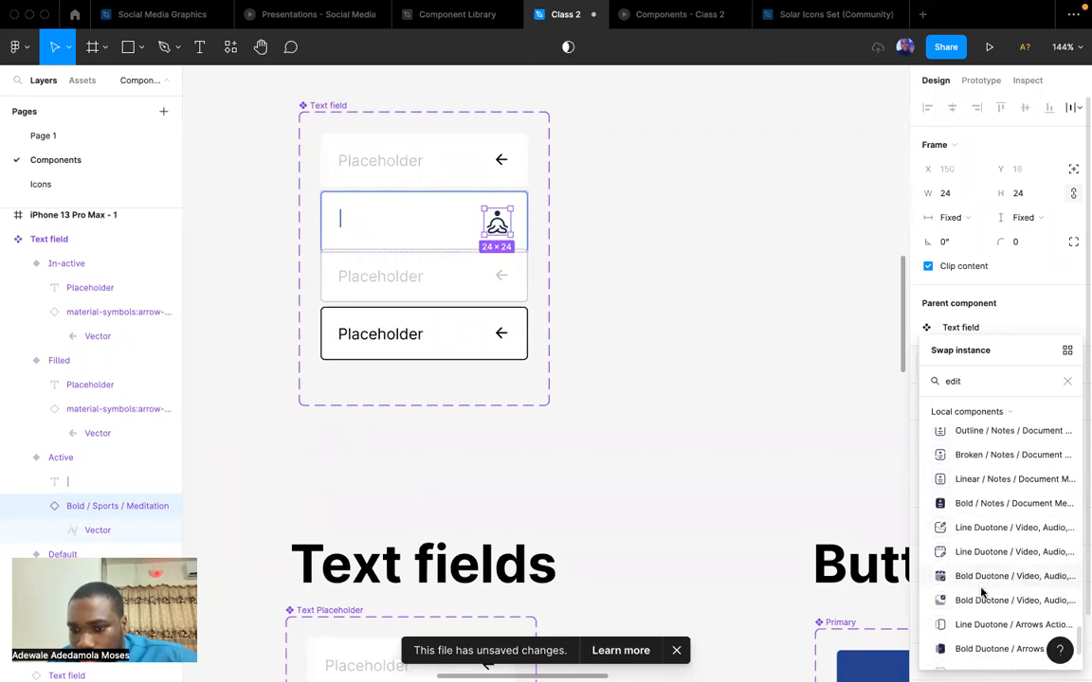
{"action": "left_click", "coordinate": [979, 526]}
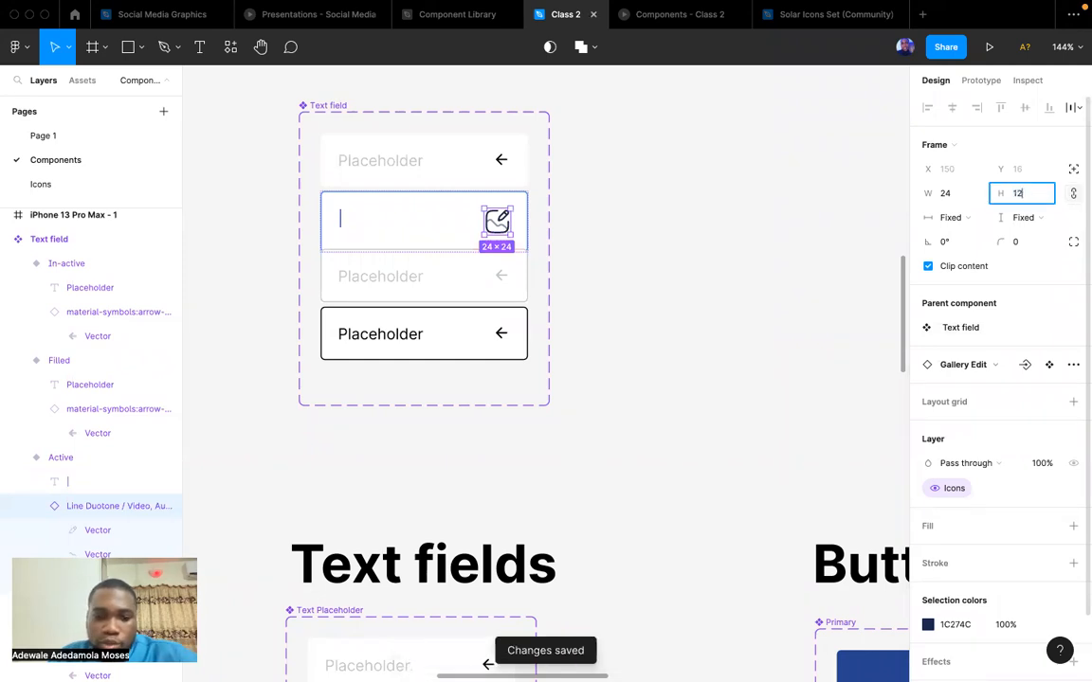
Resize the Gallery Edit icon to 12 × 12 and set the stroke weight of its three vectors to 1.
{"action": "key", "text": "Return"}
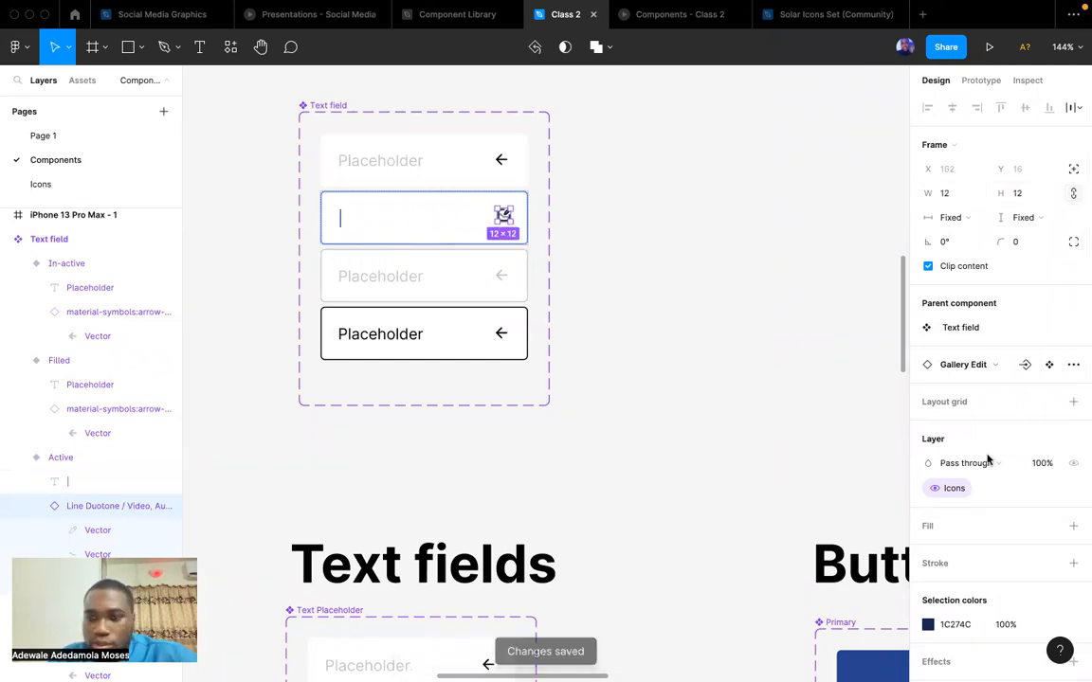
{"action": "scroll", "coordinate": [1008, 541], "scroll_direction": "down", "scroll_amount": 2}
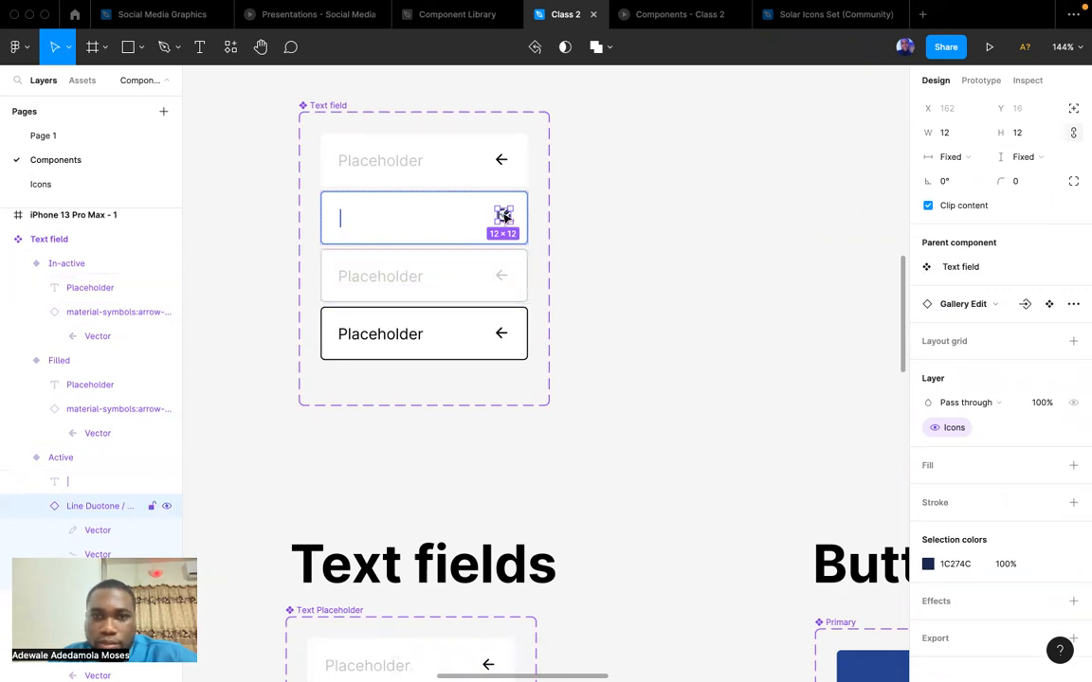
{"action": "left_click", "coordinate": [97, 530]}
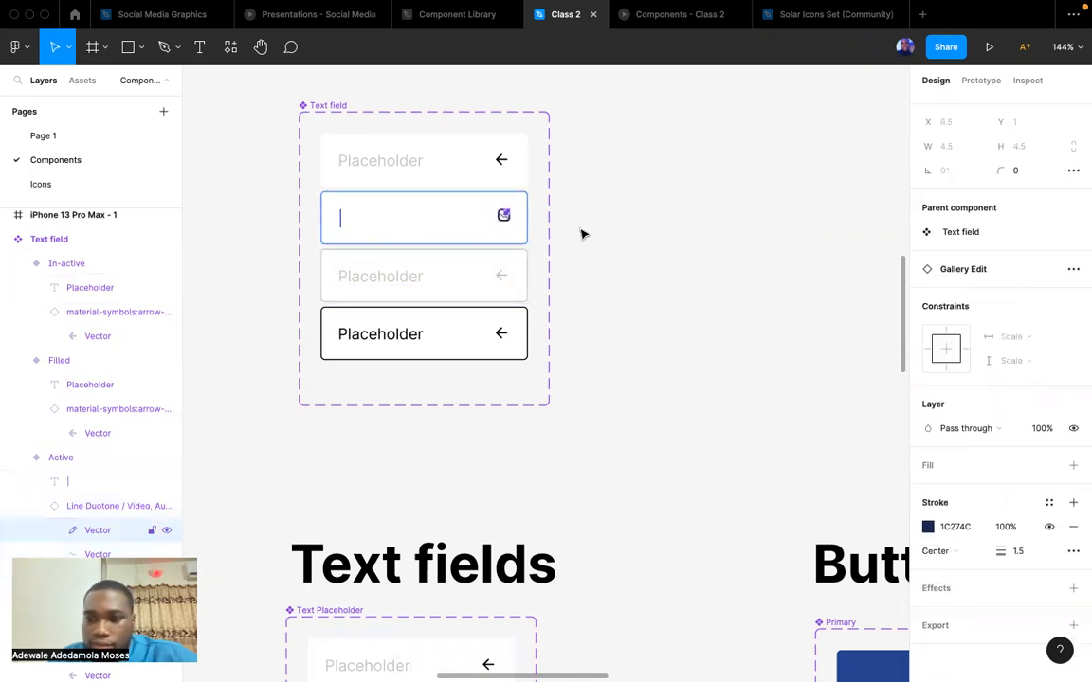
{"action": "left_click", "coordinate": [95, 508]}
{"action": "scroll", "coordinate": [97, 488], "scroll_direction": "down", "scroll_amount": 2}
{"action": "left_click", "coordinate": [97, 431]}
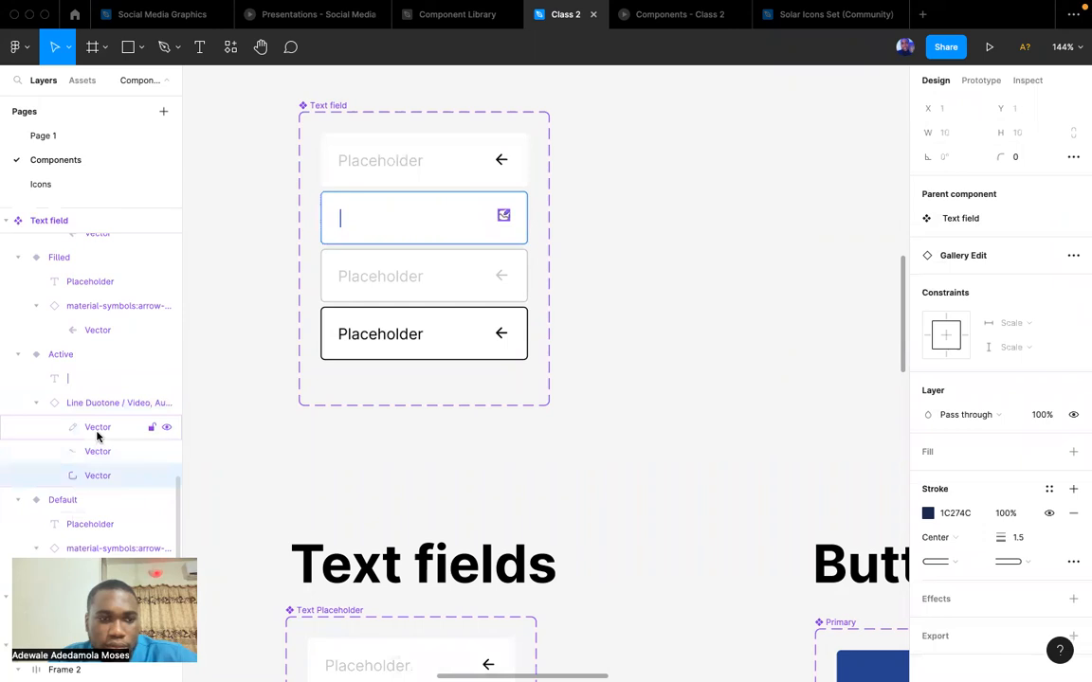
{"action": "left_click", "coordinate": [97, 475], "text": "shift"}
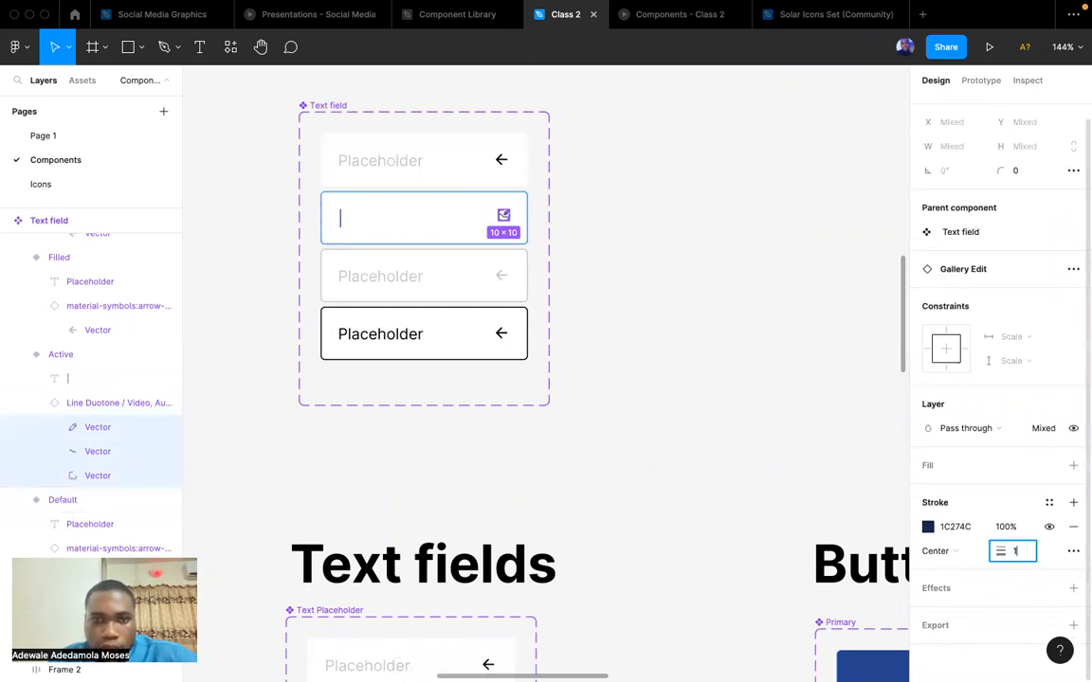
{"action": "left_click", "coordinate": [701, 387]}
Turn on front icons and turn off back icons for the Continue button on the Login screen.
{"action": "scroll", "coordinate": [701, 387], "scroll_direction": "down", "scroll_amount": 5}
{"action": "scroll", "coordinate": [701, 387], "scroll_direction": "down", "scroll_amount": 6}
{"action": "scroll", "coordinate": [701, 386], "scroll_direction": "right", "scroll_amount": 3}
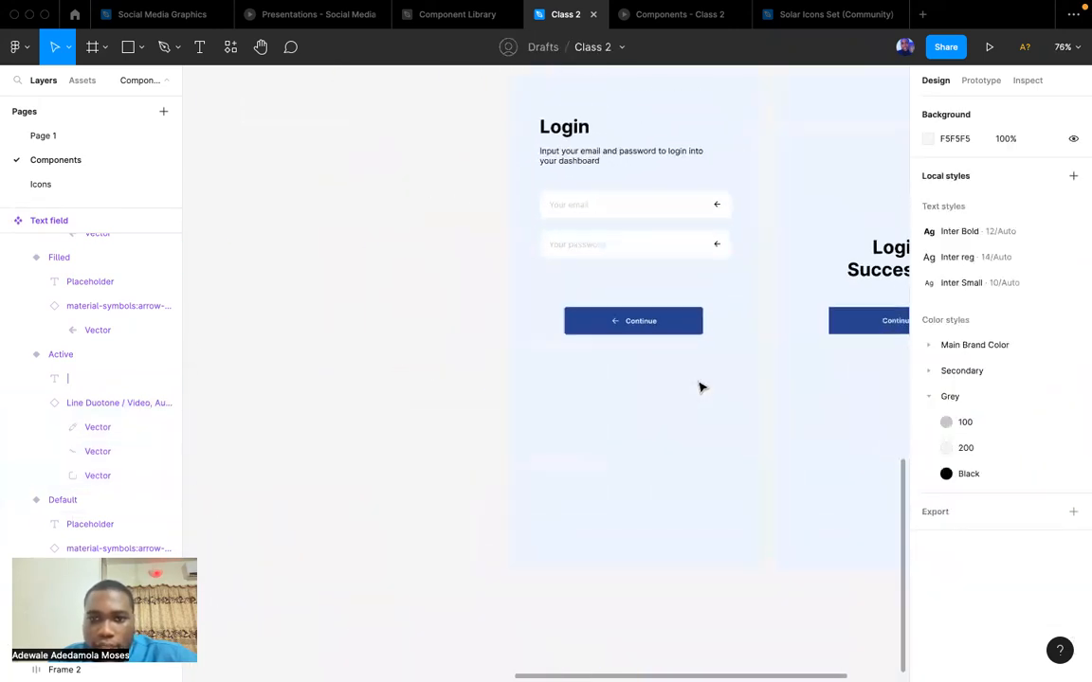
{"action": "scroll", "coordinate": [701, 387], "scroll_direction": "right", "scroll_amount": 2}
{"action": "left_click", "coordinate": [600, 313]}
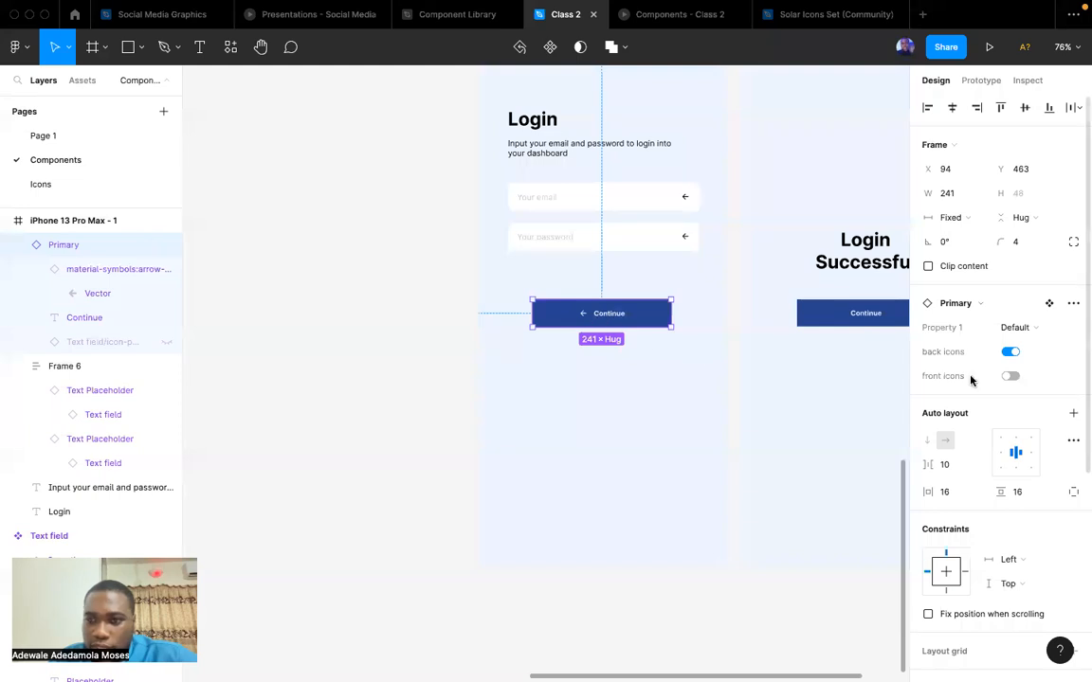
{"action": "left_click", "coordinate": [1010, 376]}
{"action": "left_click", "coordinate": [1010, 352]}
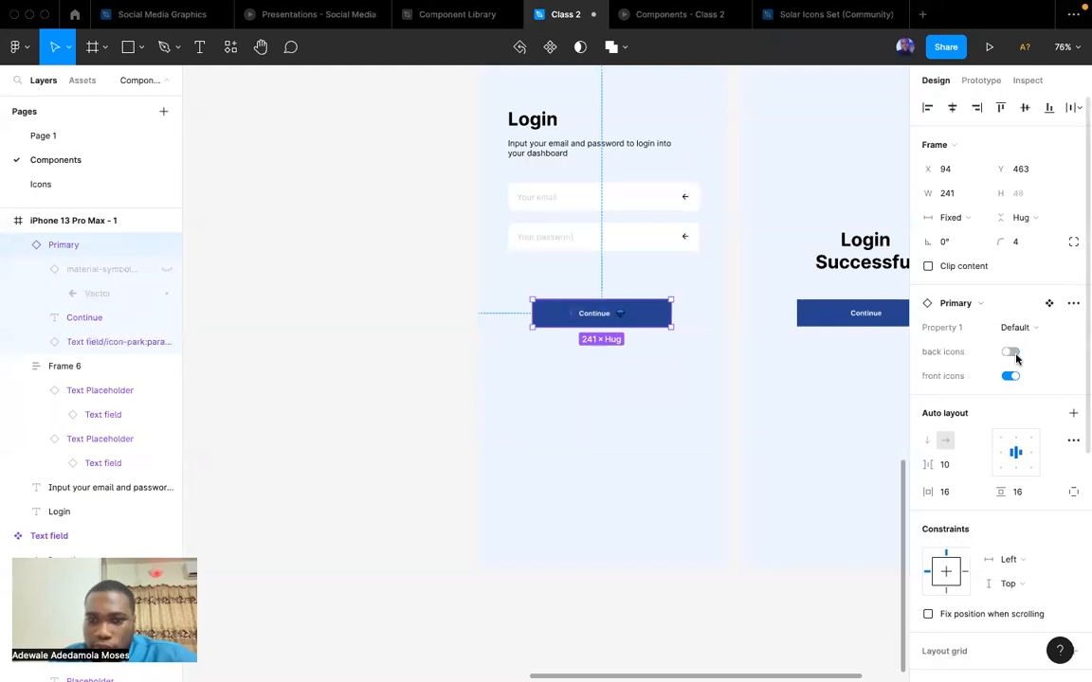
Swap the Continue button's parachute icon on the Login screen for the Bold Arrow Right icon from the Arrows set.
{"action": "left_click", "coordinate": [621, 319]}
{"action": "left_click", "coordinate": [973, 282]}
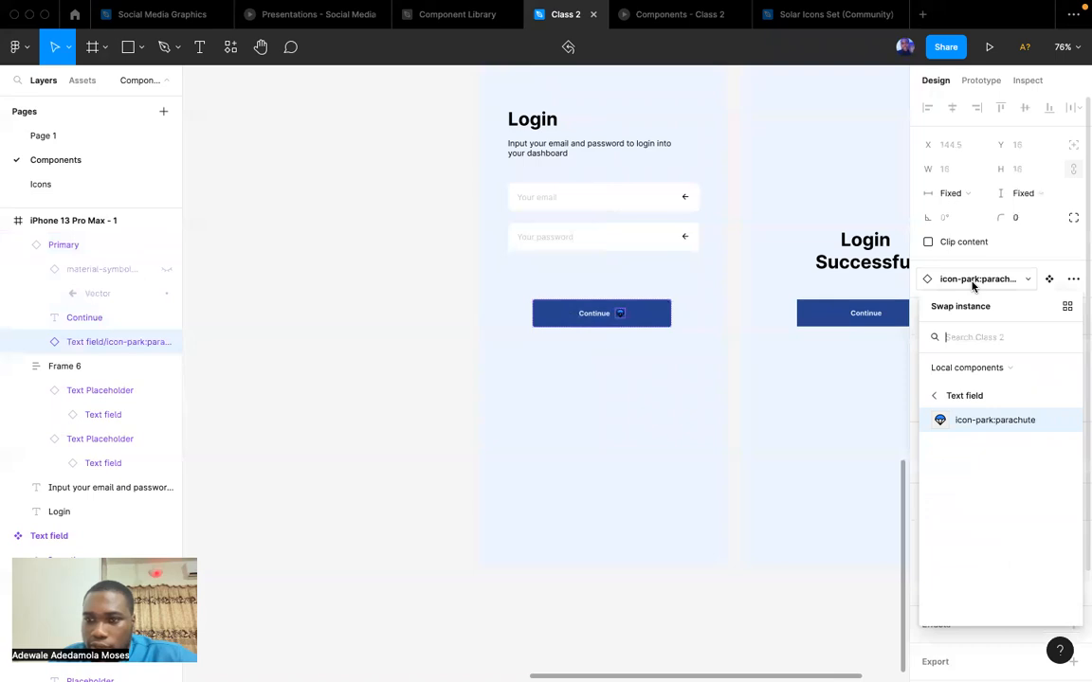
{"action": "left_click", "coordinate": [963, 395]}
{"action": "scroll", "coordinate": [980, 502], "scroll_direction": "down", "scroll_amount": 1}
{"action": "scroll", "coordinate": [976, 474], "scroll_direction": "up", "scroll_amount": 2}
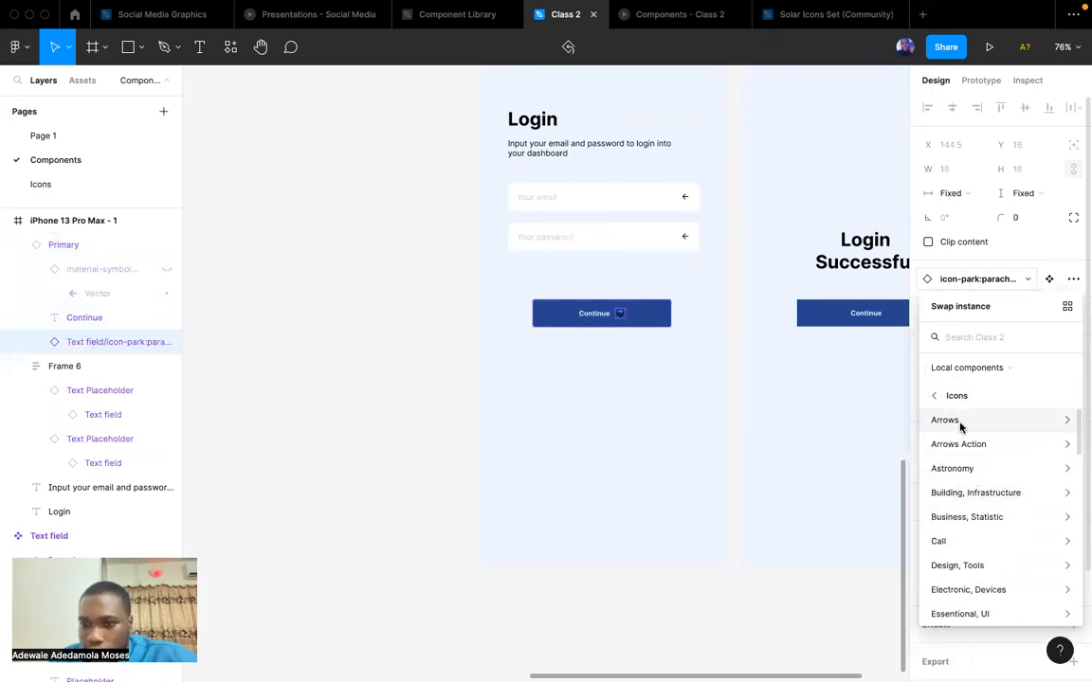
{"action": "left_click", "coordinate": [968, 420]}
{"action": "left_click", "coordinate": [970, 421]}
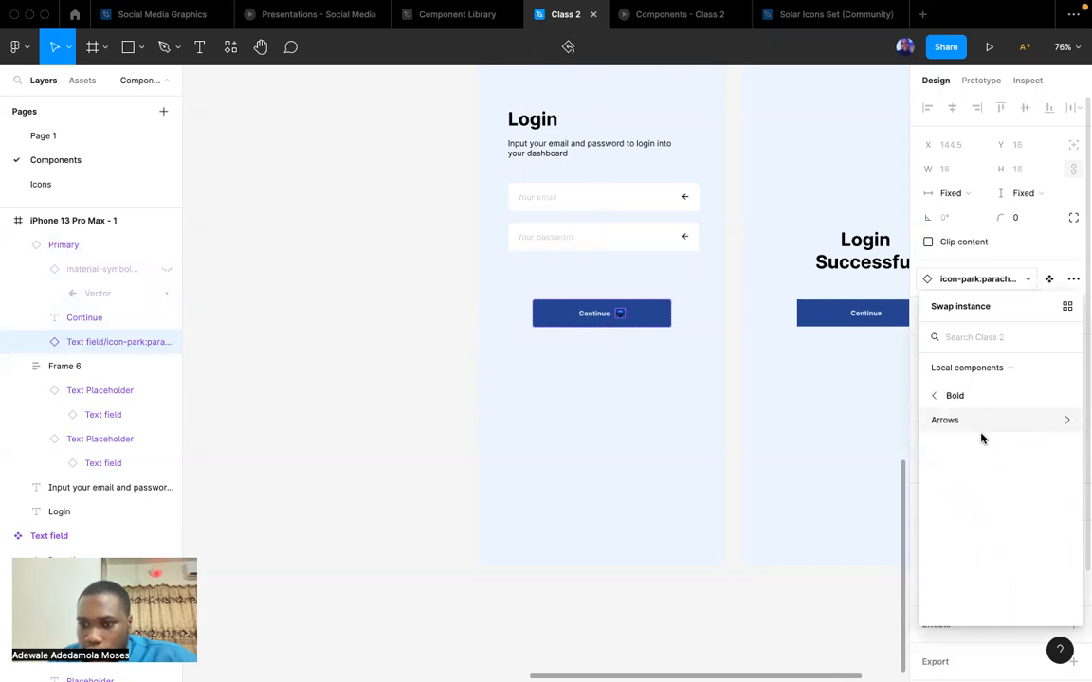
{"action": "left_click", "coordinate": [965, 423]}
{"action": "scroll", "coordinate": [977, 467], "scroll_direction": "down", "scroll_amount": 5}
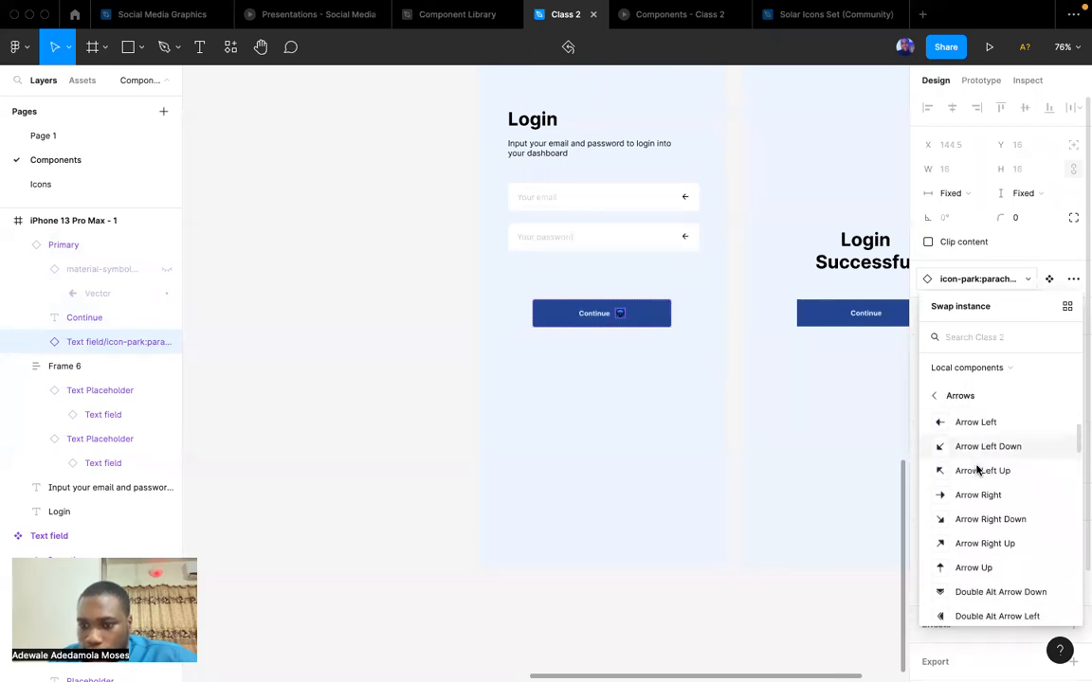
{"action": "scroll", "coordinate": [977, 470], "scroll_direction": "down", "scroll_amount": 10}
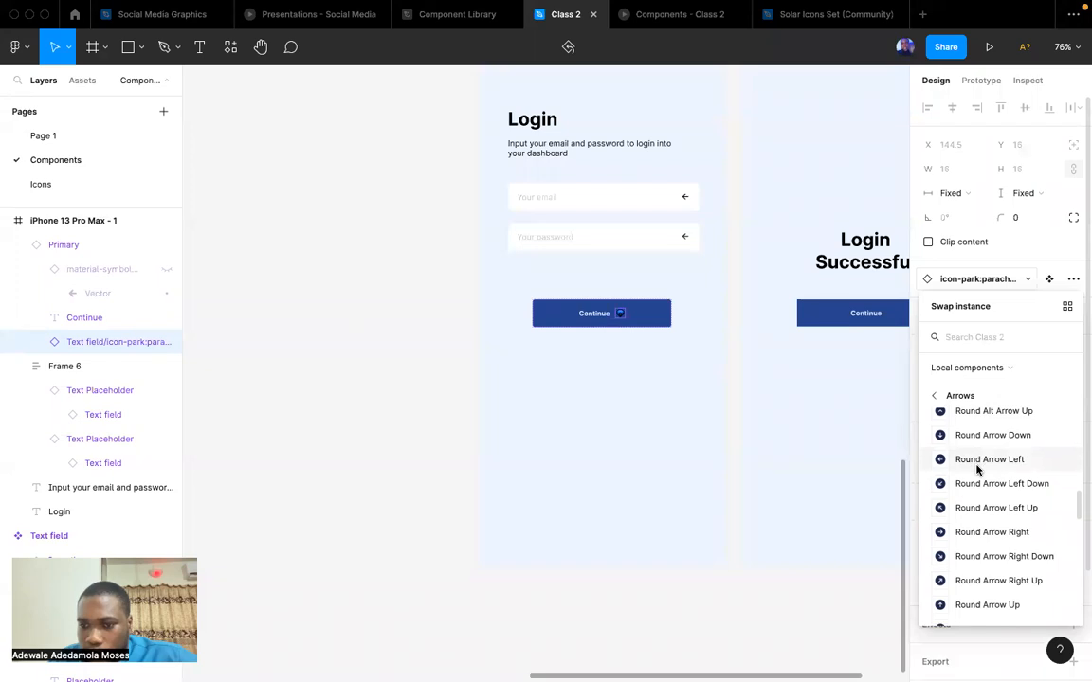
{"action": "scroll", "coordinate": [977, 470], "scroll_direction": "down", "scroll_amount": 8}
{"action": "scroll", "coordinate": [977, 469], "scroll_direction": "up", "scroll_amount": 15}
{"action": "scroll", "coordinate": [977, 469], "scroll_direction": "up", "scroll_amount": 3}
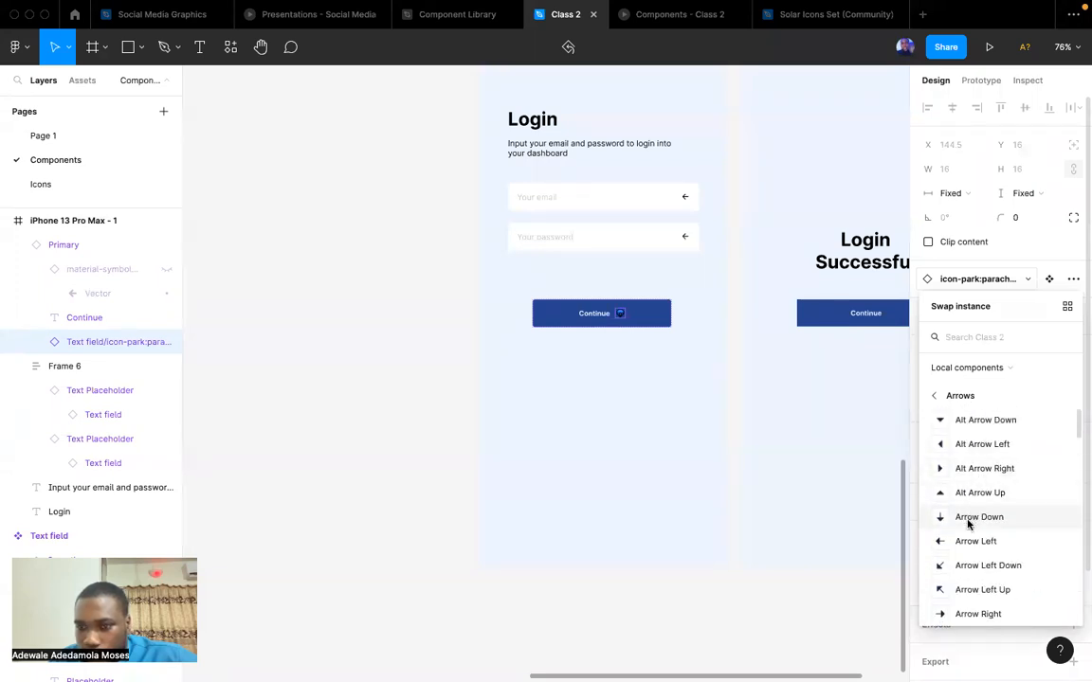
{"action": "left_click", "coordinate": [970, 614]}
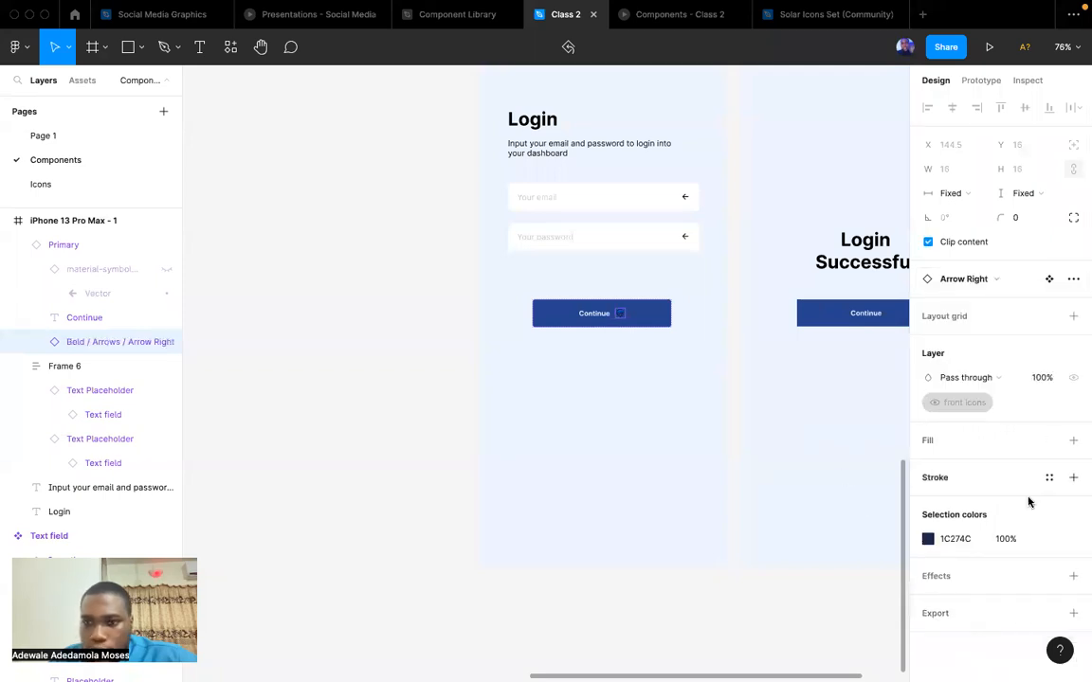
Apply the Main Brand Color/Blue 100 style to the Arrow Right icon in the Continue button.
{"action": "left_click", "coordinate": [1049, 541]}
{"action": "left_click", "coordinate": [856, 559]}
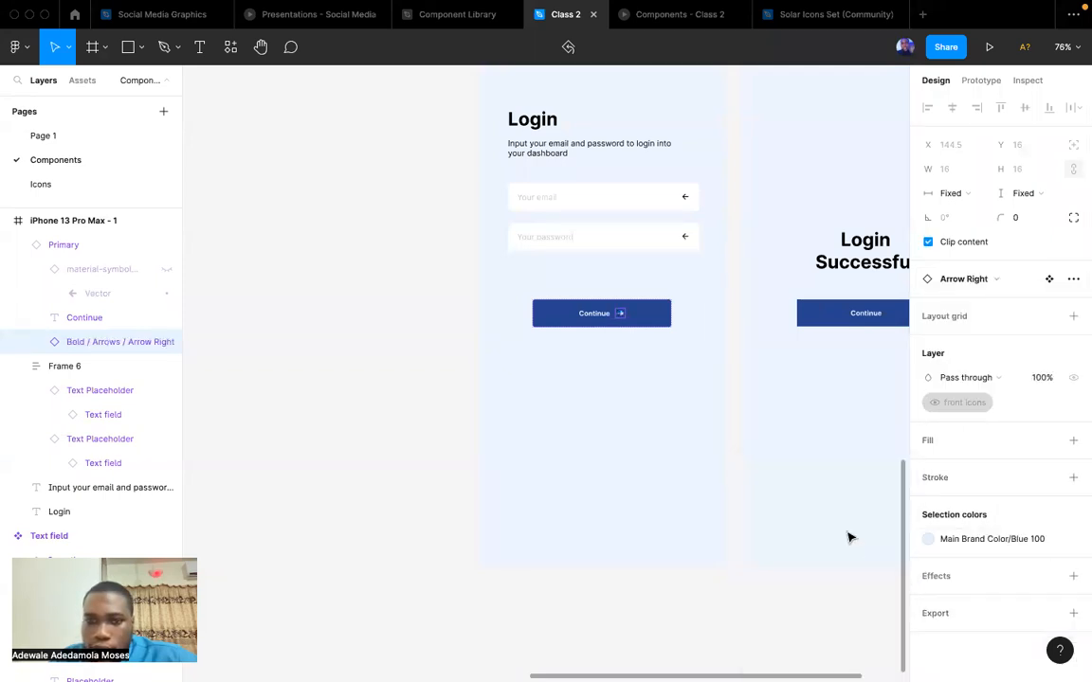
{"action": "left_click", "coordinate": [670, 383]}
{"action": "scroll", "coordinate": [602, 388], "scroll_direction": "up", "scroll_amount": 5}
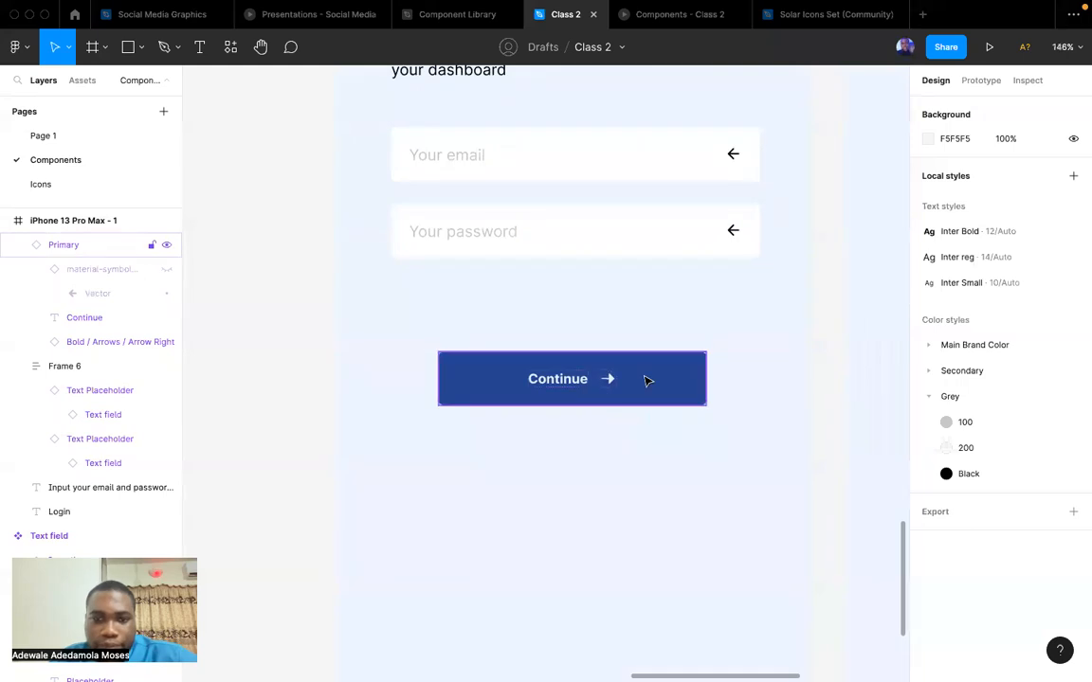
Copy the component name of the Line Duotone question circle icon on the Icons page and return to the Components page.
{"action": "left_click", "coordinate": [643, 379]}
{"action": "left_click", "coordinate": [42, 185]}
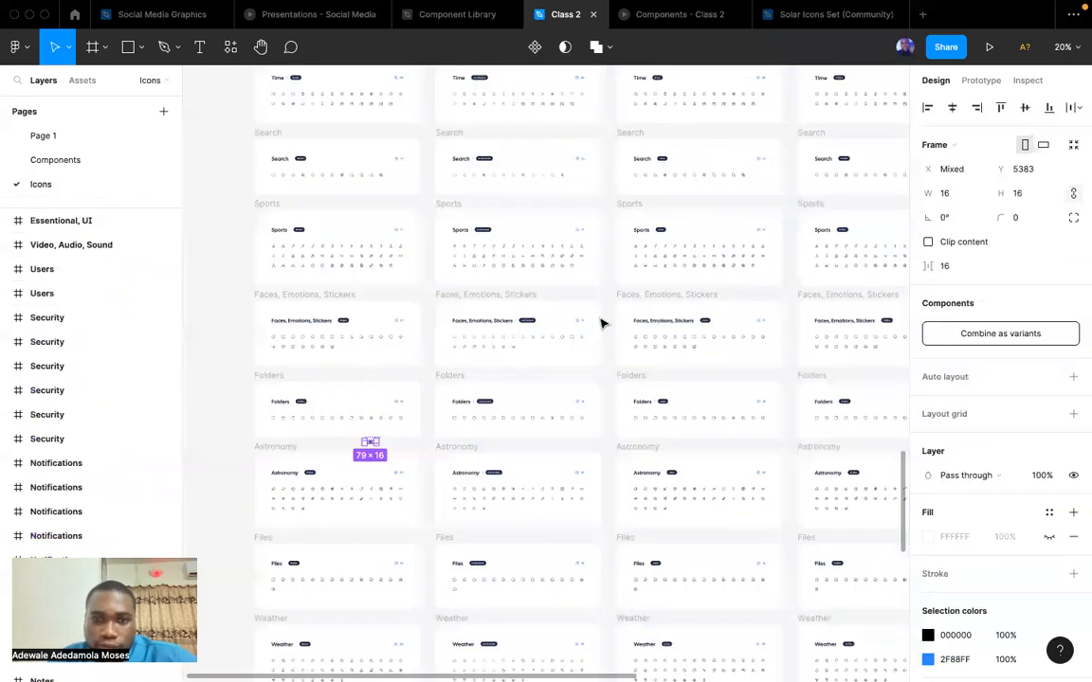
{"action": "scroll", "coordinate": [600, 324], "scroll_direction": "up", "scroll_amount": 15}
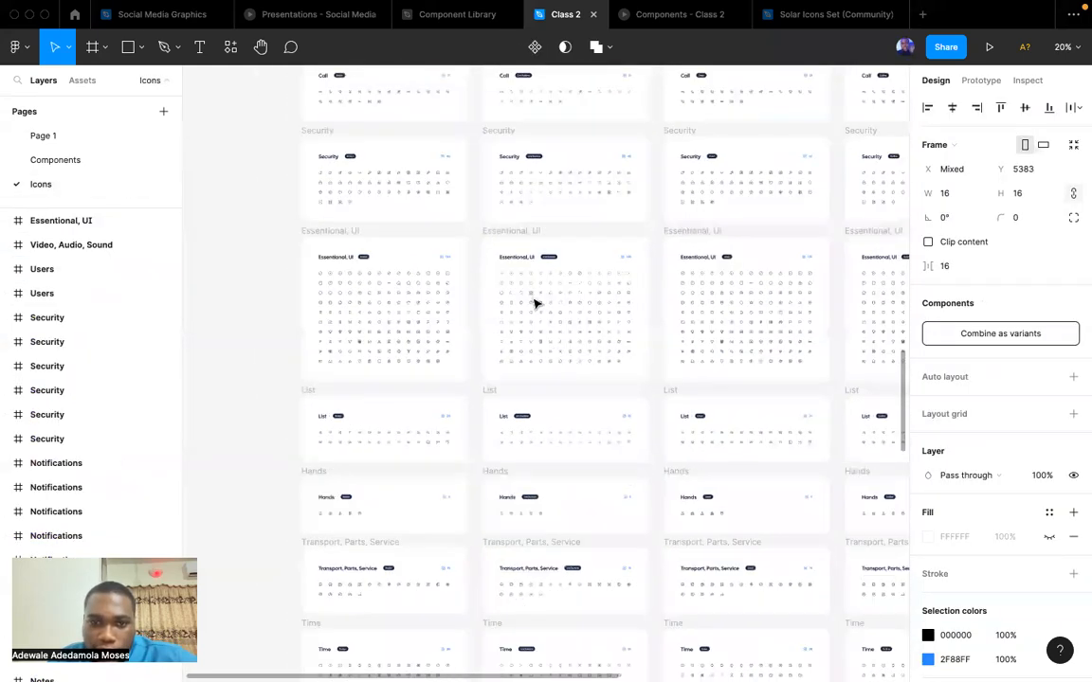
{"action": "scroll", "coordinate": [536, 304], "scroll_direction": "up", "scroll_amount": 10}
{"action": "left_click", "coordinate": [520, 158]}
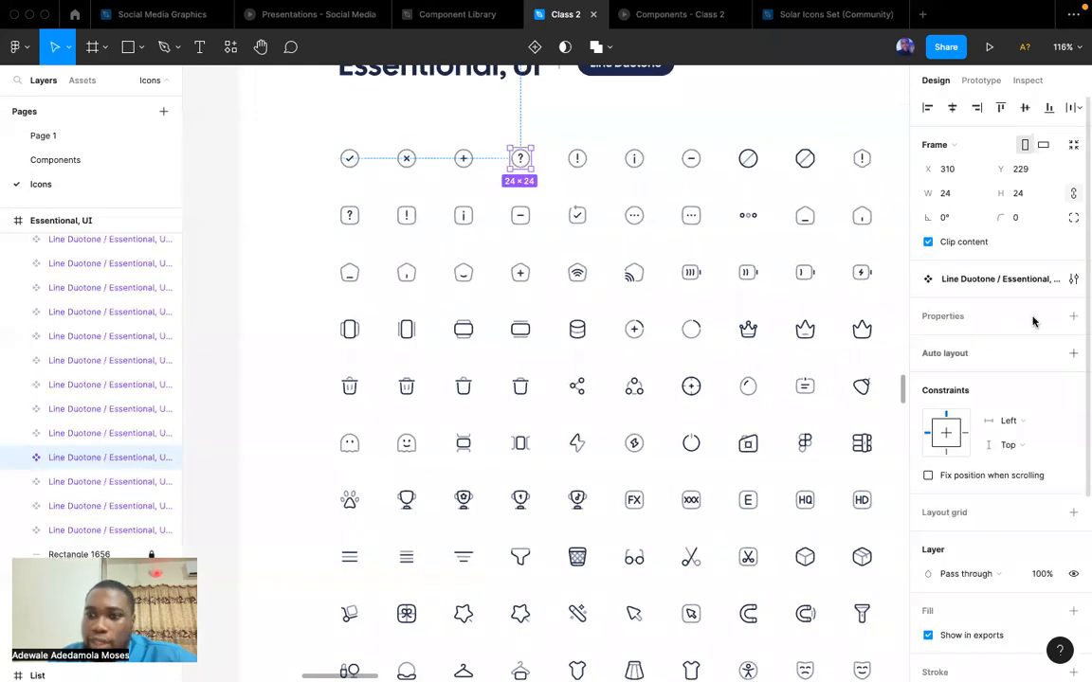
{"action": "double_click", "coordinate": [1000, 284]}
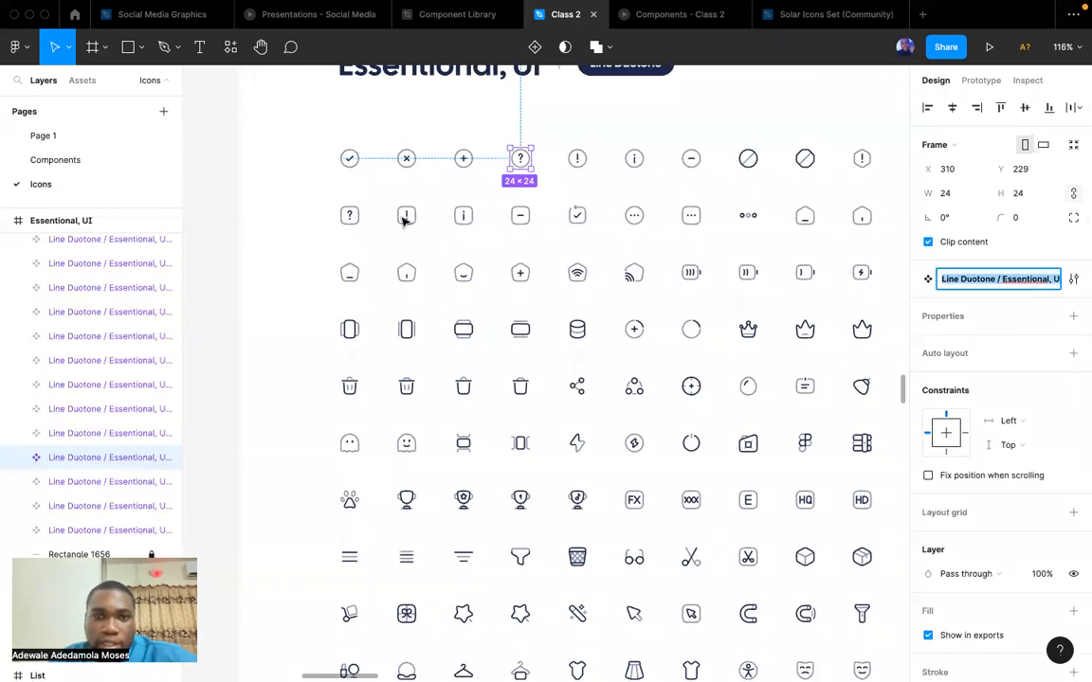
{"action": "left_click", "coordinate": [73, 161]}
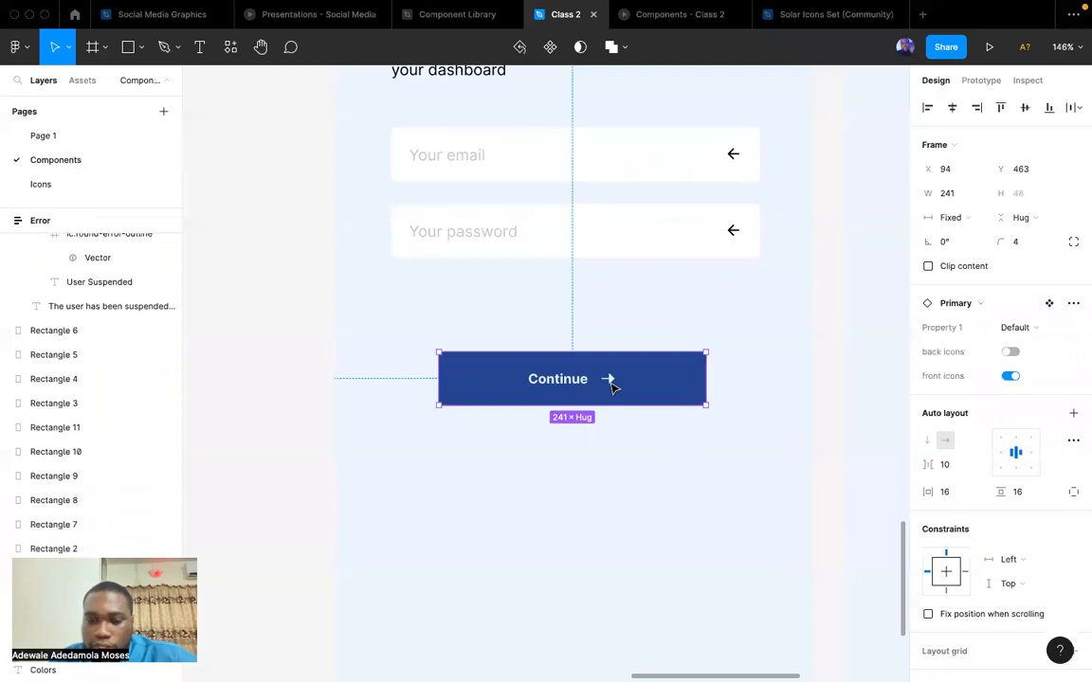
Search for the copied name, swap the Continue button's arrow for the Line Duotone Question Circle, and apply the Blue 100 color style.
{"action": "double_click", "coordinate": [611, 385]}
{"action": "left_click", "coordinate": [967, 281]}
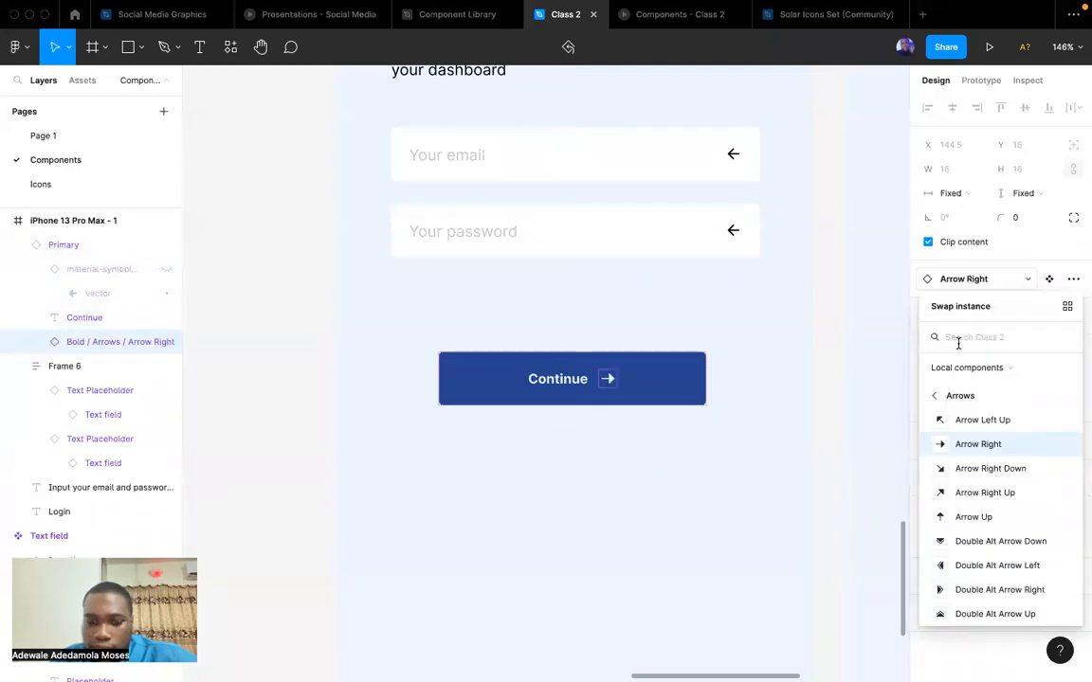
{"action": "type", "text": "Bold / Essentional, UI / Question Circle"}
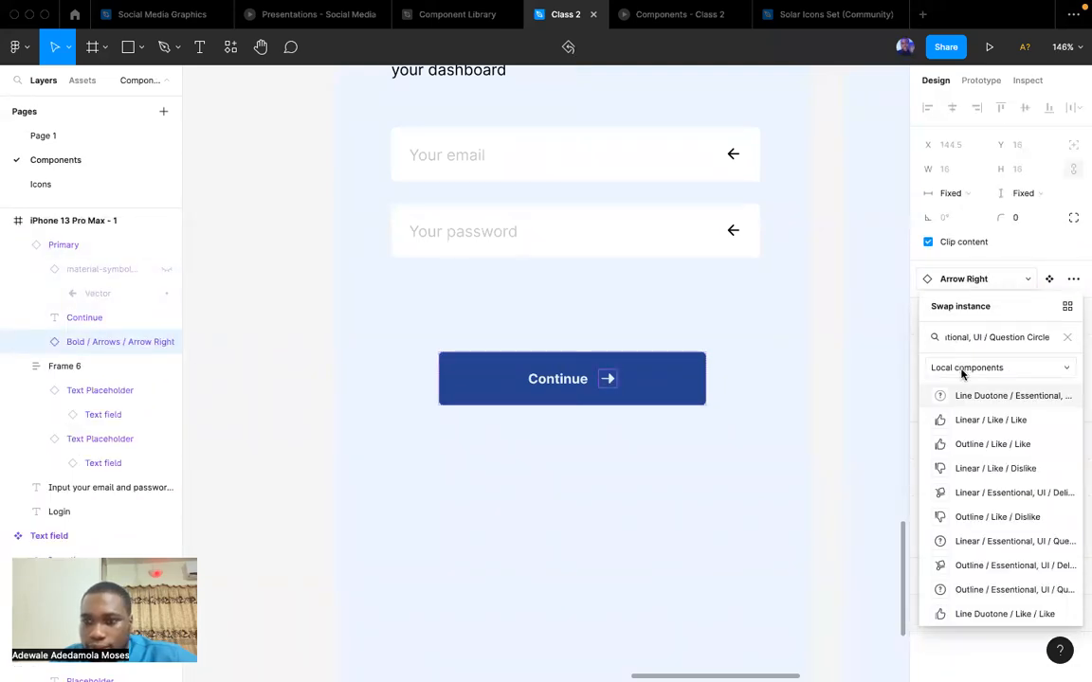
{"action": "left_click", "coordinate": [967, 398]}
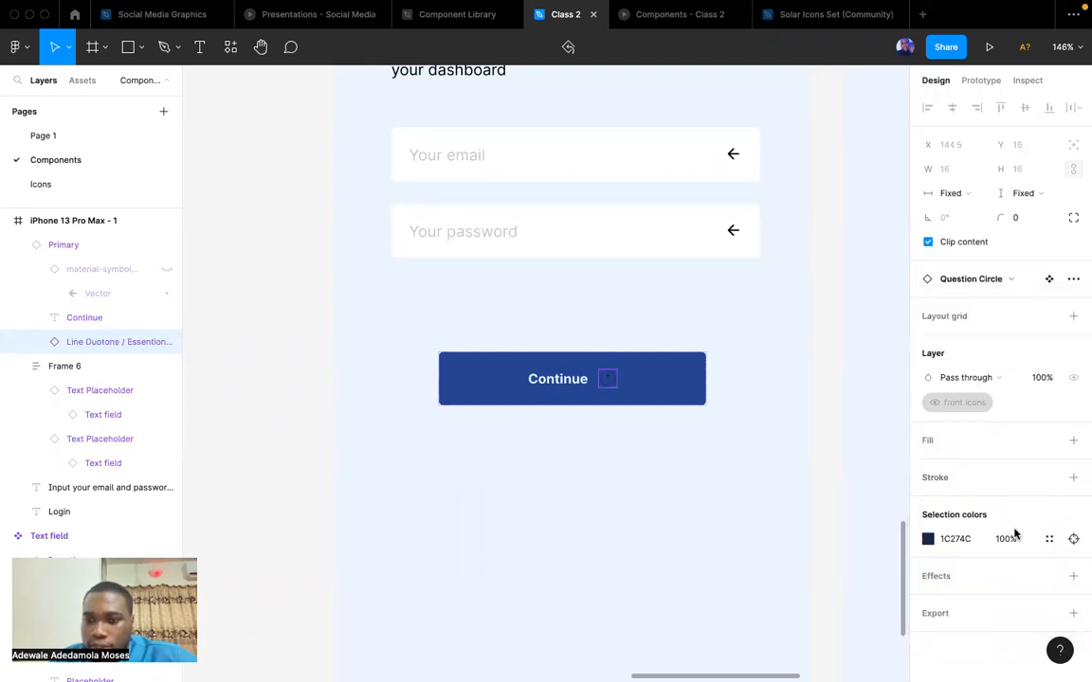
{"action": "left_click", "coordinate": [1047, 539]}
{"action": "left_click", "coordinate": [866, 557]}
{"action": "left_click", "coordinate": [782, 380]}
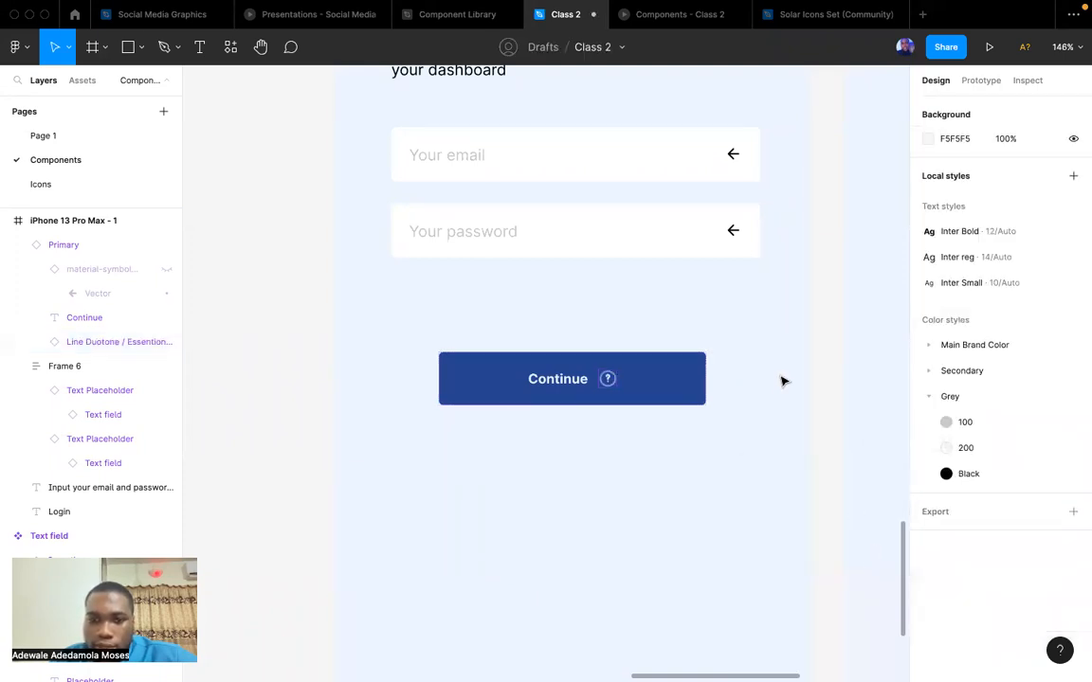
{"action": "scroll", "coordinate": [782, 380], "scroll_direction": "down", "scroll_amount": 3}
{"action": "scroll", "coordinate": [658, 379], "scroll_direction": "up", "scroll_amount": 5}
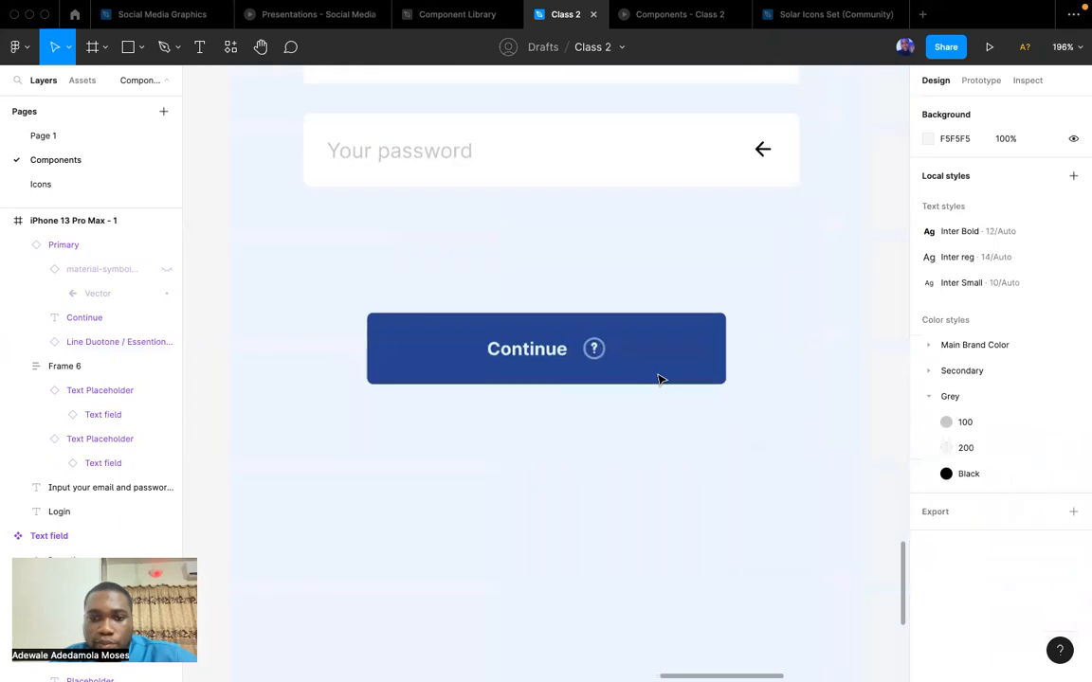
{"action": "scroll", "coordinate": [657, 379], "scroll_direction": "down", "scroll_amount": 8}
{"action": "scroll", "coordinate": [651, 378], "scroll_direction": "up", "scroll_amount": 6}
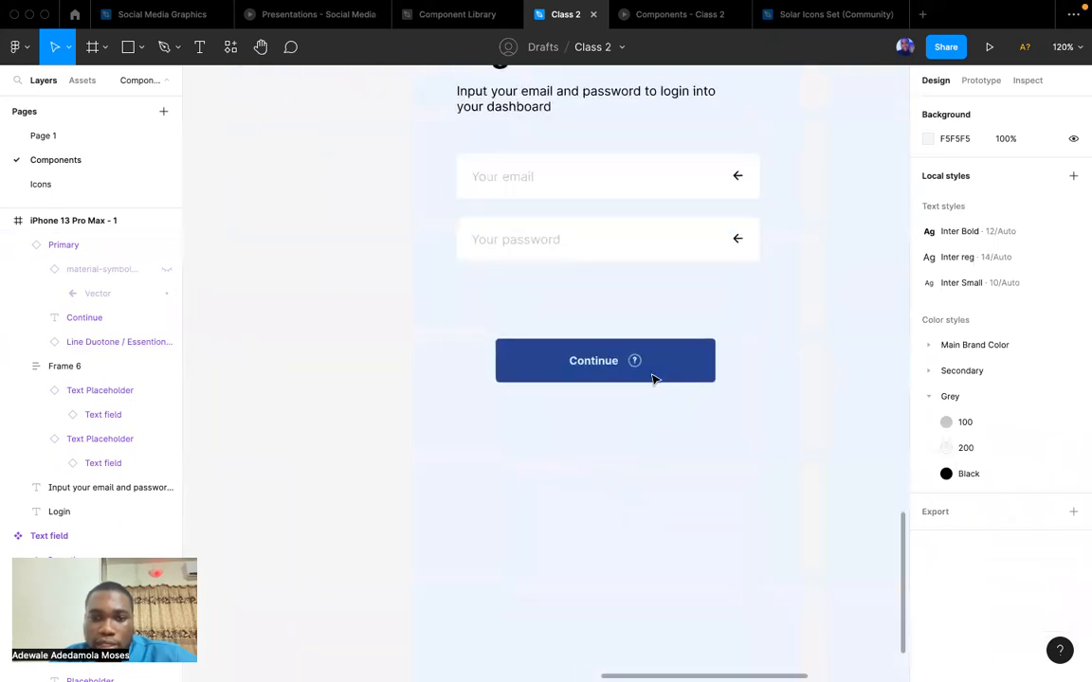
Open the instance swap list for the Continue button and show its components as a thumbnail grid.
{"action": "left_click", "coordinate": [571, 373]}
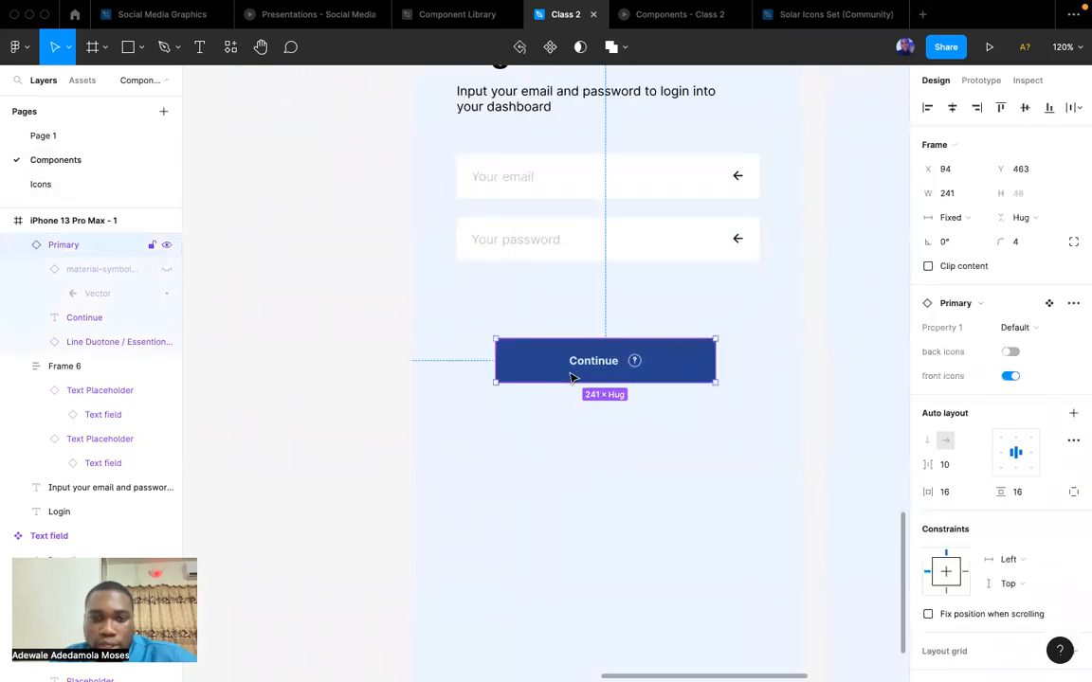
{"action": "scroll", "coordinate": [568, 433], "scroll_direction": "up", "scroll_amount": 2}
{"action": "scroll", "coordinate": [568, 433], "scroll_direction": "down", "scroll_amount": 2}
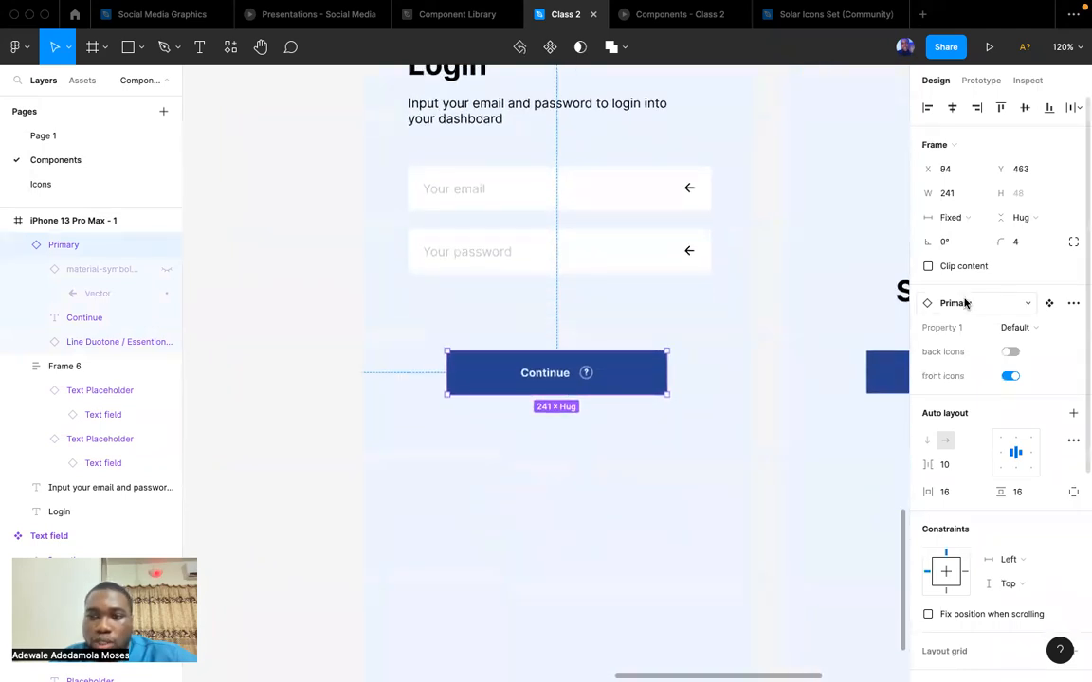
{"action": "left_click", "coordinate": [966, 304]}
{"action": "left_click", "coordinate": [1068, 330]}
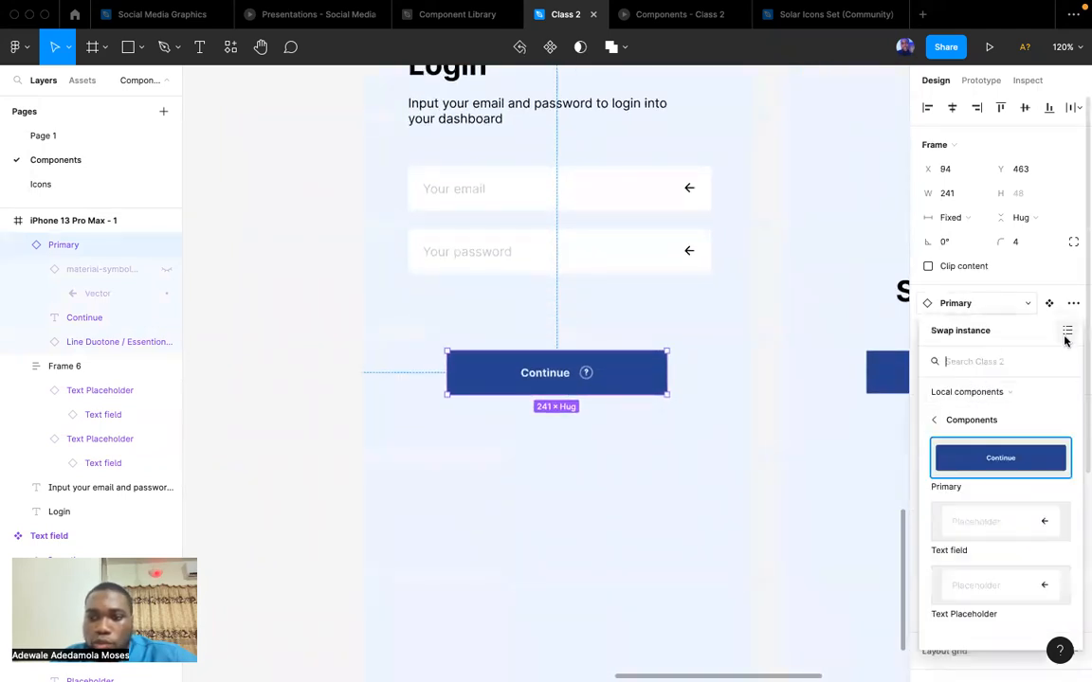
Try swapping the whole Continue button for a notebook icon from the Linear School set, and undo the swap.
{"action": "left_click", "coordinate": [947, 420]}
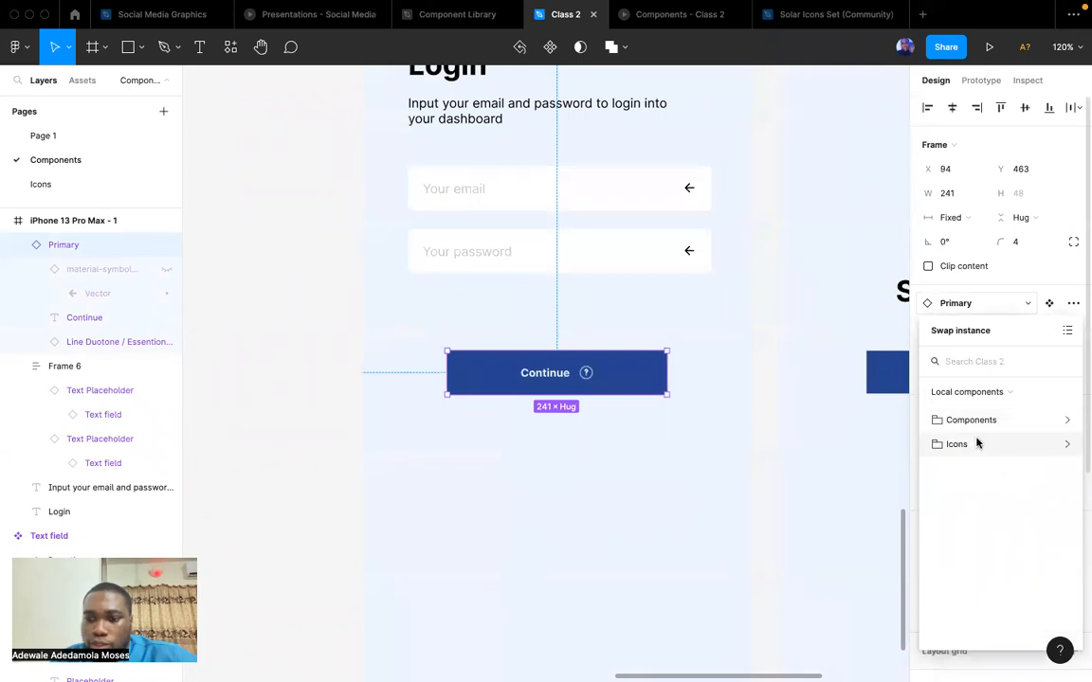
{"action": "left_click", "coordinate": [977, 445]}
{"action": "scroll", "coordinate": [1000, 475], "scroll_direction": "down", "scroll_amount": 5}
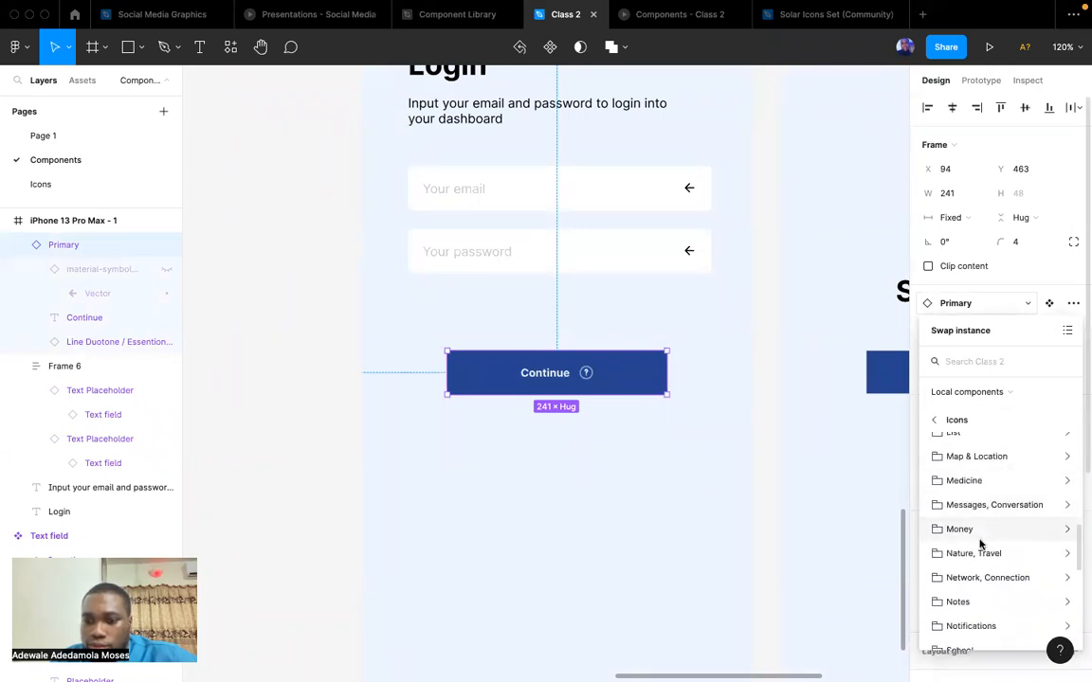
{"action": "scroll", "coordinate": [967, 537], "scroll_direction": "down", "scroll_amount": 3}
{"action": "scroll", "coordinate": [967, 534], "scroll_direction": "up", "scroll_amount": 1}
{"action": "left_click", "coordinate": [968, 535]}
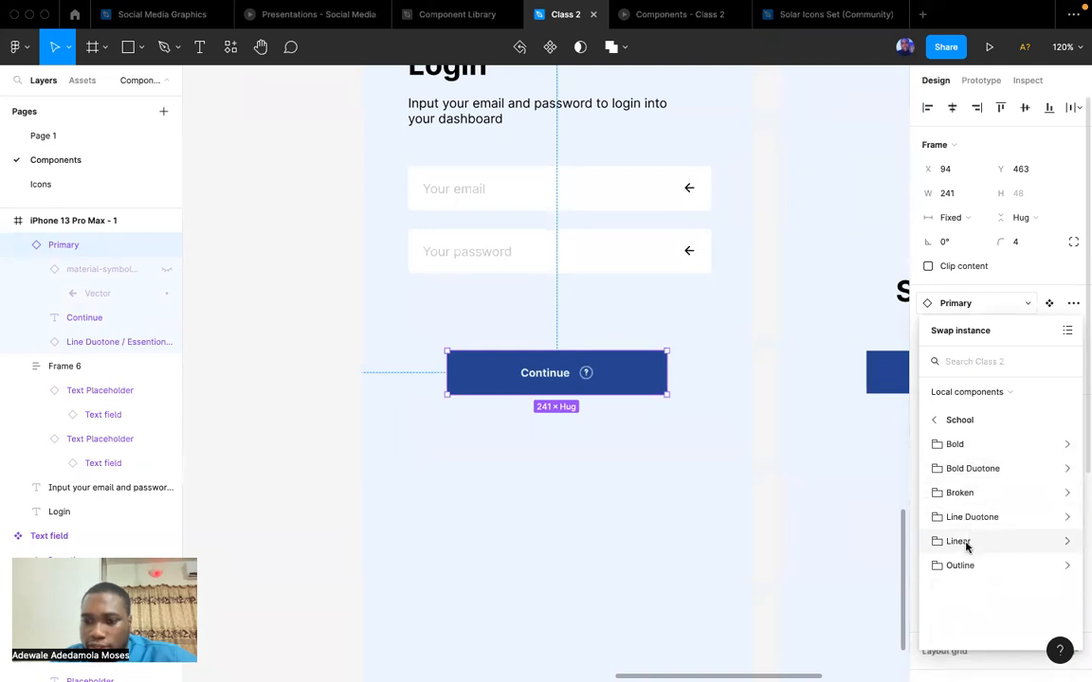
{"action": "left_click", "coordinate": [966, 544]}
{"action": "left_click", "coordinate": [974, 445]}
{"action": "scroll", "coordinate": [982, 507], "scroll_direction": "down", "scroll_amount": 2}
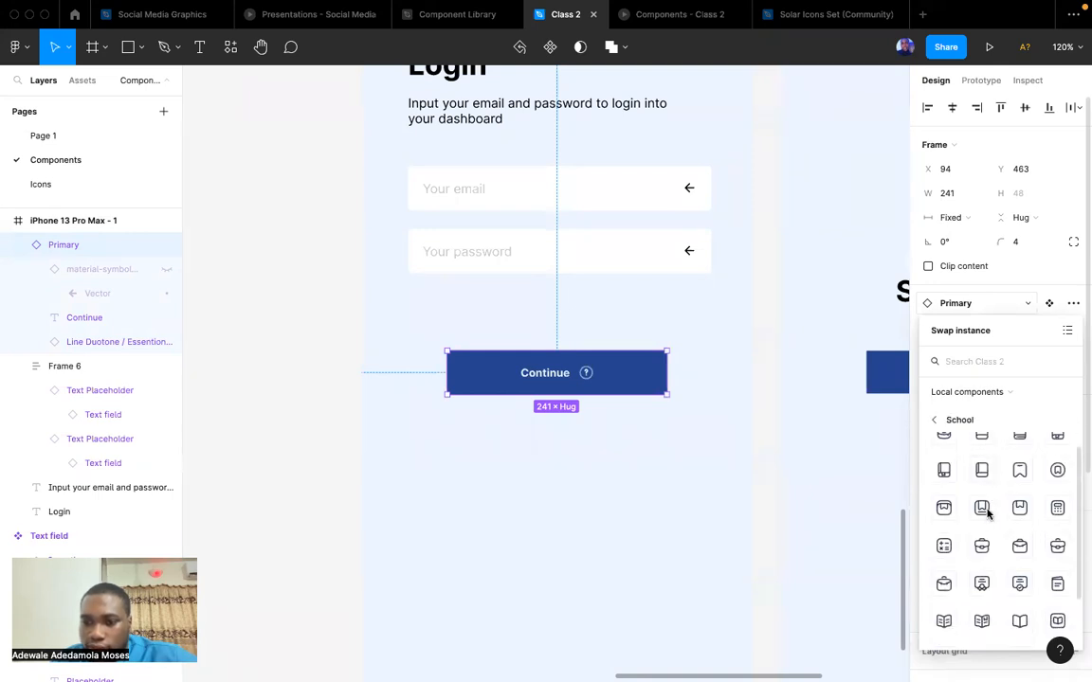
{"action": "left_click", "coordinate": [1018, 553]}
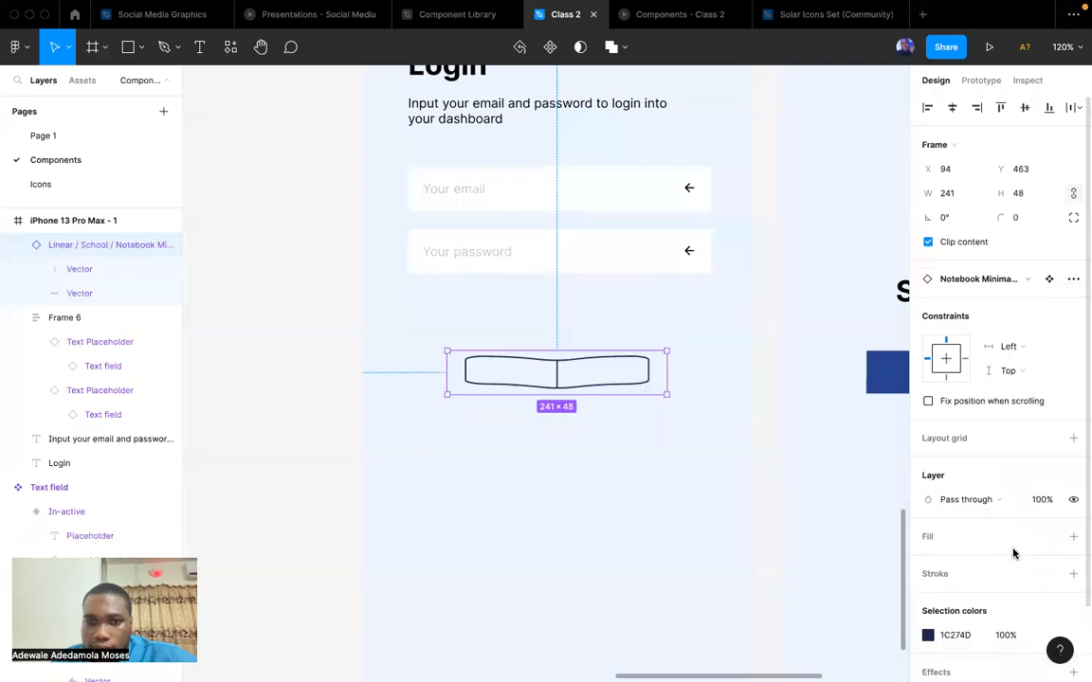
{"action": "key", "text": "super+z"}
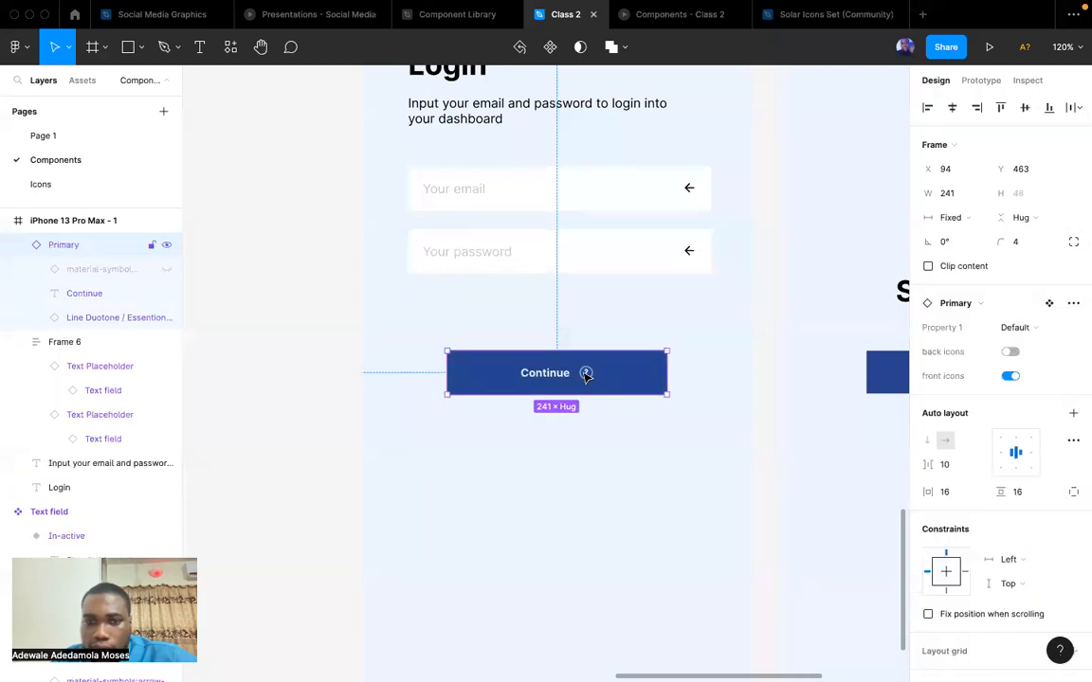
Swap the Question Circle icon inside the Continue button for the scissors icon from the Line Duotone Essentional, UI set.
{"action": "double_click", "coordinate": [586, 373]}
{"action": "left_click", "coordinate": [976, 280]}
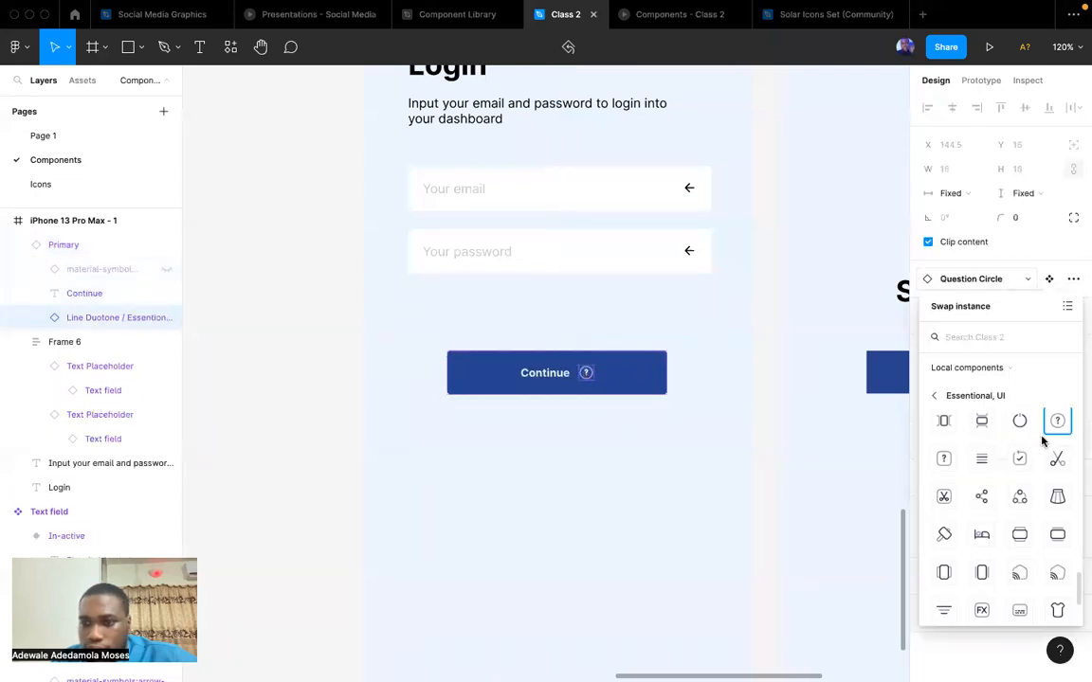
{"action": "scroll", "coordinate": [1015, 475], "scroll_direction": "up", "scroll_amount": 3}
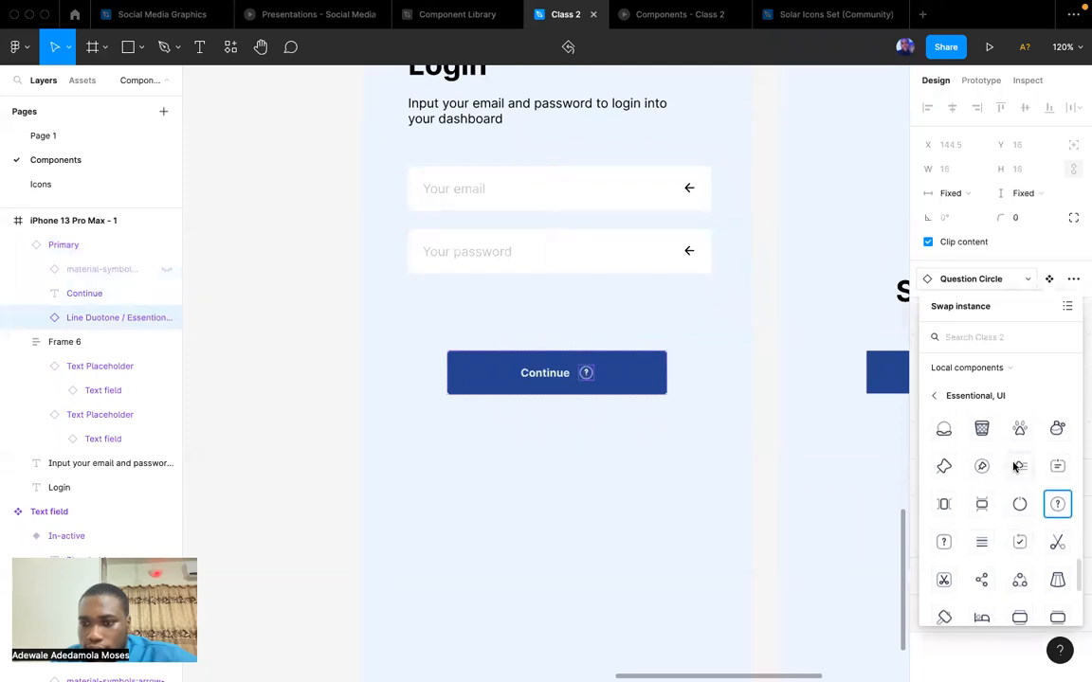
{"action": "left_click", "coordinate": [962, 394]}
{"action": "left_click", "coordinate": [973, 421]}
{"action": "scroll", "coordinate": [986, 541], "scroll_direction": "down", "scroll_amount": 4}
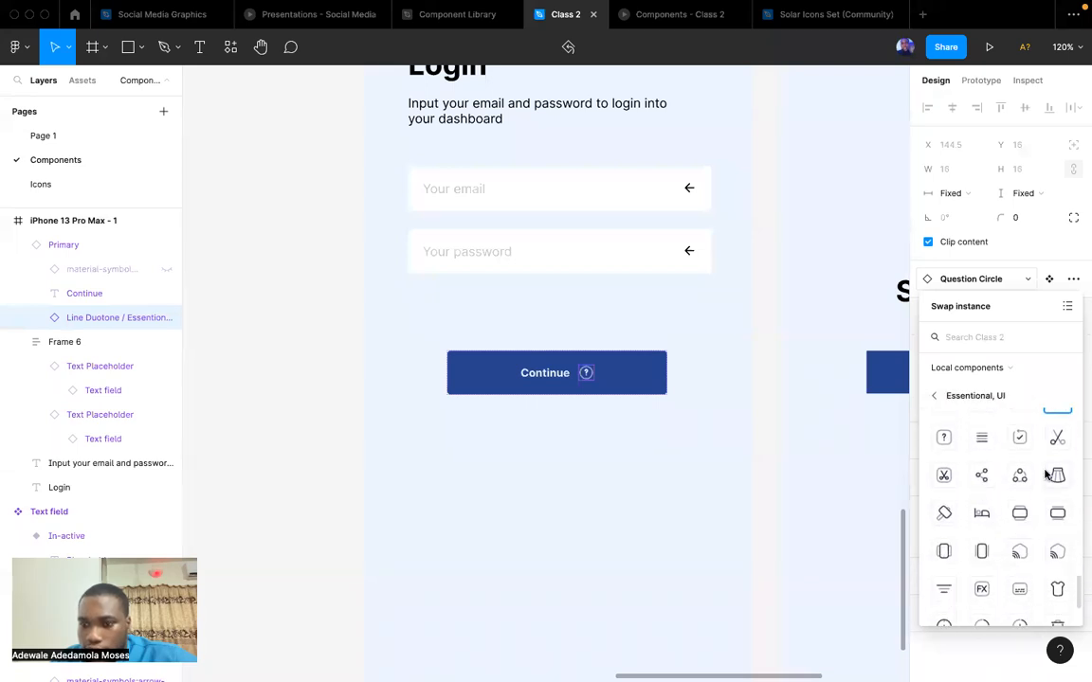
{"action": "left_click", "coordinate": [1059, 440]}
{"action": "left_click", "coordinate": [526, 597]}
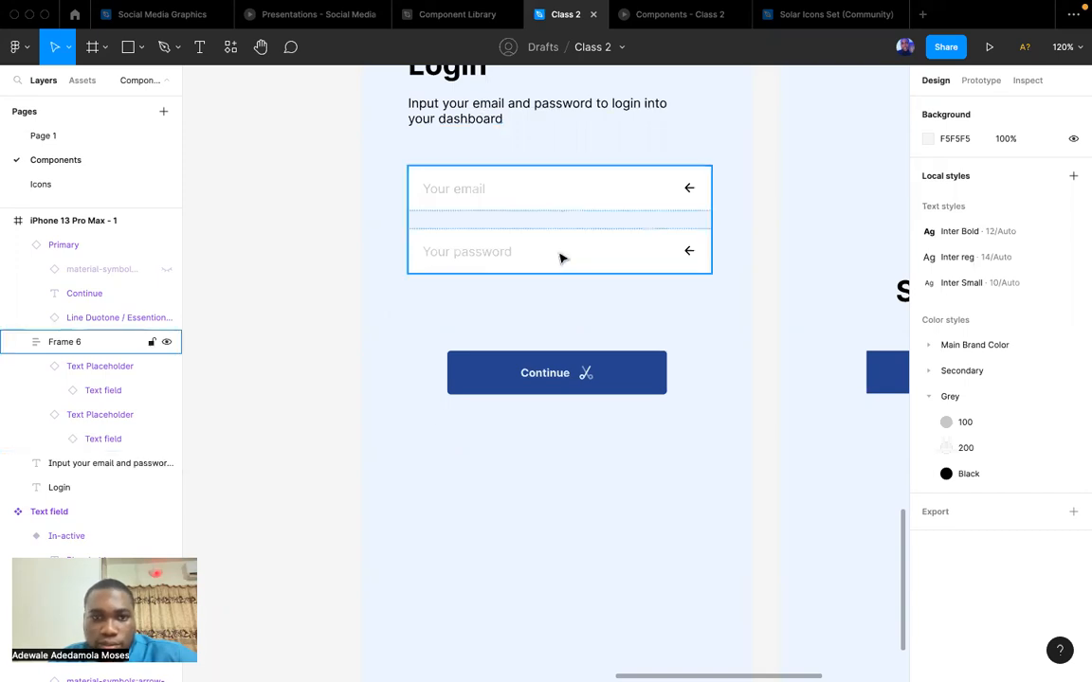
Copy the Login screen's Continue button and paste it to replace the Continue button on the Login Successful screen.
{"action": "scroll", "coordinate": [534, 358], "scroll_direction": "down", "scroll_amount": 5}
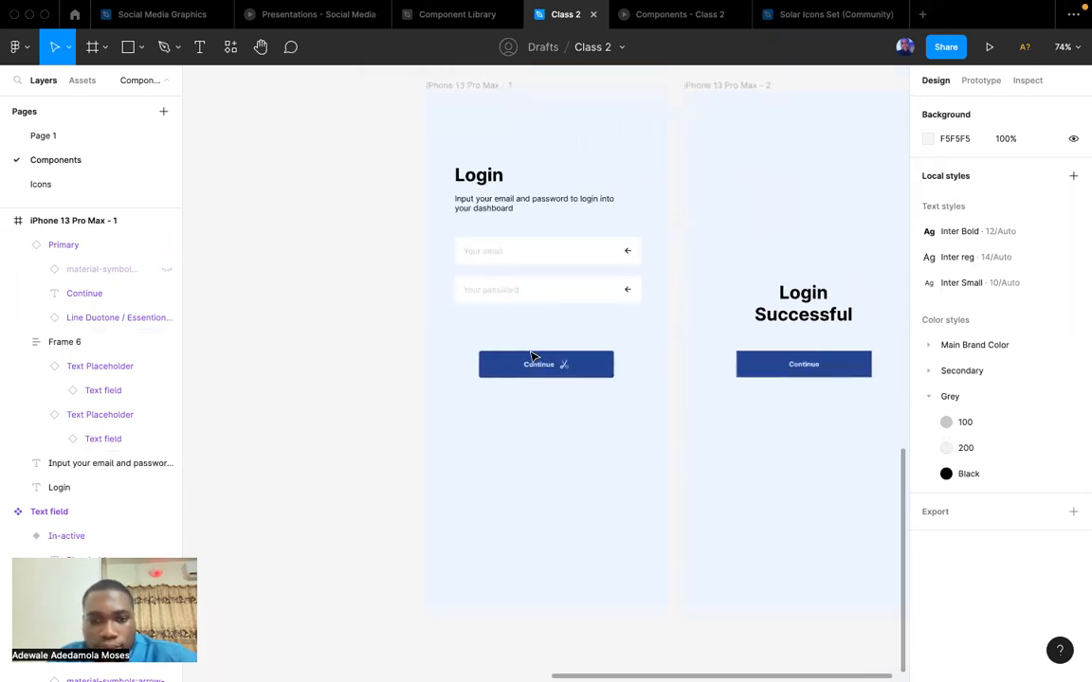
{"action": "left_click", "coordinate": [533, 363]}
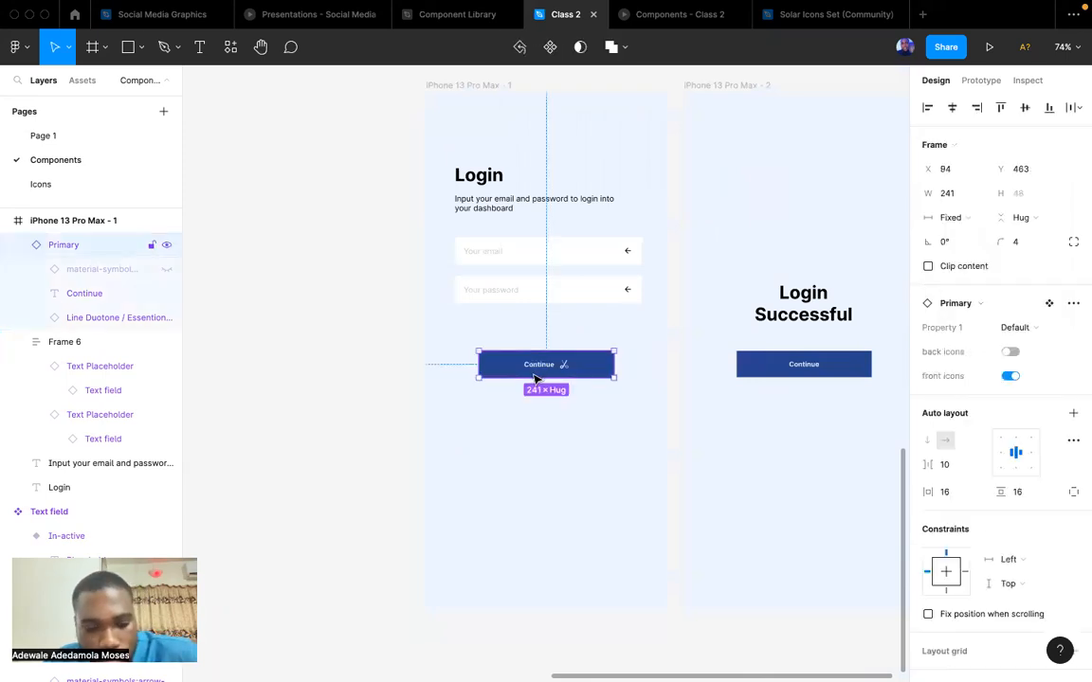
{"action": "left_click", "coordinate": [780, 362]}
{"action": "right_click", "coordinate": [780, 363]}
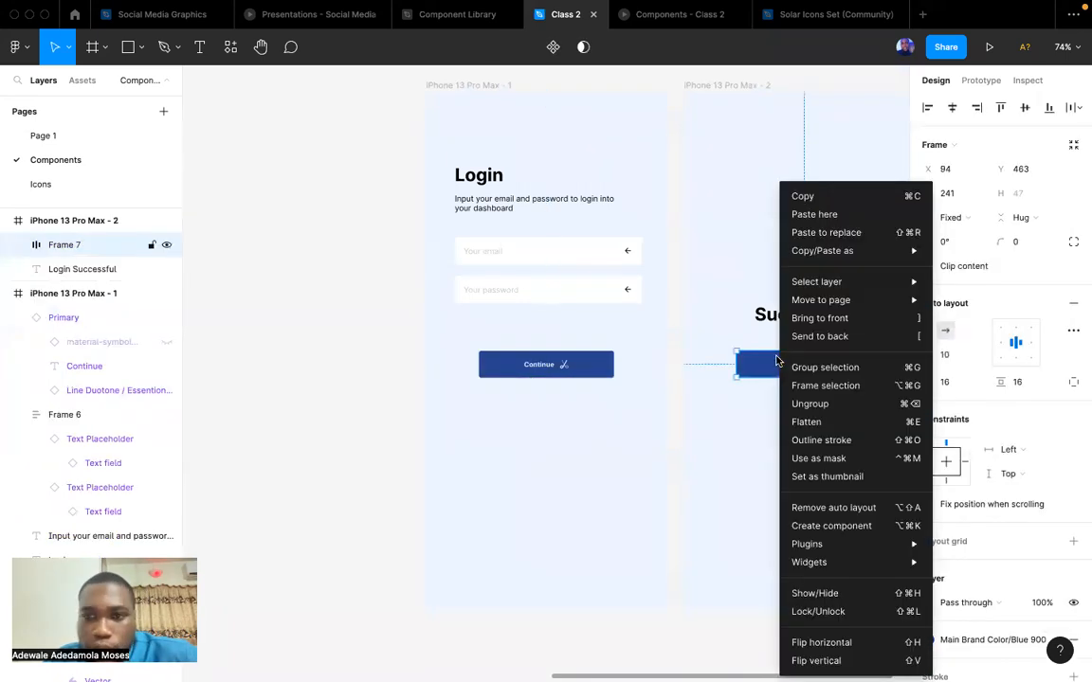
{"action": "left_click", "coordinate": [828, 232]}
{"action": "left_click", "coordinate": [671, 415]}
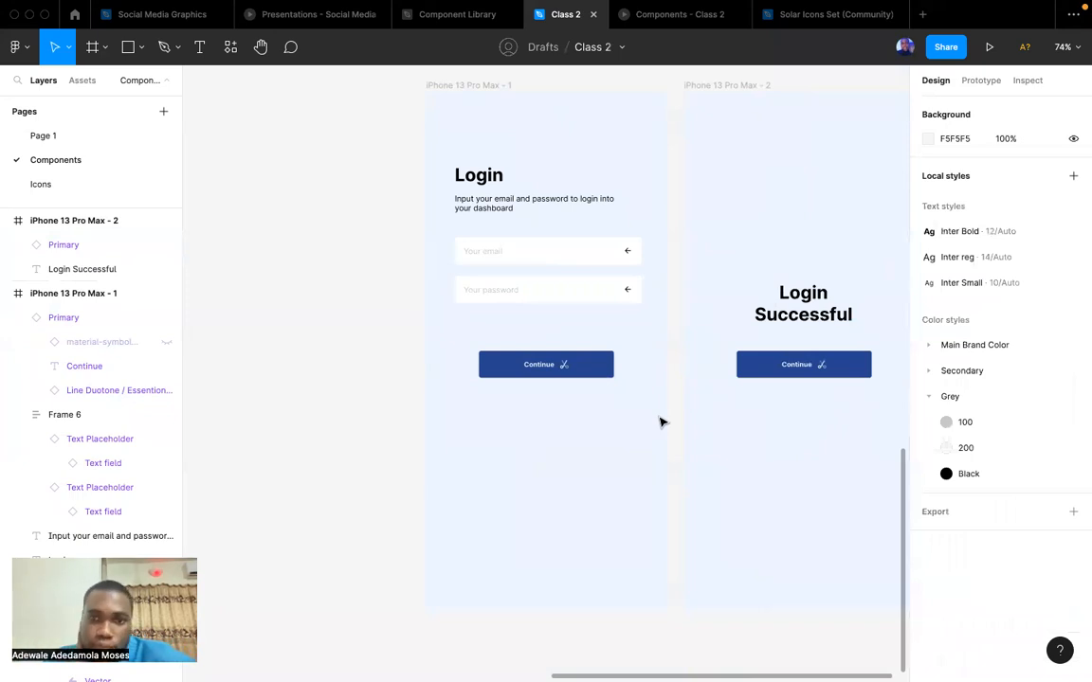
Swap the arrow icon in the Your email text field for User Circle from the Line Duotone Users set.
{"action": "left_click", "coordinate": [556, 254]}
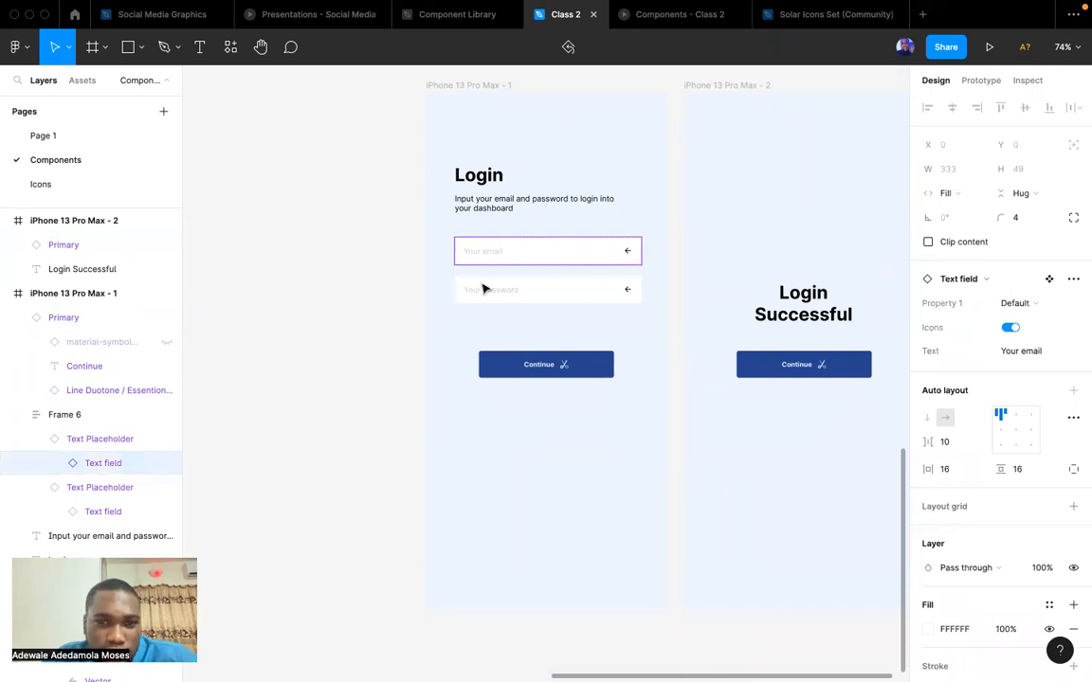
{"action": "double_click", "coordinate": [627, 253]}
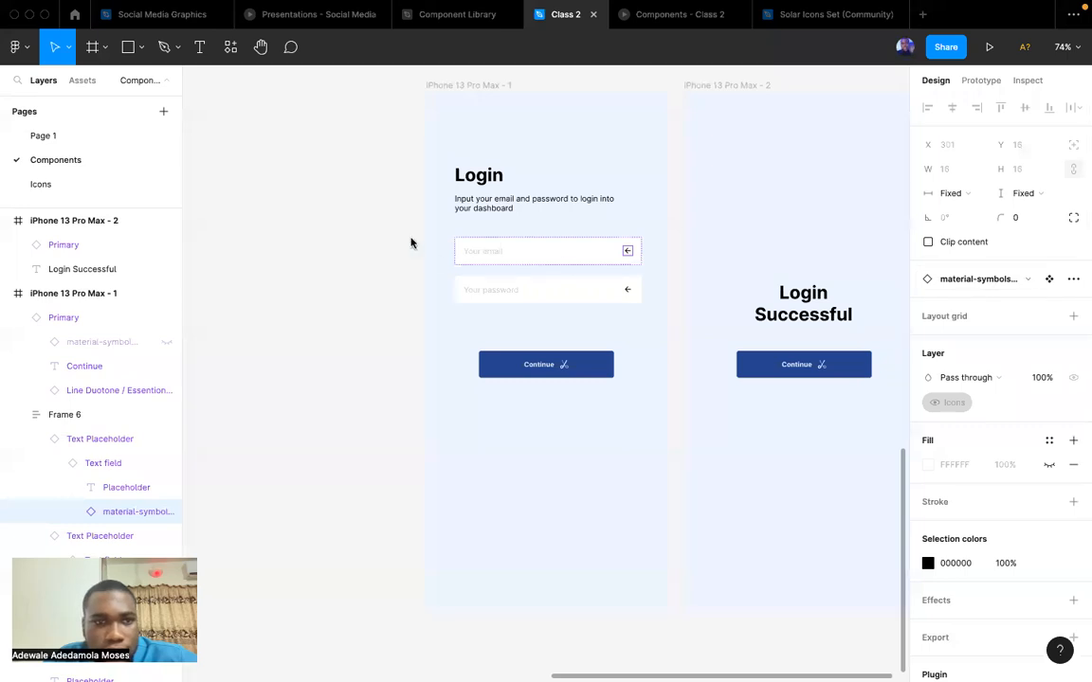
{"action": "left_click", "coordinate": [995, 281]}
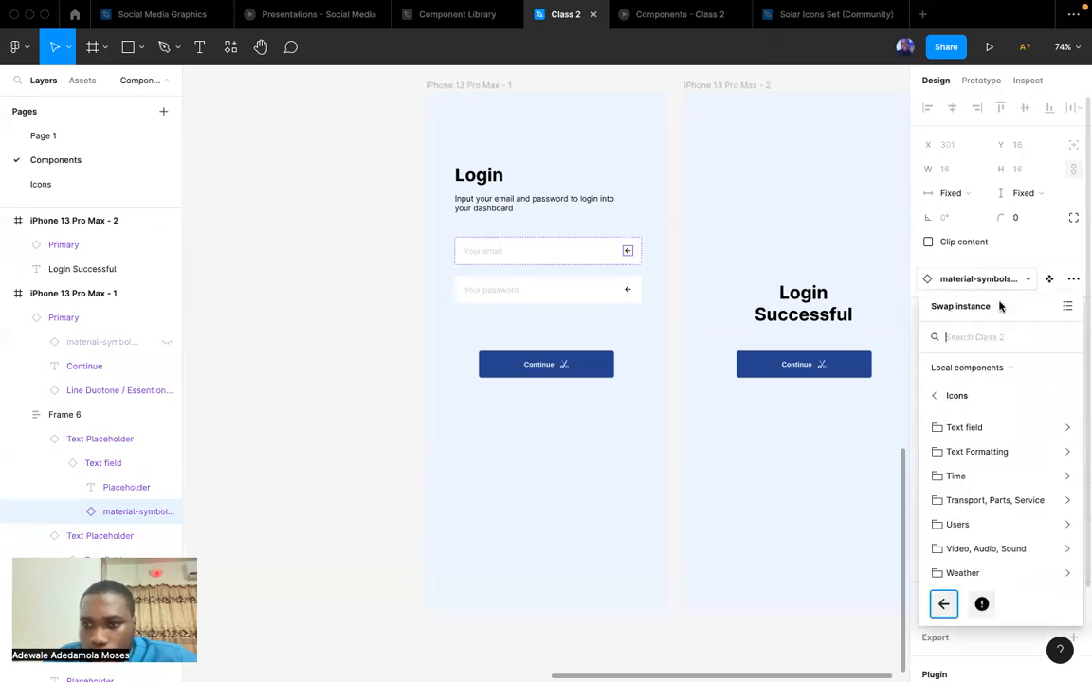
{"action": "left_click", "coordinate": [979, 525]}
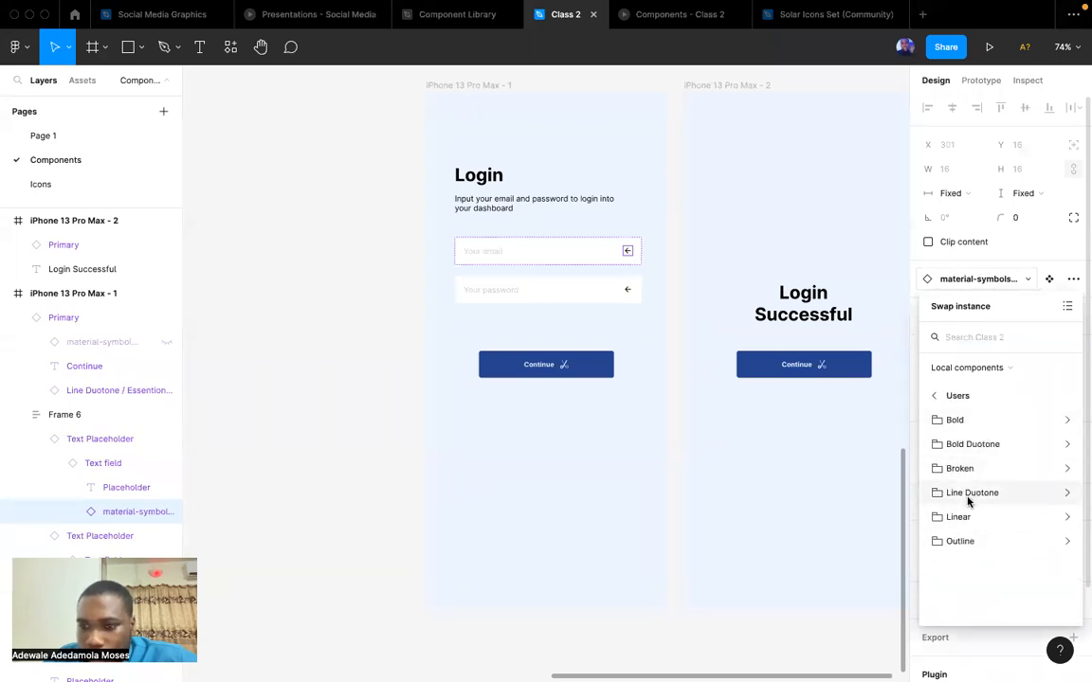
{"action": "left_click", "coordinate": [969, 500]}
{"action": "left_click", "coordinate": [965, 421]}
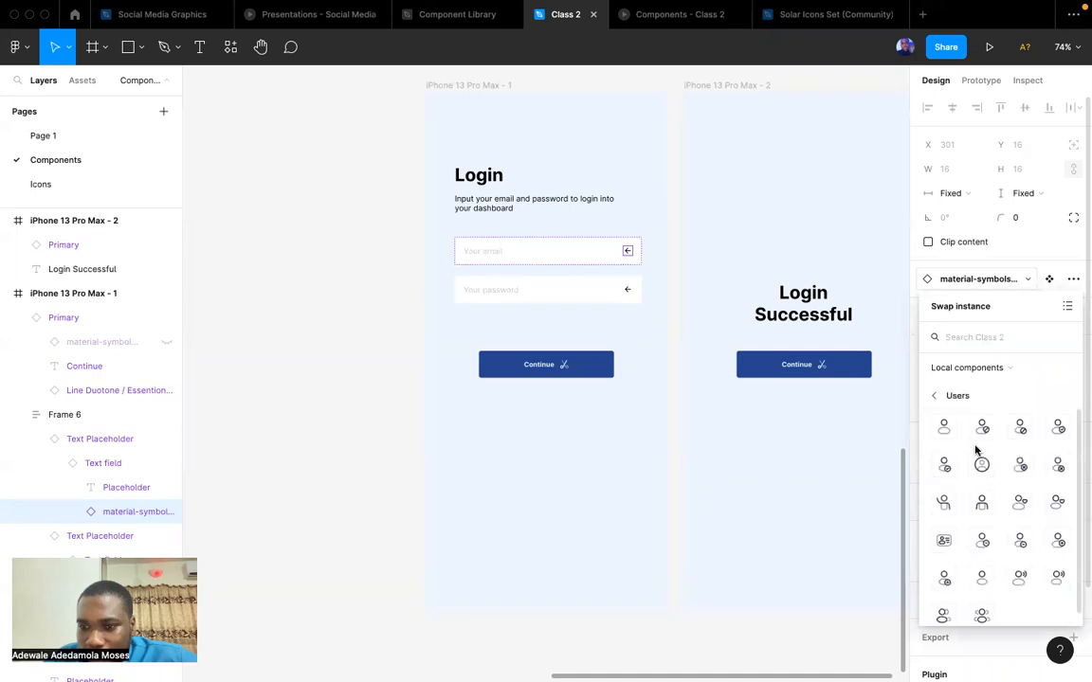
{"action": "left_click", "coordinate": [981, 464]}
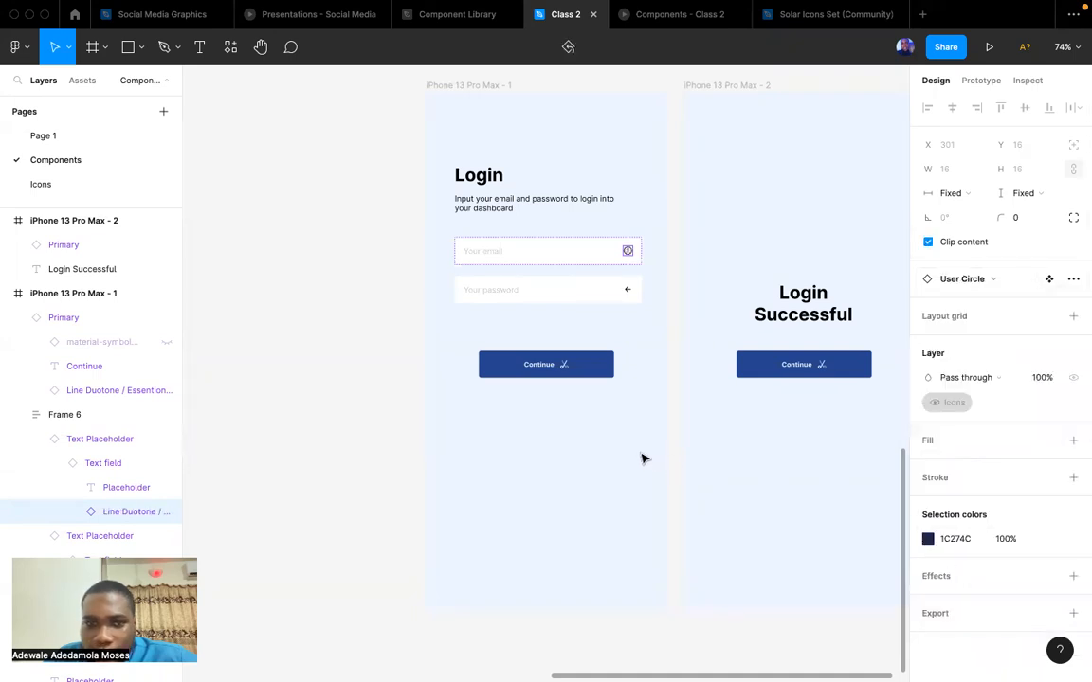
{"action": "left_click", "coordinate": [641, 456]}
Look over the two login screens together with the color, text field and button groups on the Components page.
{"action": "scroll", "coordinate": [641, 456], "scroll_direction": "up", "scroll_amount": 2}
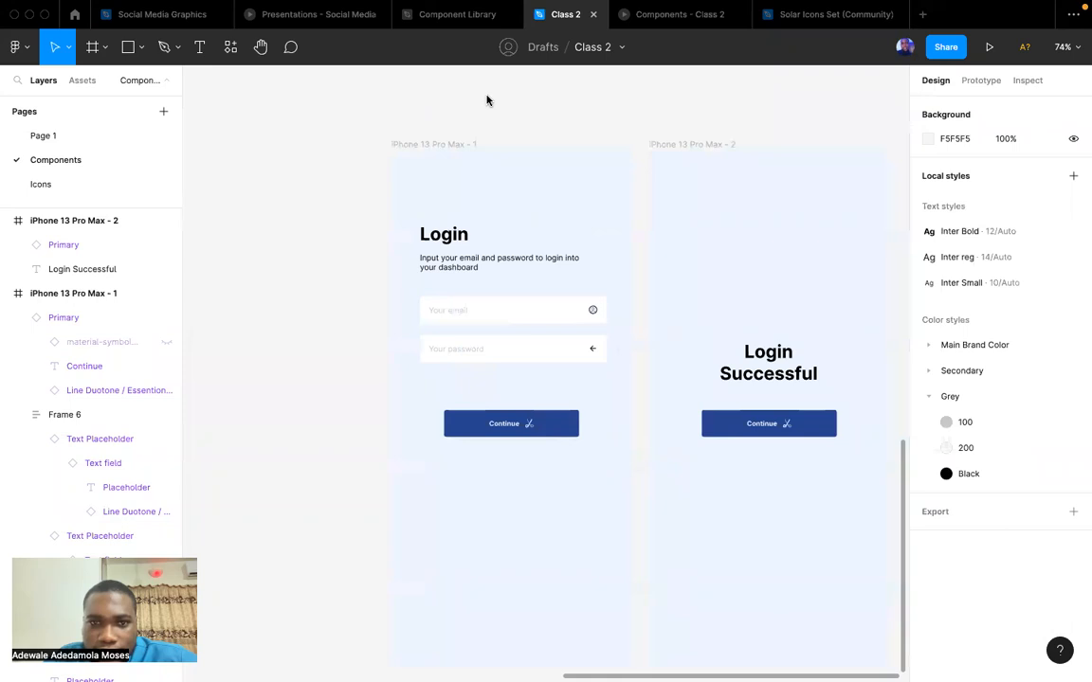
{"action": "scroll", "coordinate": [531, 336], "scroll_direction": "left", "scroll_amount": 2}
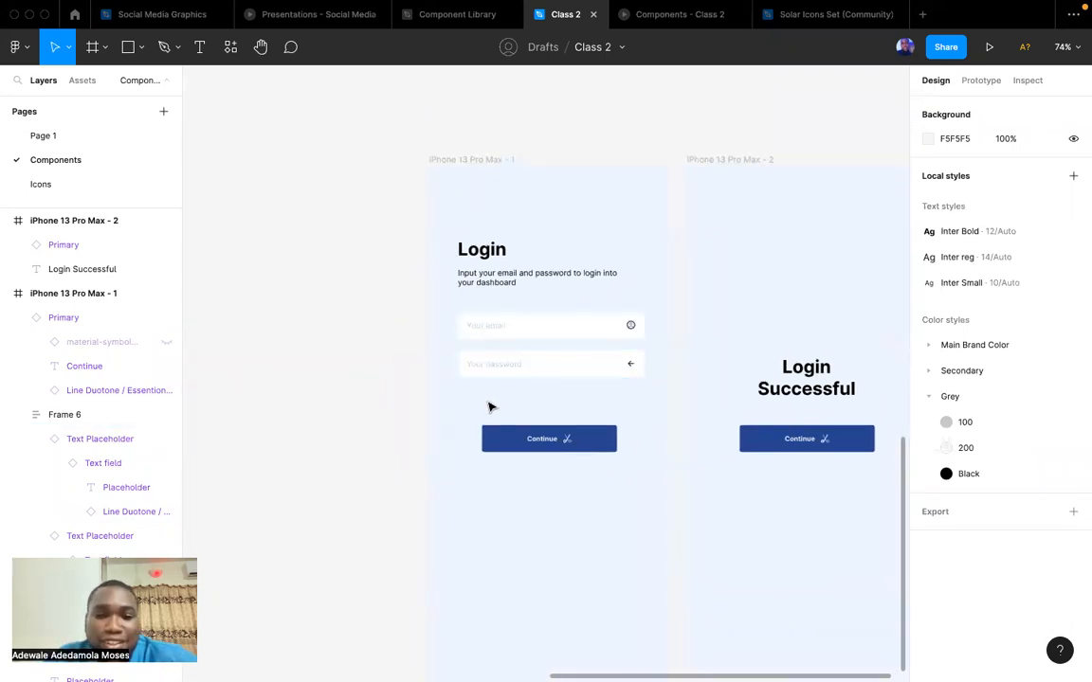
{"action": "scroll", "coordinate": [492, 407], "scroll_direction": "down", "scroll_amount": 2}
{"action": "scroll", "coordinate": [489, 407], "scroll_direction": "down", "scroll_amount": 5}
{"action": "scroll", "coordinate": [489, 407], "scroll_direction": "left", "scroll_amount": 5}
{"action": "scroll", "coordinate": [489, 407], "scroll_direction": "down", "scroll_amount": 2}
{"action": "scroll", "coordinate": [489, 407], "scroll_direction": "right", "scroll_amount": 6}
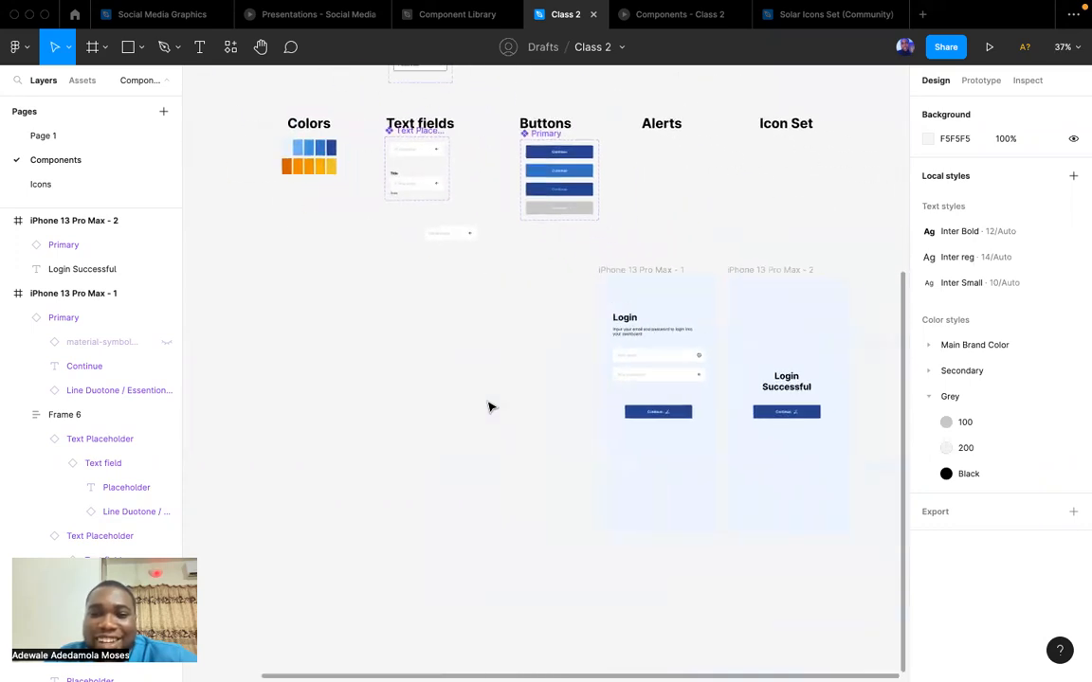
{"action": "scroll", "coordinate": [490, 409], "scroll_direction": "left", "scroll_amount": 6}
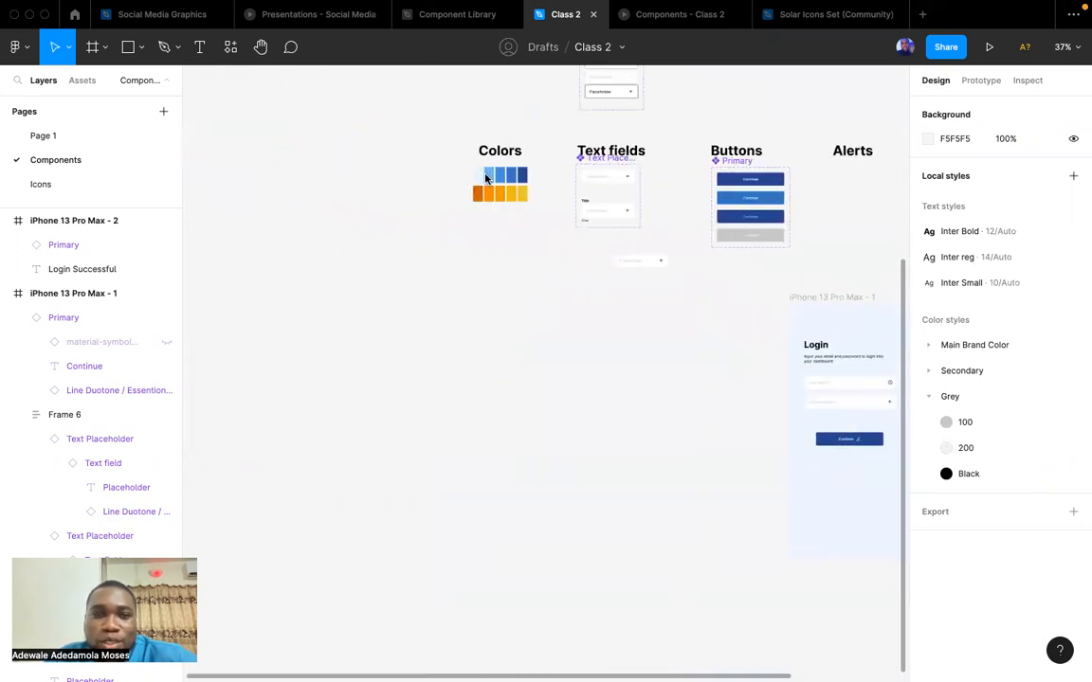
Switch to the Component Library file and look through its Alerts, Badges, Breadcrumbs and Buttons pages.
{"action": "left_click", "coordinate": [466, 20]}
{"action": "scroll", "coordinate": [74, 240], "scroll_direction": "down", "scroll_amount": 1}
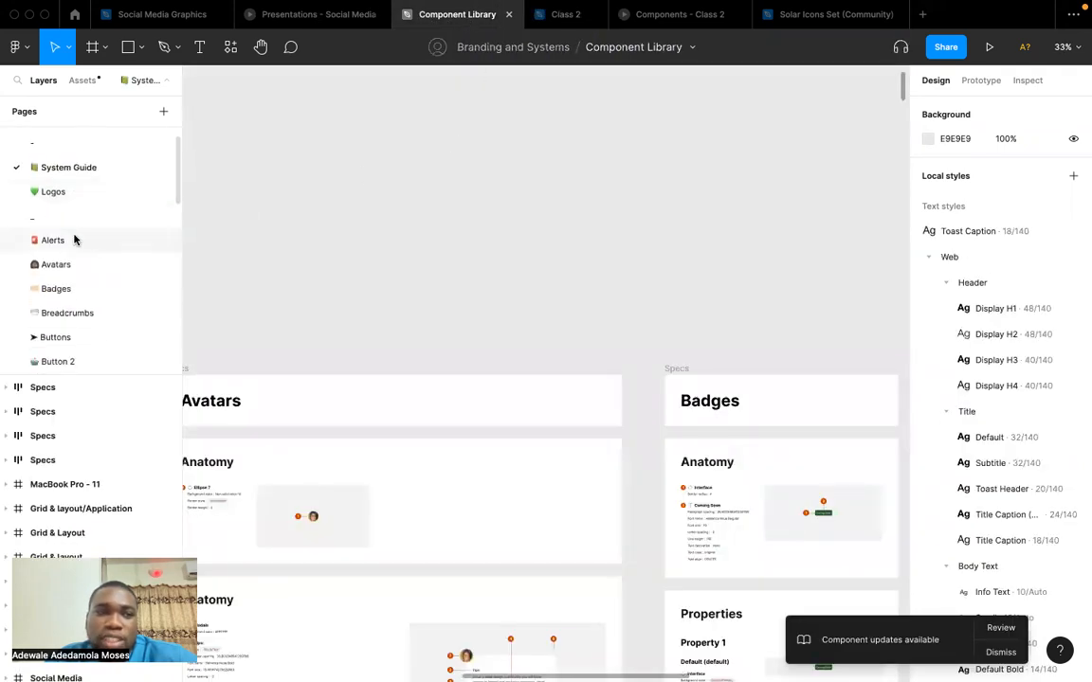
{"action": "left_click", "coordinate": [55, 243]}
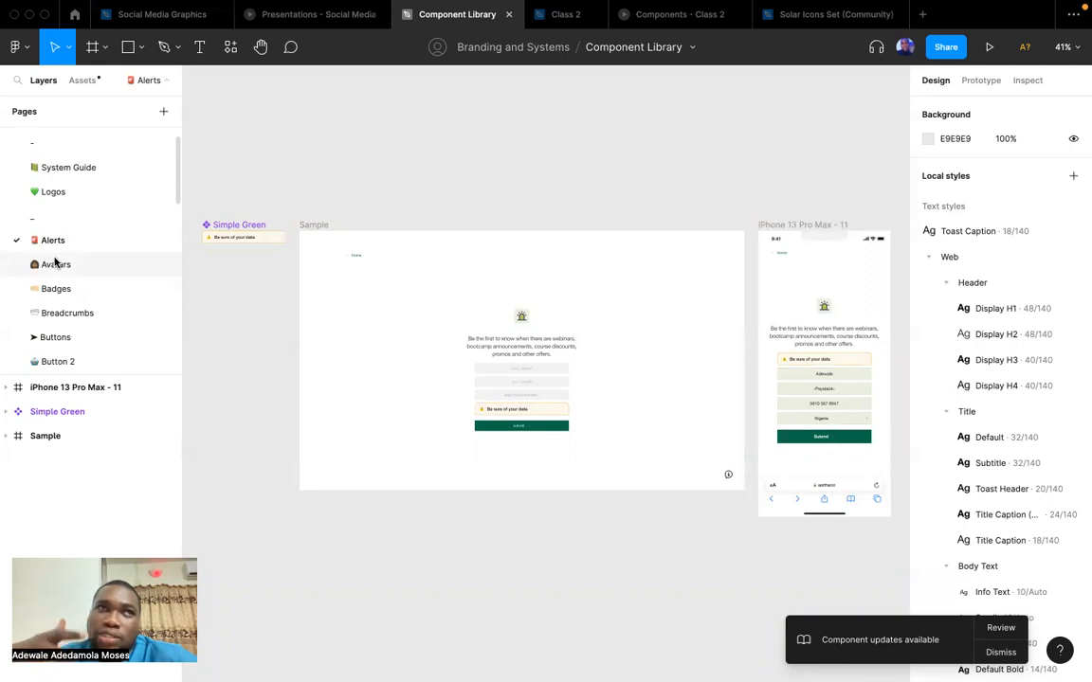
{"action": "left_click", "coordinate": [55, 289]}
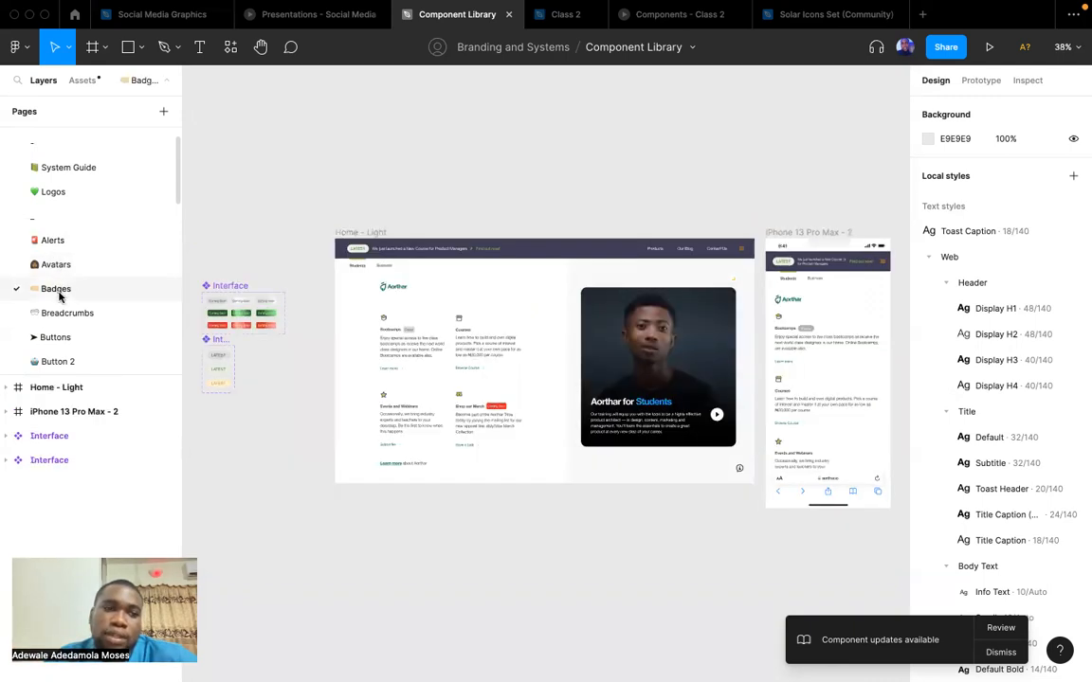
{"action": "left_click", "coordinate": [66, 311]}
{"action": "left_click", "coordinate": [61, 289]}
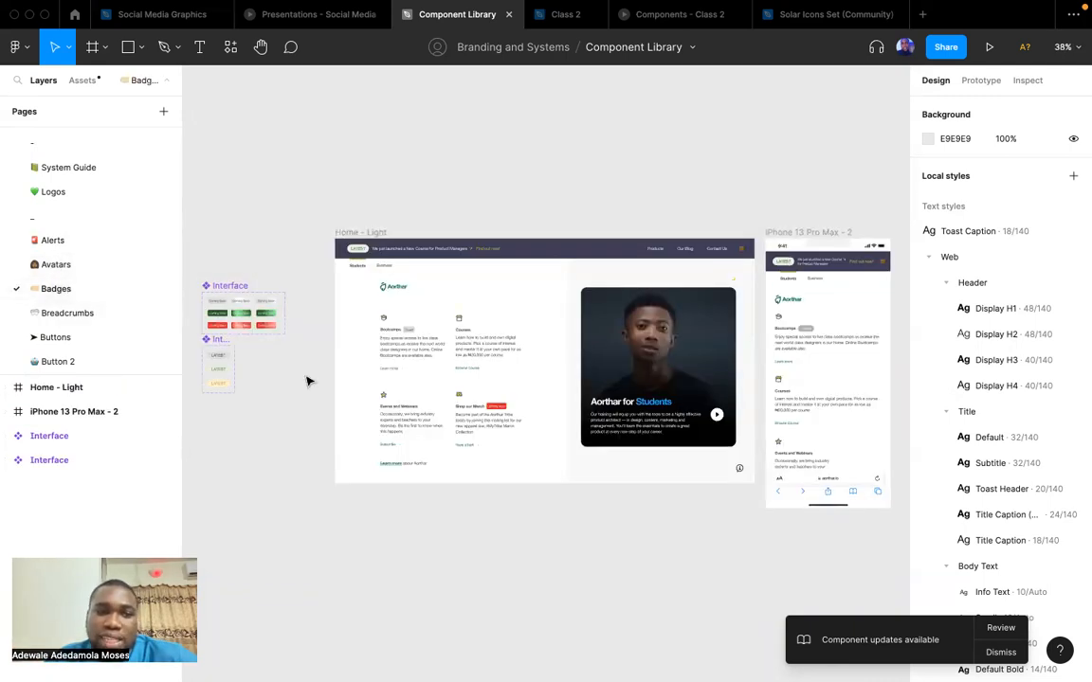
{"action": "left_click", "coordinate": [70, 315]}
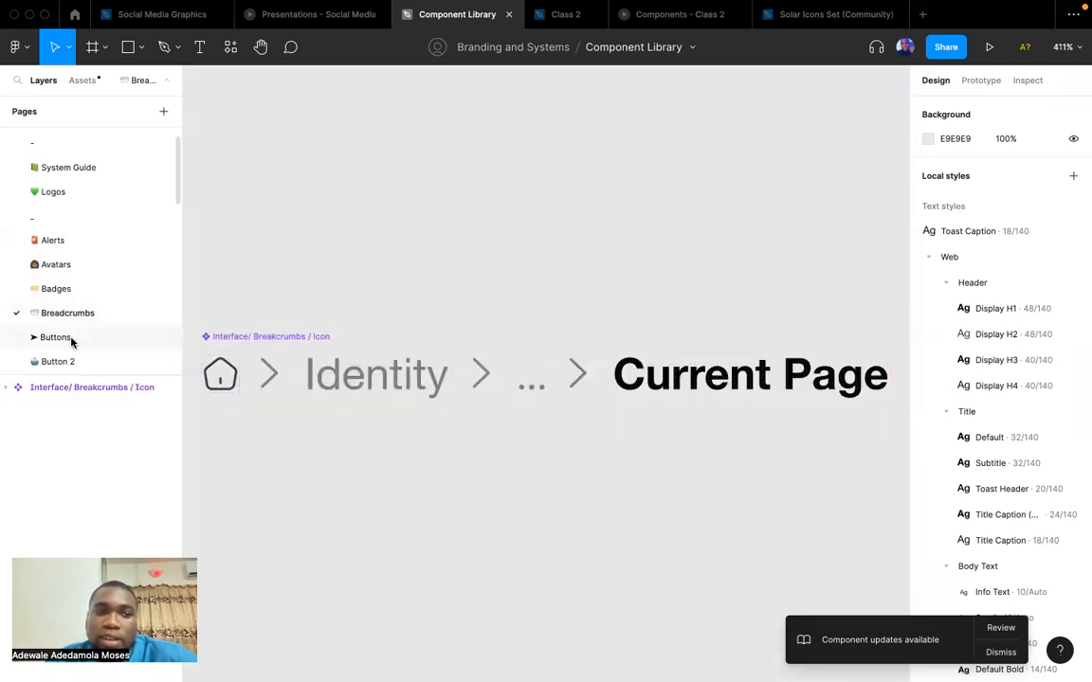
{"action": "left_click", "coordinate": [72, 341]}
{"action": "scroll", "coordinate": [71, 339], "scroll_direction": "down", "scroll_amount": 10}
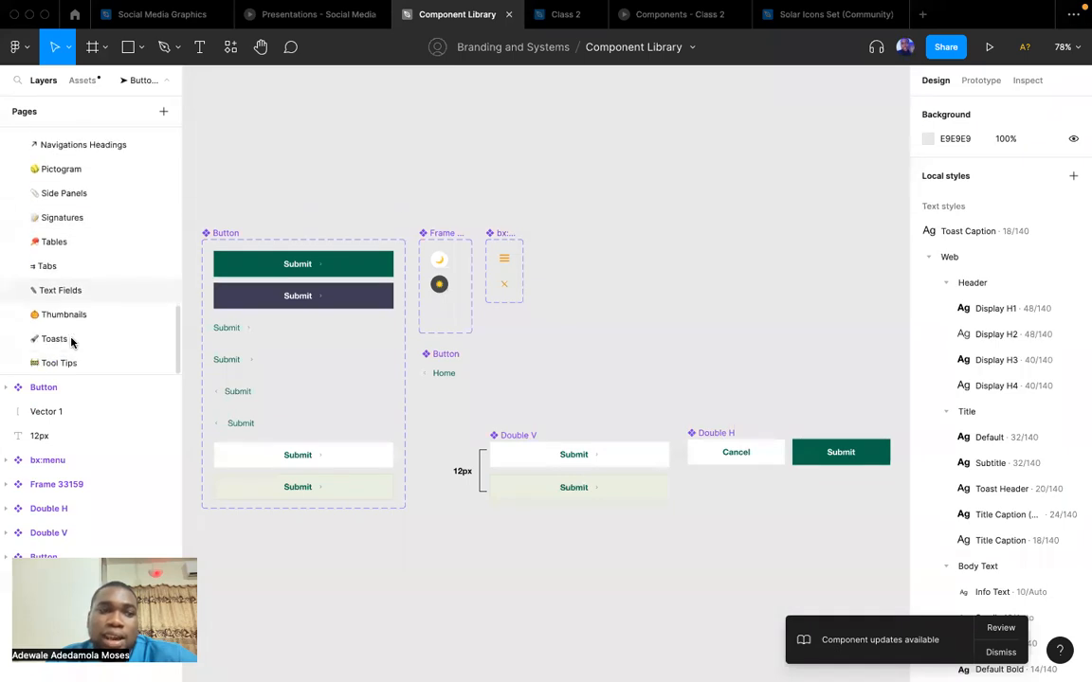
{"action": "scroll", "coordinate": [69, 320], "scroll_direction": "up", "scroll_amount": 5}
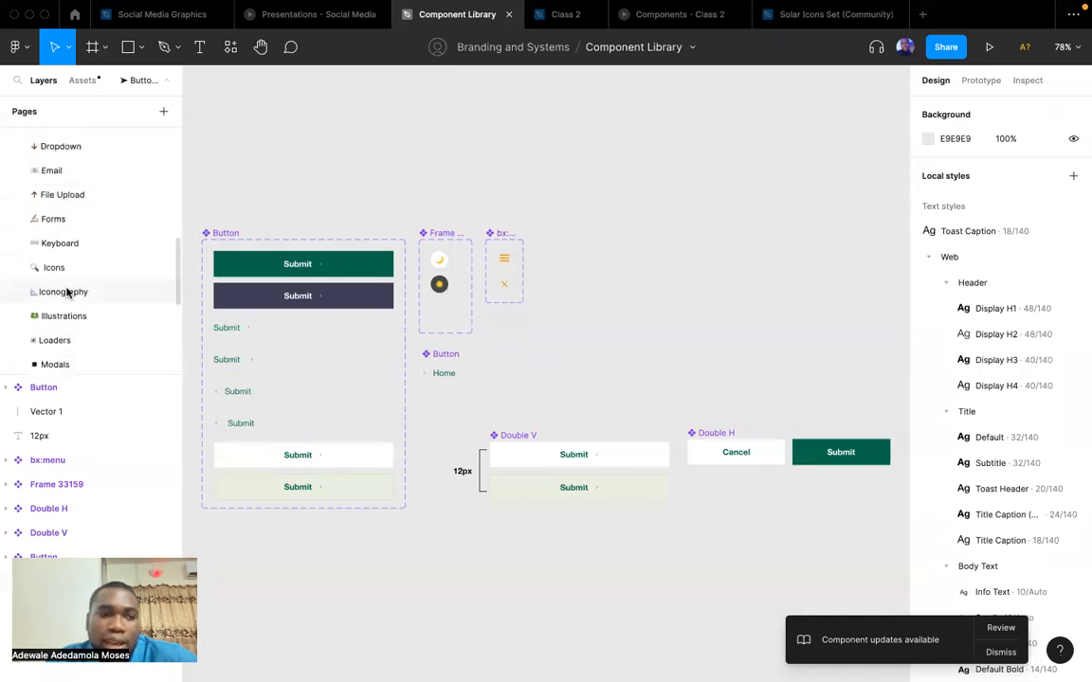
Examine the White logos and Dark Logos icon sheets on the Component Library's Icons page.
{"action": "left_click", "coordinate": [54, 267]}
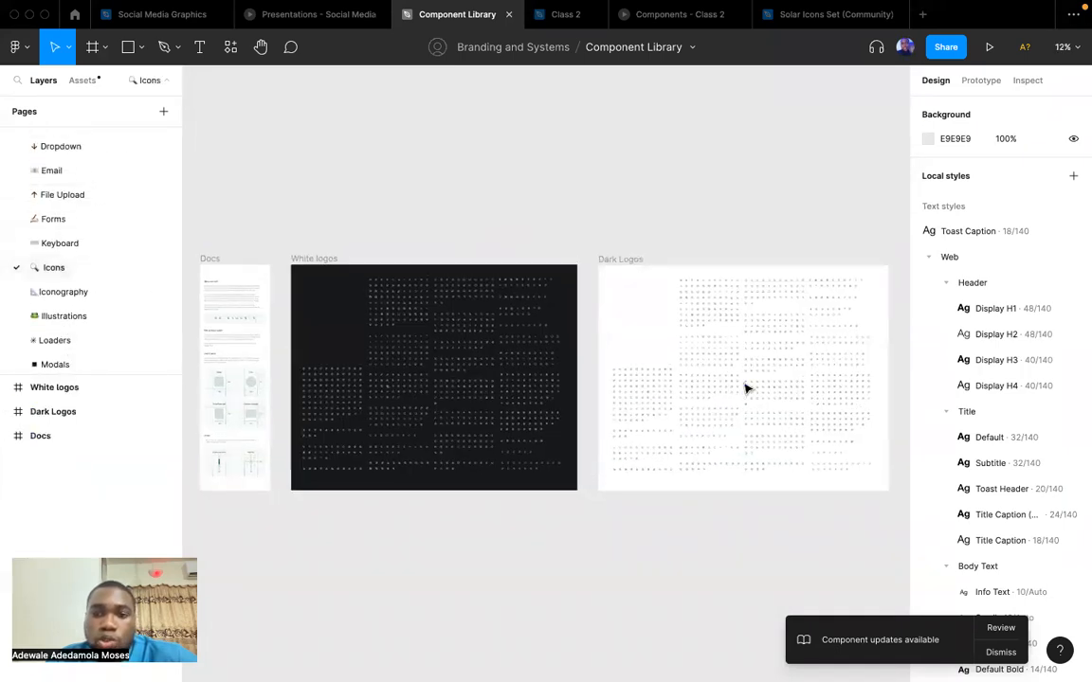
{"action": "scroll", "coordinate": [758, 374], "scroll_direction": "up", "scroll_amount": 2}
{"action": "scroll", "coordinate": [769, 363], "scroll_direction": "up", "scroll_amount": 5}
{"action": "scroll", "coordinate": [768, 360], "scroll_direction": "down", "scroll_amount": 5}
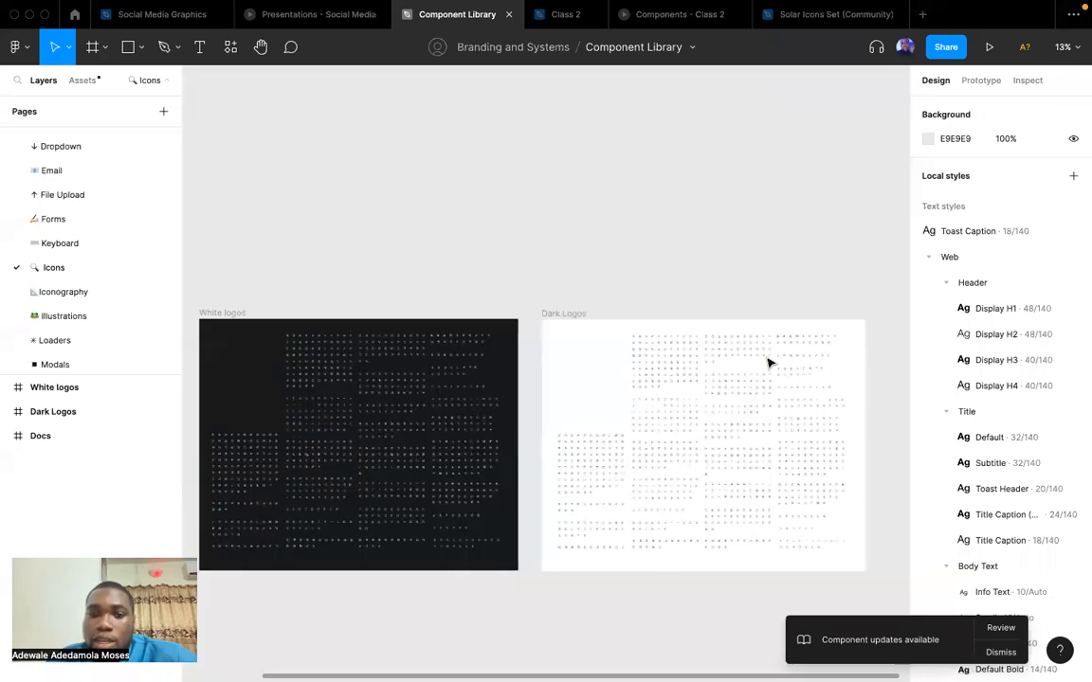
{"action": "scroll", "coordinate": [792, 398], "scroll_direction": "left", "scroll_amount": 3}
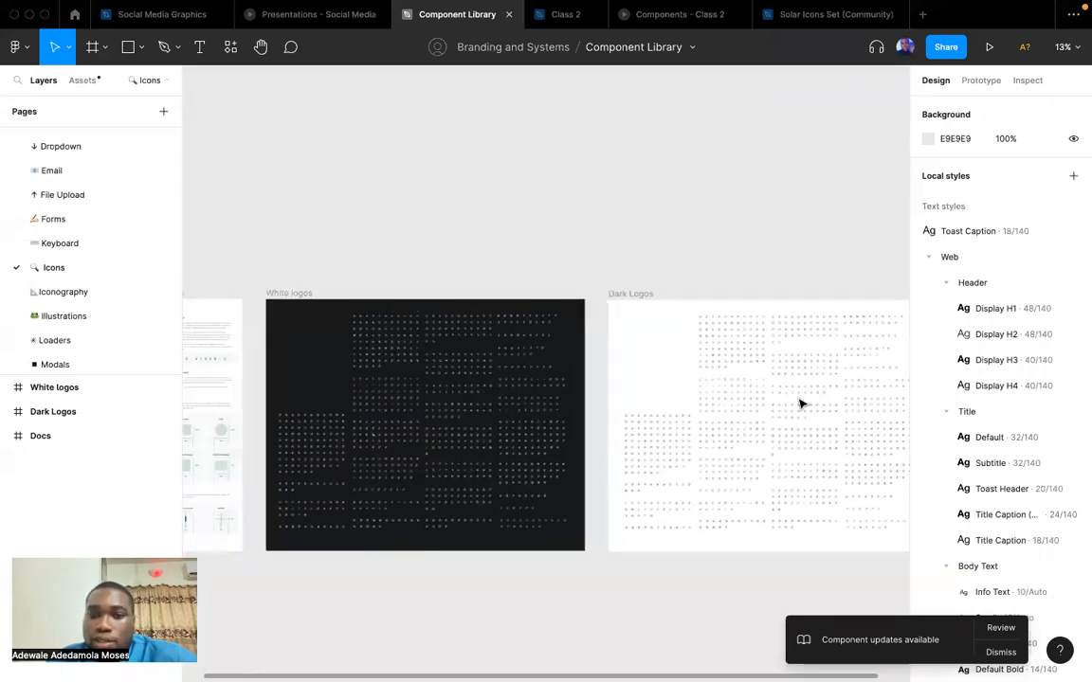
{"action": "scroll", "coordinate": [741, 356], "scroll_direction": "up", "scroll_amount": 5}
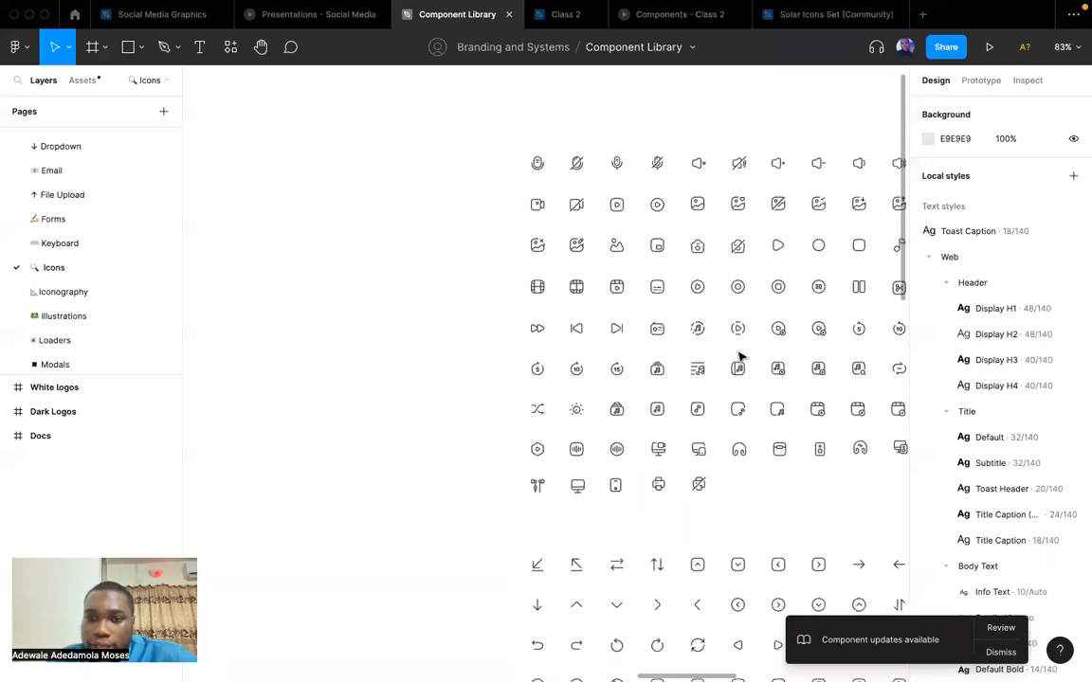
{"action": "scroll", "coordinate": [739, 357], "scroll_direction": "down", "scroll_amount": 5}
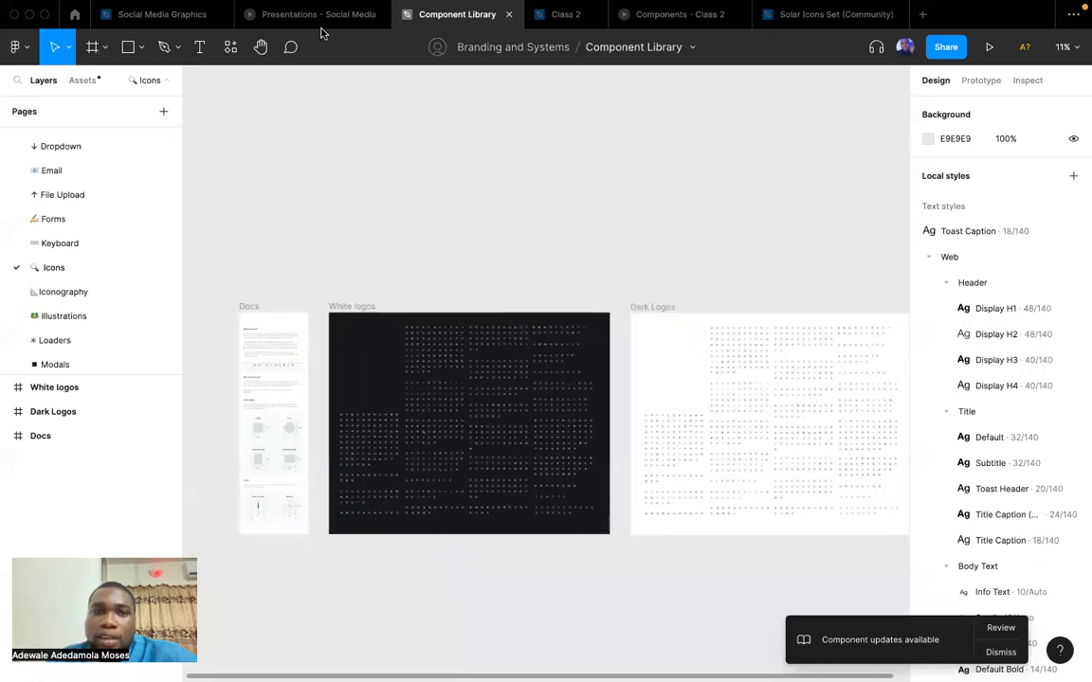
Switch to the Social Media Graphics file and look over the Instagram posts on the Feeds page.
{"action": "left_click", "coordinate": [152, 14]}
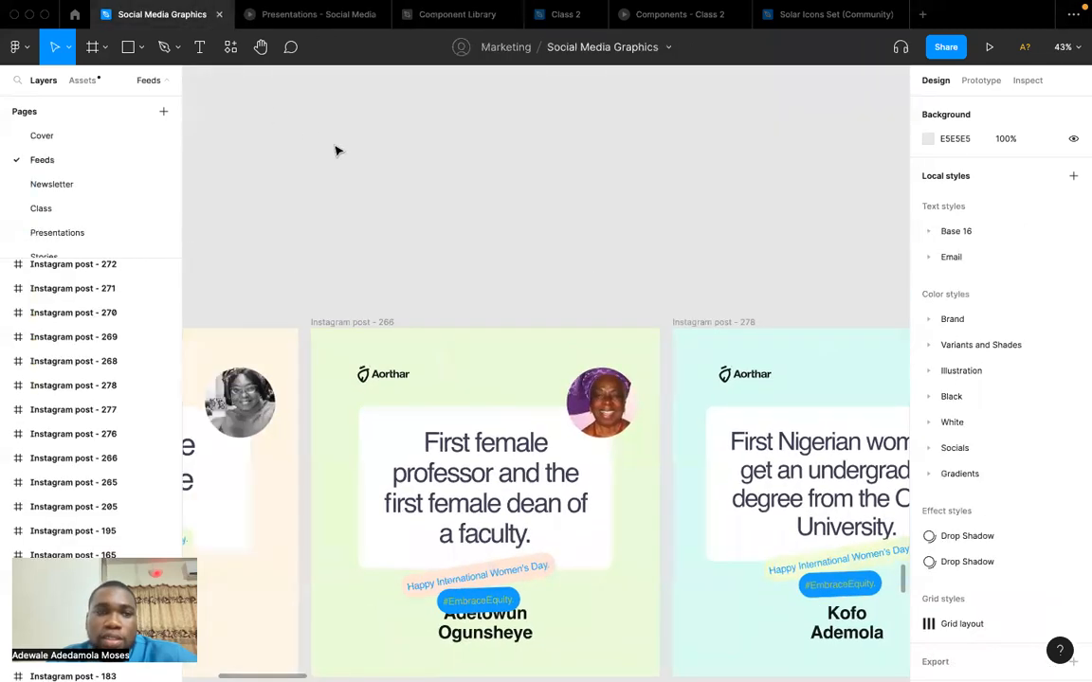
{"action": "scroll", "coordinate": [336, 150], "scroll_direction": "down", "scroll_amount": 5}
{"action": "scroll", "coordinate": [337, 150], "scroll_direction": "right", "scroll_amount": 3}
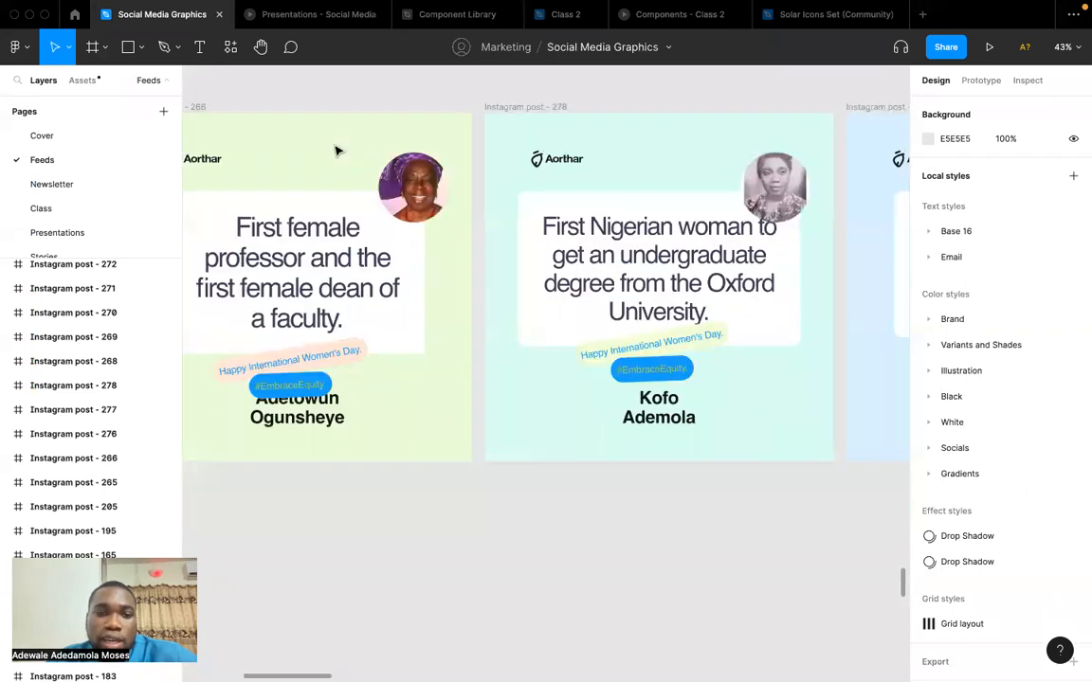
{"action": "scroll", "coordinate": [263, 339], "scroll_direction": "up", "scroll_amount": 2}
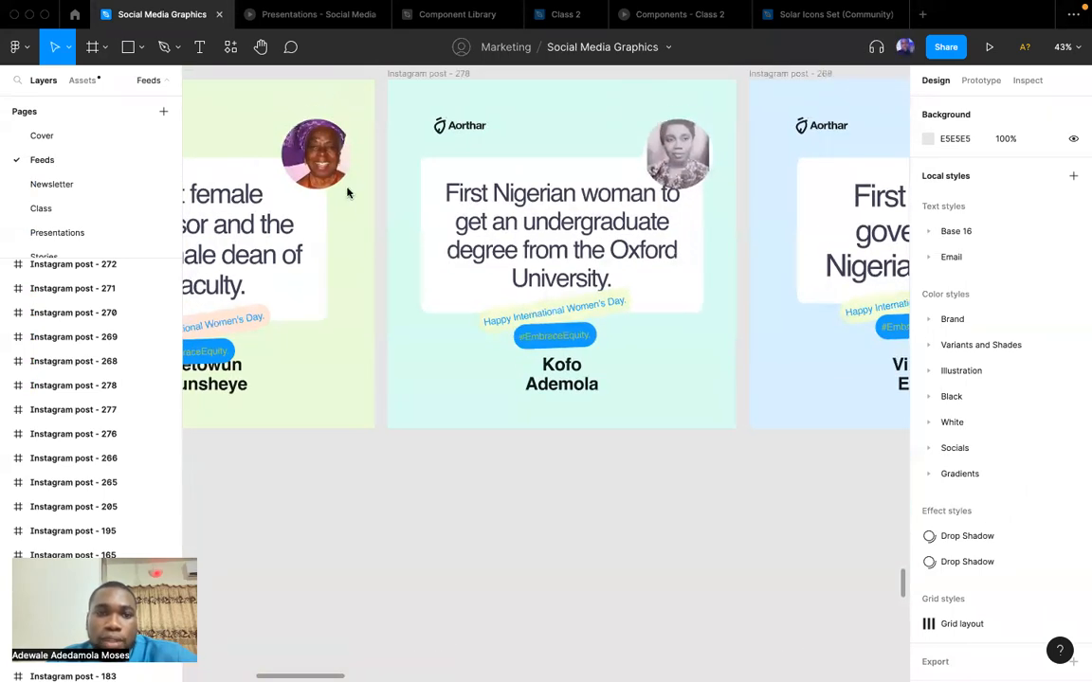
{"action": "scroll", "coordinate": [352, 181], "scroll_direction": "left", "scroll_amount": 5}
{"action": "scroll", "coordinate": [353, 182], "scroll_direction": "up", "scroll_amount": 2}
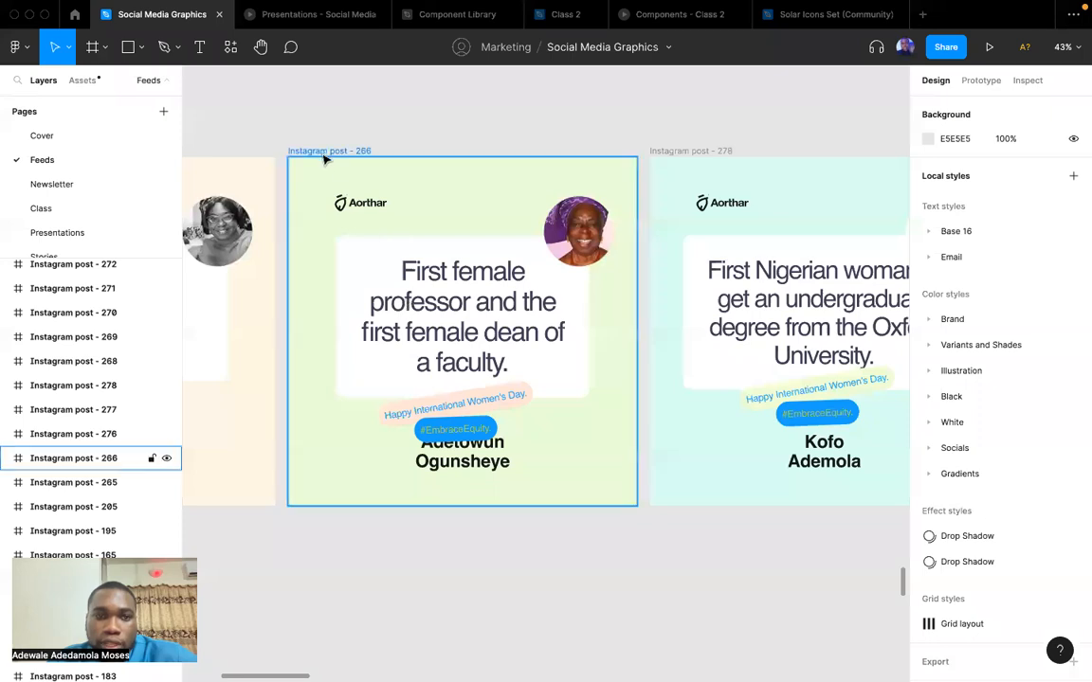
Select Instagram post - 266 and browse the Component Library's component categories among the file's assets.
{"action": "left_click", "coordinate": [322, 154]}
{"action": "left_click", "coordinate": [82, 81]}
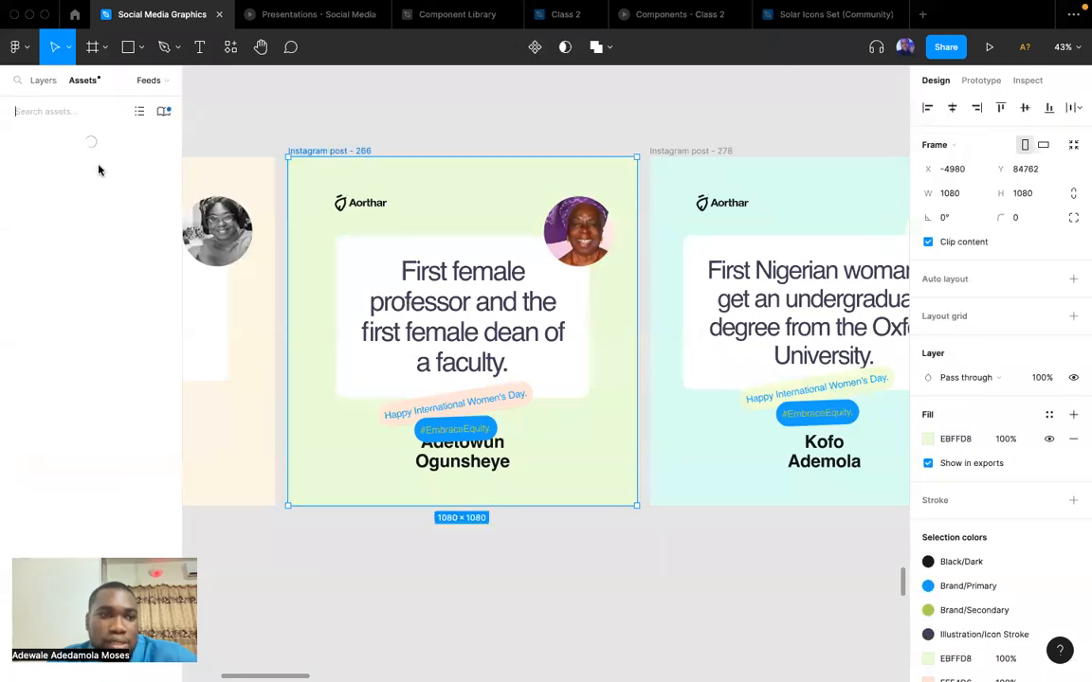
{"action": "scroll", "coordinate": [85, 290], "scroll_direction": "down", "scroll_amount": 8}
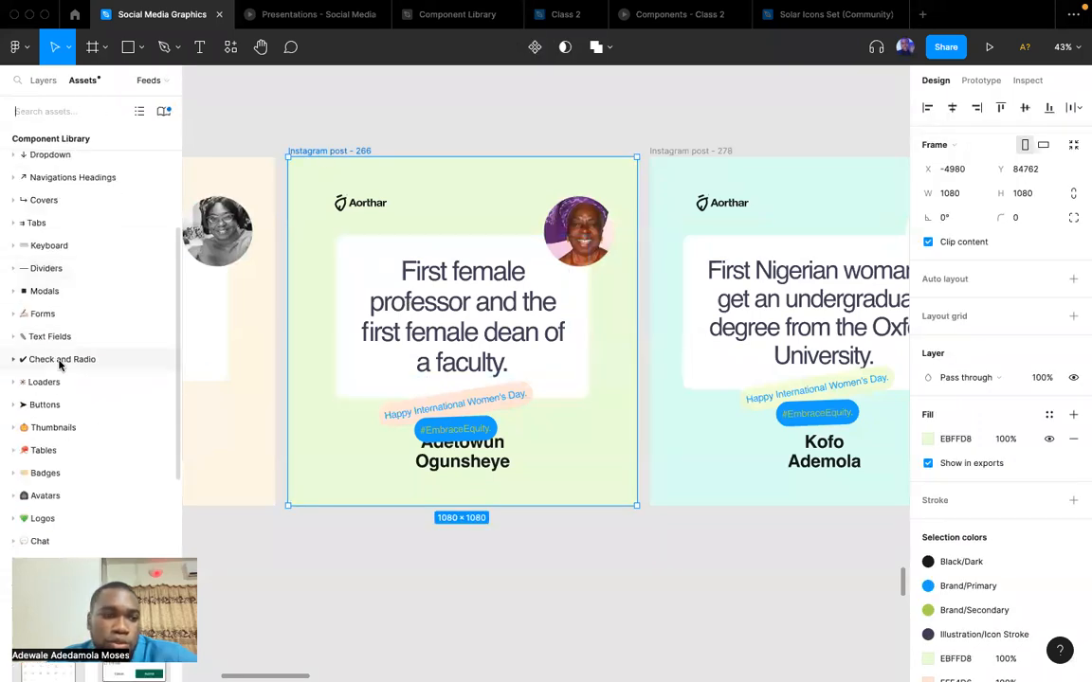
{"action": "left_click", "coordinate": [57, 351]}
{"action": "scroll", "coordinate": [58, 364], "scroll_direction": "down", "scroll_amount": 1}
{"action": "scroll", "coordinate": [38, 304], "scroll_direction": "up", "scroll_amount": 4}
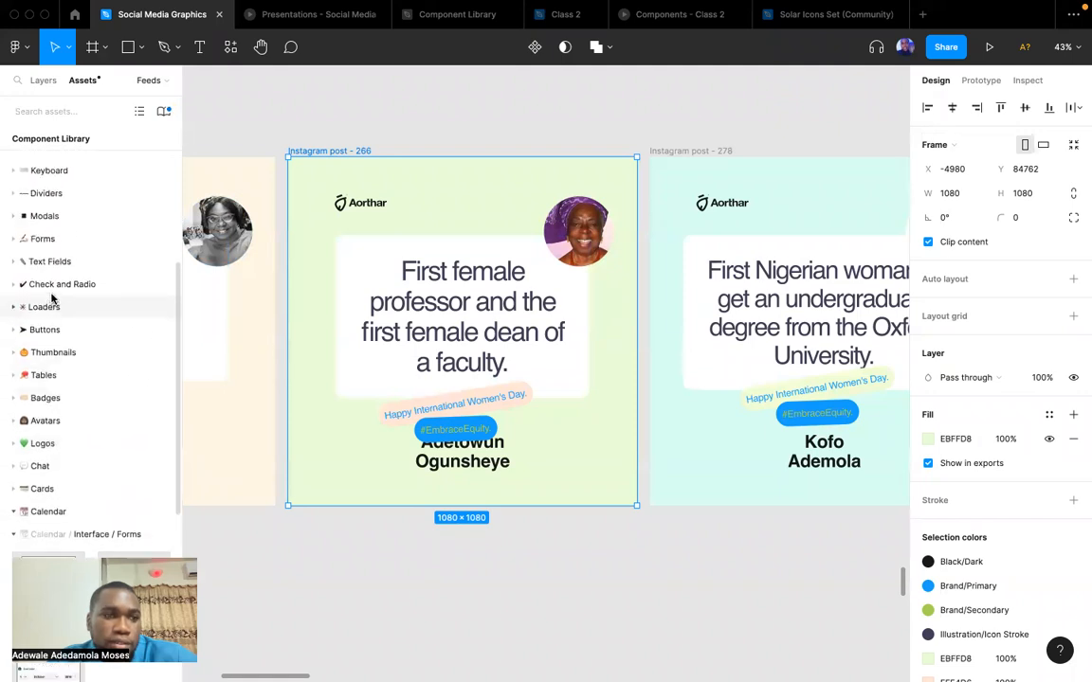
{"action": "scroll", "coordinate": [43, 270], "scroll_direction": "down", "scroll_amount": 8}
{"action": "scroll", "coordinate": [41, 270], "scroll_direction": "up", "scroll_amount": 3}
{"action": "left_click", "coordinate": [21, 253]}
{"action": "key", "text": "Escape"}
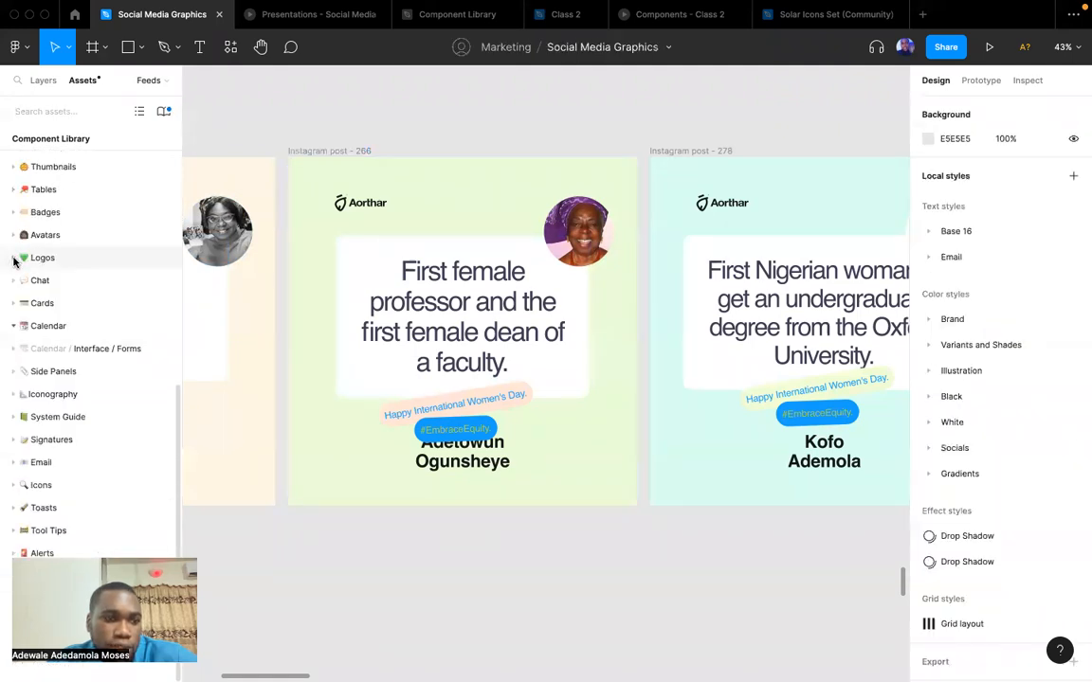
Expand the library's Icons category and look through its Dark Logos icons.
{"action": "left_click", "coordinate": [12, 484]}
{"action": "scroll", "coordinate": [48, 417], "scroll_direction": "down", "scroll_amount": 1}
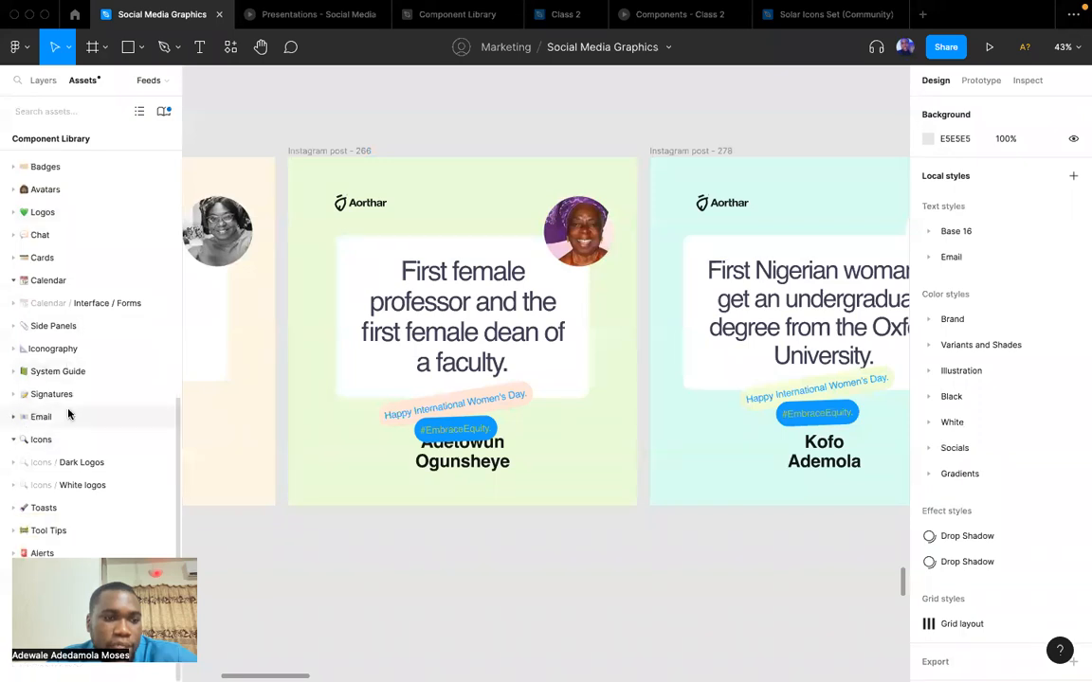
{"action": "left_click", "coordinate": [64, 465]}
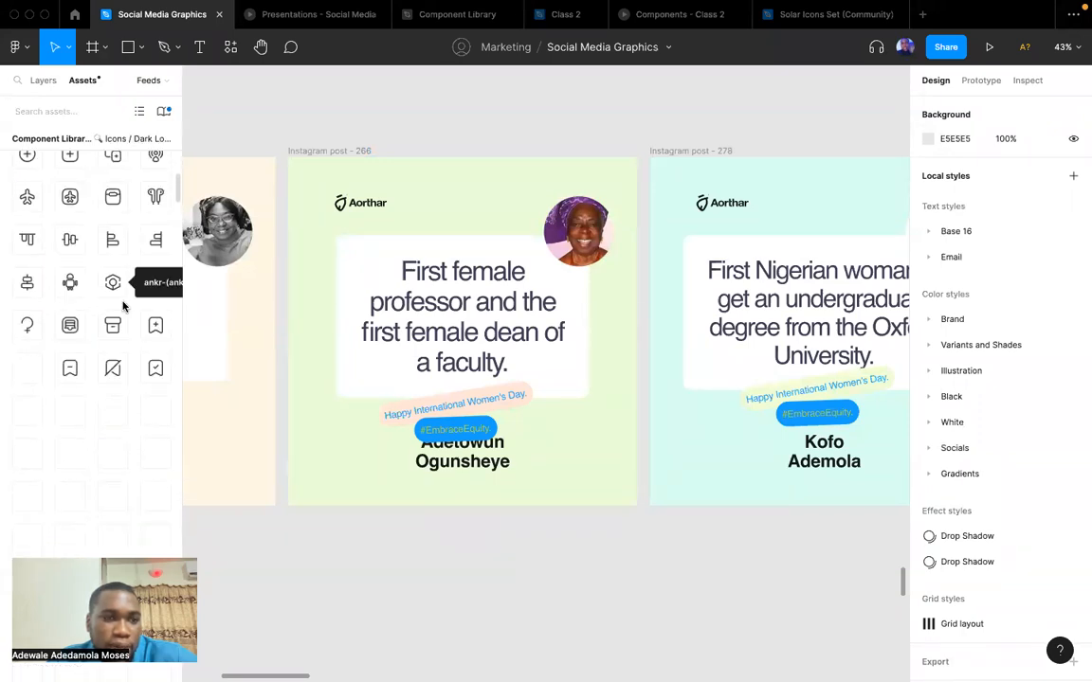
{"action": "scroll", "coordinate": [85, 426], "scroll_direction": "down", "scroll_amount": 5}
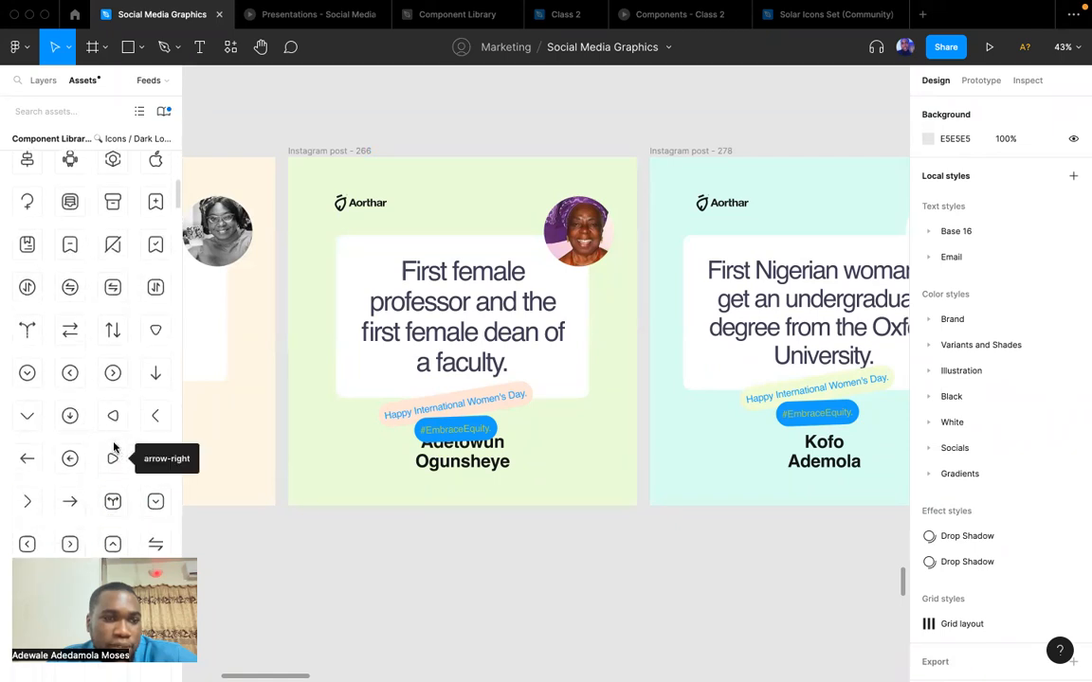
Try placing an icon from Dark Logos near the lower-right corner of Instagram post - 266.
{"action": "scroll", "coordinate": [105, 417], "scroll_direction": "down", "scroll_amount": 2}
{"action": "left_click_drag", "start_coordinate": [70, 394], "coordinate": [563, 482]}
{"action": "left_click", "coordinate": [584, 519]}
{"action": "left_click", "coordinate": [568, 483]}
{"action": "key", "text": "Escape"}
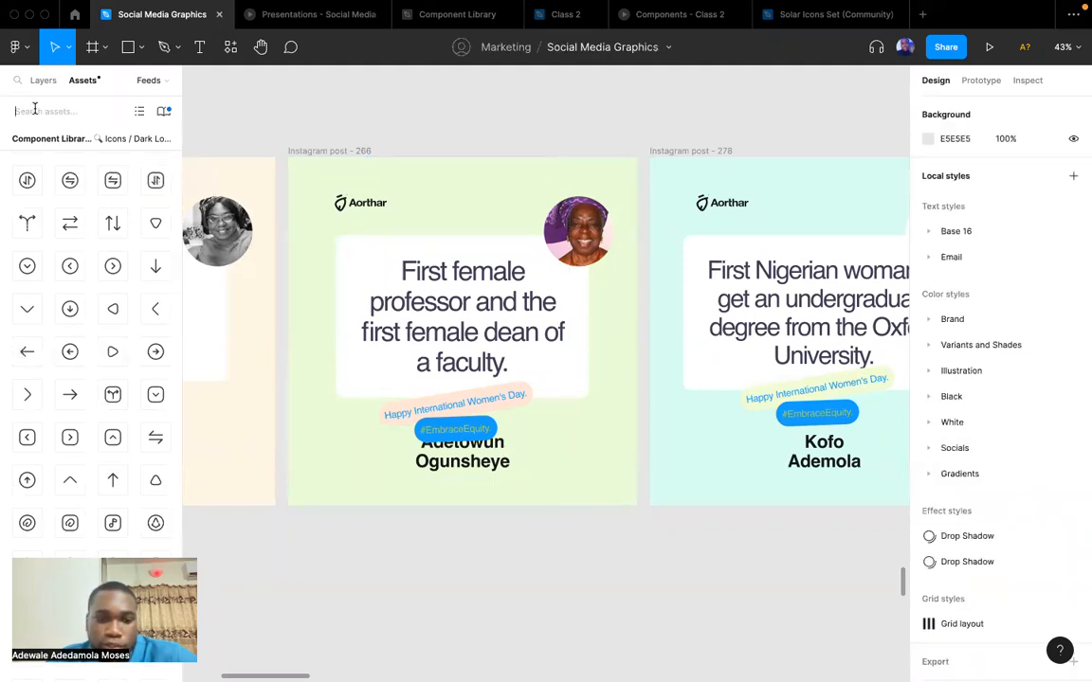
Search the assets for "arrow", place the arrow-right icon near the lower-right corner of Instagram post - 266, and delete it.
{"action": "type", "text": "arrow"}
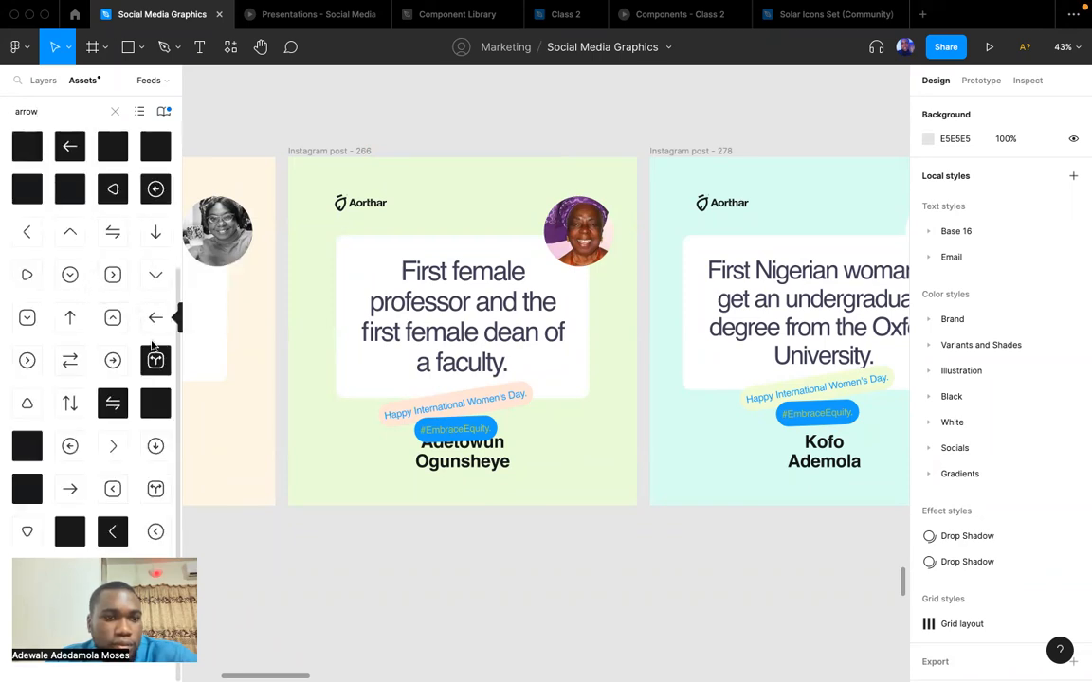
{"action": "left_click_drag", "start_coordinate": [113, 445], "coordinate": [616, 489]}
{"action": "left_click", "coordinate": [616, 512]}
{"action": "left_click", "coordinate": [610, 486]}
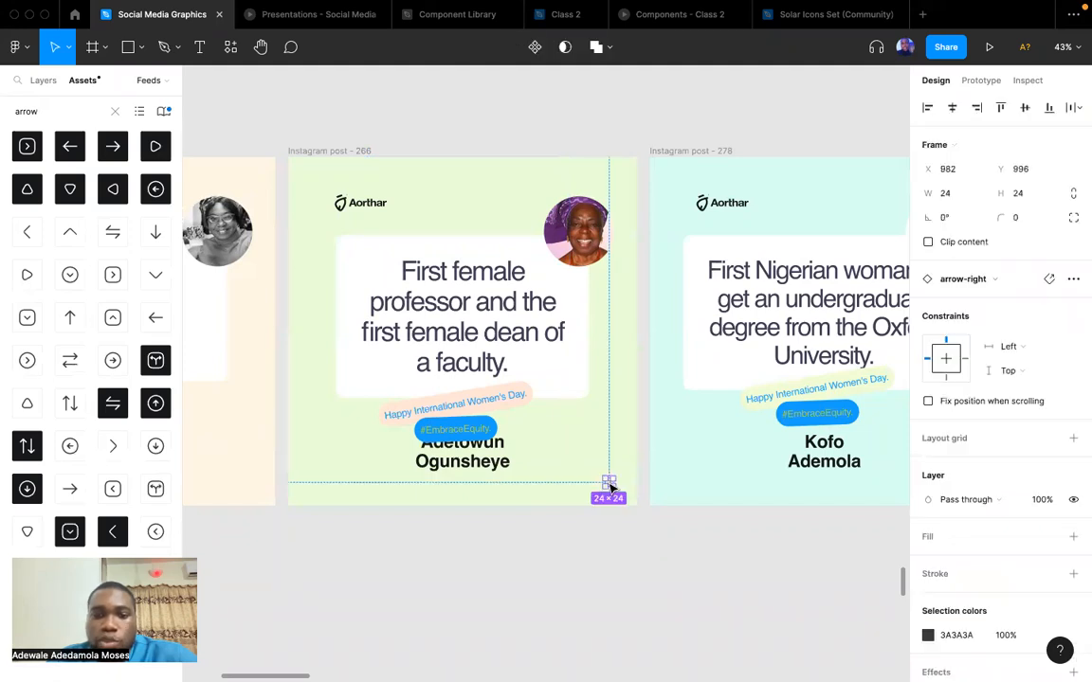
{"action": "left_click", "coordinate": [617, 526]}
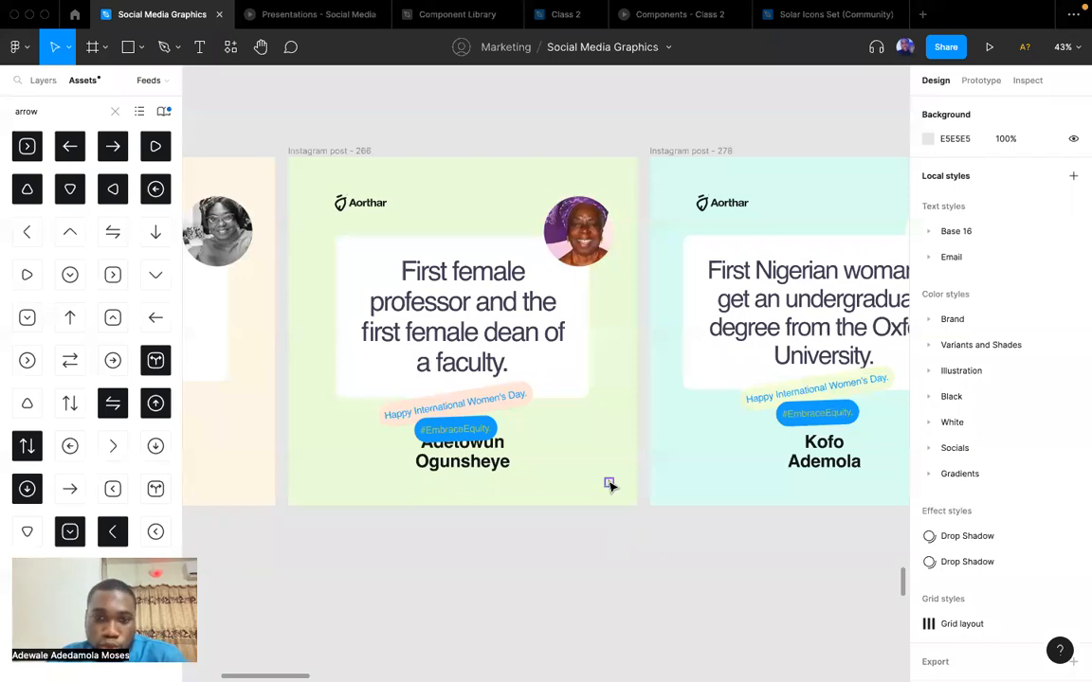
{"action": "left_click", "coordinate": [609, 484]}
{"action": "key", "text": "Delete"}
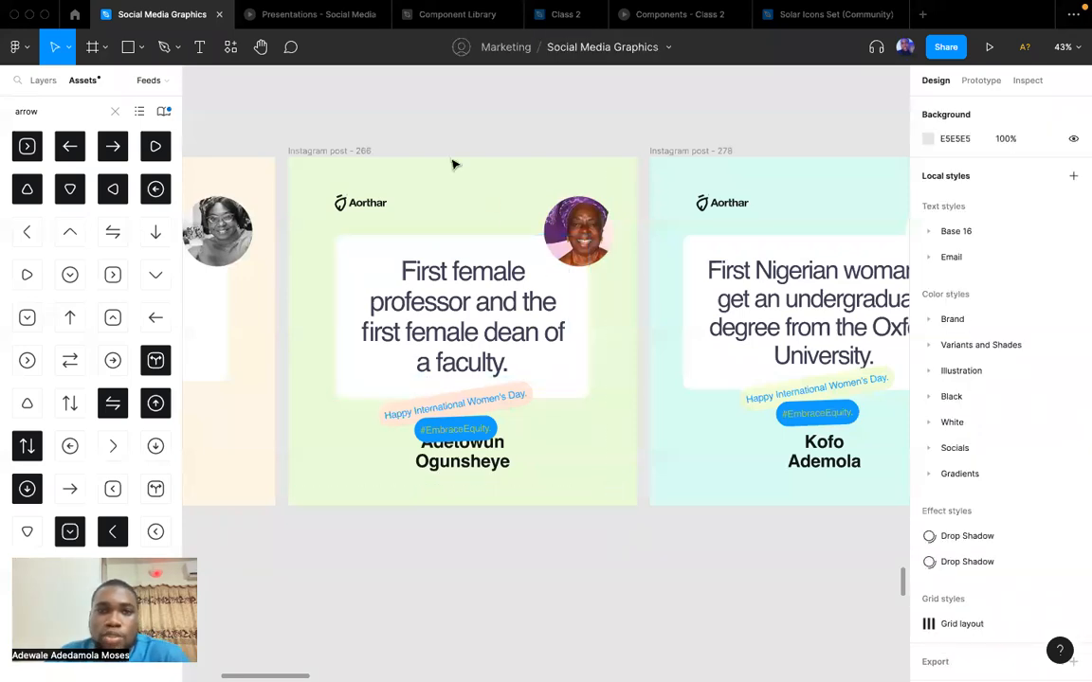
Switch to the Class 2 file and look over the component groups and login screens on the Components page.
{"action": "left_click", "coordinate": [567, 14]}
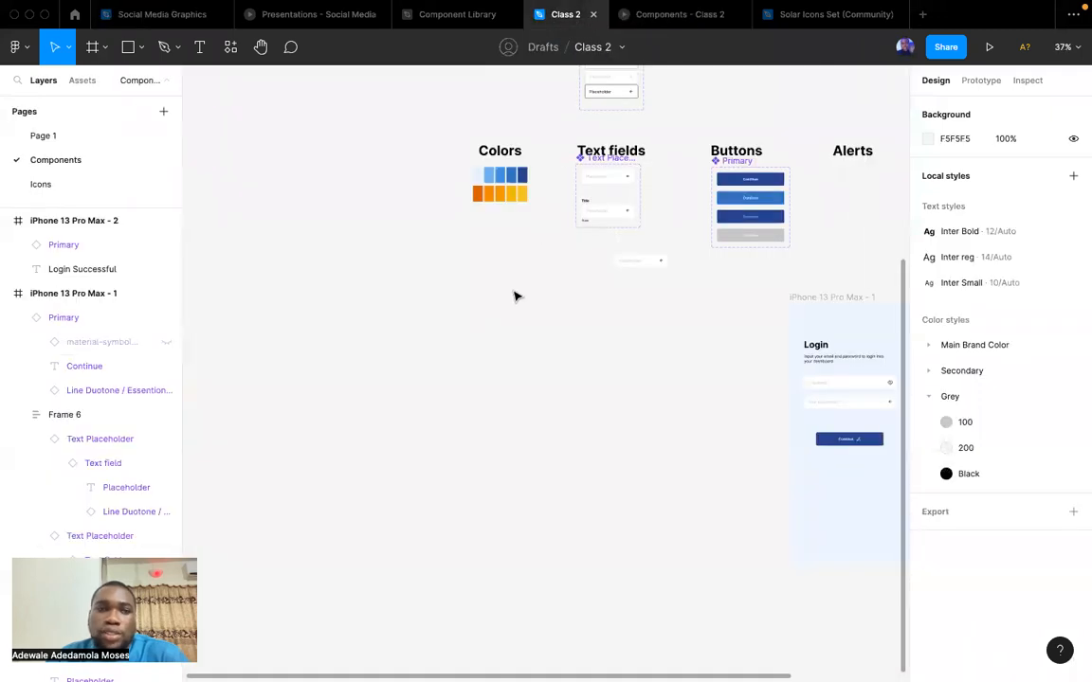
{"action": "scroll", "coordinate": [358, 270], "scroll_direction": "up", "scroll_amount": 2}
{"action": "scroll", "coordinate": [358, 270], "scroll_direction": "right", "scroll_amount": 5}
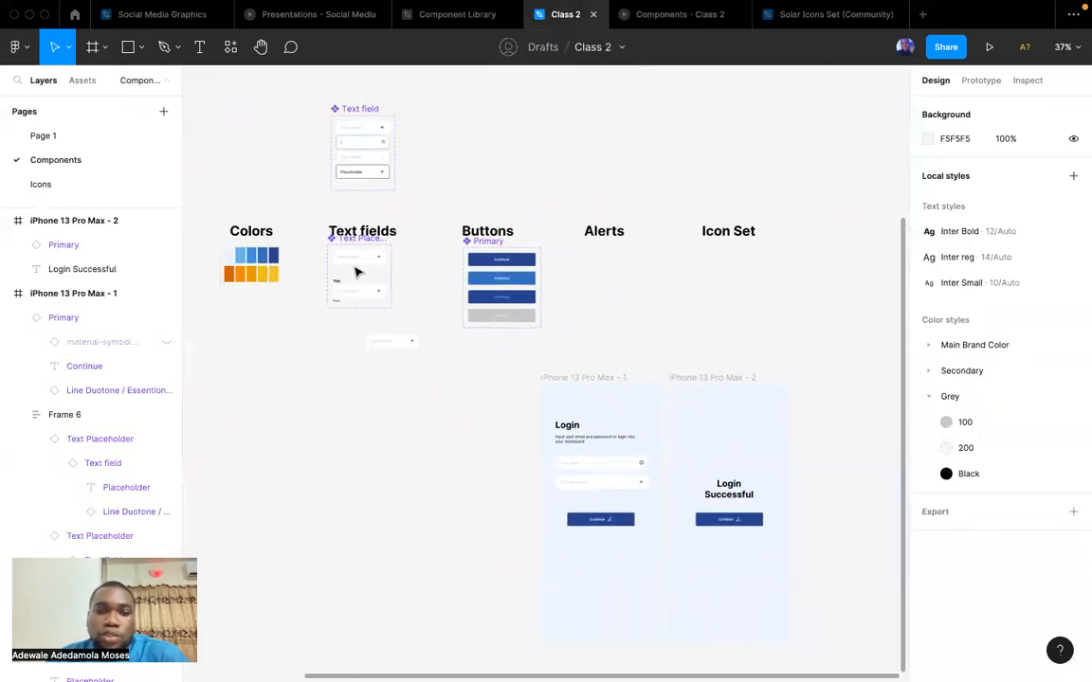
{"action": "scroll", "coordinate": [358, 271], "scroll_direction": "left", "scroll_amount": 7}
Go to the Icons page and inspect the square check, close and add icons in the Broken Essentional, UI set.
{"action": "left_click", "coordinate": [47, 186]}
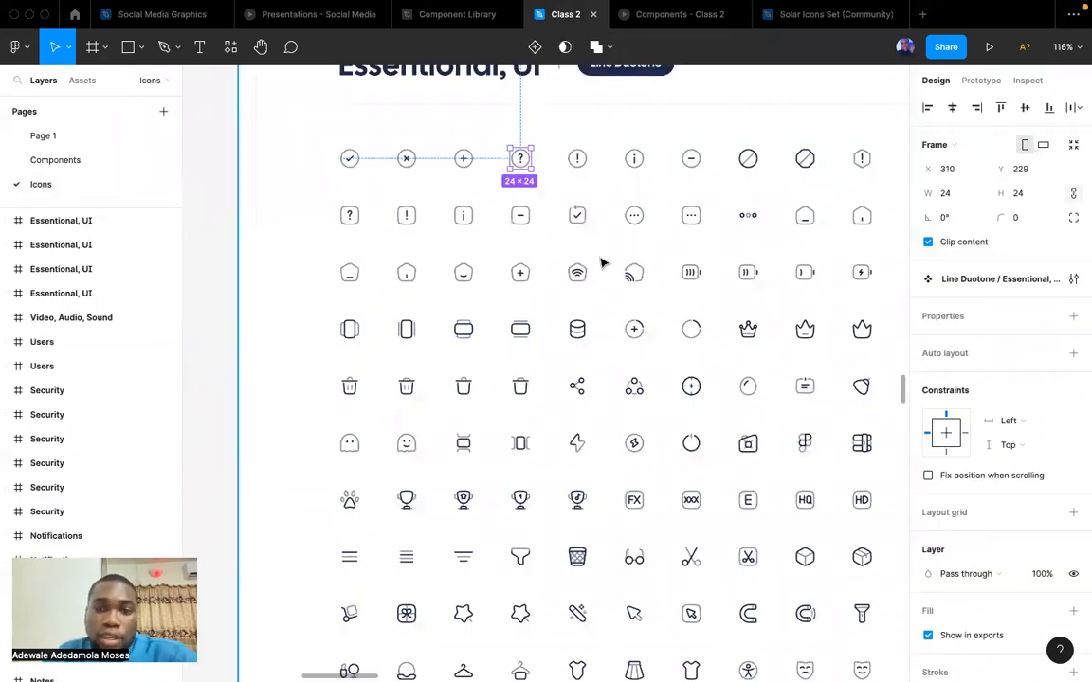
{"action": "scroll", "coordinate": [601, 261], "scroll_direction": "down", "scroll_amount": 5}
{"action": "left_click", "coordinate": [426, 131]}
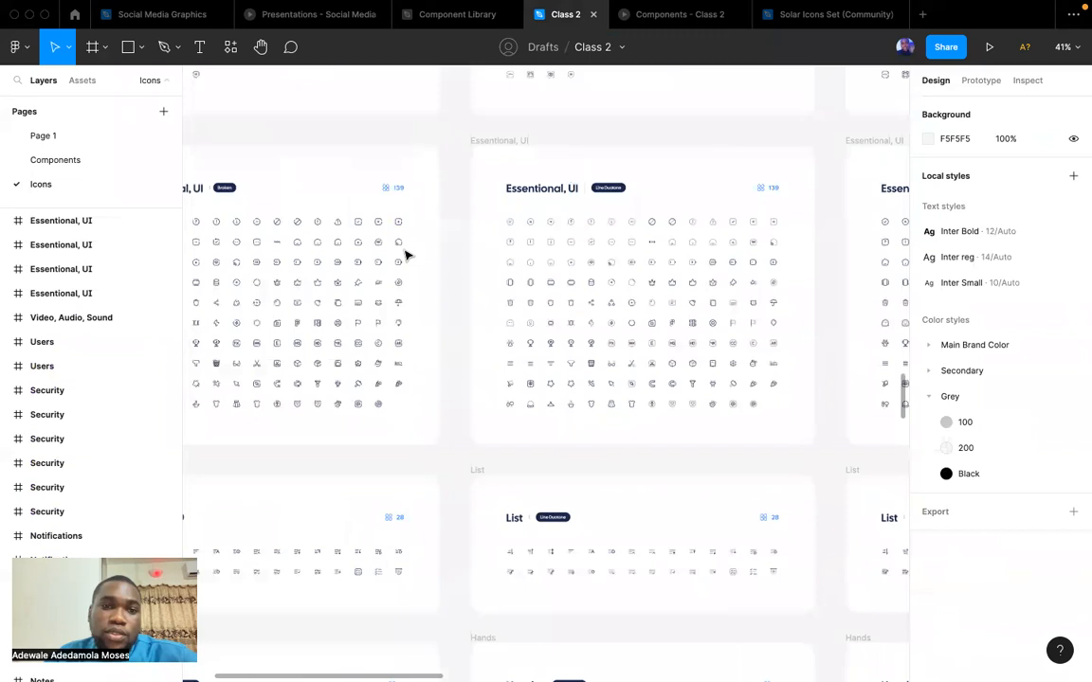
{"action": "scroll", "coordinate": [379, 223], "scroll_direction": "up", "scroll_amount": 10}
{"action": "scroll", "coordinate": [451, 178], "scroll_direction": "down", "scroll_amount": 3}
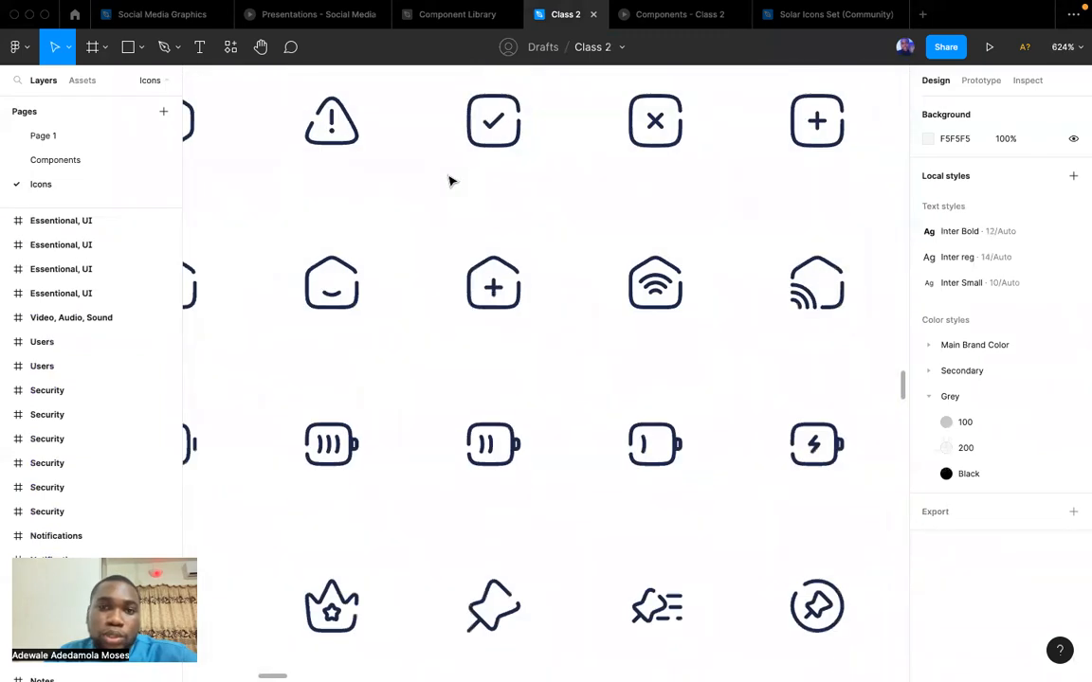
{"action": "left_click", "coordinate": [488, 130]}
{"action": "left_click", "coordinate": [580, 140]}
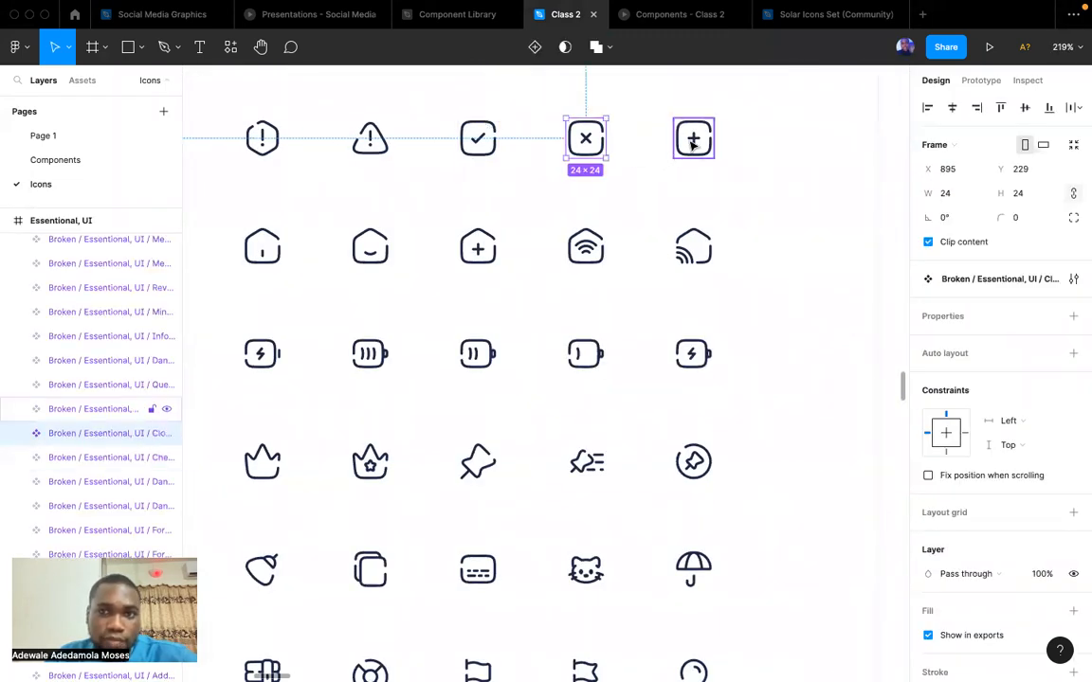
{"action": "left_click", "coordinate": [693, 143]}
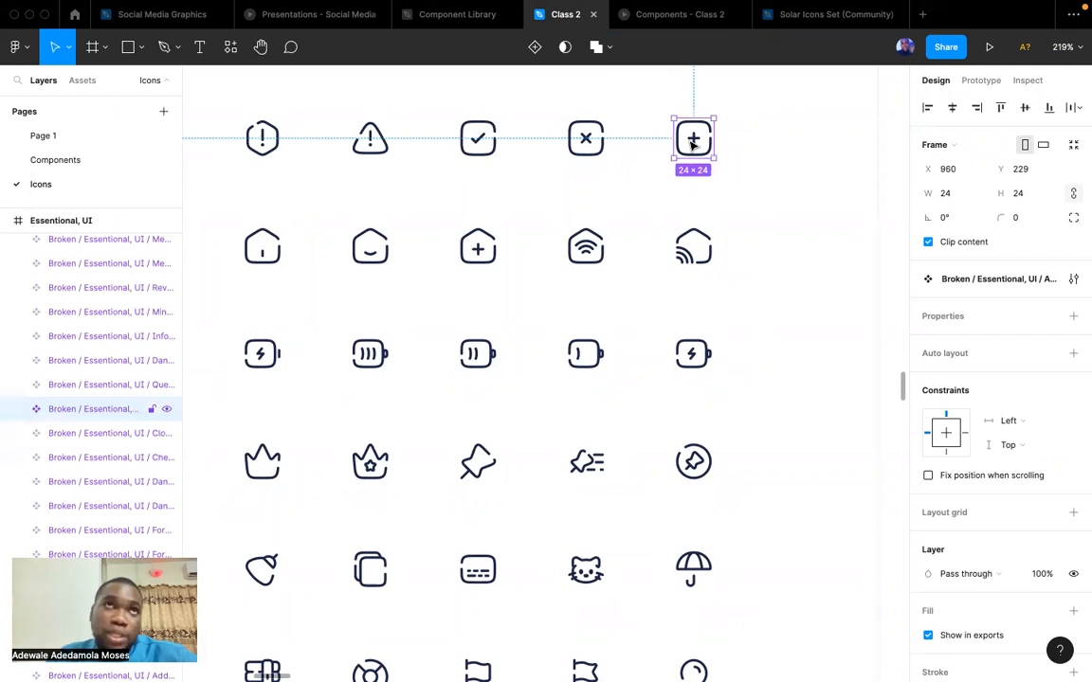
{"action": "scroll", "coordinate": [580, 156], "scroll_direction": "up", "scroll_amount": 2}
{"action": "scroll", "coordinate": [568, 215], "scroll_direction": "up", "scroll_amount": 5}
{"action": "double_click", "coordinate": [536, 194]}
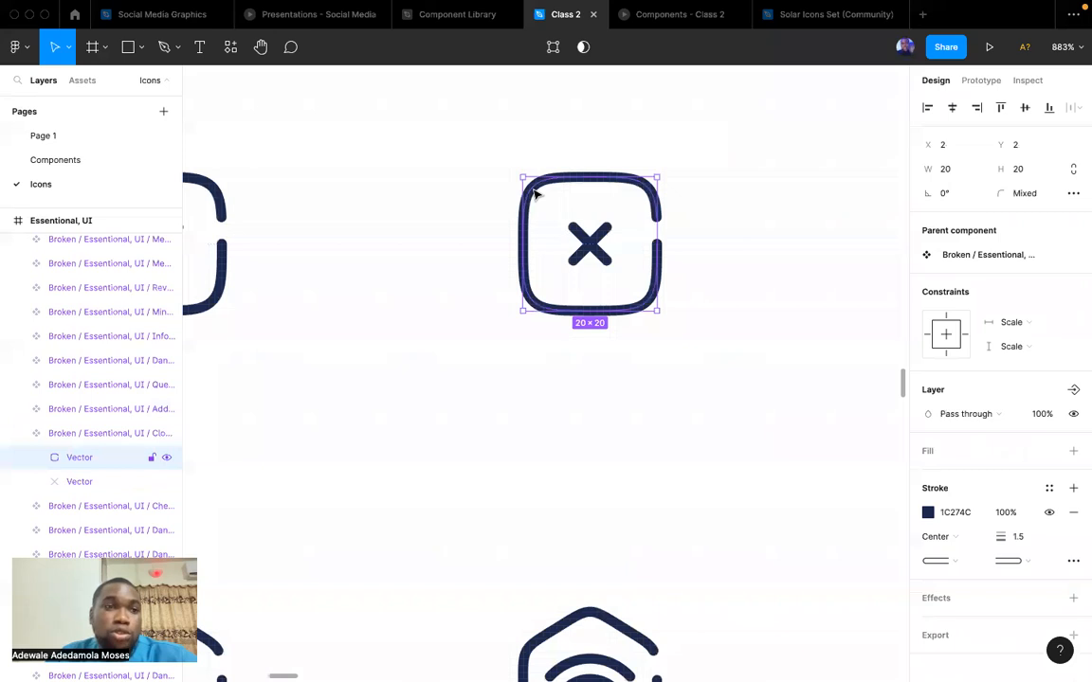
{"action": "left_click", "coordinate": [733, 273]}
{"action": "scroll", "coordinate": [734, 273], "scroll_direction": "down", "scroll_amount": 5}
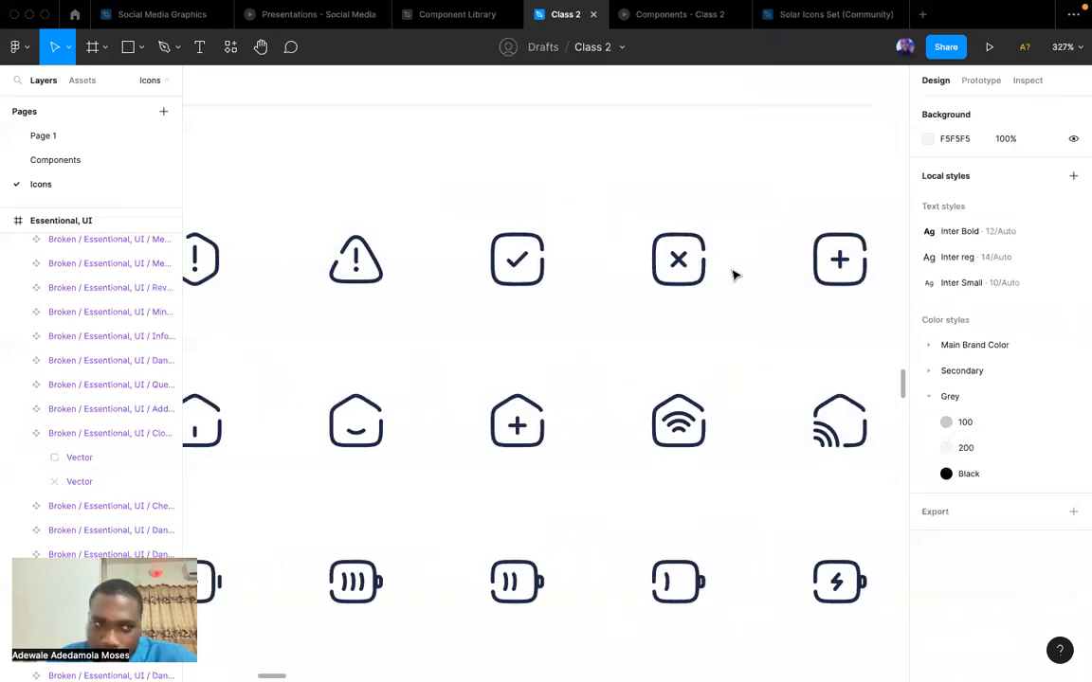
Look through the other Broken icon sets, from Settings, Fine Tuning down to Security.
{"action": "scroll", "coordinate": [566, 350], "scroll_direction": "down", "scroll_amount": 10}
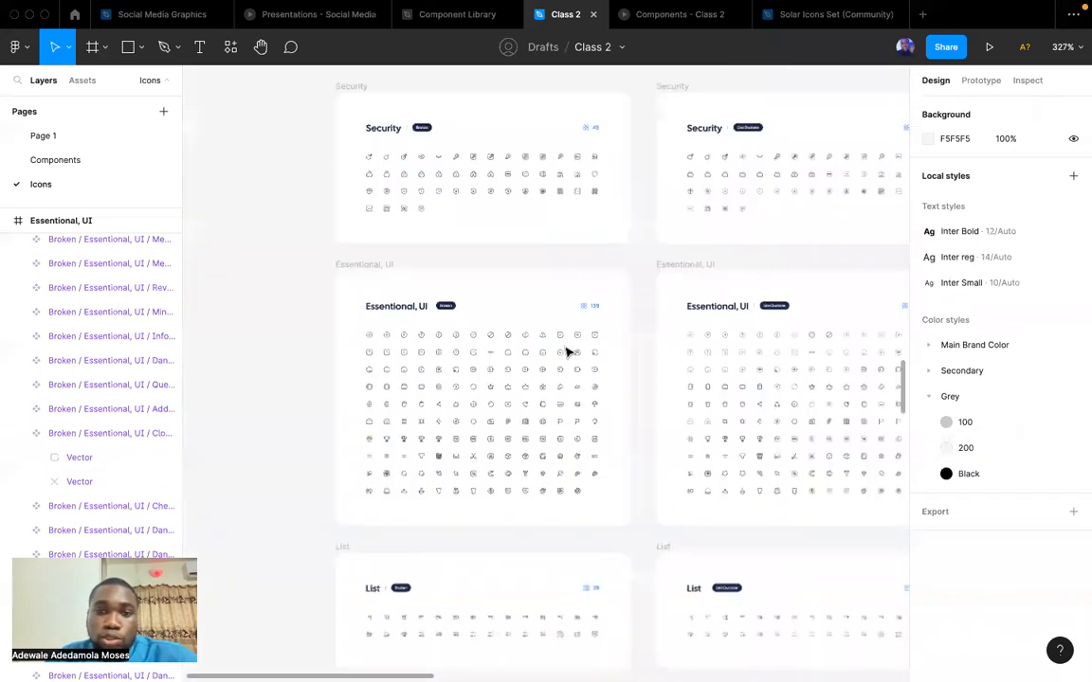
{"action": "scroll", "coordinate": [567, 350], "scroll_direction": "up", "scroll_amount": 3}
{"action": "scroll", "coordinate": [540, 260], "scroll_direction": "up", "scroll_amount": 5}
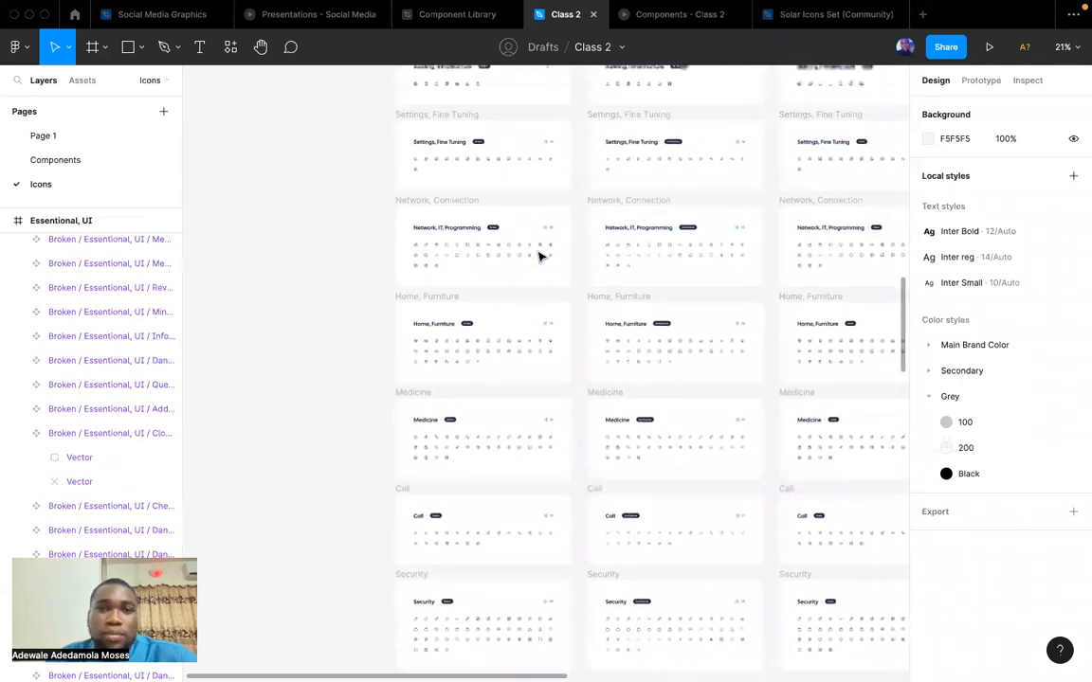
{"action": "scroll", "coordinate": [519, 216], "scroll_direction": "up", "scroll_amount": 3}
{"action": "scroll", "coordinate": [519, 222], "scroll_direction": "up", "scroll_amount": 2}
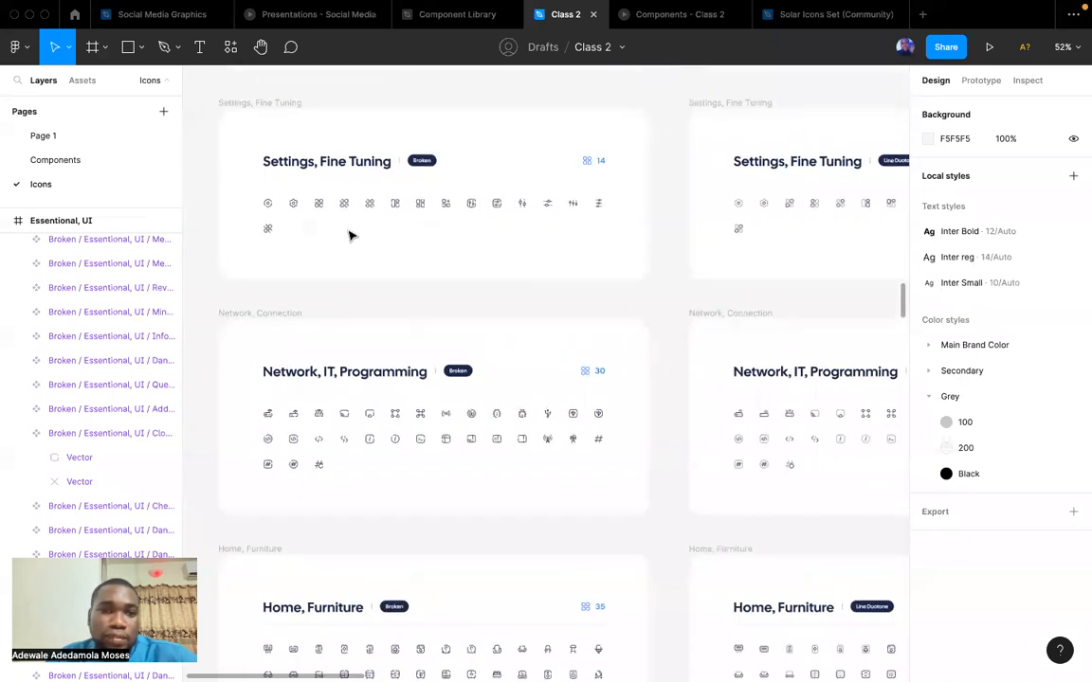
{"action": "scroll", "coordinate": [519, 331], "scroll_direction": "down", "scroll_amount": 15}
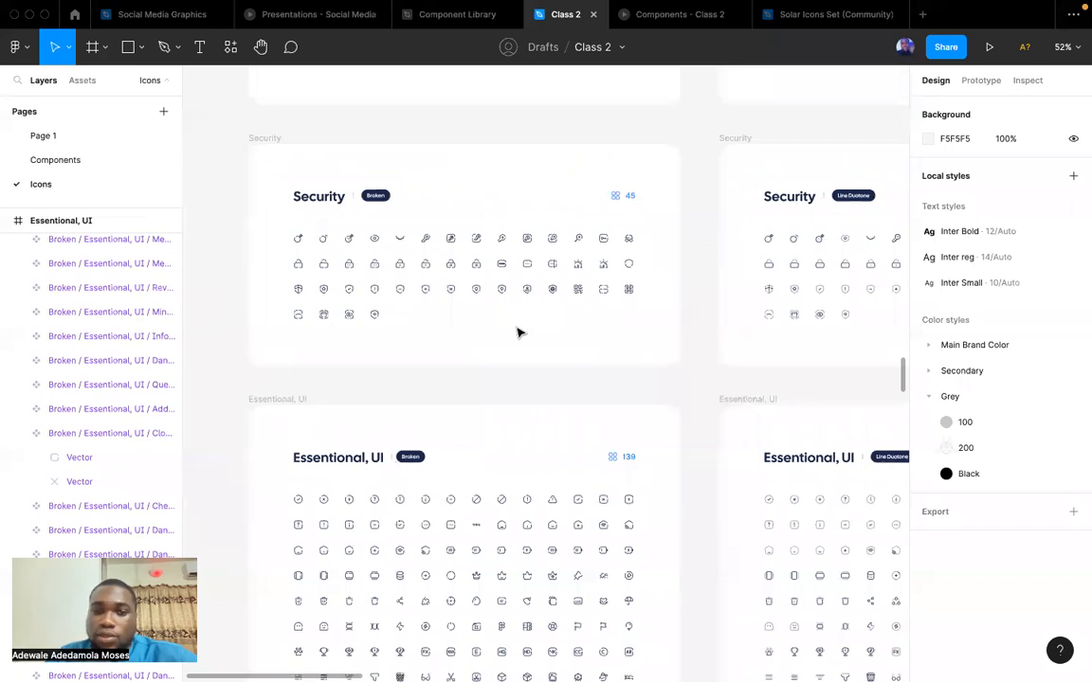
Examine the Broken Security icon set, including its eye and key icons.
{"action": "right_click", "coordinate": [516, 330]}
{"action": "left_click", "coordinate": [444, 336]}
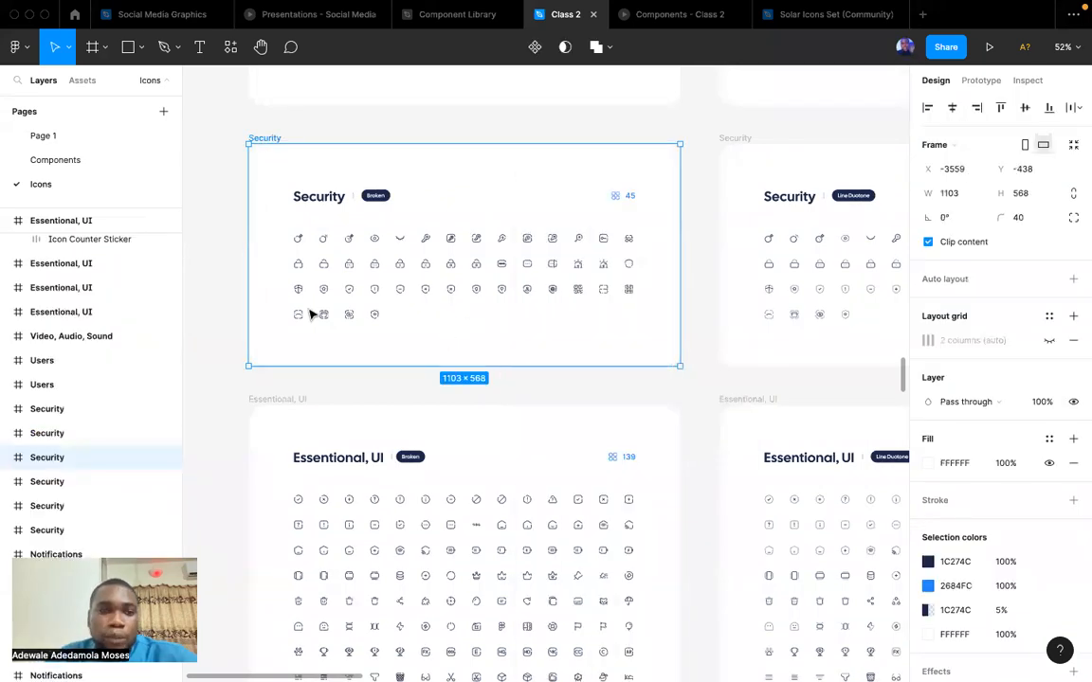
{"action": "left_click", "coordinate": [220, 258]}
{"action": "left_click", "coordinate": [407, 218]}
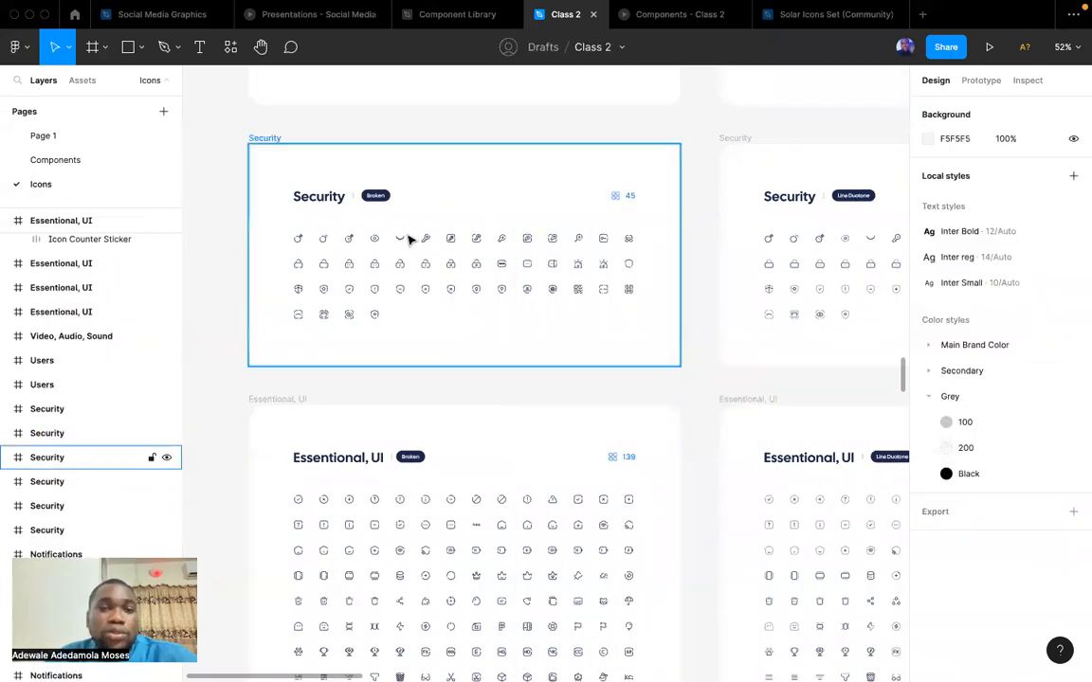
{"action": "scroll", "coordinate": [406, 234], "scroll_direction": "up", "scroll_amount": 10}
{"action": "left_click", "coordinate": [367, 262]}
{"action": "left_click", "coordinate": [513, 270]}
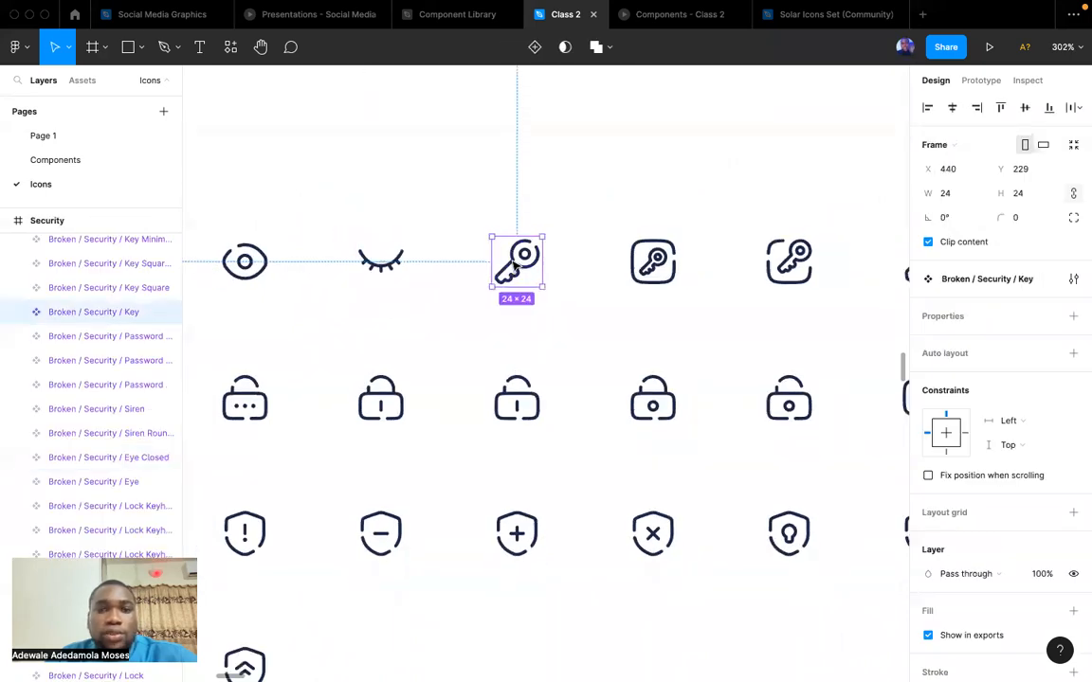
{"action": "scroll", "coordinate": [513, 265], "scroll_direction": "down", "scroll_amount": 10}
Search the Figma Community for "icon set" and open the "icon" file with white icons on a blue background.
{"action": "left_click", "coordinate": [75, 14]}
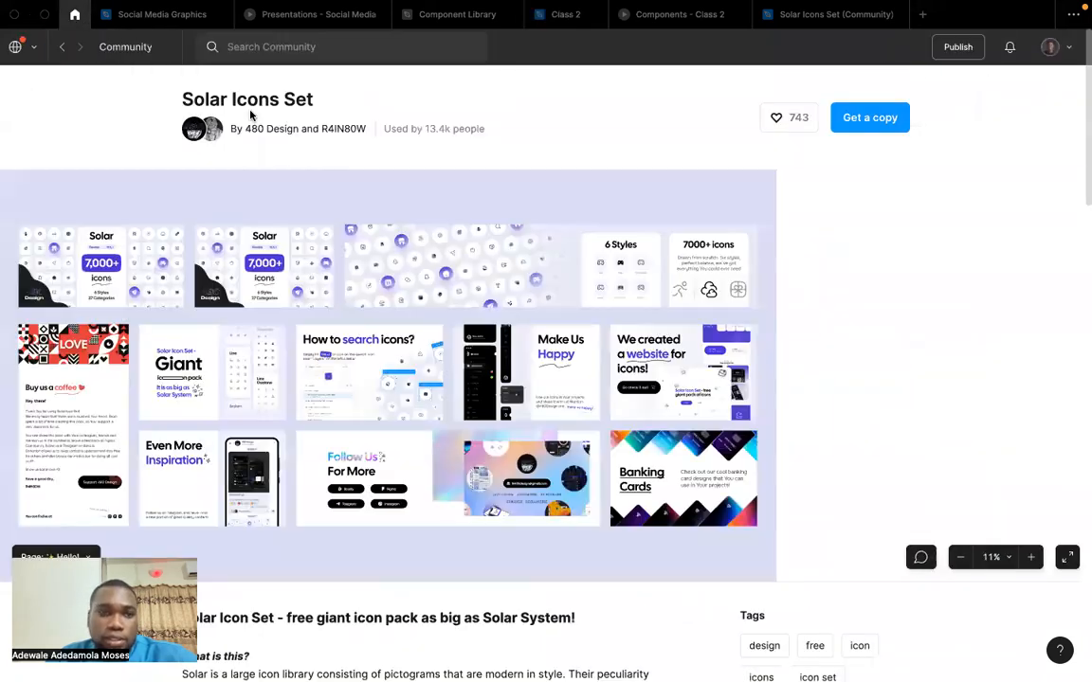
{"action": "left_click", "coordinate": [230, 46]}
{"action": "type", "text": "icon"}
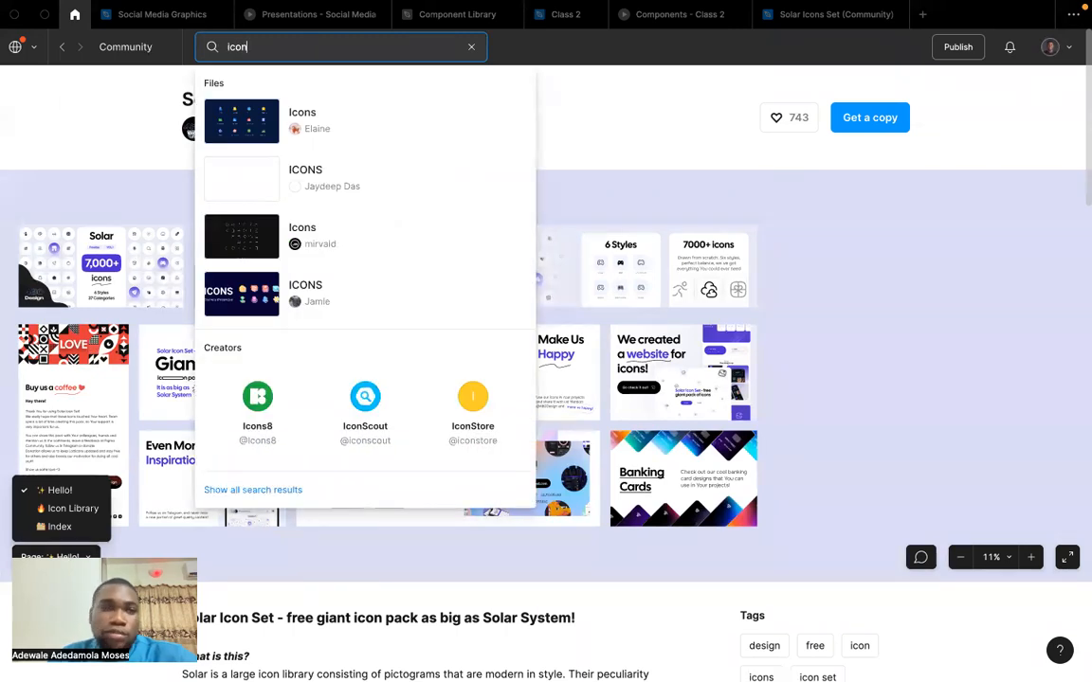
{"action": "key", "text": "Return"}
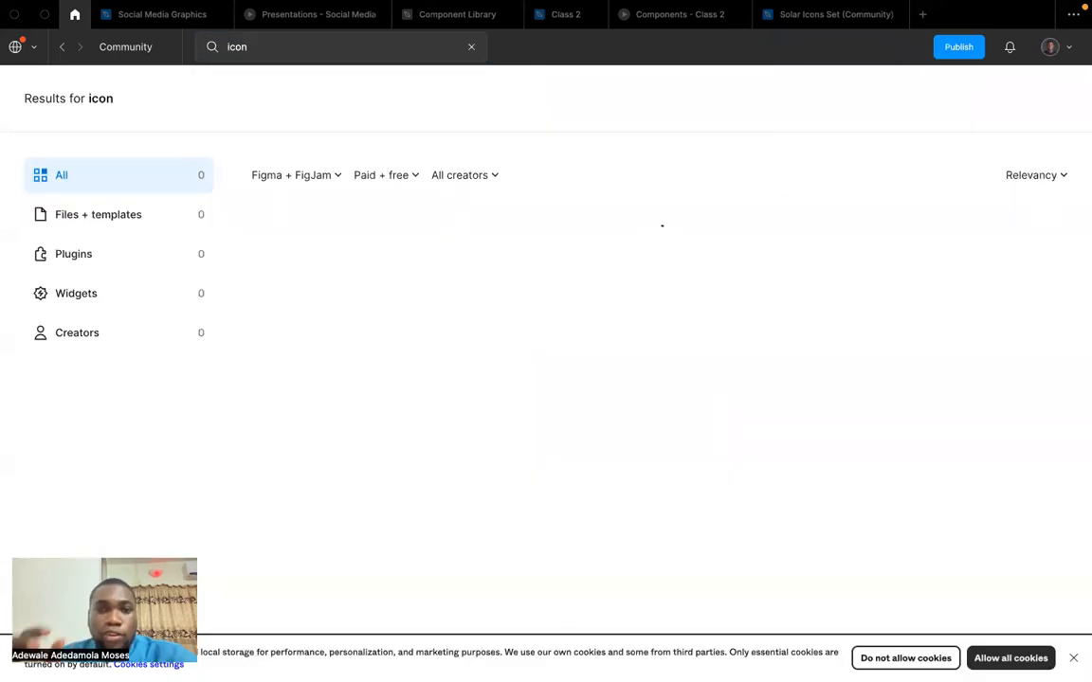
{"action": "left_click", "coordinate": [266, 45]}
{"action": "type", "text": "set"}
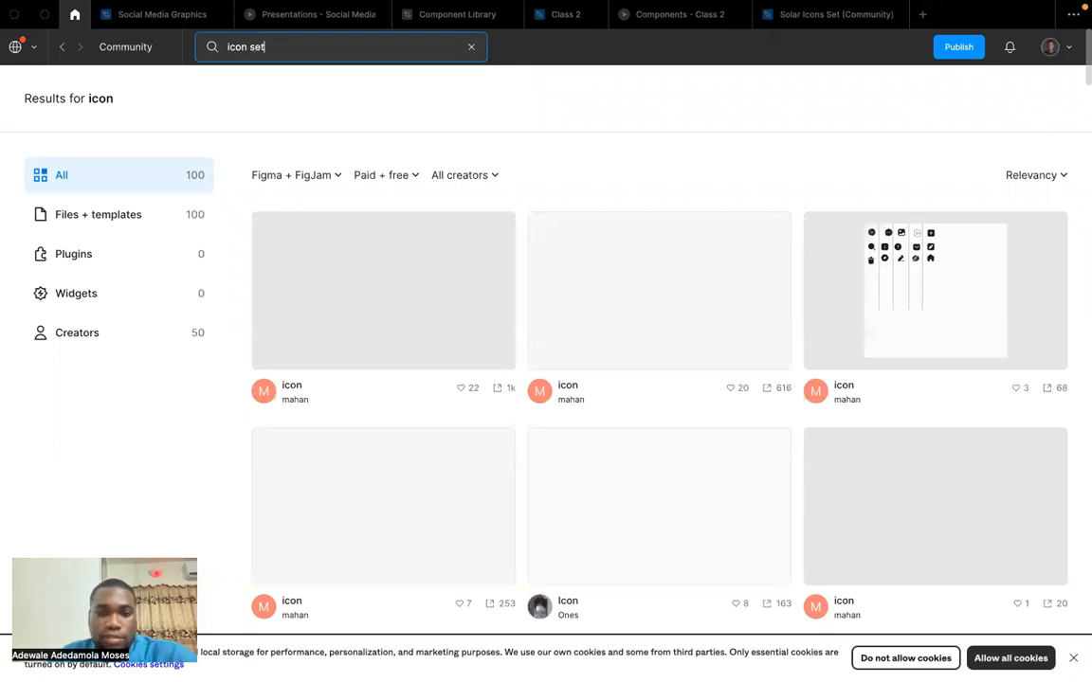
{"action": "key", "text": "Return"}
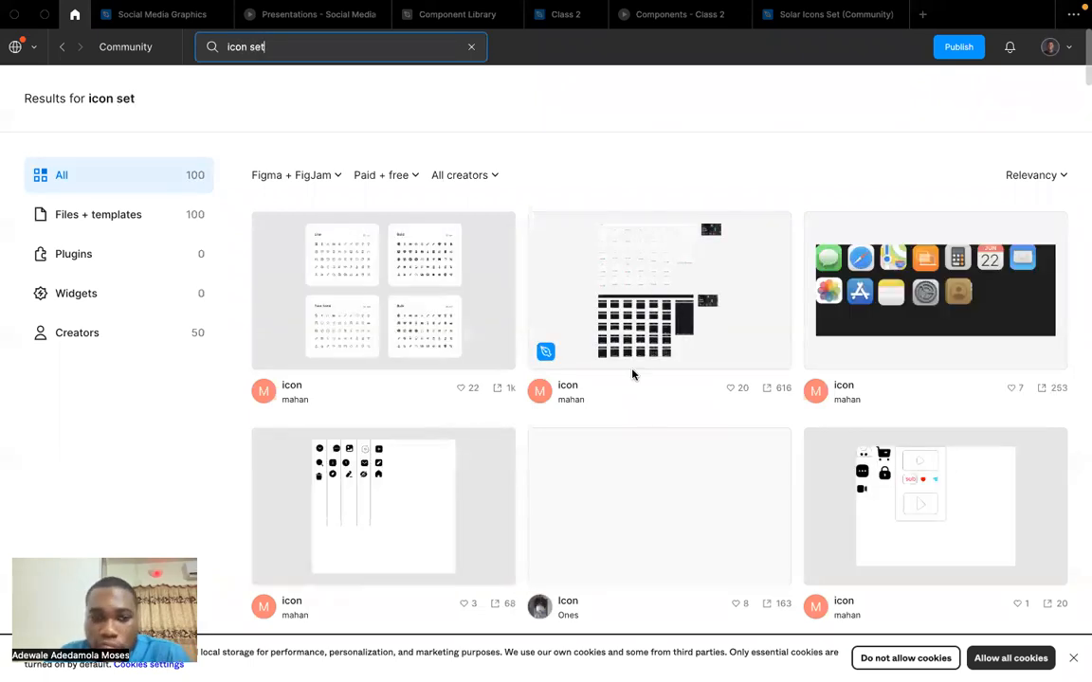
{"action": "scroll", "coordinate": [632, 375], "scroll_direction": "down", "scroll_amount": 5}
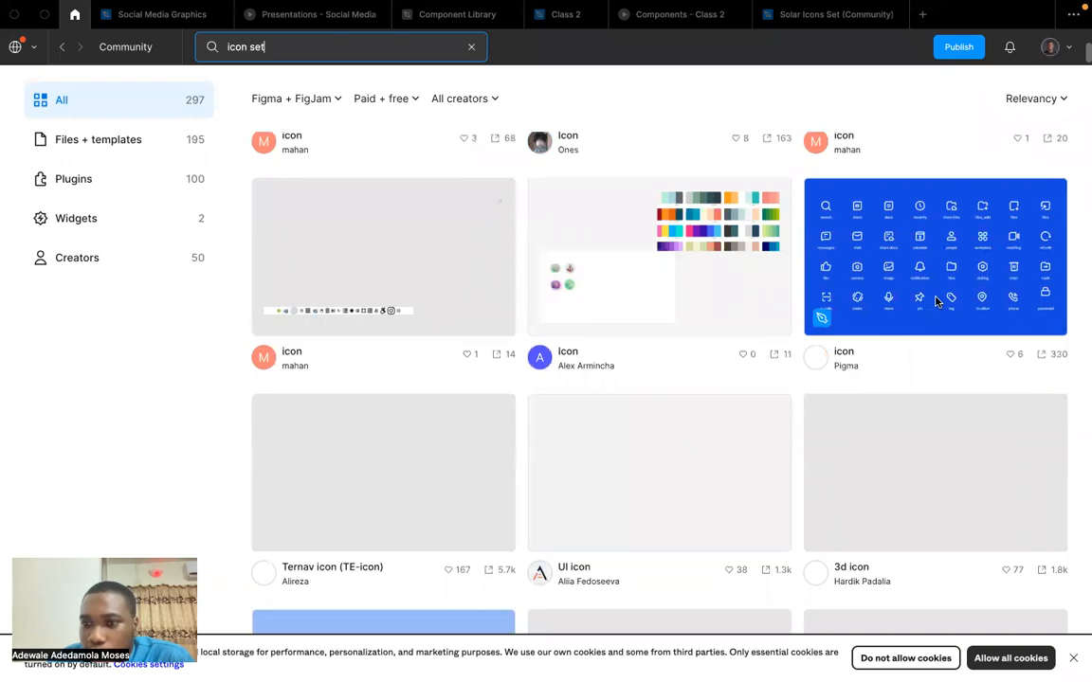
{"action": "left_click", "coordinate": [935, 302]}
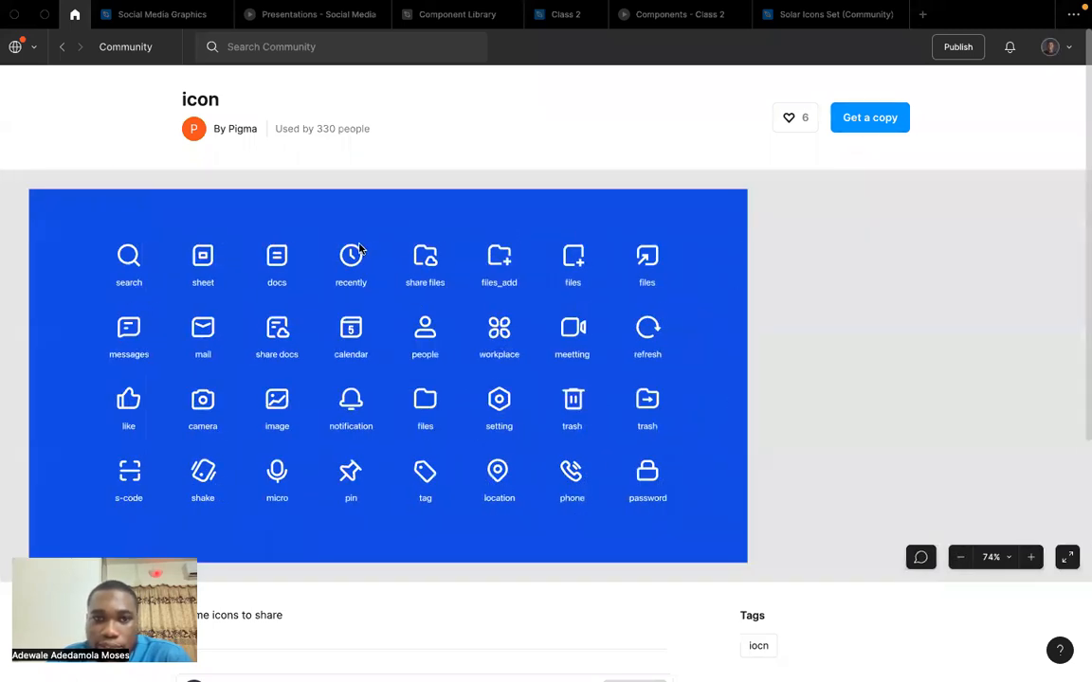
Get a copy of the Community "icon" file, close the extra account-selection page, and inspect the search icon's layers.
{"action": "left_click", "coordinate": [870, 114]}
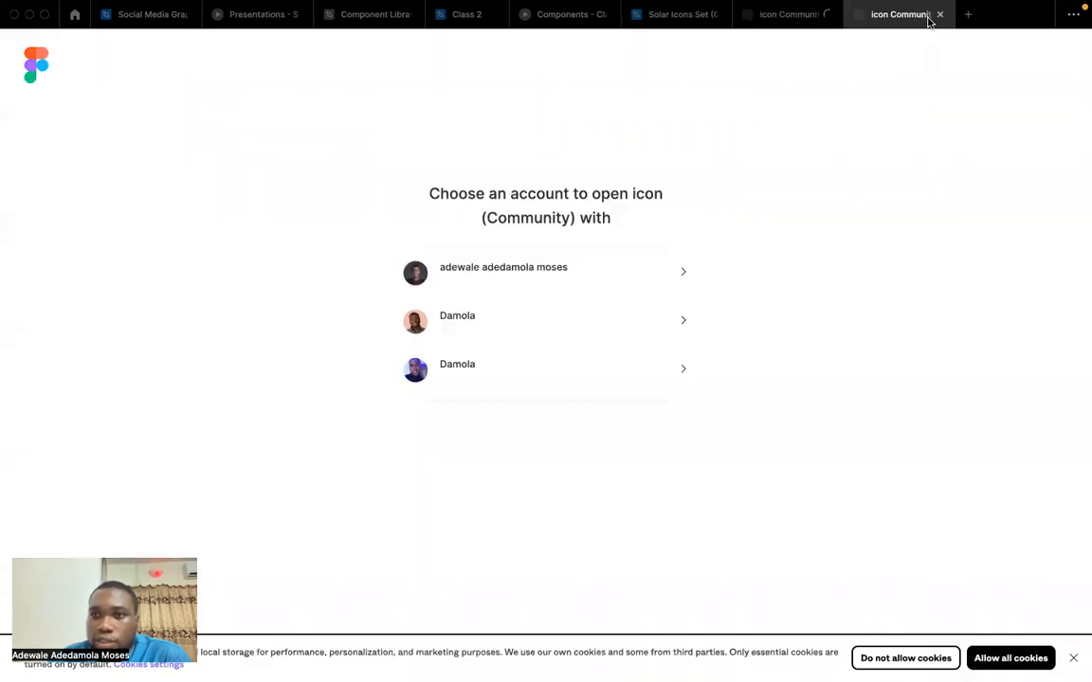
{"action": "left_click", "coordinate": [936, 17]}
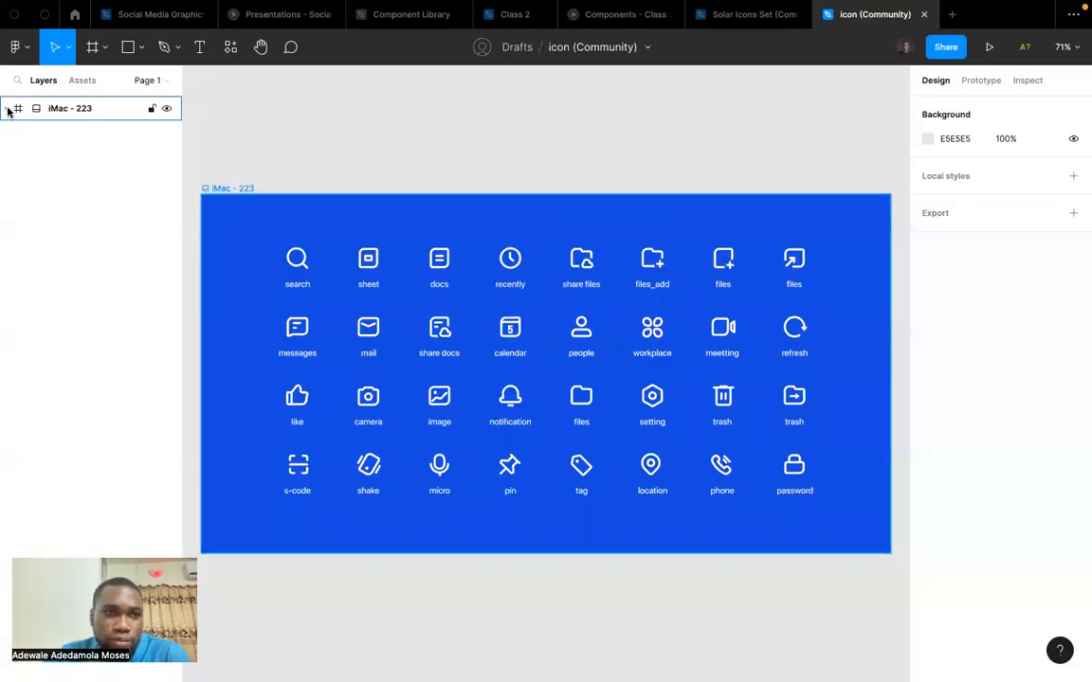
{"action": "left_click", "coordinate": [8, 109]}
{"action": "double_click", "coordinate": [296, 262]}
{"action": "double_click", "coordinate": [294, 262]}
{"action": "left_click", "coordinate": [395, 154]}
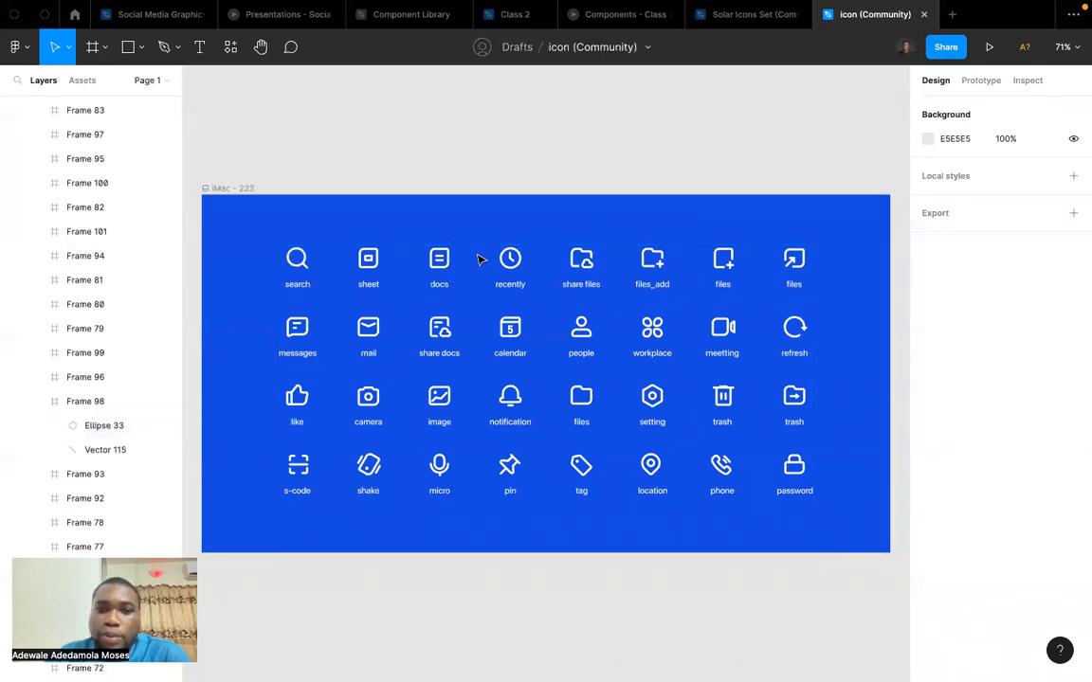
Search the Figma Community for "icon set" again and look through the results for another icon file.
{"action": "left_click", "coordinate": [75, 14]}
{"action": "left_click", "coordinate": [237, 50]}
{"action": "type", "text": "icon set"}
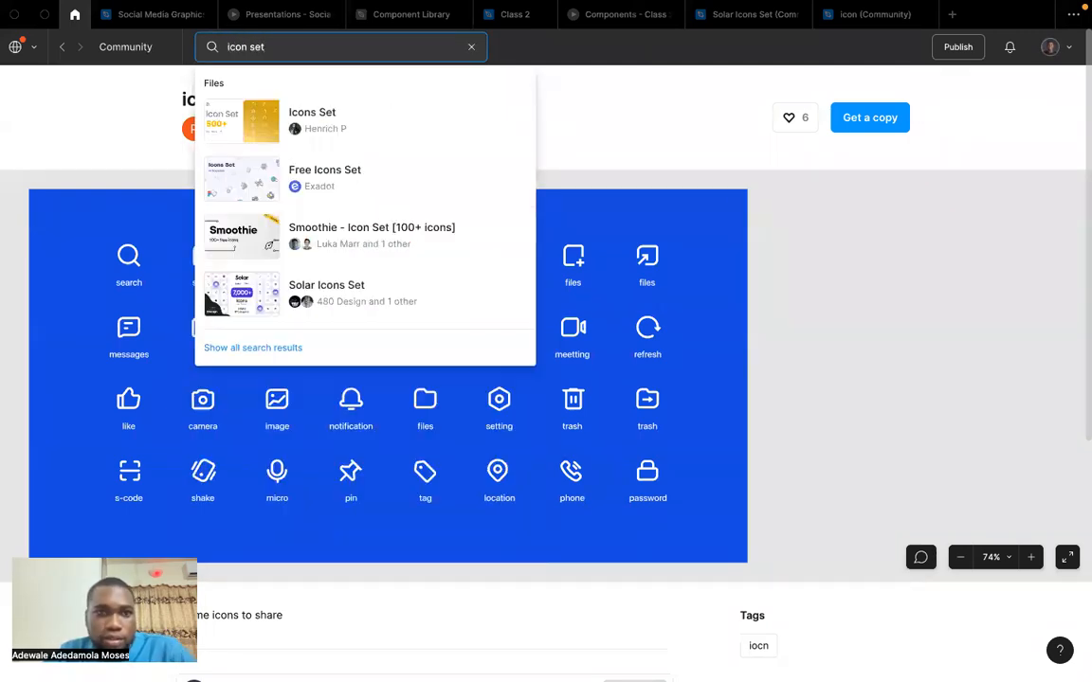
{"action": "key", "text": "Return"}
{"action": "scroll", "coordinate": [531, 268], "scroll_direction": "down", "scroll_amount": 6}
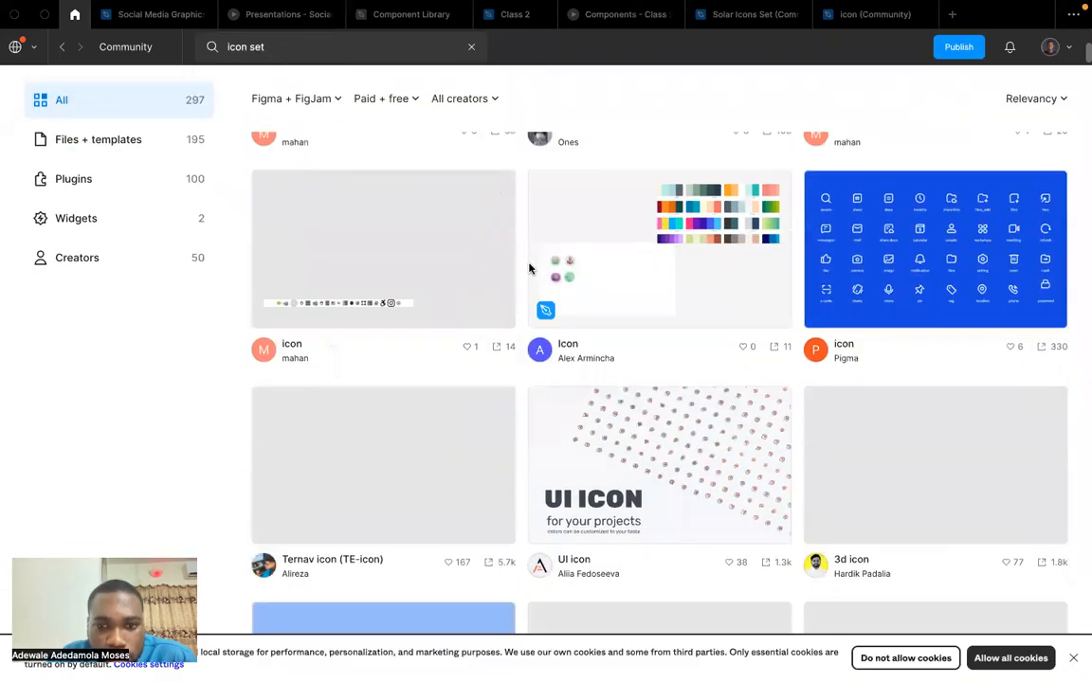
{"action": "scroll", "coordinate": [654, 334], "scroll_direction": "down", "scroll_amount": 1}
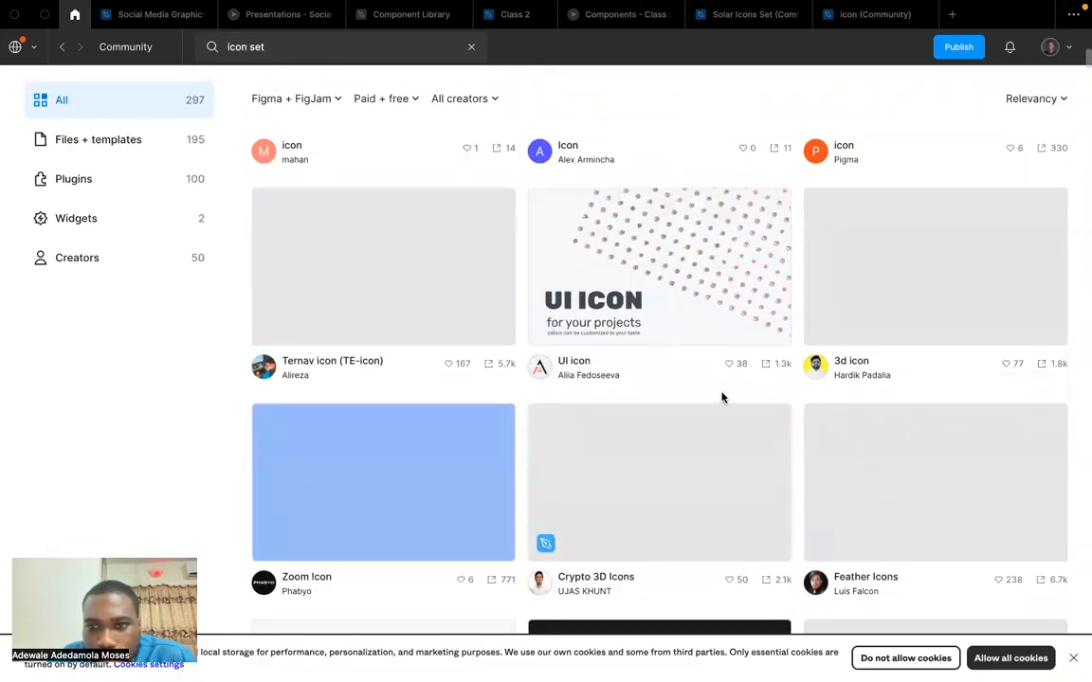
{"action": "scroll", "coordinate": [636, 480], "scroll_direction": "up", "scroll_amount": 3}
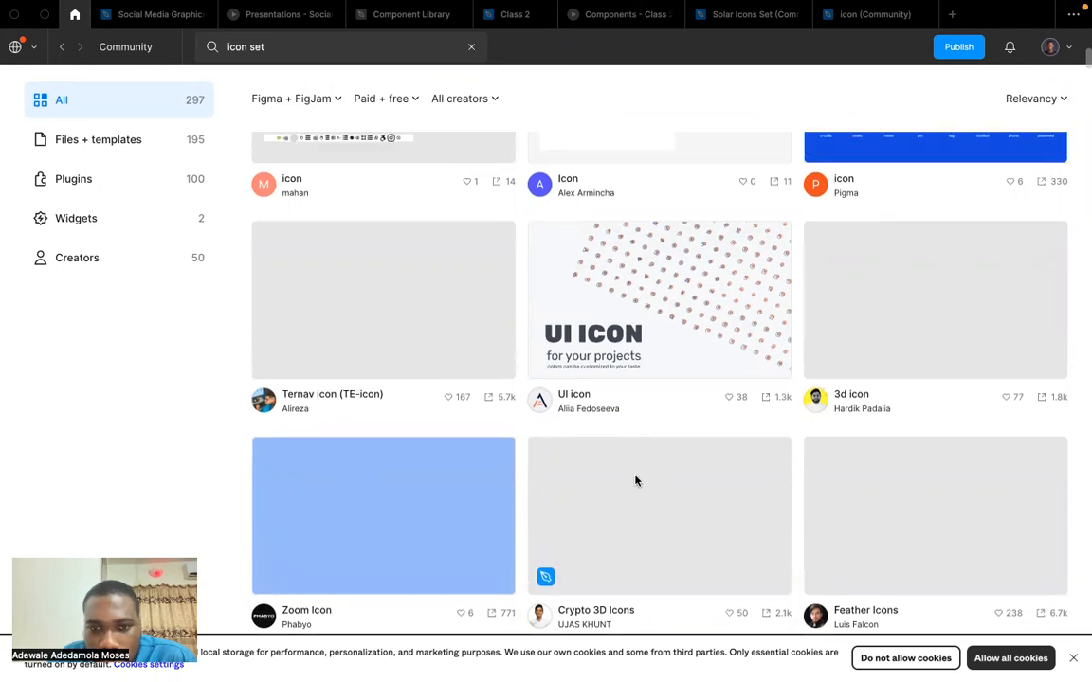
{"action": "scroll", "coordinate": [636, 480], "scroll_direction": "up", "scroll_amount": 2}
{"action": "scroll", "coordinate": [636, 480], "scroll_direction": "down", "scroll_amount": 6}
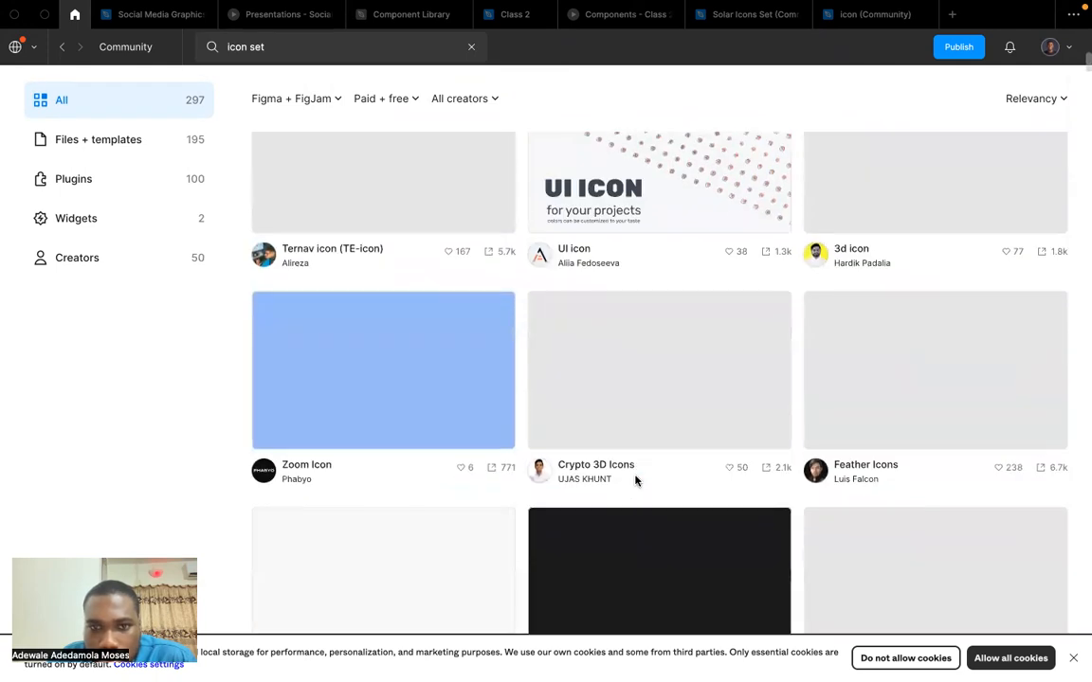
{"action": "scroll", "coordinate": [636, 480], "scroll_direction": "up", "scroll_amount": 1}
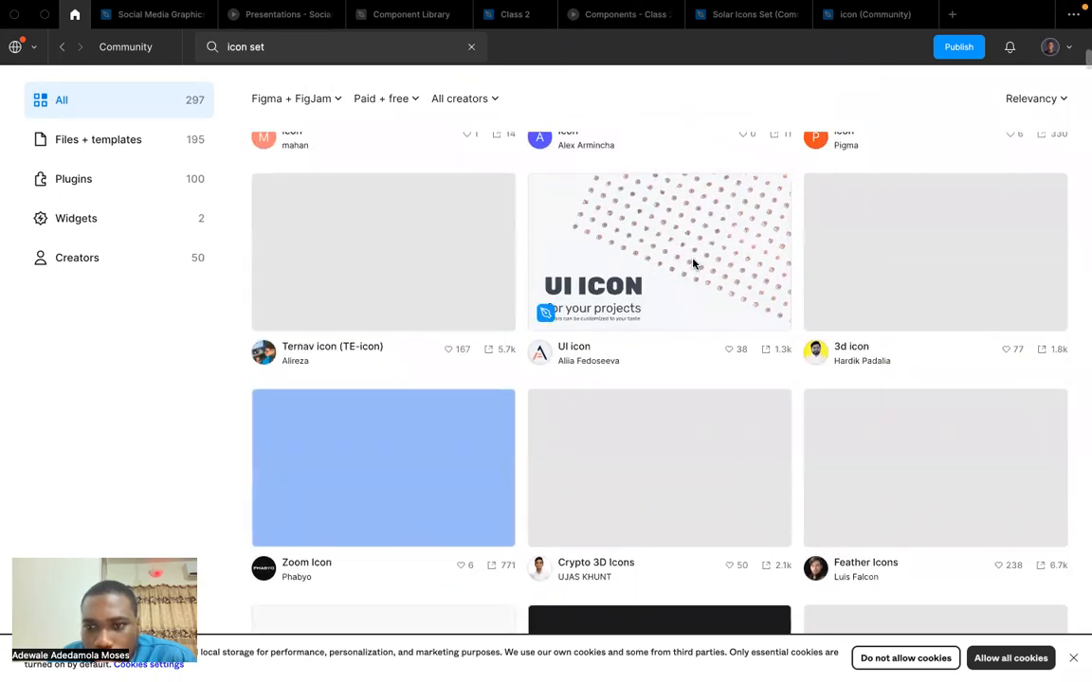
{"action": "scroll", "coordinate": [871, 406], "scroll_direction": "down", "scroll_amount": 7}
{"action": "scroll", "coordinate": [872, 405], "scroll_direction": "down", "scroll_amount": 3}
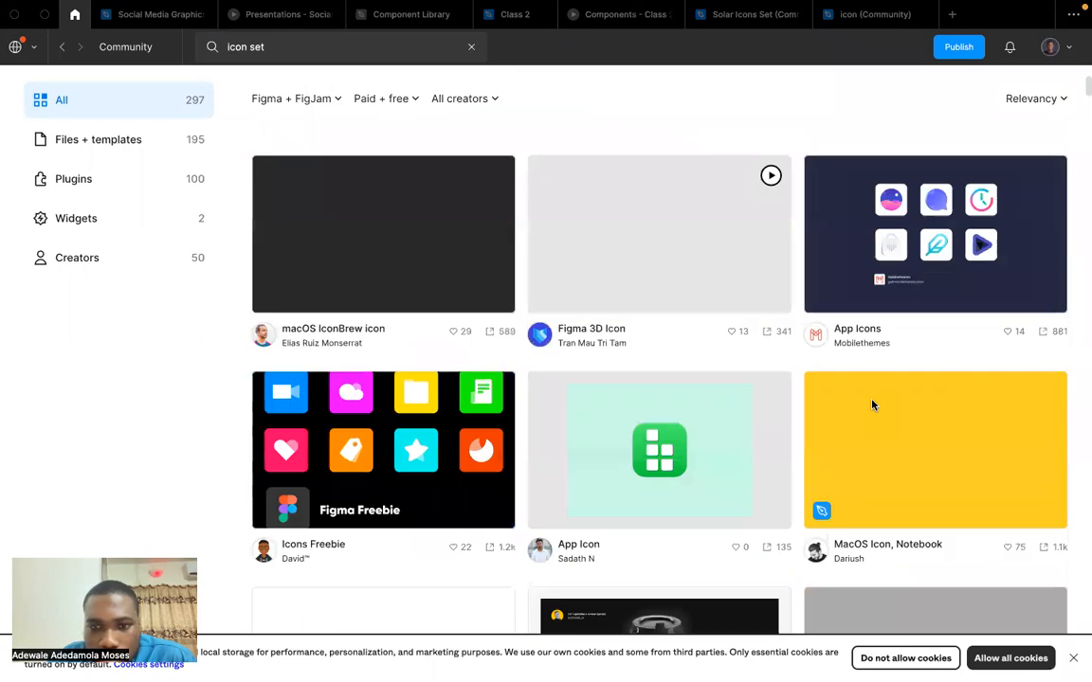
{"action": "scroll", "coordinate": [872, 404], "scroll_direction": "up", "scroll_amount": 11}
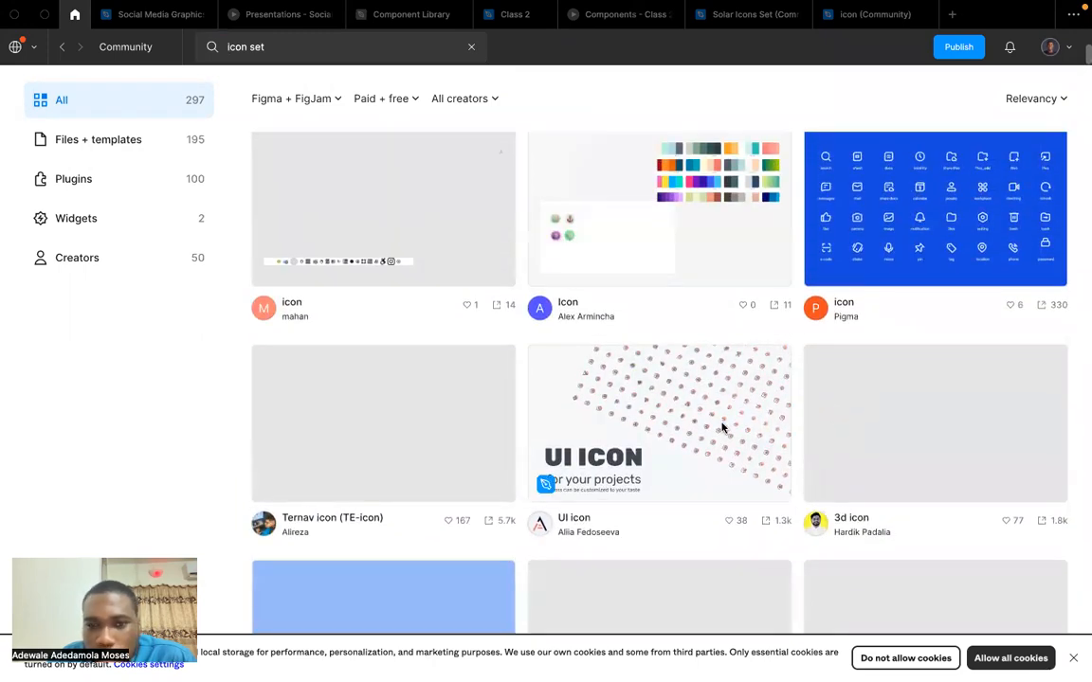
Open the "UI icon" Community file and get a copy of it, closing the extra account-selection page.
{"action": "left_click", "coordinate": [722, 428]}
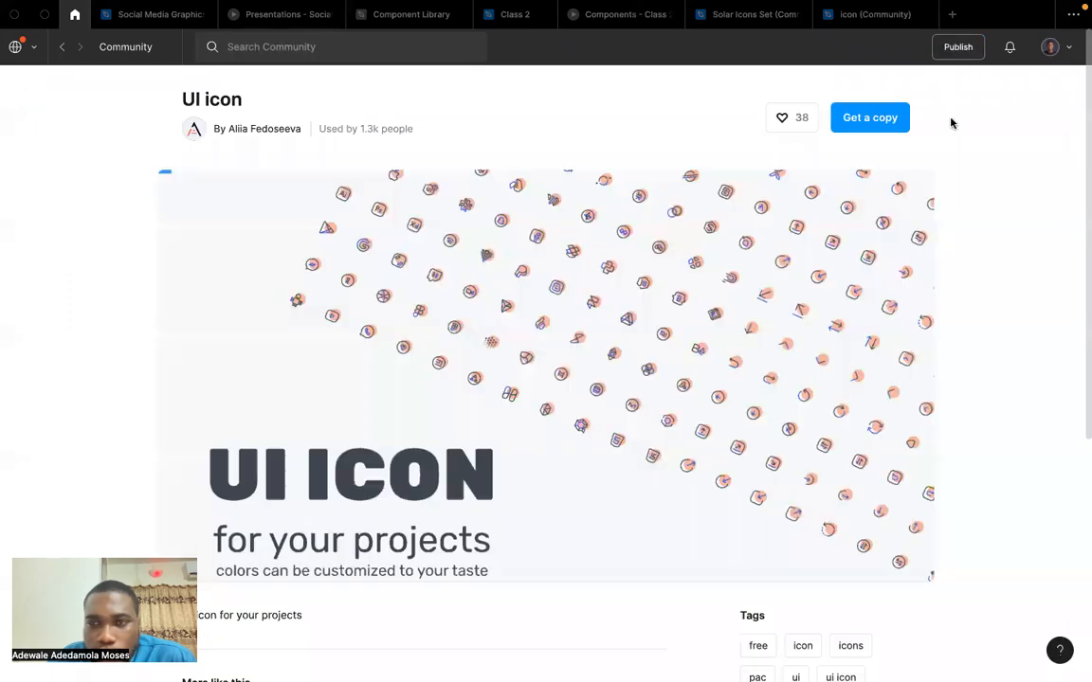
{"action": "left_click", "coordinate": [869, 119]}
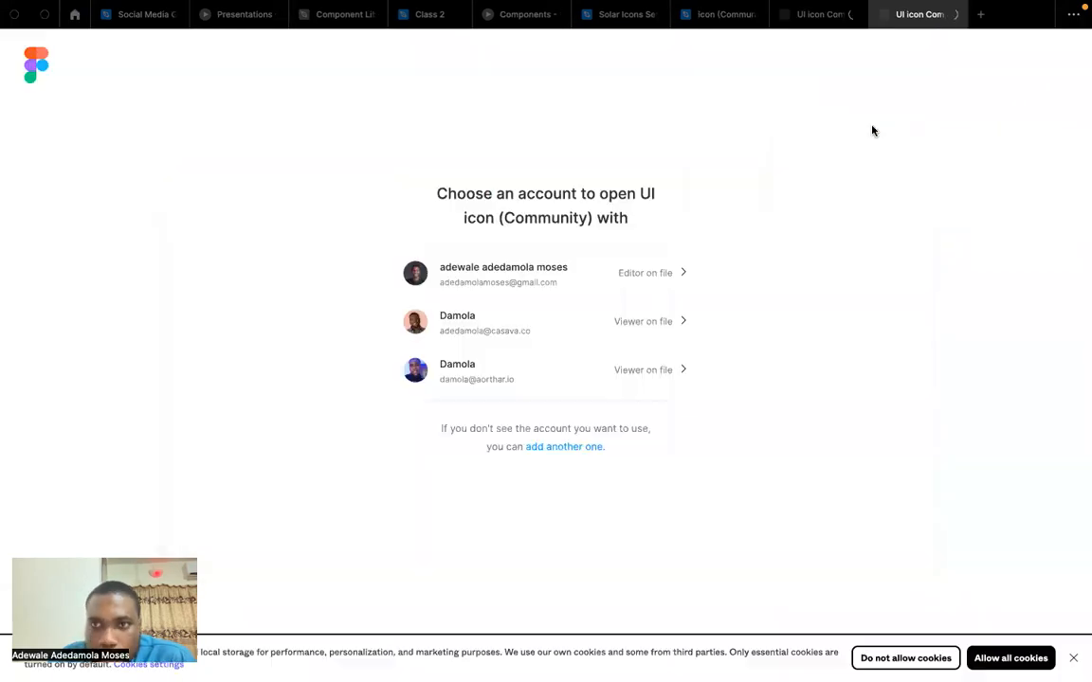
{"action": "double_click", "coordinate": [507, 267]}
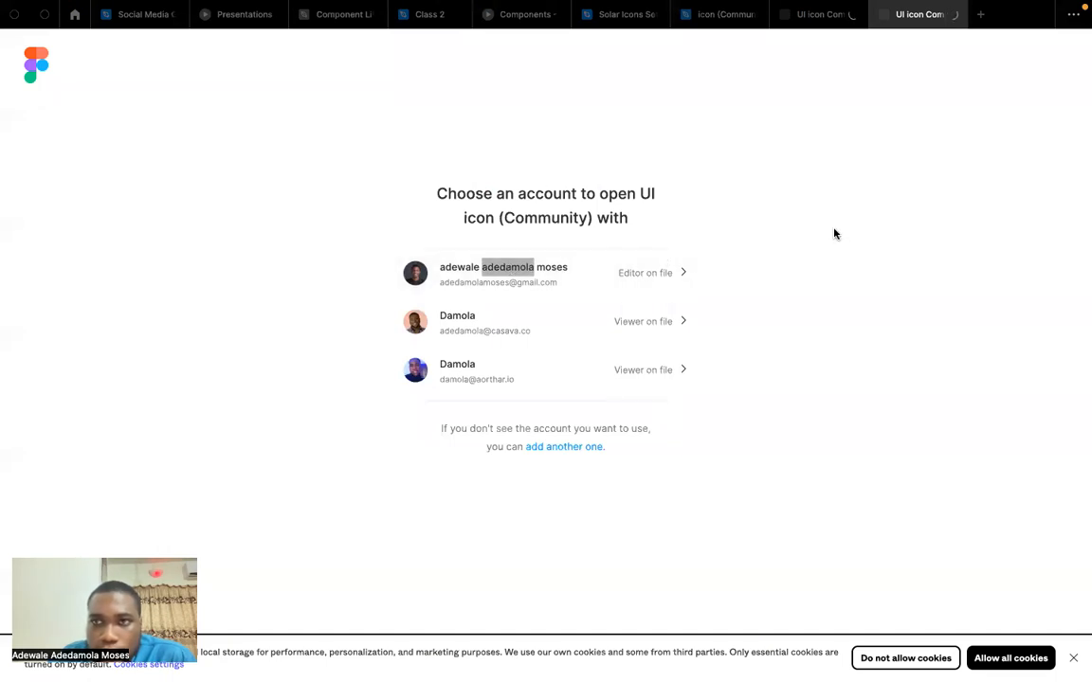
{"action": "left_click", "coordinate": [851, 15]}
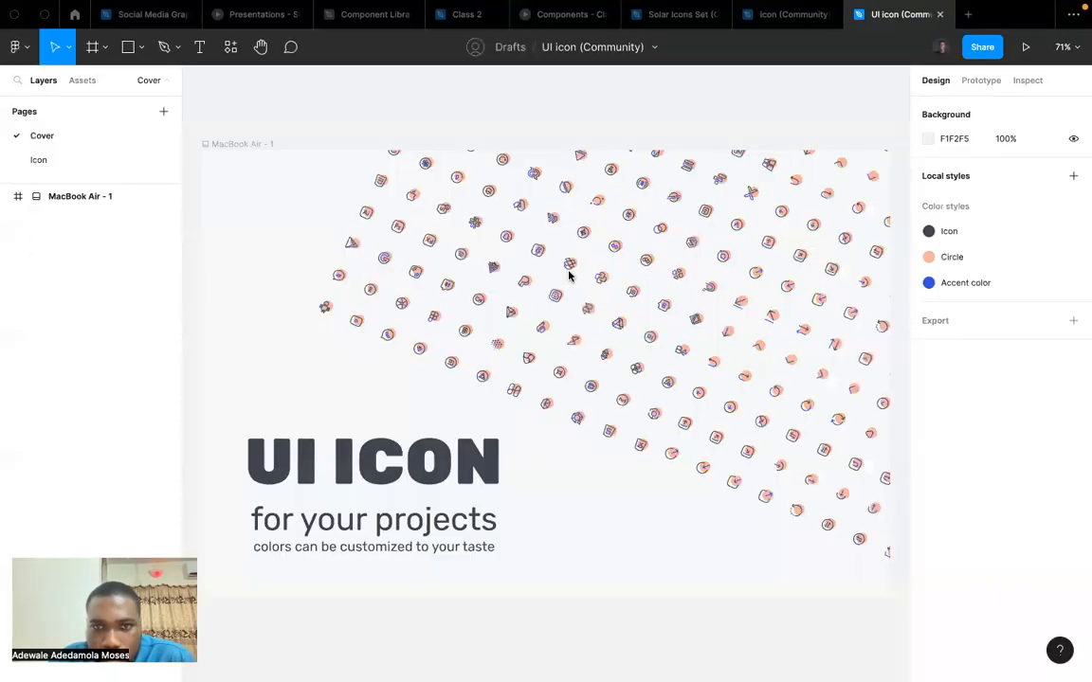
Go to the Icon page and inspect the first row of icons in the Computers, Devices, Electronics group.
{"action": "left_click", "coordinate": [39, 161]}
{"action": "scroll", "coordinate": [371, 337], "scroll_direction": "up", "scroll_amount": 10}
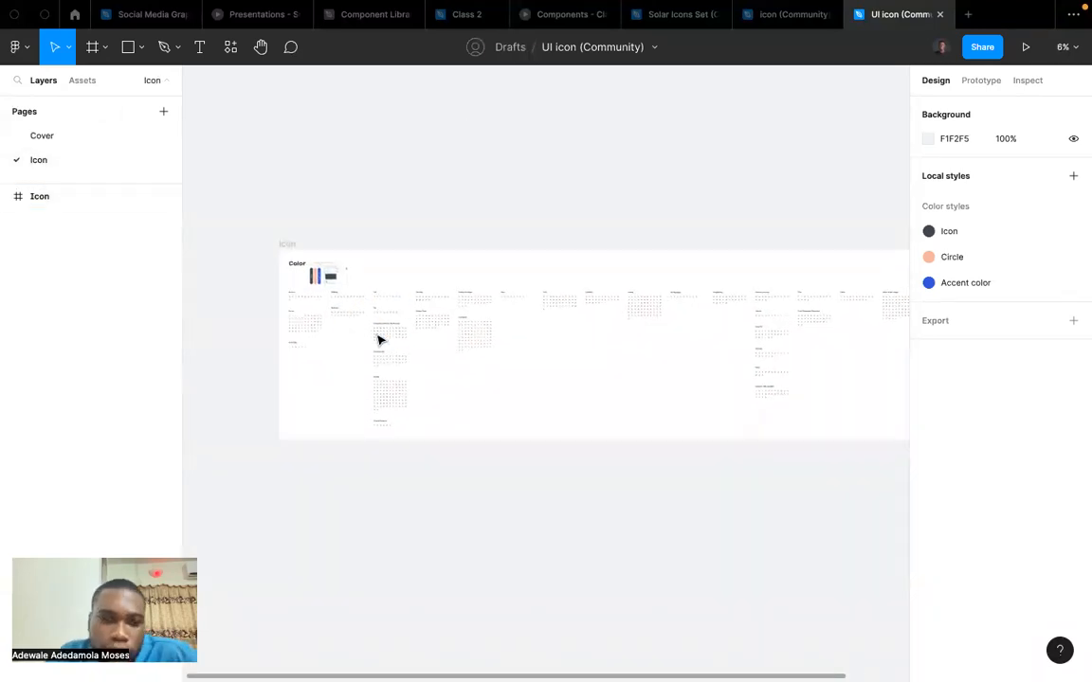
{"action": "left_click", "coordinate": [309, 171]}
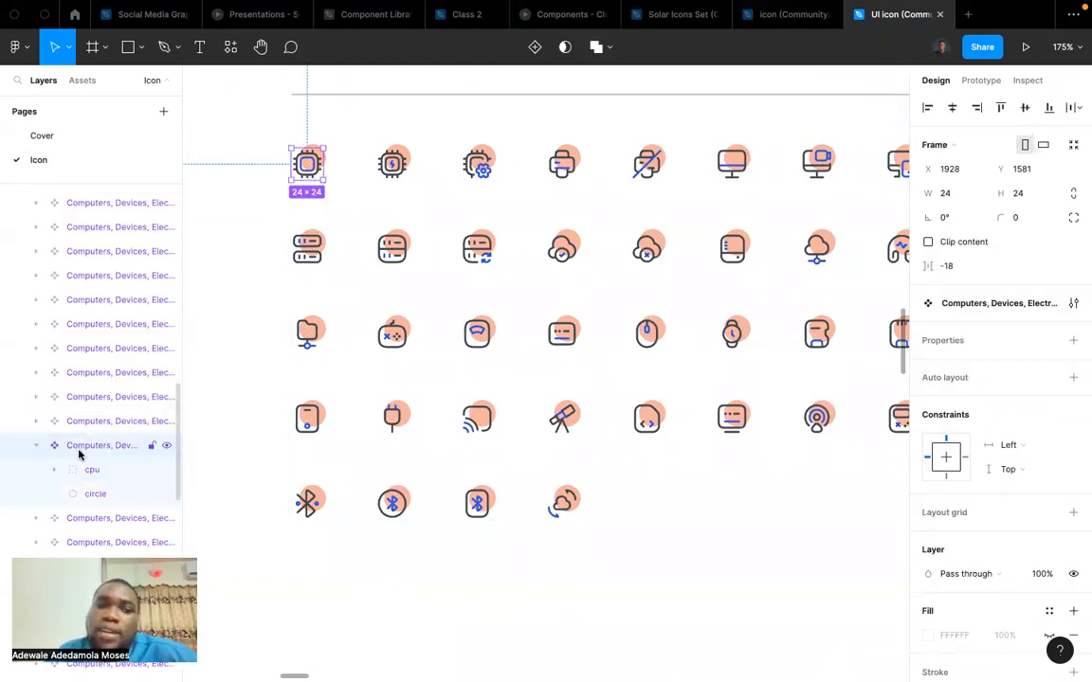
{"action": "left_click", "coordinate": [392, 165]}
{"action": "left_click", "coordinate": [477, 165]}
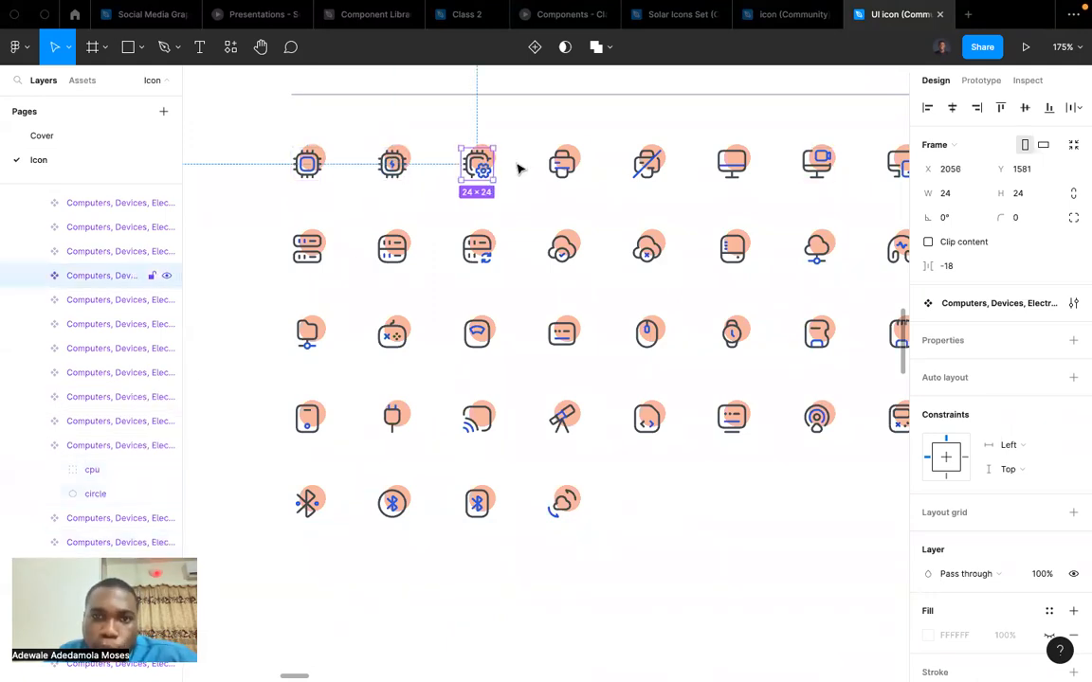
{"action": "left_click", "coordinate": [563, 165]}
{"action": "left_click", "coordinate": [650, 168]}
{"action": "left_click", "coordinate": [730, 166]}
Select the whole Icon frame containing all icon groups and copy it.
{"action": "scroll", "coordinate": [729, 169], "scroll_direction": "down", "scroll_amount": 10}
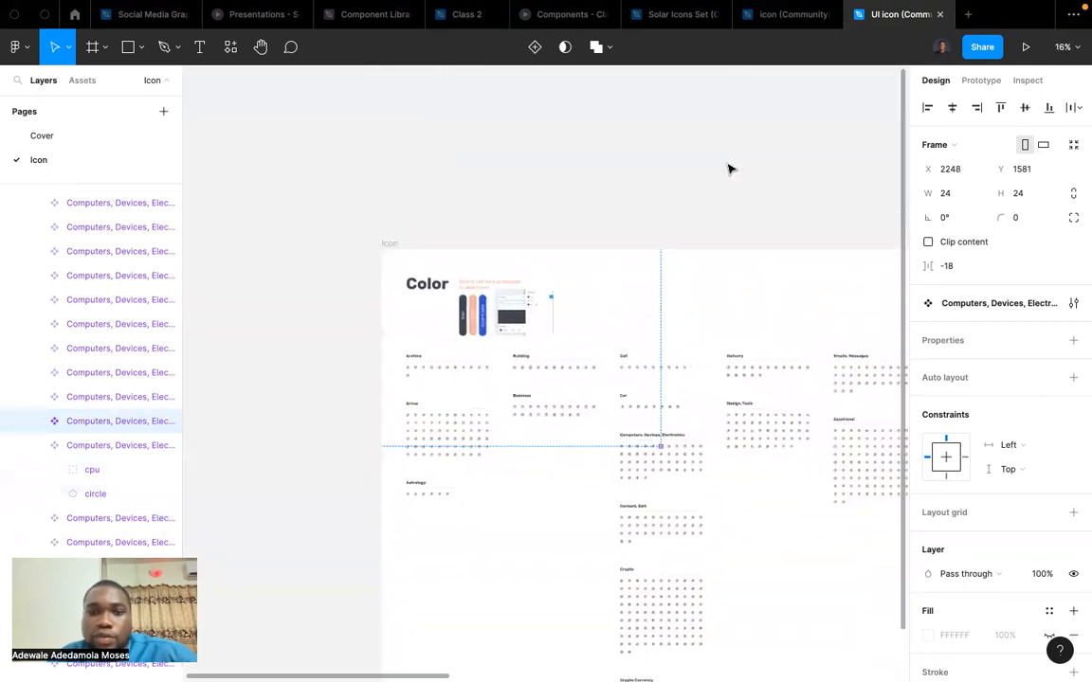
{"action": "scroll", "coordinate": [701, 180], "scroll_direction": "down", "scroll_amount": 3}
{"action": "left_click", "coordinate": [504, 227]}
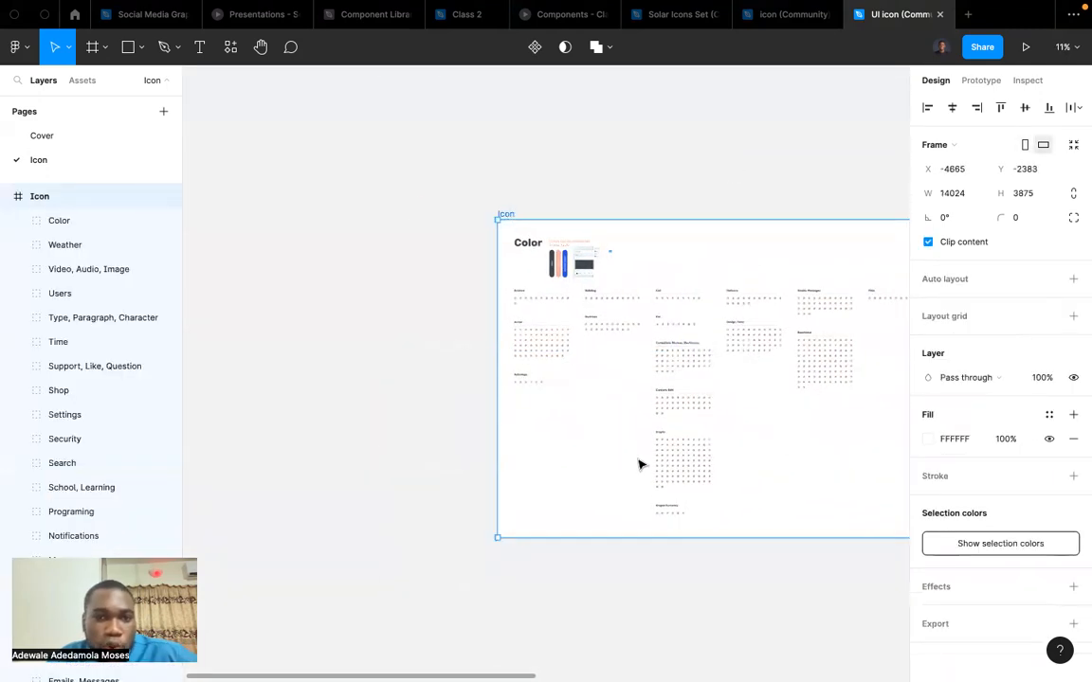
{"action": "scroll", "coordinate": [571, 290], "scroll_direction": "right", "scroll_amount": 3}
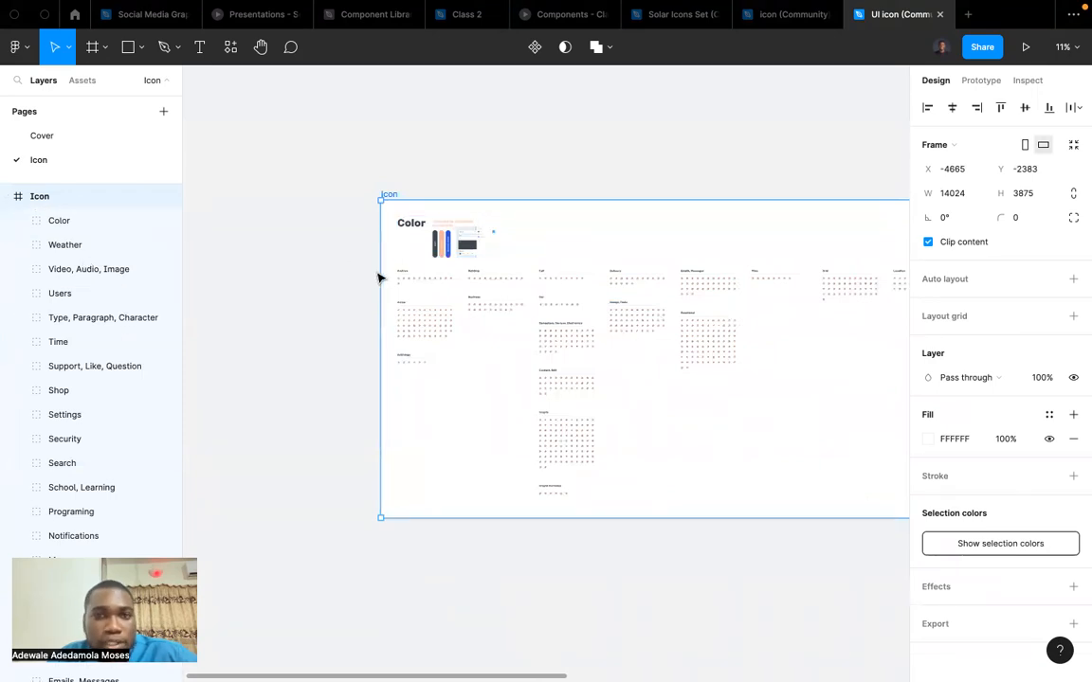
Switch to the Class 2 file and add a new page named Iconography.
{"action": "left_click", "coordinate": [466, 14]}
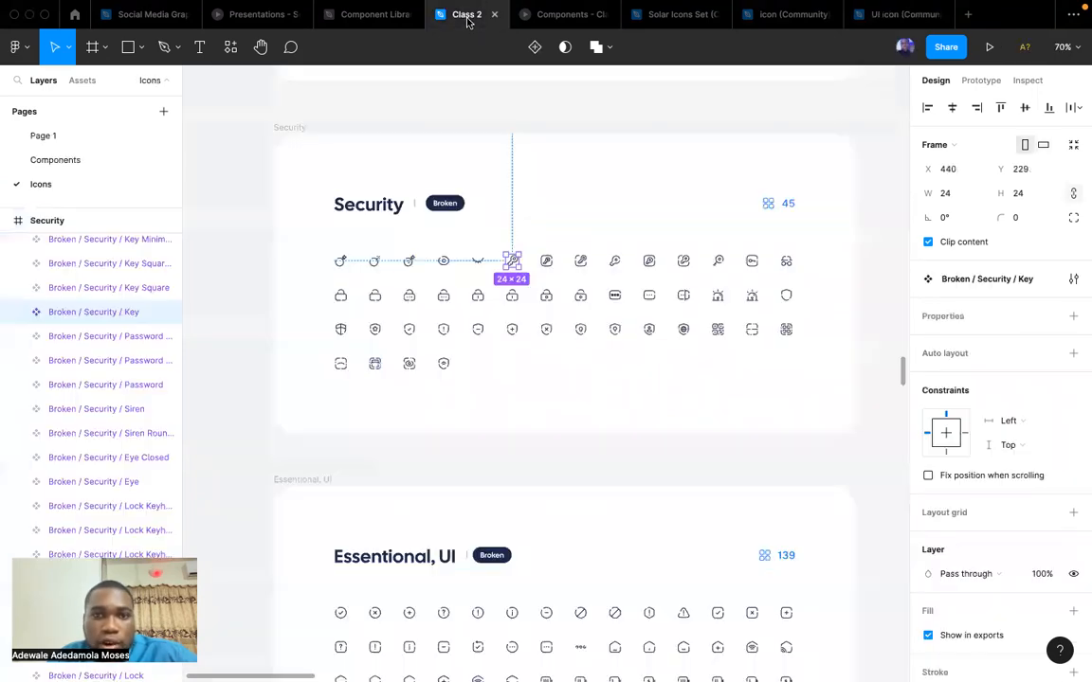
{"action": "left_click", "coordinate": [164, 112]}
{"action": "key", "text": "BackSpace"}
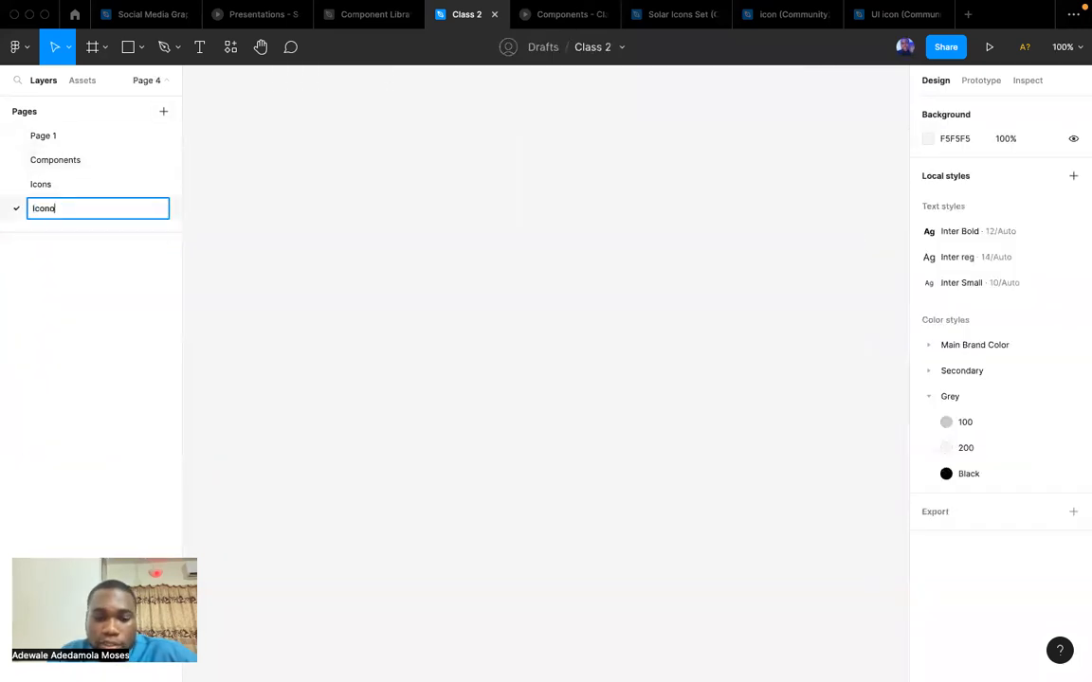
{"action": "type", "text": "Iconography"}
{"action": "key", "text": "Return"}
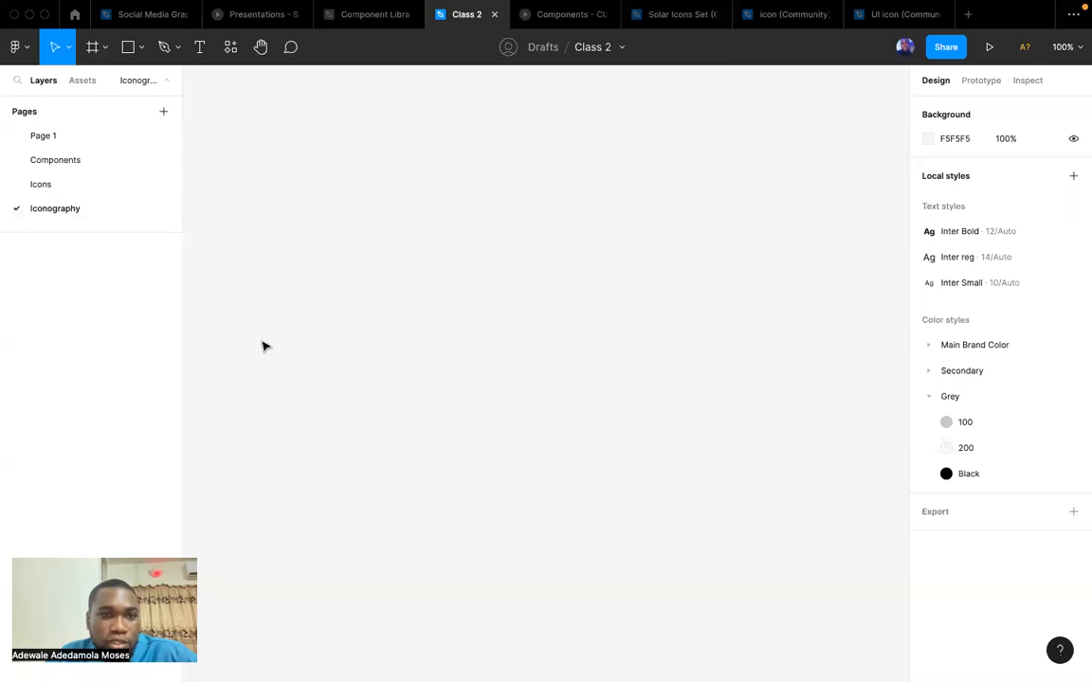
Paste the copied Icon frame onto the Iconography page and inspect the Arrow/refresh-2 icon component.
{"action": "key", "text": "super+v"}
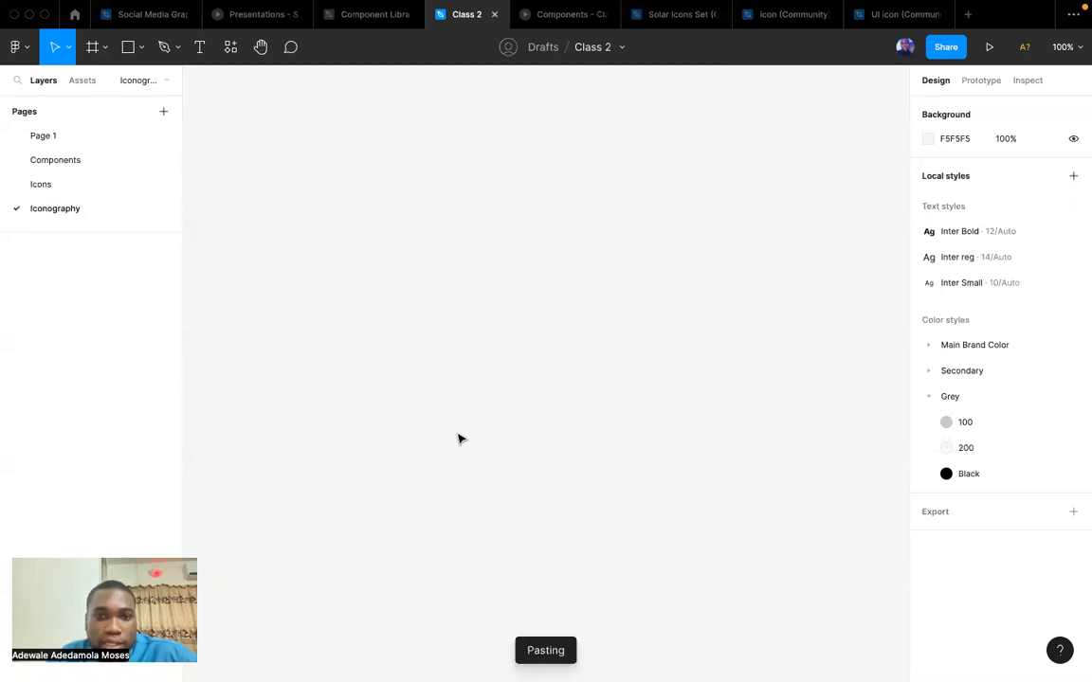
{"action": "scroll", "coordinate": [331, 358], "scroll_direction": "up", "scroll_amount": 10}
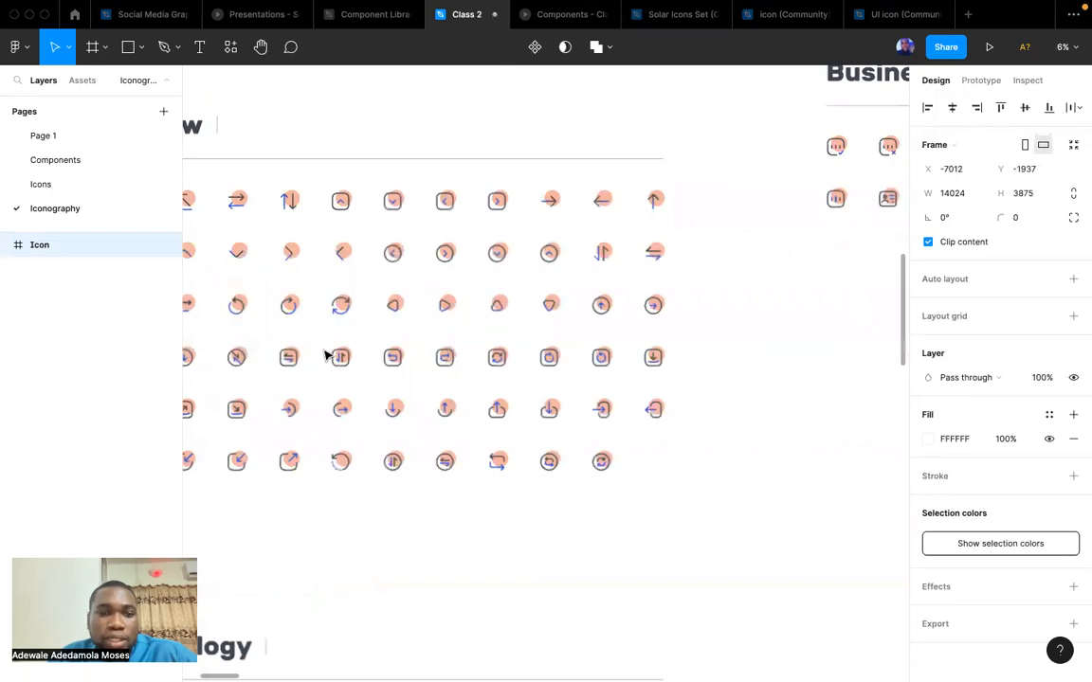
{"action": "scroll", "coordinate": [336, 323], "scroll_direction": "up", "scroll_amount": 5}
{"action": "left_click", "coordinate": [346, 288]}
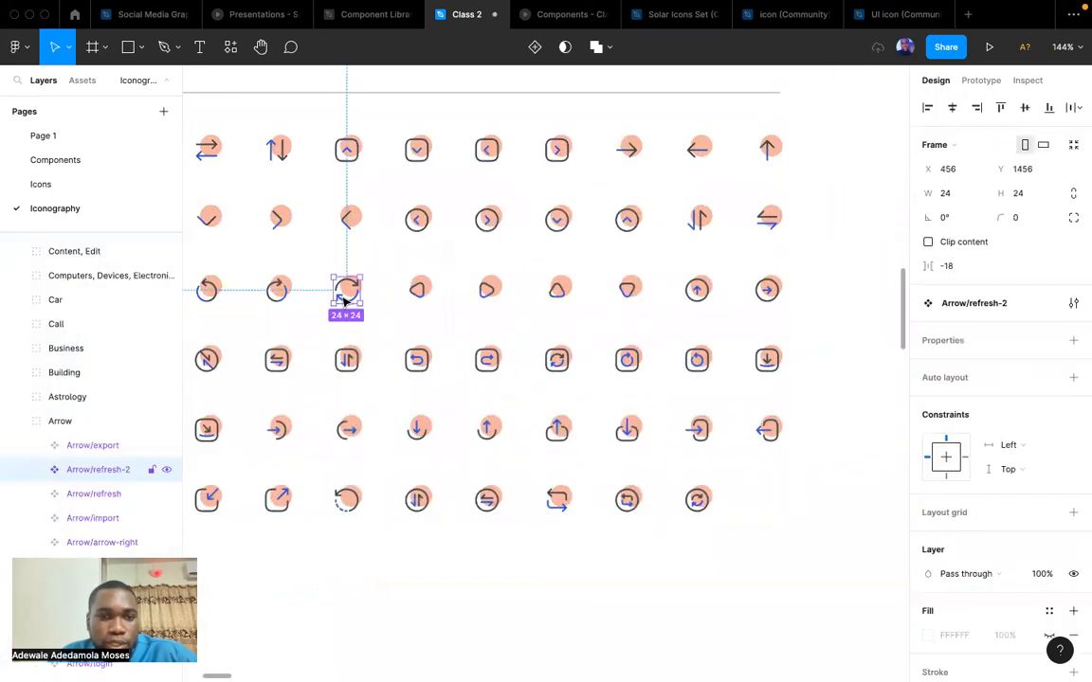
{"action": "double_click", "coordinate": [346, 287]}
{"action": "key", "text": "Escape"}
{"action": "scroll", "coordinate": [400, 335], "scroll_direction": "down", "scroll_amount": 10}
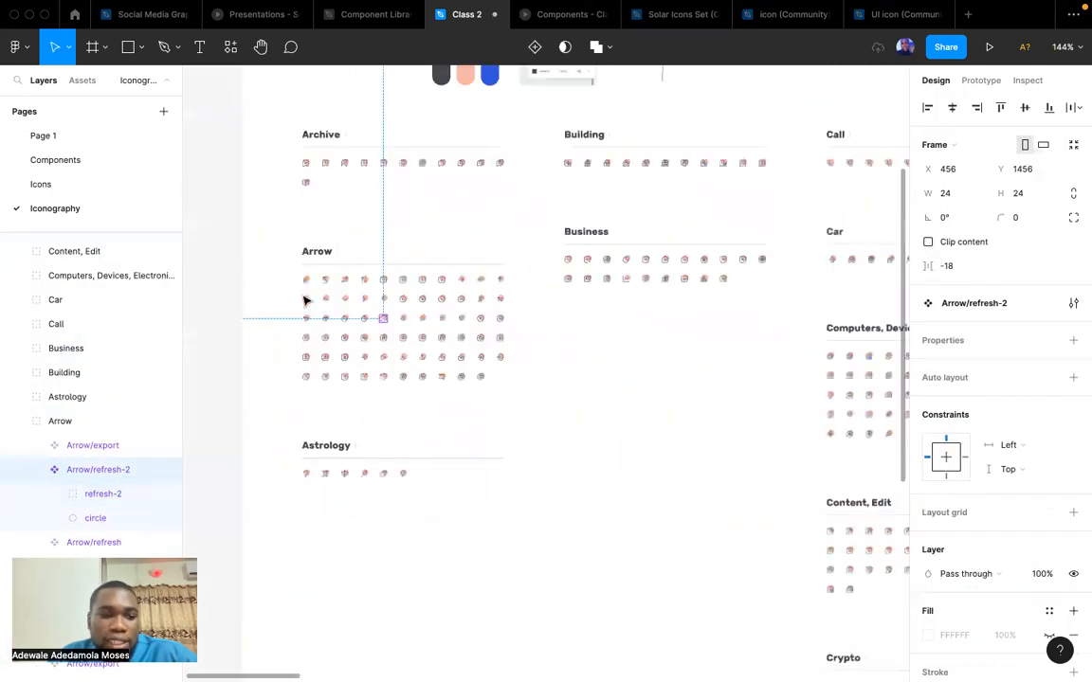
Go to the Components page and inspect the Default variant of the Primary button.
{"action": "left_click", "coordinate": [93, 159]}
{"action": "scroll", "coordinate": [573, 294], "scroll_direction": "right", "scroll_amount": 5}
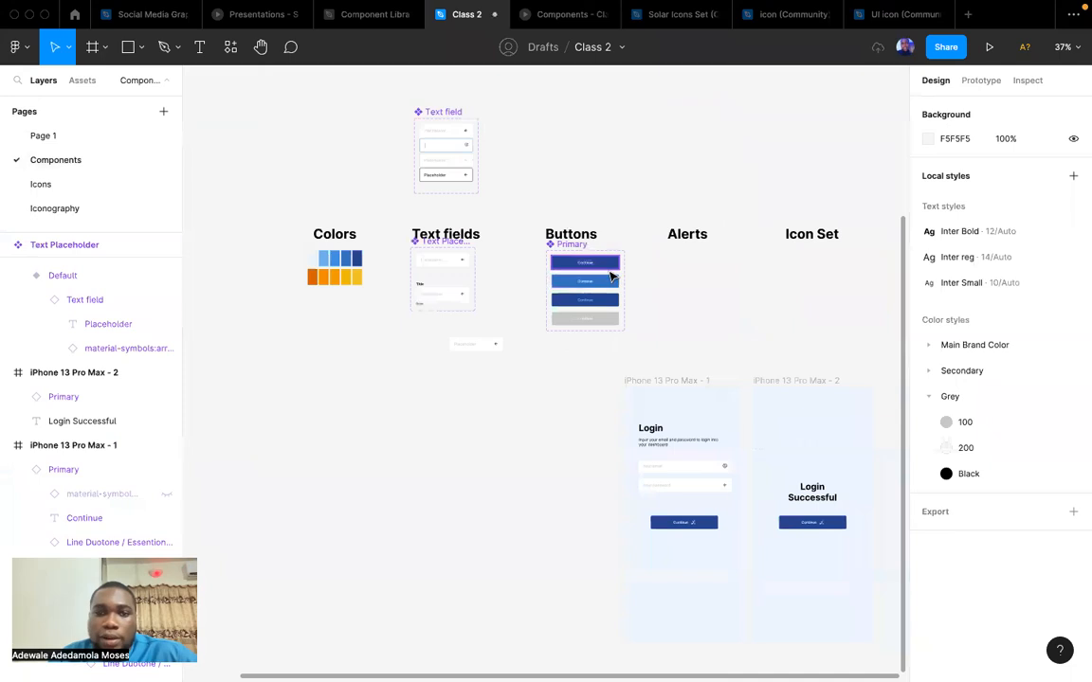
{"action": "scroll", "coordinate": [611, 276], "scroll_direction": "up", "scroll_amount": 5}
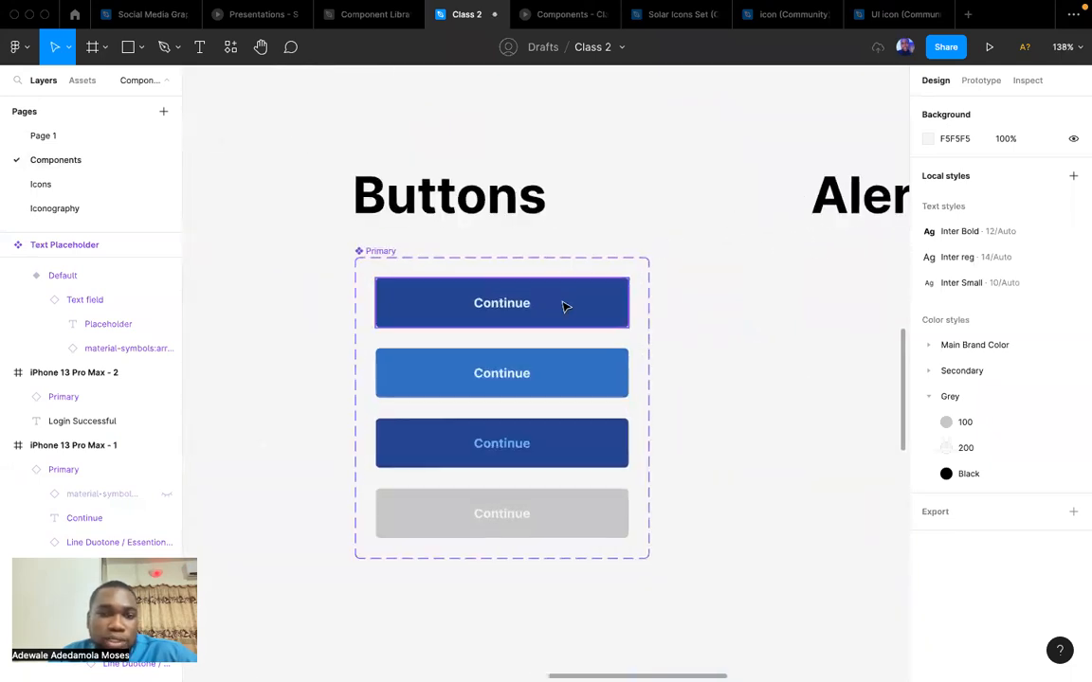
{"action": "left_click", "coordinate": [563, 307]}
{"action": "scroll", "coordinate": [555, 311], "scroll_direction": "down", "scroll_amount": 10}
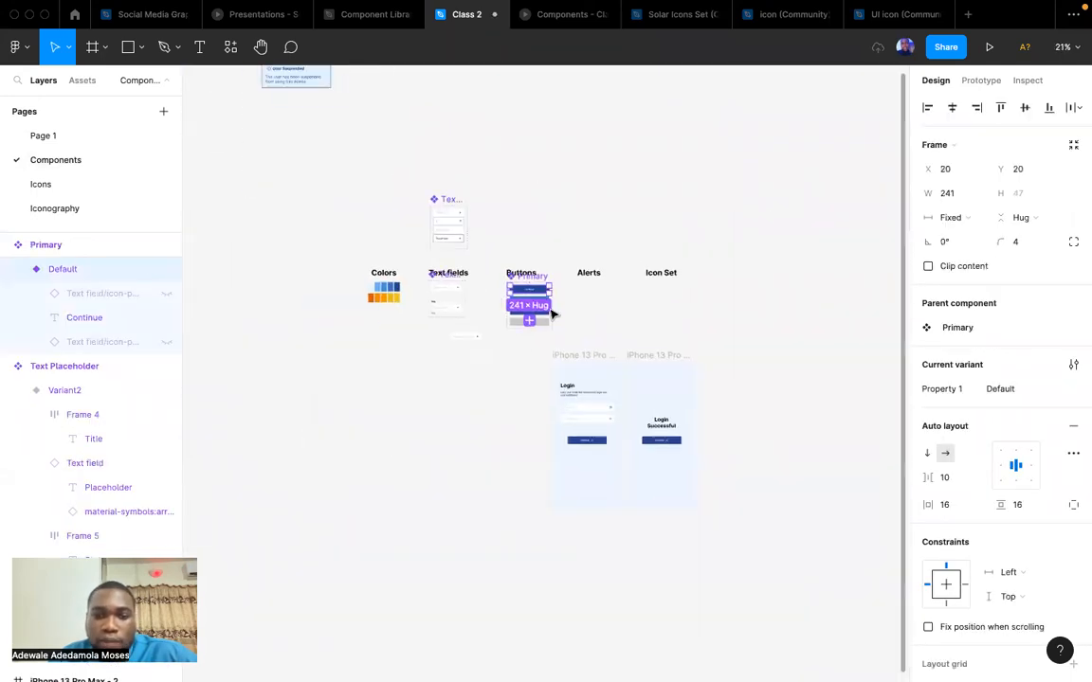
Swap the icon in the Login screen's email field for the apple icon from the Iconography page's Crypto group.
{"action": "scroll", "coordinate": [617, 418], "scroll_direction": "up", "scroll_amount": 10}
{"action": "left_click", "coordinate": [578, 383]}
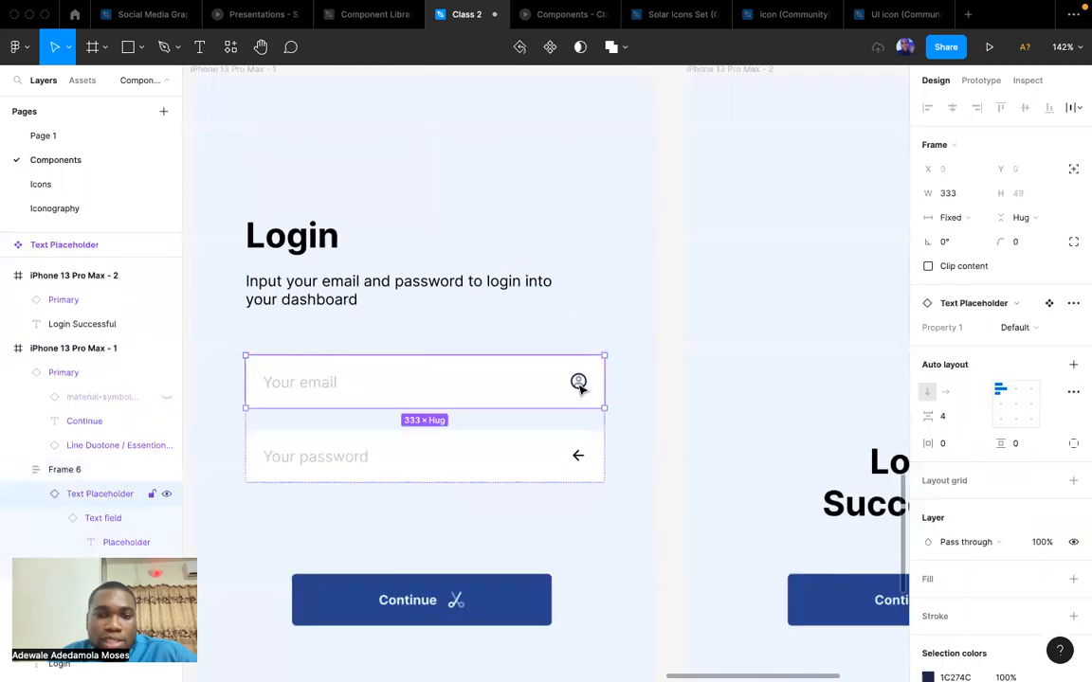
{"action": "left_click", "coordinate": [578, 383]}
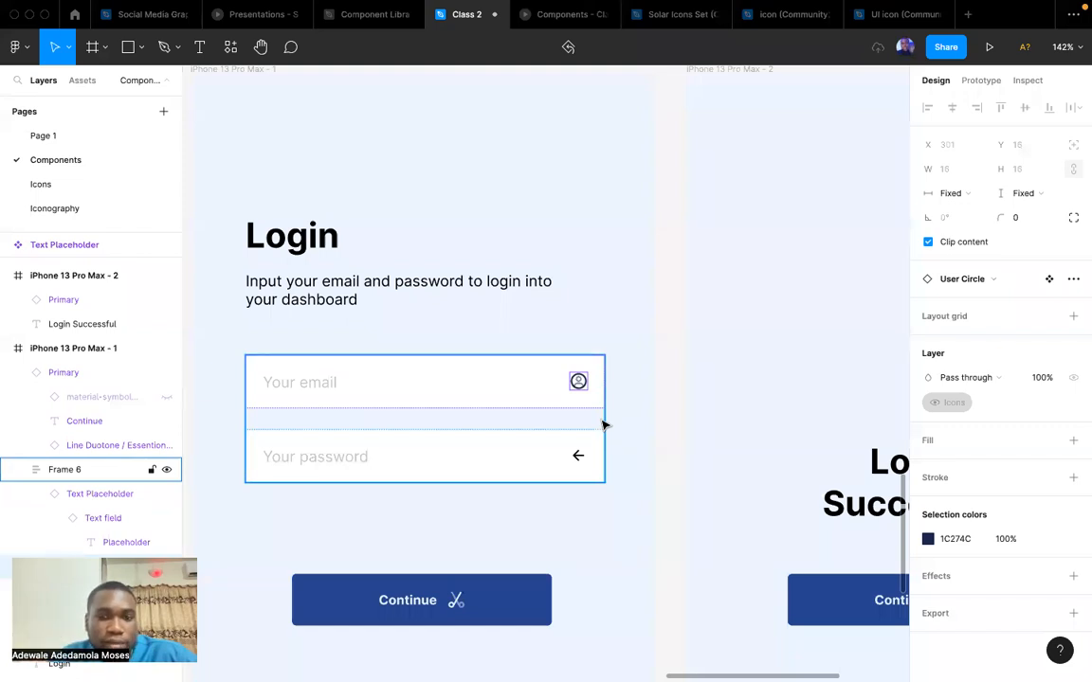
{"action": "left_click", "coordinate": [954, 280]}
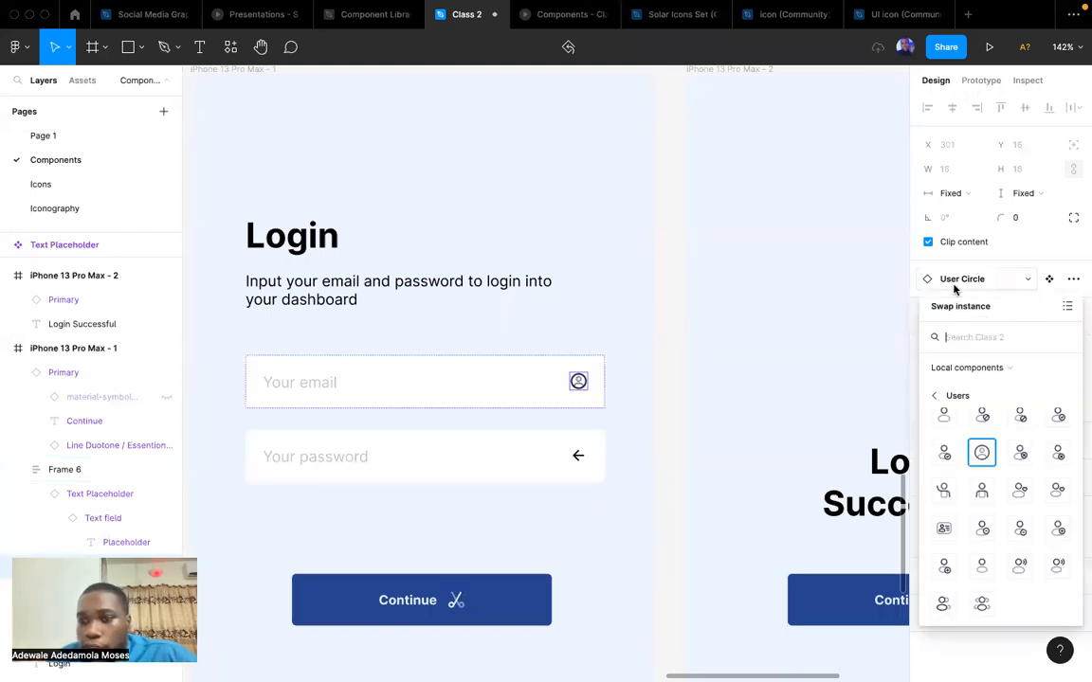
{"action": "left_click", "coordinate": [938, 395]}
{"action": "left_click", "coordinate": [965, 368]}
{"action": "left_click", "coordinate": [948, 366]}
{"action": "left_click", "coordinate": [957, 392]}
{"action": "left_click", "coordinate": [956, 395]}
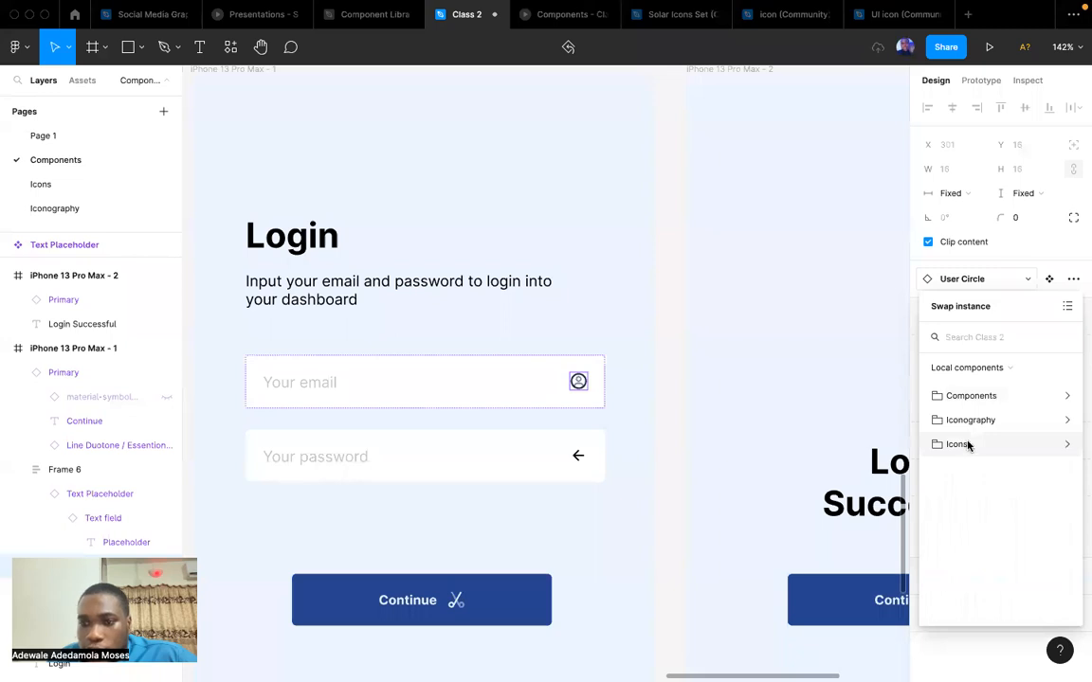
{"action": "left_click", "coordinate": [967, 423]}
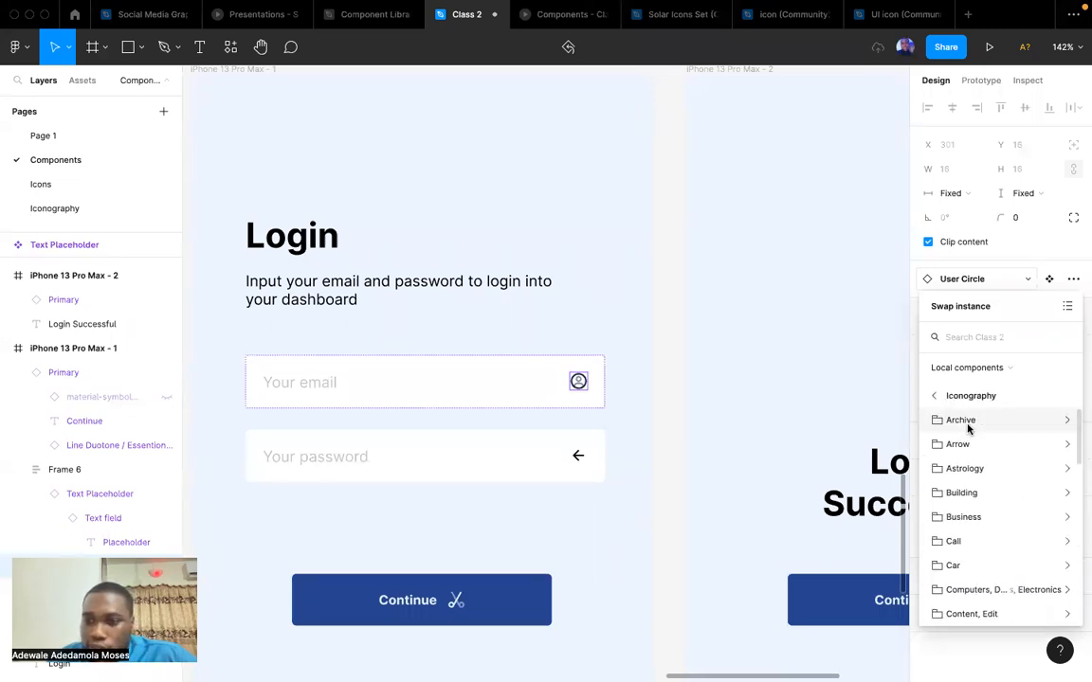
{"action": "scroll", "coordinate": [986, 517], "scroll_direction": "down", "scroll_amount": 2}
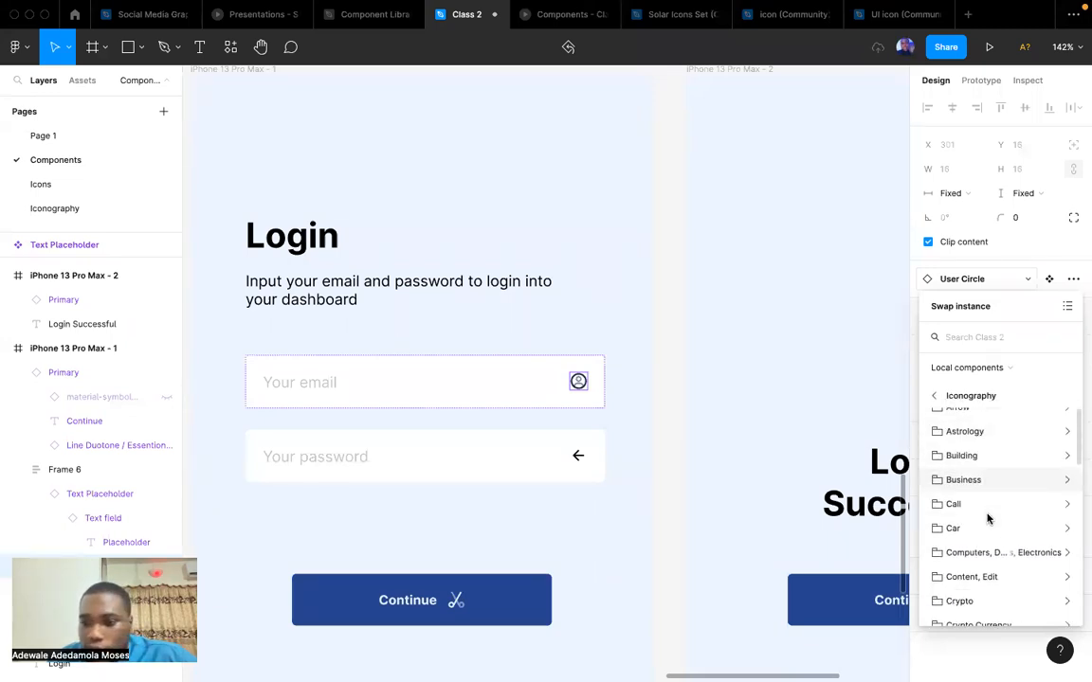
{"action": "scroll", "coordinate": [970, 479], "scroll_direction": "down", "scroll_amount": 4}
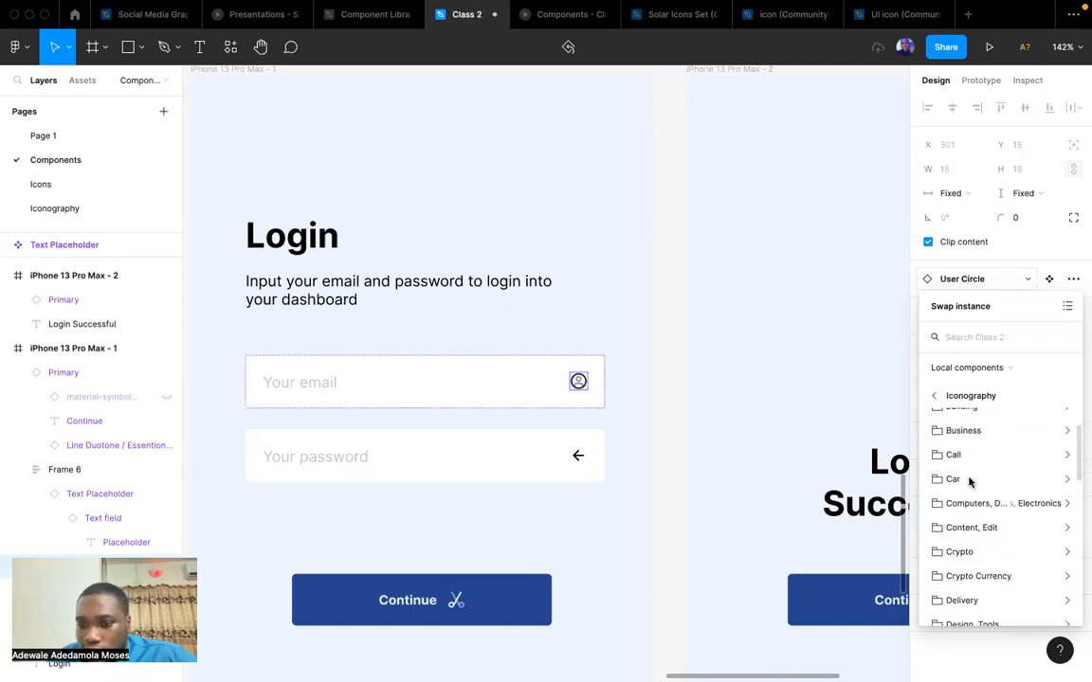
{"action": "left_click", "coordinate": [965, 493]}
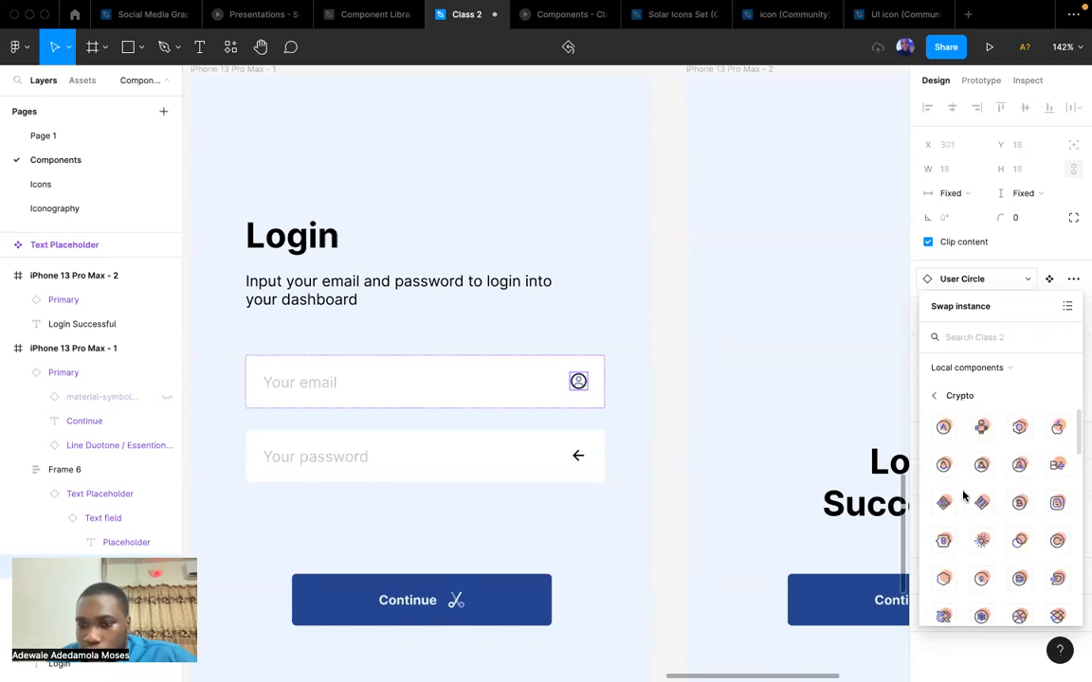
{"action": "left_click", "coordinate": [1058, 428]}
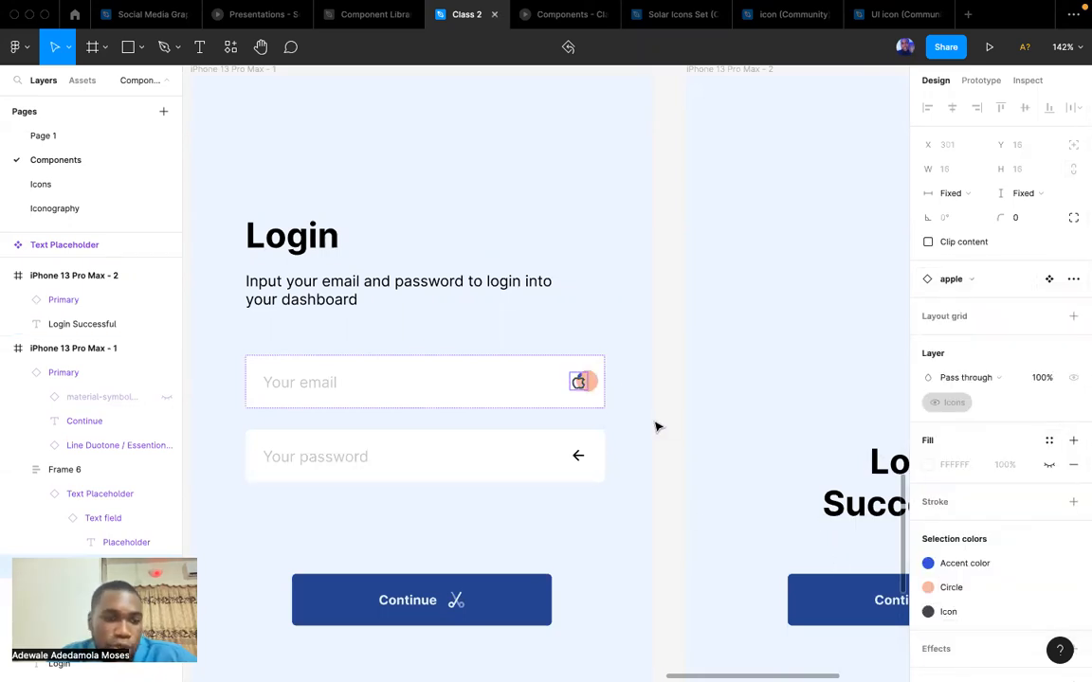
On the Iconography page, select all layers with the same properties as the circle in Arrow/refresh-2 and delete them.
{"action": "left_click", "coordinate": [38, 185]}
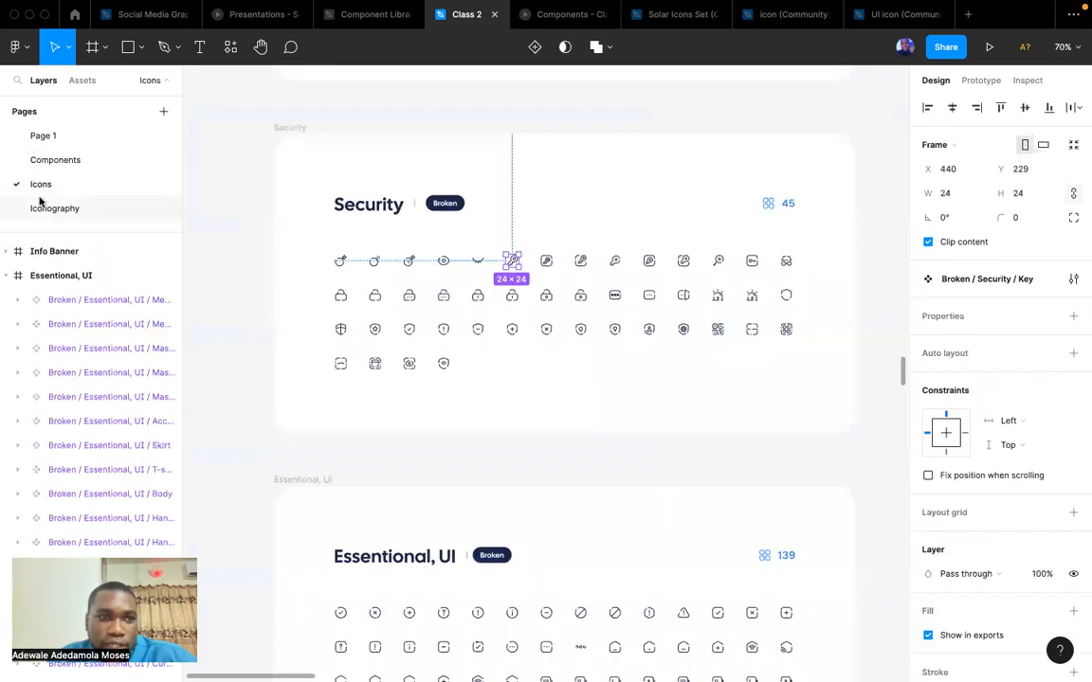
{"action": "left_click", "coordinate": [52, 209]}
{"action": "scroll", "coordinate": [375, 295], "scroll_direction": "up", "scroll_amount": 3}
{"action": "scroll", "coordinate": [375, 295], "scroll_direction": "left", "scroll_amount": 2}
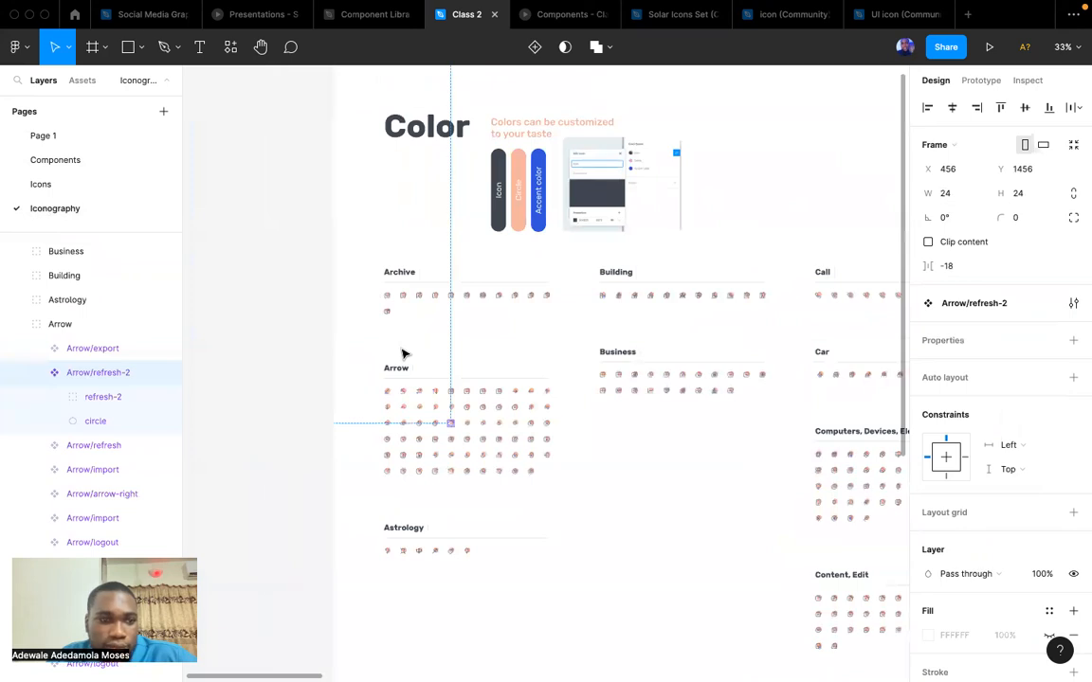
{"action": "scroll", "coordinate": [402, 354], "scroll_direction": "up", "scroll_amount": 5}
{"action": "left_click", "coordinate": [100, 423]}
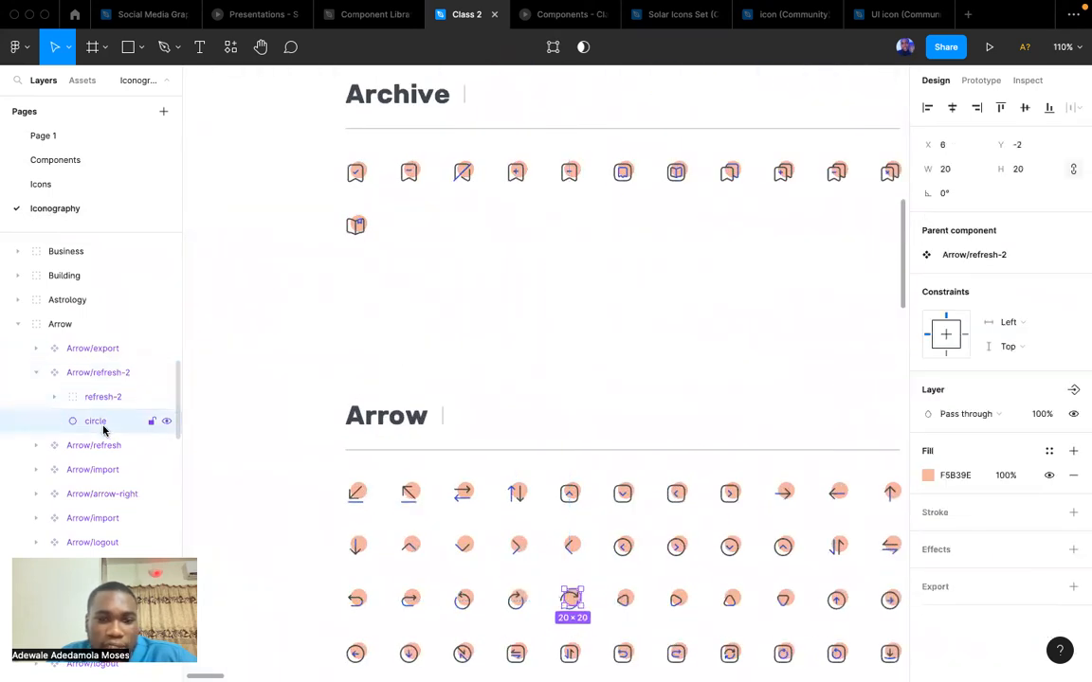
{"action": "right_click", "coordinate": [104, 432]}
{"action": "key", "text": "Escape"}
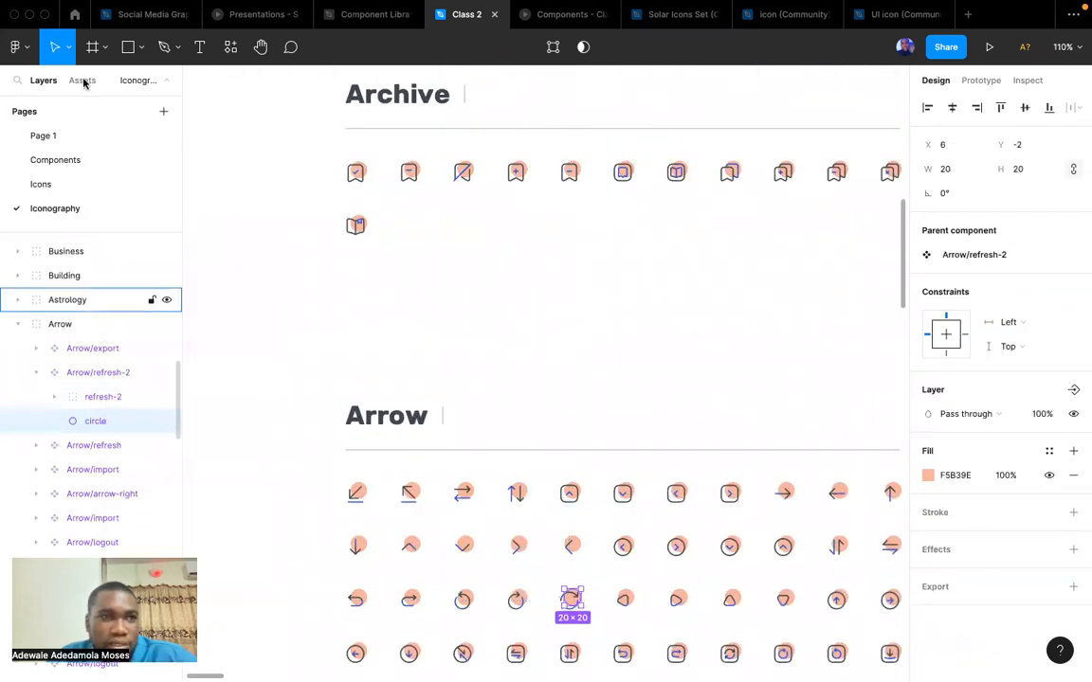
{"action": "left_click", "coordinate": [17, 47]}
{"action": "mouse_move", "coordinate": [89, 264]}
{"action": "mouse_move", "coordinate": [94, 132]}
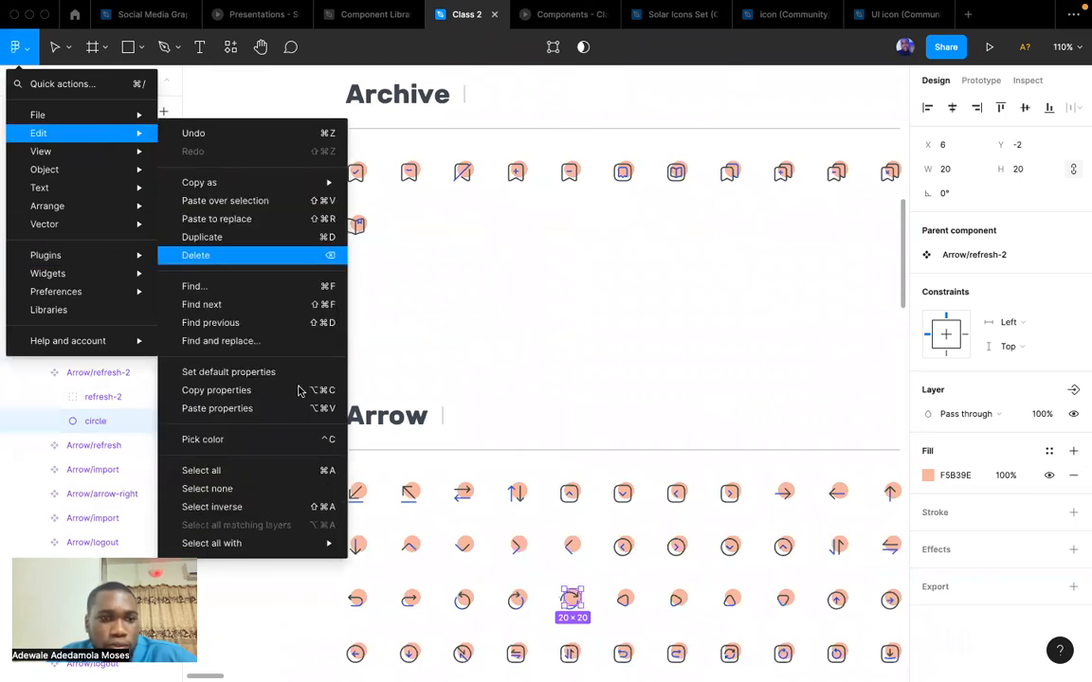
{"action": "mouse_move", "coordinate": [293, 547]}
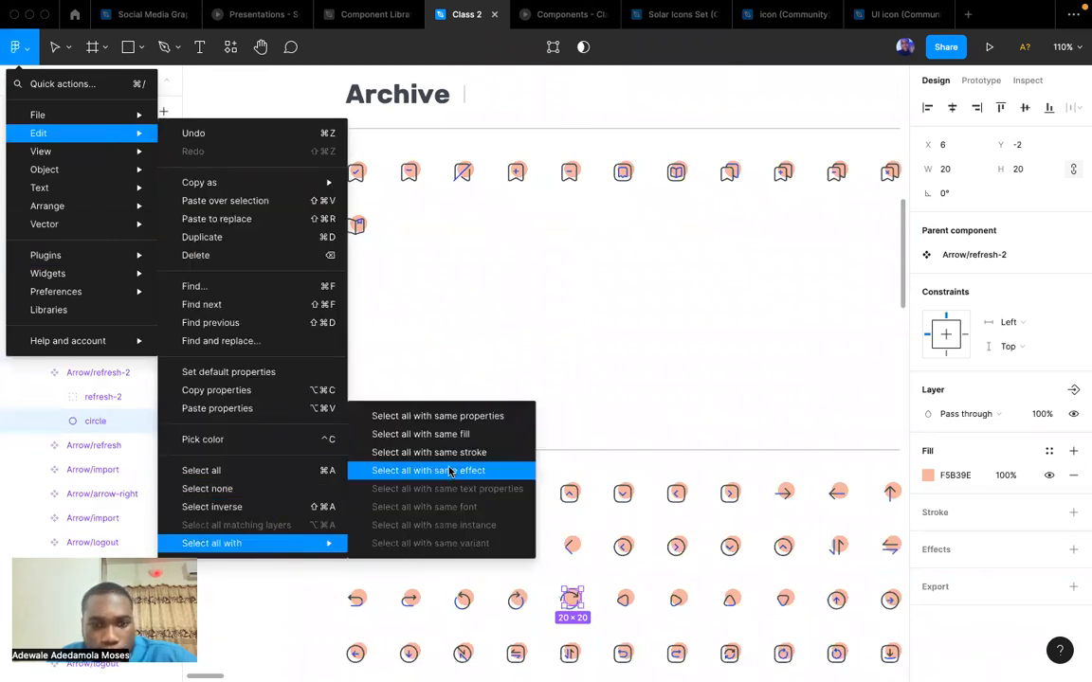
{"action": "left_click", "coordinate": [449, 419]}
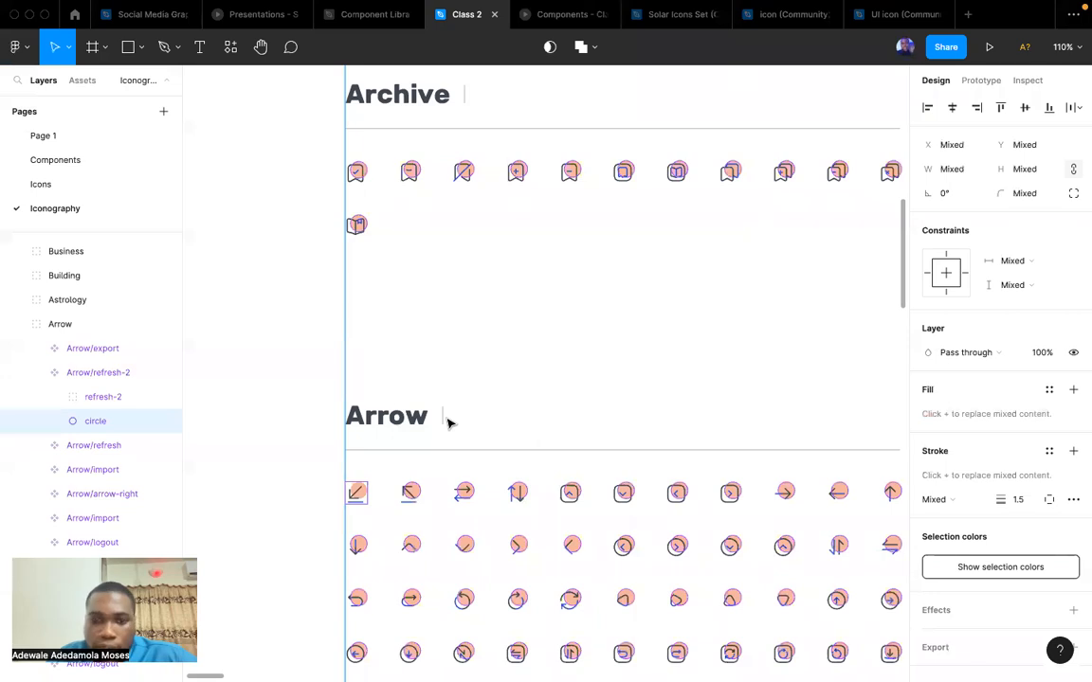
{"action": "key", "text": "Escape"}
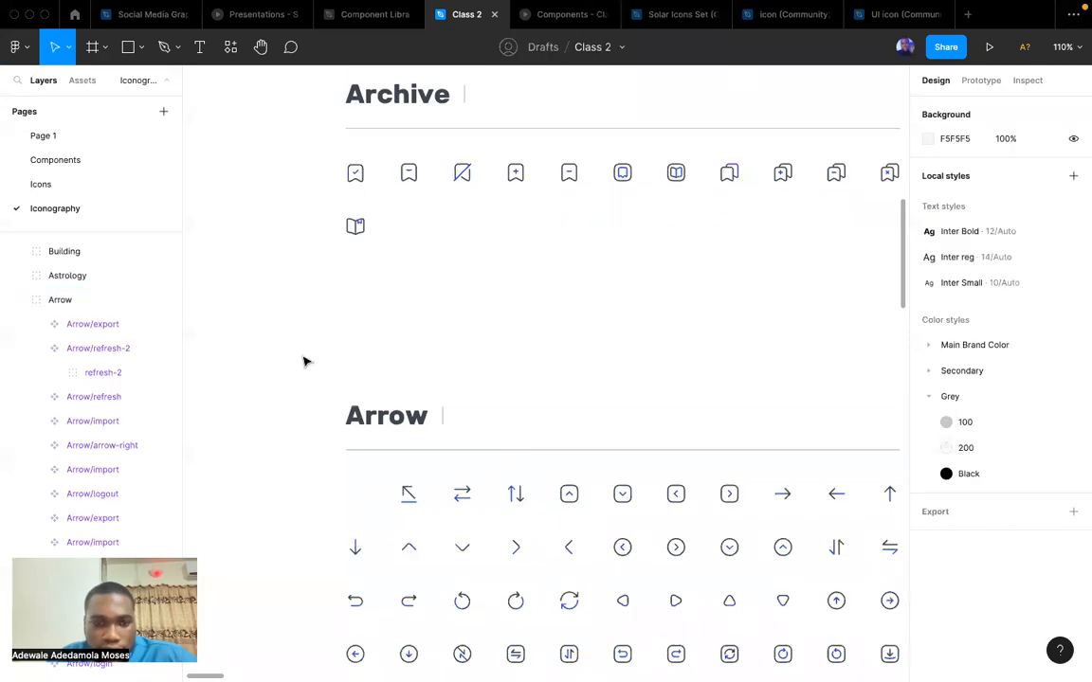
Return to the Components page and swap the email field's icon for the figma icon from the Crypto group.
{"action": "left_click", "coordinate": [57, 160]}
{"action": "left_click", "coordinate": [507, 395]}
{"action": "left_click", "coordinate": [485, 447]}
{"action": "left_click", "coordinate": [492, 406]}
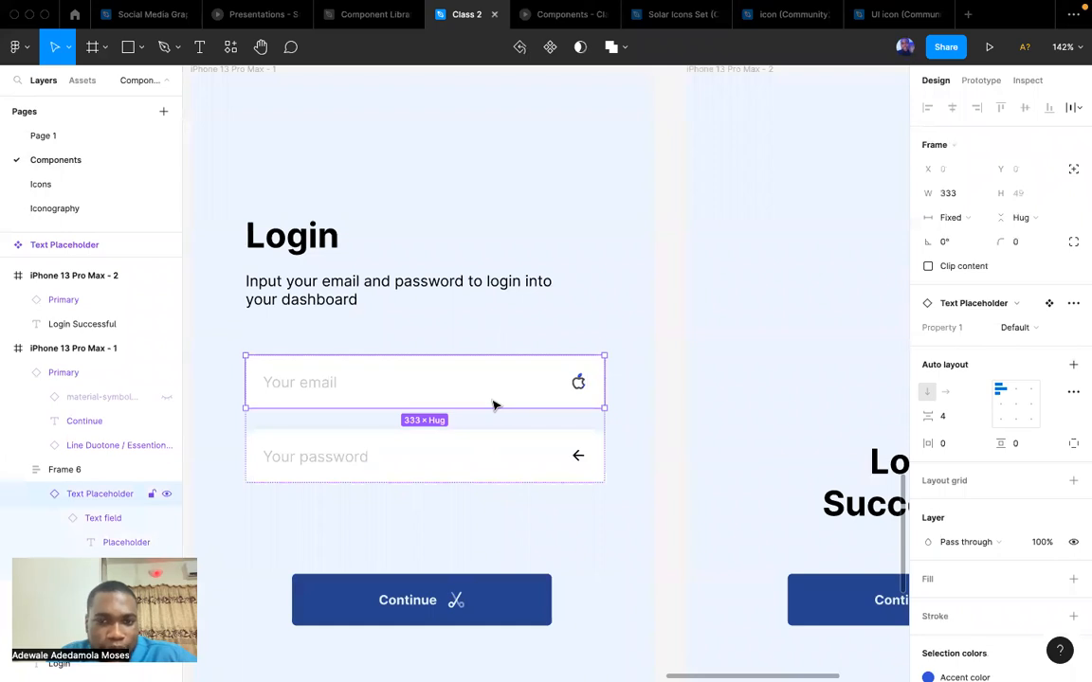
{"action": "left_click", "coordinate": [578, 383]}
{"action": "left_click", "coordinate": [578, 383]}
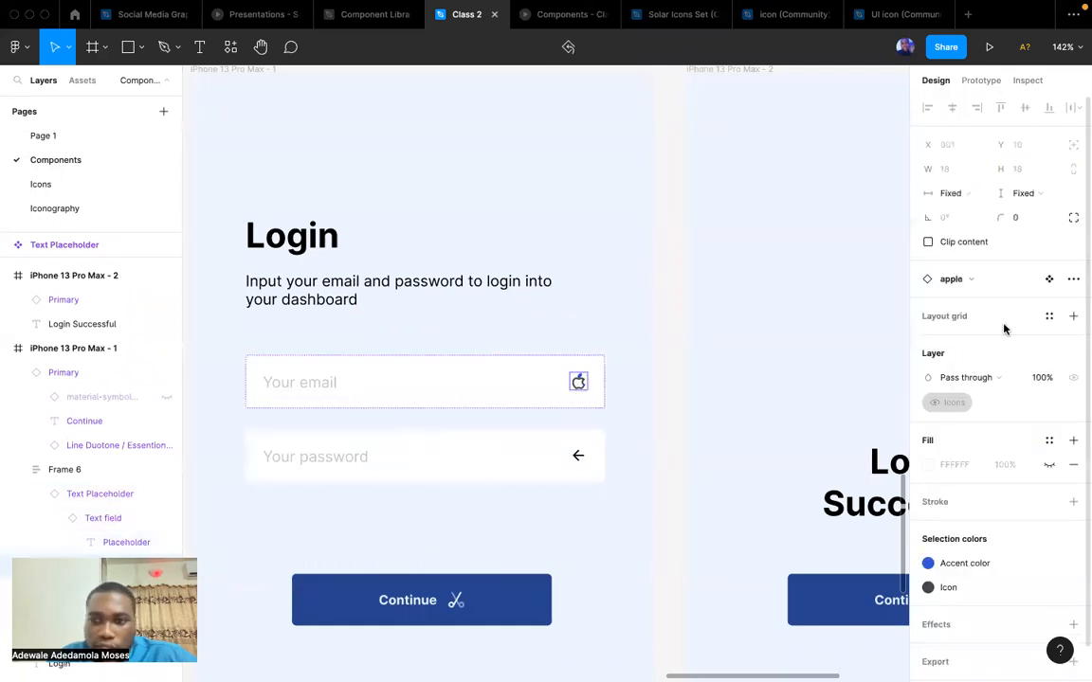
{"action": "left_click", "coordinate": [968, 278]}
{"action": "scroll", "coordinate": [982, 456], "scroll_direction": "down", "scroll_amount": 5}
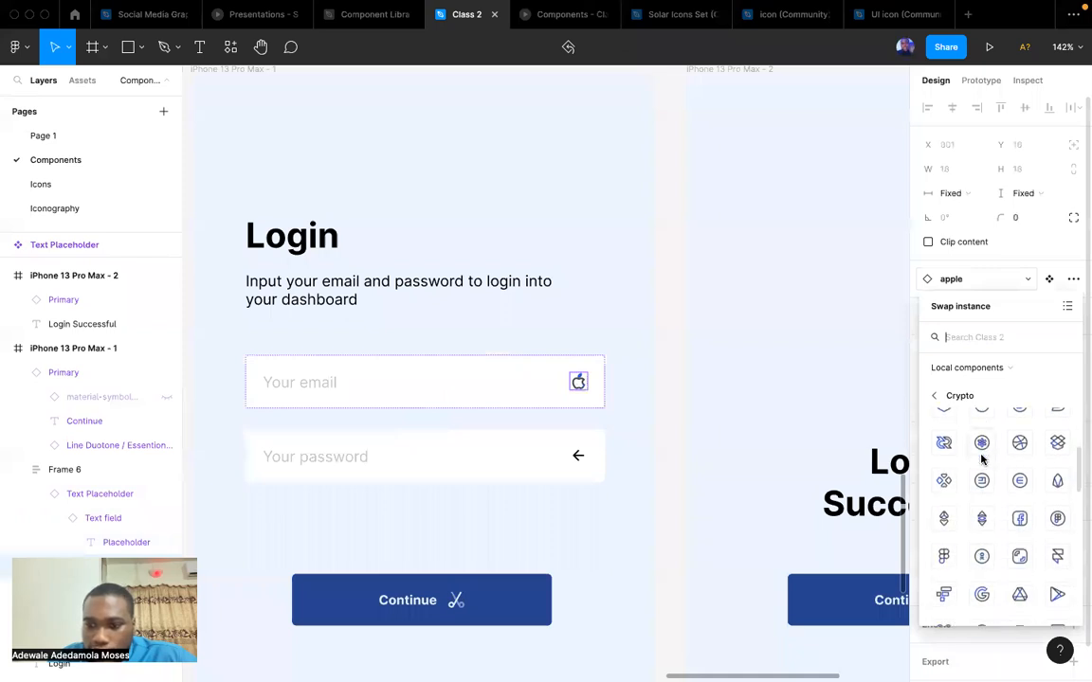
{"action": "scroll", "coordinate": [988, 512], "scroll_direction": "down", "scroll_amount": 2}
{"action": "left_click", "coordinate": [943, 436]}
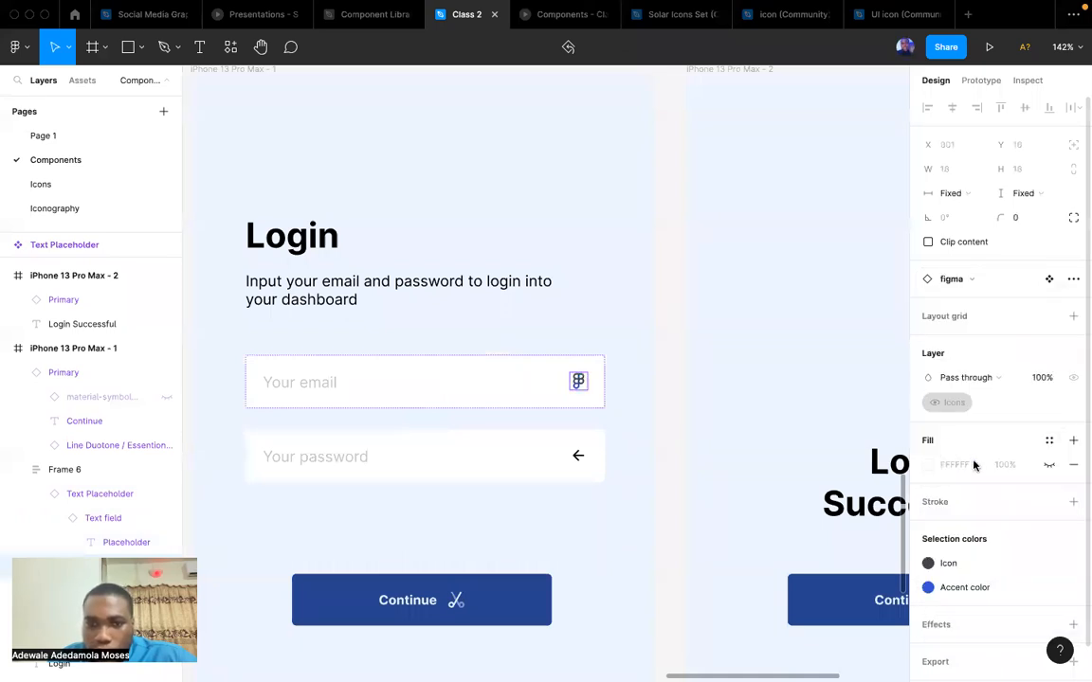
Examine the icon groups across the Iconography page to see how they look without their background circles.
{"action": "left_click", "coordinate": [947, 280]}
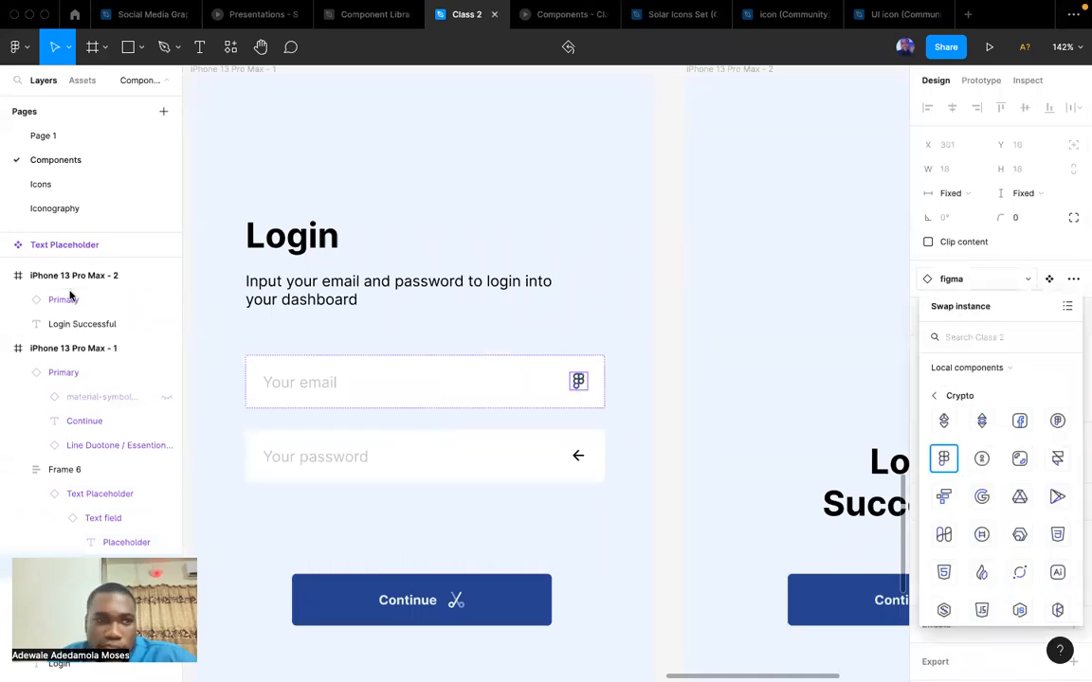
{"action": "left_click", "coordinate": [56, 209]}
{"action": "scroll", "coordinate": [580, 385], "scroll_direction": "down", "scroll_amount": 5}
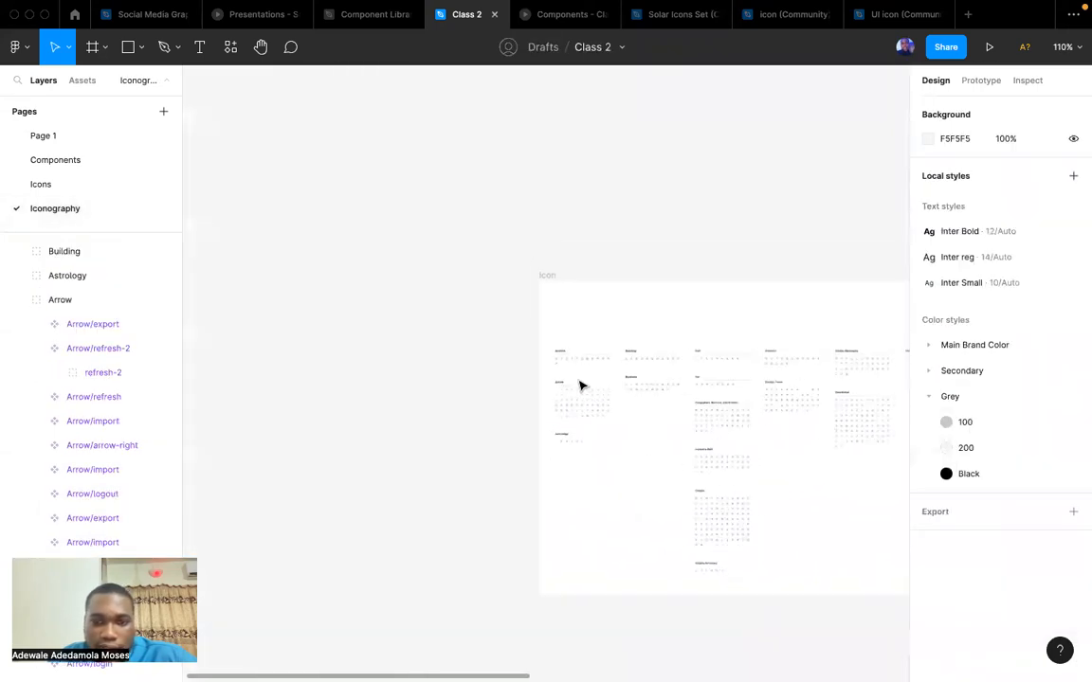
{"action": "scroll", "coordinate": [674, 453], "scroll_direction": "up", "scroll_amount": 5}
{"action": "scroll", "coordinate": [624, 358], "scroll_direction": "down", "scroll_amount": 3}
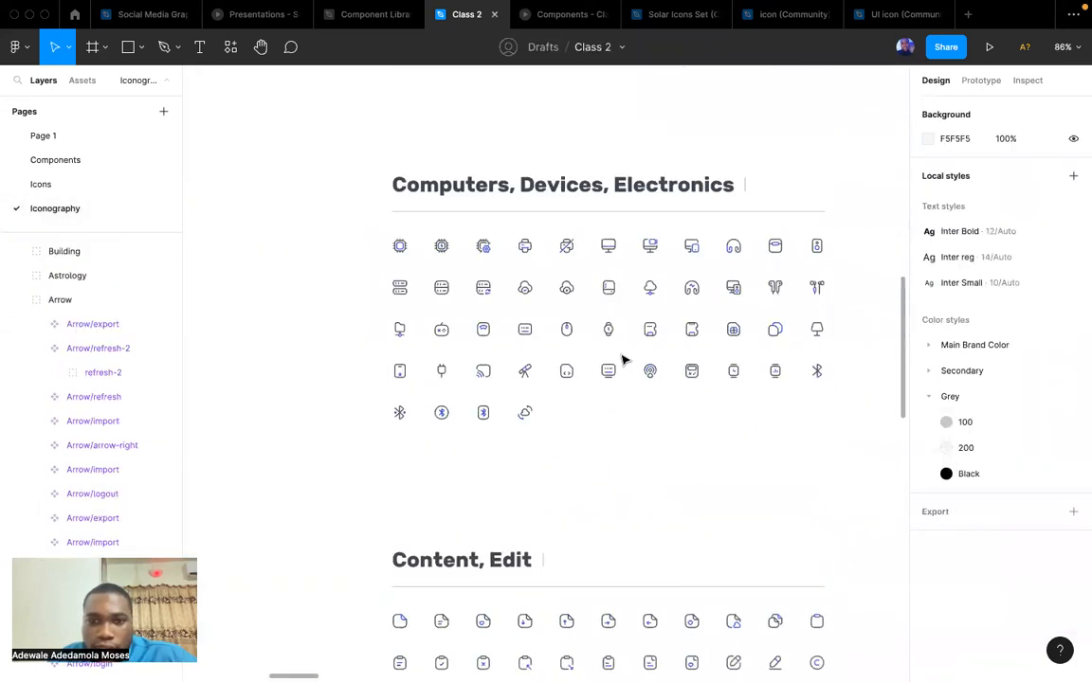
{"action": "scroll", "coordinate": [623, 358], "scroll_direction": "right", "scroll_amount": 5}
{"action": "scroll", "coordinate": [624, 358], "scroll_direction": "up", "scroll_amount": 3}
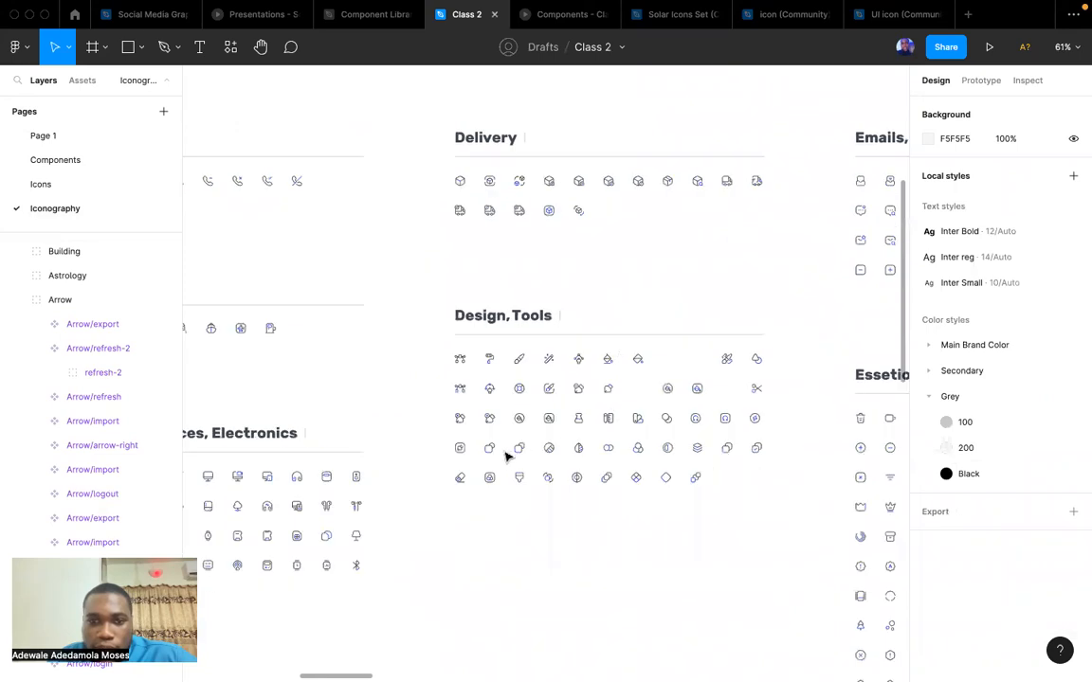
{"action": "scroll", "coordinate": [506, 441], "scroll_direction": "up", "scroll_amount": 4}
{"action": "scroll", "coordinate": [506, 441], "scroll_direction": "down", "scroll_amount": 5}
{"action": "scroll", "coordinate": [542, 464], "scroll_direction": "right", "scroll_amount": 4}
{"action": "scroll", "coordinate": [526, 458], "scroll_direction": "up", "scroll_amount": 4}
{"action": "scroll", "coordinate": [526, 458], "scroll_direction": "down", "scroll_amount": 4}
{"action": "scroll", "coordinate": [477, 460], "scroll_direction": "left", "scroll_amount": 3}
{"action": "scroll", "coordinate": [477, 460], "scroll_direction": "up", "scroll_amount": 10}
{"action": "scroll", "coordinate": [477, 459], "scroll_direction": "left", "scroll_amount": 6}
{"action": "scroll", "coordinate": [475, 372], "scroll_direction": "right", "scroll_amount": 3}
{"action": "scroll", "coordinate": [372, 271], "scroll_direction": "up", "scroll_amount": 4}
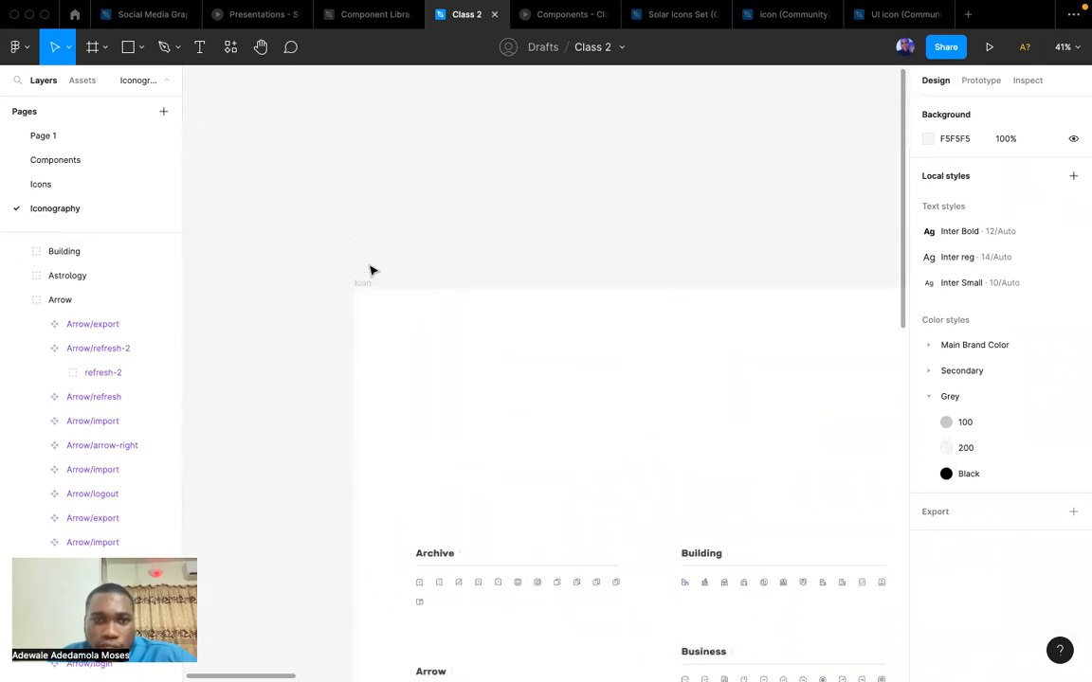
Replace the Accent color throughout the Icon frame with the Secondary/Yellow 500 color style.
{"action": "left_click", "coordinate": [363, 284]}
{"action": "left_click", "coordinate": [998, 544]}
{"action": "scroll", "coordinate": [1000, 540], "scroll_direction": "down", "scroll_amount": 1}
{"action": "left_click", "coordinate": [976, 507]}
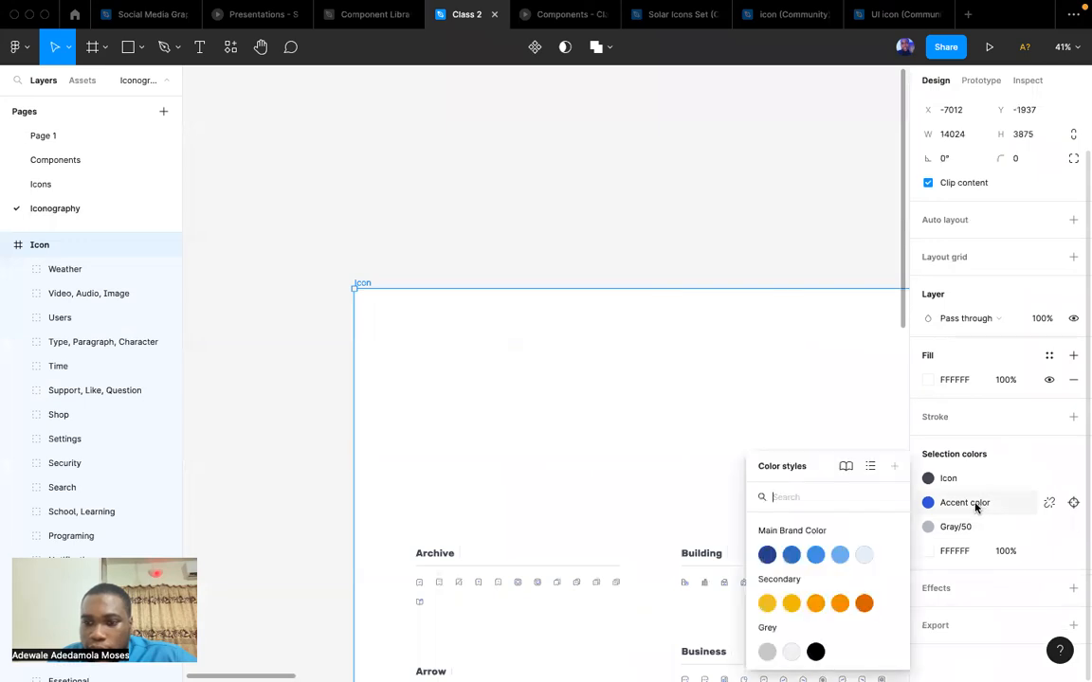
{"action": "left_click", "coordinate": [768, 603]}
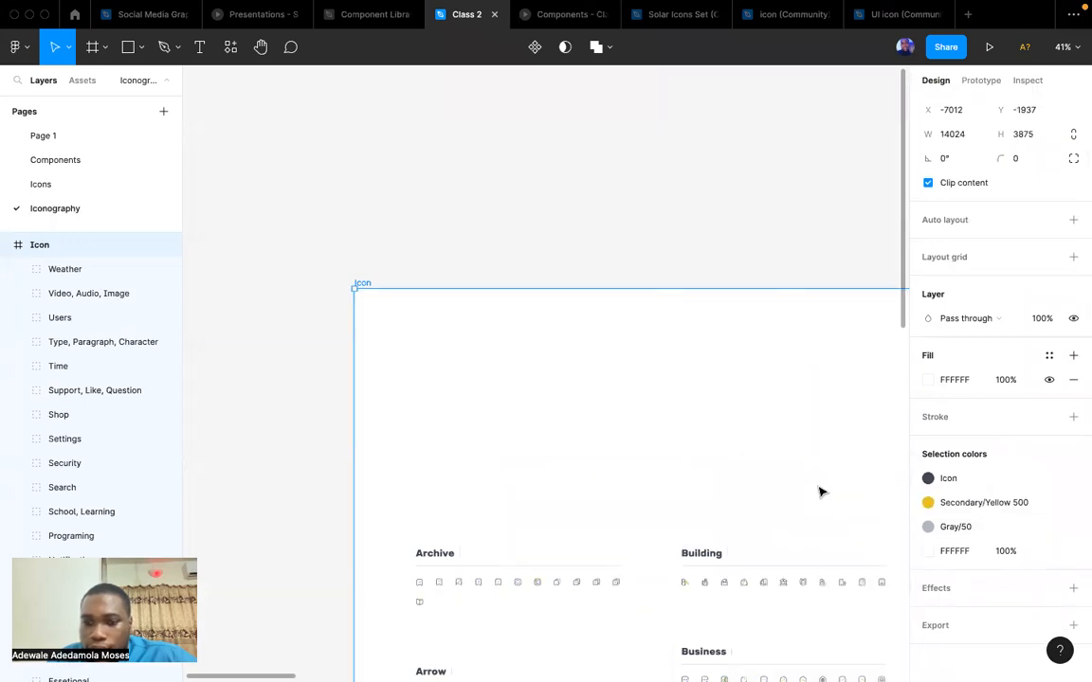
{"action": "scroll", "coordinate": [821, 490], "scroll_direction": "down", "scroll_amount": 5}
{"action": "scroll", "coordinate": [820, 490], "scroll_direction": "right", "scroll_amount": 2}
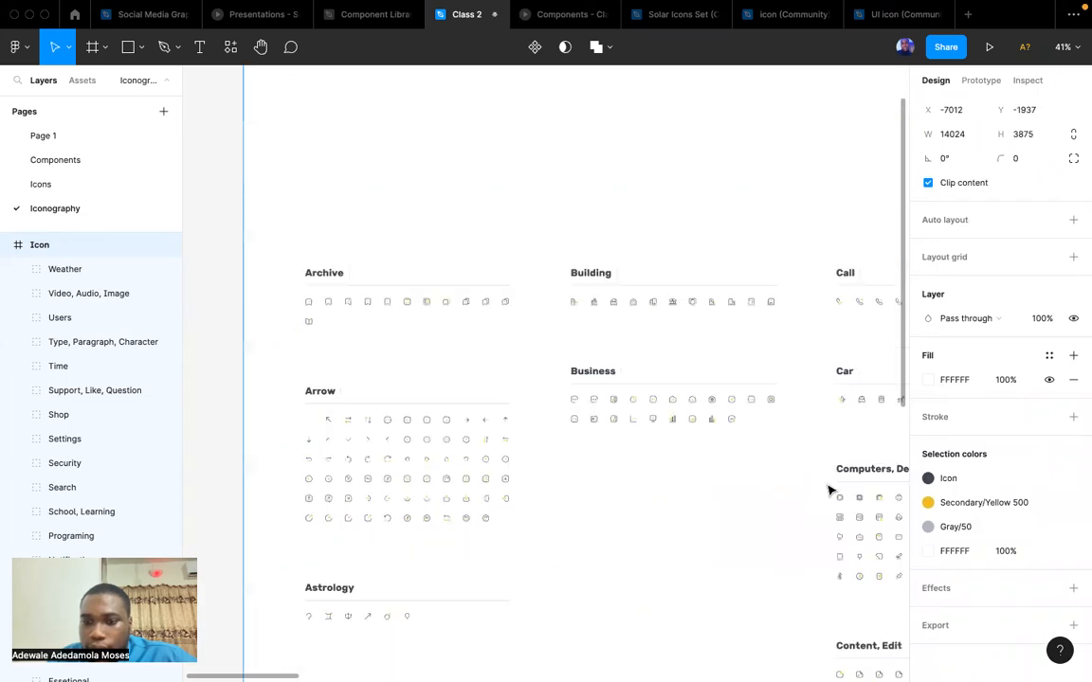
On the Components page, set the stroke weight of the email field's figma icon to 1.
{"action": "left_click", "coordinate": [67, 167]}
{"action": "scroll", "coordinate": [567, 383], "scroll_direction": "up", "scroll_amount": 10}
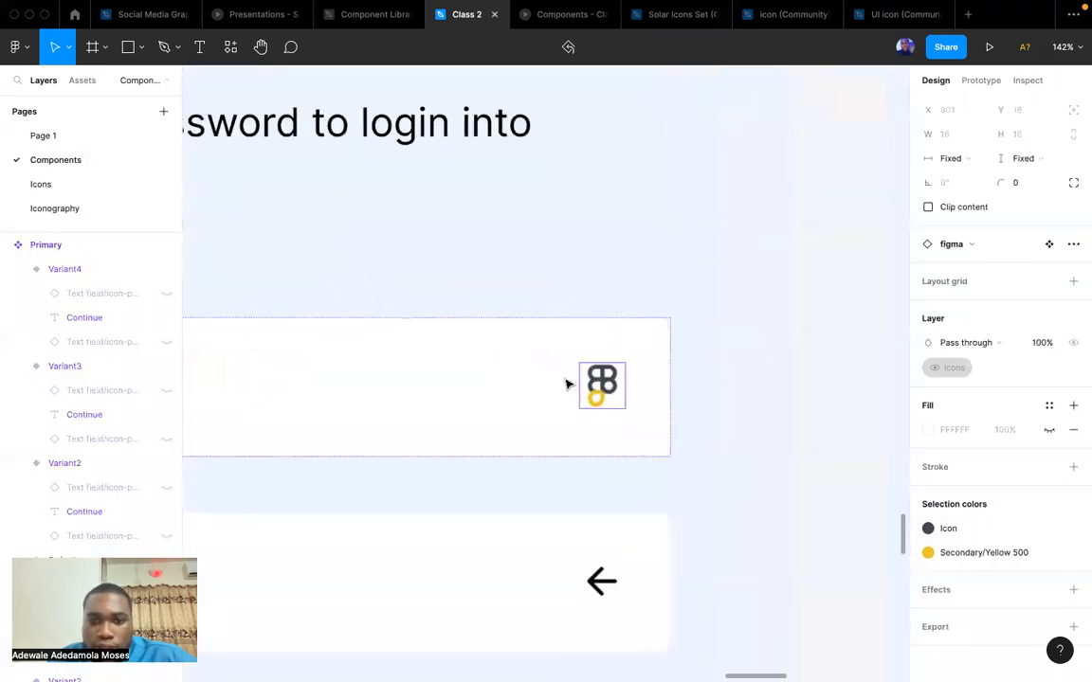
{"action": "double_click", "coordinate": [614, 402]}
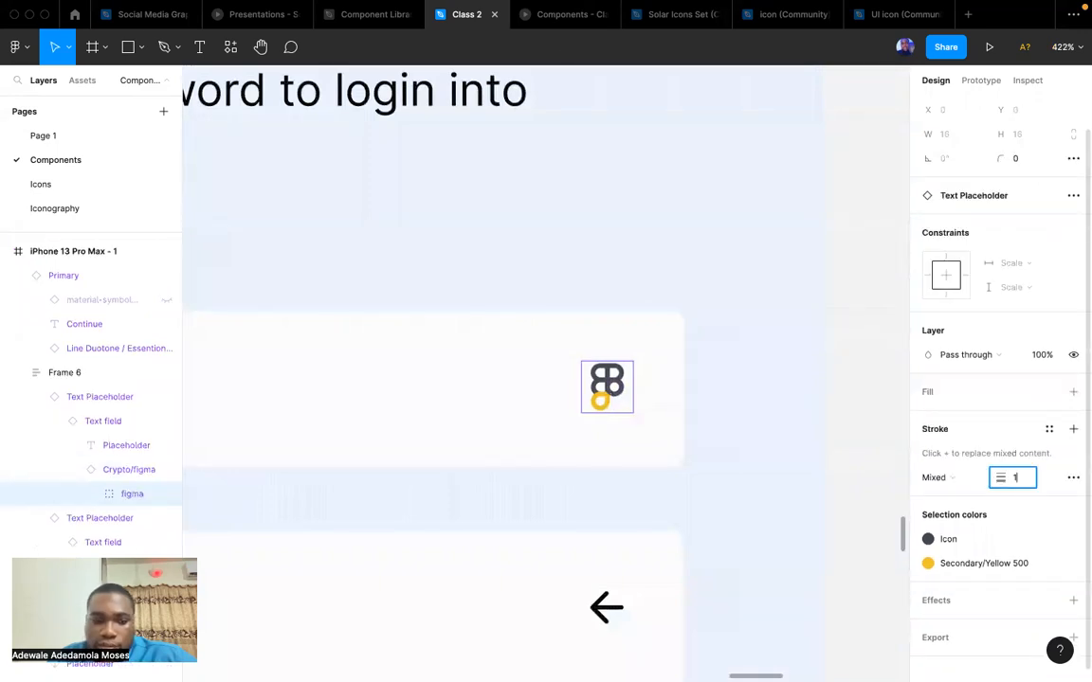
{"action": "left_click", "coordinate": [792, 443]}
{"action": "scroll", "coordinate": [792, 443], "scroll_direction": "down", "scroll_amount": 5}
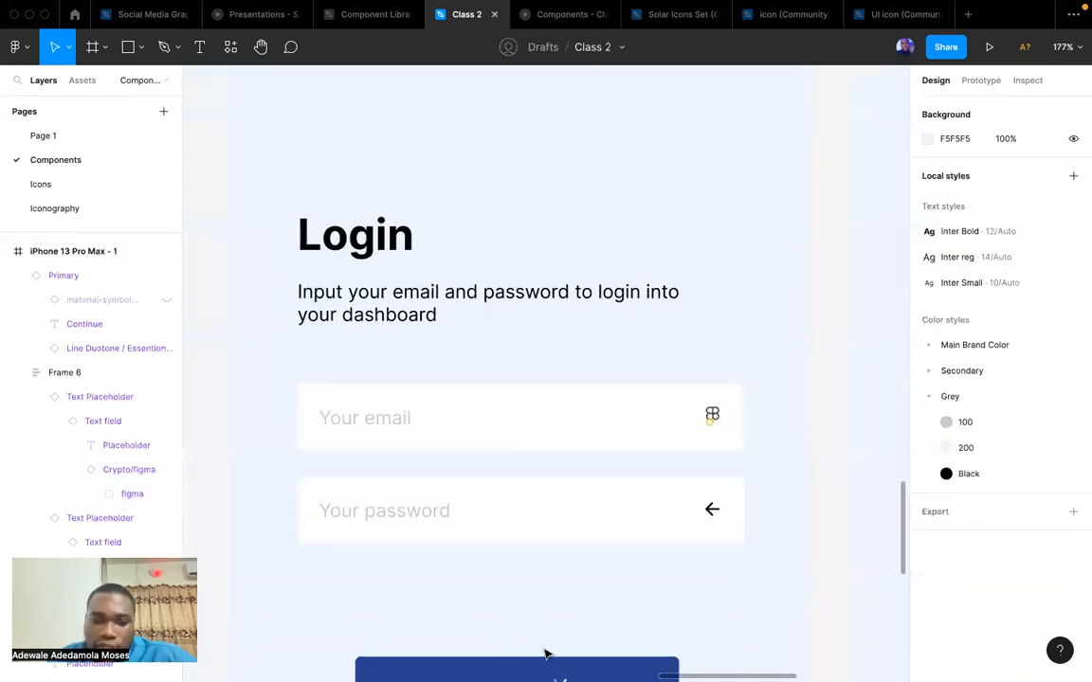
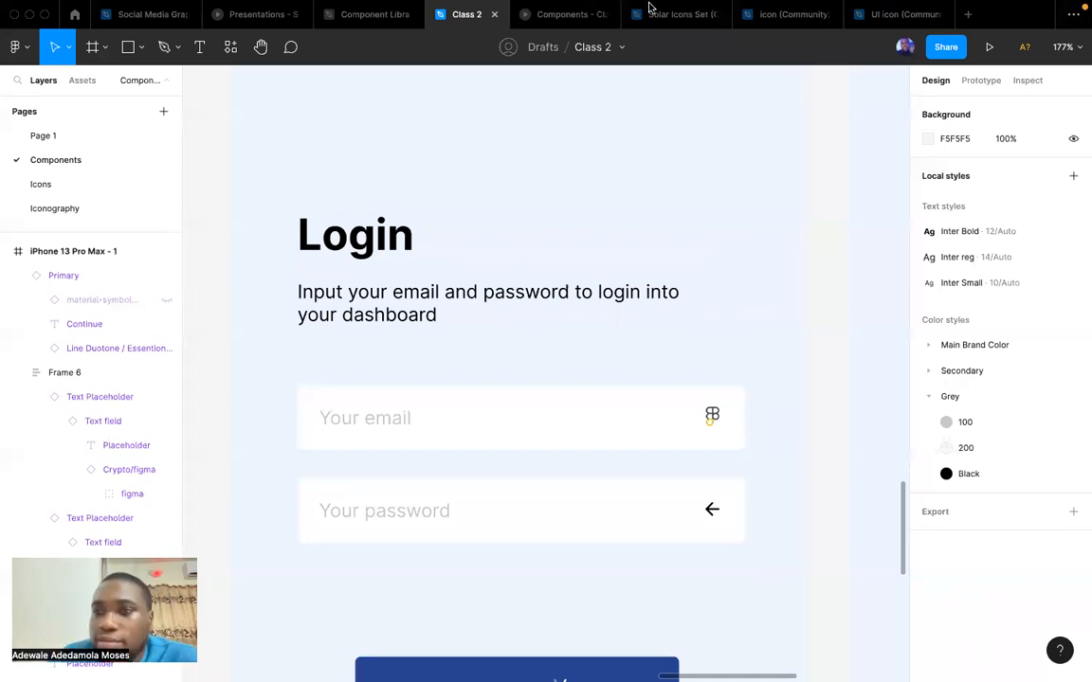
{"action": "mouse_move", "coordinate": [667, 50]}
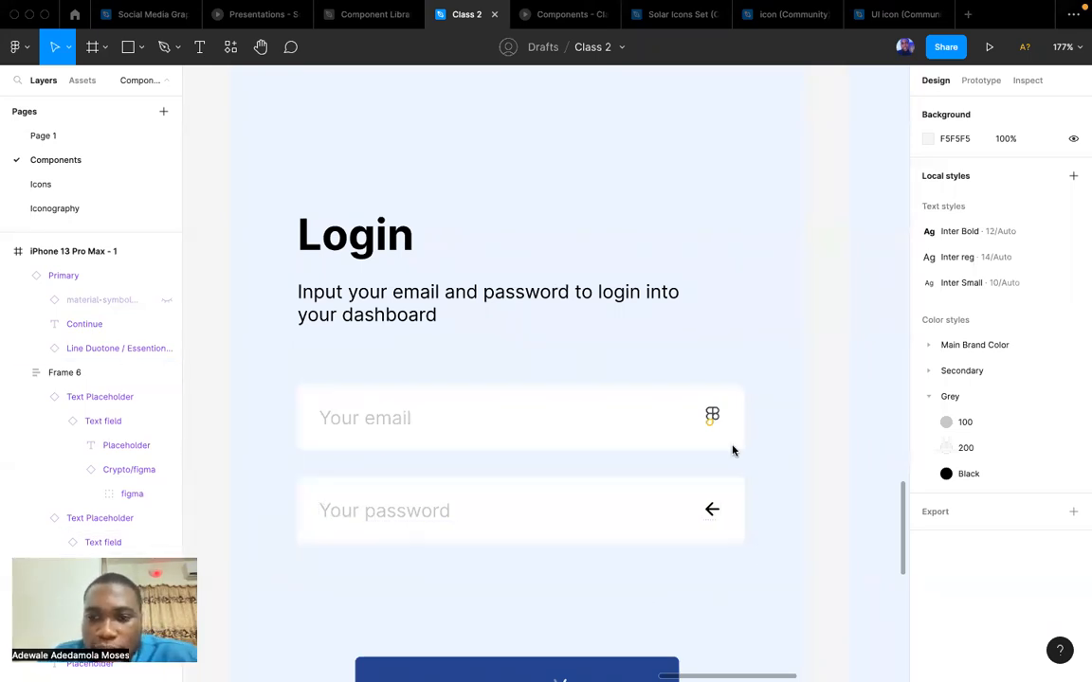
{"action": "scroll", "coordinate": [252, 218], "scroll_direction": "down", "scroll_amount": 10}
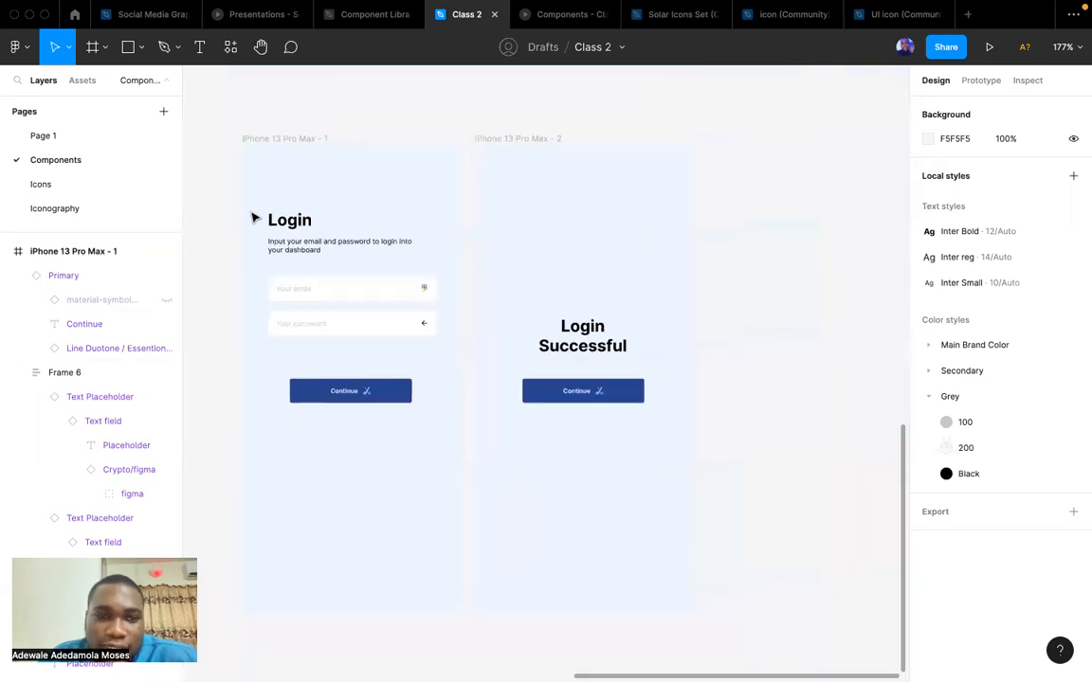
Find the User Suspended alert frame on the Components page and turn it into a component.
{"action": "scroll", "coordinate": [252, 218], "scroll_direction": "up", "scroll_amount": 3}
{"action": "scroll", "coordinate": [252, 218], "scroll_direction": "right", "scroll_amount": 3}
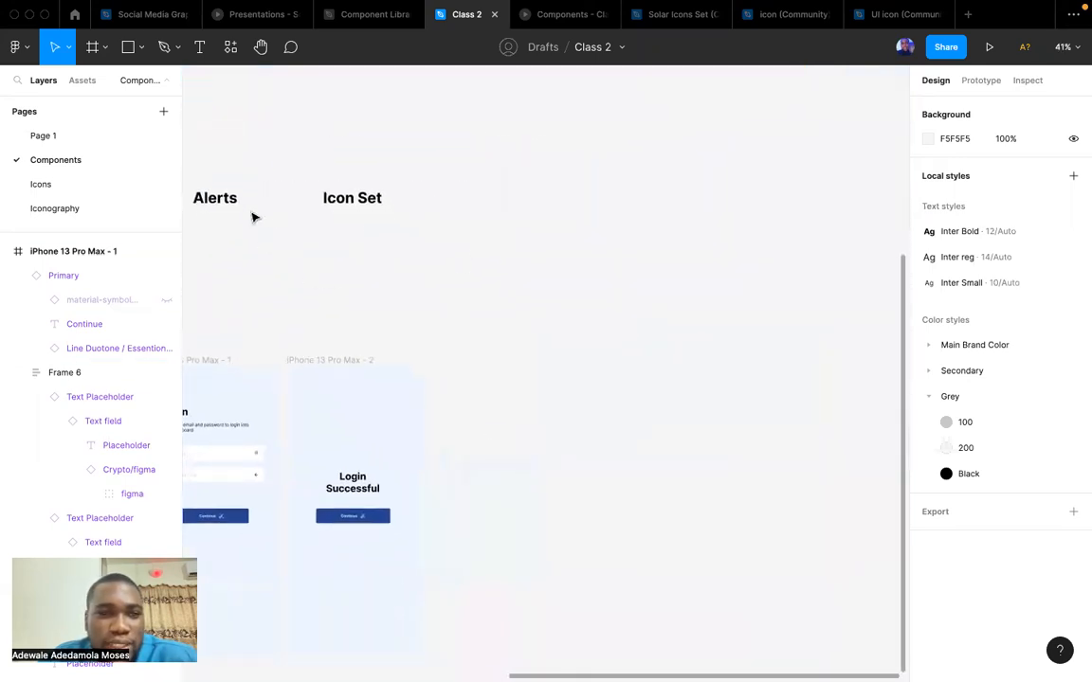
{"action": "left_click", "coordinate": [227, 202]}
{"action": "scroll", "coordinate": [226, 204], "scroll_direction": "left", "scroll_amount": 2}
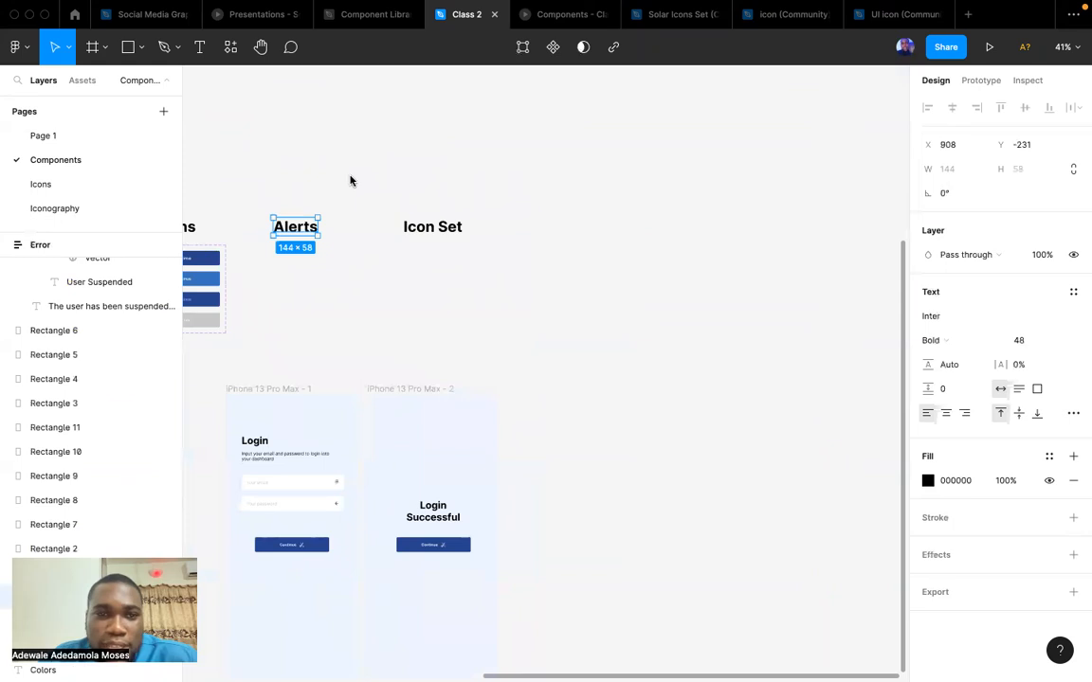
{"action": "scroll", "coordinate": [350, 180], "scroll_direction": "left", "scroll_amount": 5}
{"action": "scroll", "coordinate": [350, 180], "scroll_direction": "up", "scroll_amount": 5}
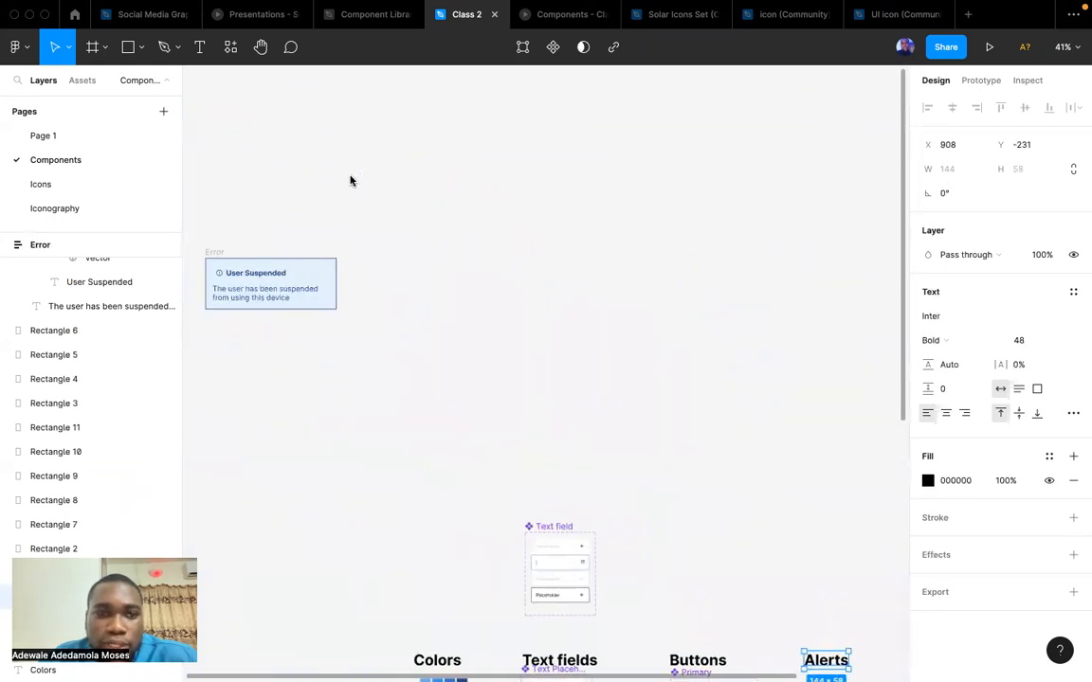
{"action": "scroll", "coordinate": [349, 181], "scroll_direction": "left", "scroll_amount": 2}
{"action": "left_click", "coordinate": [265, 252]}
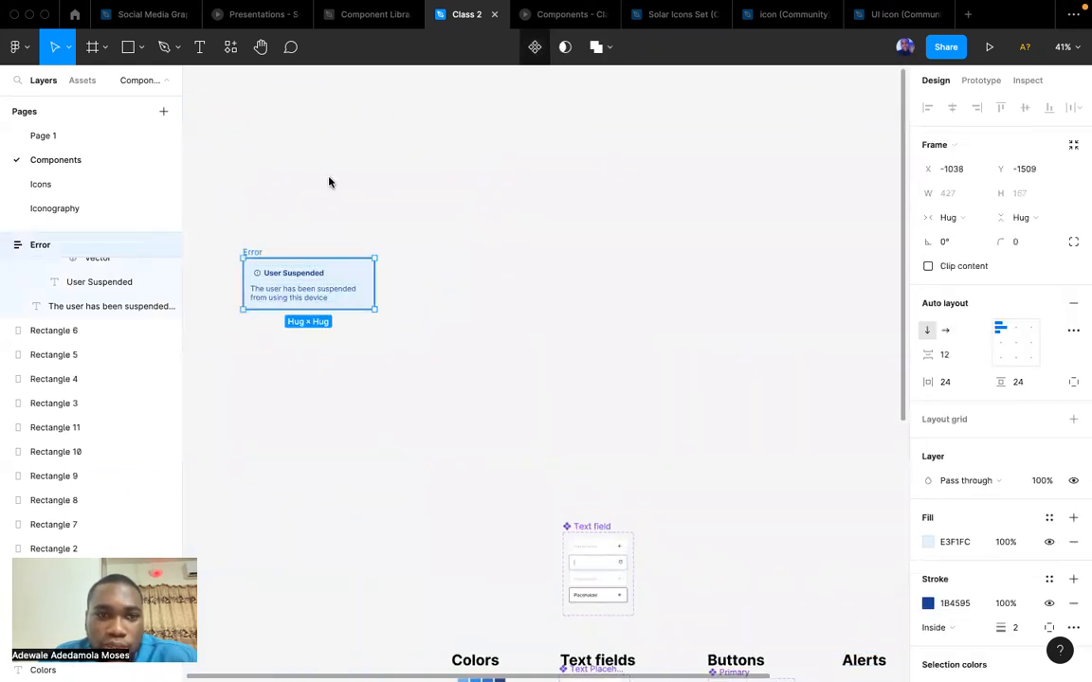
{"action": "key", "text": "ctrl+alt+k"}
Move the User Suspended alert component directly beneath the Alerts heading, beside the Buttons section.
{"action": "scroll", "coordinate": [326, 183], "scroll_direction": "down", "scroll_amount": 5}
{"action": "left_click_drag", "start_coordinate": [304, 211], "coordinate": [590, 419]}
{"action": "scroll", "coordinate": [574, 417], "scroll_direction": "down", "scroll_amount": 3}
{"action": "scroll", "coordinate": [574, 417], "scroll_direction": "right", "scroll_amount": 2}
{"action": "scroll", "coordinate": [560, 414], "scroll_direction": "up", "scroll_amount": 5}
{"action": "left_click", "coordinate": [451, 227]}
{"action": "left_click_drag", "start_coordinate": [451, 227], "coordinate": [494, 237]}
{"action": "left_click", "coordinate": [497, 336]}
{"action": "scroll", "coordinate": [497, 338], "scroll_direction": "up", "scroll_amount": 2}
{"action": "scroll", "coordinate": [496, 337], "scroll_direction": "left", "scroll_amount": 3}
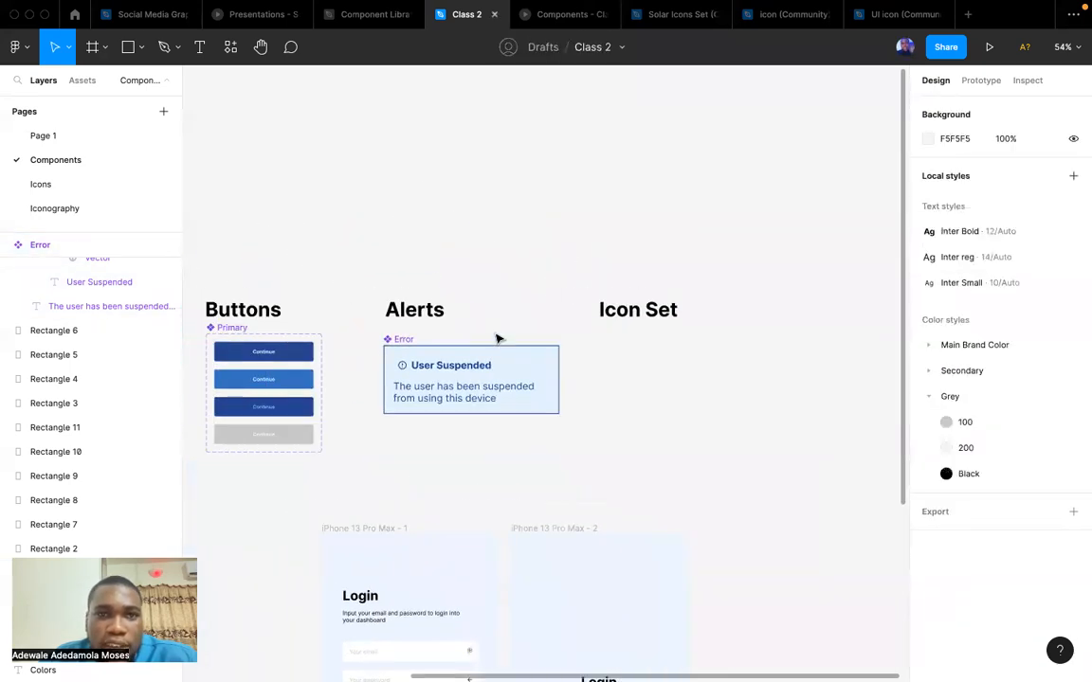
Switch to the Component Library file and examine the filled and outlined icon-park components on its Iconography page.
{"action": "left_click", "coordinate": [373, 15]}
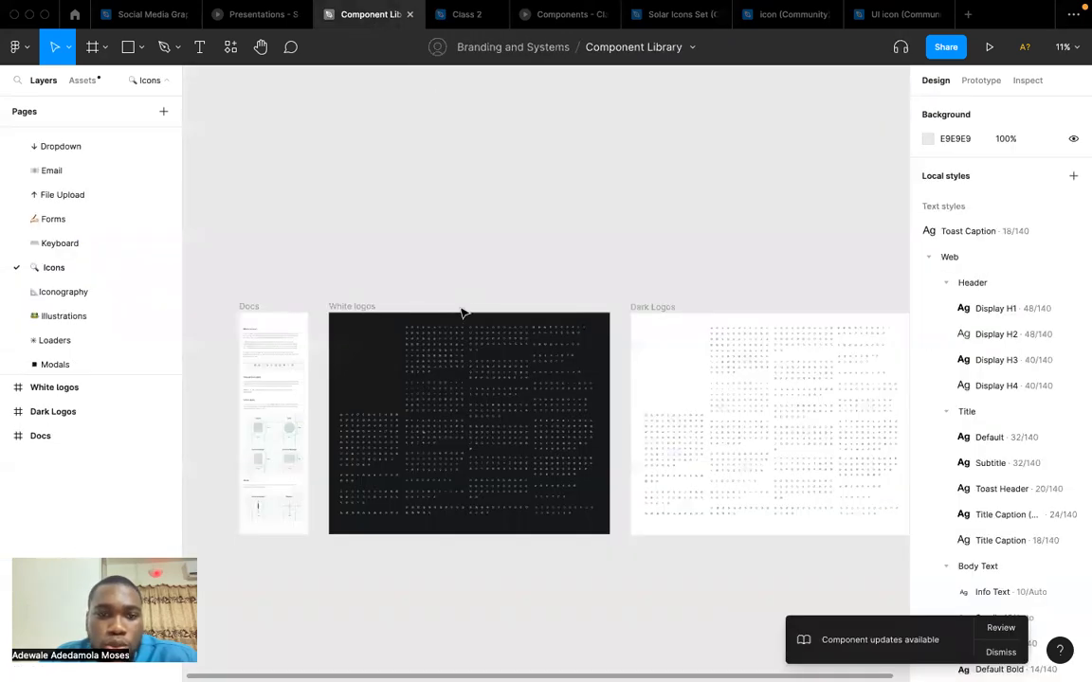
{"action": "left_click", "coordinate": [63, 292]}
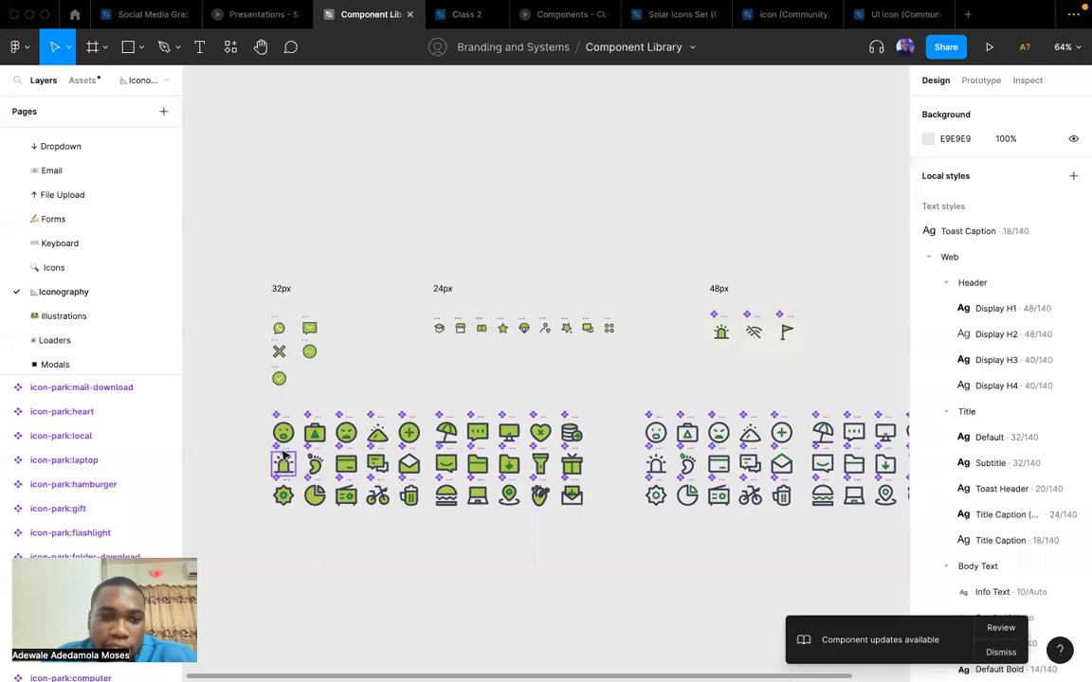
{"action": "scroll", "coordinate": [281, 450], "scroll_direction": "up", "scroll_amount": 5}
{"action": "left_click", "coordinate": [458, 415]}
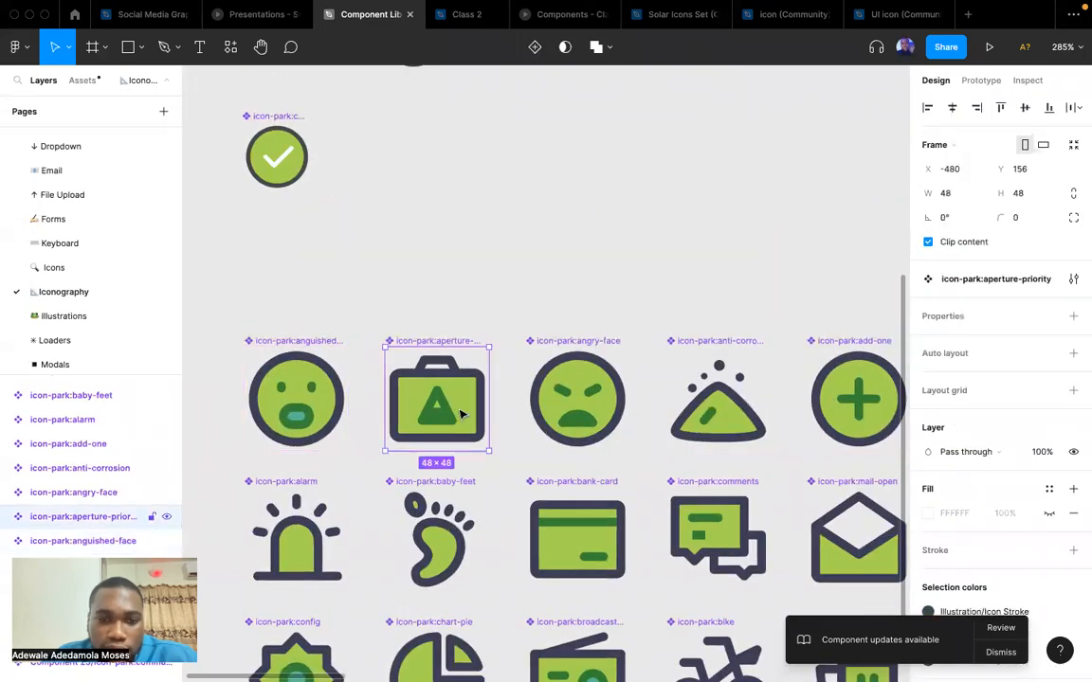
{"action": "scroll", "coordinate": [460, 415], "scroll_direction": "down", "scroll_amount": 5}
{"action": "scroll", "coordinate": [460, 414], "scroll_direction": "right", "scroll_amount": 10}
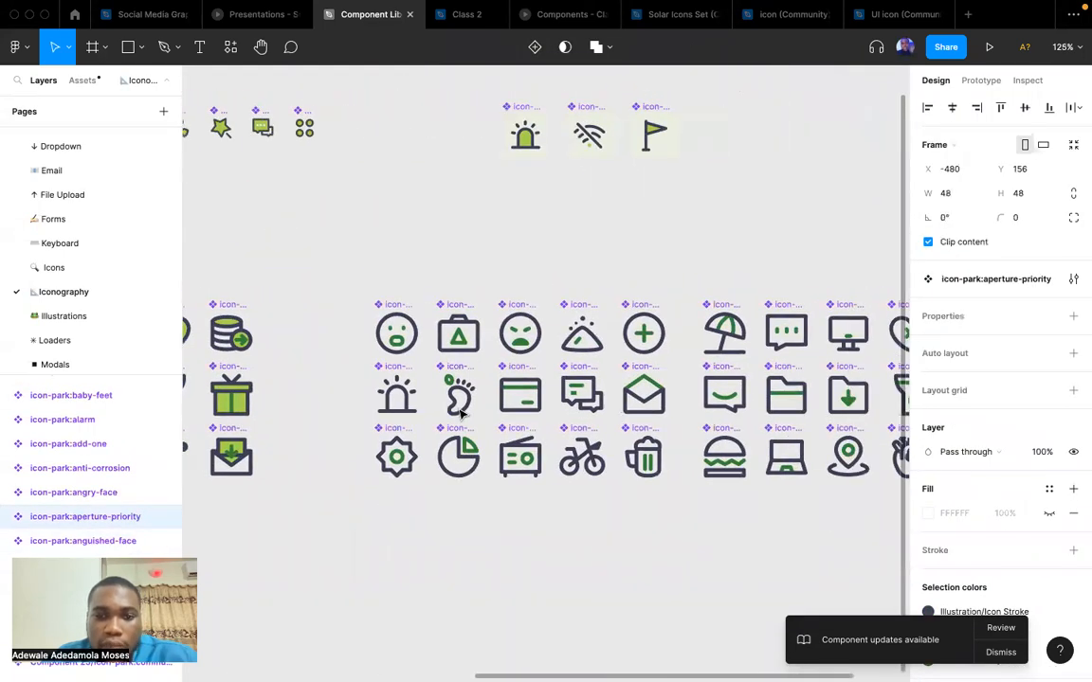
{"action": "left_click", "coordinate": [440, 423]}
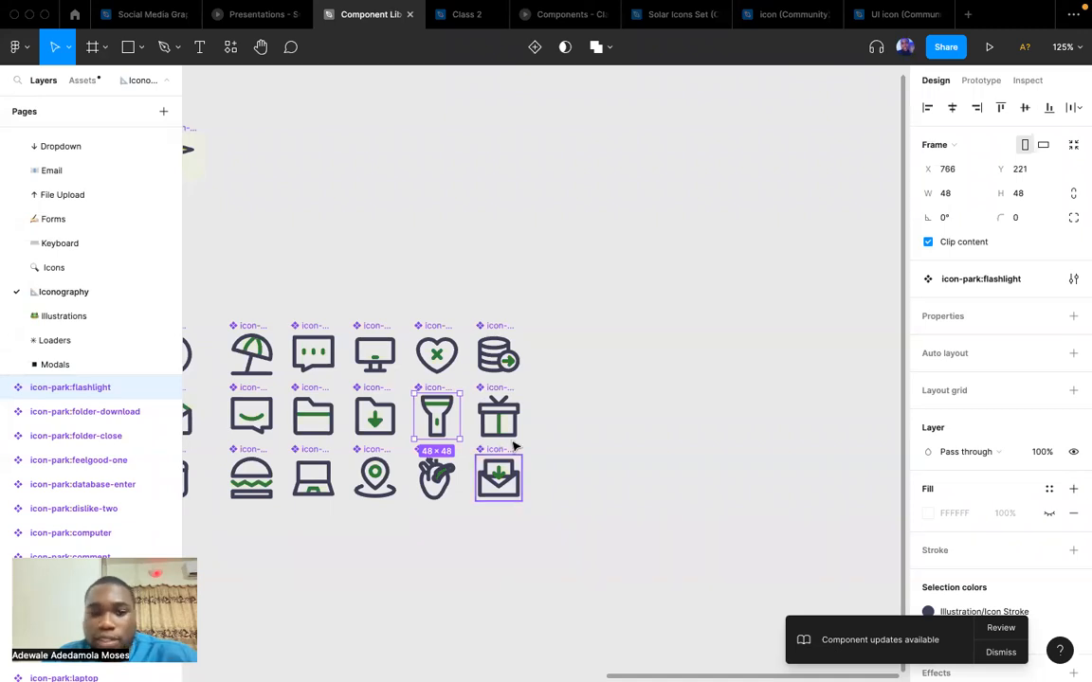
{"action": "scroll", "coordinate": [414, 392], "scroll_direction": "left", "scroll_amount": 5}
{"action": "scroll", "coordinate": [414, 392], "scroll_direction": "left", "scroll_amount": 15}
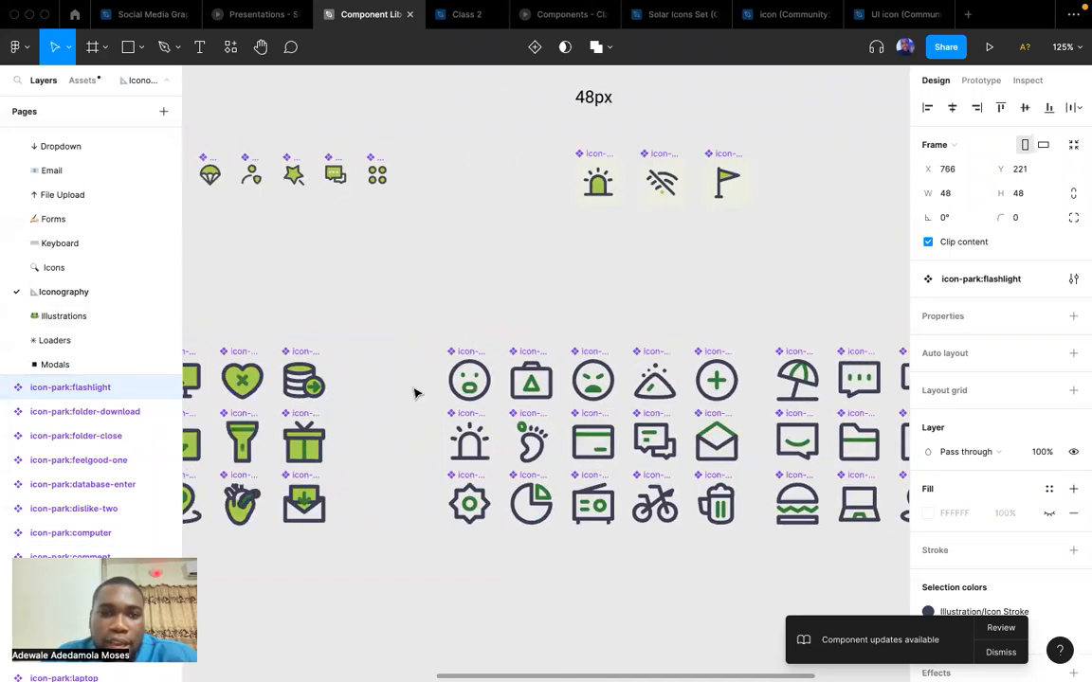
Look through the library's Icons, Illustrations, Loaders, Modals and Navigations Headings pages.
{"action": "left_click", "coordinate": [54, 267]}
{"action": "scroll", "coordinate": [429, 432], "scroll_direction": "up", "scroll_amount": 5}
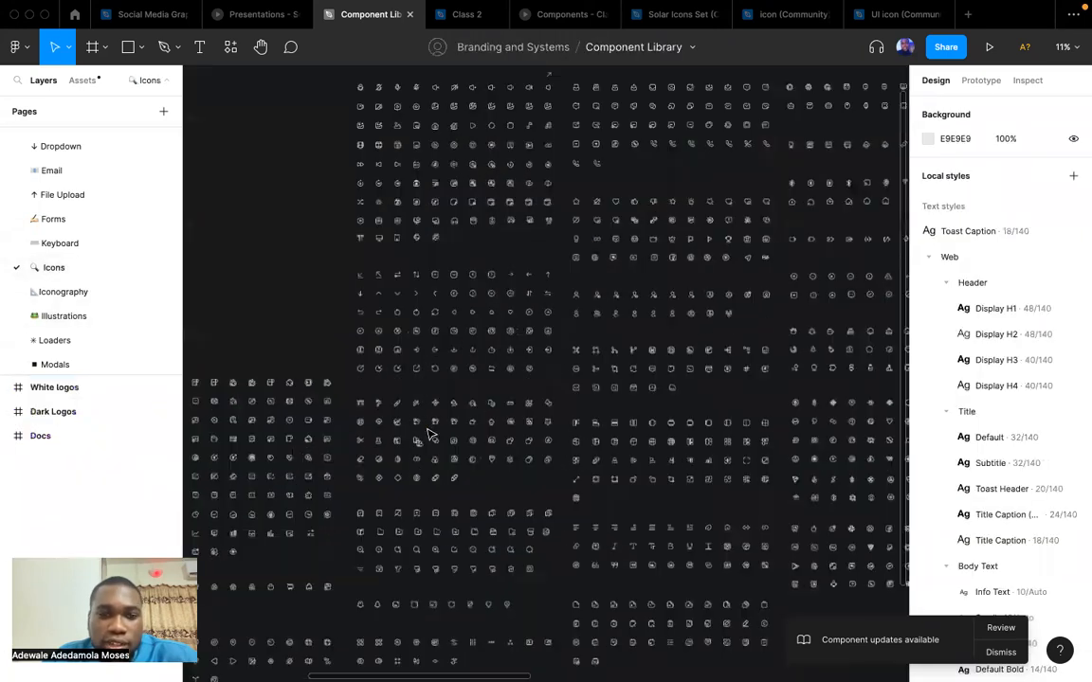
{"action": "scroll", "coordinate": [406, 398], "scroll_direction": "down", "scroll_amount": 10}
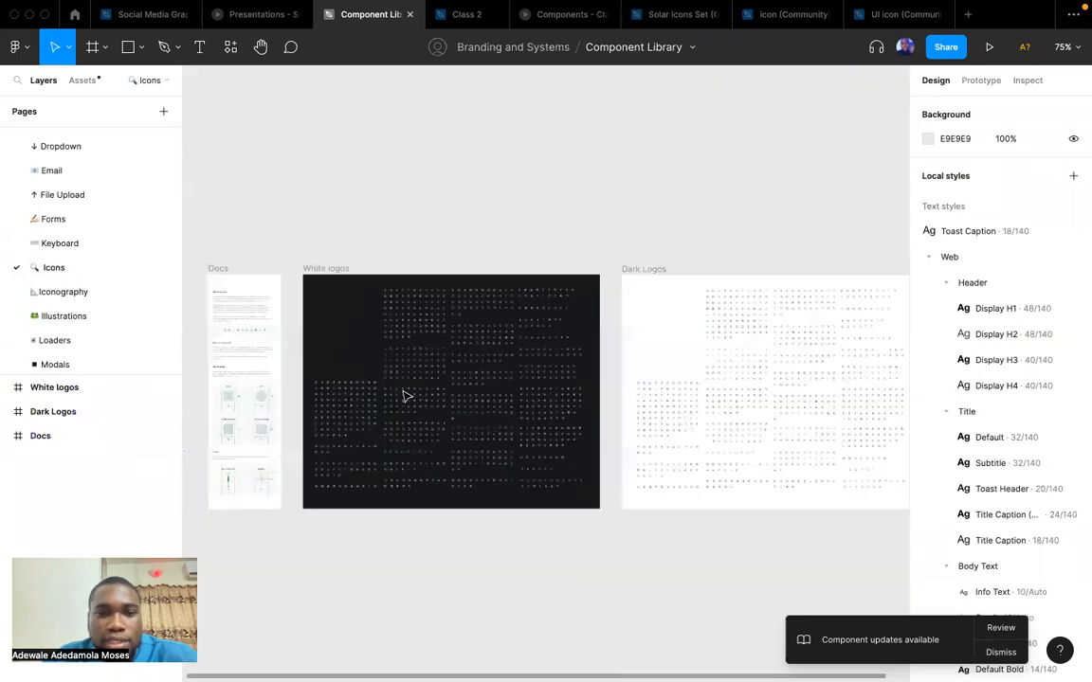
{"action": "left_click", "coordinate": [65, 315]}
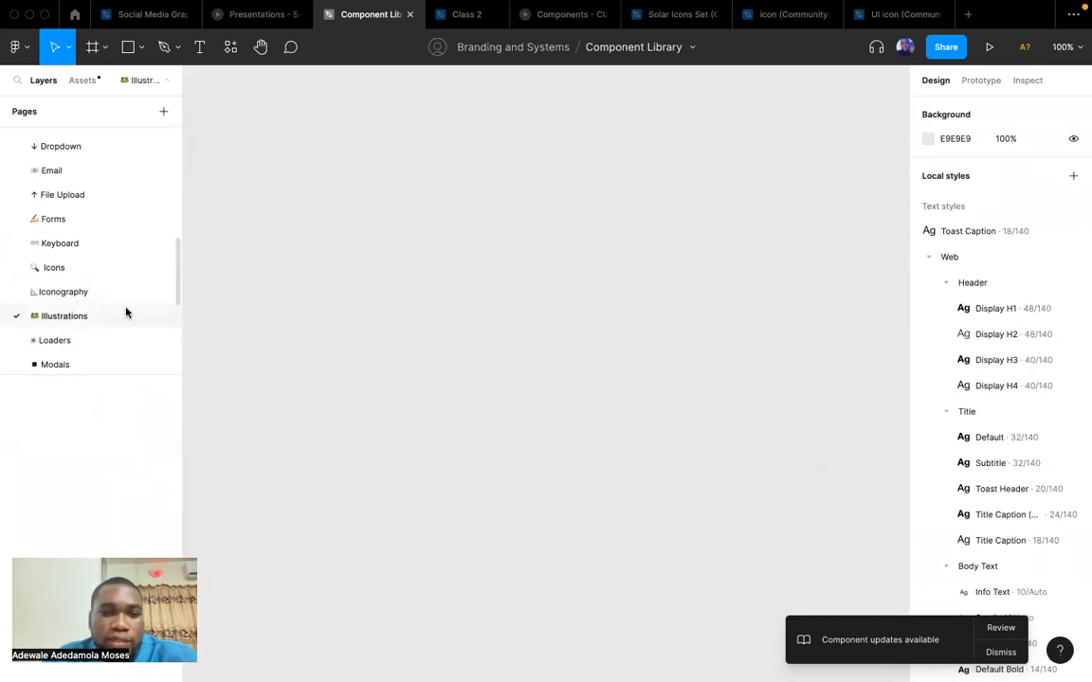
{"action": "left_click", "coordinate": [40, 341]}
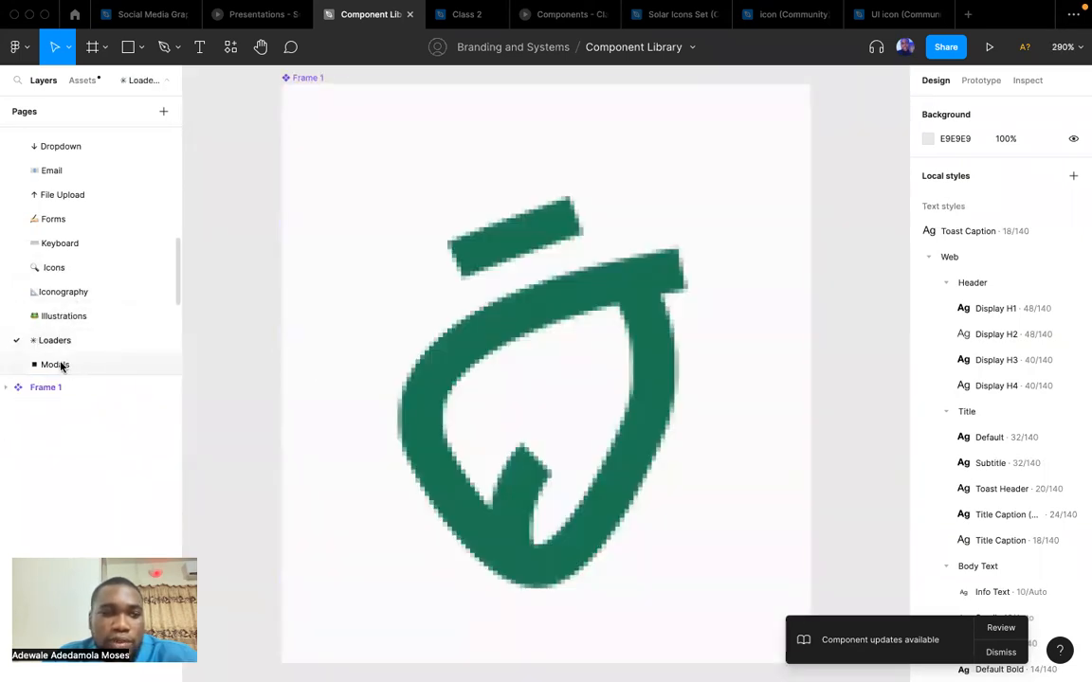
{"action": "left_click", "coordinate": [59, 364]}
{"action": "scroll", "coordinate": [80, 324], "scroll_direction": "down", "scroll_amount": 2}
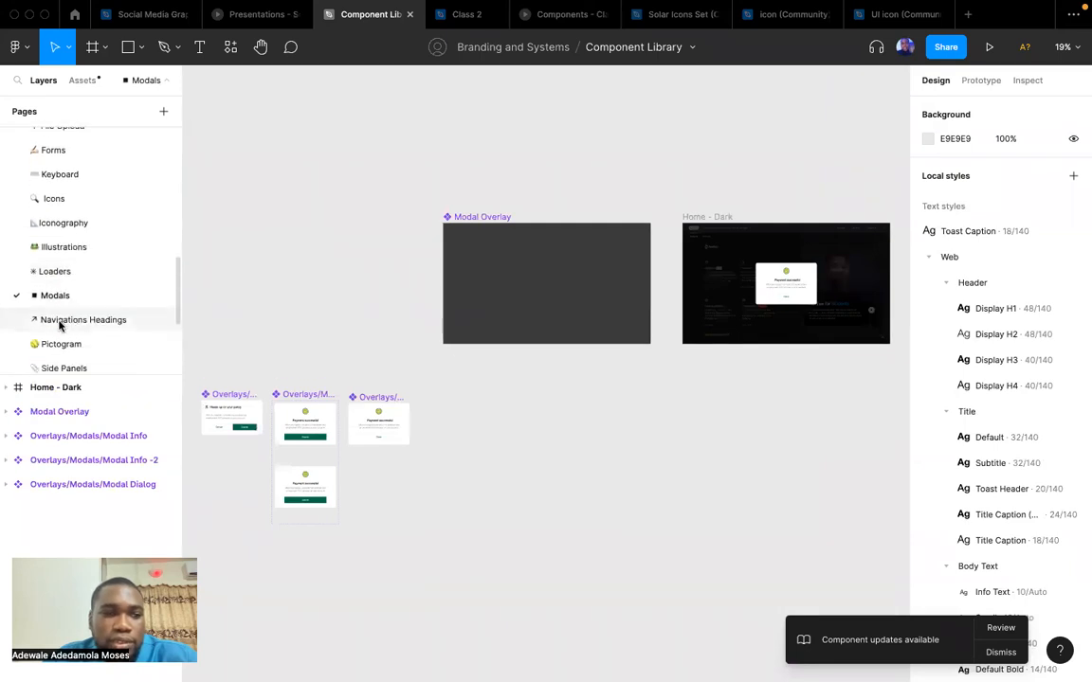
{"action": "left_click", "coordinate": [61, 322]}
{"action": "scroll", "coordinate": [59, 326], "scroll_direction": "up", "scroll_amount": 5}
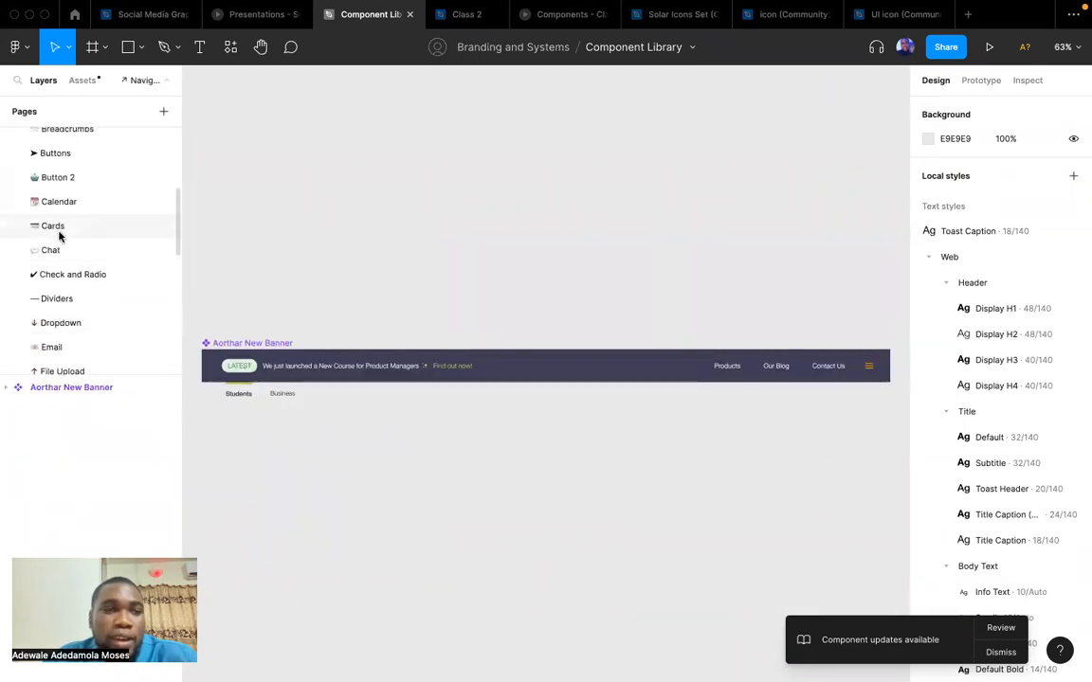
{"action": "left_click", "coordinate": [56, 230]}
Examine the Calendar page's date picker components and how they are used in the phone screen example.
{"action": "left_click", "coordinate": [57, 201]}
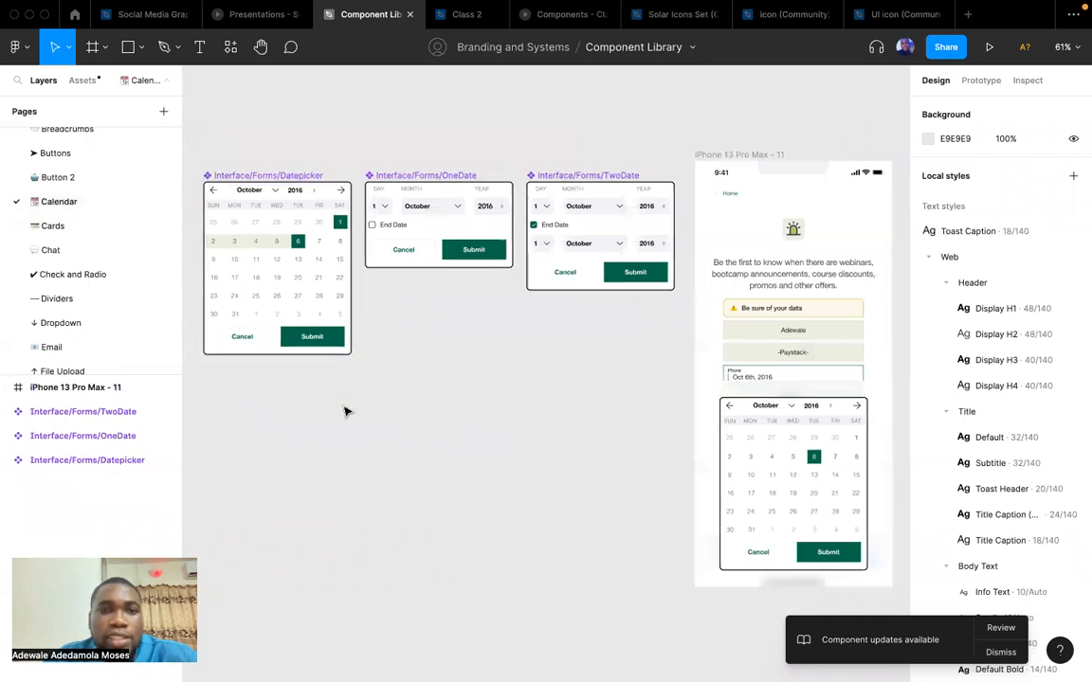
{"action": "scroll", "coordinate": [346, 410], "scroll_direction": "up", "scroll_amount": 3}
{"action": "scroll", "coordinate": [346, 409], "scroll_direction": "down", "scroll_amount": 5}
{"action": "scroll", "coordinate": [346, 409], "scroll_direction": "right", "scroll_amount": 3}
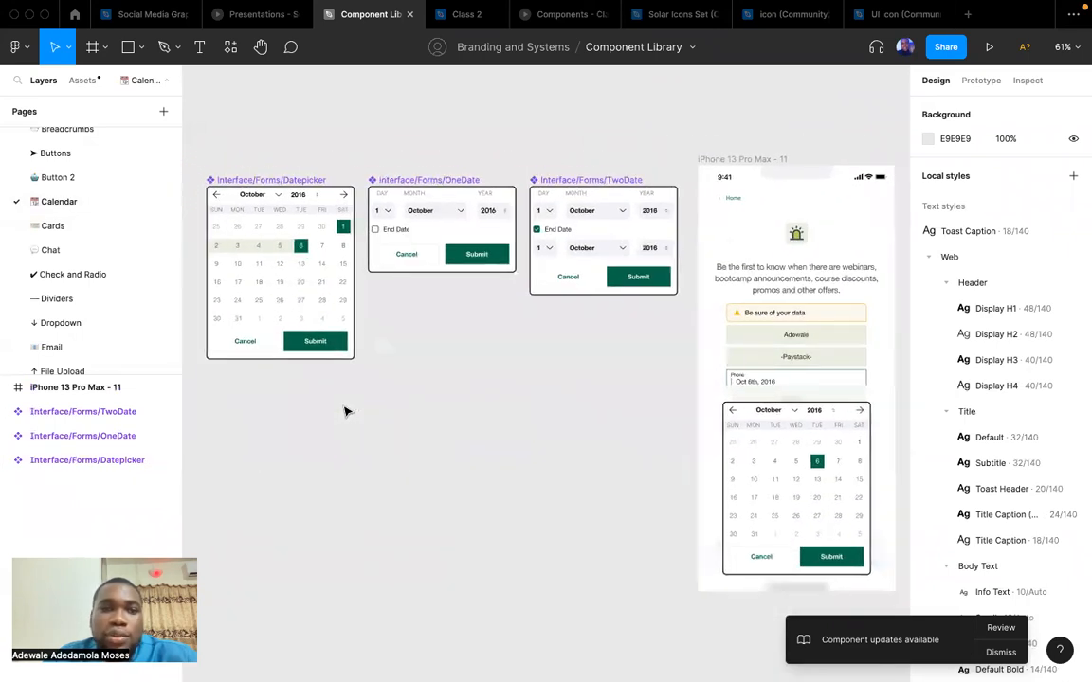
{"action": "scroll", "coordinate": [346, 409], "scroll_direction": "right", "scroll_amount": 8}
{"action": "scroll", "coordinate": [346, 410], "scroll_direction": "down", "scroll_amount": 1}
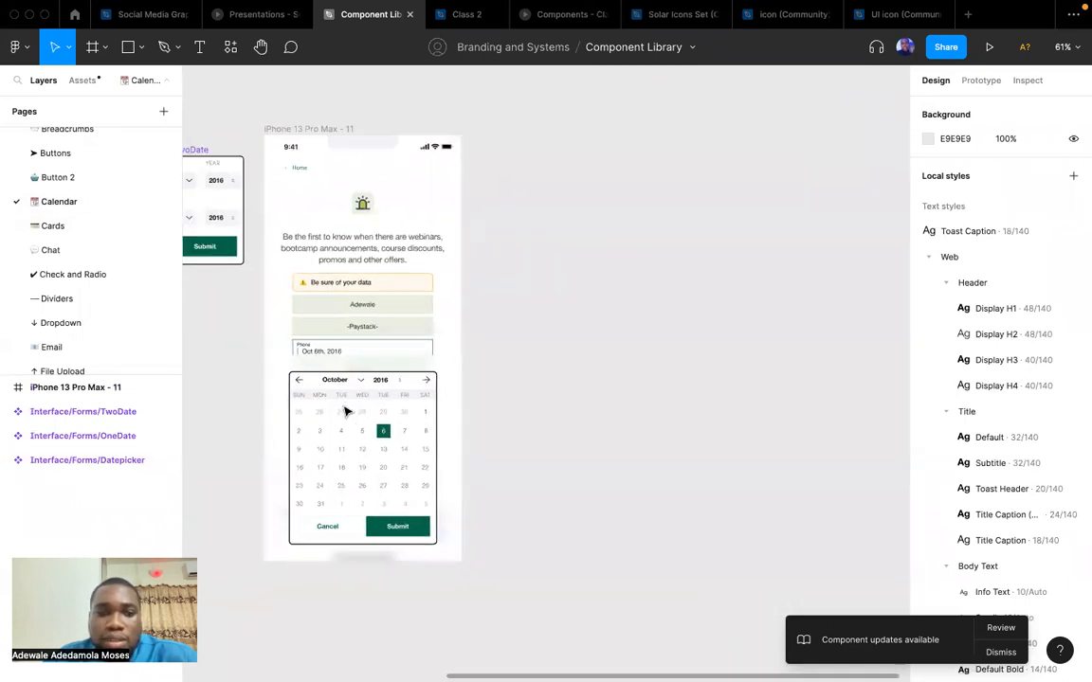
{"action": "scroll", "coordinate": [521, 433], "scroll_direction": "down", "scroll_amount": 5}
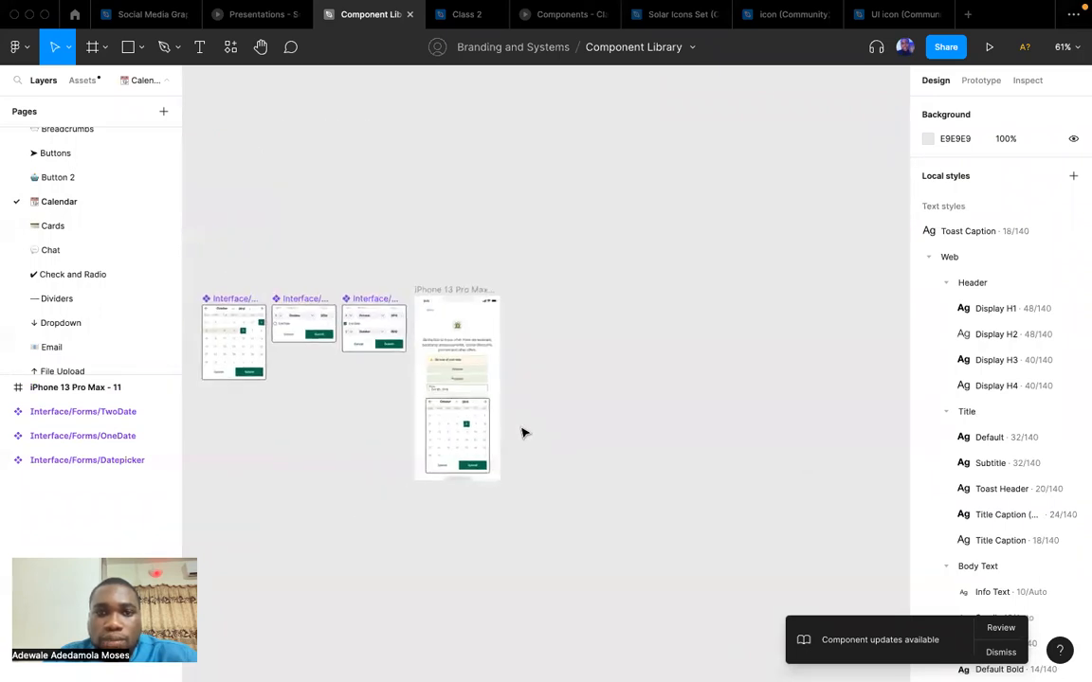
{"action": "scroll", "coordinate": [521, 433], "scroll_direction": "down", "scroll_amount": 5}
{"action": "scroll", "coordinate": [521, 433], "scroll_direction": "up", "scroll_amount": 5}
{"action": "scroll", "coordinate": [521, 433], "scroll_direction": "left", "scroll_amount": 3}
{"action": "scroll", "coordinate": [524, 433], "scroll_direction": "down", "scroll_amount": 5}
{"action": "scroll", "coordinate": [524, 433], "scroll_direction": "right", "scroll_amount": 3}
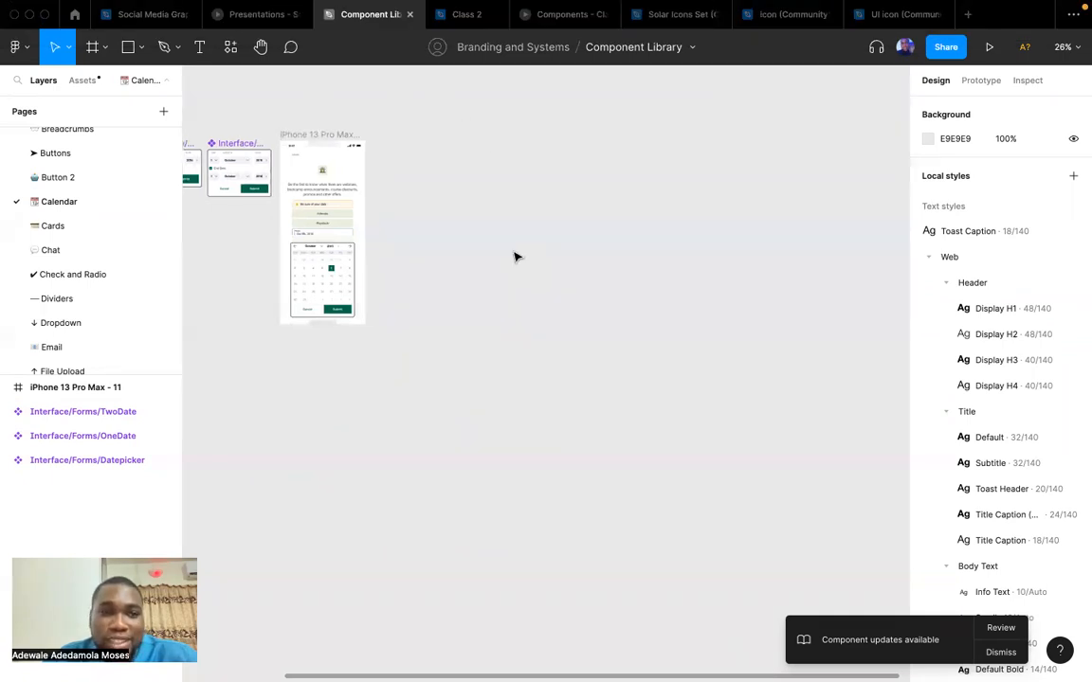
{"action": "scroll", "coordinate": [515, 253], "scroll_direction": "up", "scroll_amount": 2}
{"action": "scroll", "coordinate": [515, 253], "scroll_direction": "left", "scroll_amount": 3}
Open the library's Alerts page and view the alert used in the iPhone 13 Pro Max - 11 screen.
{"action": "scroll", "coordinate": [98, 281], "scroll_direction": "up", "scroll_amount": 5}
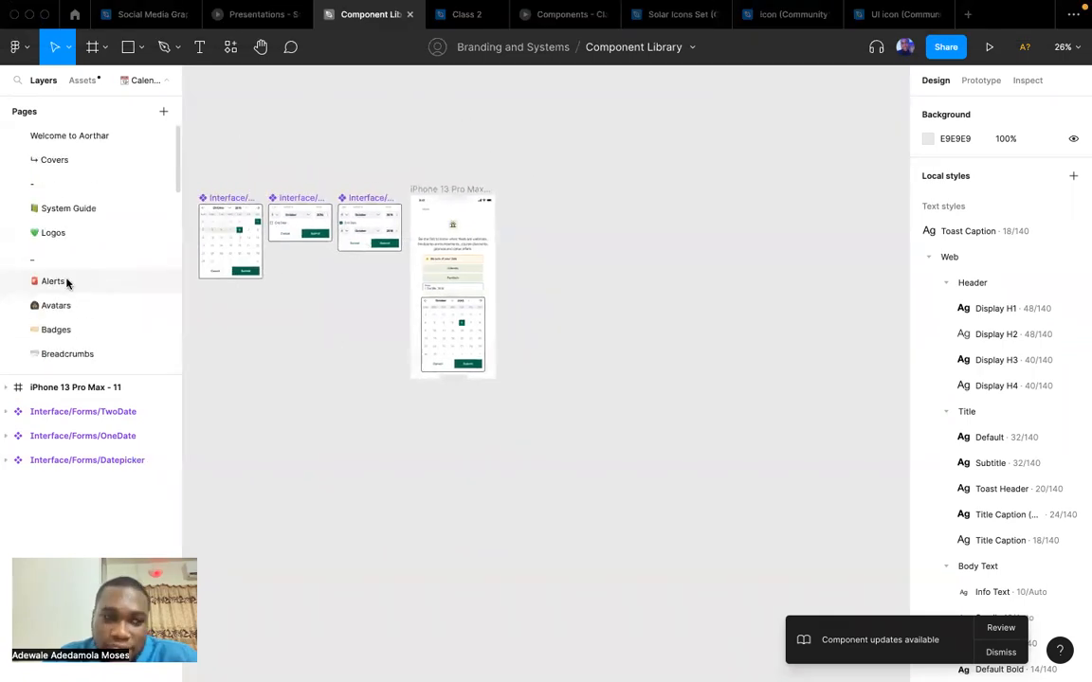
{"action": "left_click", "coordinate": [66, 281]}
{"action": "scroll", "coordinate": [476, 414], "scroll_direction": "right", "scroll_amount": 10}
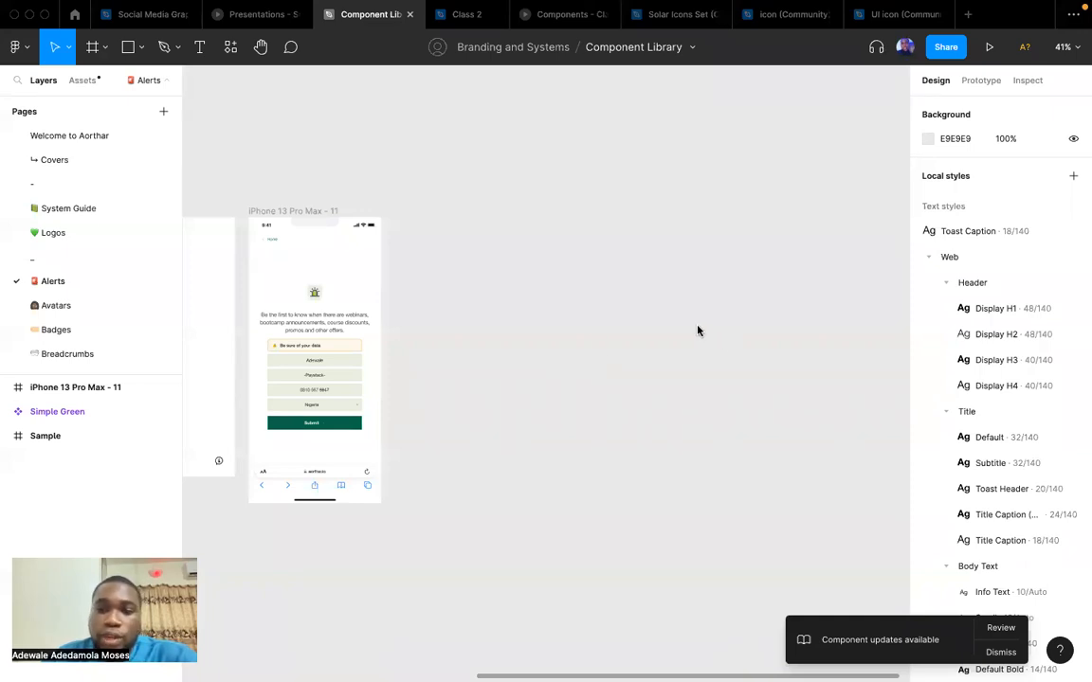
Switch to the Notion workspace in the browser and open the Aorthar Students page.
{"action": "mouse_move", "coordinate": [786, 8]}
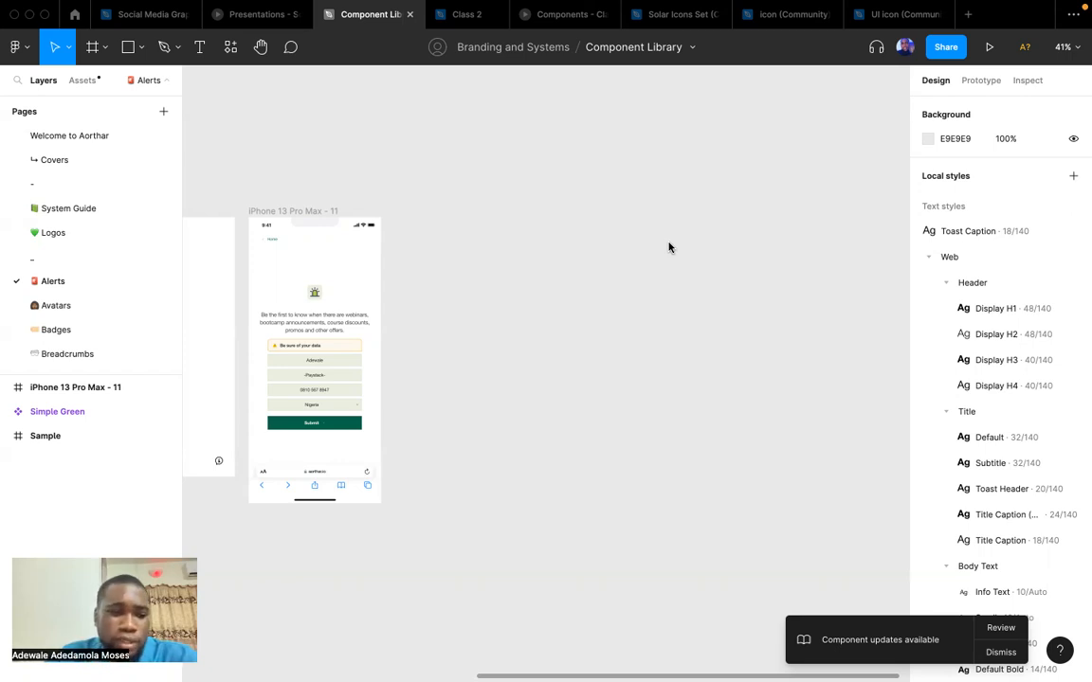
{"action": "key", "text": "ctrl+super+f"}
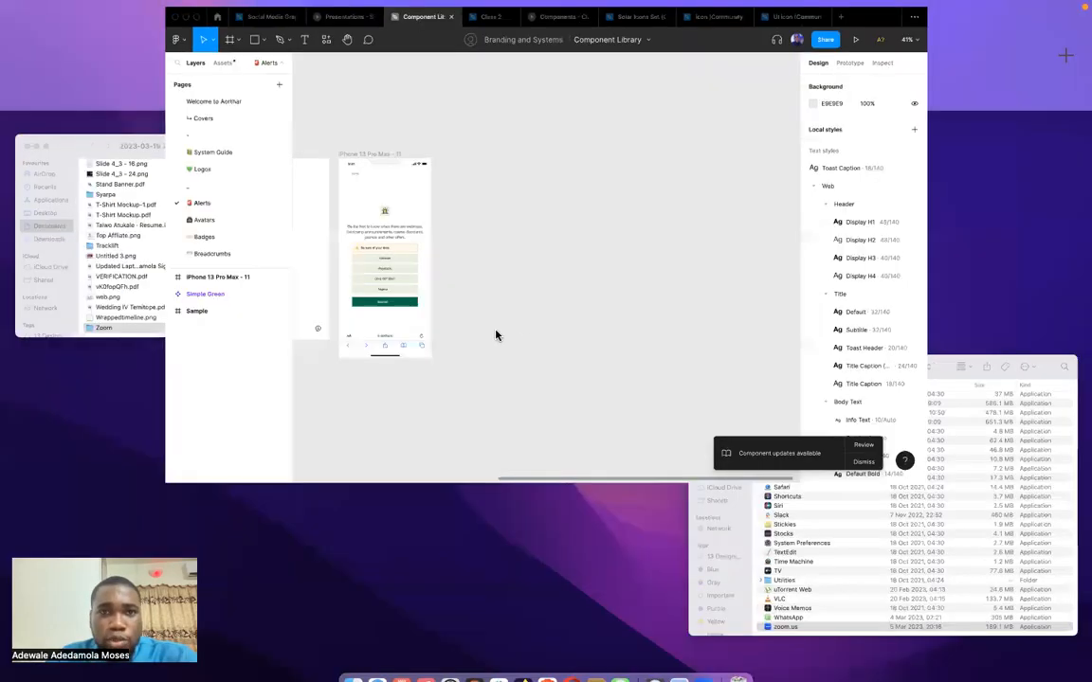
{"action": "left_click", "coordinate": [677, 57]}
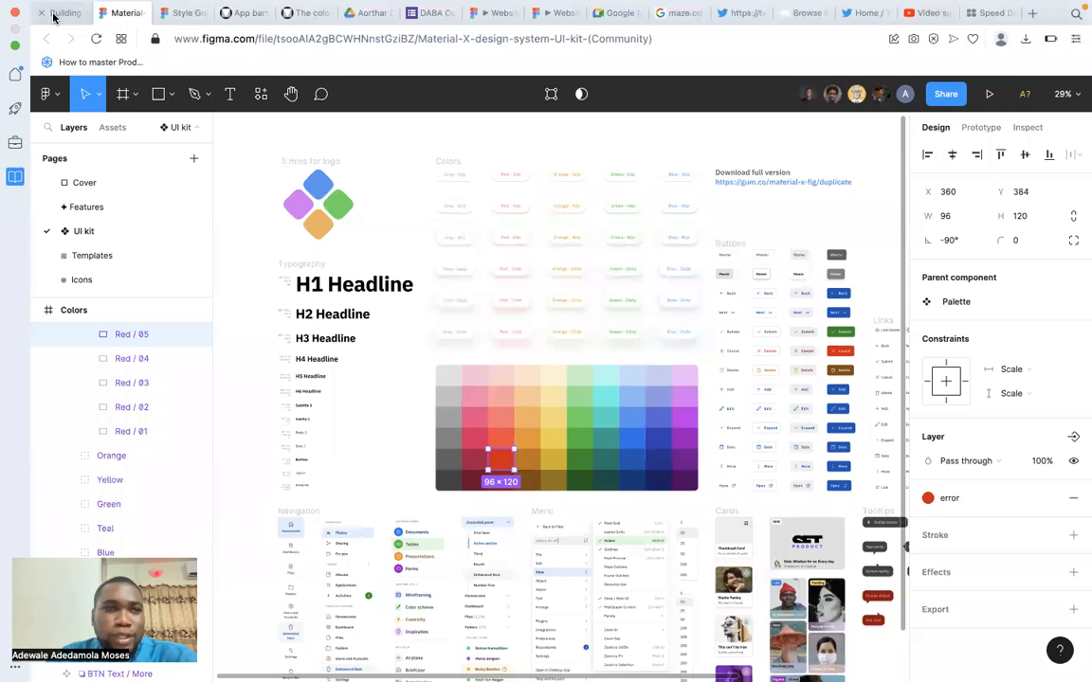
{"action": "left_click", "coordinate": [55, 13]}
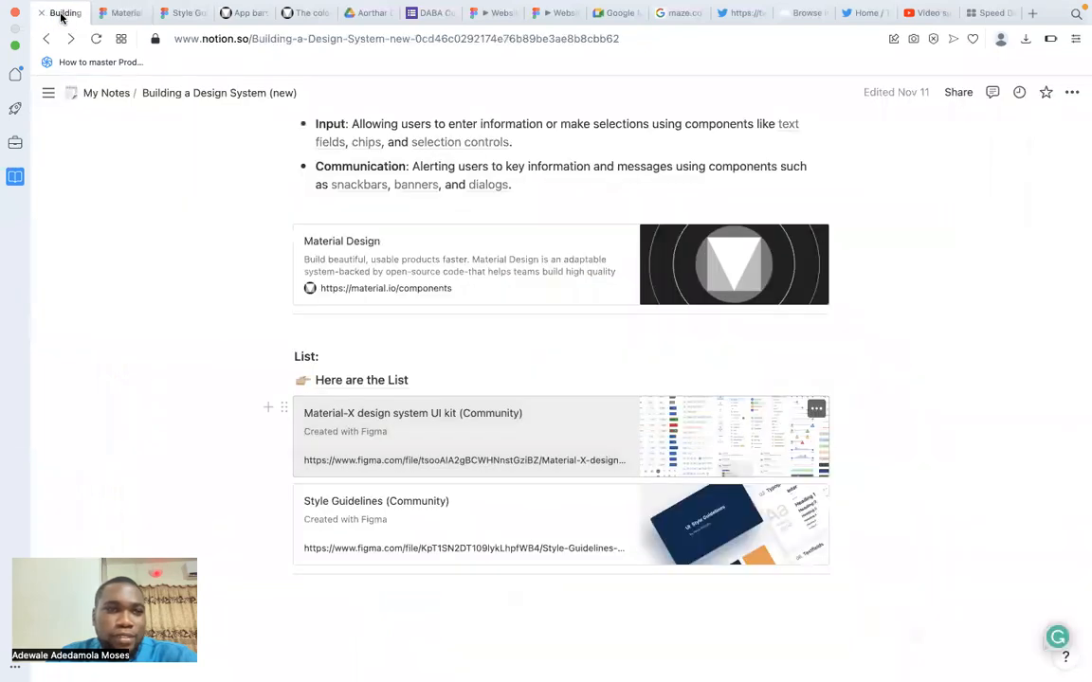
{"action": "left_click", "coordinate": [105, 94]}
{"action": "left_click", "coordinate": [49, 93]}
{"action": "scroll", "coordinate": [135, 318], "scroll_direction": "down", "scroll_amount": 5}
{"action": "scroll", "coordinate": [127, 404], "scroll_direction": "down", "scroll_amount": 2}
{"action": "scroll", "coordinate": [127, 405], "scroll_direction": "up", "scroll_amount": 1}
{"action": "left_click", "coordinate": [110, 344]}
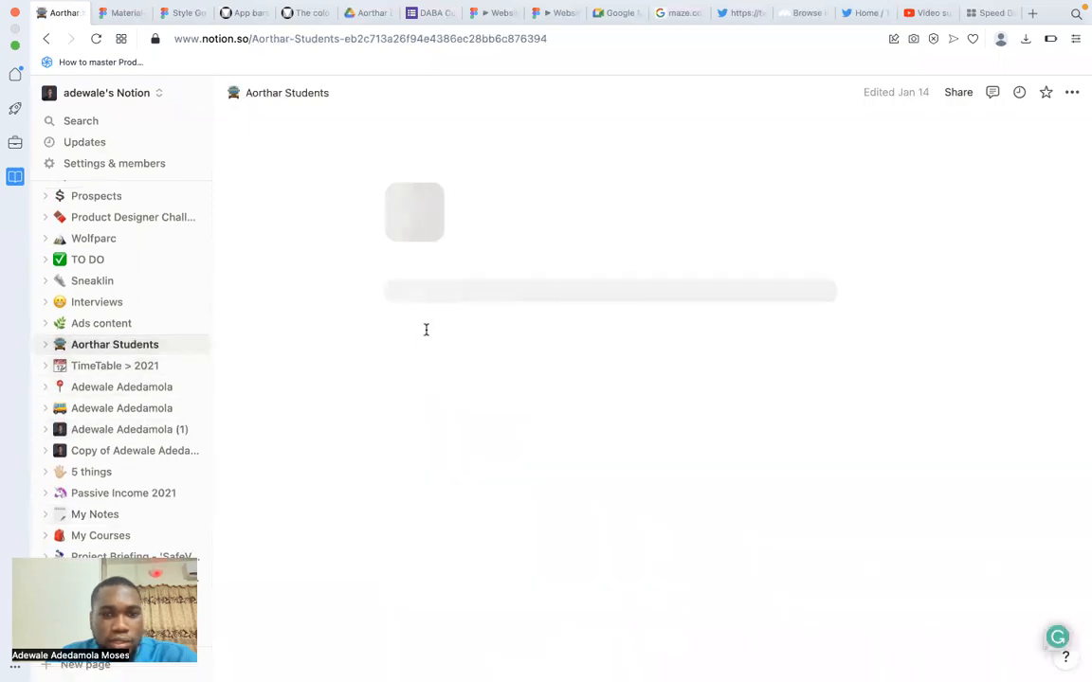
Open the Product Design Course's Episodes Tracker from the Courses page and review its list of episodes.
{"action": "left_click", "coordinate": [443, 375]}
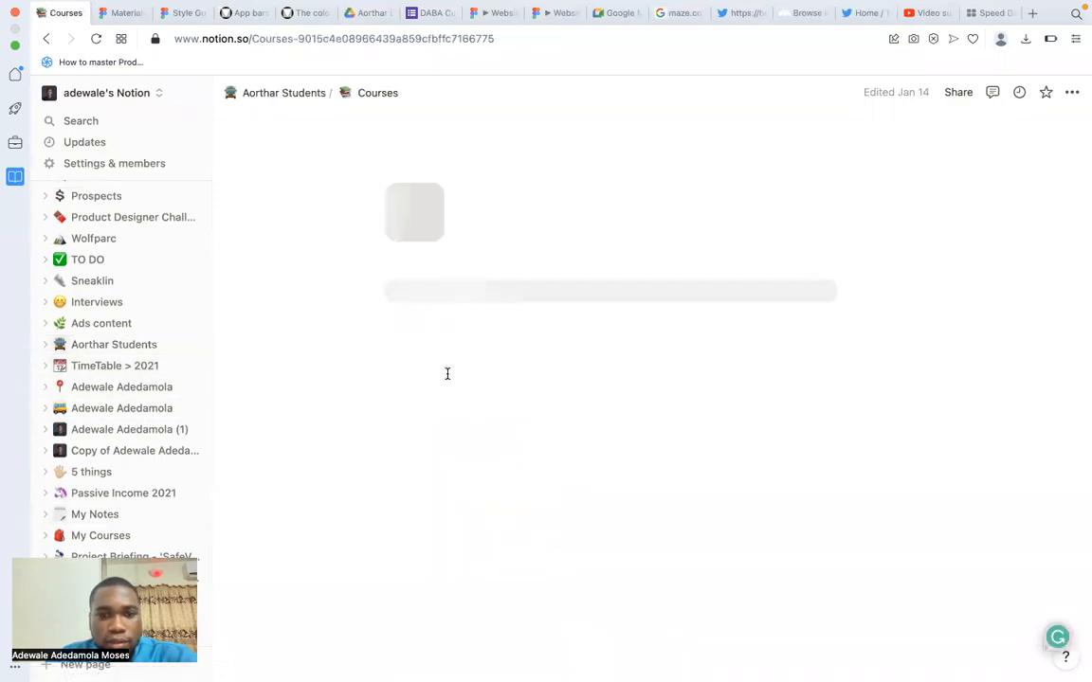
{"action": "left_click", "coordinate": [461, 327]}
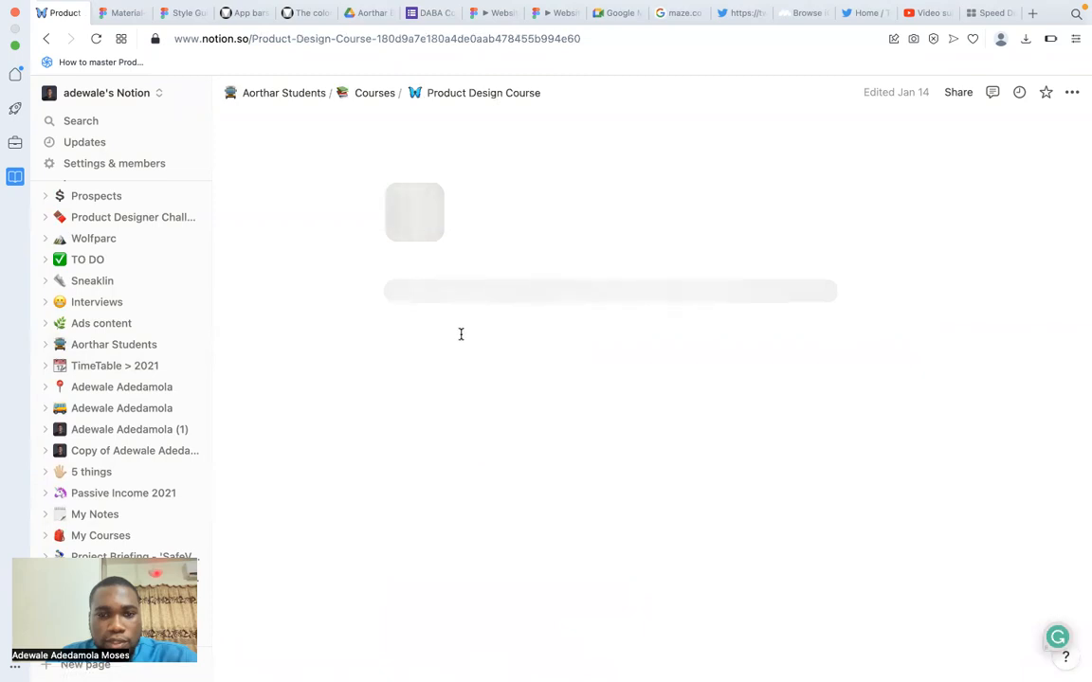
{"action": "scroll", "coordinate": [474, 366], "scroll_direction": "down", "scroll_amount": 5}
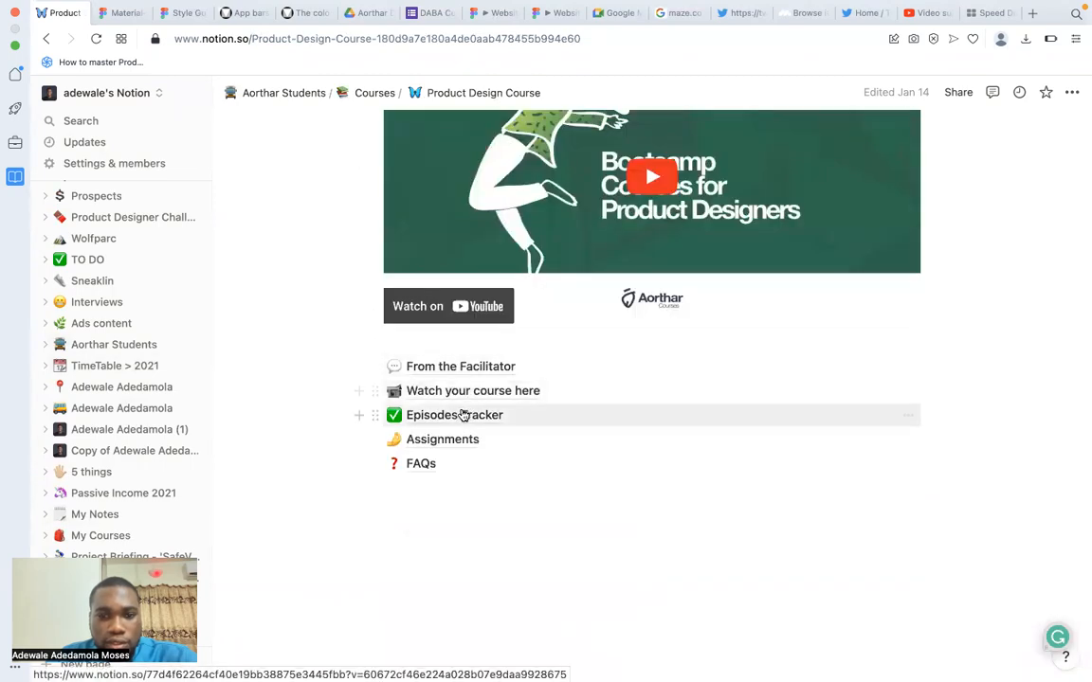
{"action": "left_click", "coordinate": [464, 416]}
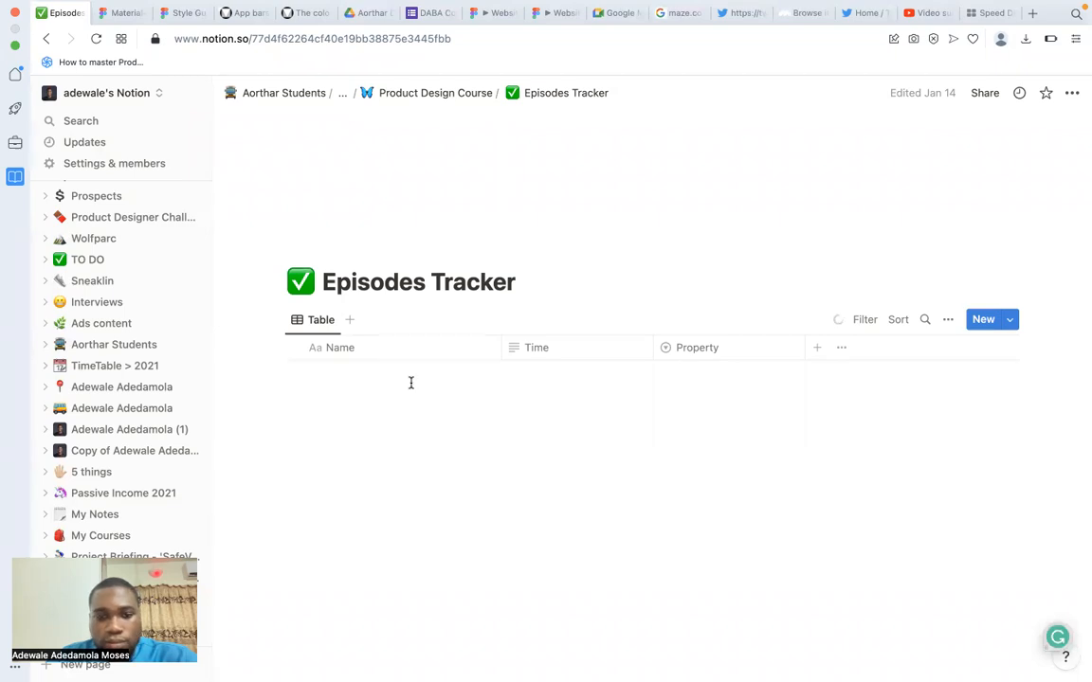
{"action": "scroll", "coordinate": [408, 450], "scroll_direction": "down", "scroll_amount": 5}
{"action": "scroll", "coordinate": [407, 450], "scroll_direction": "down", "scroll_amount": 5}
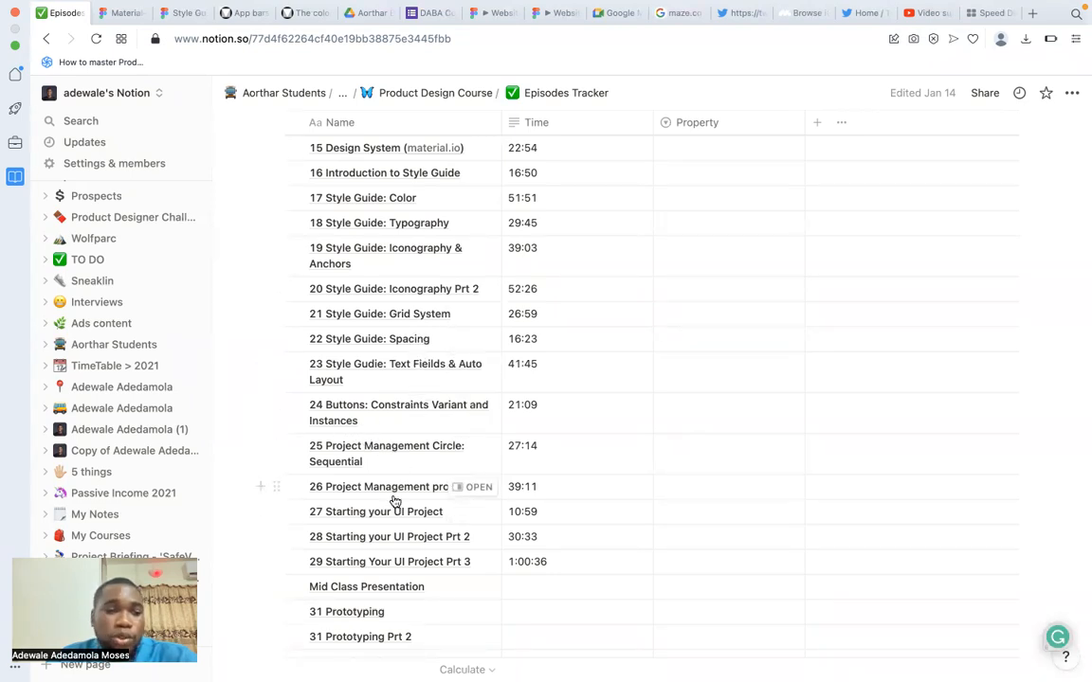
{"action": "scroll", "coordinate": [395, 503], "scroll_direction": "down", "scroll_amount": 2}
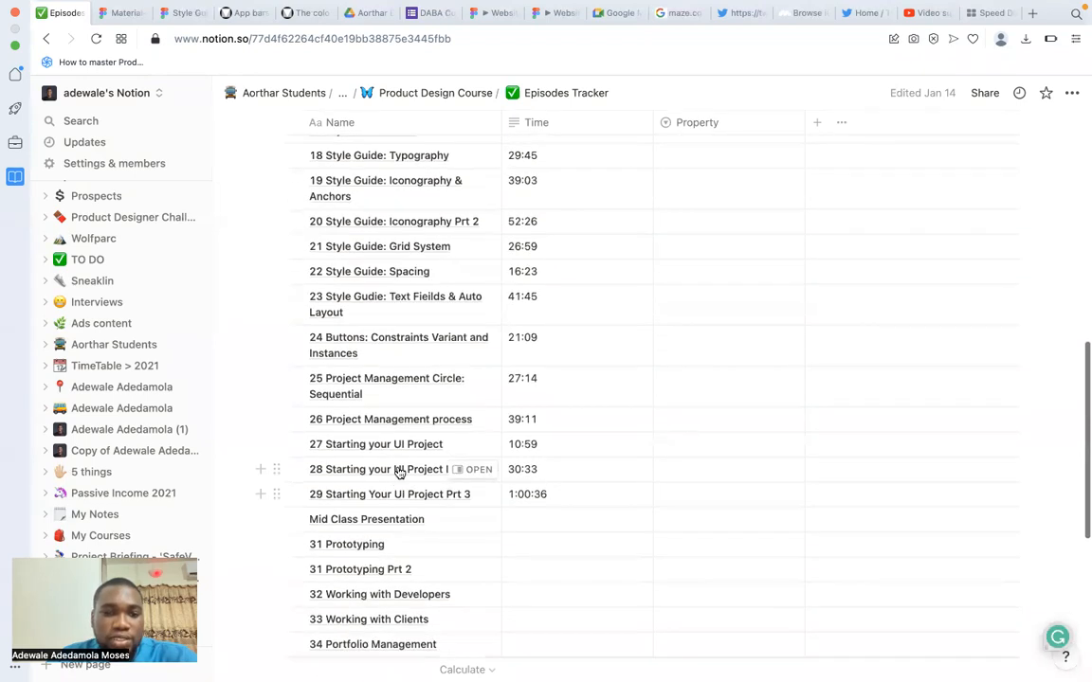
Examine the episode names, times and watched status throughout the Episodes Tracker table, from the welcome episode to the closing remarks.
{"action": "scroll", "coordinate": [401, 455], "scroll_direction": "down", "scroll_amount": 2}
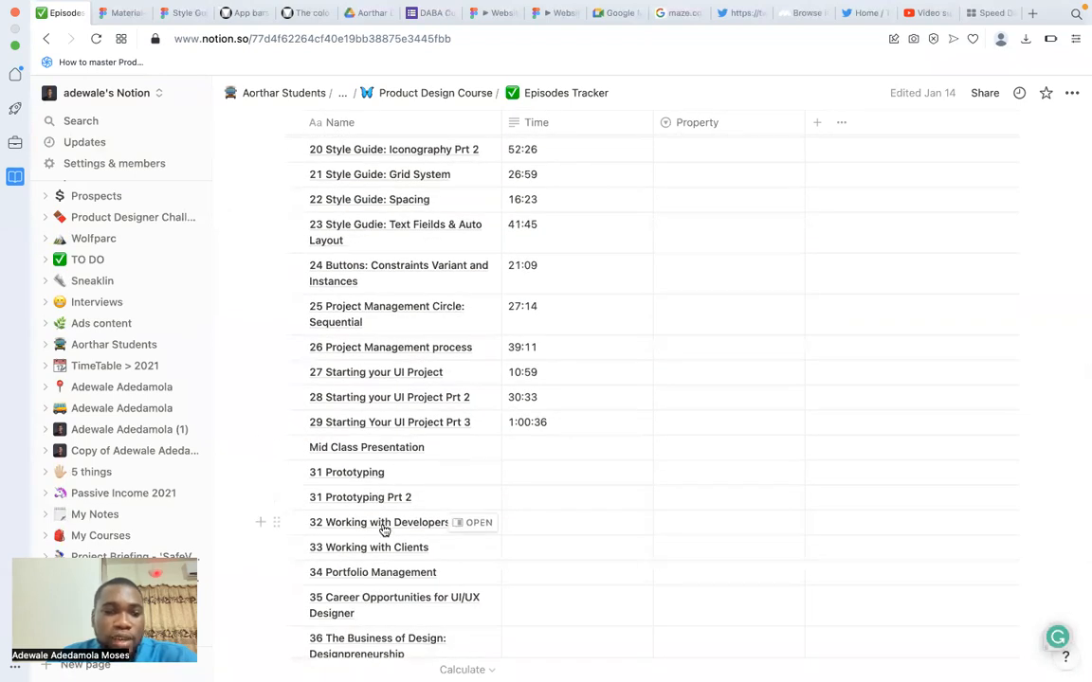
{"action": "scroll", "coordinate": [380, 526], "scroll_direction": "up", "scroll_amount": 10}
{"action": "scroll", "coordinate": [383, 529], "scroll_direction": "up", "scroll_amount": 2}
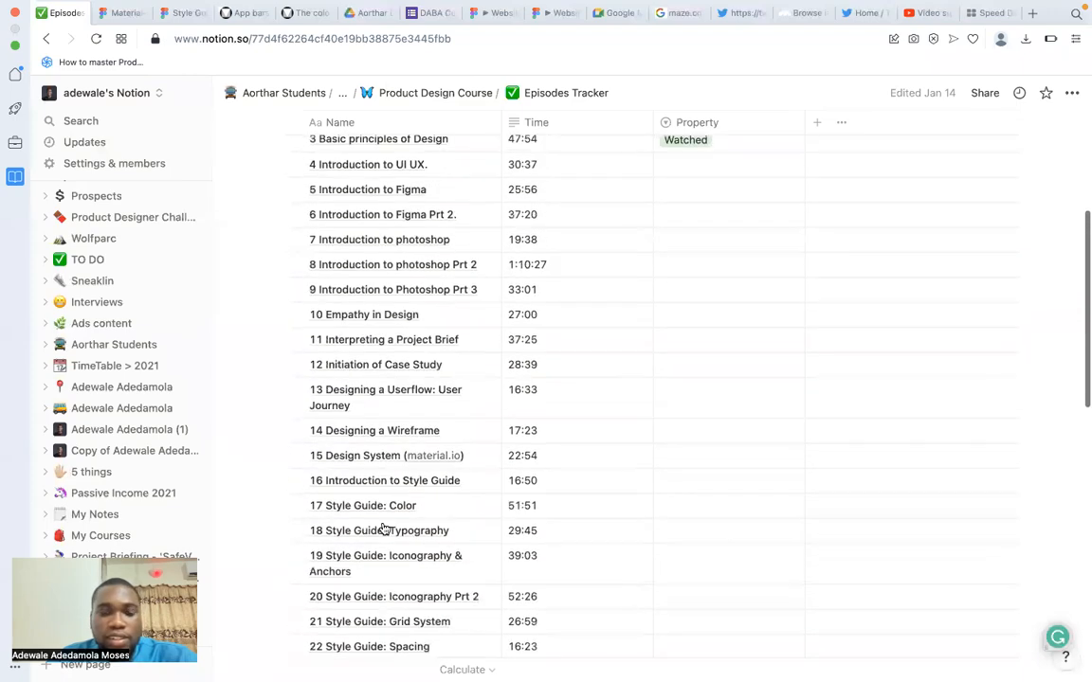
{"action": "scroll", "coordinate": [343, 488], "scroll_direction": "up", "scroll_amount": 4}
{"action": "scroll", "coordinate": [341, 487], "scroll_direction": "down", "scroll_amount": 10}
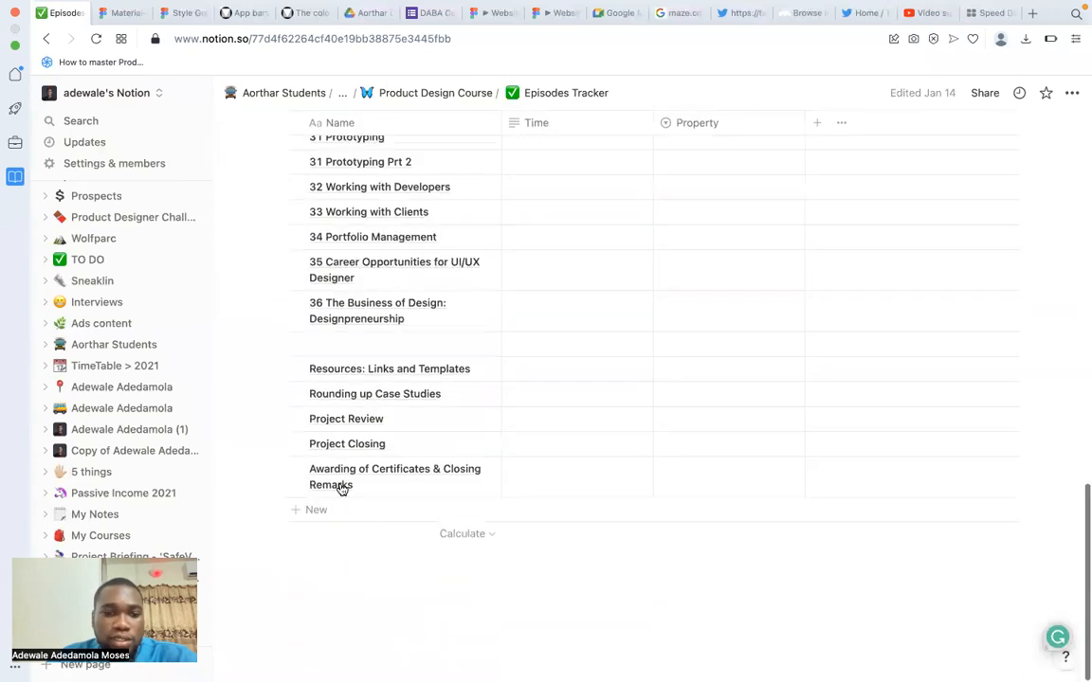
{"action": "scroll", "coordinate": [338, 476], "scroll_direction": "up", "scroll_amount": 8}
{"action": "scroll", "coordinate": [336, 473], "scroll_direction": "up", "scroll_amount": 6}
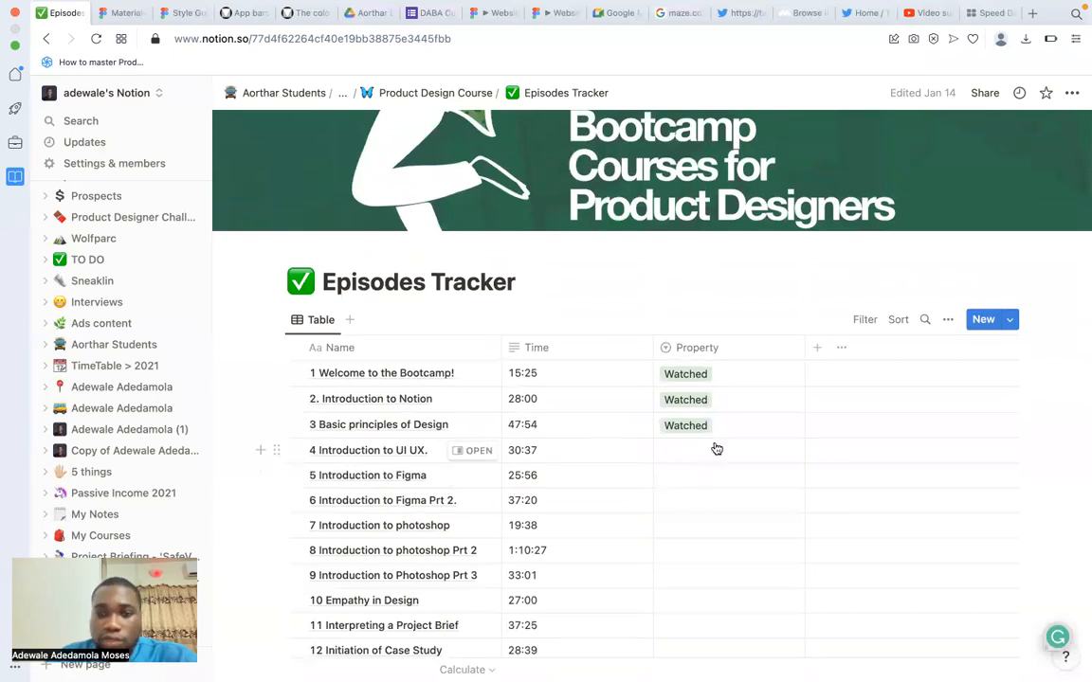
{"action": "scroll", "coordinate": [459, 514], "scroll_direction": "down", "scroll_amount": 6}
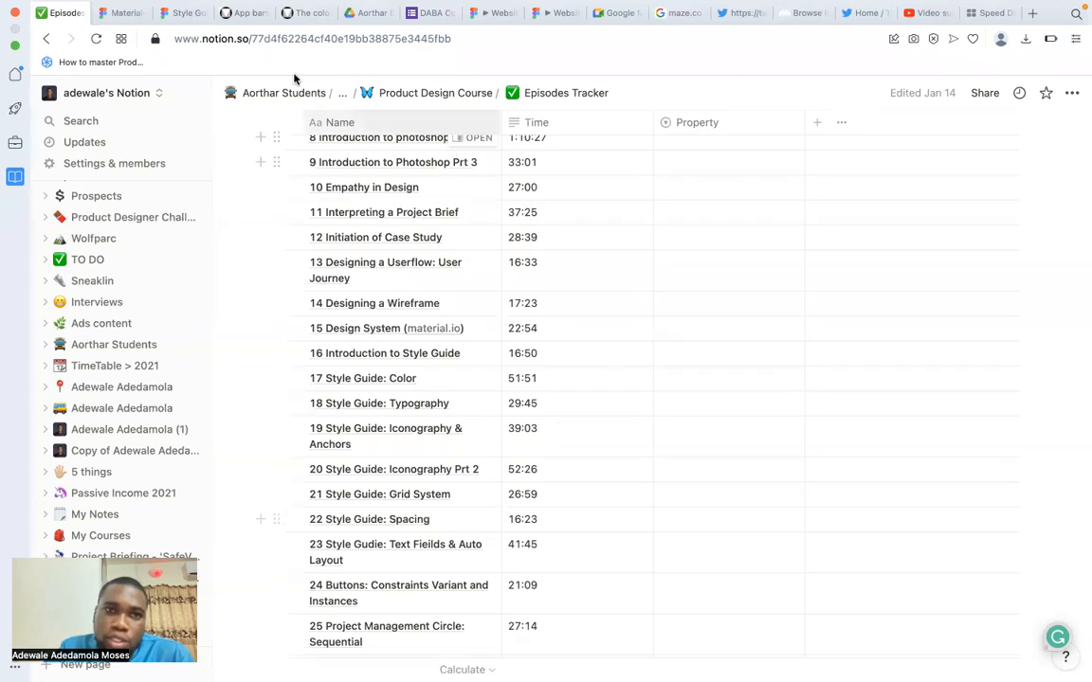
Go back to Aorthar Students, open the Product Design Course's Assignments page from Courses, and look through the weekly assignments to the submission section.
{"action": "left_click", "coordinate": [284, 95]}
{"action": "scroll", "coordinate": [369, 607], "scroll_direction": "down", "scroll_amount": 5}
{"action": "scroll", "coordinate": [371, 614], "scroll_direction": "up", "scroll_amount": 2}
{"action": "scroll", "coordinate": [371, 616], "scroll_direction": "up", "scroll_amount": 3}
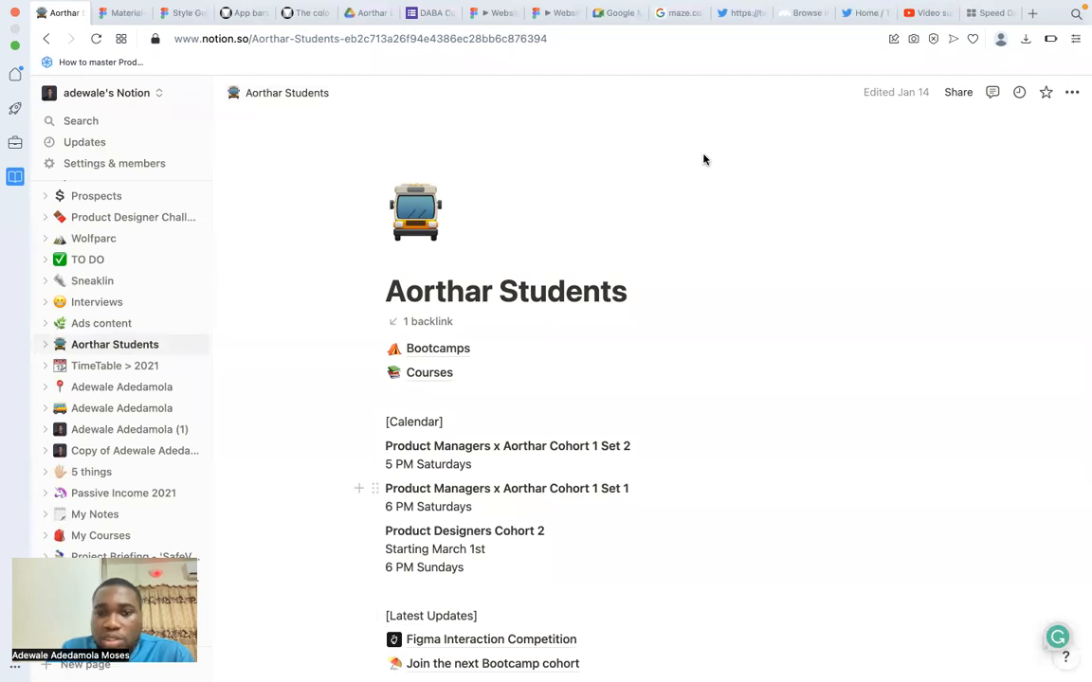
{"action": "left_click", "coordinate": [429, 372]}
{"action": "left_click", "coordinate": [439, 328]}
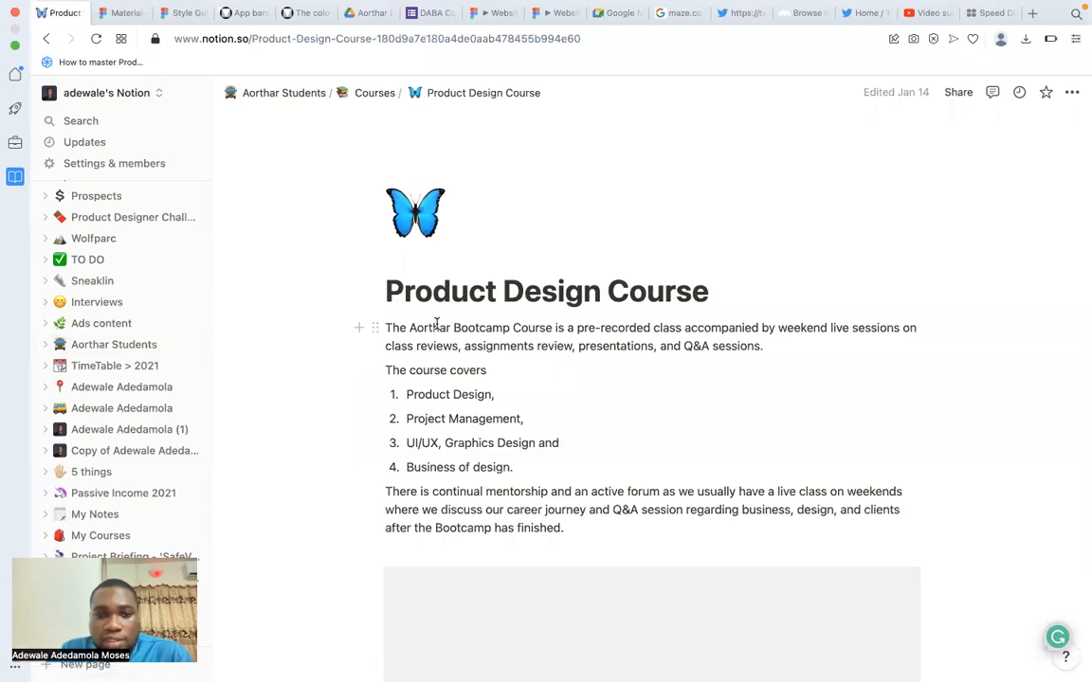
{"action": "scroll", "coordinate": [436, 322], "scroll_direction": "down", "scroll_amount": 5}
{"action": "left_click", "coordinate": [440, 436]}
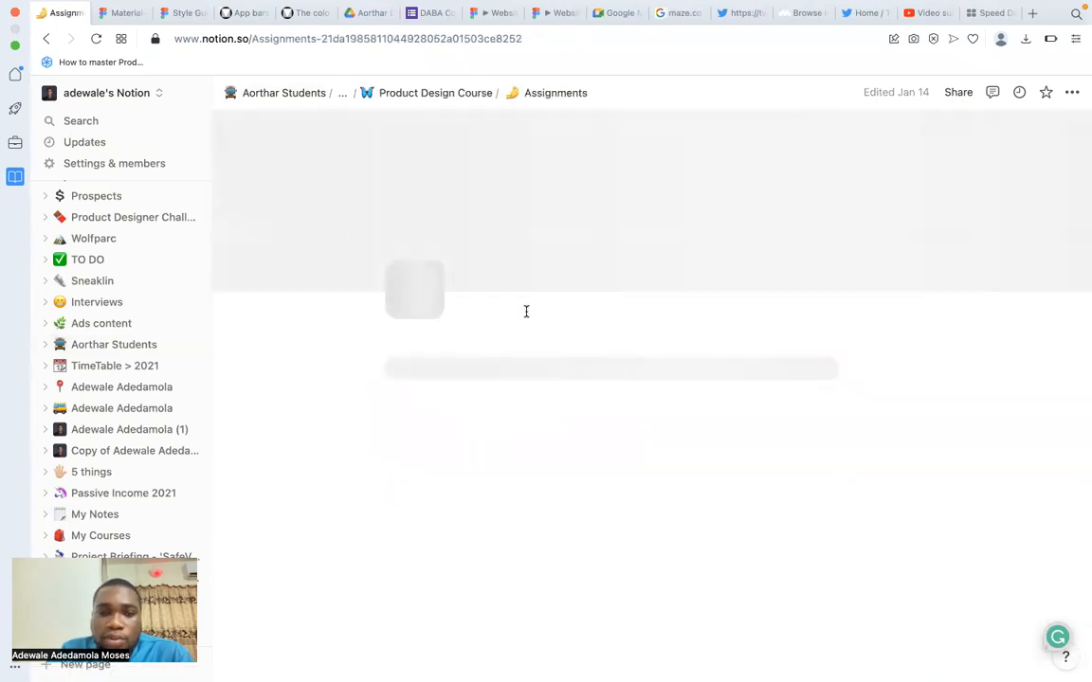
{"action": "scroll", "coordinate": [531, 407], "scroll_direction": "down", "scroll_amount": 20}
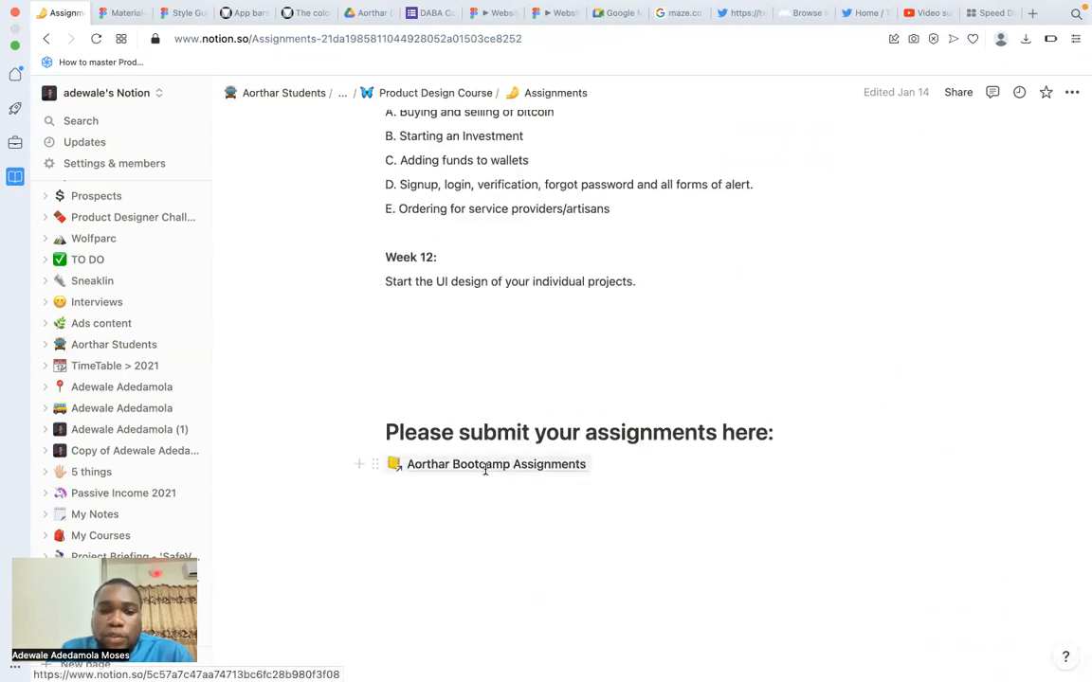
Open the linked Aorthar Bootcamp Assignments page and review its submission instructions and the students' progress, submission dates and links.
{"action": "left_click", "coordinate": [482, 465]}
{"action": "left_click", "coordinate": [523, 396]}
{"action": "scroll", "coordinate": [486, 414], "scroll_direction": "down", "scroll_amount": 5}
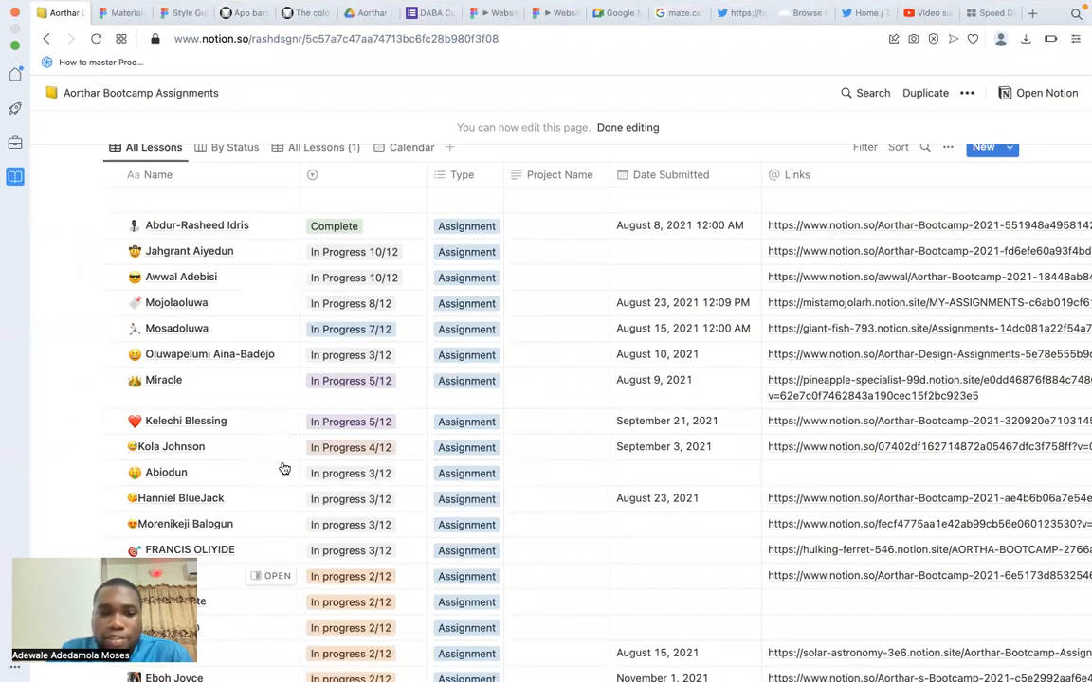
{"action": "scroll", "coordinate": [260, 375], "scroll_direction": "down", "scroll_amount": 10}
{"action": "scroll", "coordinate": [261, 376], "scroll_direction": "down", "scroll_amount": 5}
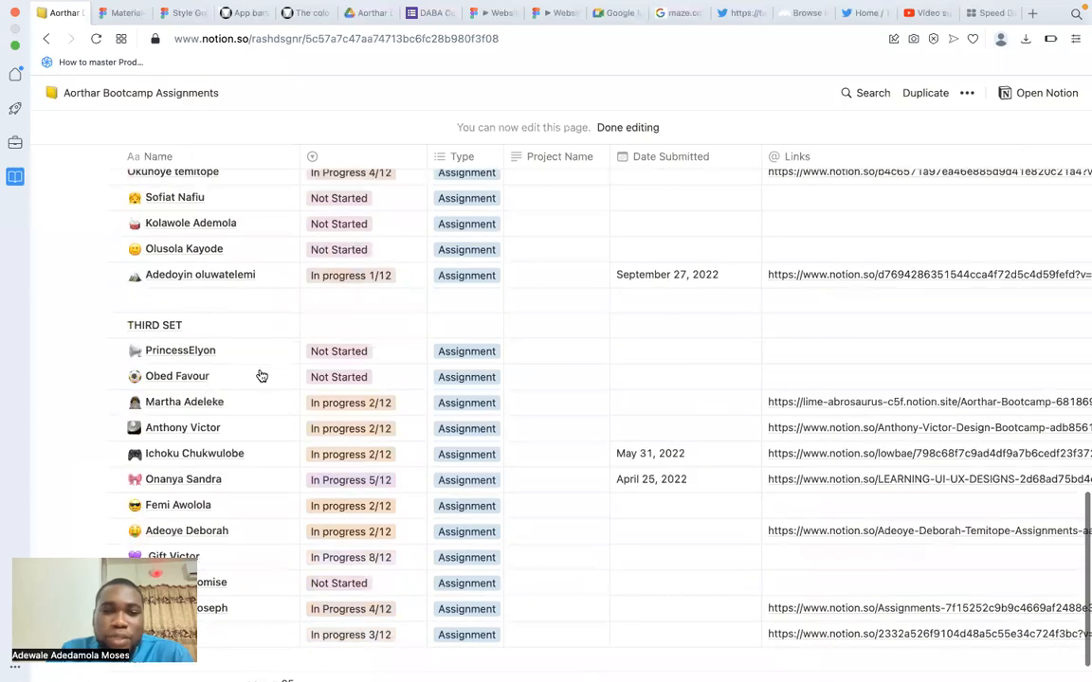
{"action": "scroll", "coordinate": [261, 376], "scroll_direction": "down", "scroll_amount": 10}
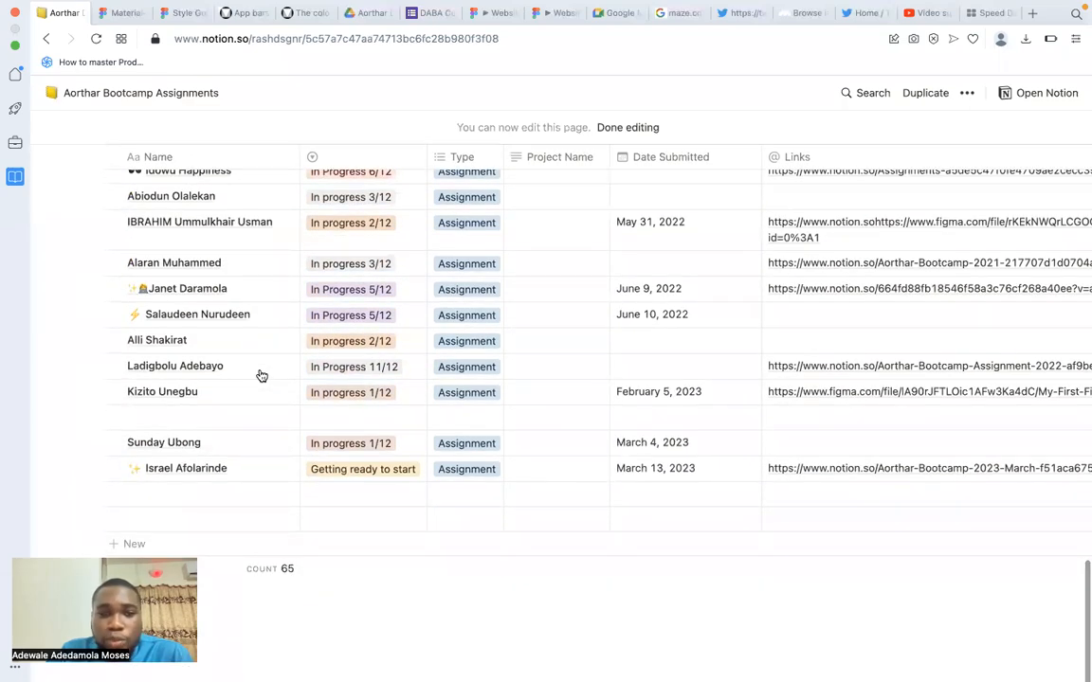
{"action": "scroll", "coordinate": [261, 376], "scroll_direction": "up", "scroll_amount": 20}
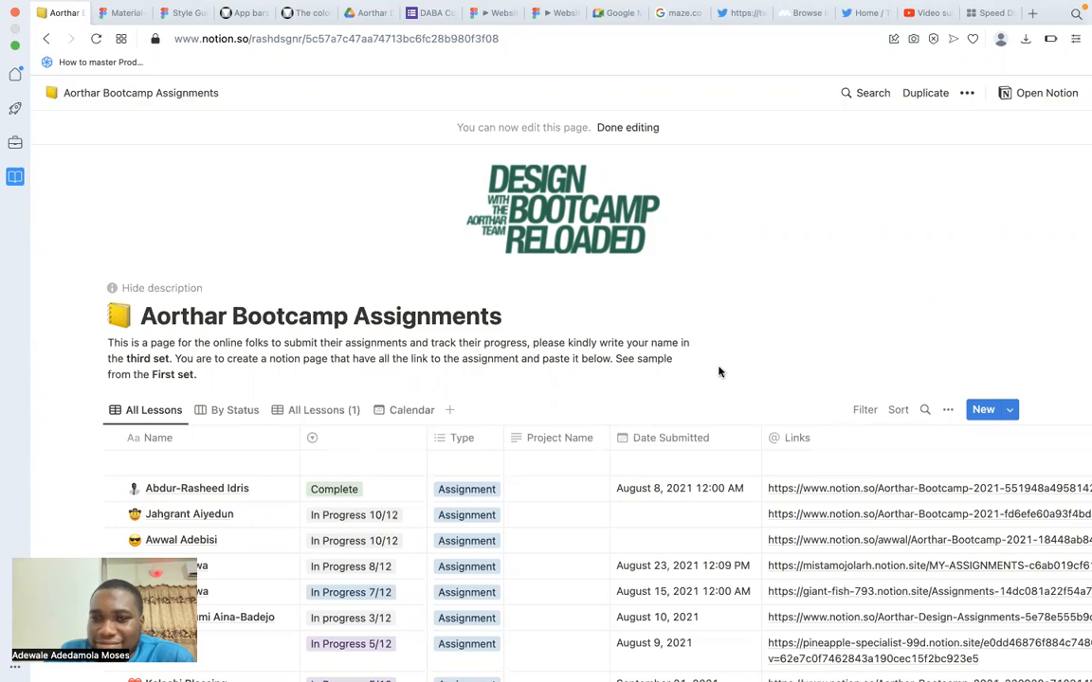
{"action": "scroll", "coordinate": [604, 317], "scroll_direction": "down", "scroll_amount": 4}
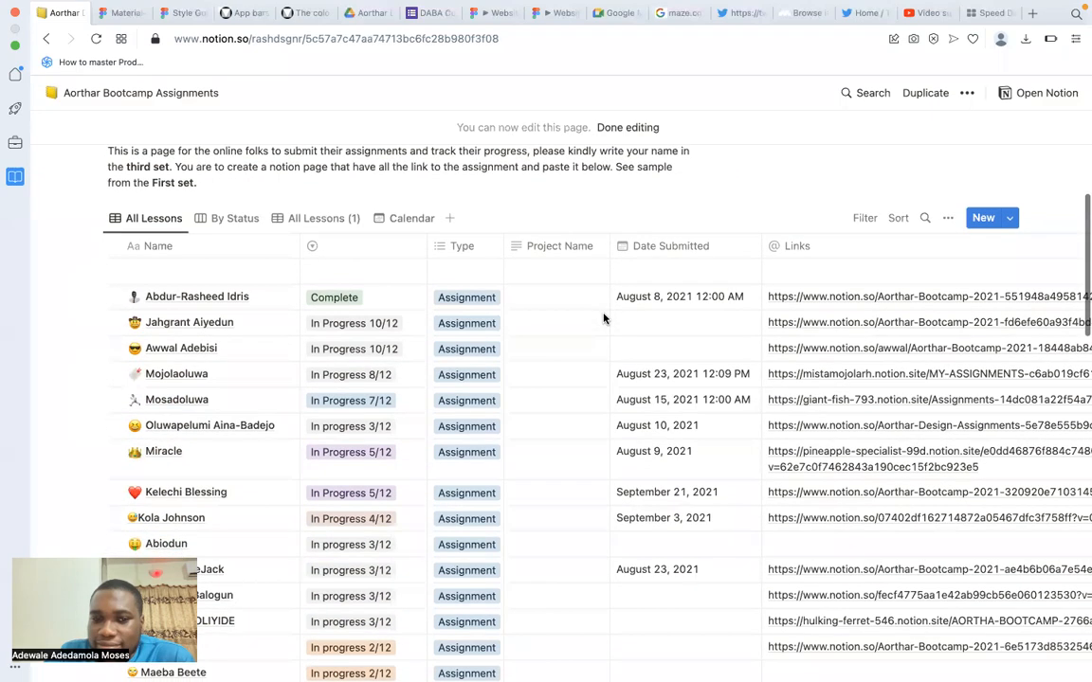
{"action": "scroll", "coordinate": [604, 318], "scroll_direction": "down", "scroll_amount": 6}
{"action": "scroll", "coordinate": [604, 319], "scroll_direction": "up", "scroll_amount": 10}
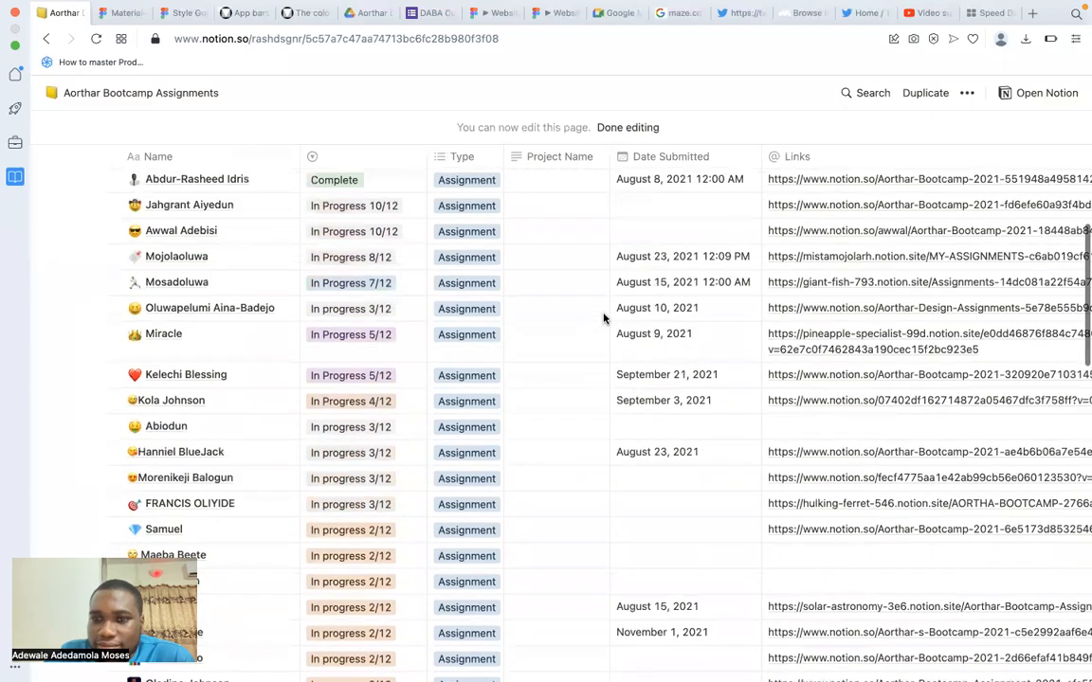